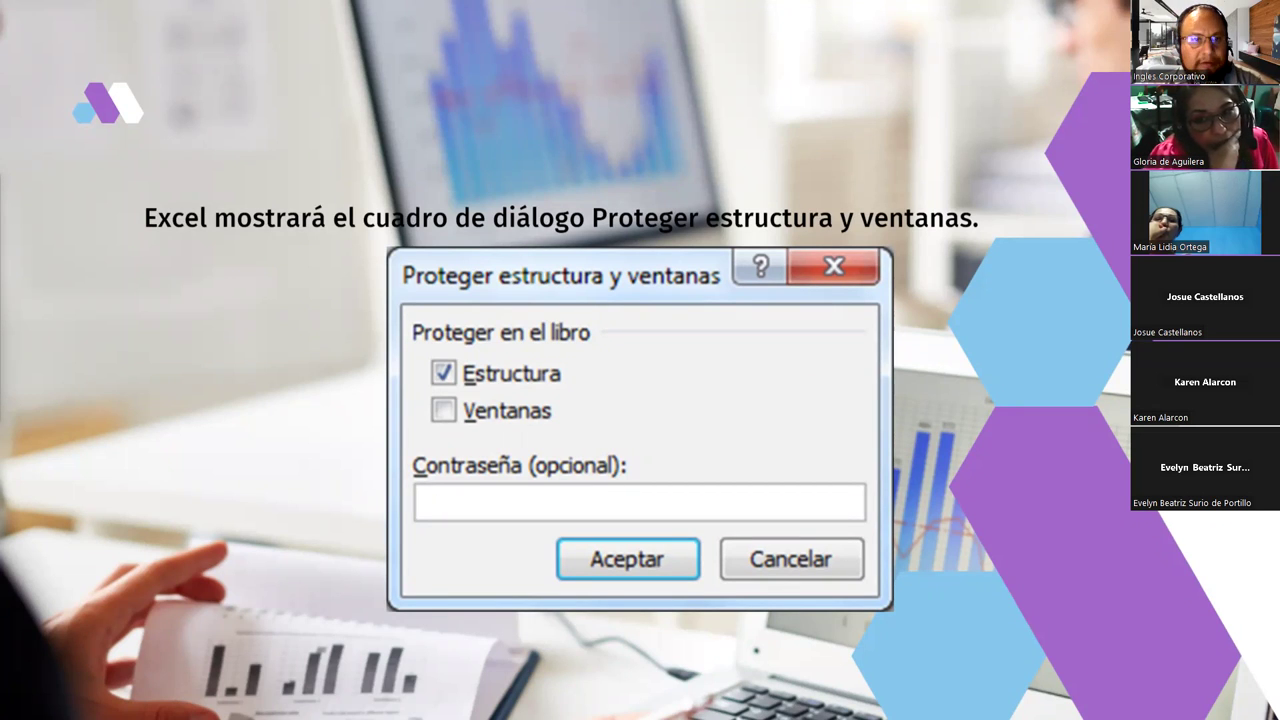
Advance to the slide on the Ventanas option and workbook protection password
key(Right)
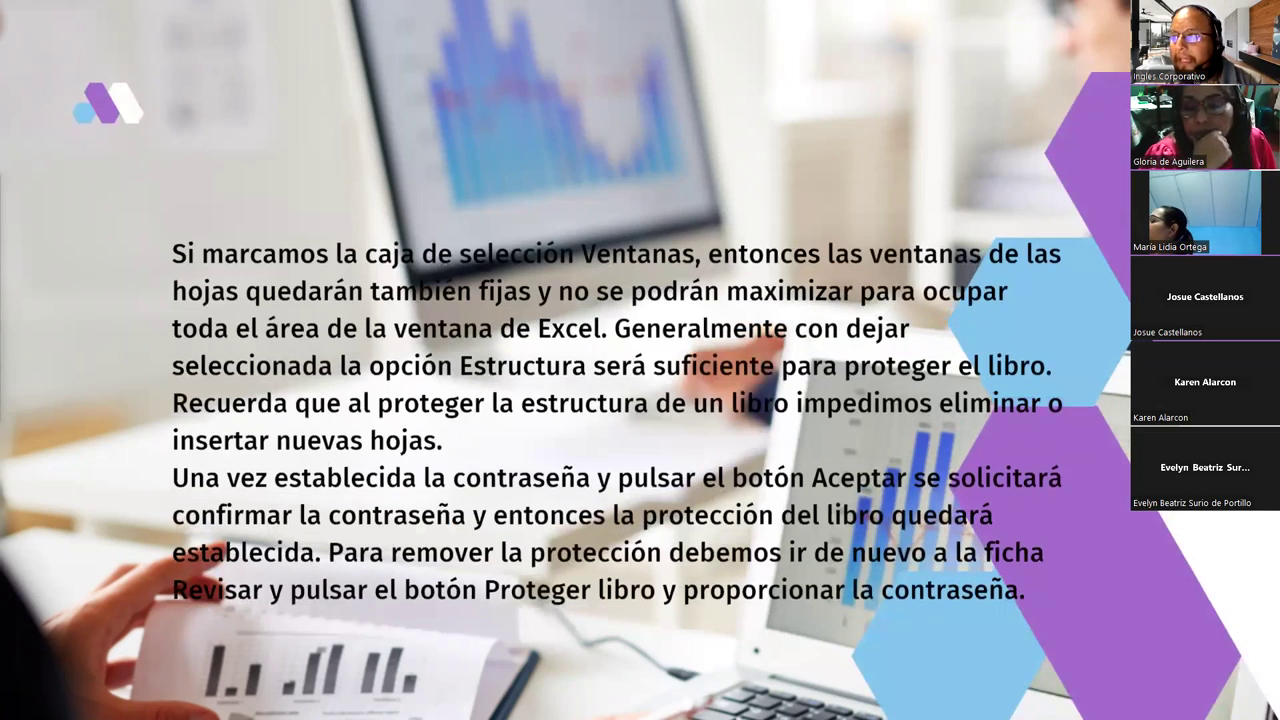
Advance the slideshow to the demonstration slide
key(Right)
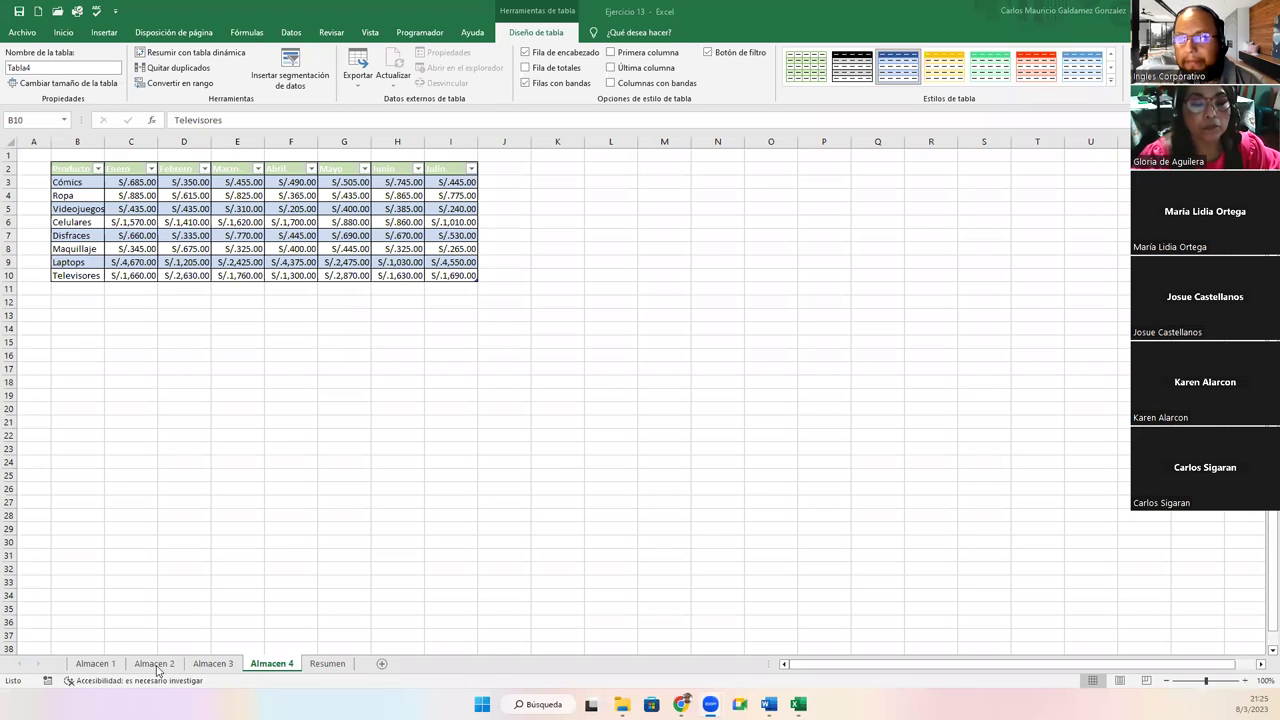
Select and restyle the B2:I2 header rows on the Almacen 1 and Almacen 2 sheets
click(97, 665)
click(152, 665)
click(262, 665)
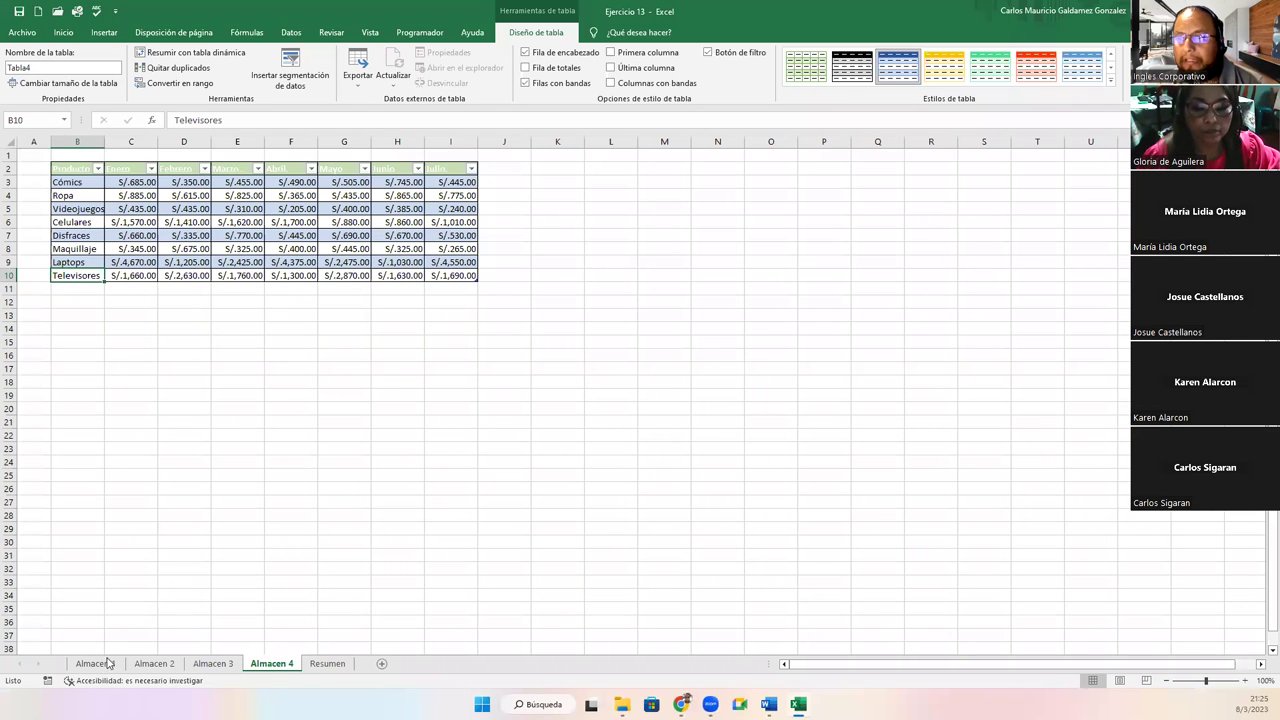
click(100, 664)
click(180, 174)
drag(180, 166, 114, 177)
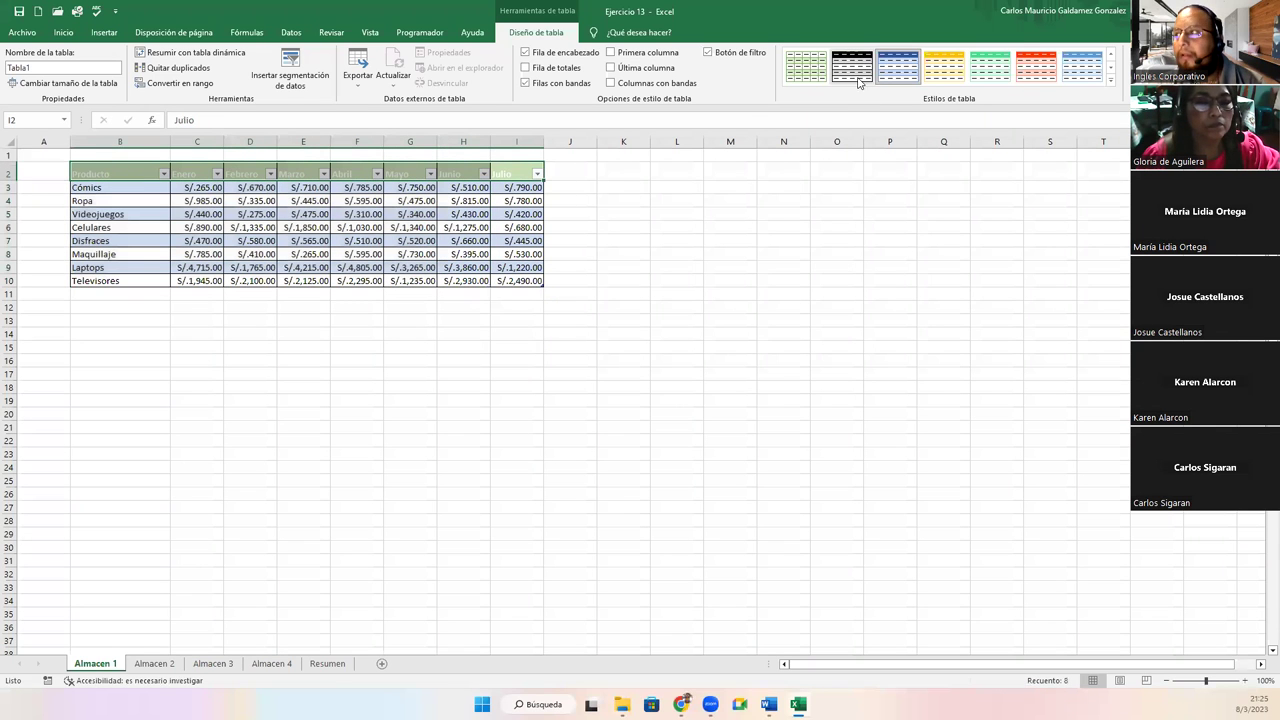
click(63, 32)
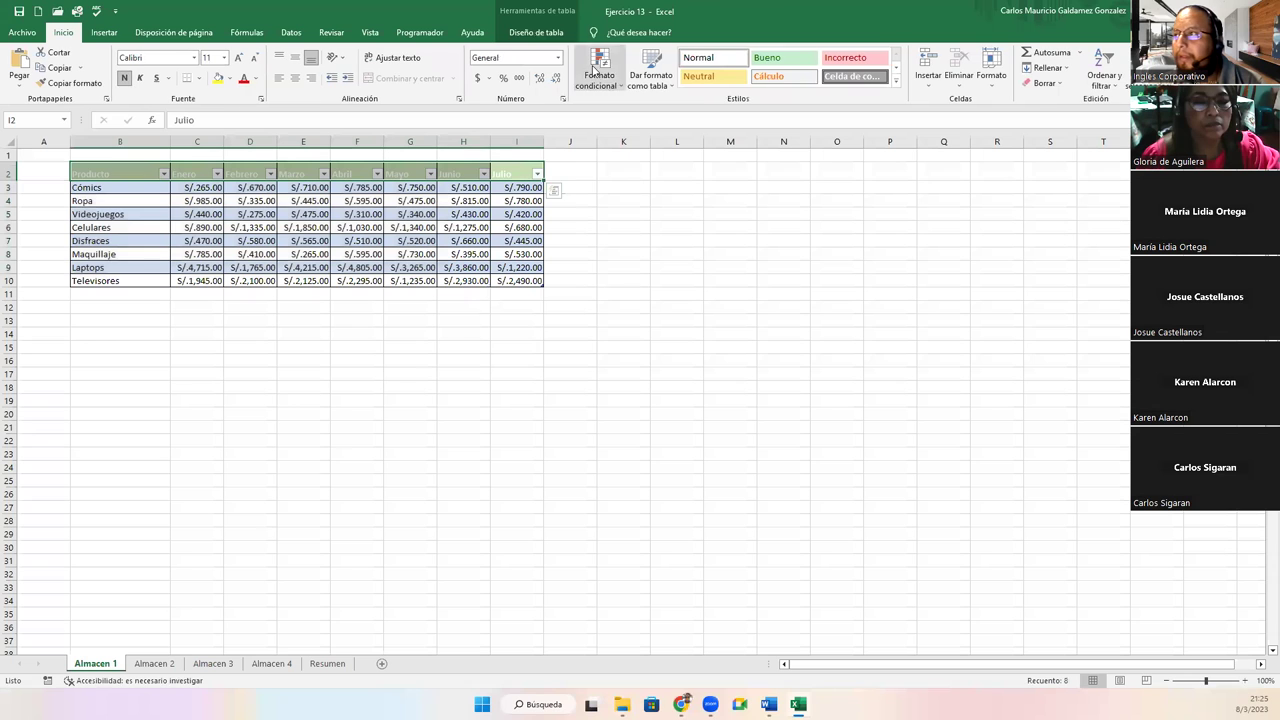
click(154, 663)
drag(90, 166, 443, 166)
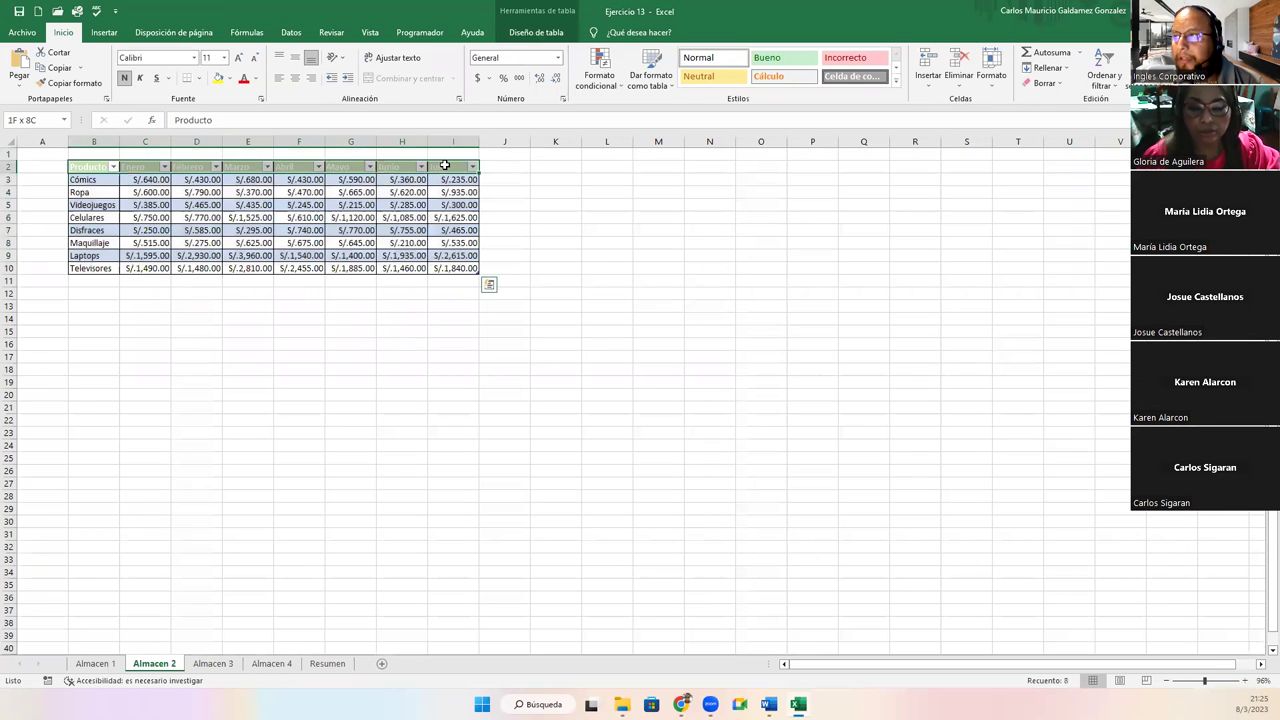
Apply the Normal cell style to the B2:I2 header rows on Almacen 3 and Almacen 4
click(208, 664)
drag(46, 163, 285, 163)
drag(414, 167, 80, 168)
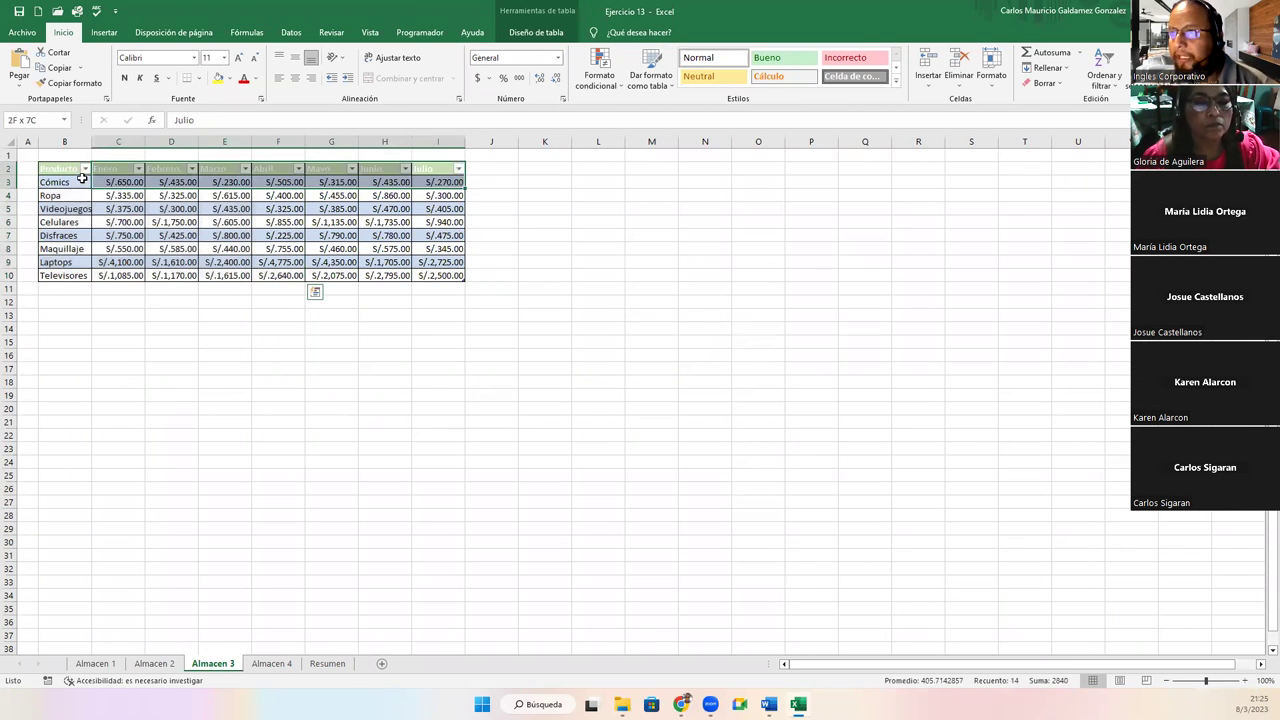
click(727, 57)
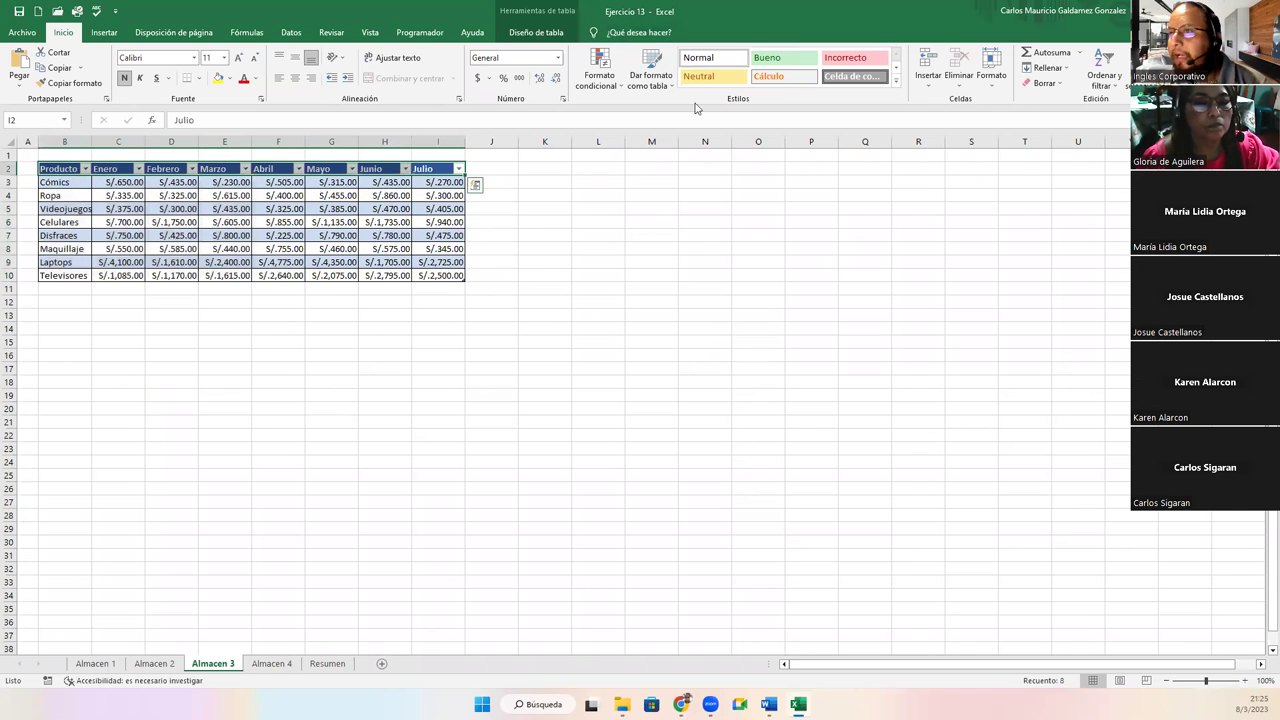
click(271, 663)
drag(77, 167, 465, 168)
click(715, 60)
click(213, 663)
click(154, 663)
click(95, 663)
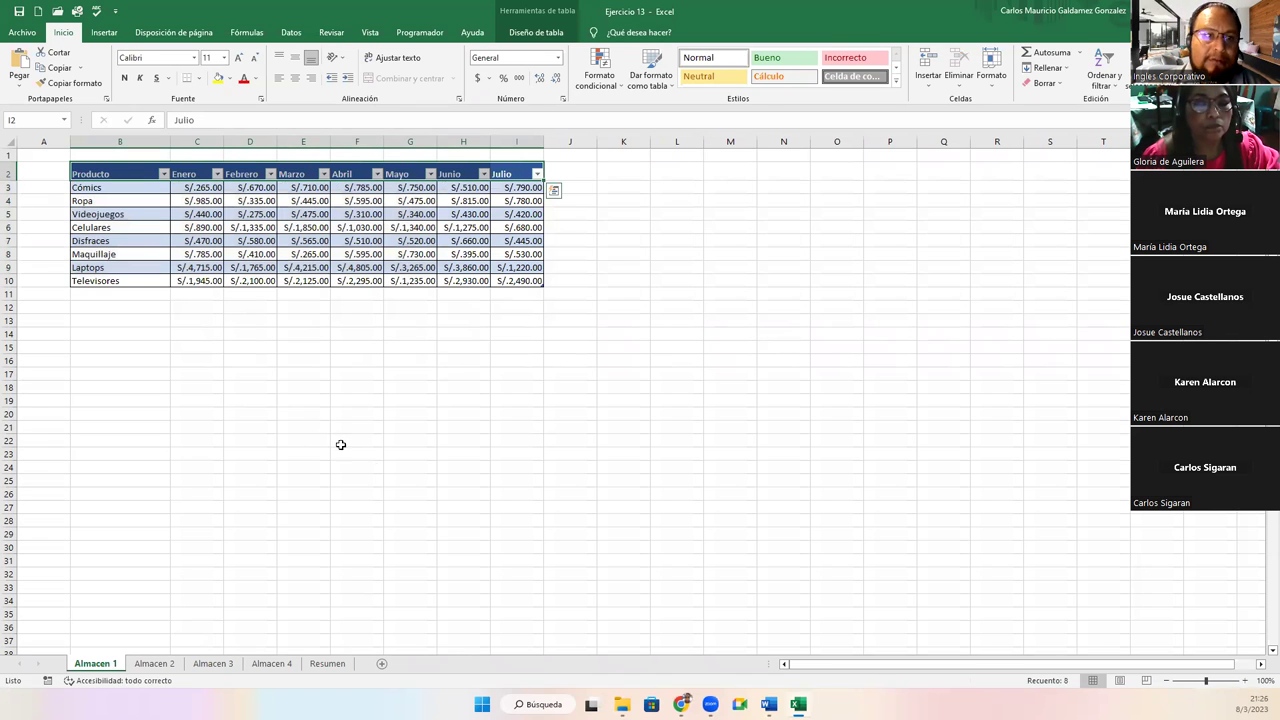
Apply the Contabilidad number format to the C3:I10 amounts on Almacen 1 and Almacen 2
drag(199, 192, 515, 281)
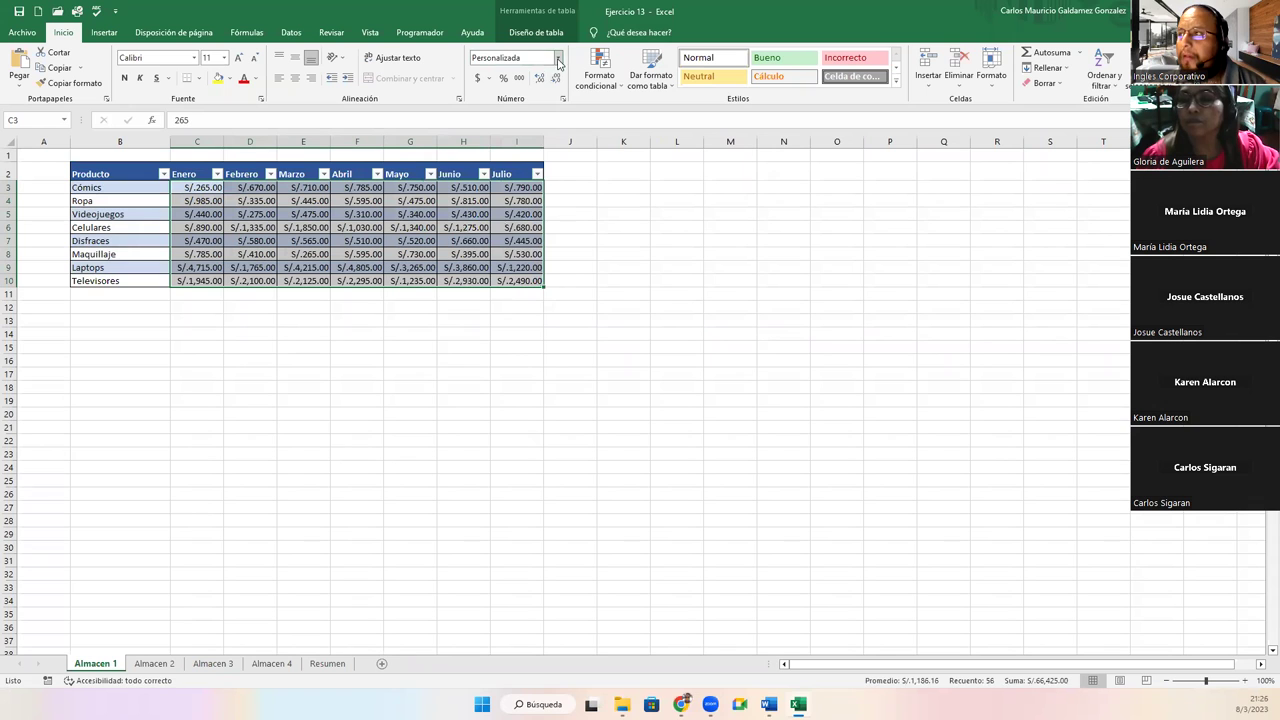
click(557, 58)
click(528, 174)
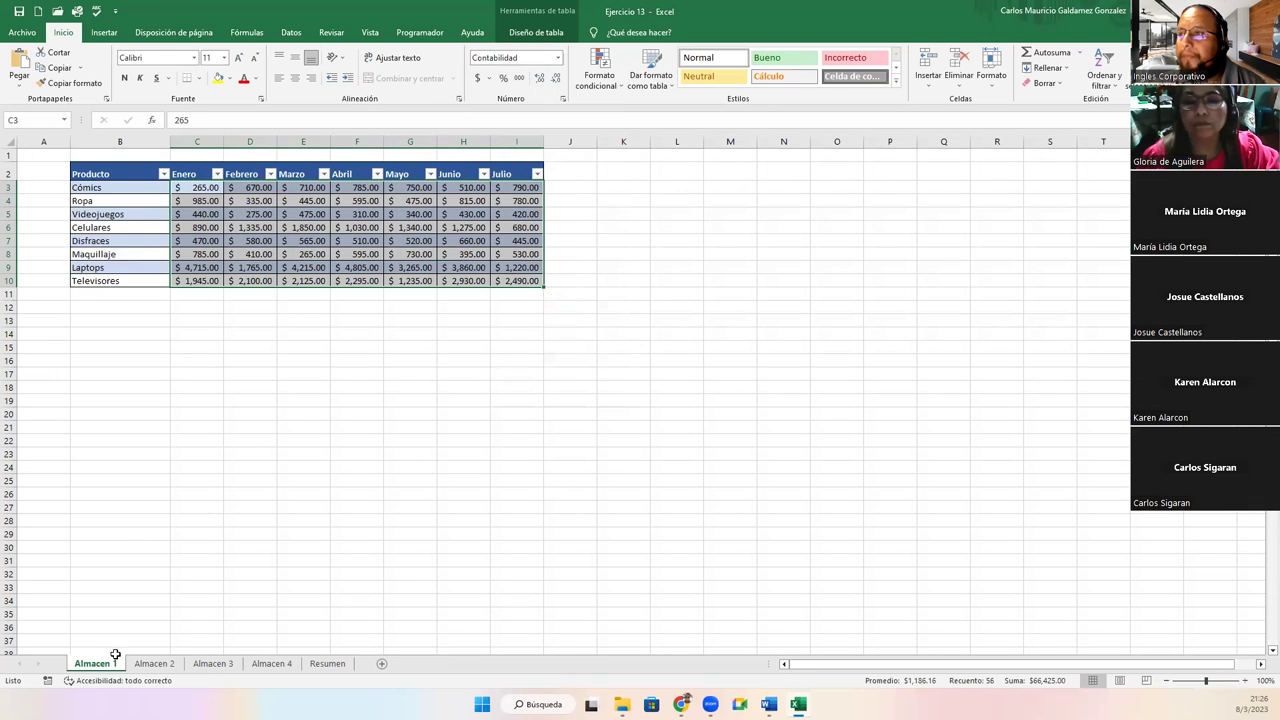
click(154, 663)
drag(155, 182, 448, 262)
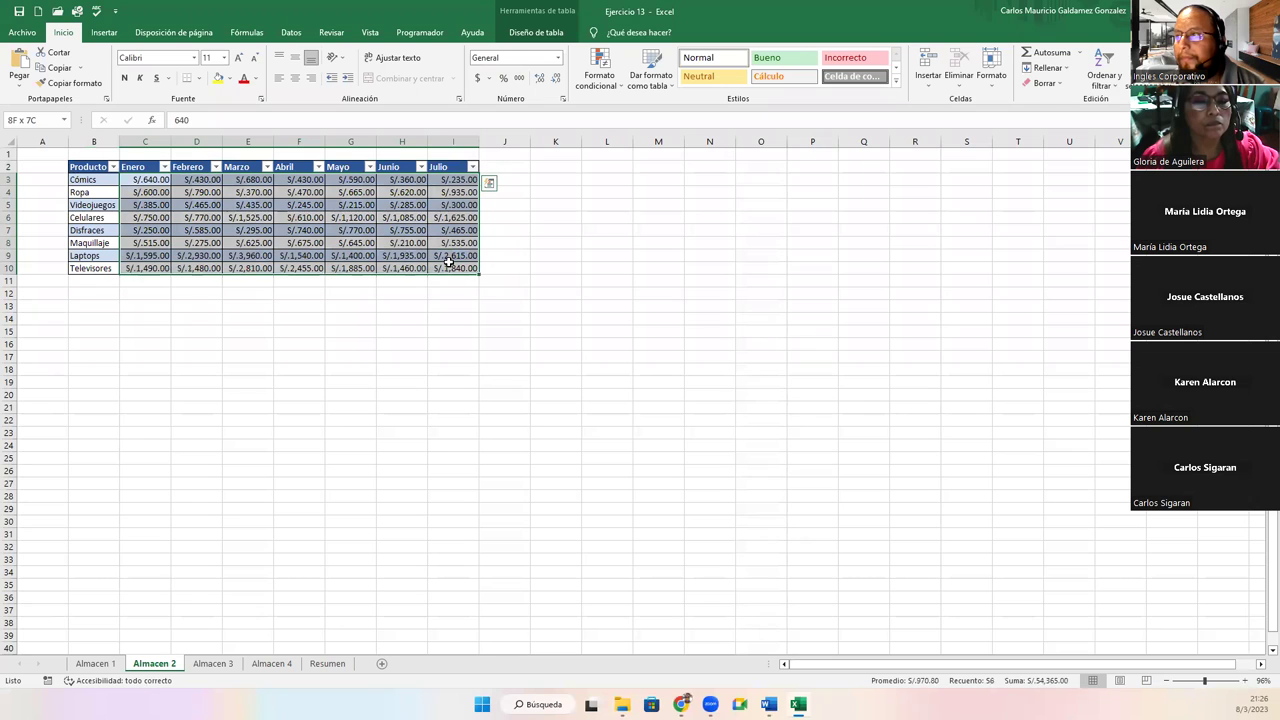
click(557, 58)
click(545, 177)
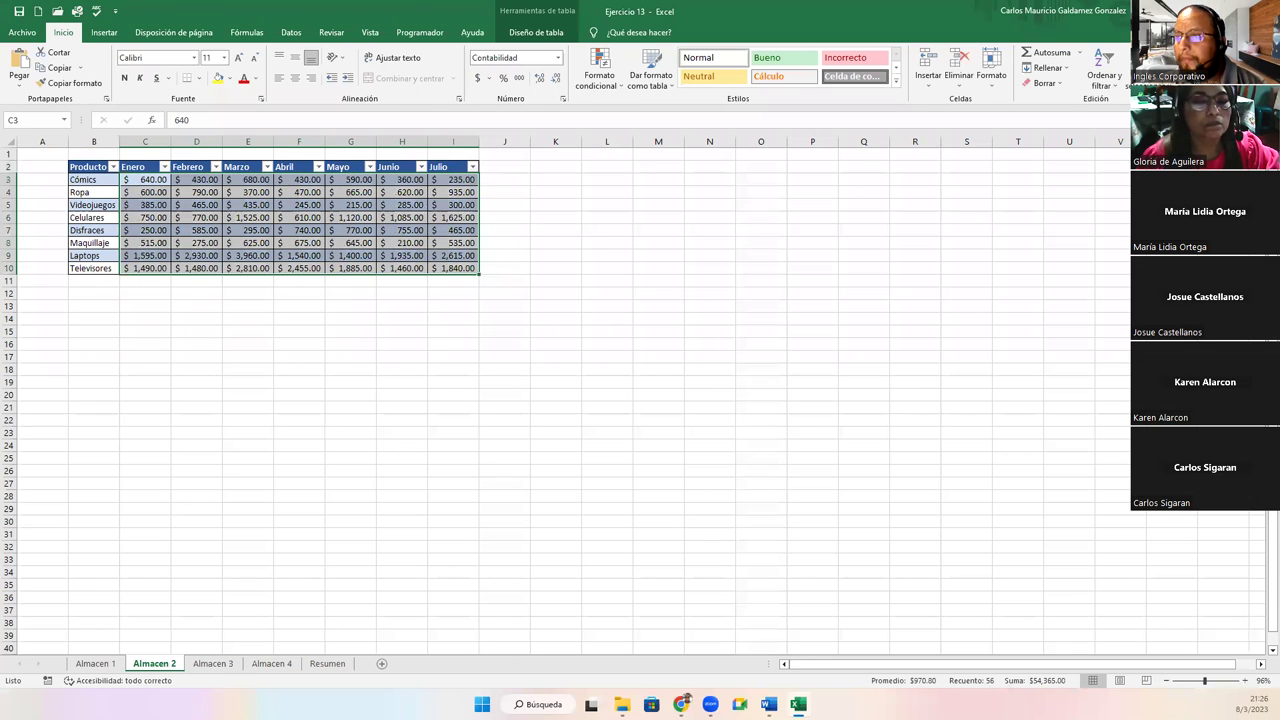
Apply the Contabilidad number format to the C3:I10 amounts on Almacen 3 and Almacen 4
click(218, 665)
drag(135, 184, 435, 270)
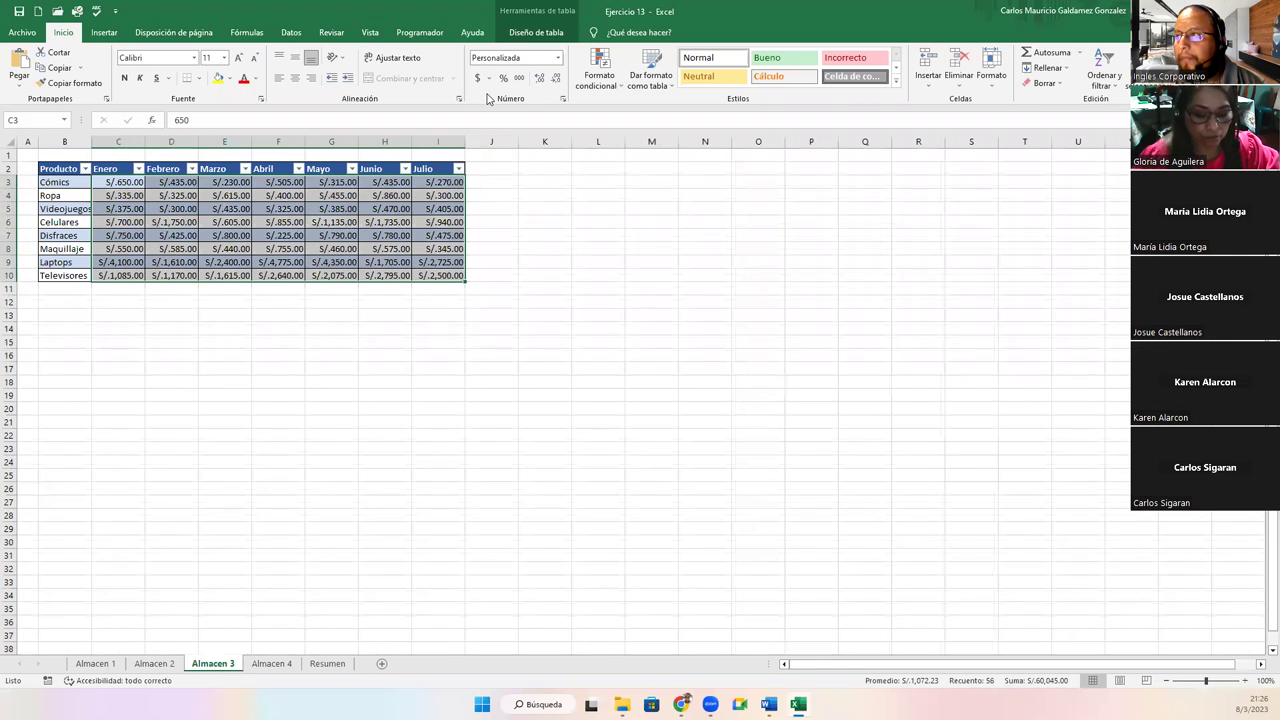
click(557, 58)
click(545, 163)
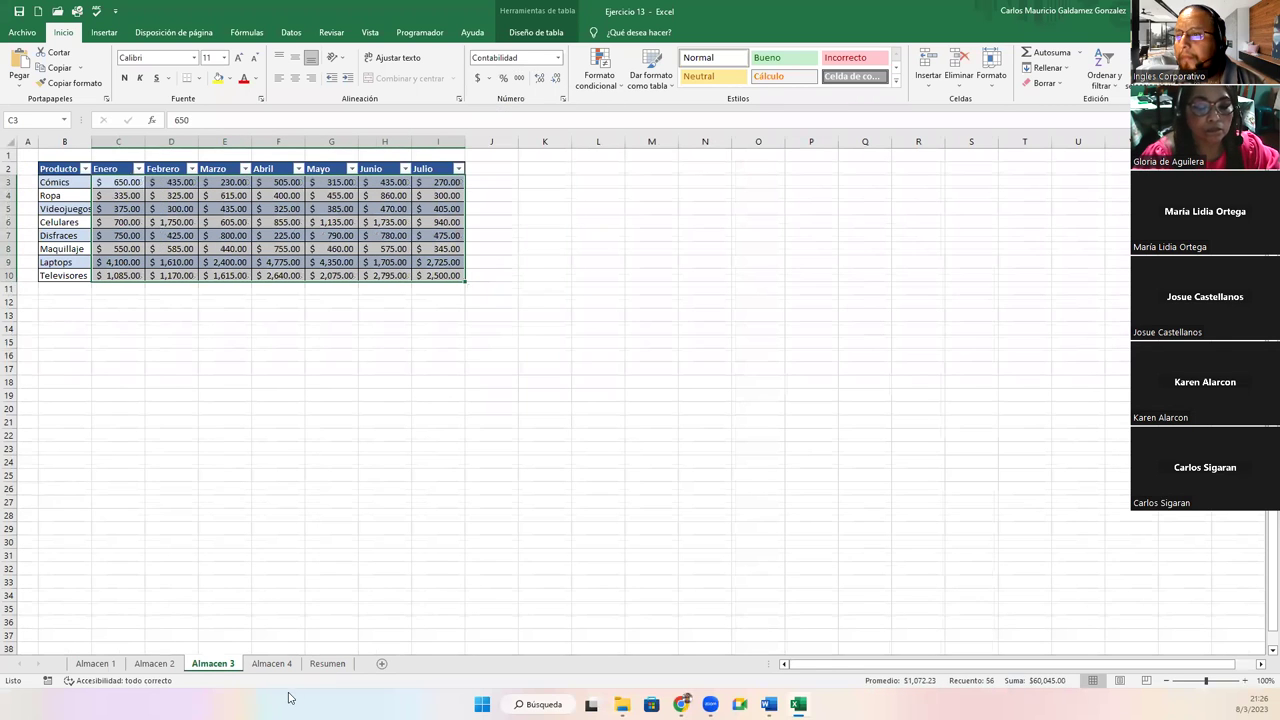
click(271, 664)
drag(118, 184, 465, 275)
click(560, 62)
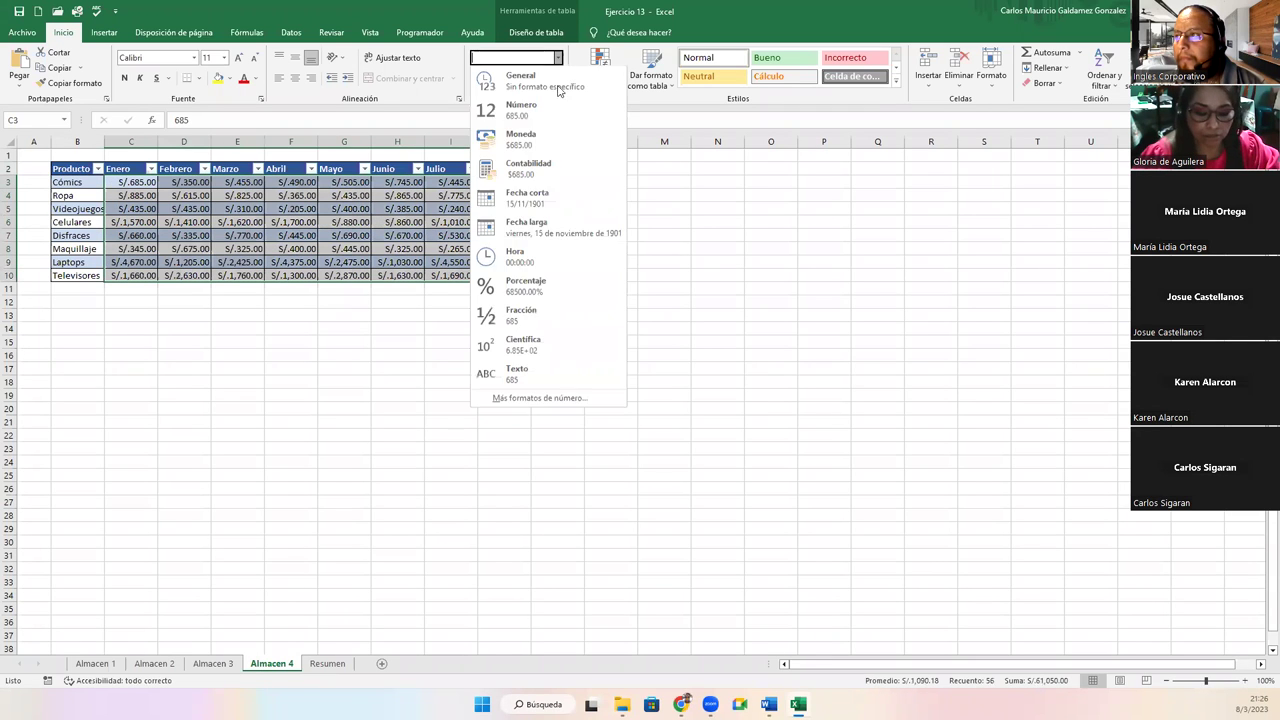
click(528, 172)
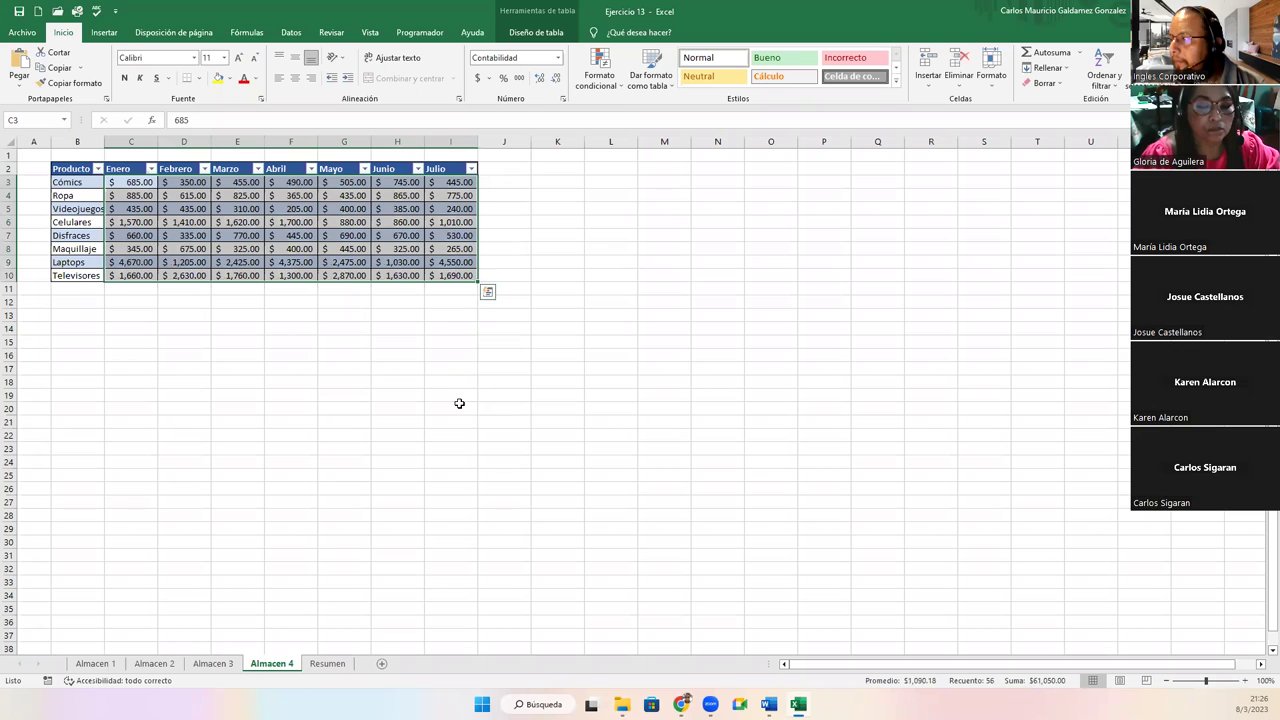
Review the formatted sales tables by cycling through the Almacen 1–4 sheets
click(210, 665)
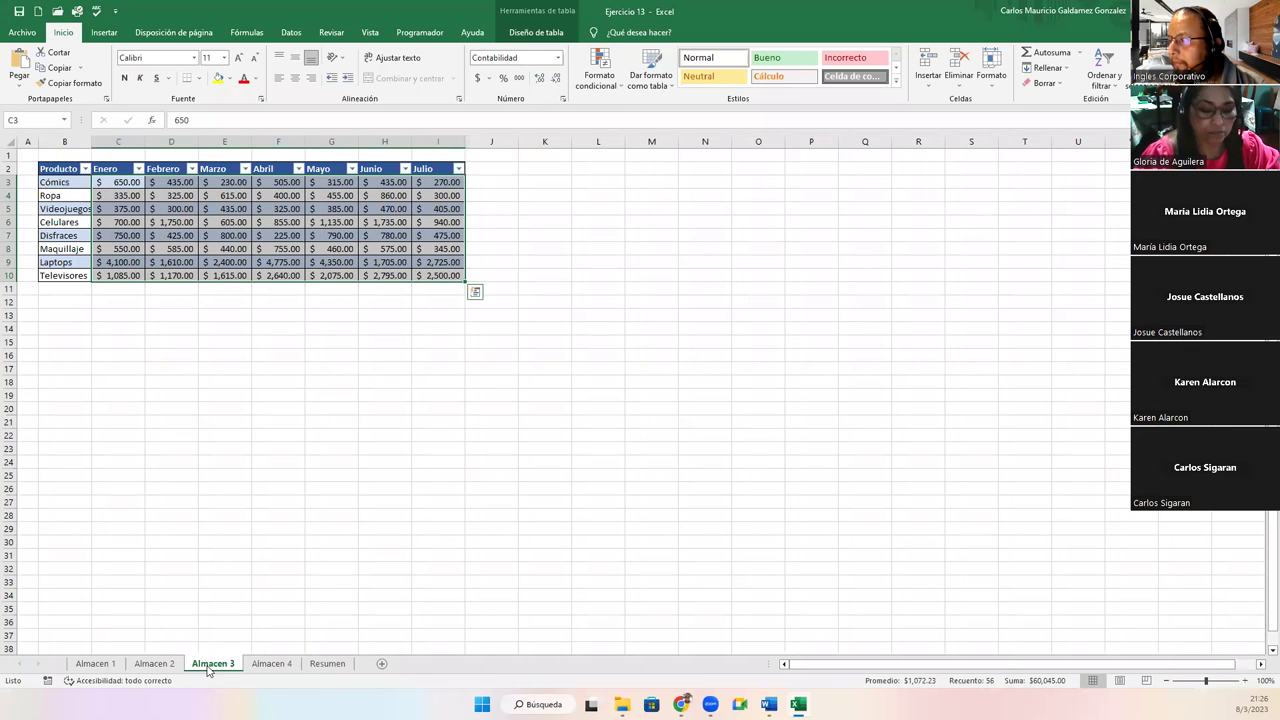
click(145, 665)
click(94, 666)
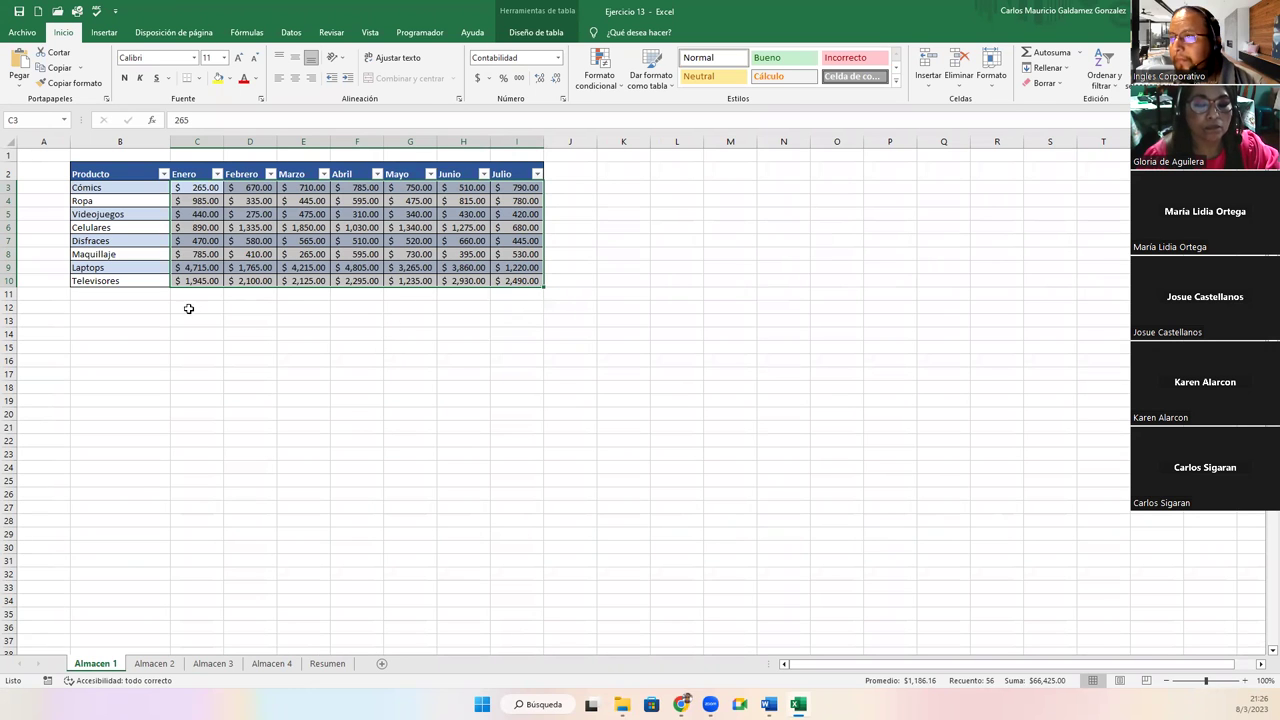
click(176, 668)
click(217, 666)
click(268, 666)
click(95, 664)
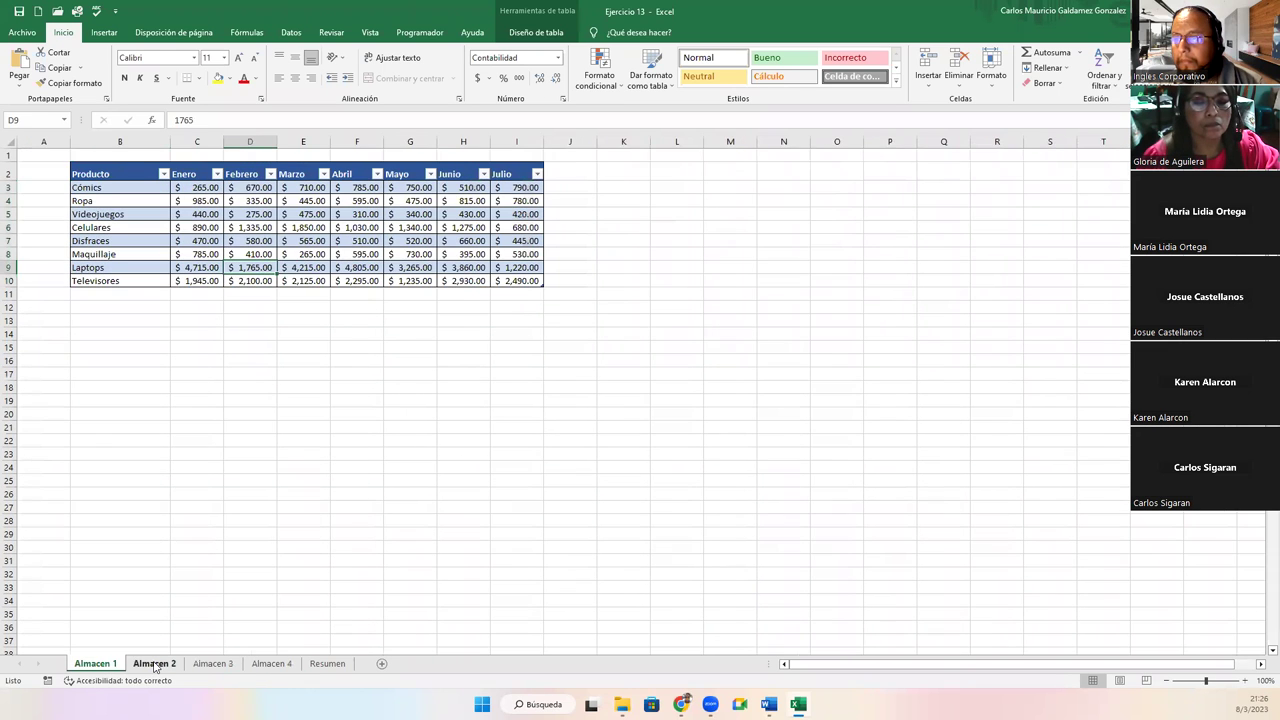
click(154, 664)
click(200, 666)
click(278, 666)
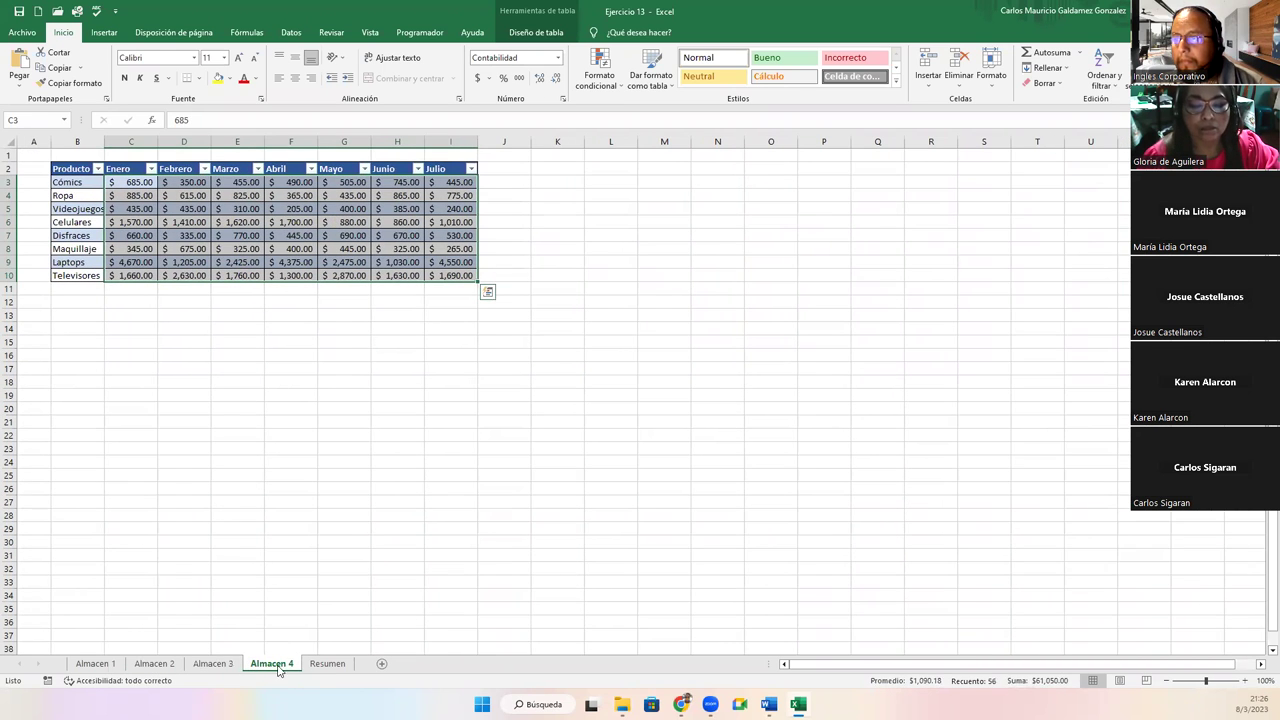
click(100, 667)
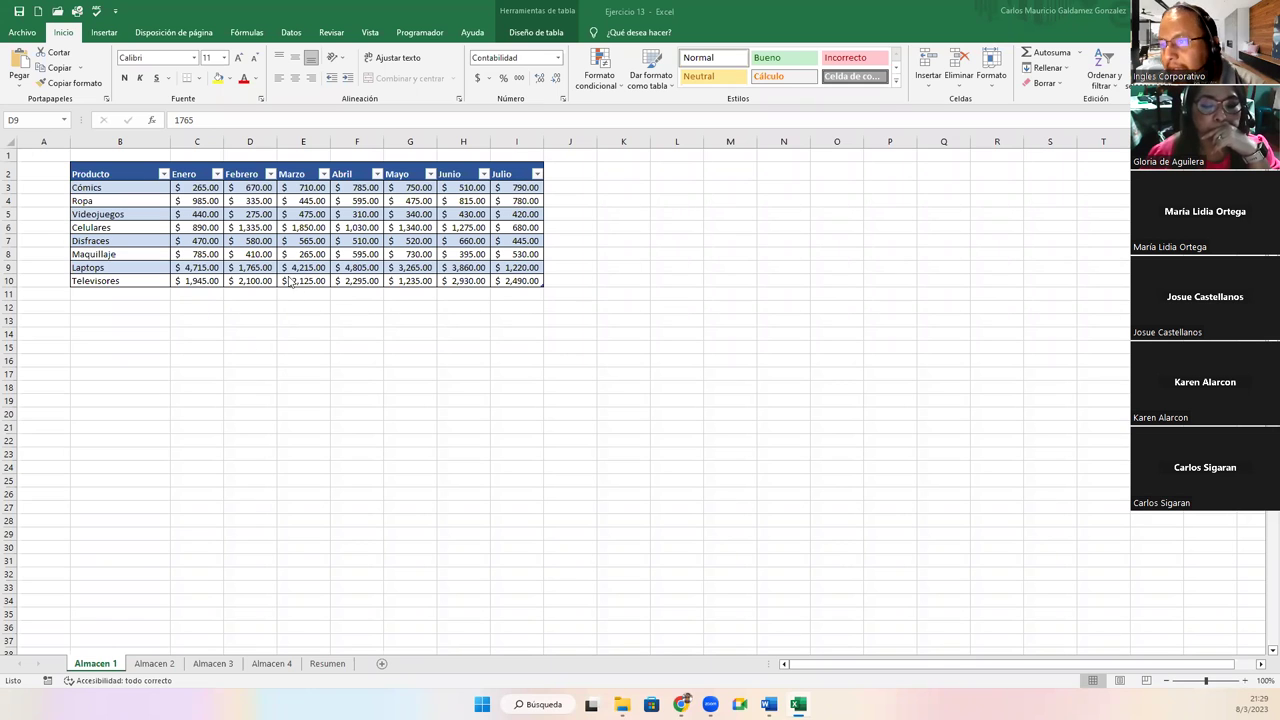
Review the Almacen sheets and empty Resumen sheet, then open Almacen 1's Diseño de tabla options
click(154, 663)
click(95, 663)
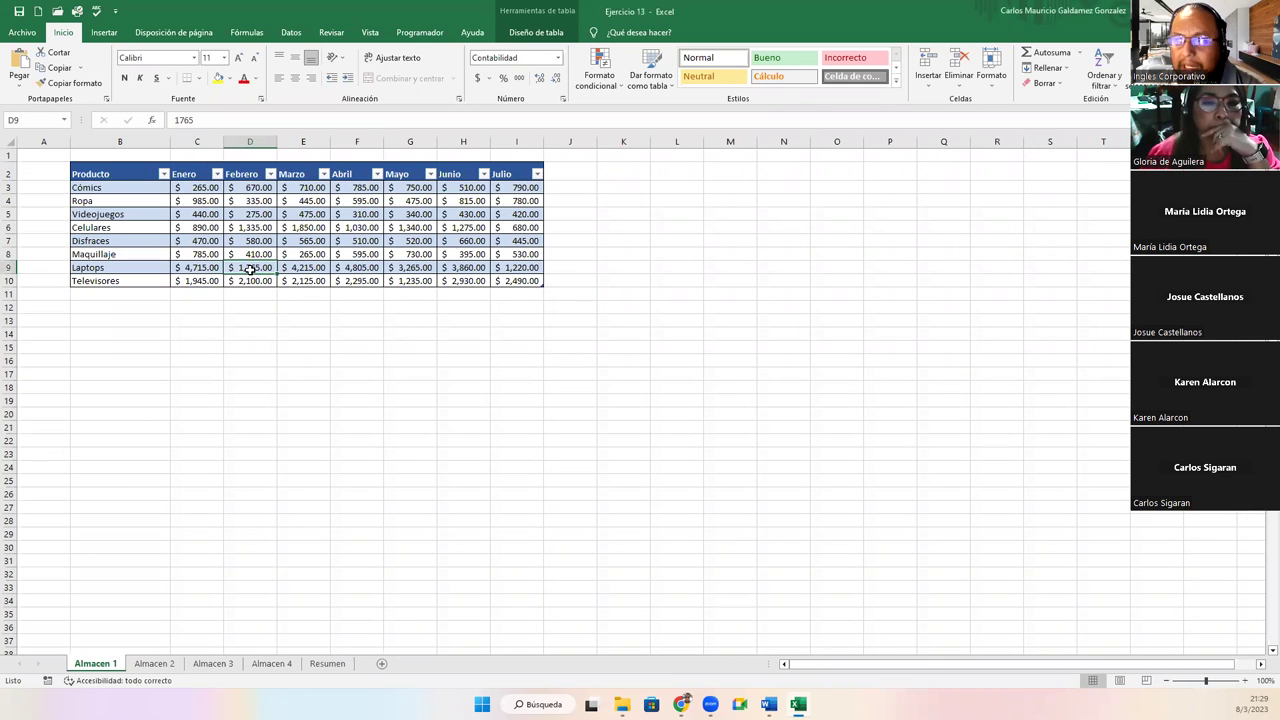
click(154, 663)
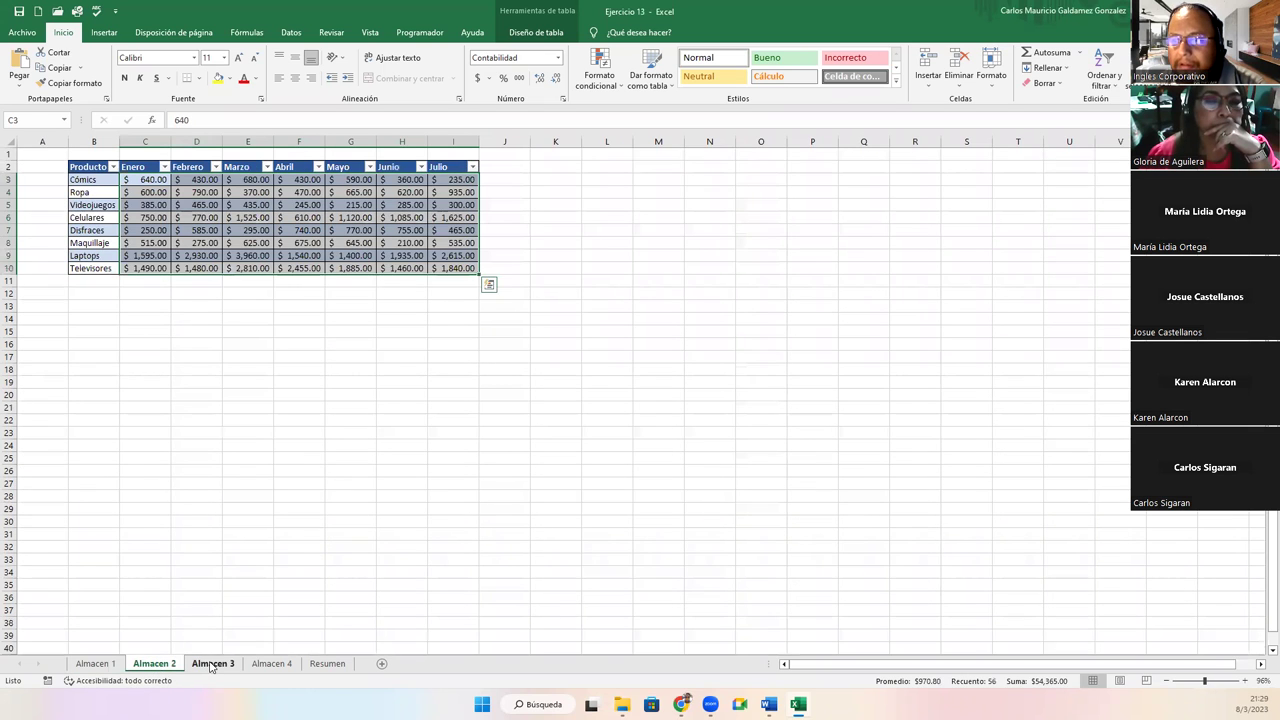
click(212, 664)
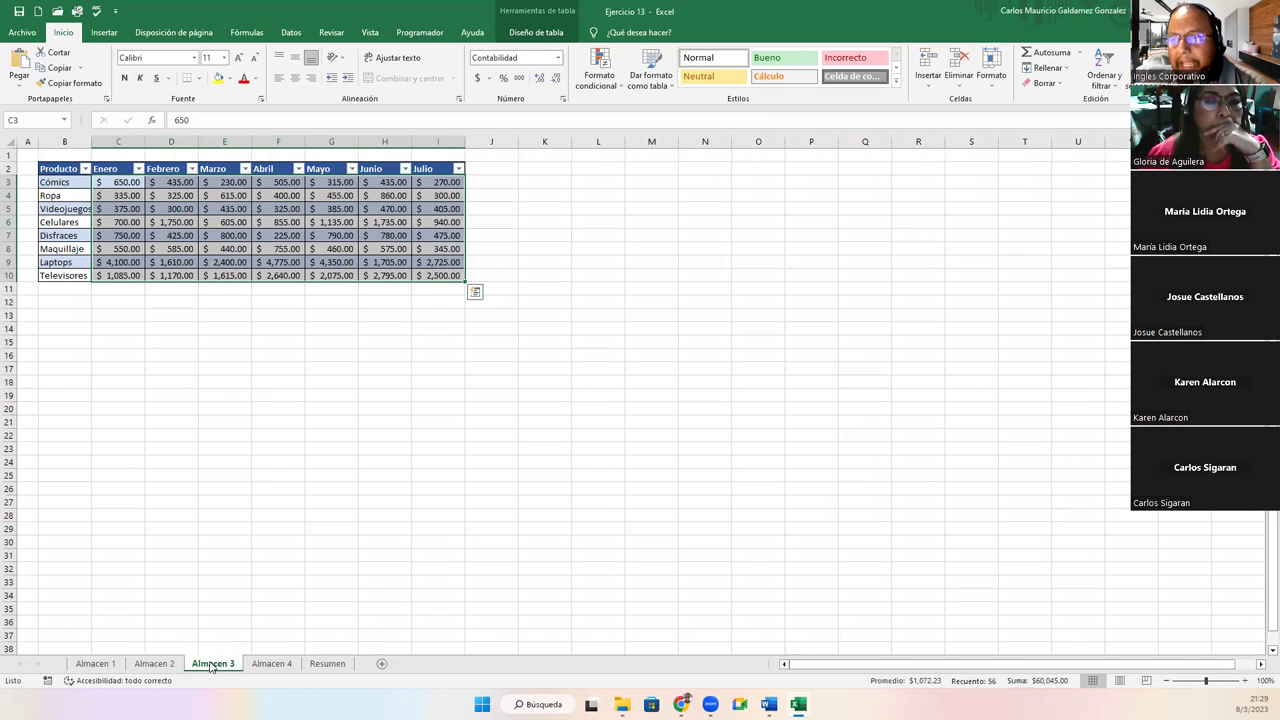
click(265, 664)
click(334, 666)
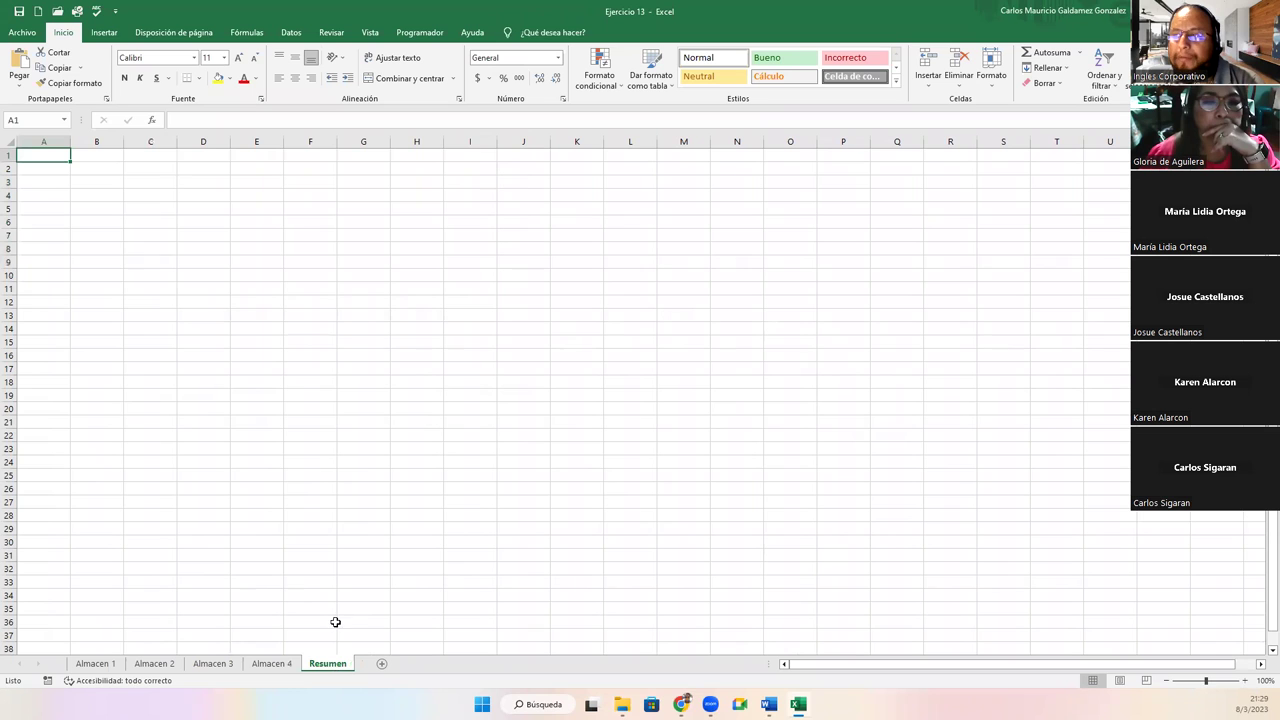
click(104, 665)
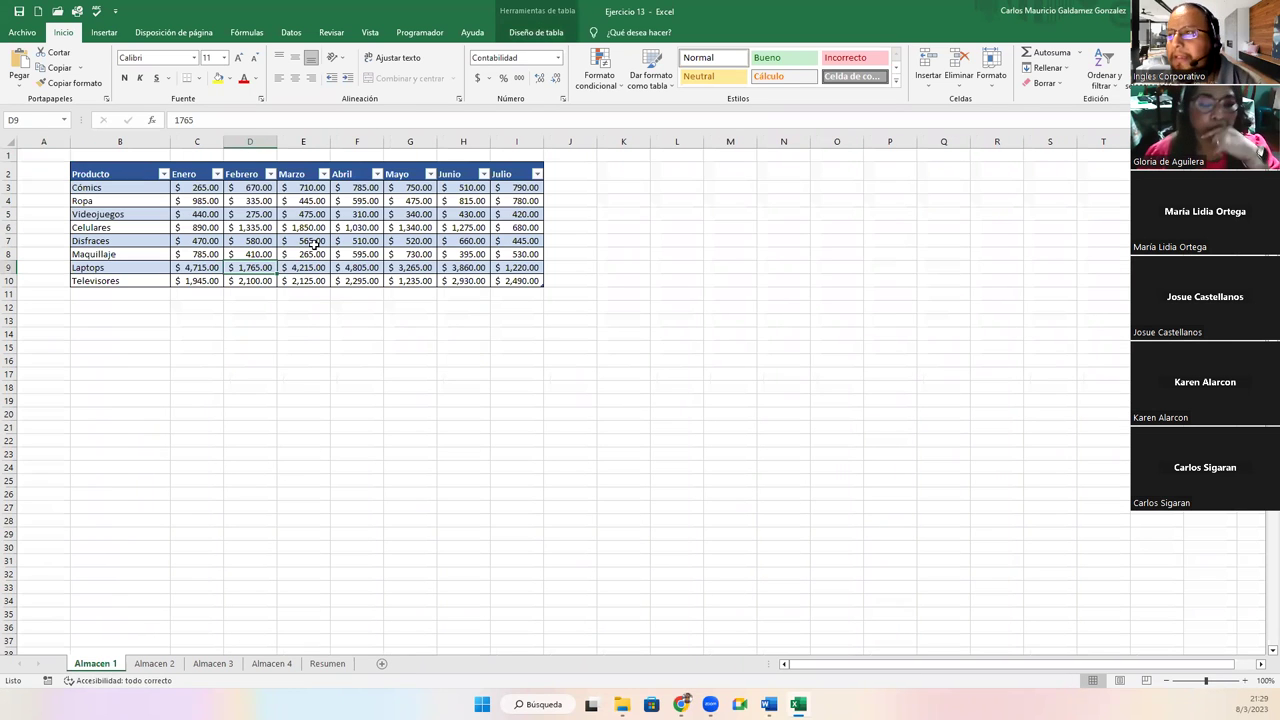
click(305, 242)
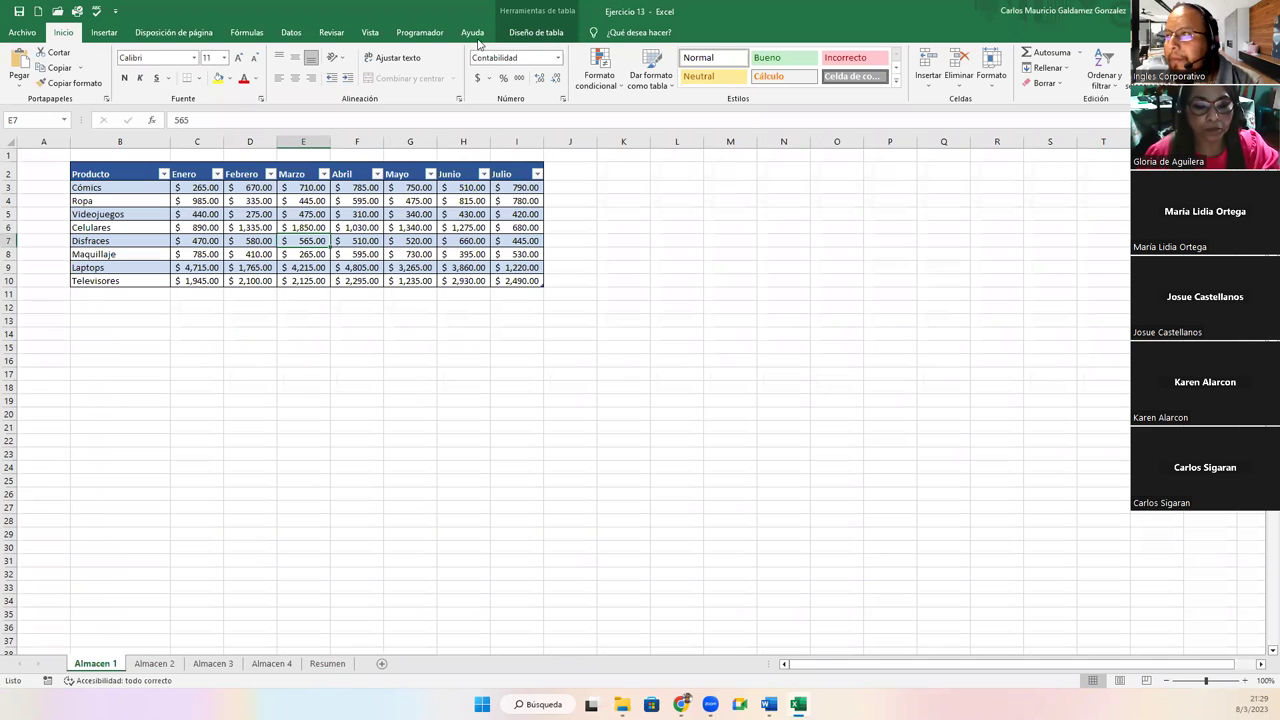
click(525, 33)
Add a Total row to the Almacen 1 table with Suma from Enero ($10,495.00) to Julio ($7,355.00)
click(562, 68)
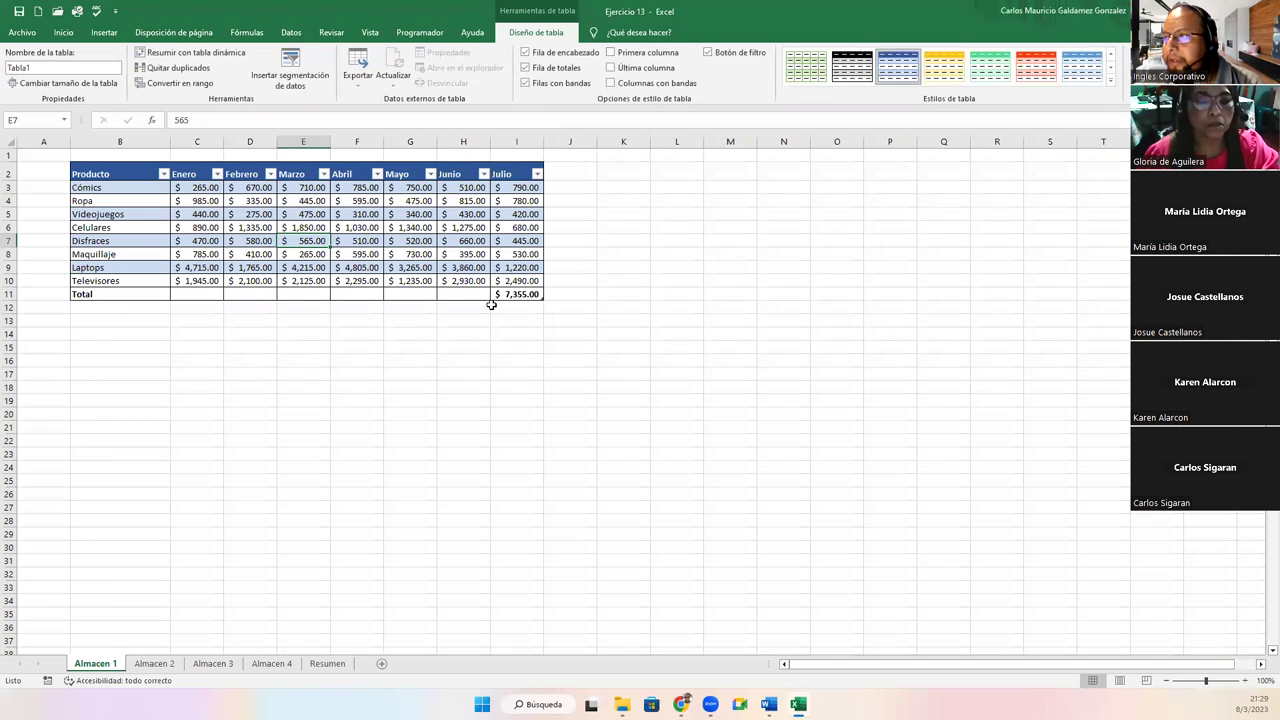
key(ctrl+a)
click(185, 294)
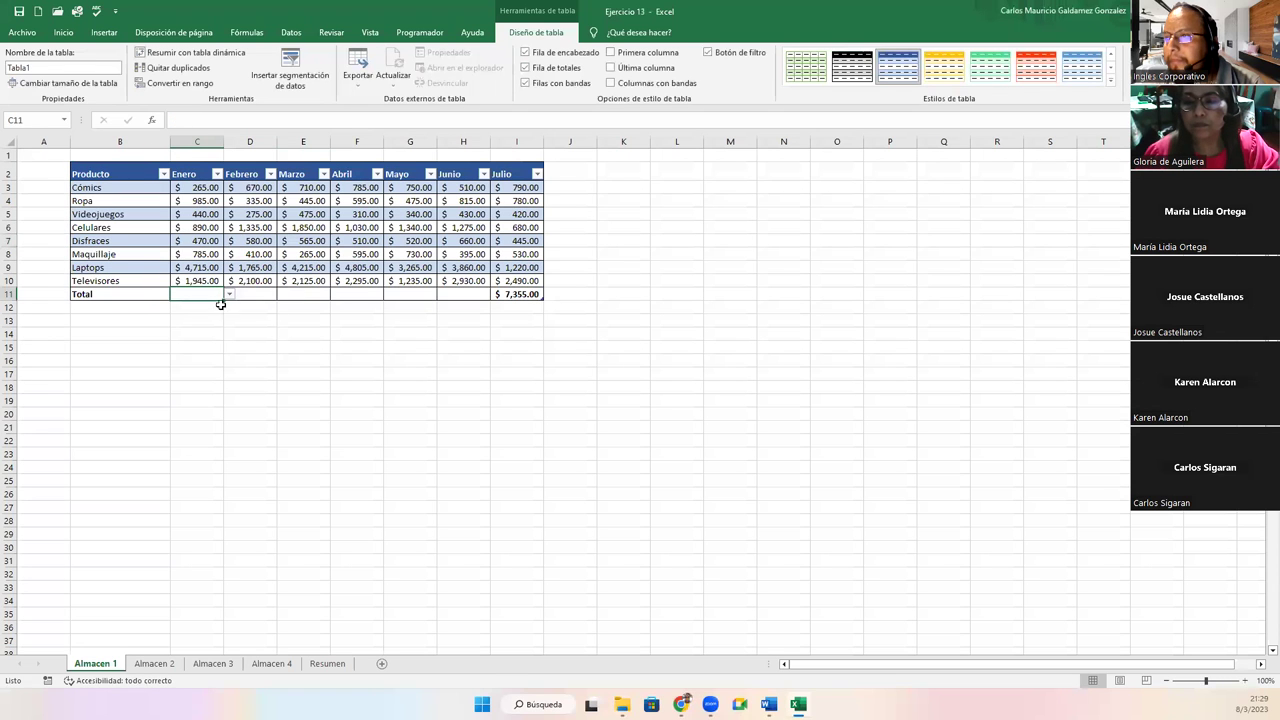
click(229, 295)
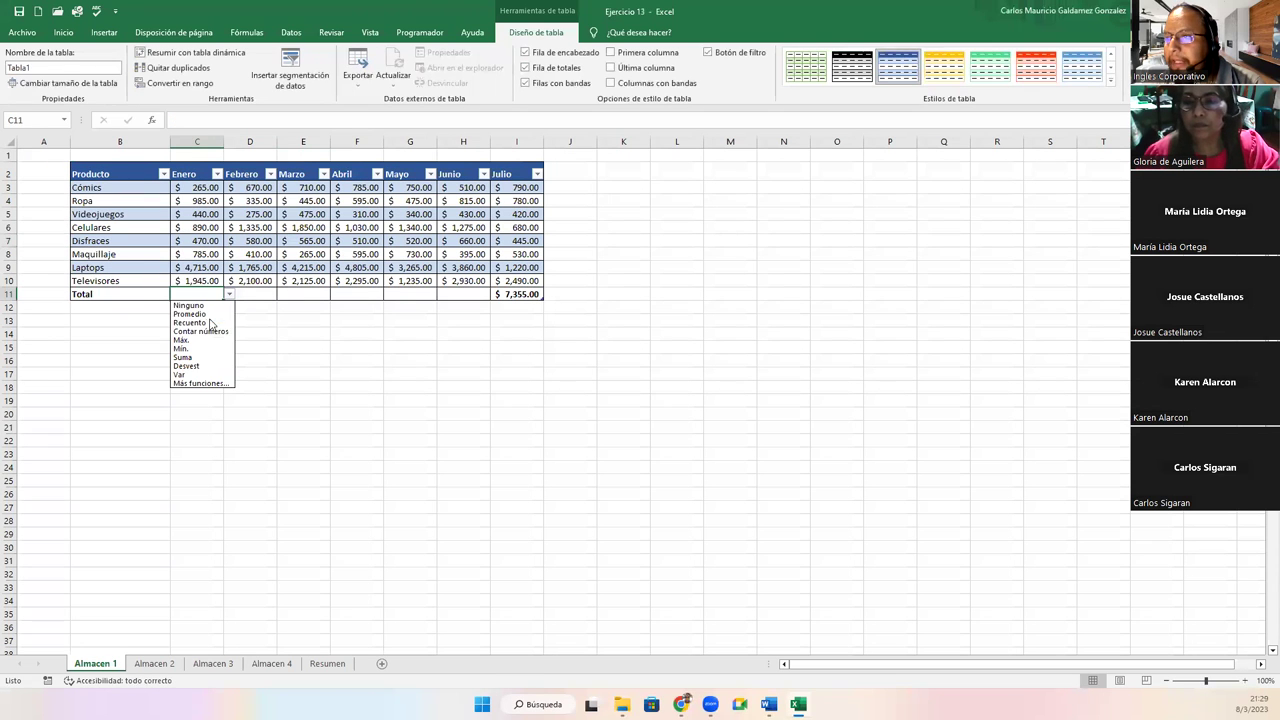
click(206, 357)
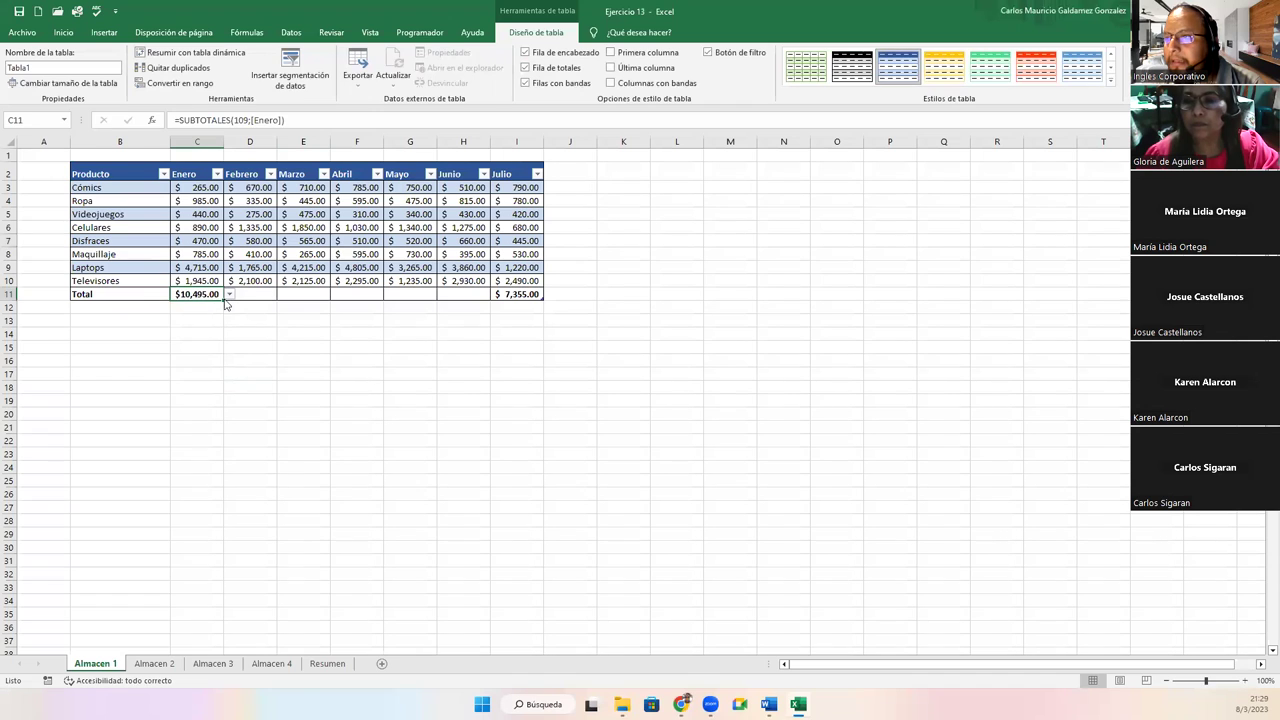
click(229, 295)
click(209, 296)
drag(224, 300, 492, 300)
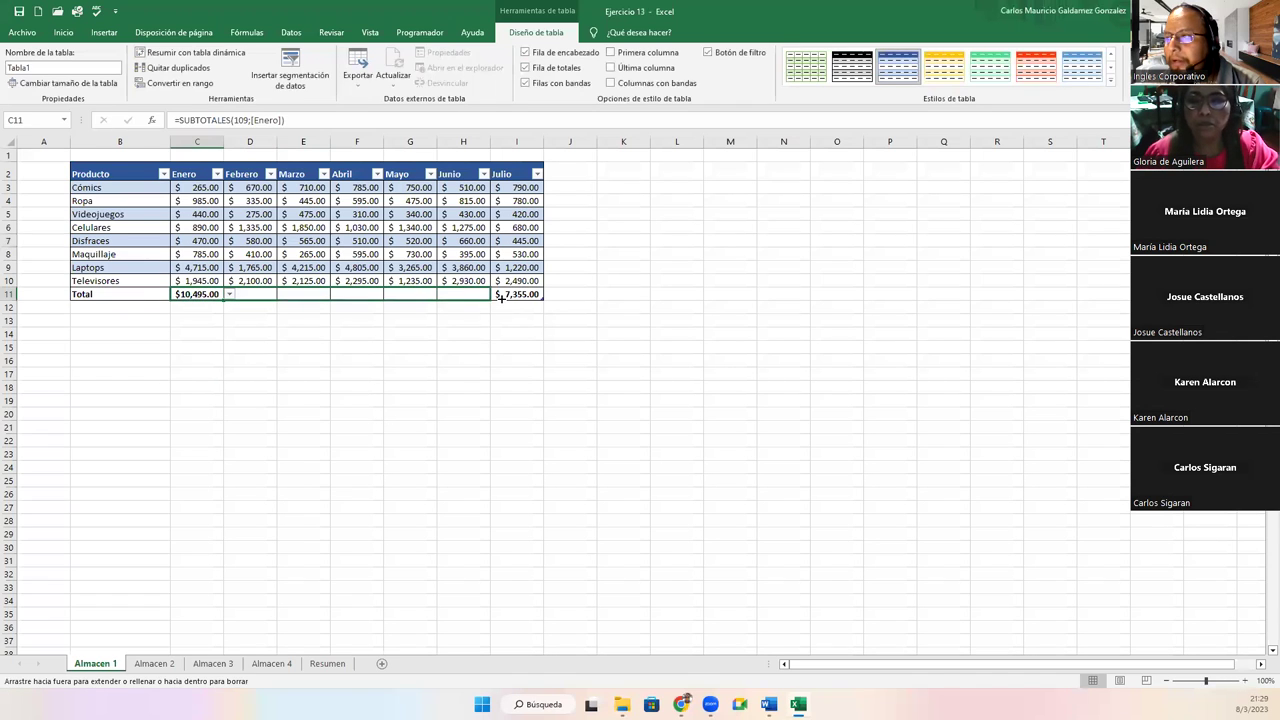
click(566, 187)
click(565, 175)
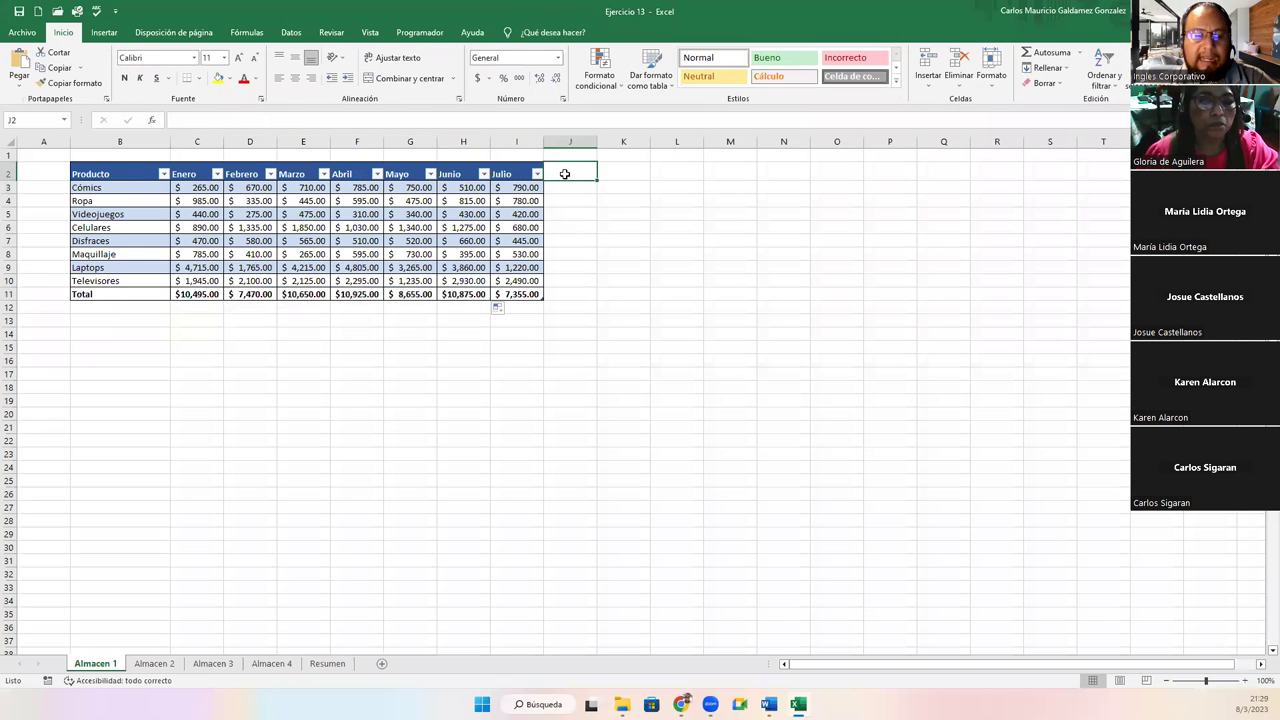
Add a Total column in J with =SUMA(Tabla1[@[Enero]:[Julio]]) for each product
text(Total)
key(Return)
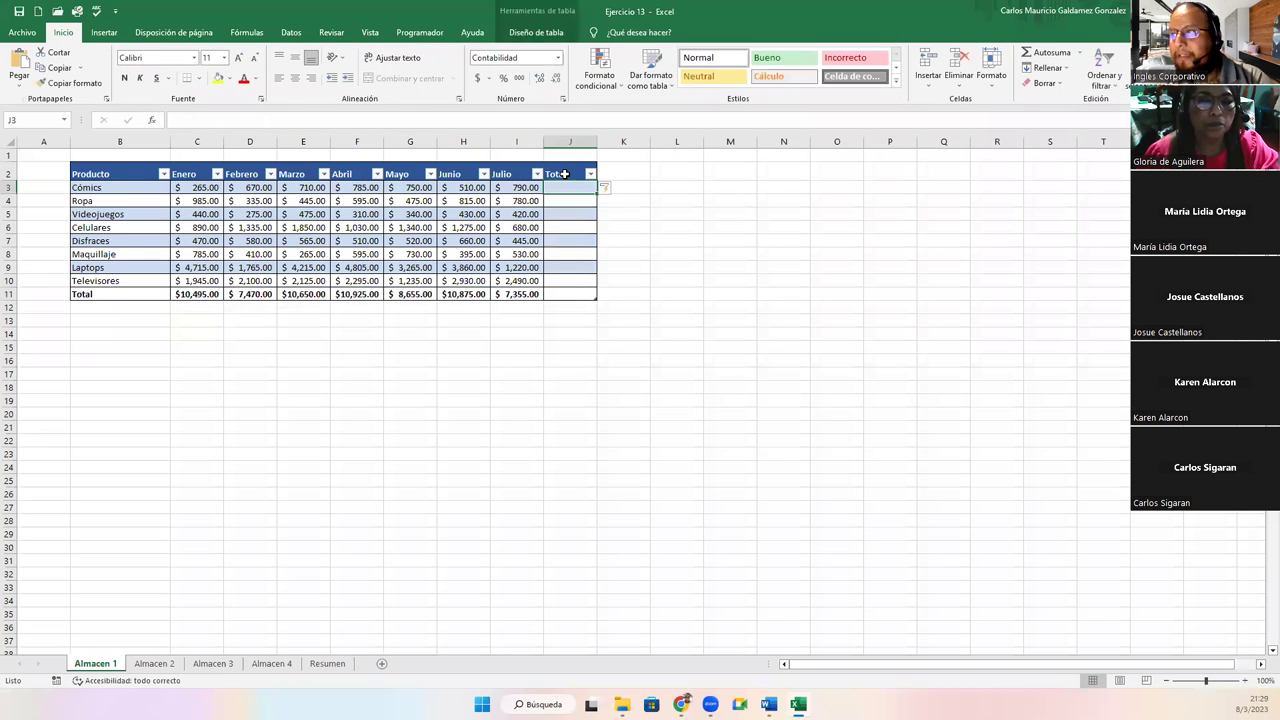
text(=suma()
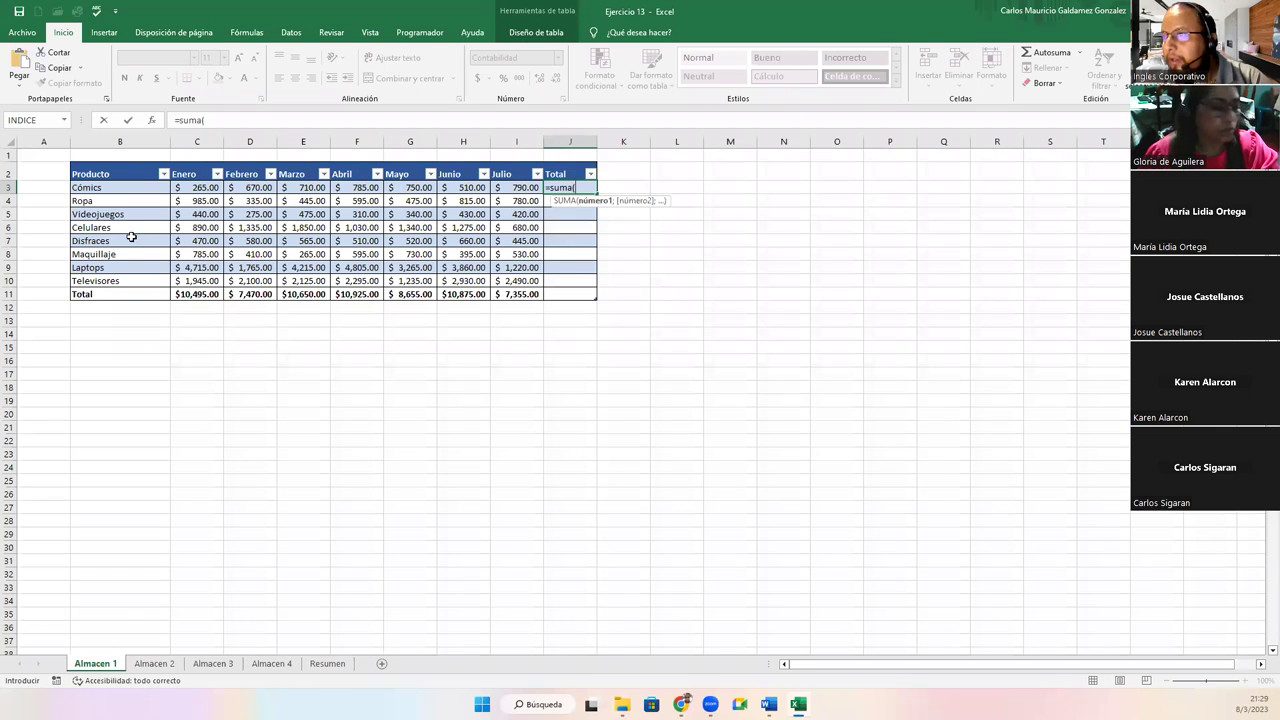
drag(185, 188, 521, 188)
text())
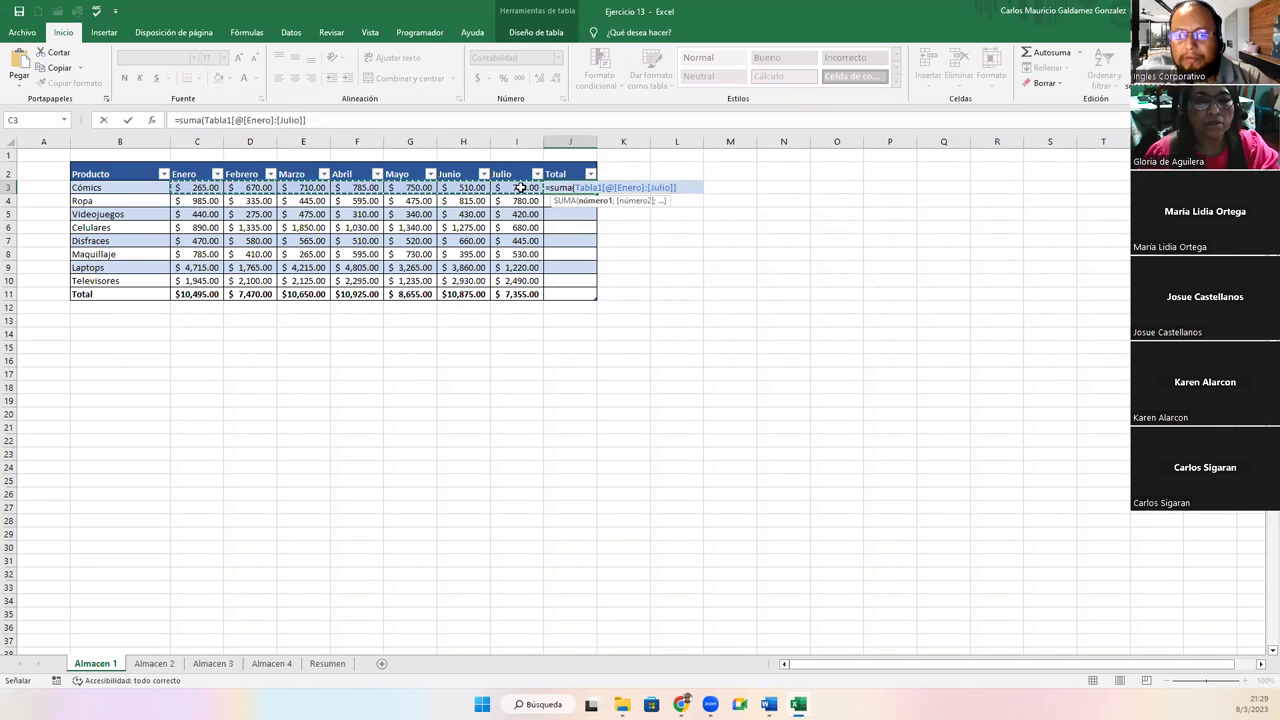
key(Return)
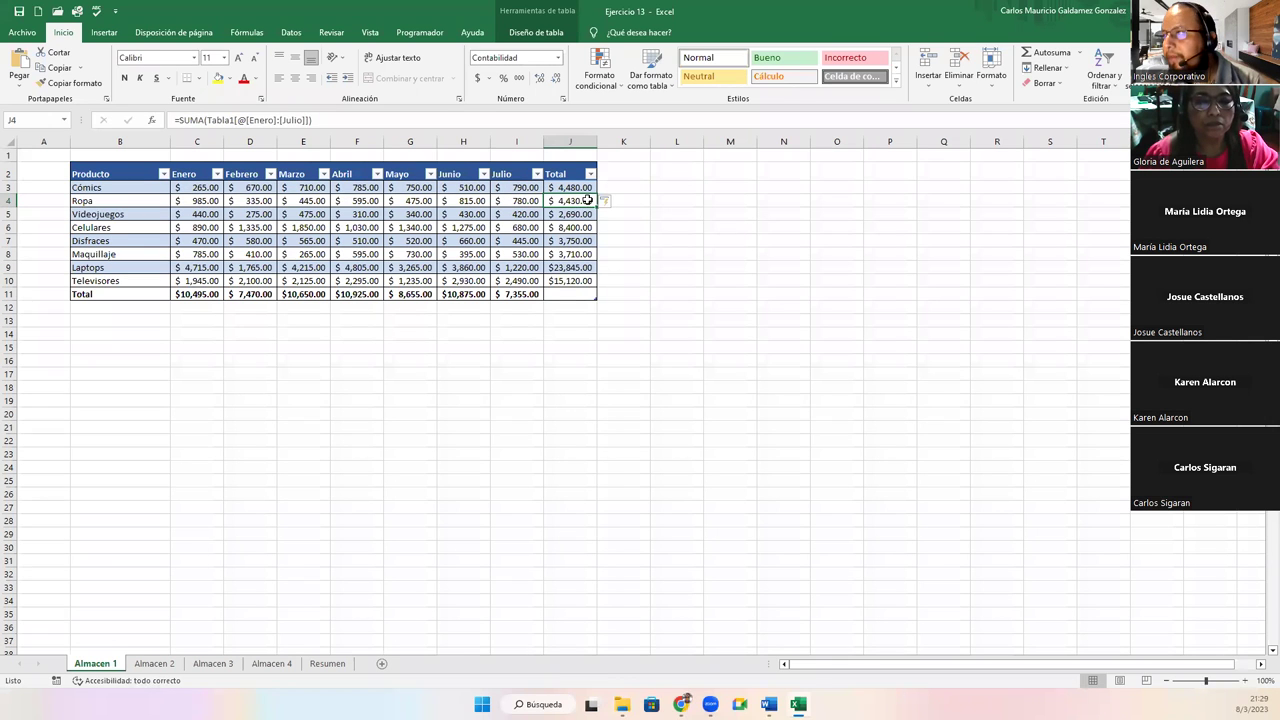
Sum the Total column in the totals row, giving a $66,425.00 grand total
key(ctrl+a)
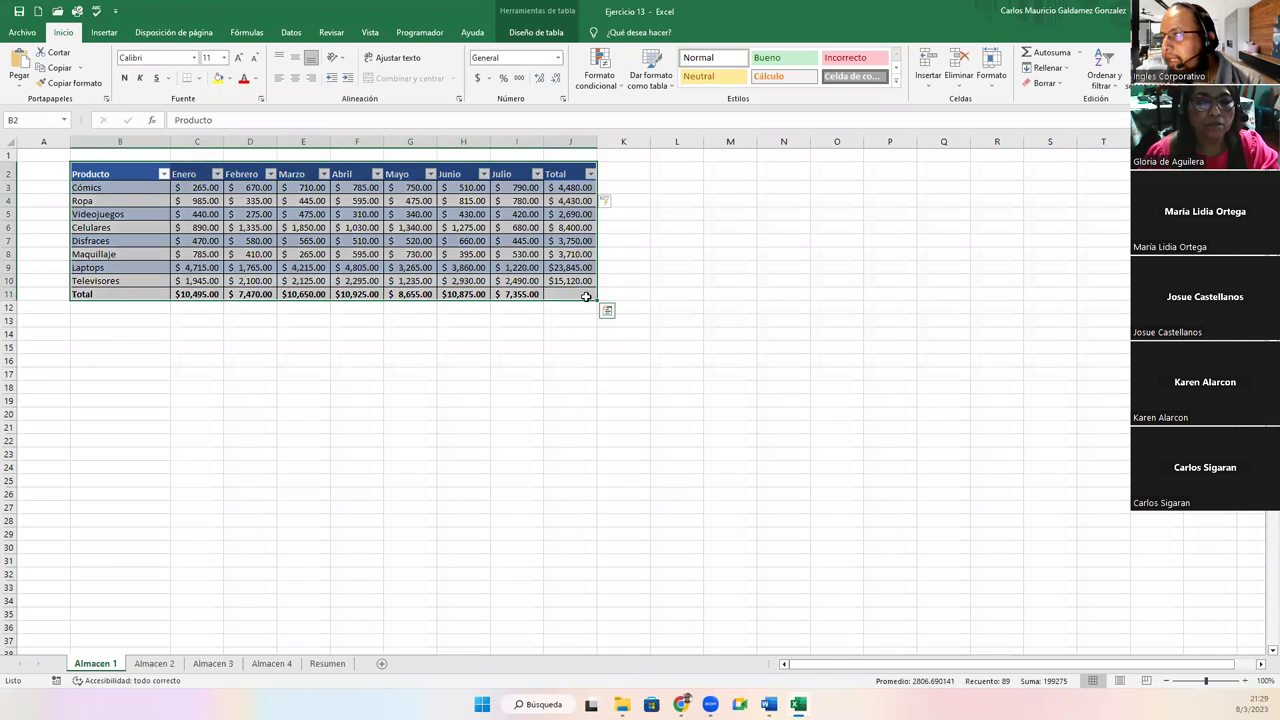
click(590, 297)
click(603, 294)
click(578, 357)
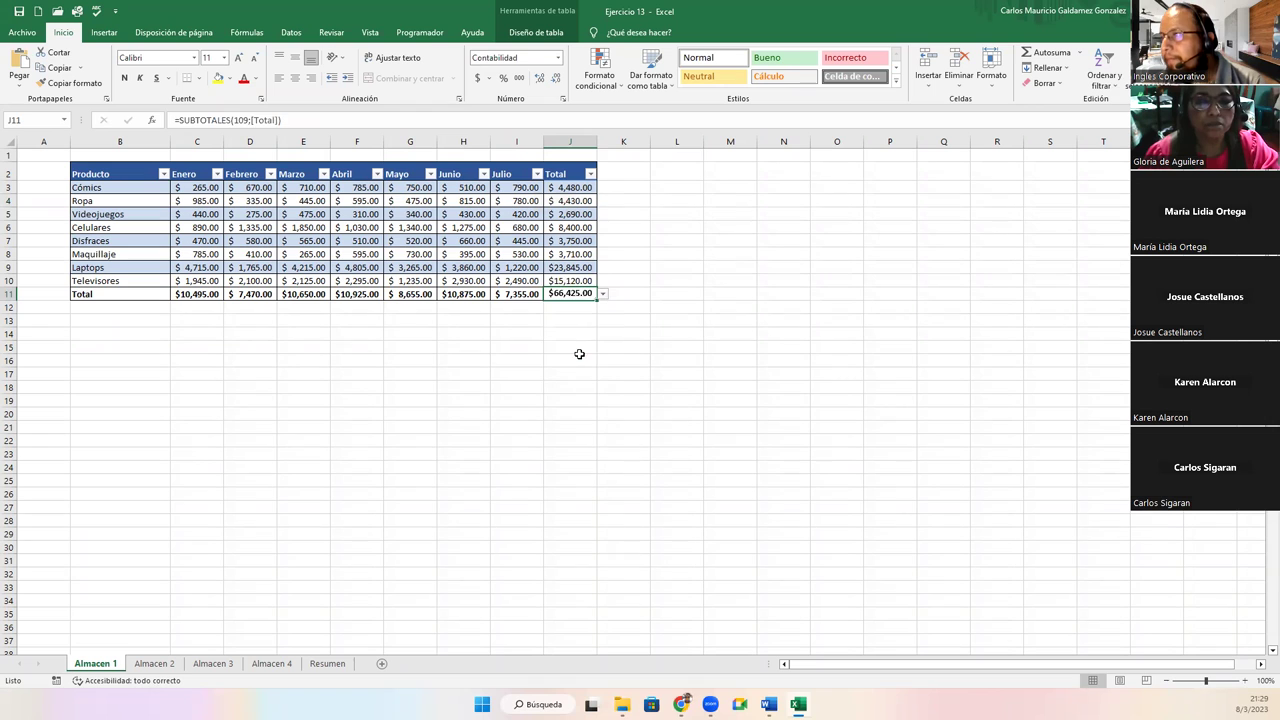
drag(566, 187, 566, 276)
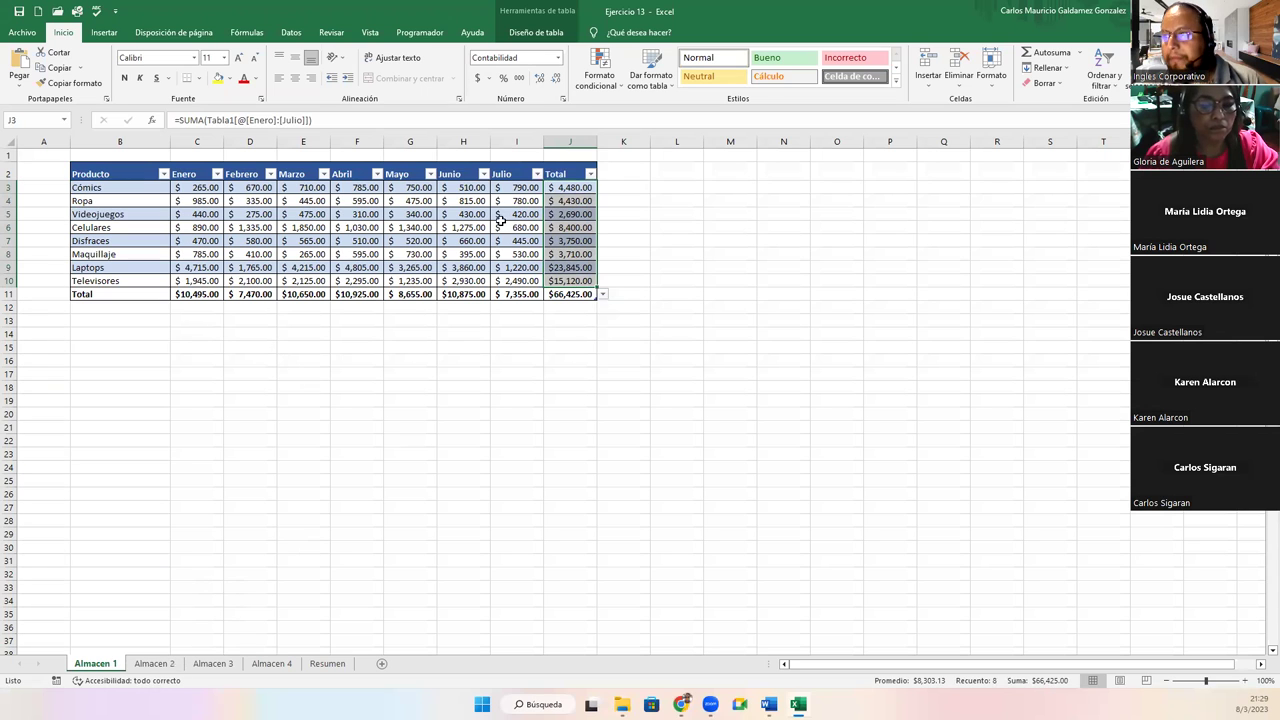
drag(570, 174, 578, 292)
Copy the Almacen 1 Total column and paste it at J2 on Almacen 2
key(ctrl+c)
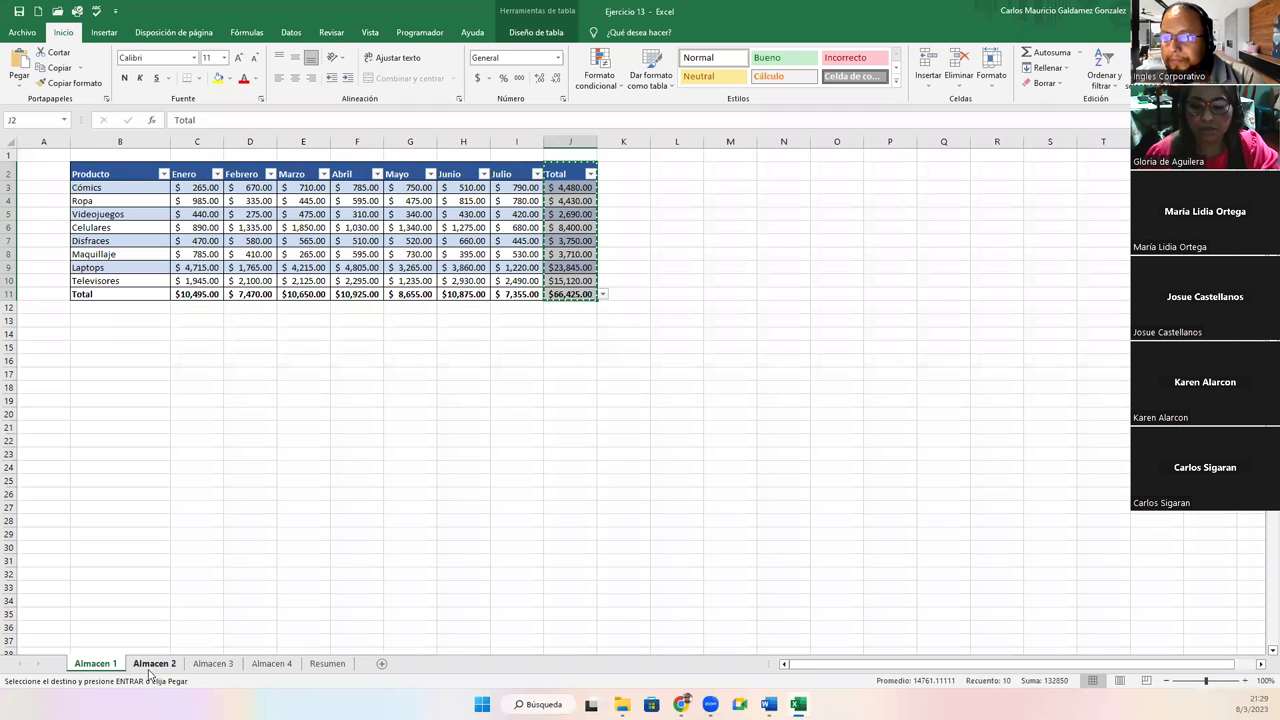
click(154, 663)
click(499, 168)
key(ctrl+v)
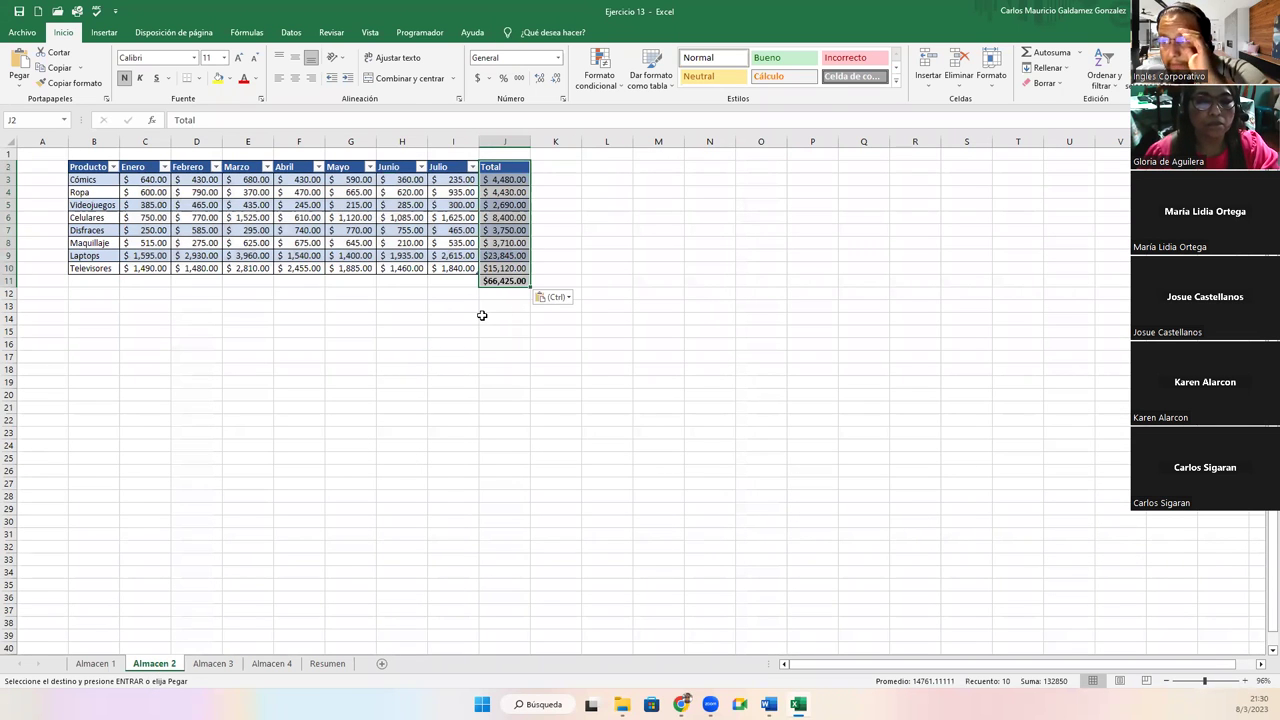
click(489, 179)
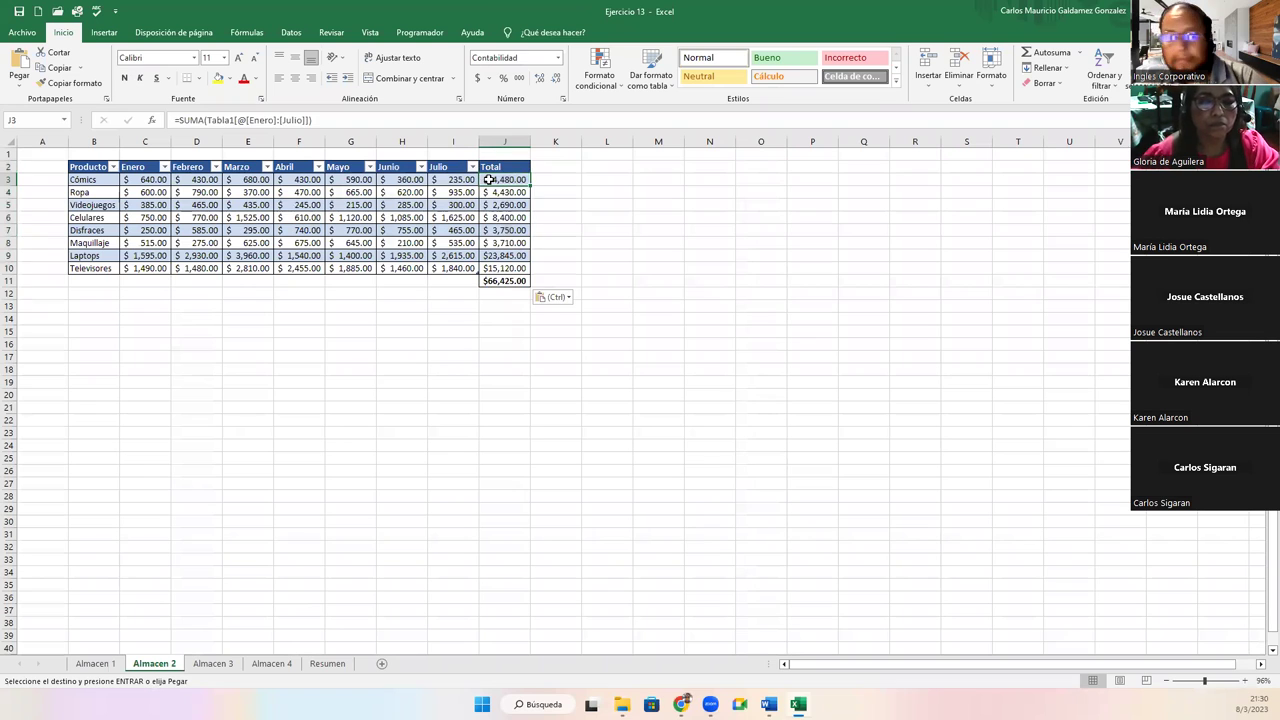
double_click(489, 179)
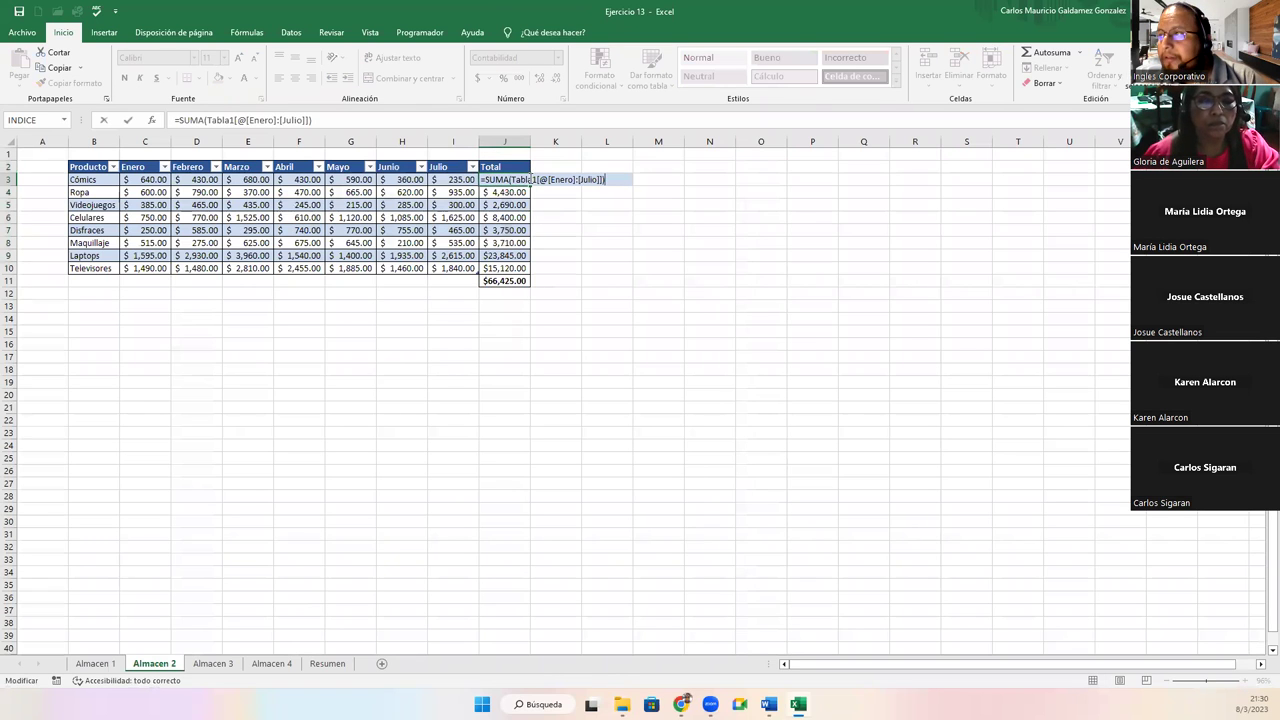
click(293, 215)
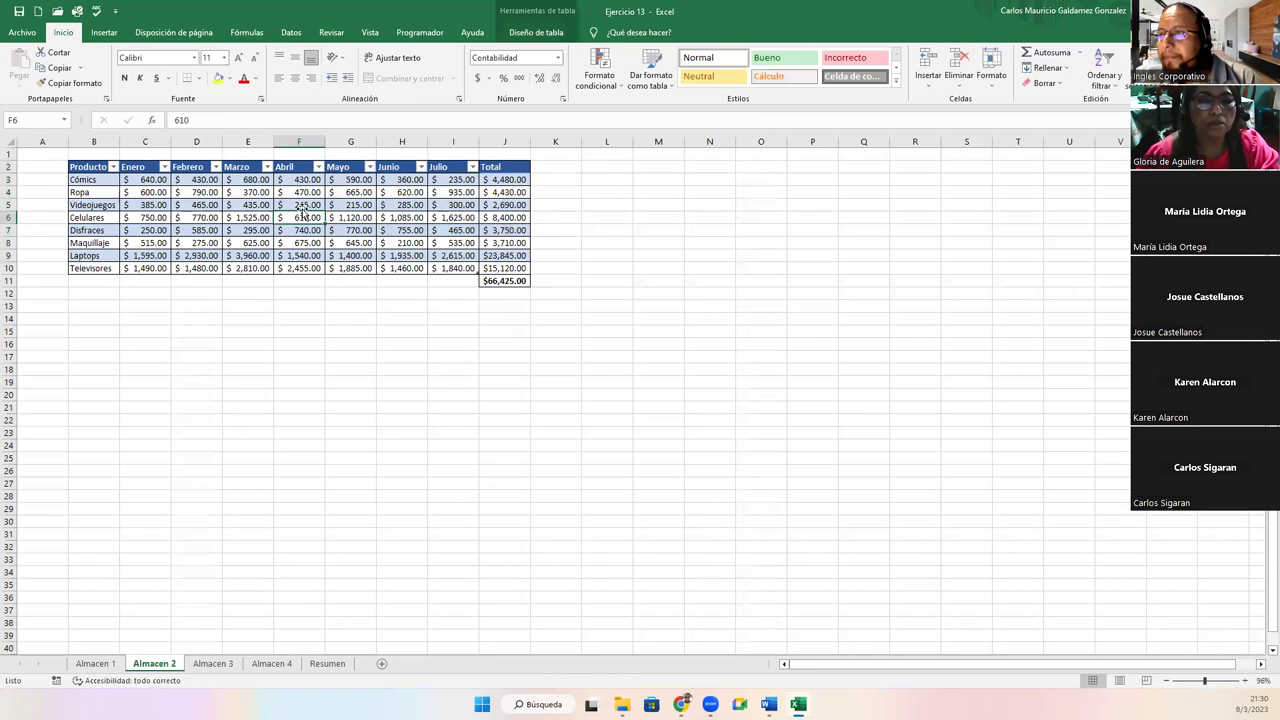
Point the J3 formula at Tabla2, fill it down, and clear the #¡VALOR! cell in J11
click(516, 36)
click(489, 180)
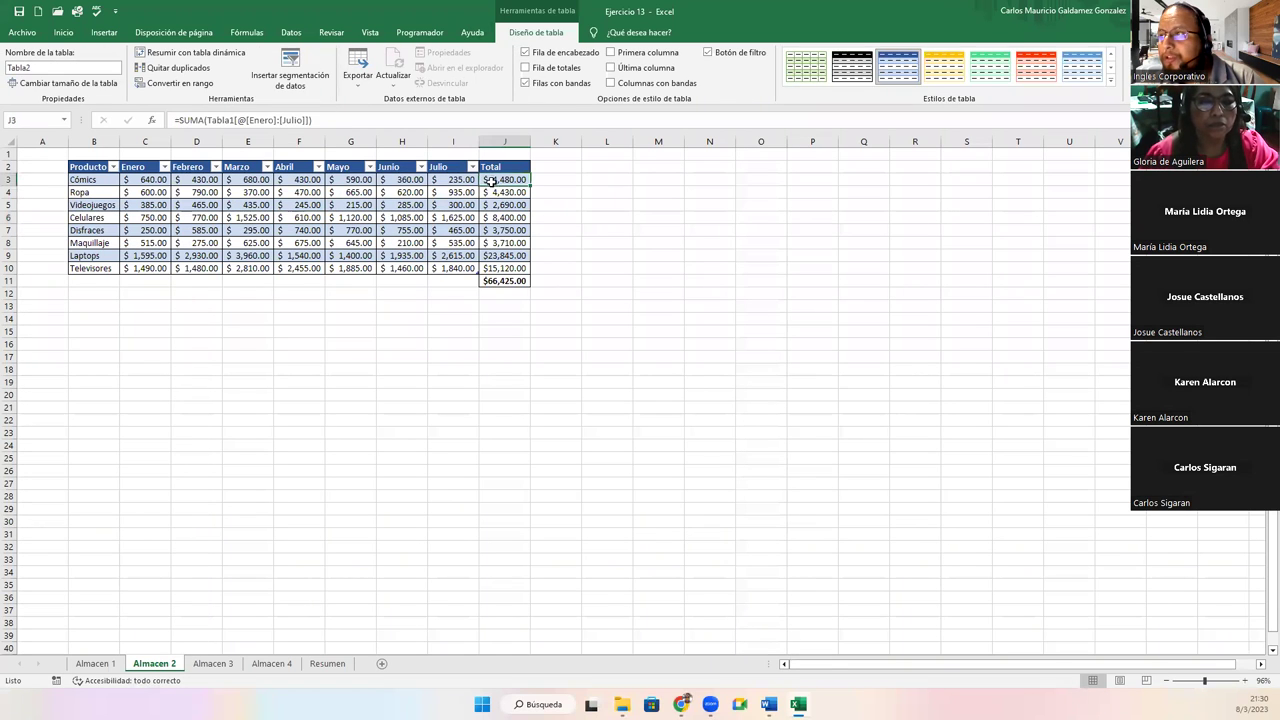
double_click(493, 180)
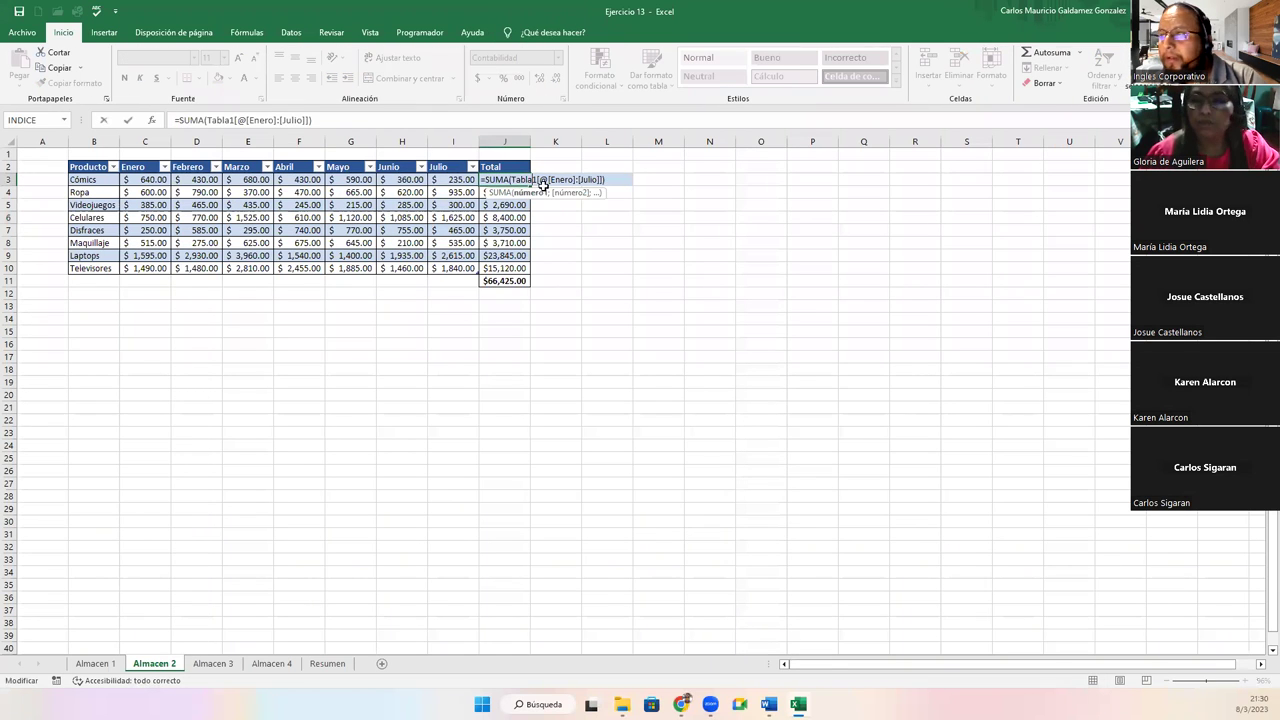
key(BackSpace)
text(2)
key(Return)
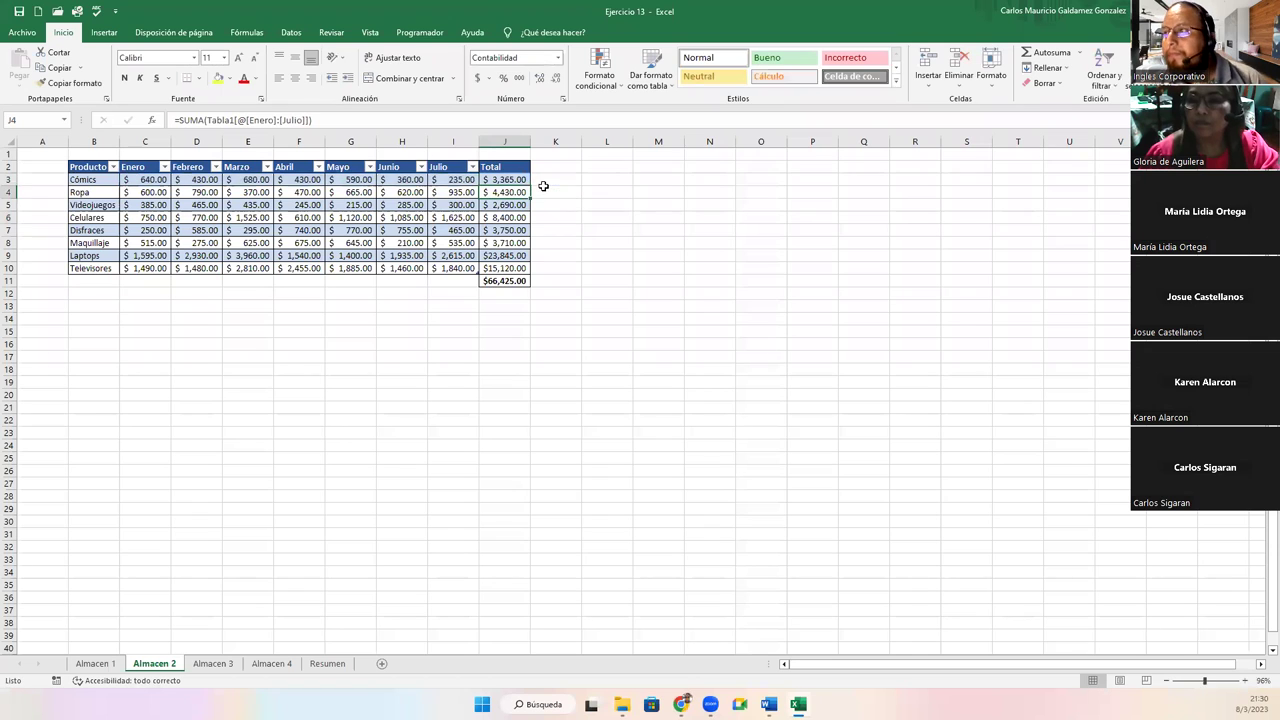
click(518, 181)
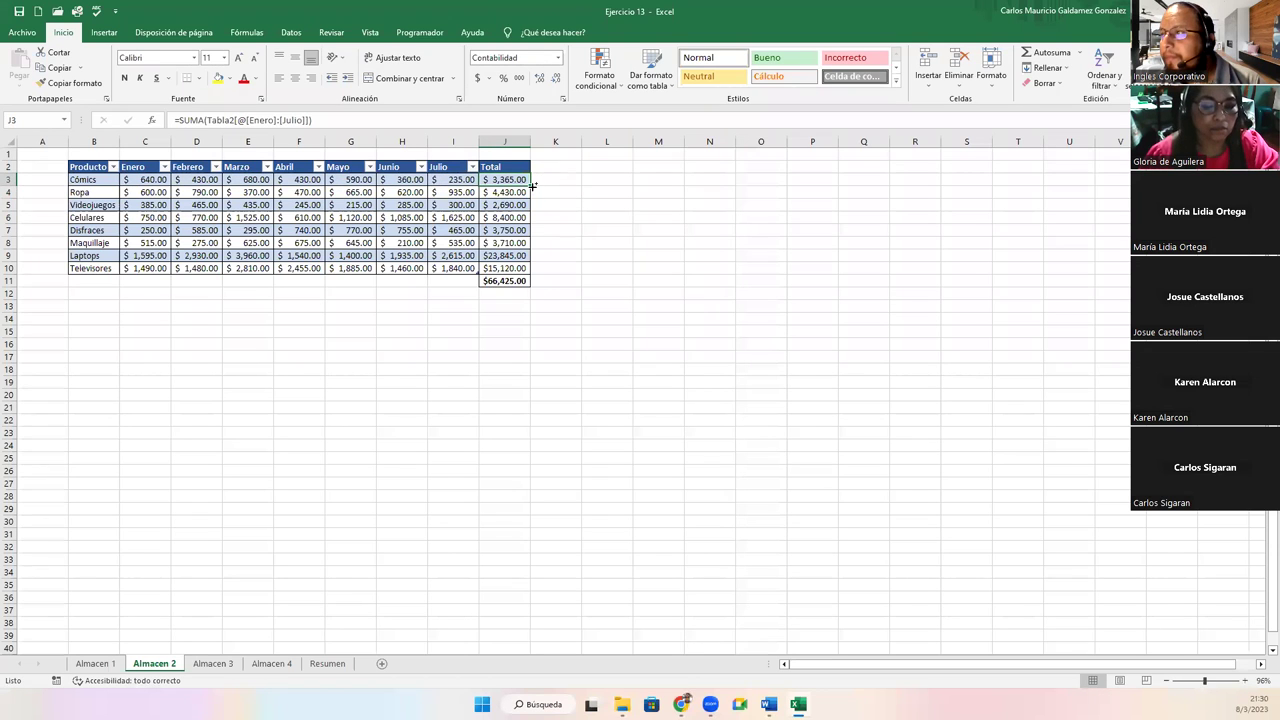
double_click(531, 186)
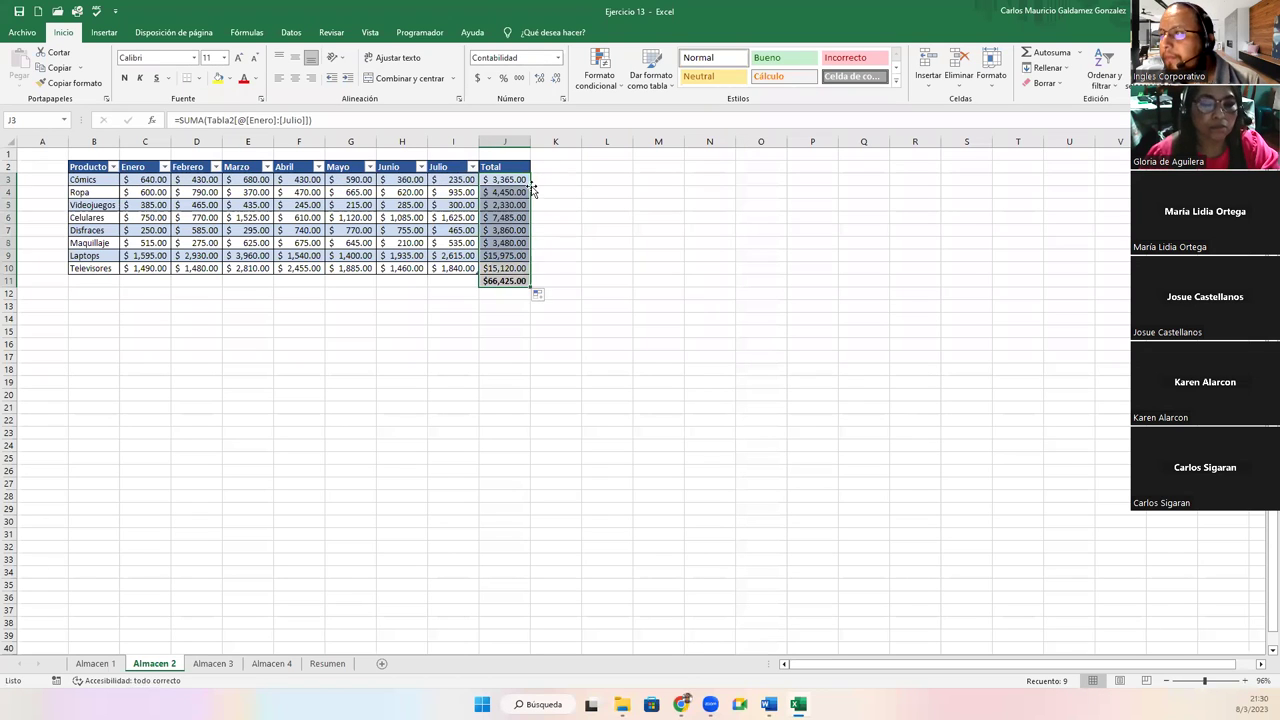
click(508, 282)
key(Delete)
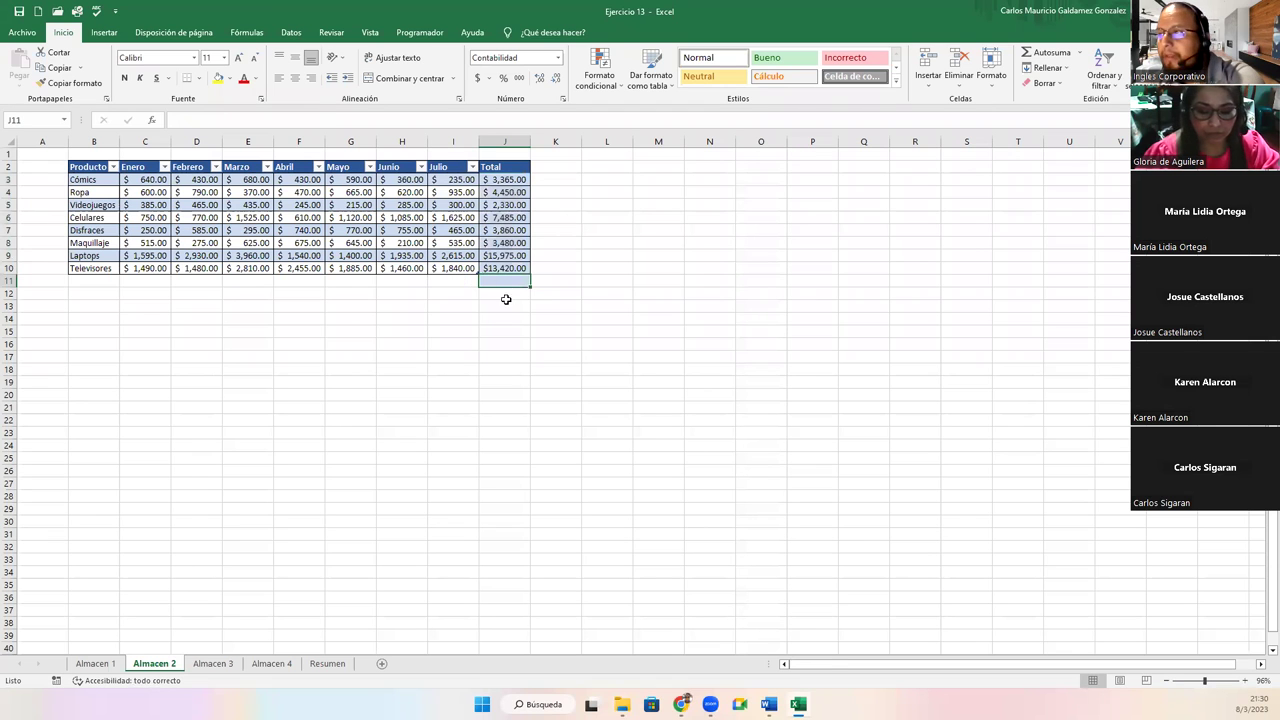
click(158, 283)
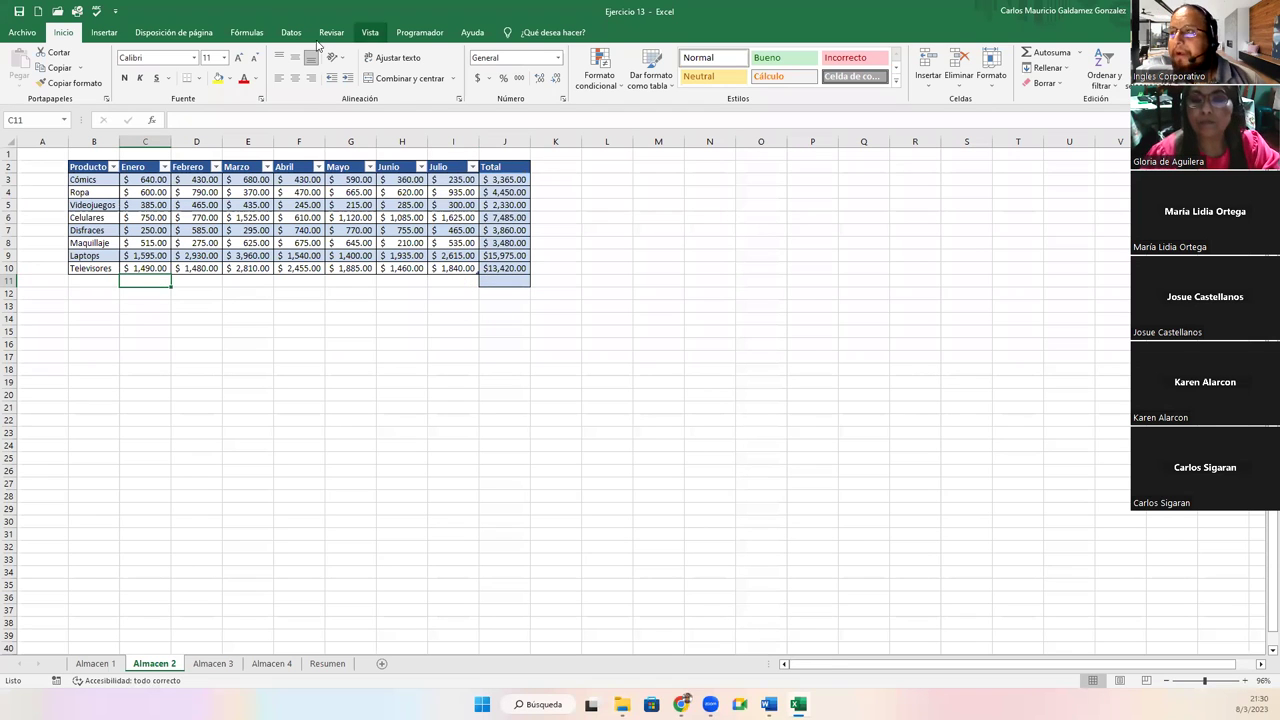
Add a Total row to the Almacen 2 table and fill monthly subtotals across C11:J11
click(104, 32)
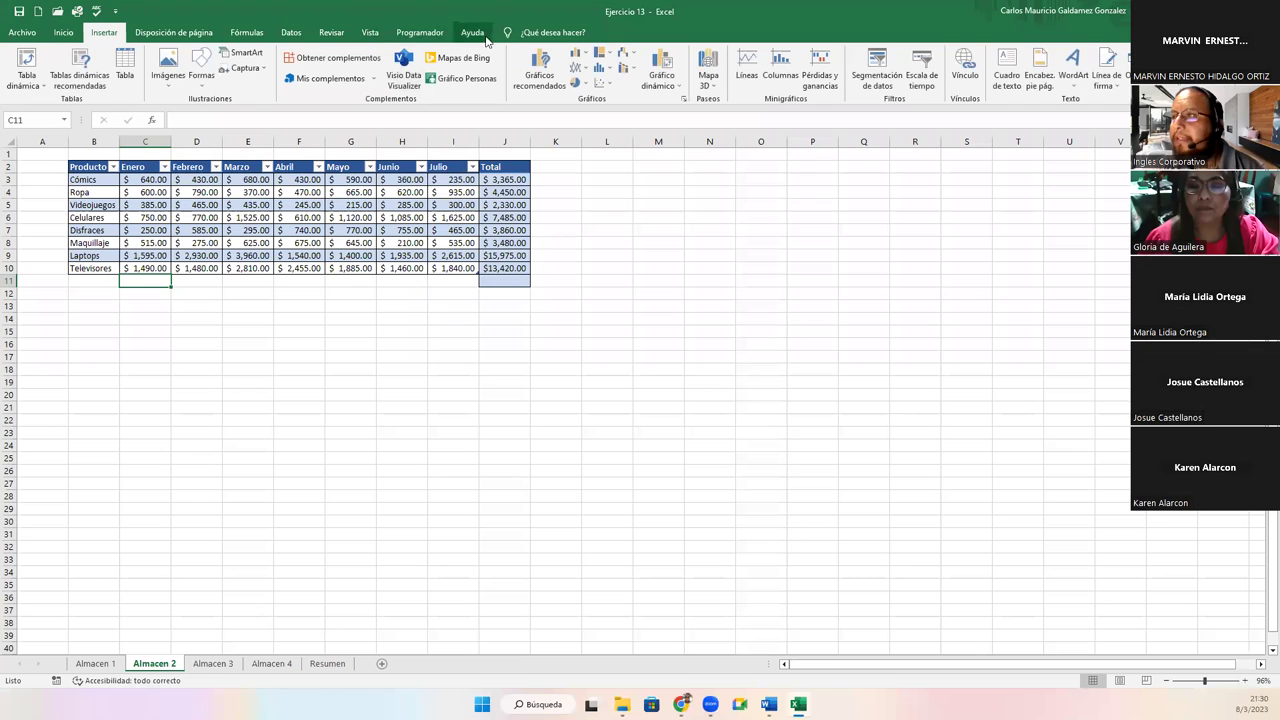
click(278, 205)
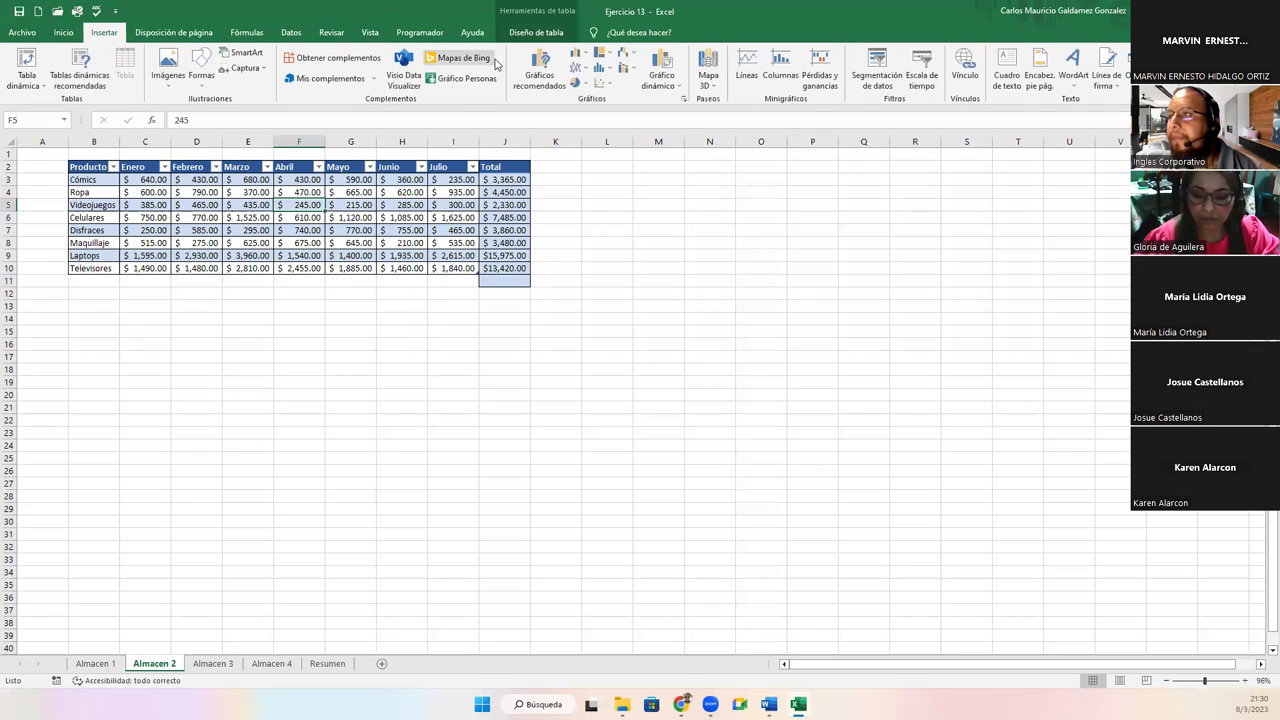
click(534, 32)
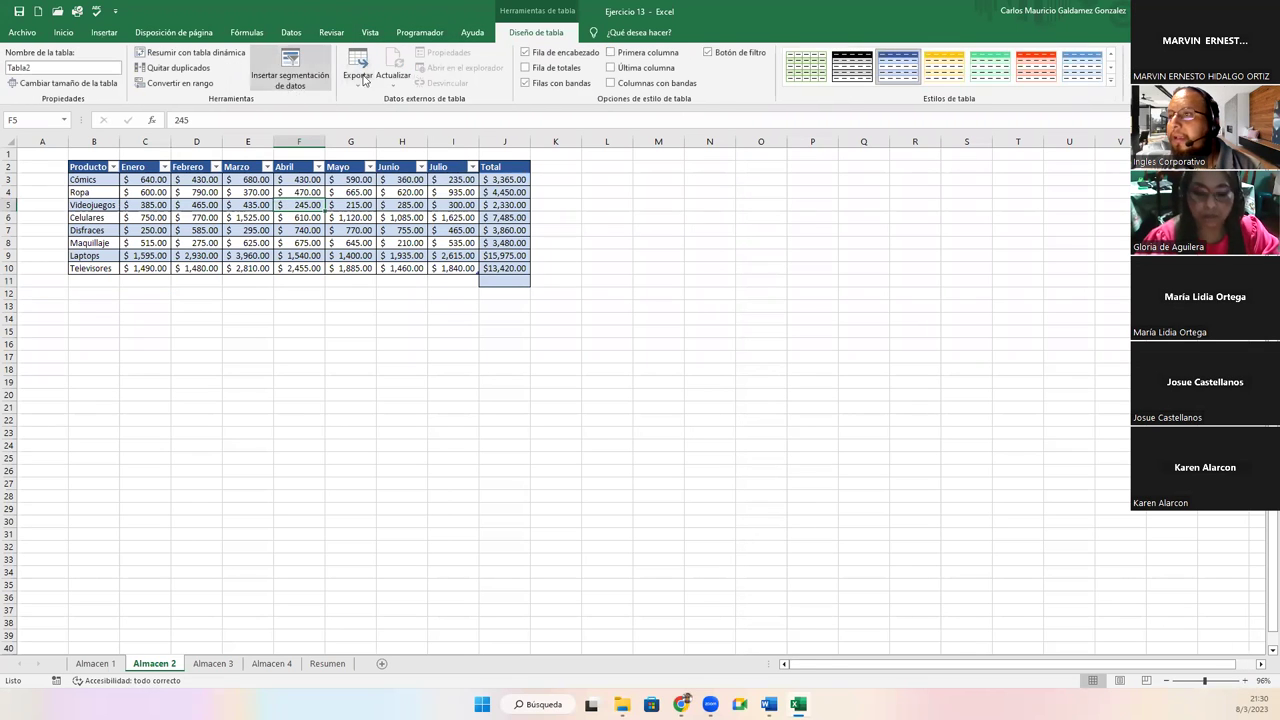
click(548, 70)
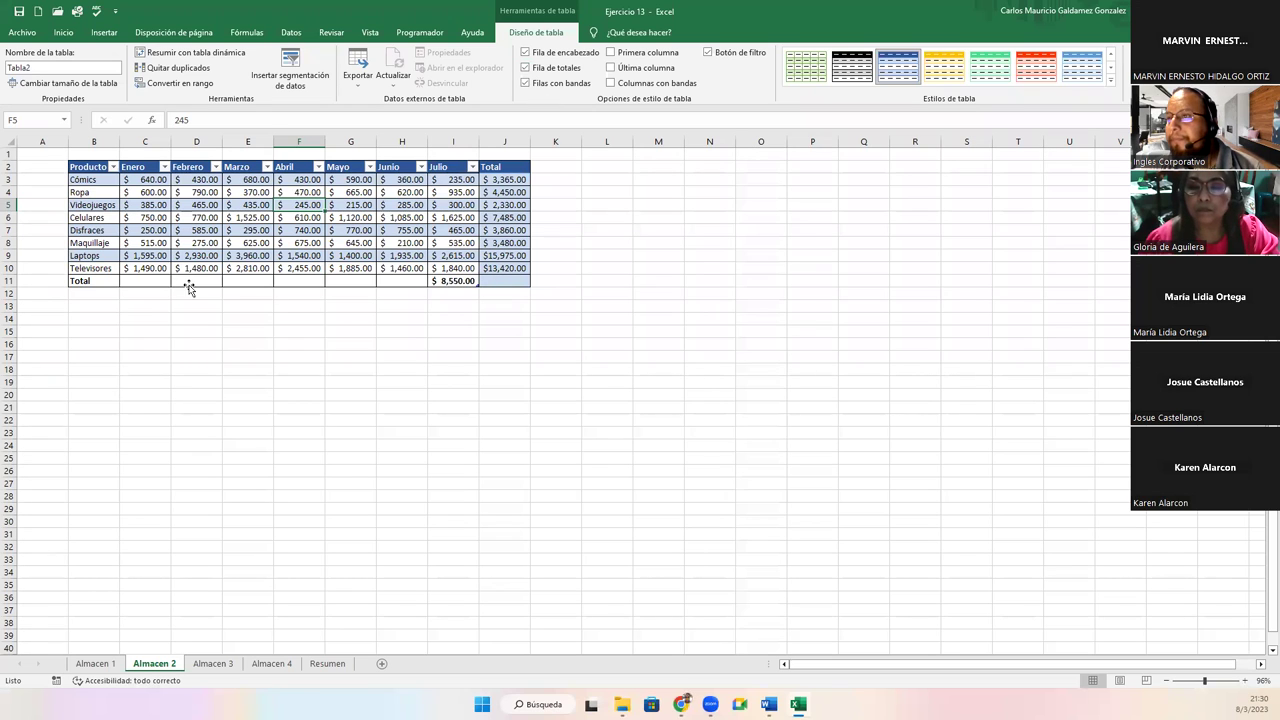
click(445, 280)
click(485, 282)
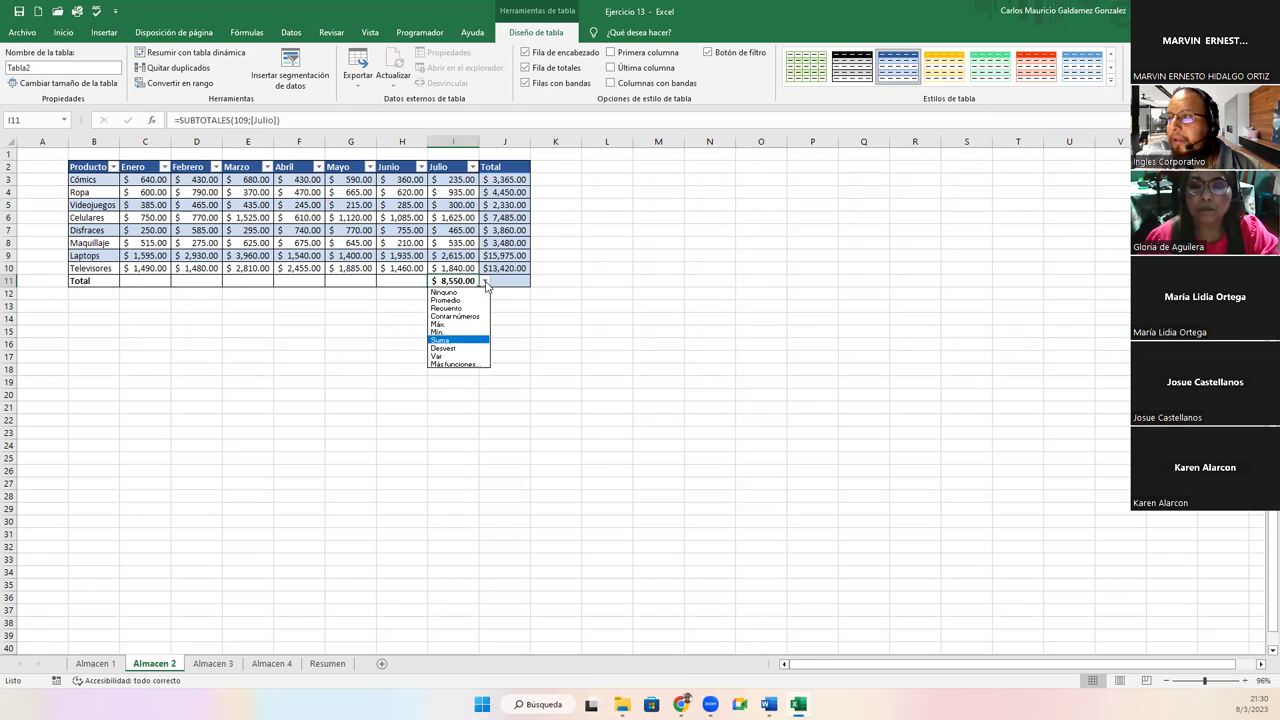
click(485, 283)
drag(478, 286, 130, 285)
click(515, 283)
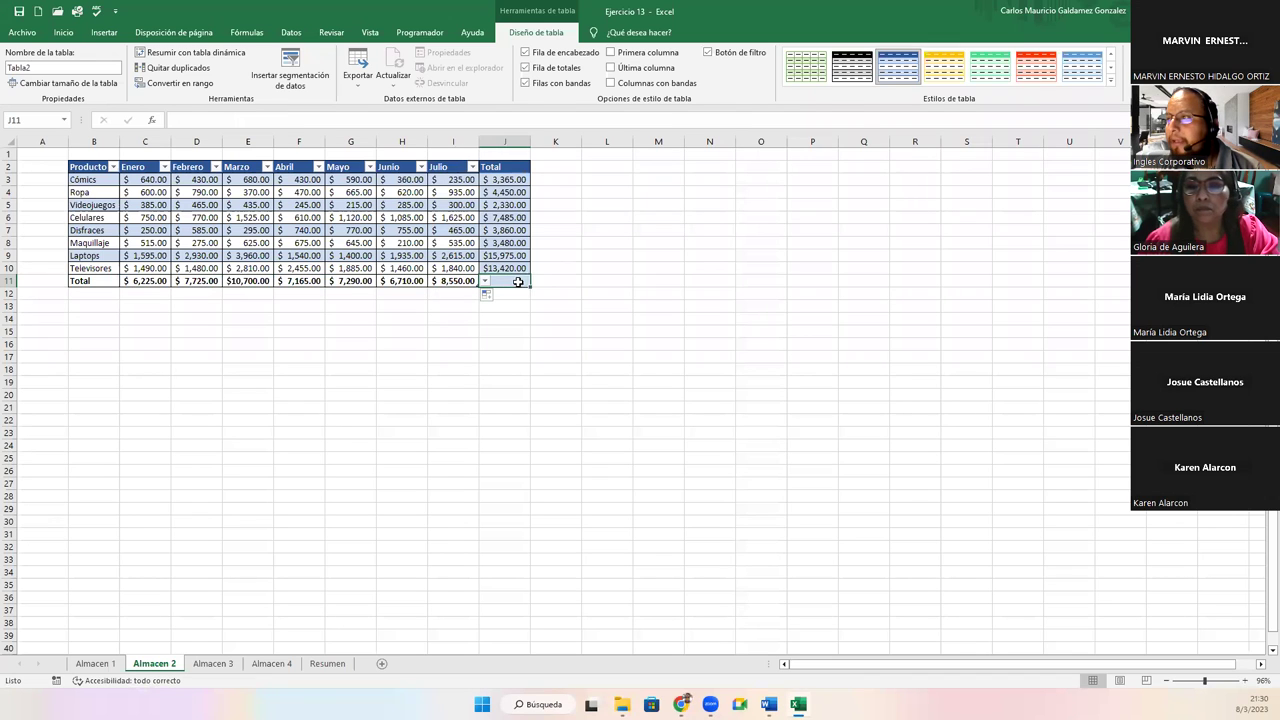
click(462, 282)
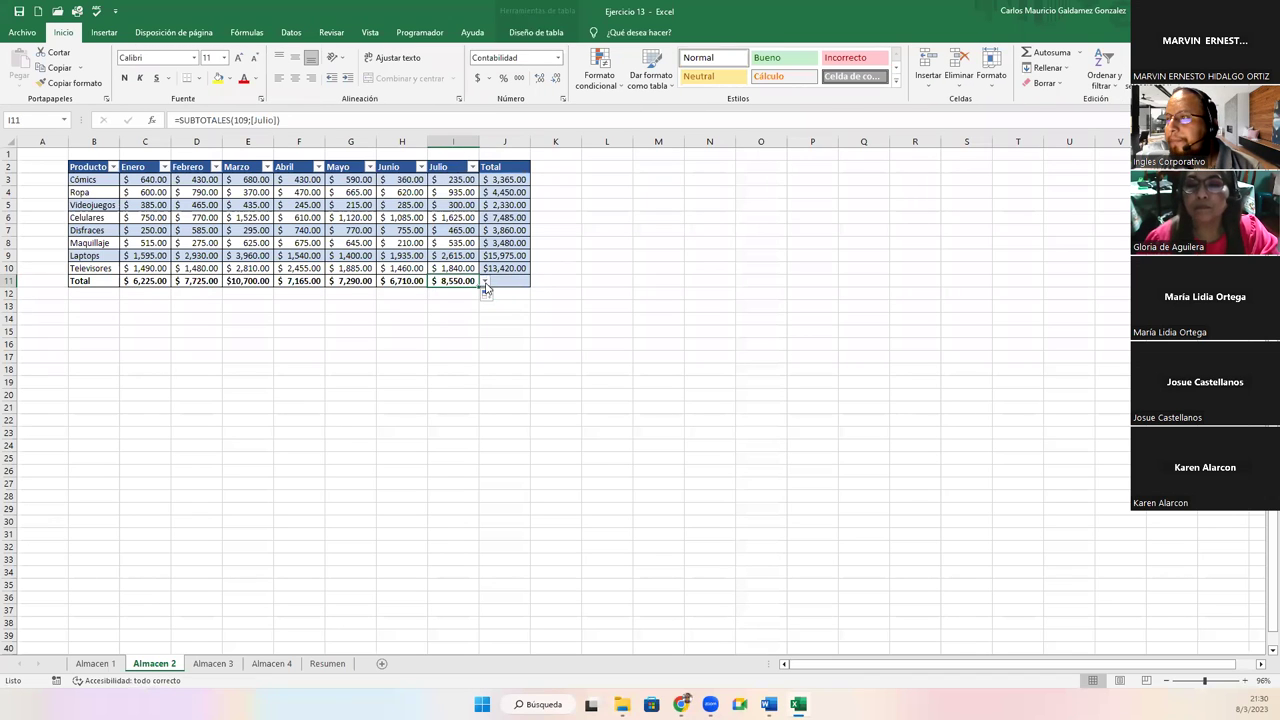
drag(480, 287, 520, 288)
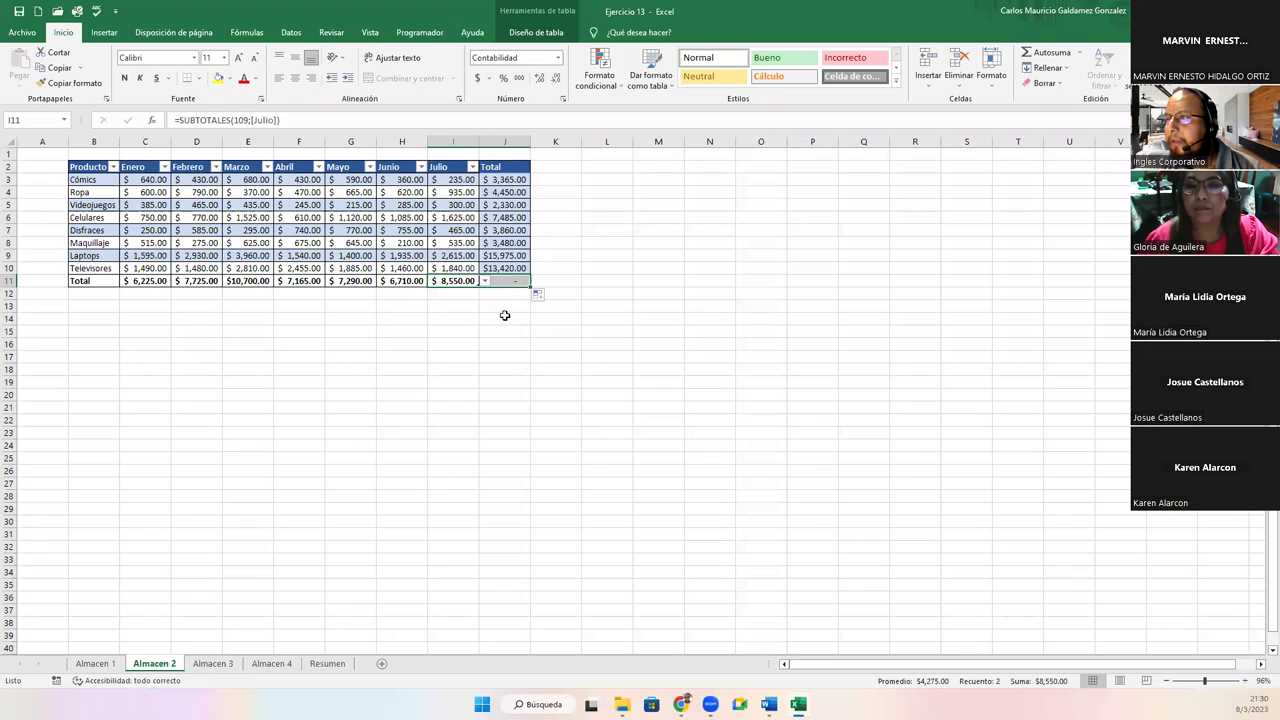
Correct J11 to =SUBTOTALES(109;J3:J10), giving a $54,365.00 grand total
click(500, 281)
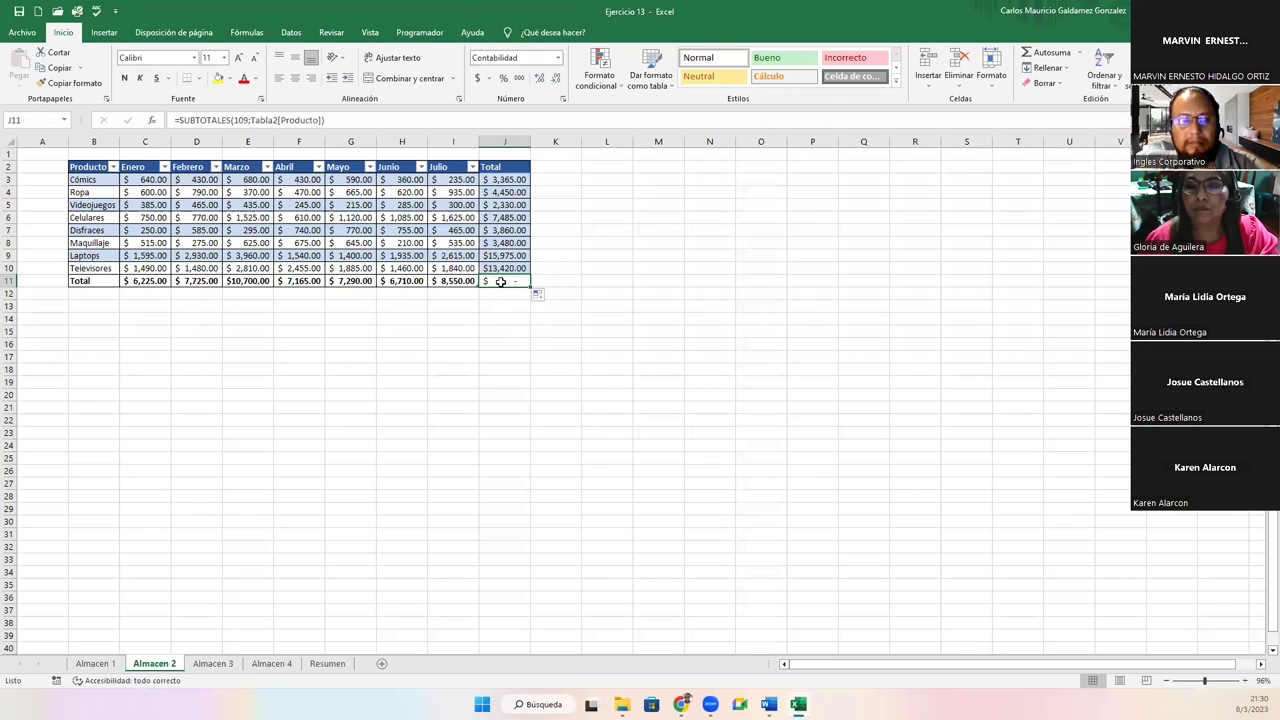
double_click(500, 281)
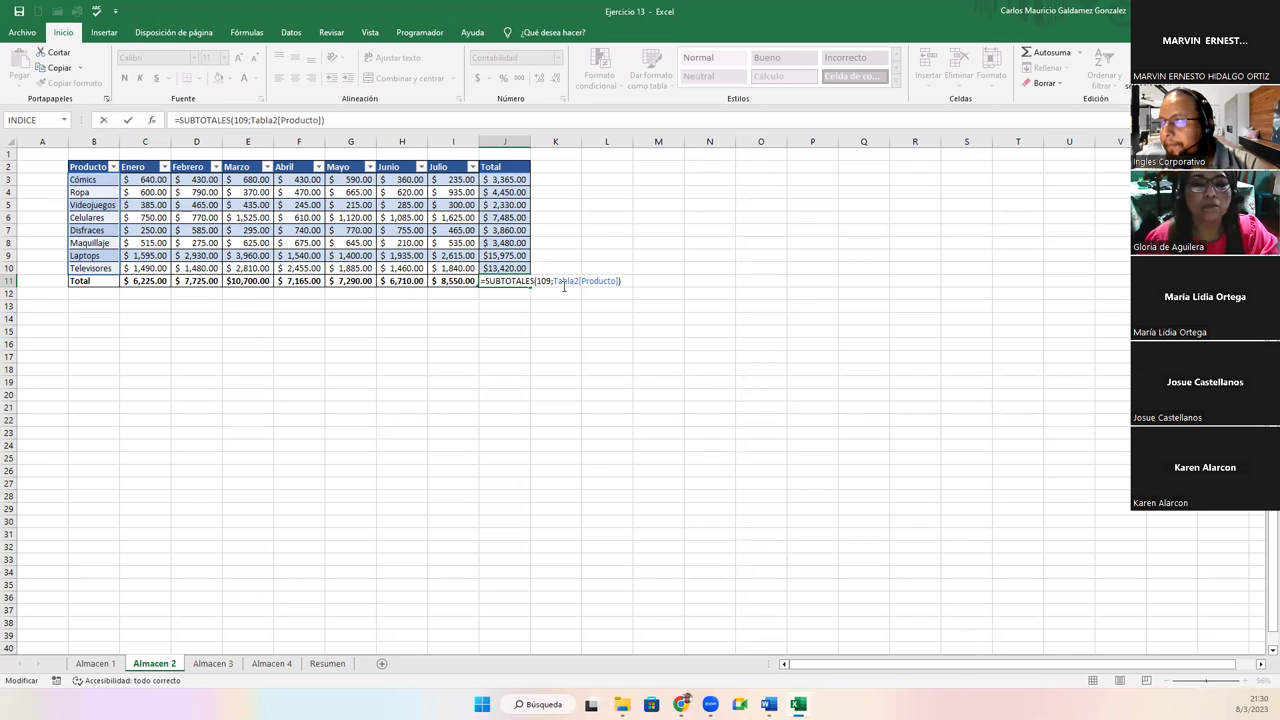
key(BackSpace)
key(BackSpace)
key(BackSpace)
key(BackSpace)
key(BackSpace)
key(BackSpace)
key(BackSpace)
key(BackSpace)
key(BackSpace)
key(BackSpace)
key(BackSpace)
key(BackSpace)
key(BackSpace)
key(BackSpace)
key(BackSpace)
key(BackSpace)
key(BackSpace)
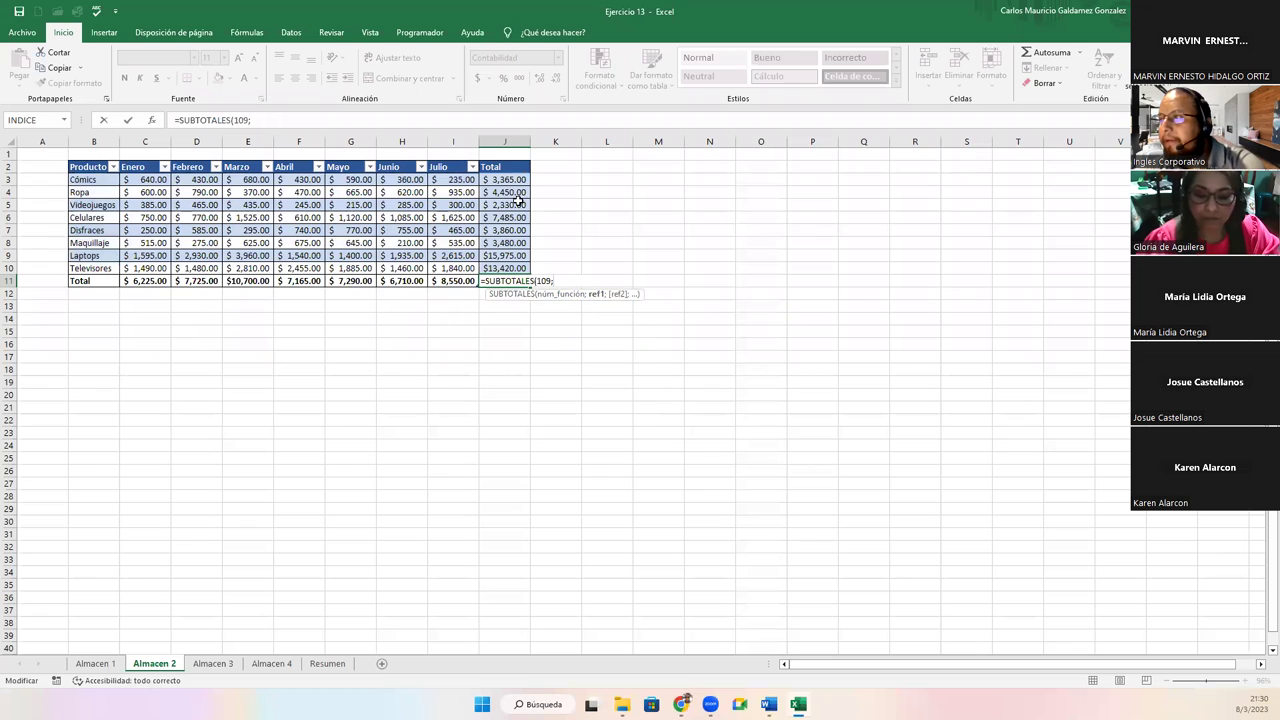
drag(496, 180, 501, 268)
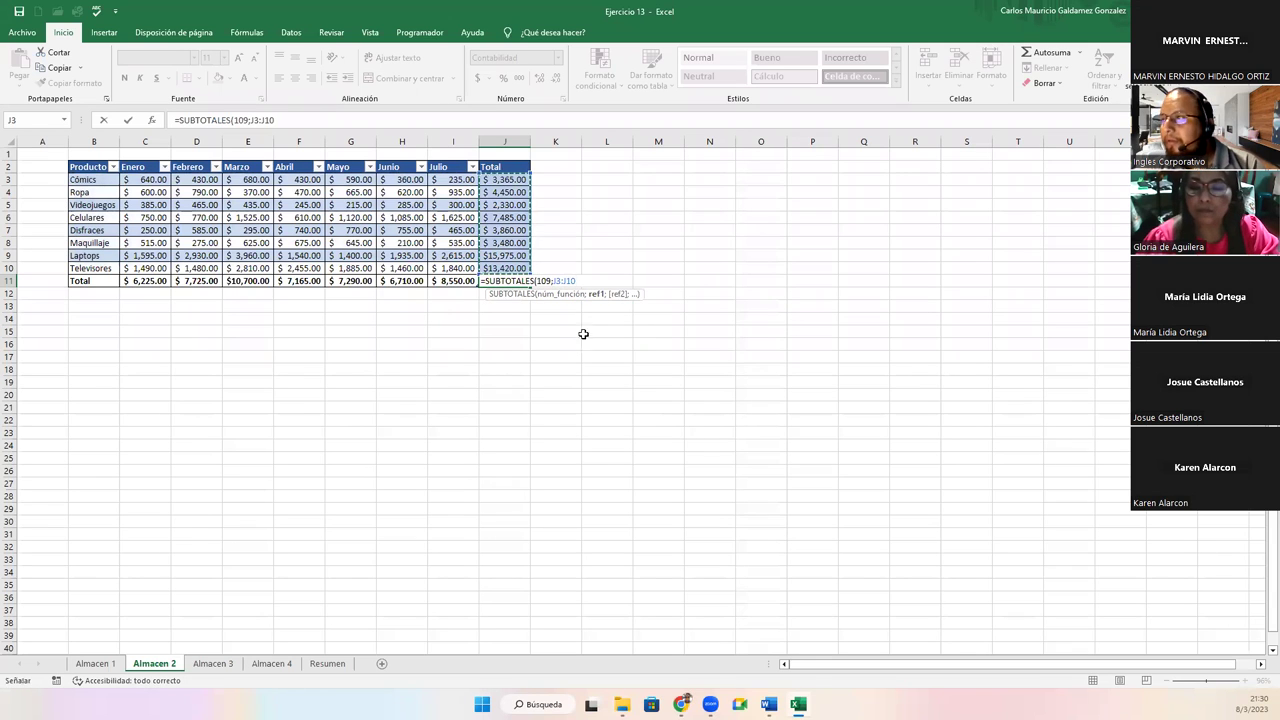
text(;)
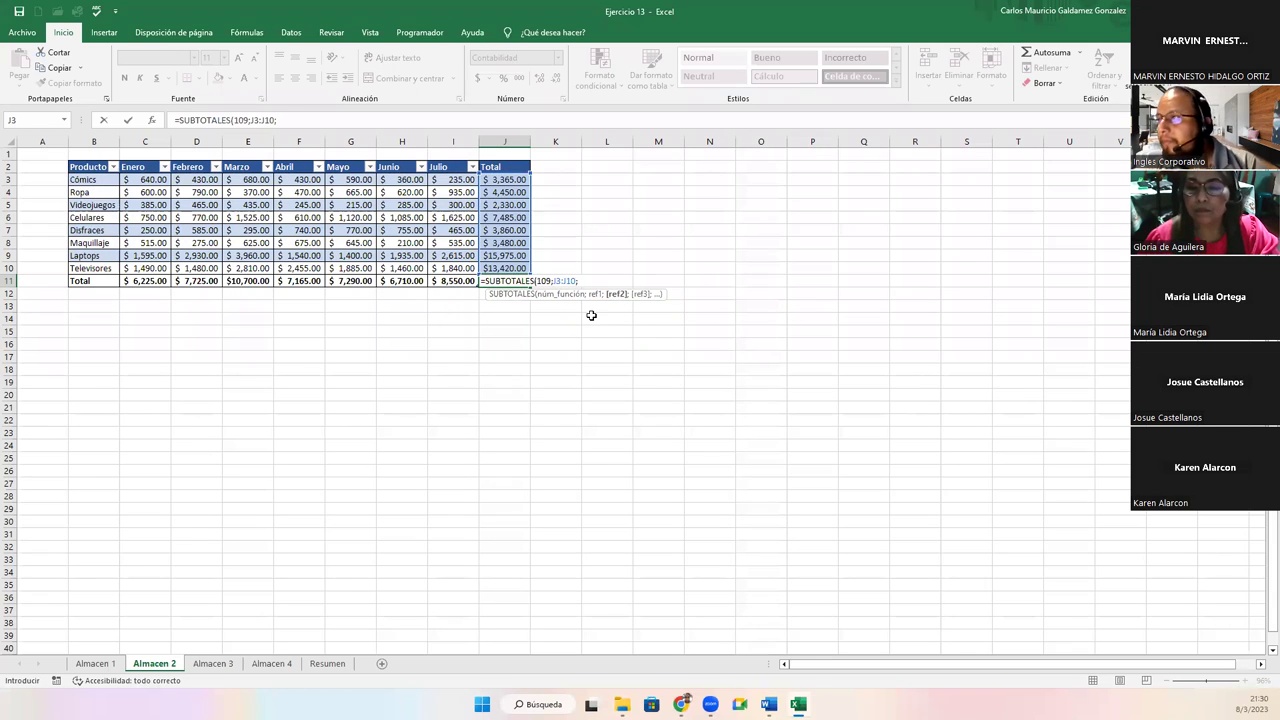
key(BackSpace)
text())
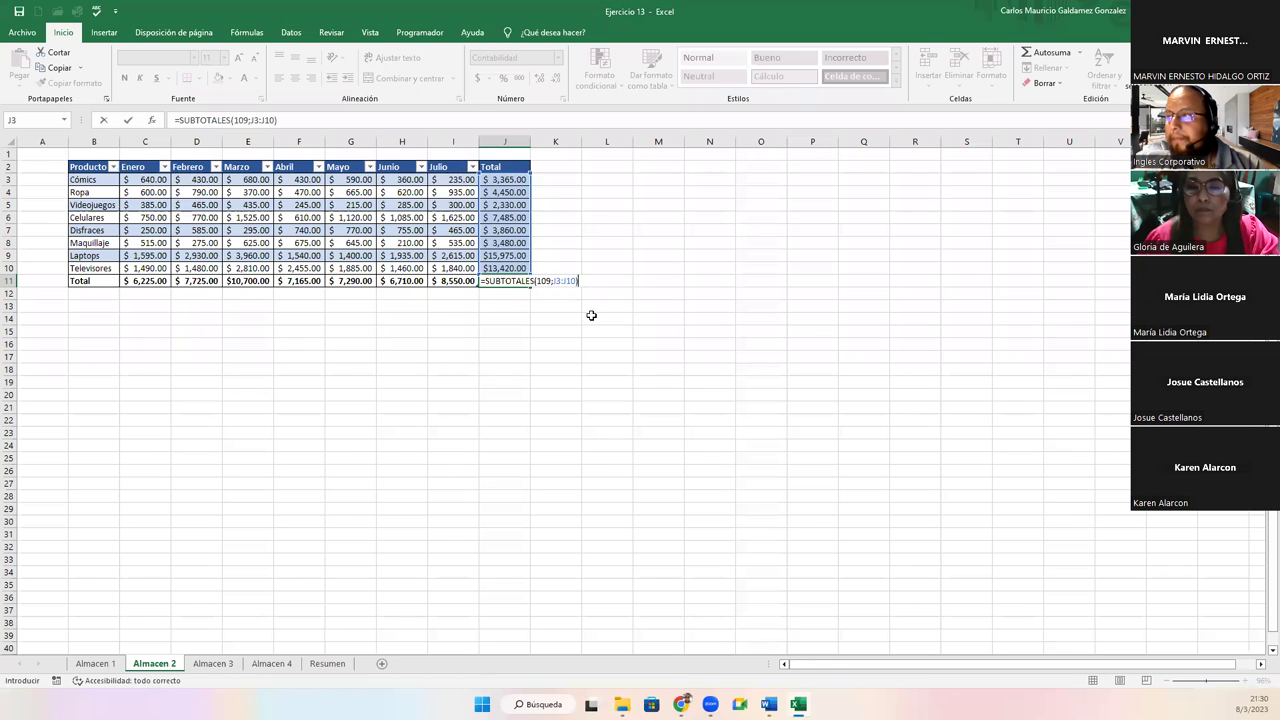
key(Return)
key(Up)
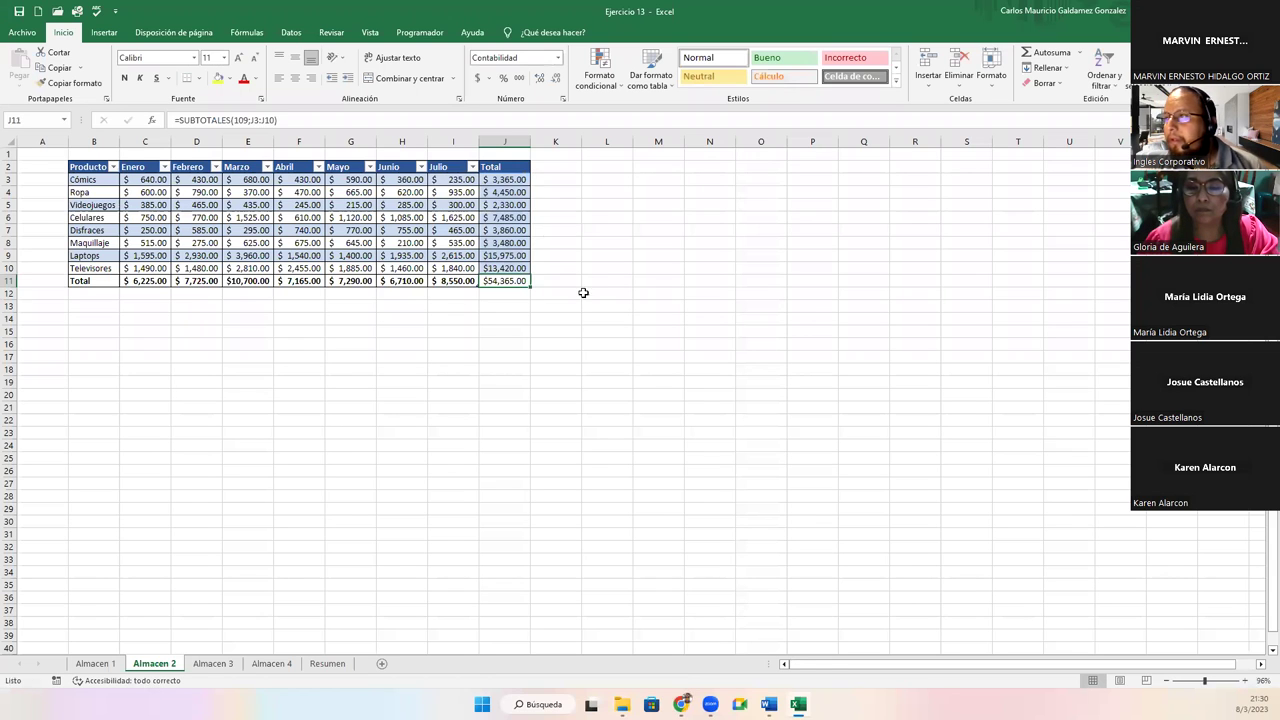
drag(508, 179, 507, 269)
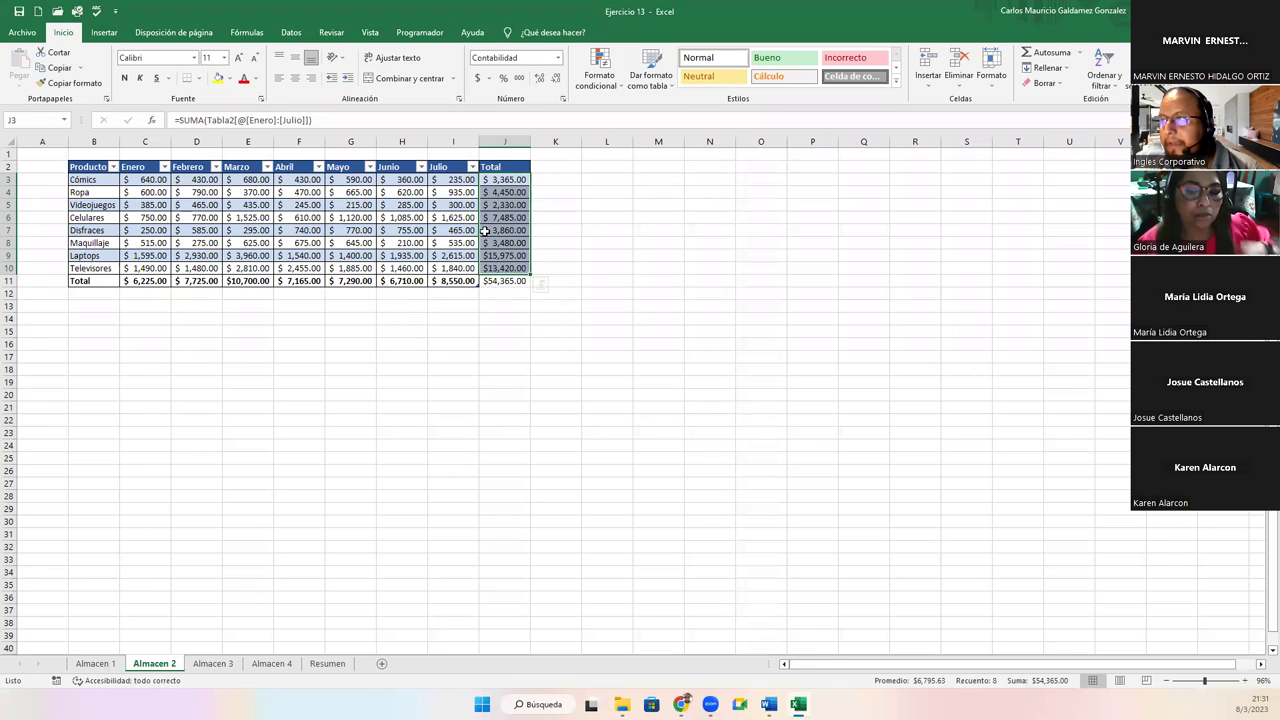
click(508, 166)
On Almacen 3, add a Total column in J with =SUMA(Tabla3[@[Enero]:[Julio]])
click(213, 663)
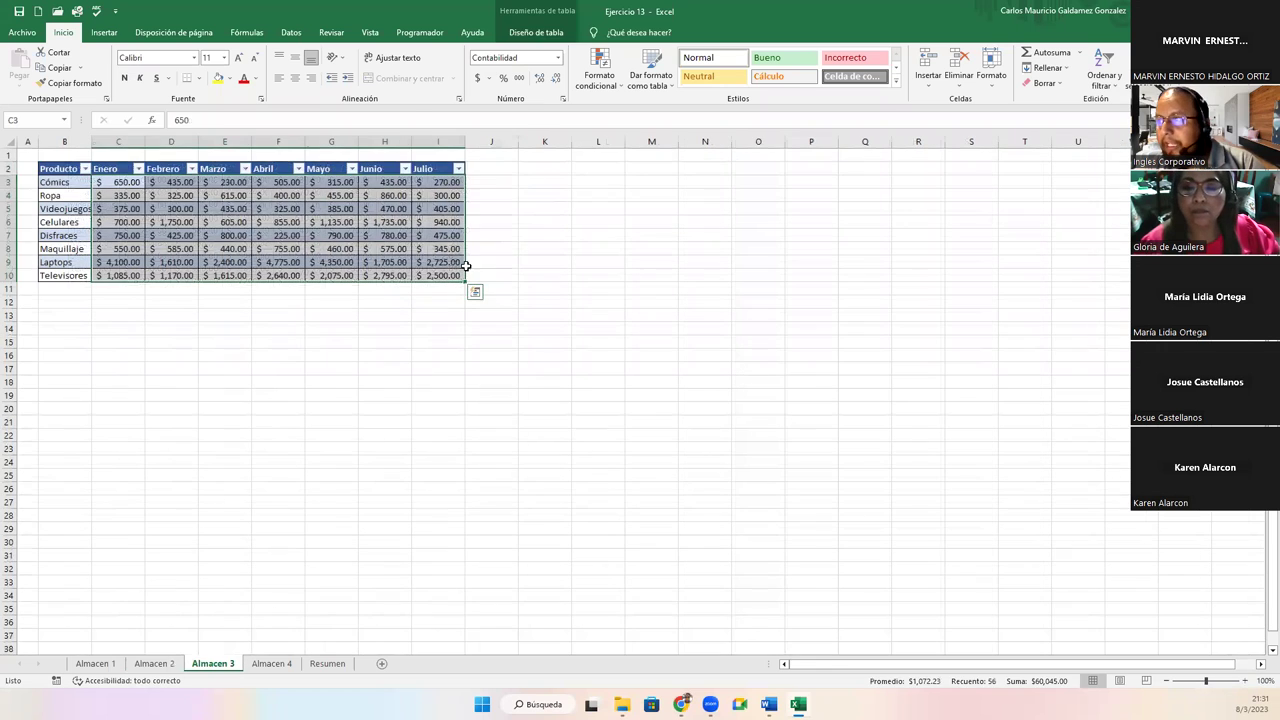
click(494, 169)
text(Total)
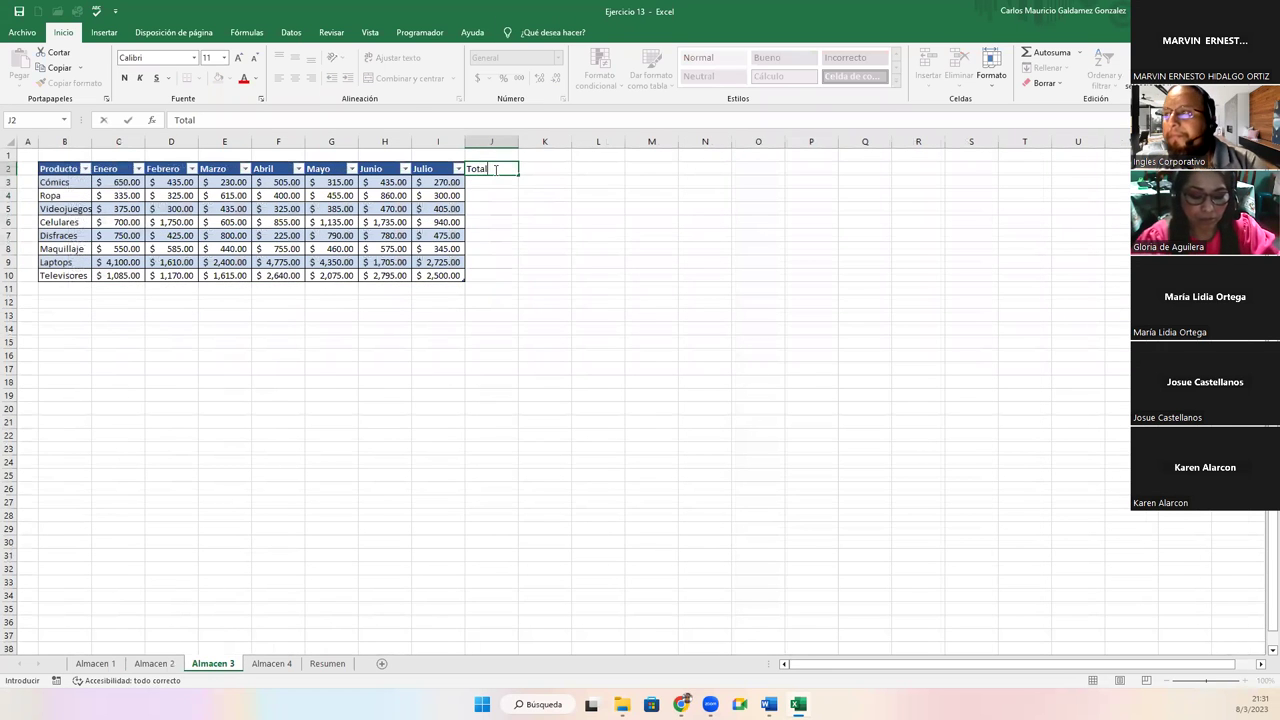
key(Return)
text(=suma()
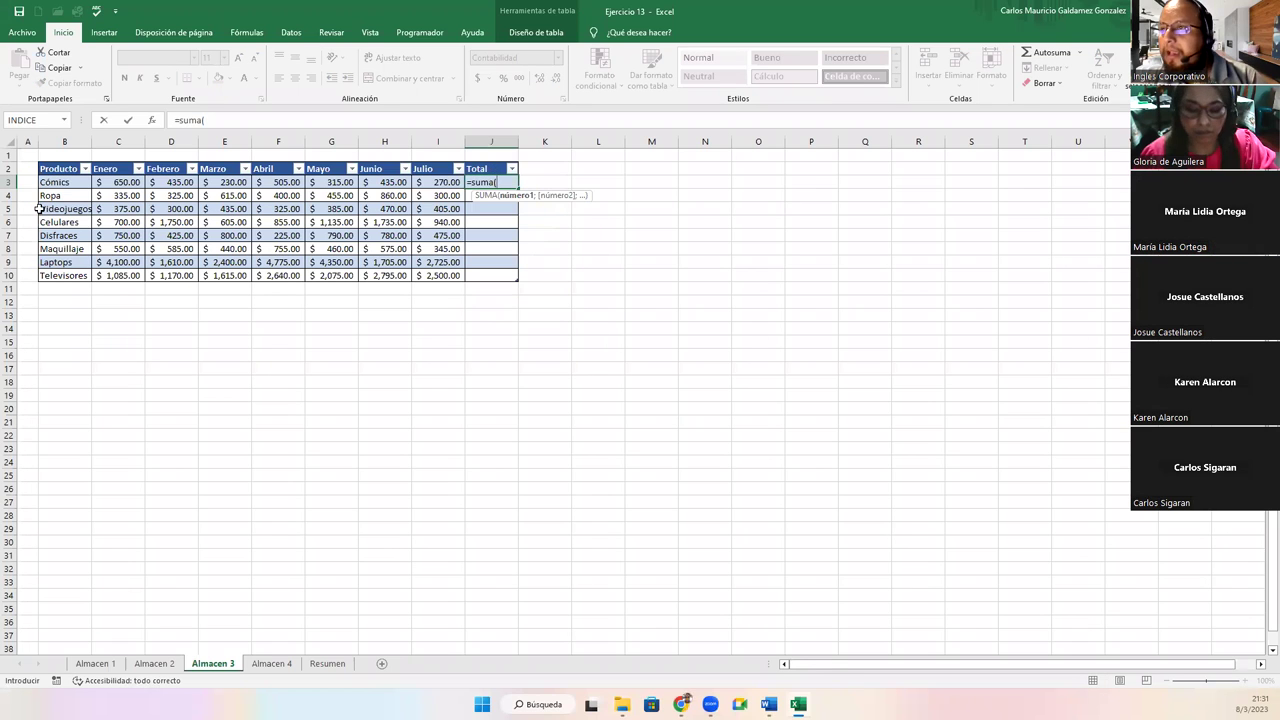
drag(103, 183, 433, 181)
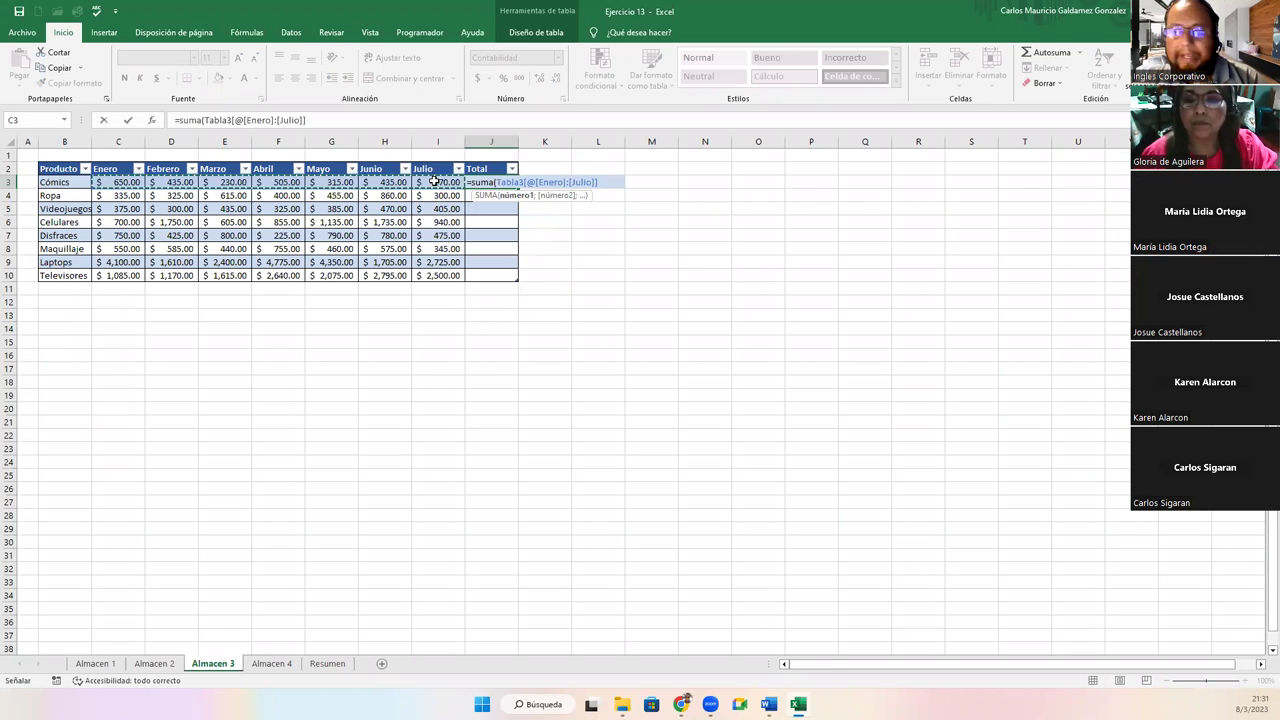
key(Return)
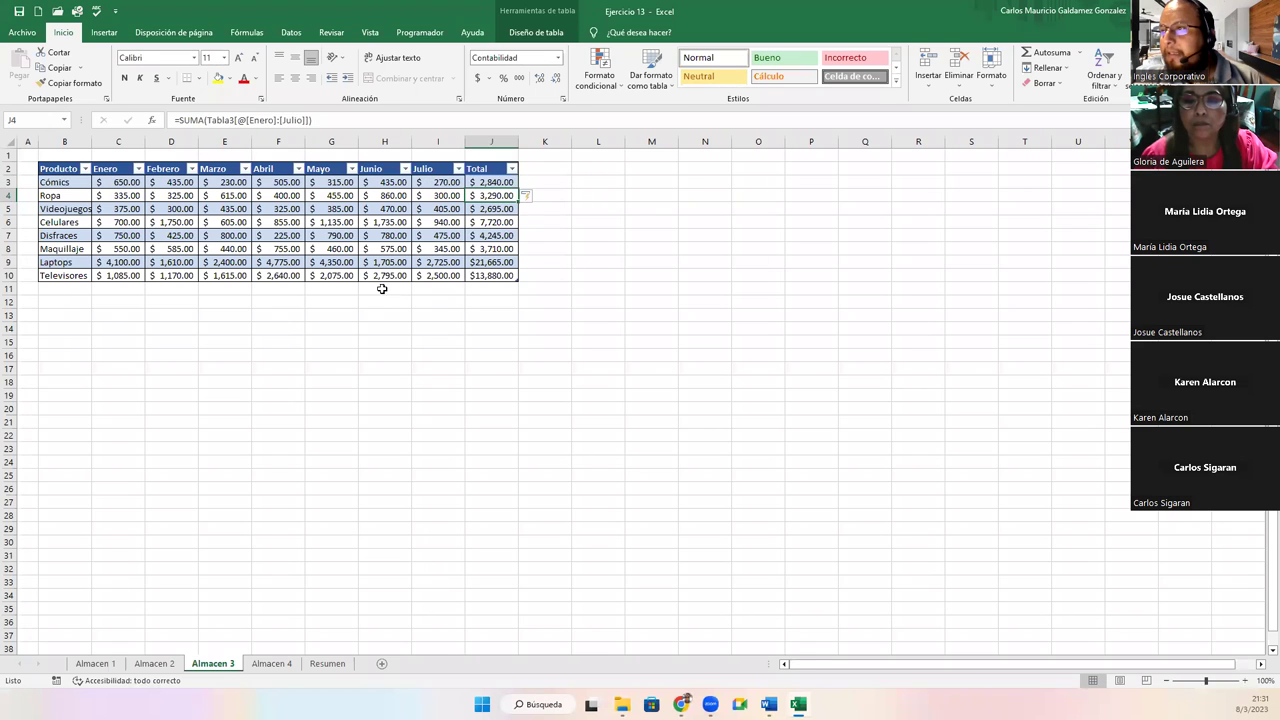
Add a Total row to the Almacen 3 table, filling subtotals across to a $60,045.00 grand total
click(244, 271)
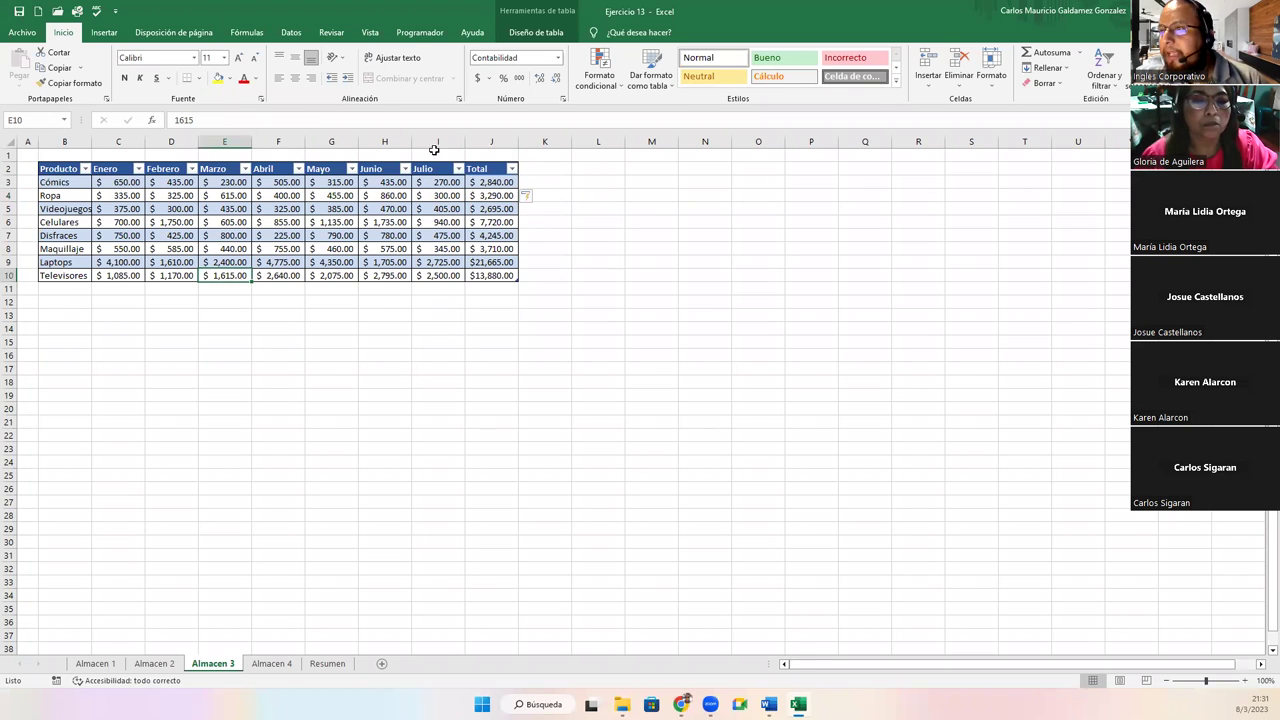
click(504, 36)
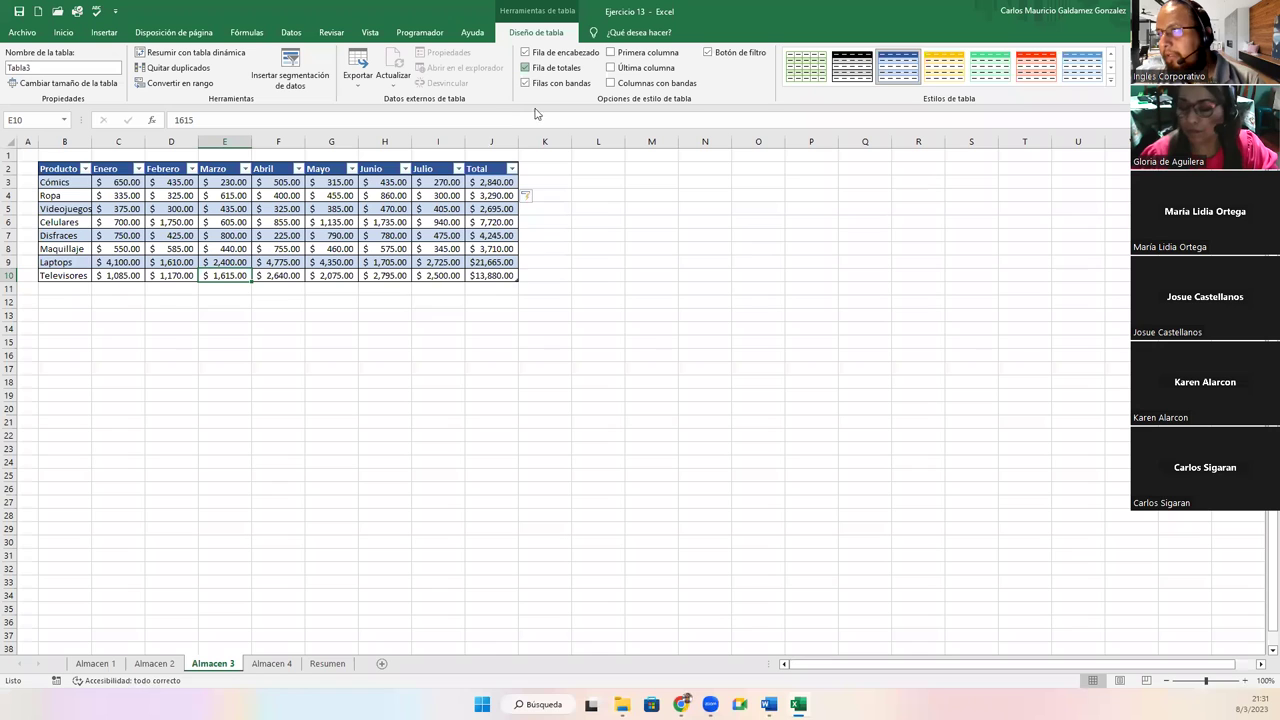
click(525, 67)
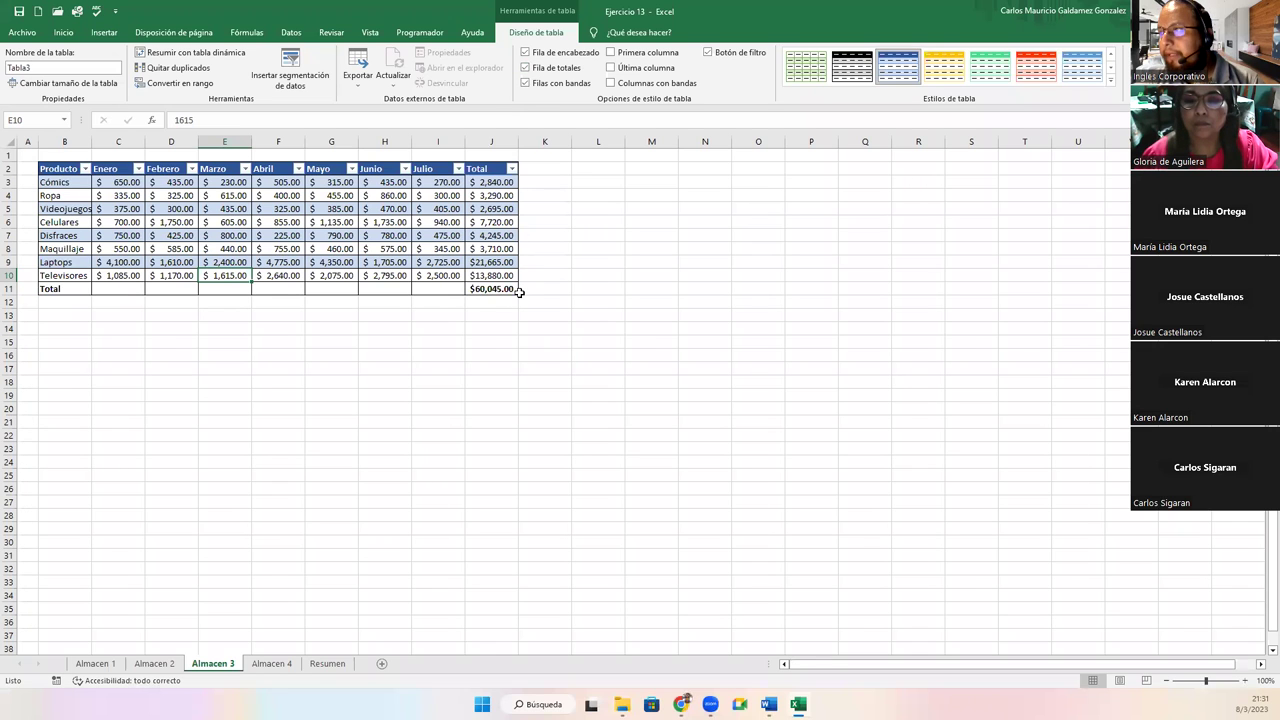
drag(517, 292, 229, 287)
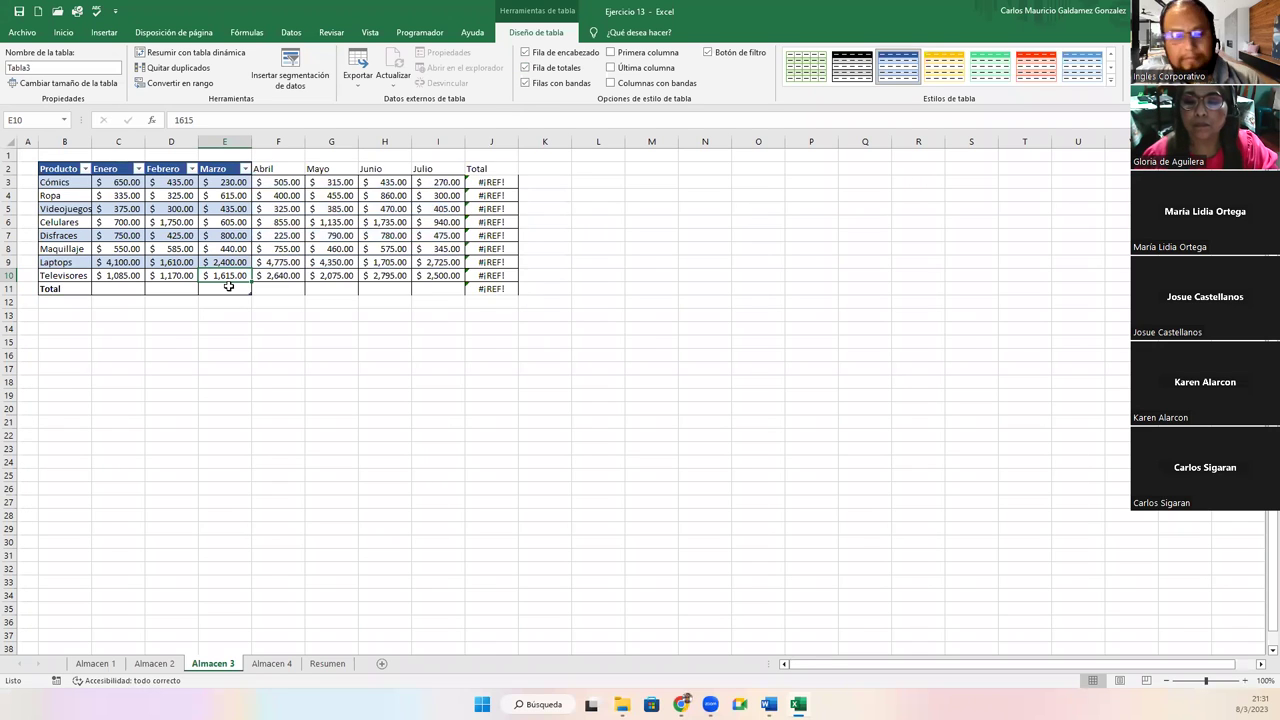
key(ctrl+z)
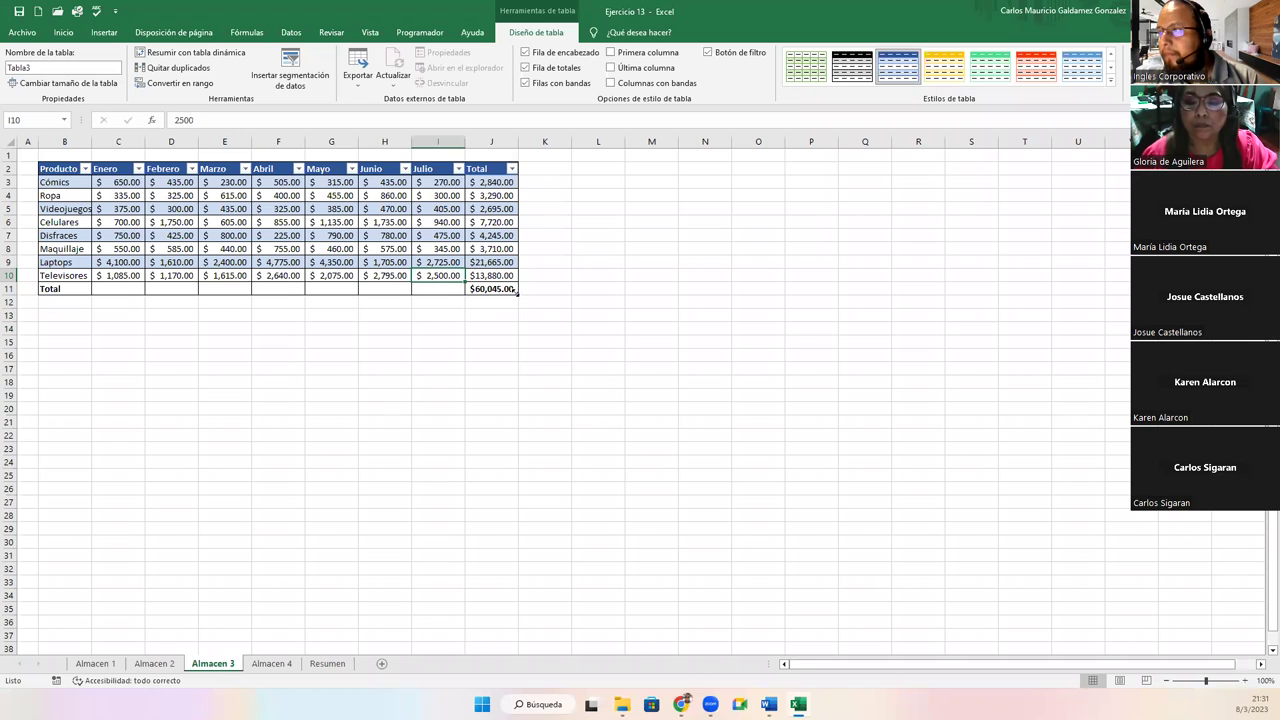
drag(519, 298, 106, 290)
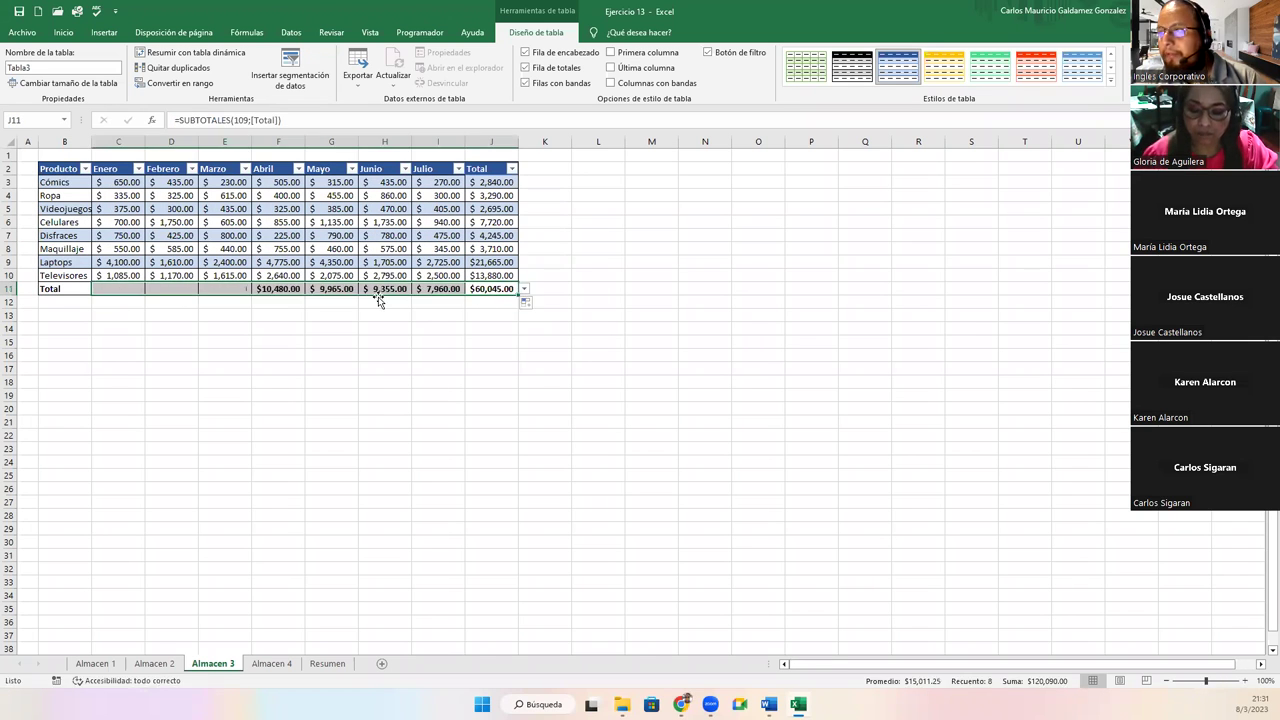
drag(486, 182, 490, 268)
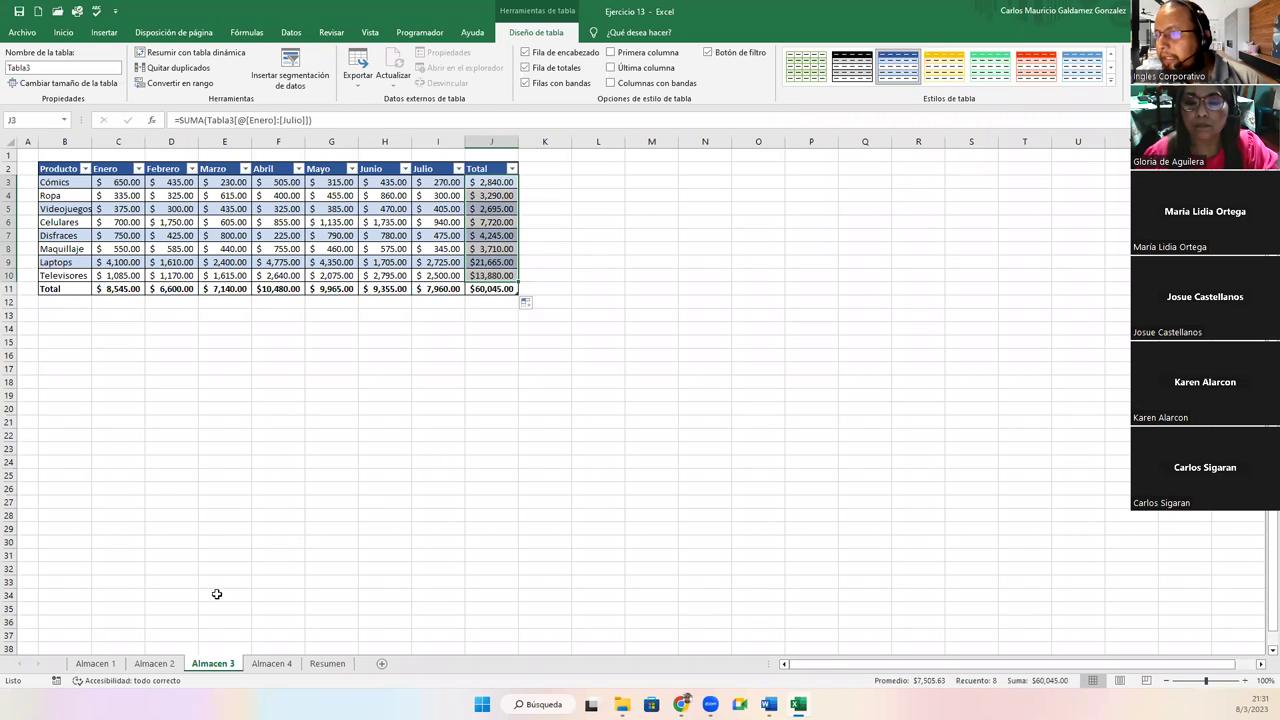
click(141, 666)
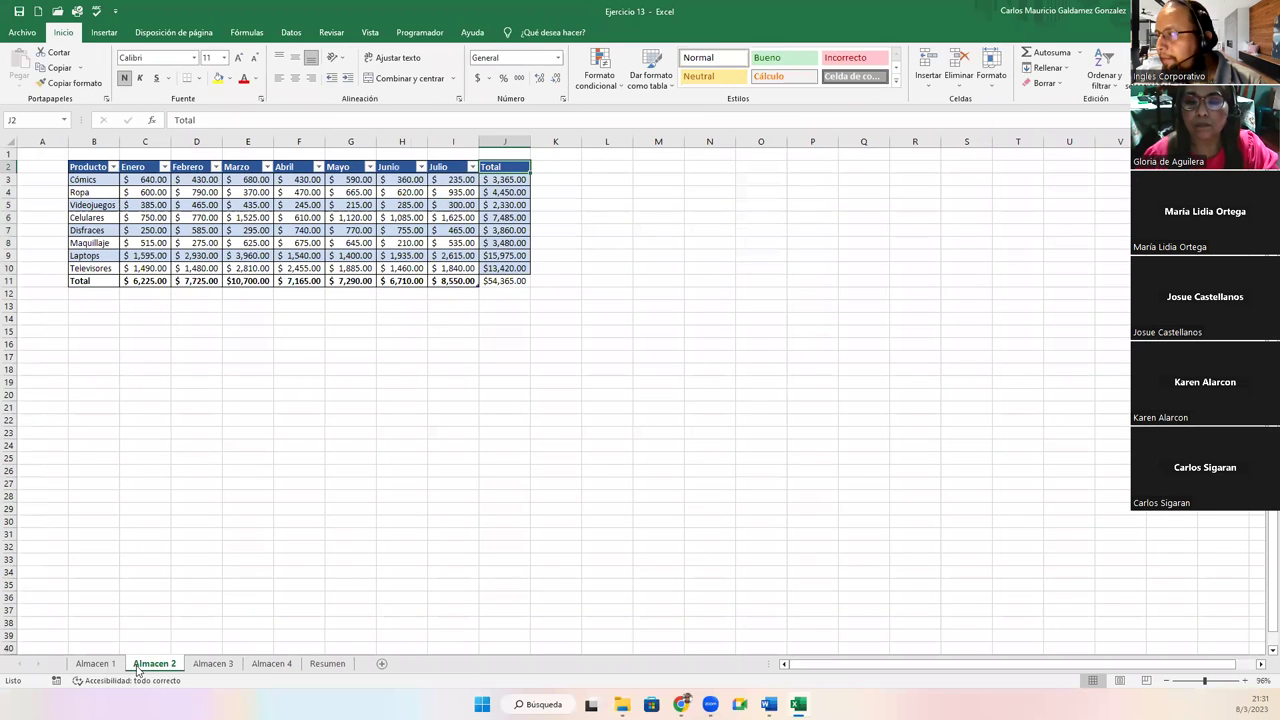
On Almacen 4, add a Total column in J that sums Enero through Julio with =SUMA
click(118, 665)
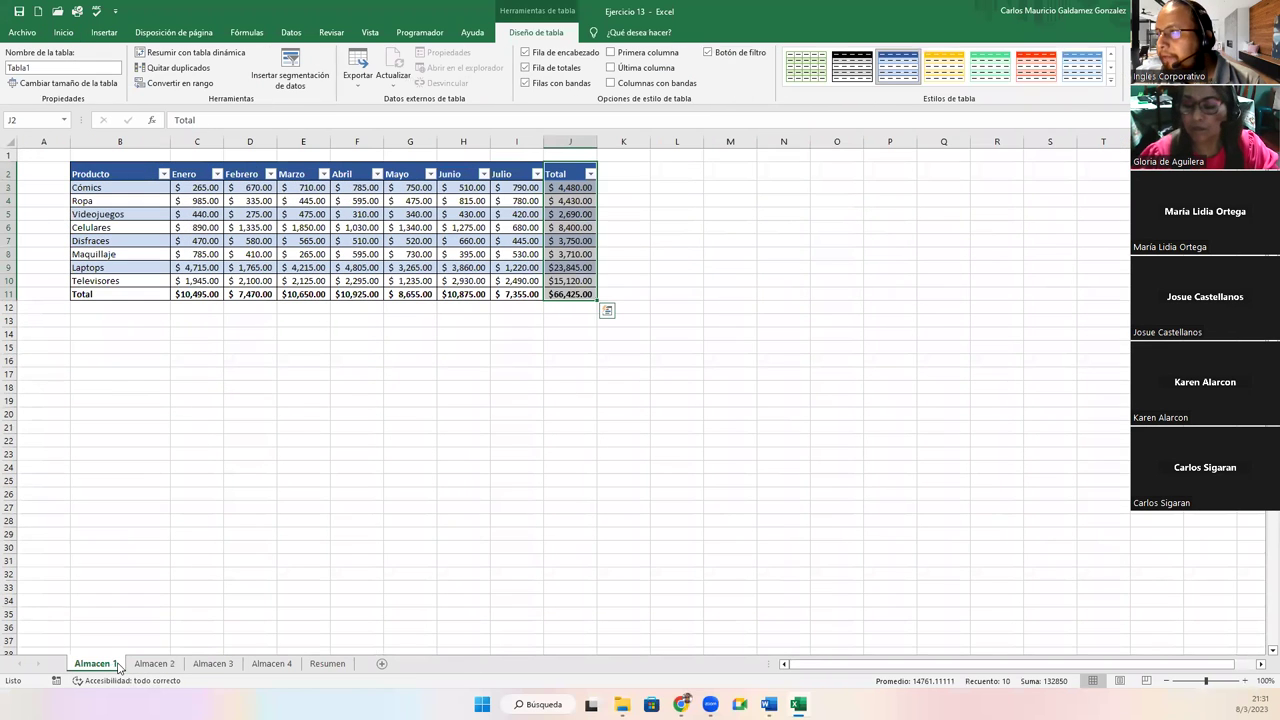
click(271, 663)
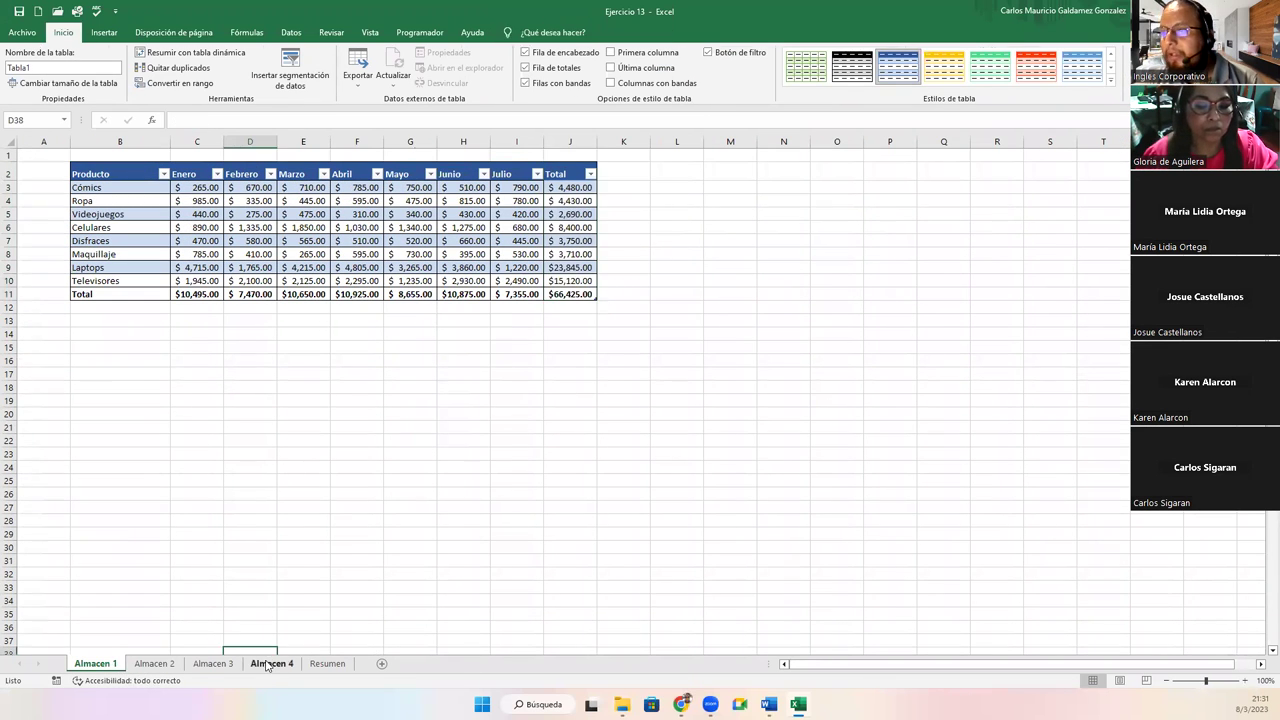
click(499, 172)
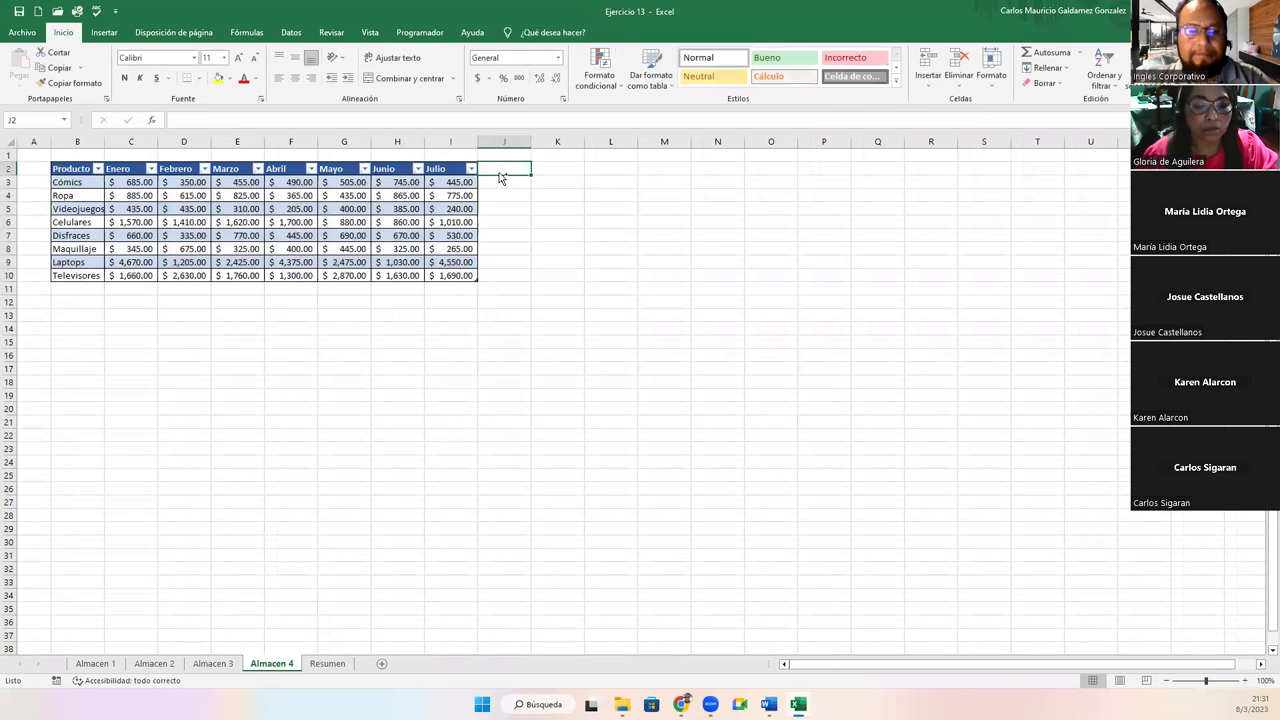
text(Total)
key(Return)
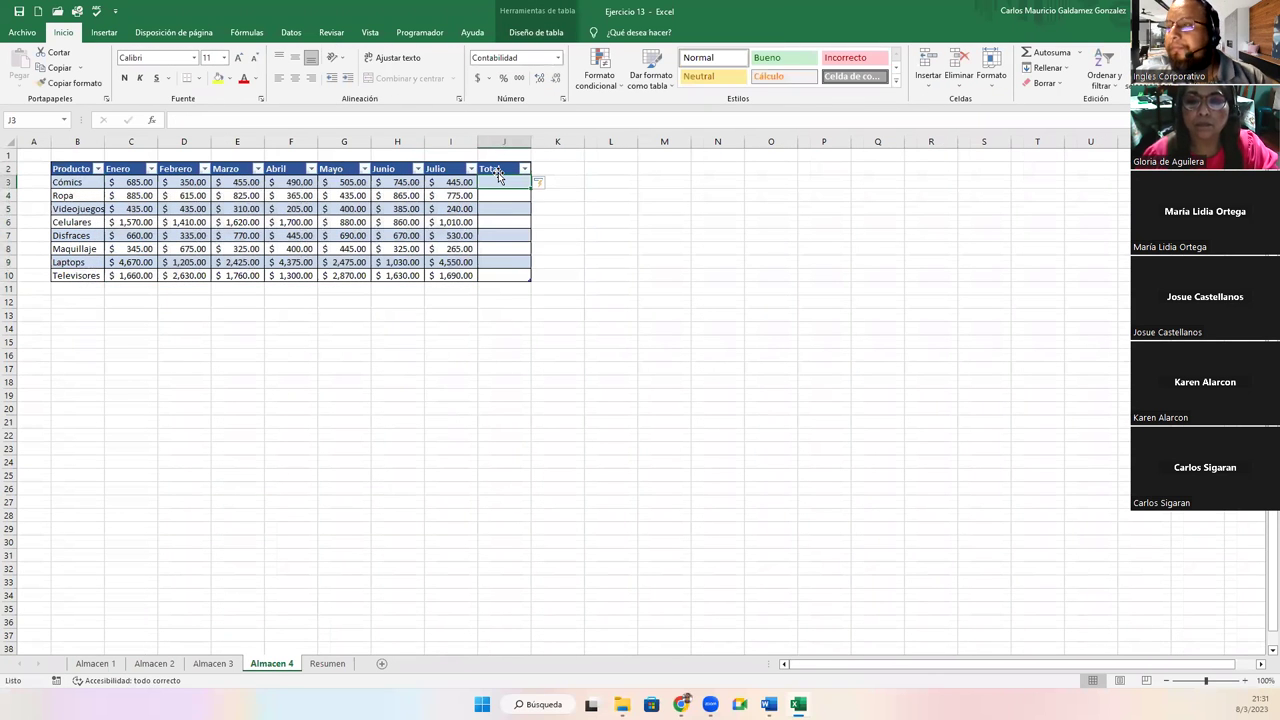
text(=suma()
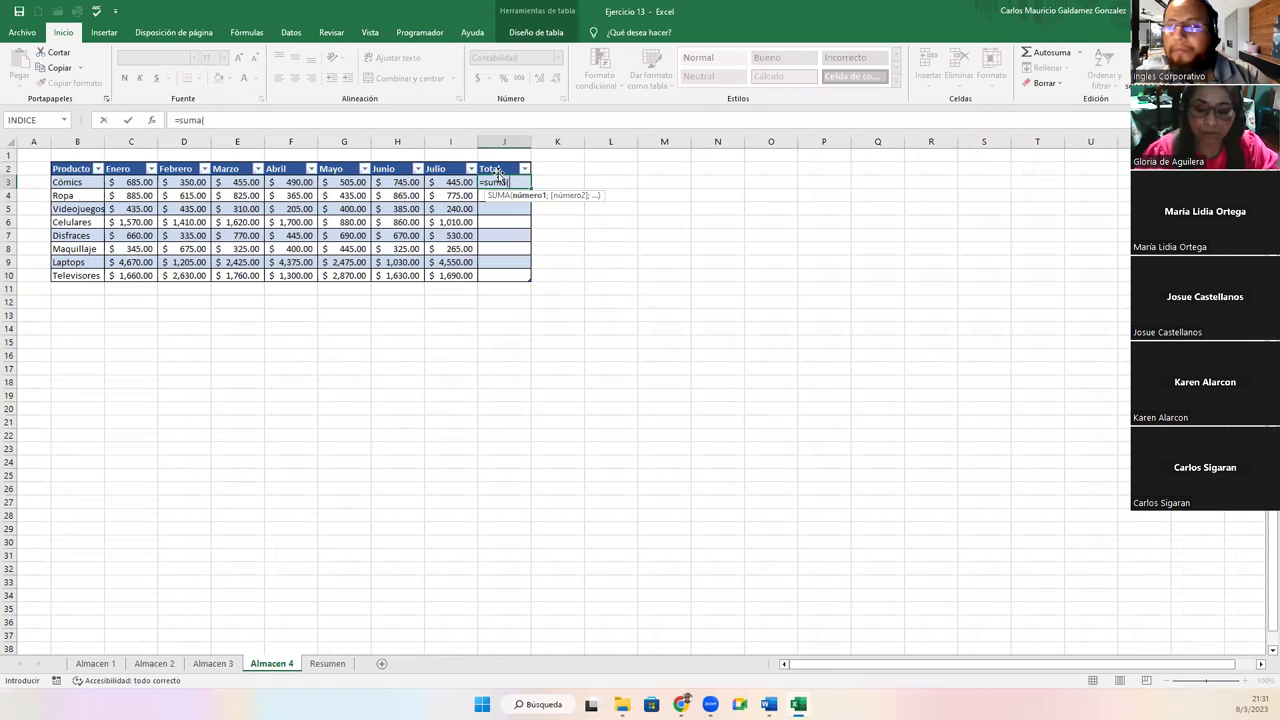
drag(143, 180, 427, 183)
text())
key(Return)
Turn on the table's Total row and fill the monthly totals across row 11, reaching $61,050.00
click(427, 234)
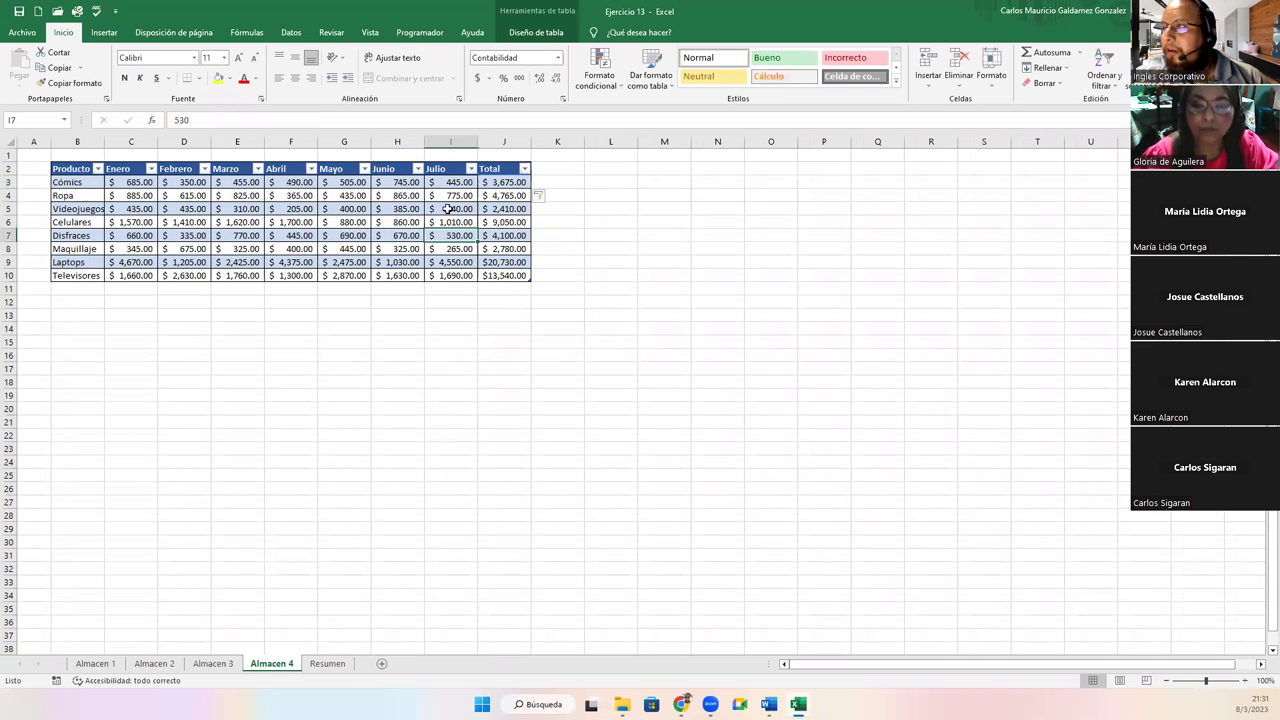
click(519, 36)
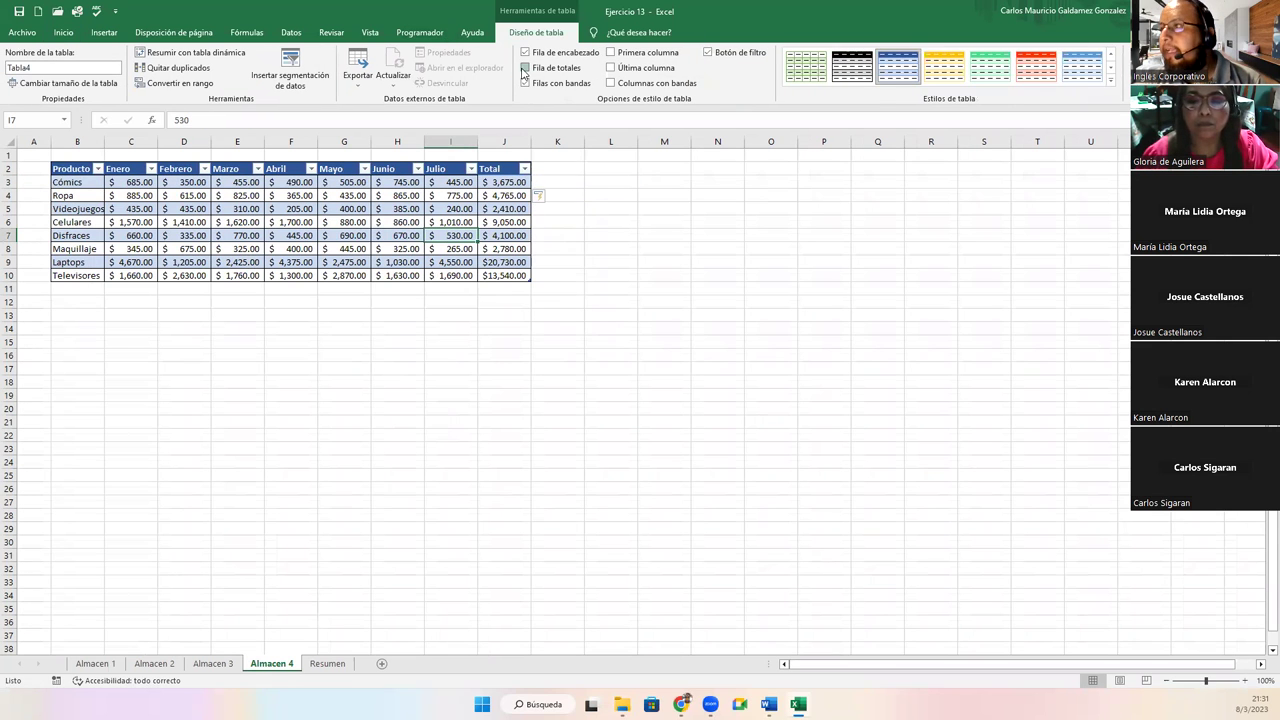
click(524, 68)
click(522, 288)
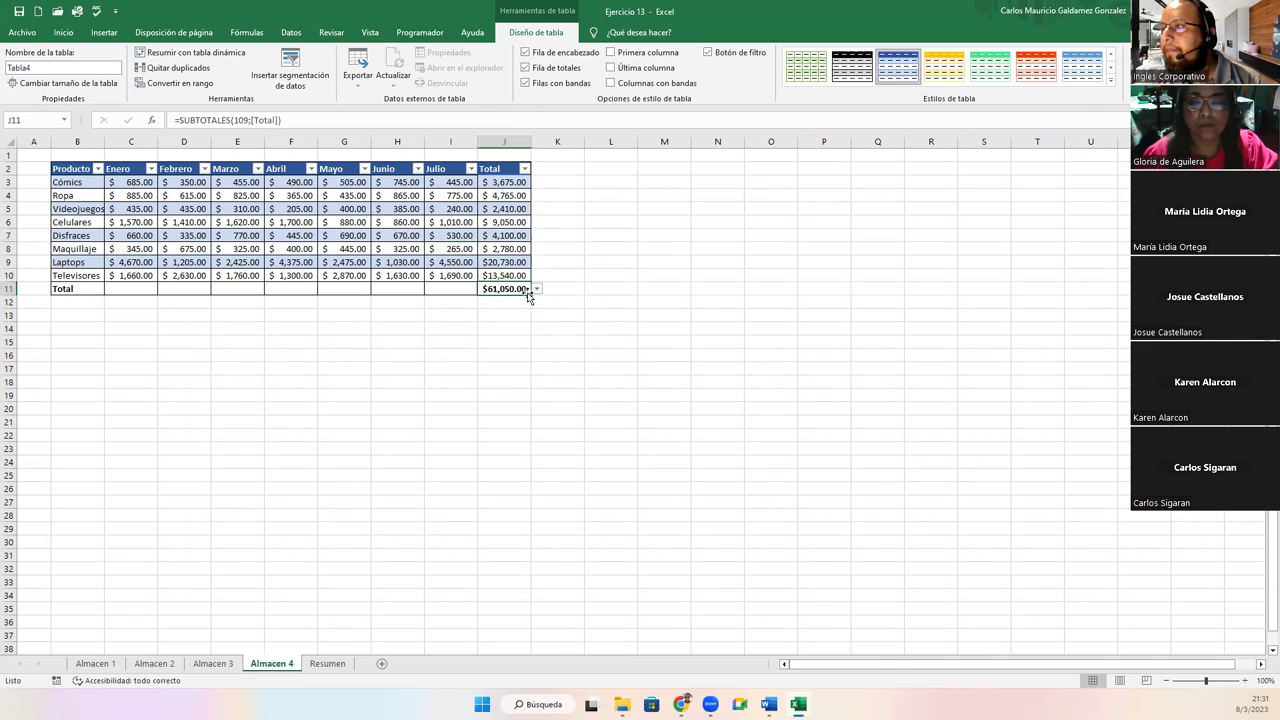
drag(528, 296, 112, 289)
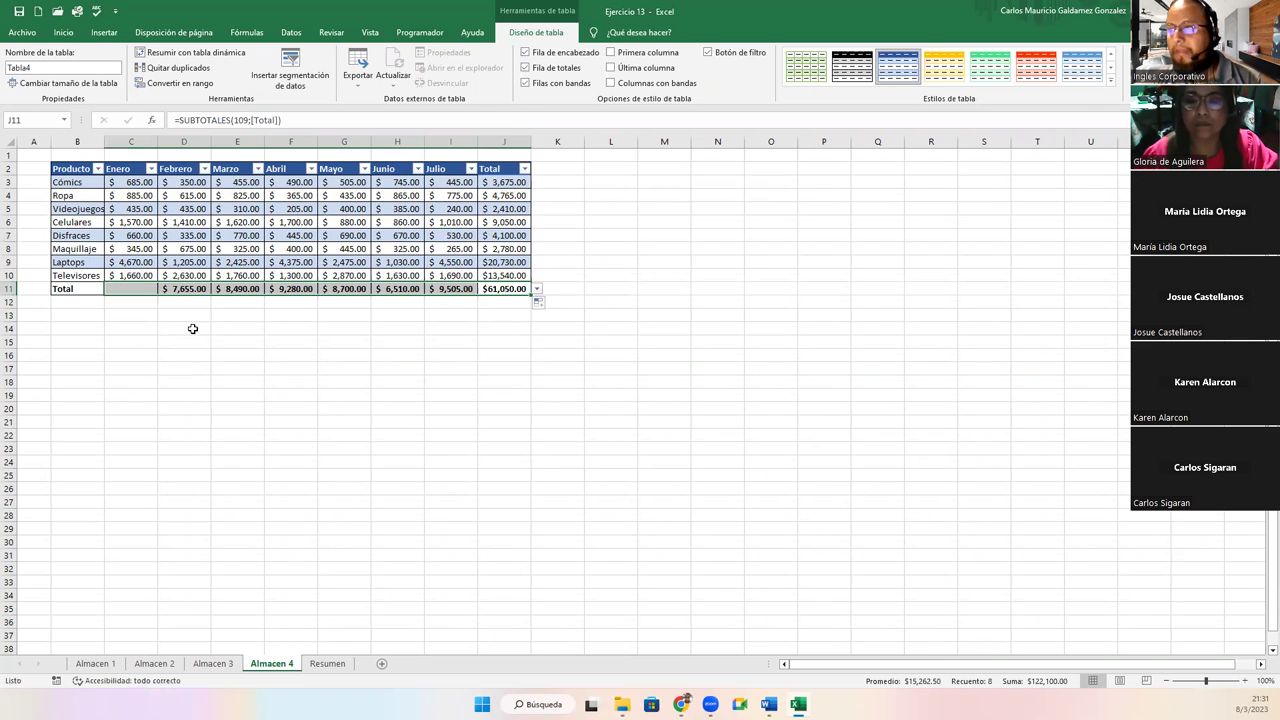
drag(488, 187, 508, 273)
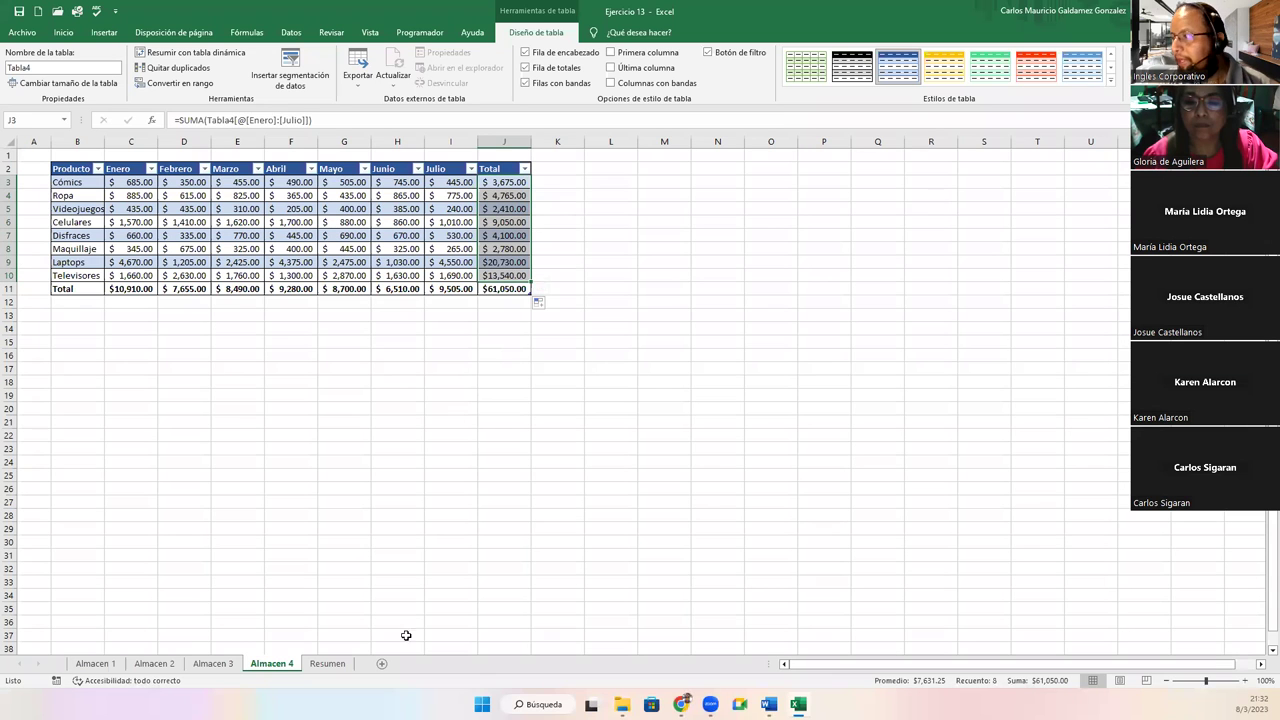
On Resumen, enter Almacen 1 in B4, fill the series down to Almacen 4 in B7, and begin a formula in C4
click(327, 663)
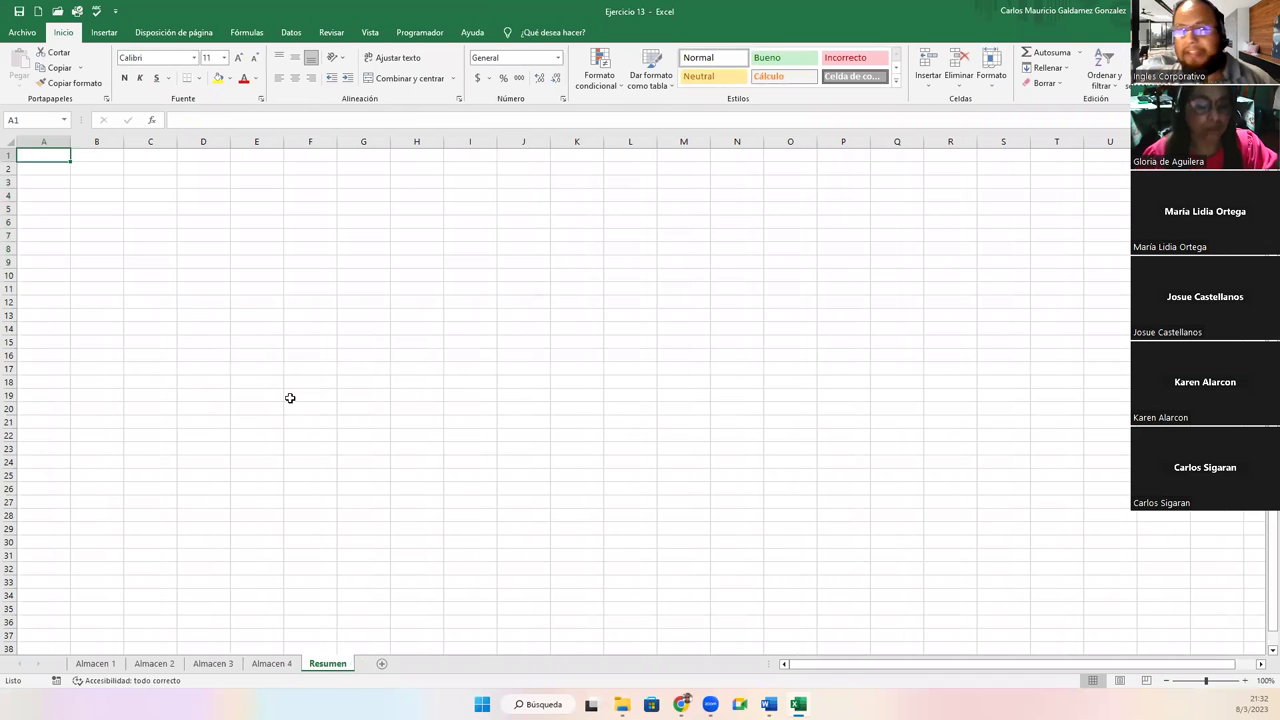
click(107, 196)
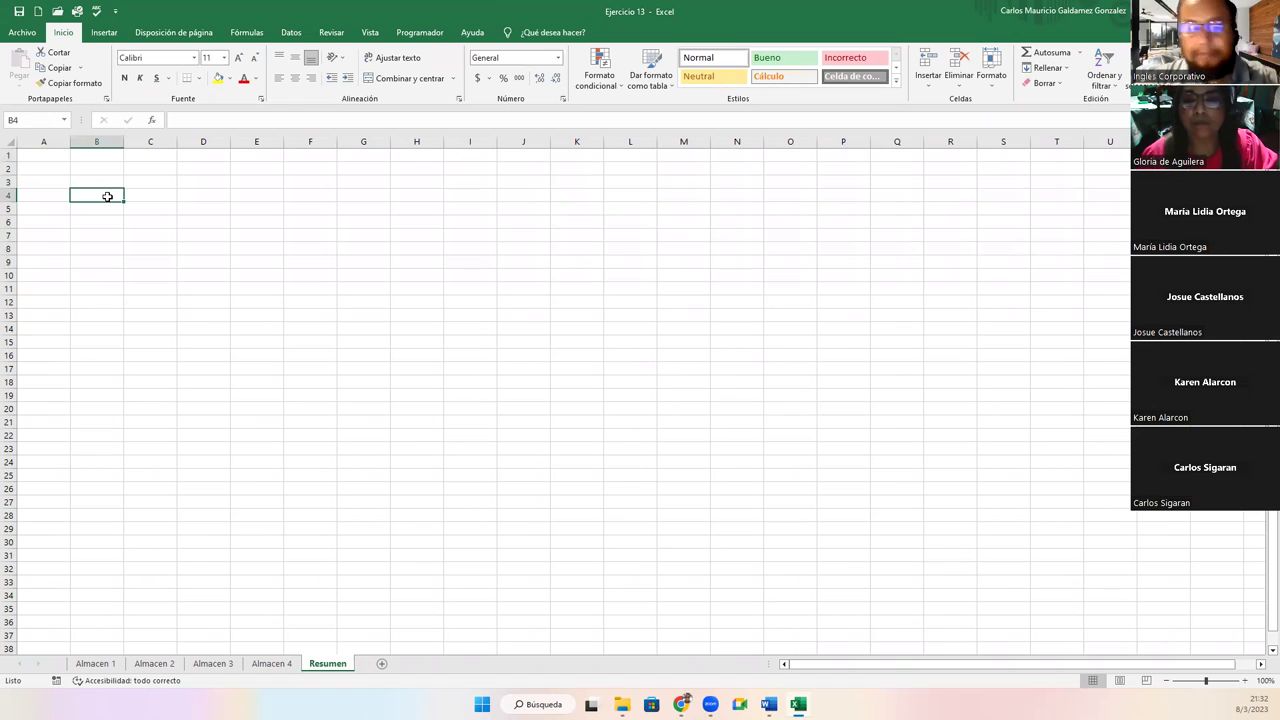
text(Alma)
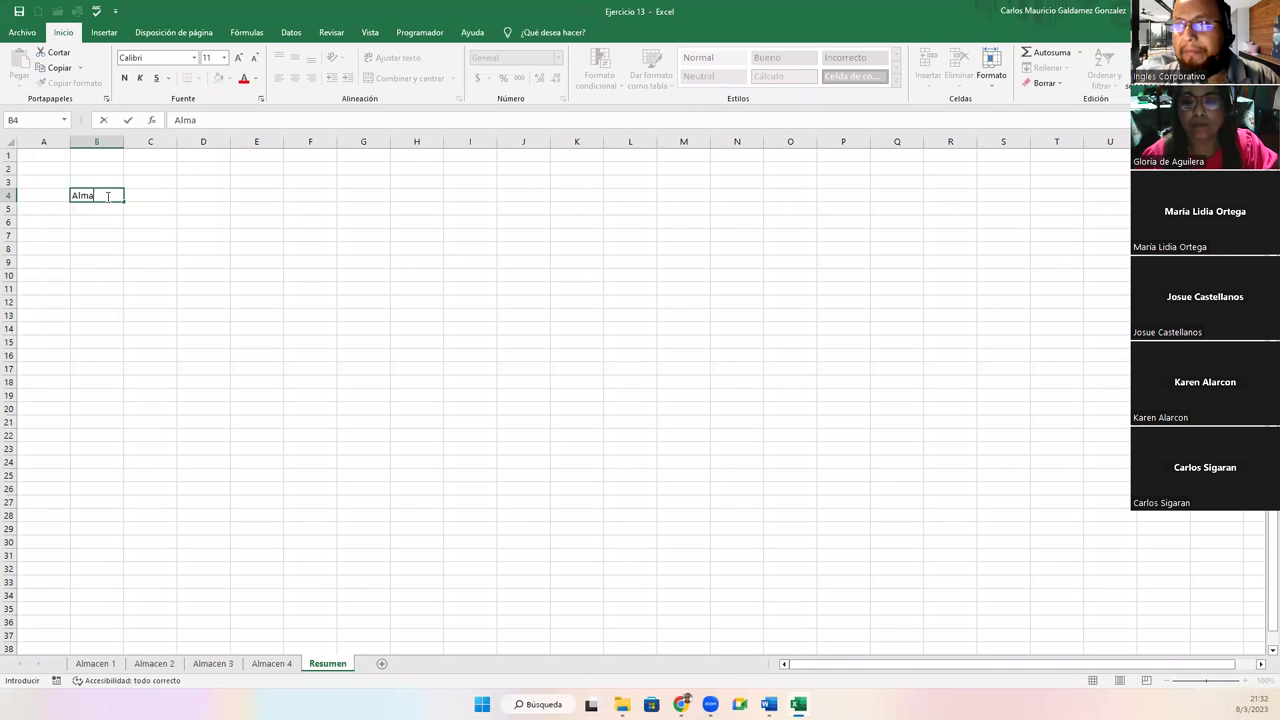
key(Return)
click(107, 196)
drag(123, 202, 116, 236)
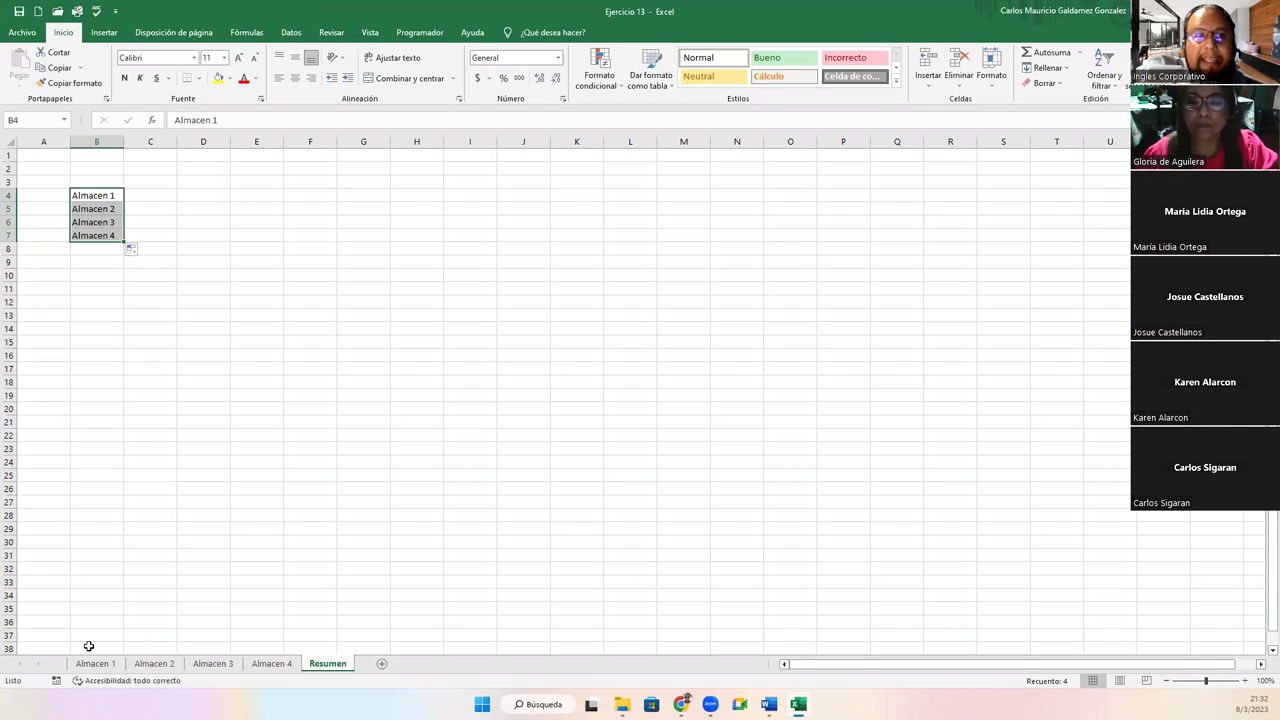
click(145, 194)
text(=)
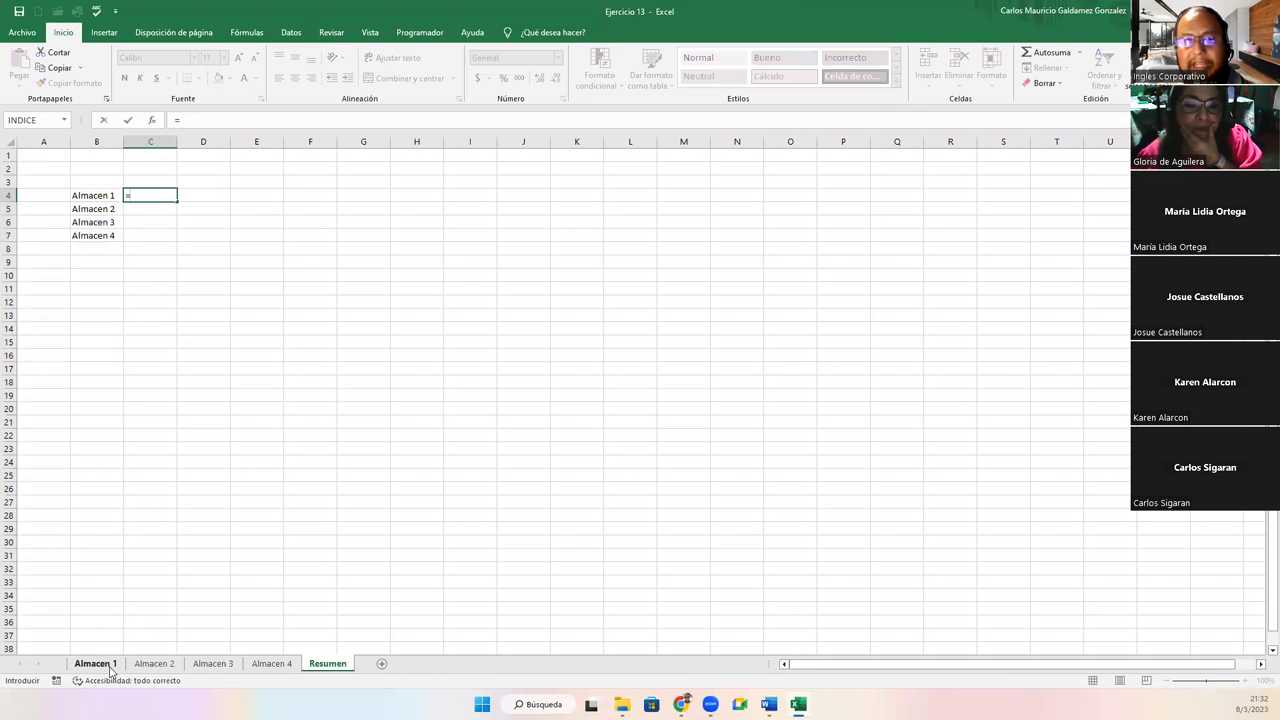
Link C4 to Almacen 1's grand total in J11 ($66,425.00) and check the formula
click(96, 664)
click(586, 291)
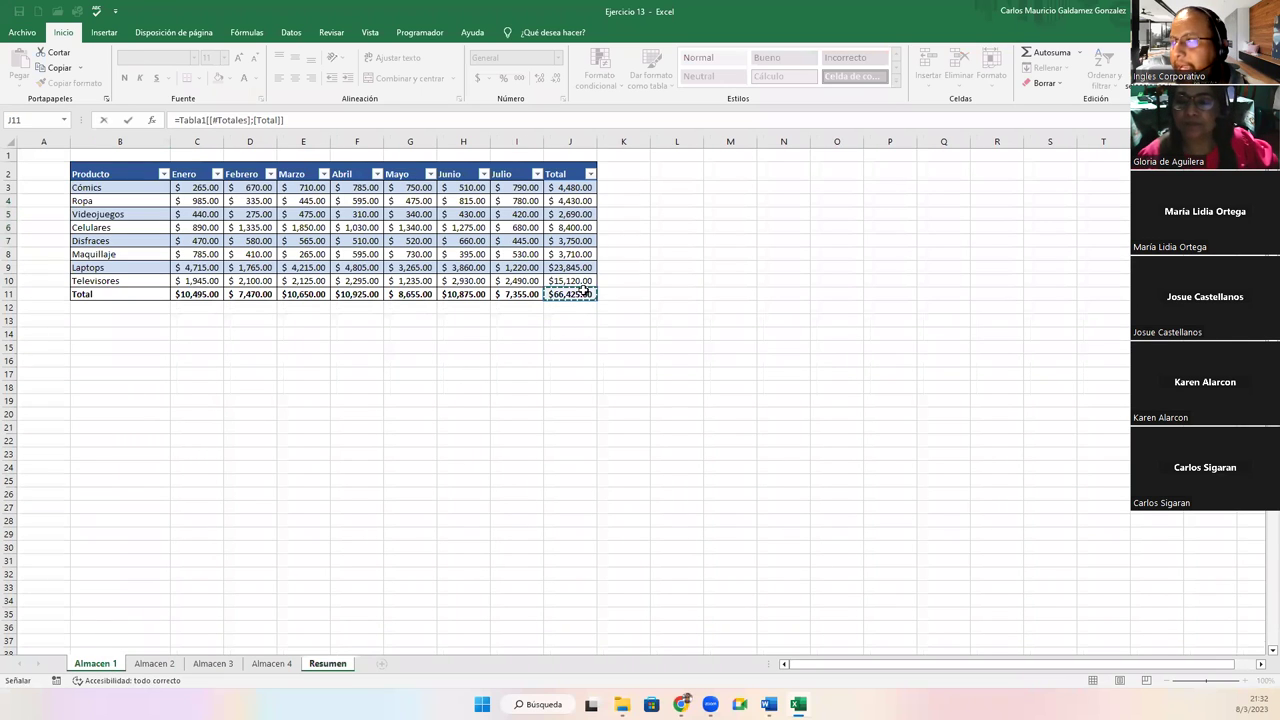
key(Return)
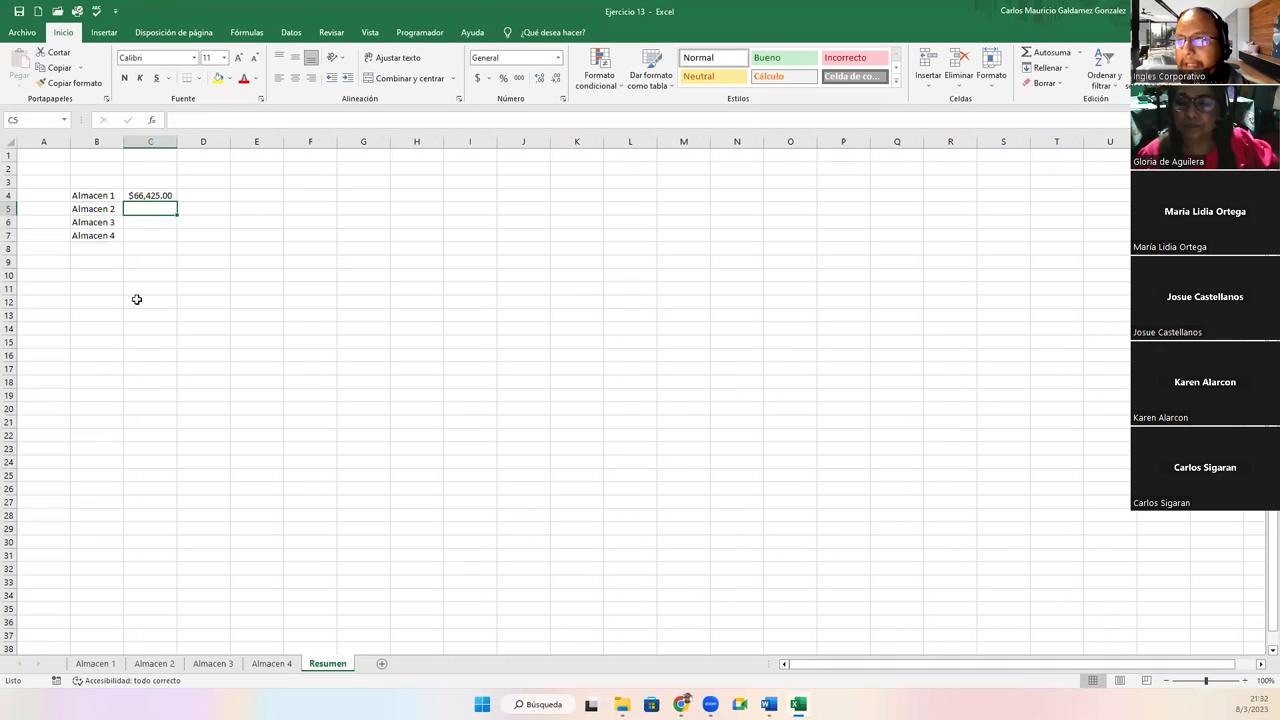
click(159, 192)
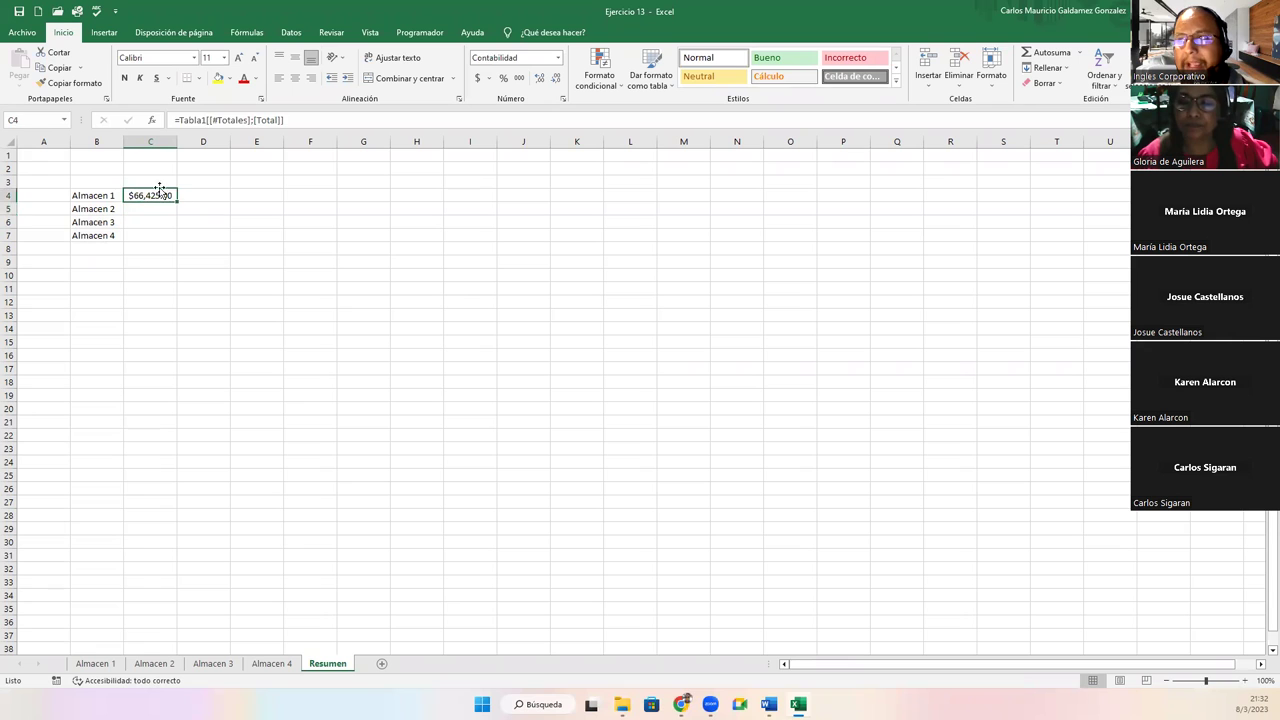
click(198, 120)
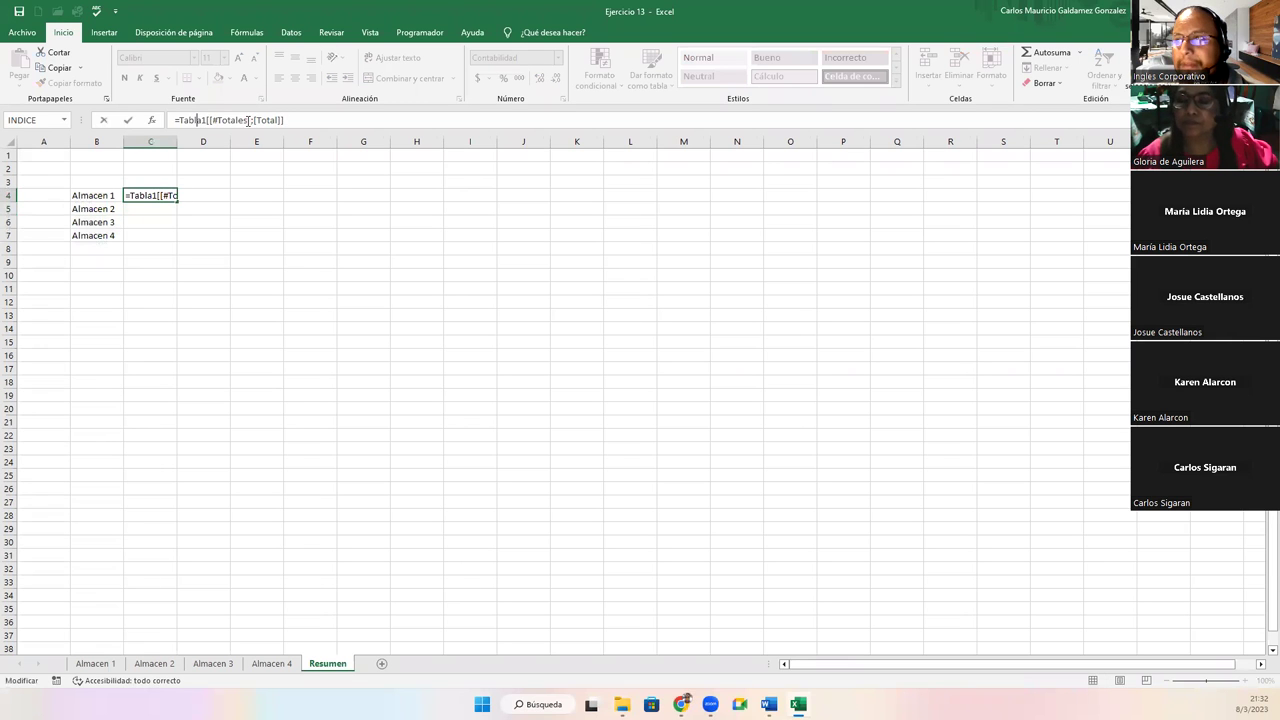
click(155, 664)
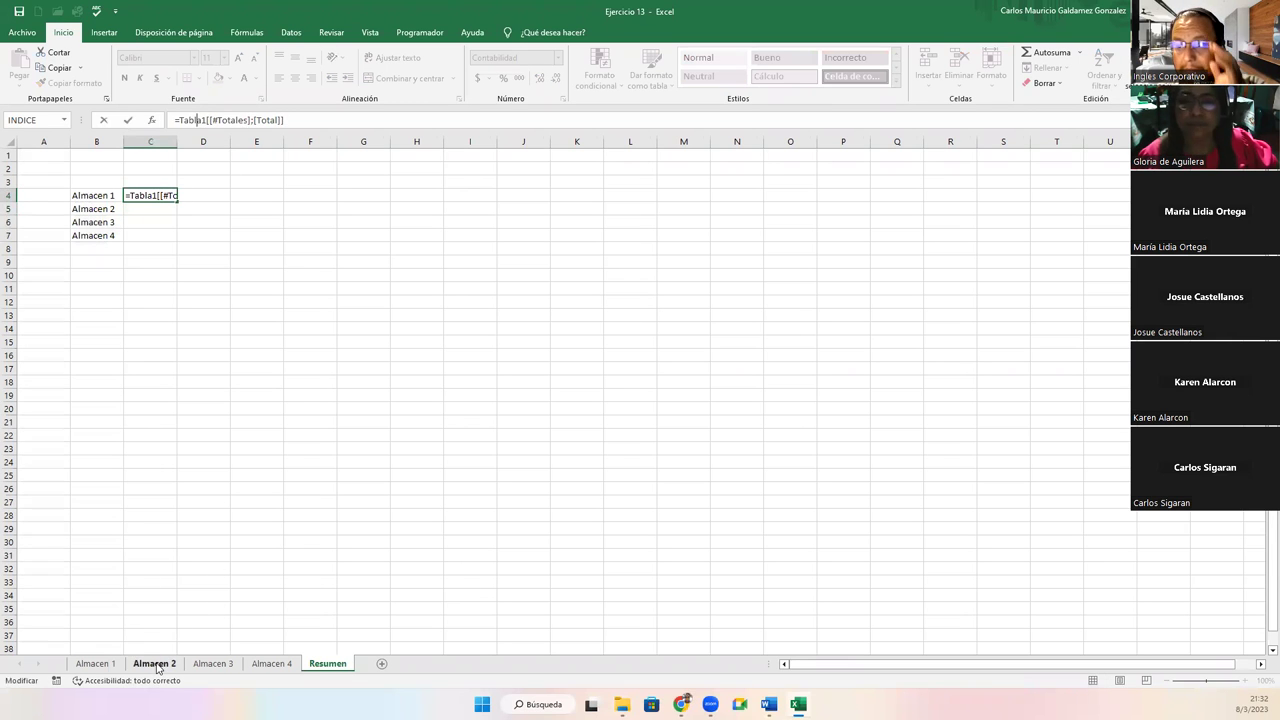
click(328, 664)
Link C5 to Almacen 2's grand total in J11 ($54,365.00)
click(155, 207)
text(=)
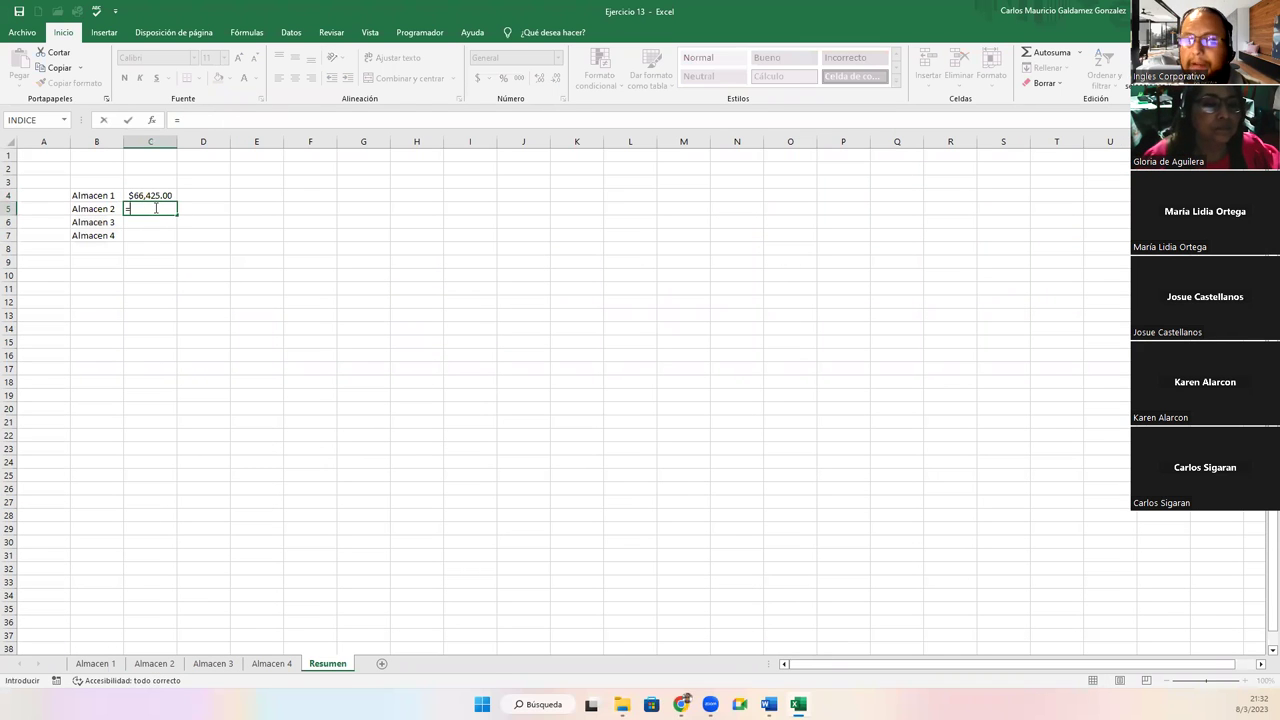
click(155, 664)
click(505, 281)
key(Return)
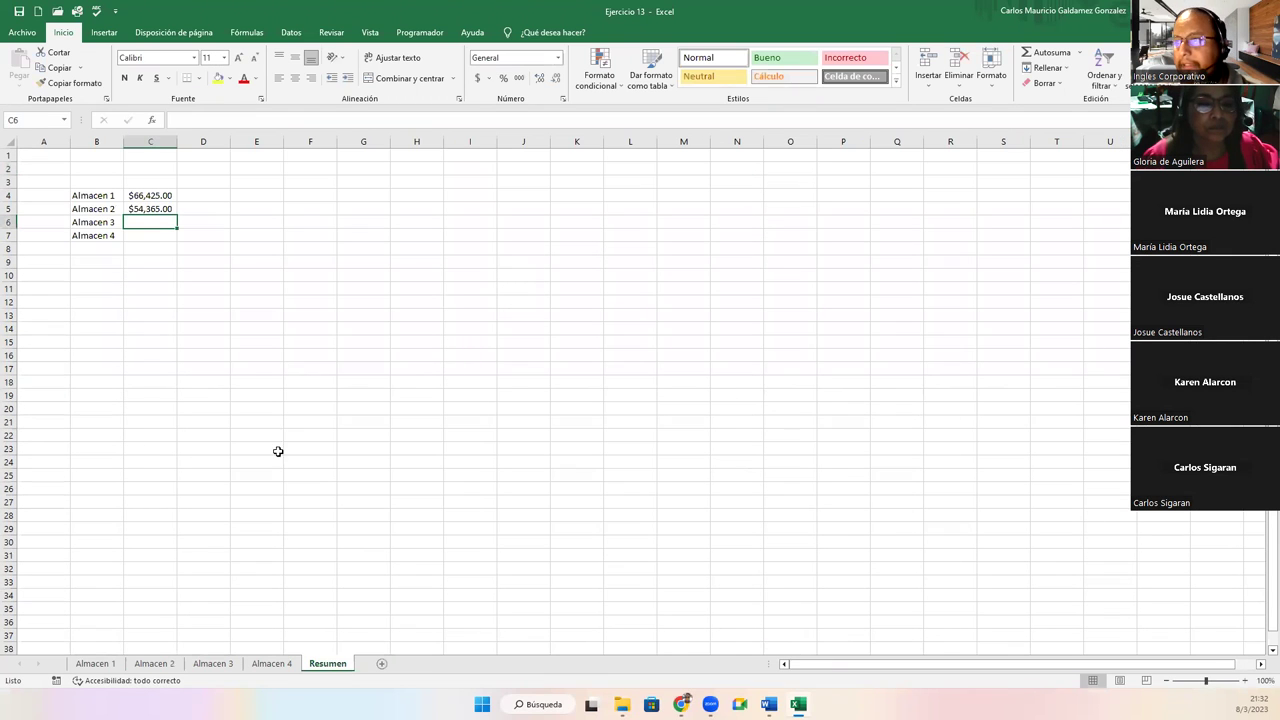
Link C6 and C7 to the Almacen 3 and Almacen 4 grand totals ($60,045.00, $61,050.00)
text(=)
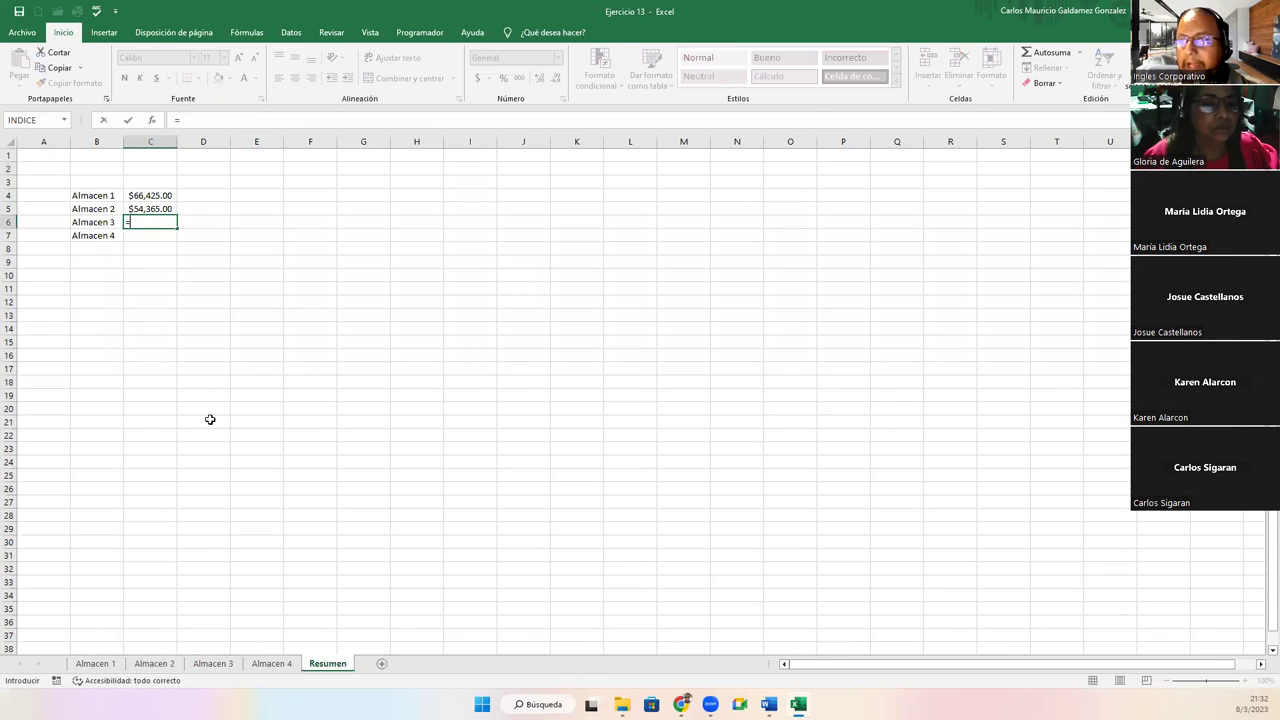
click(213, 664)
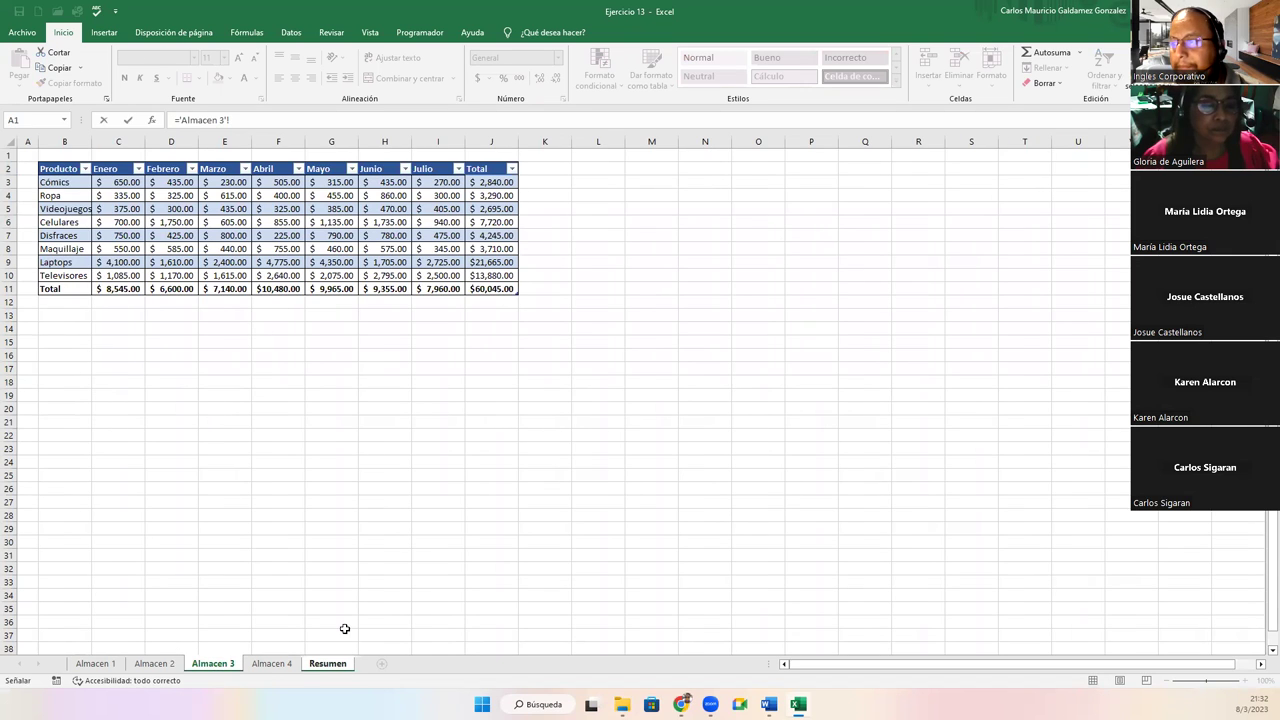
click(486, 286)
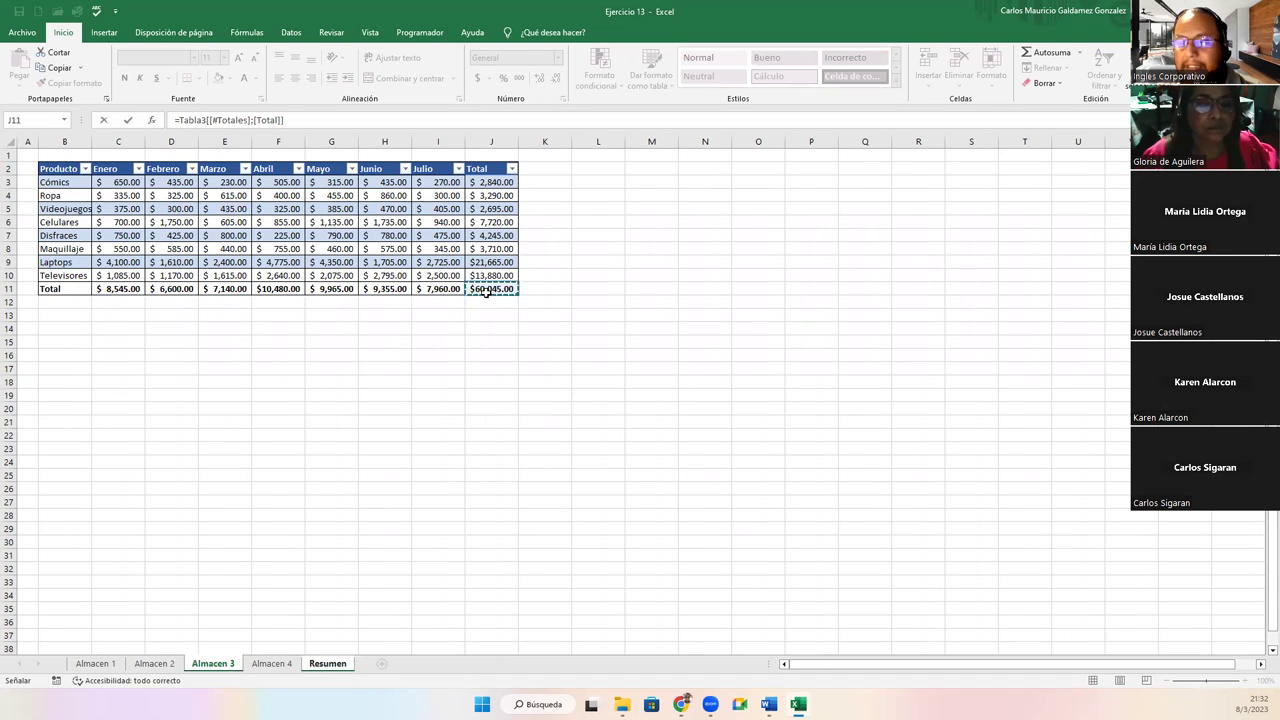
key(Return)
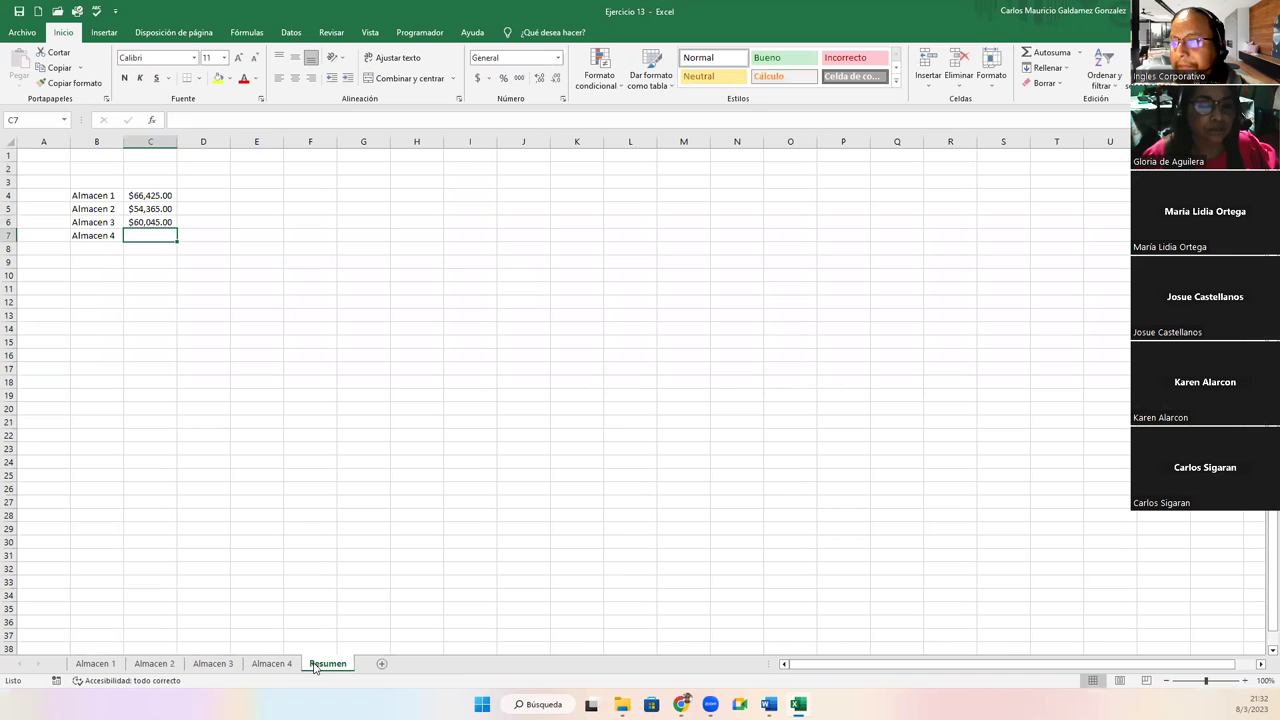
text(=)
click(274, 664)
click(500, 289)
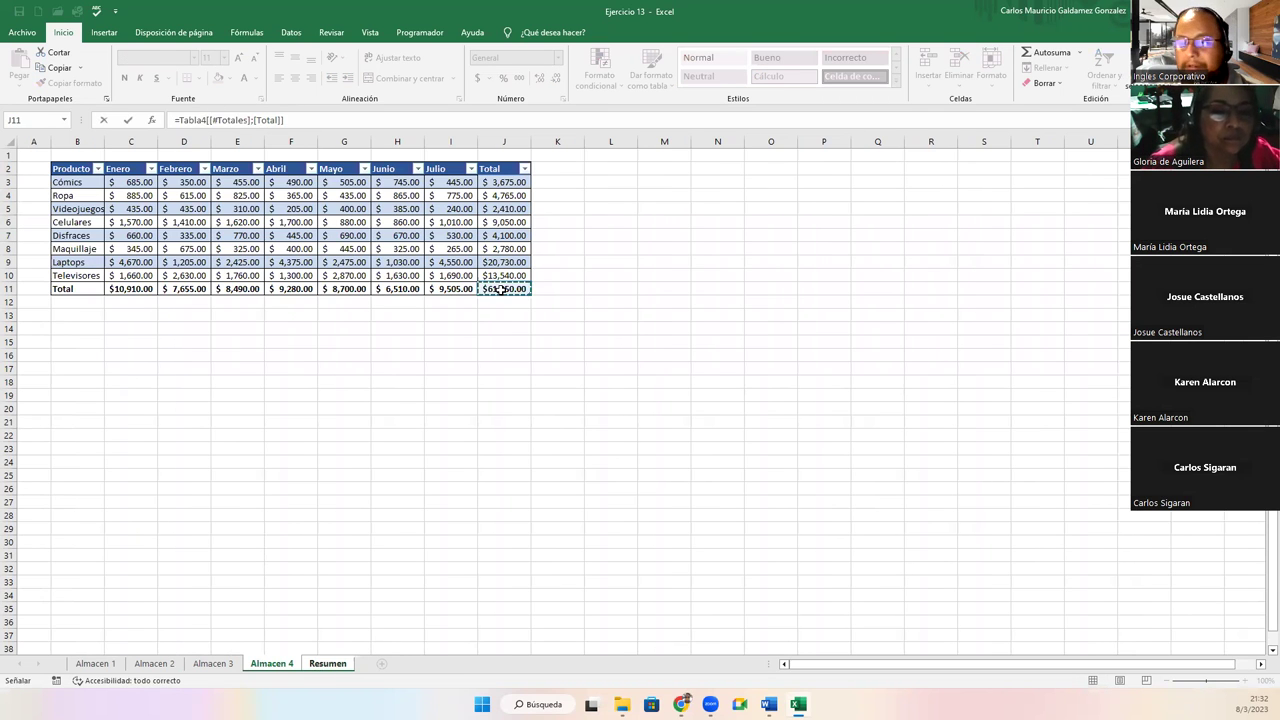
key(Return)
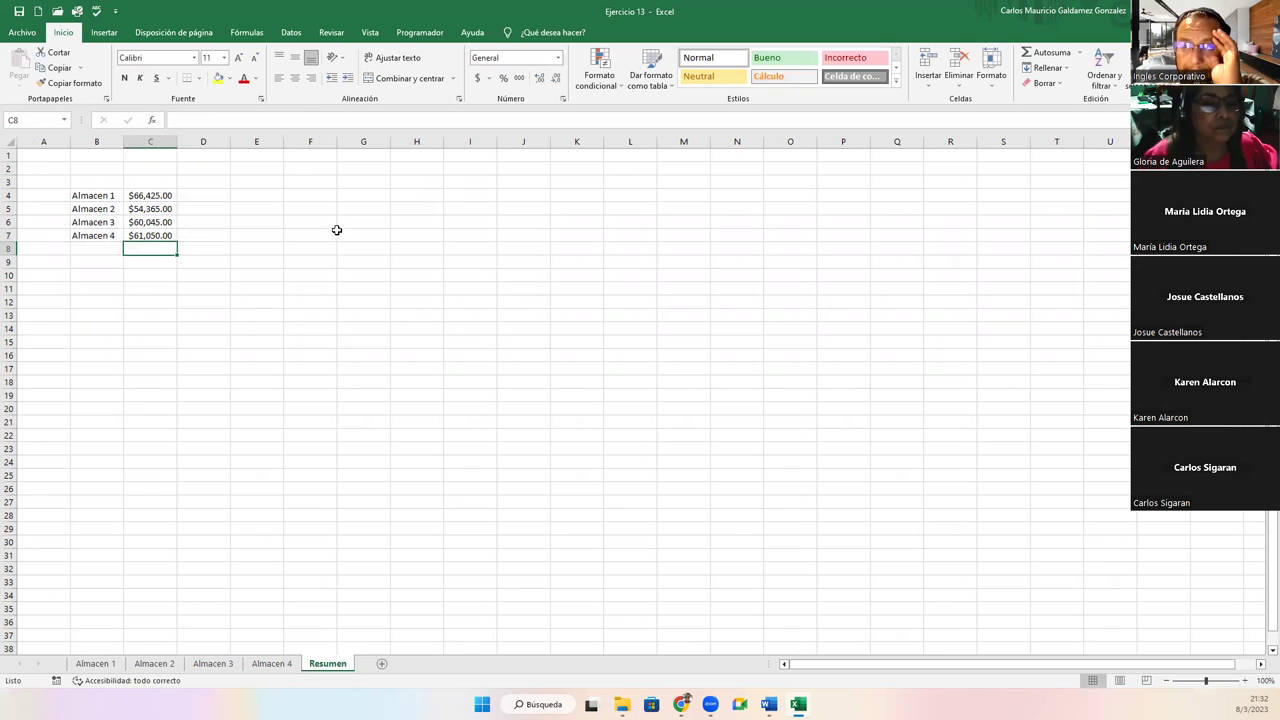
Enter the headers Almacen in B3 and Venta in C3, and make them bold and centred
drag(99, 181, 89, 182)
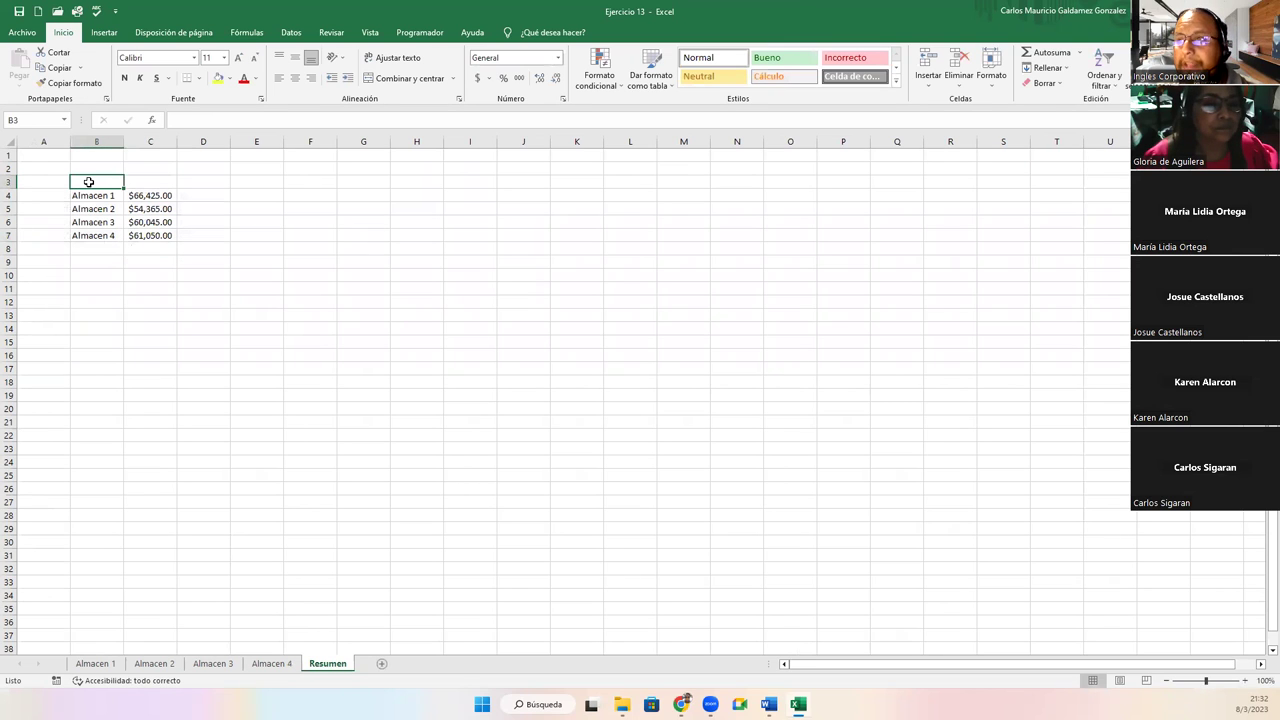
text(Alm)
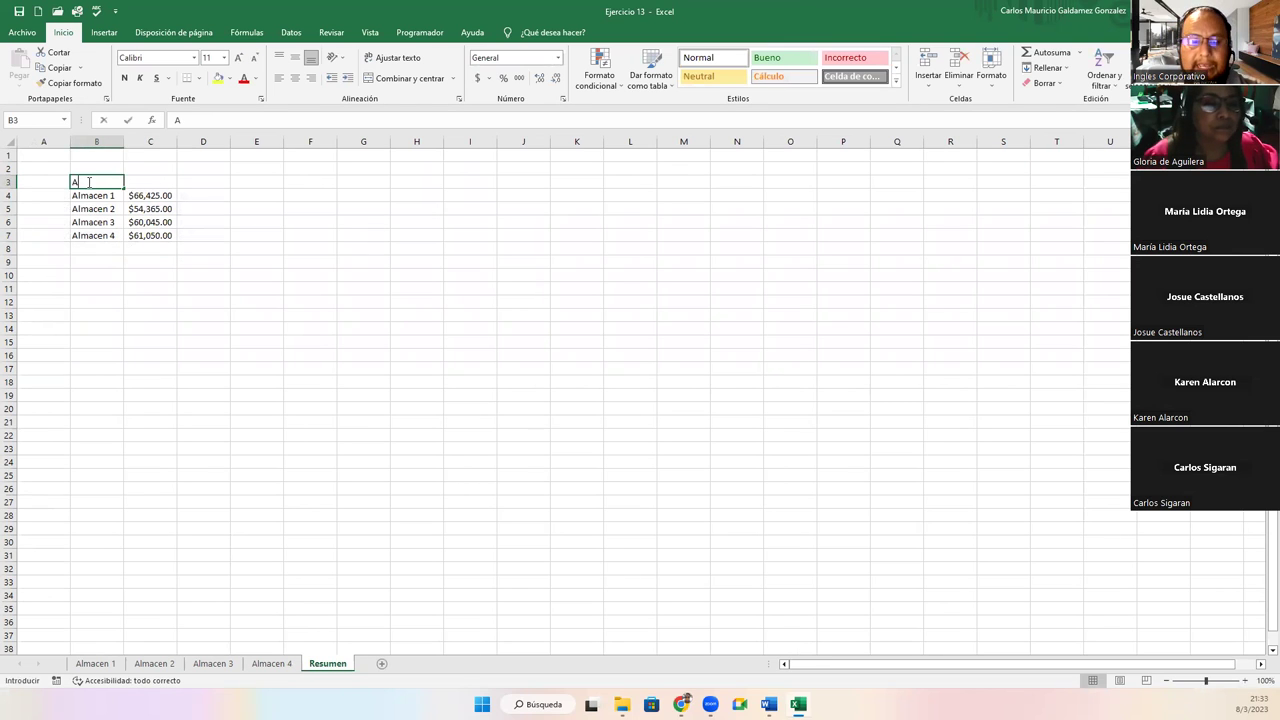
key(BackSpace)
key(BackSpace)
text(acen)
key(Tab)
text(Venta)
key(Return)
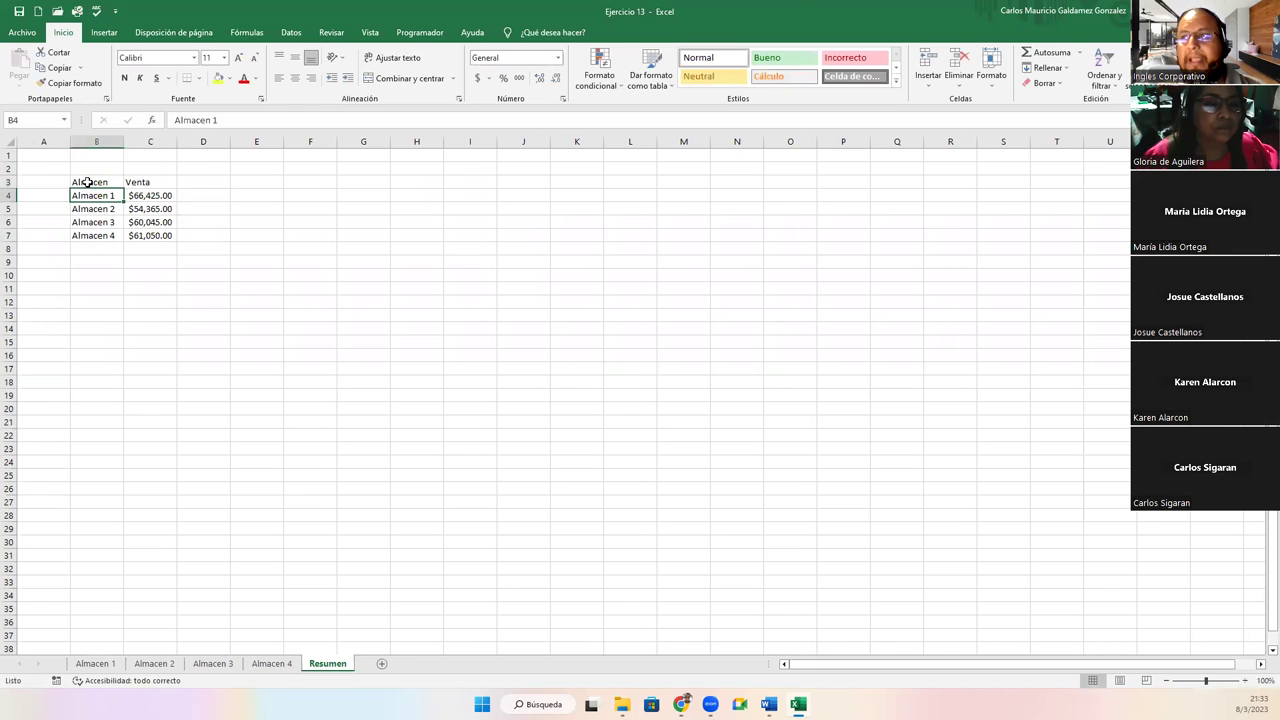
drag(88, 182, 131, 235)
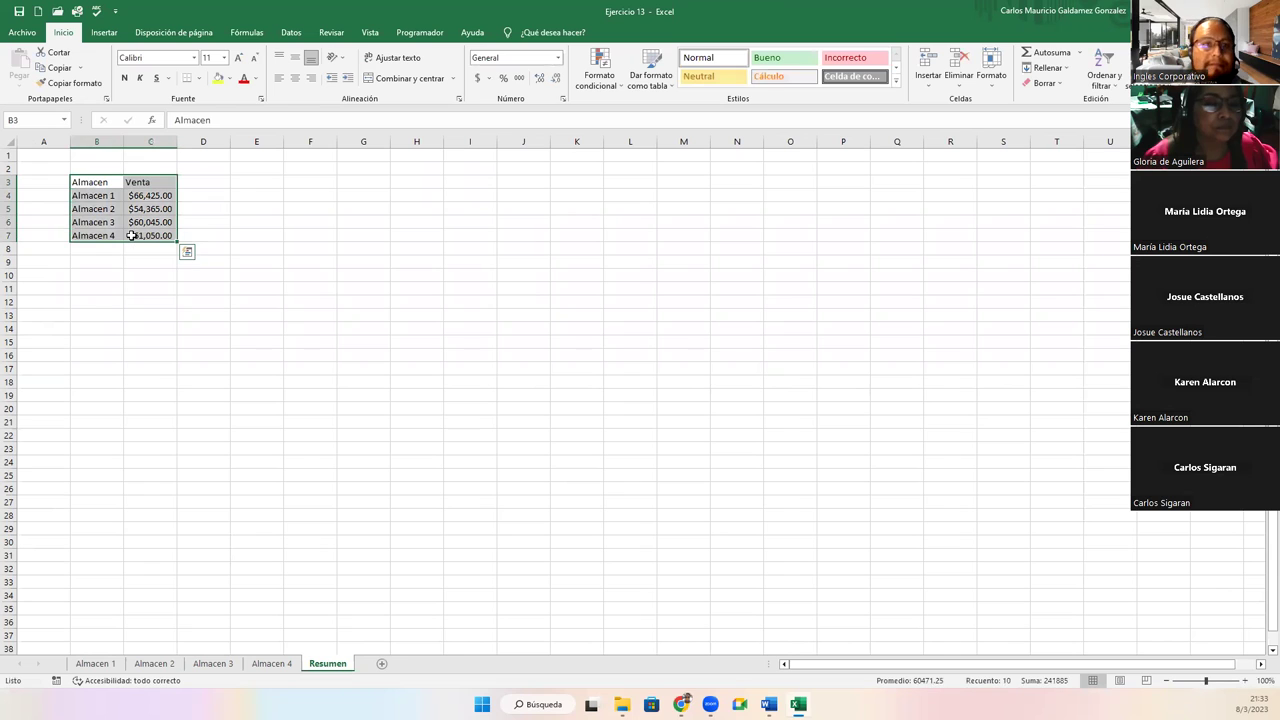
drag(100, 182, 155, 183)
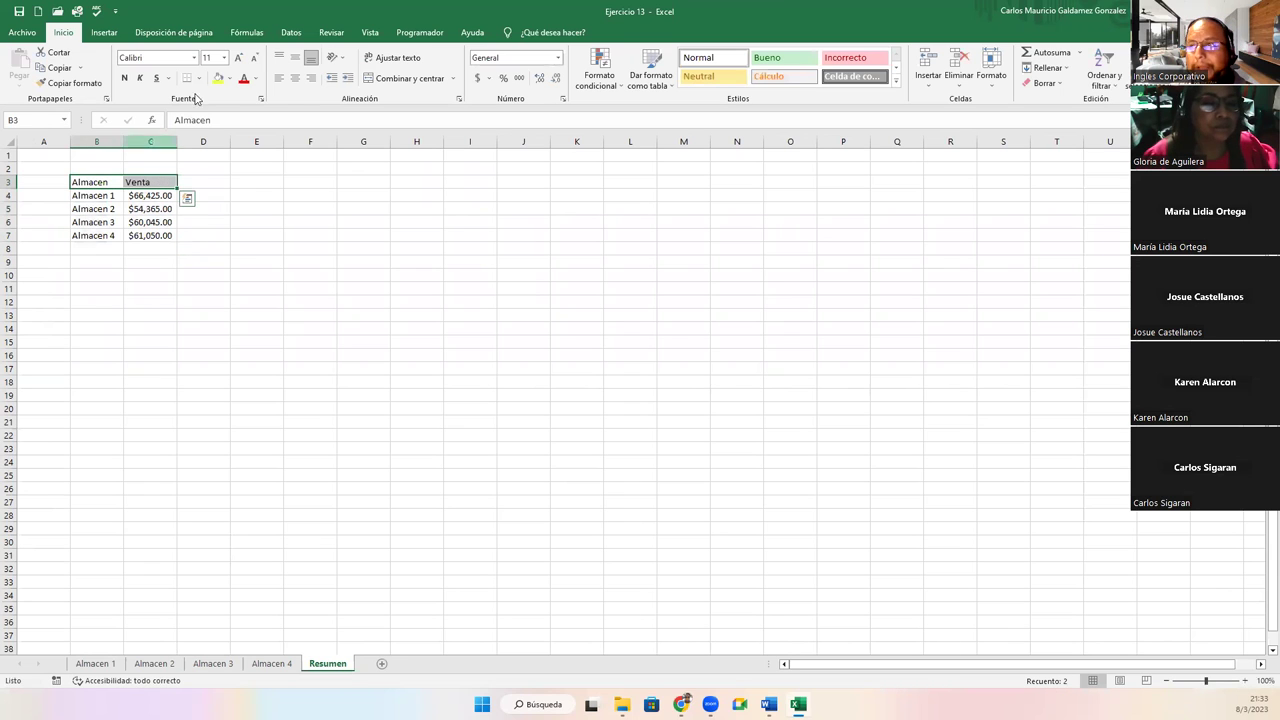
click(124, 77)
click(295, 77)
Apply All Borders to the summary table B3:C7
drag(91, 182, 134, 244)
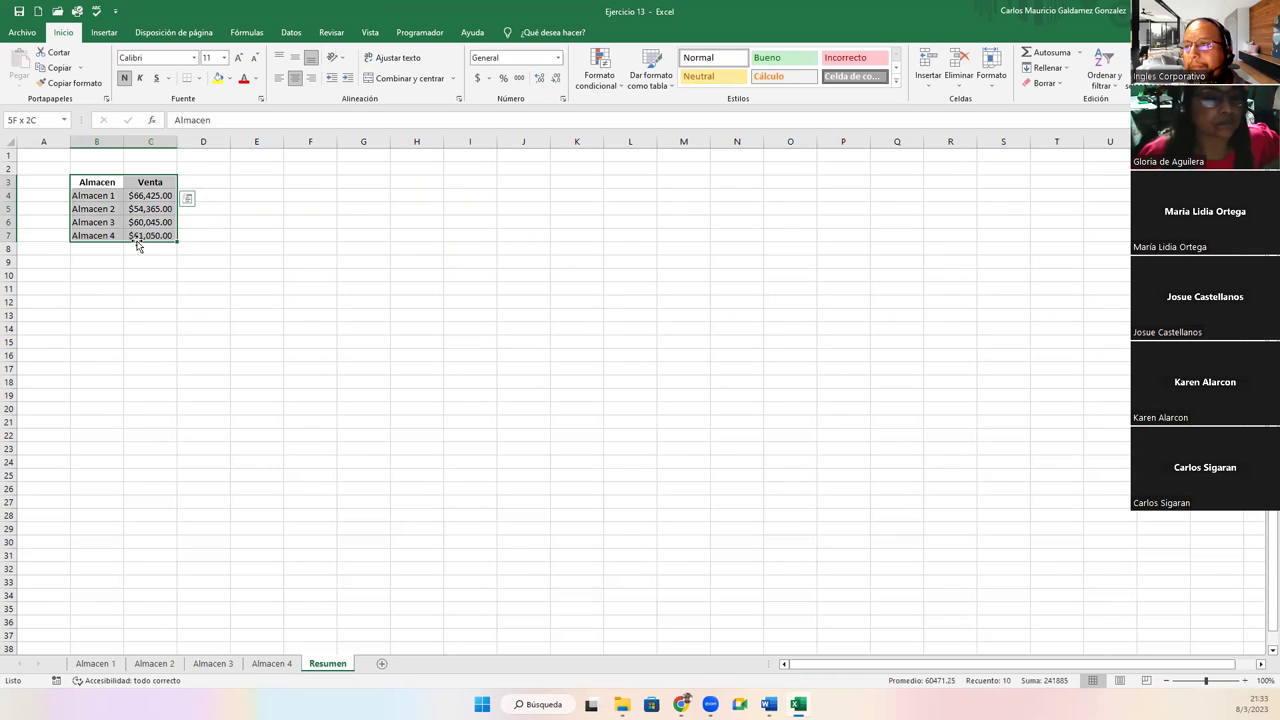
click(199, 79)
click(220, 190)
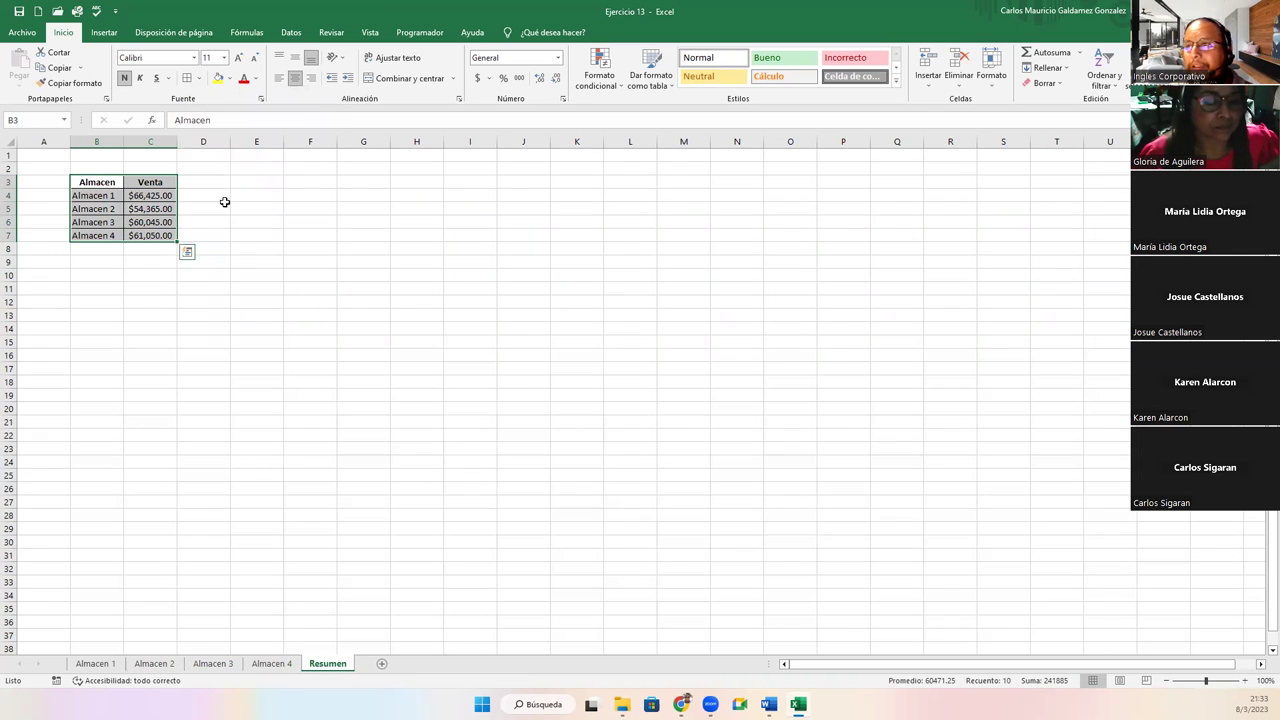
Insert the recommended clustered column chart of warehouse sales and place it beside the summary table
click(104, 32)
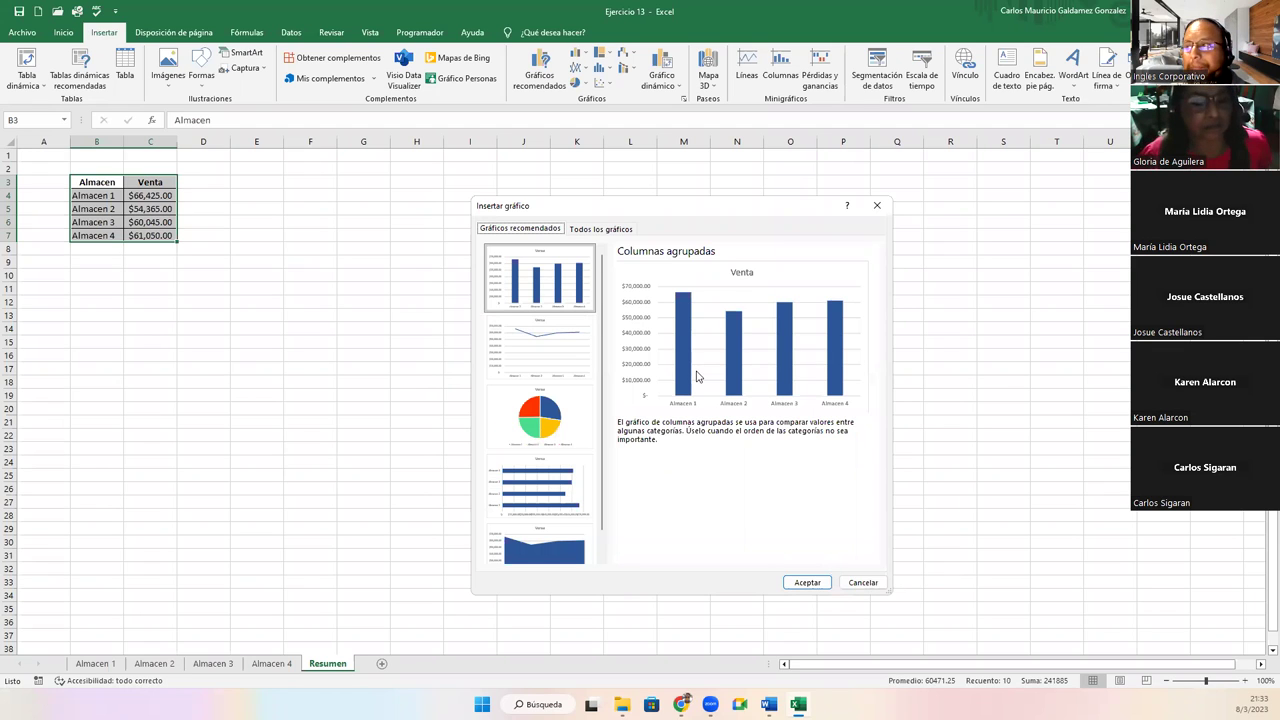
scroll(570, 482, down, 1)
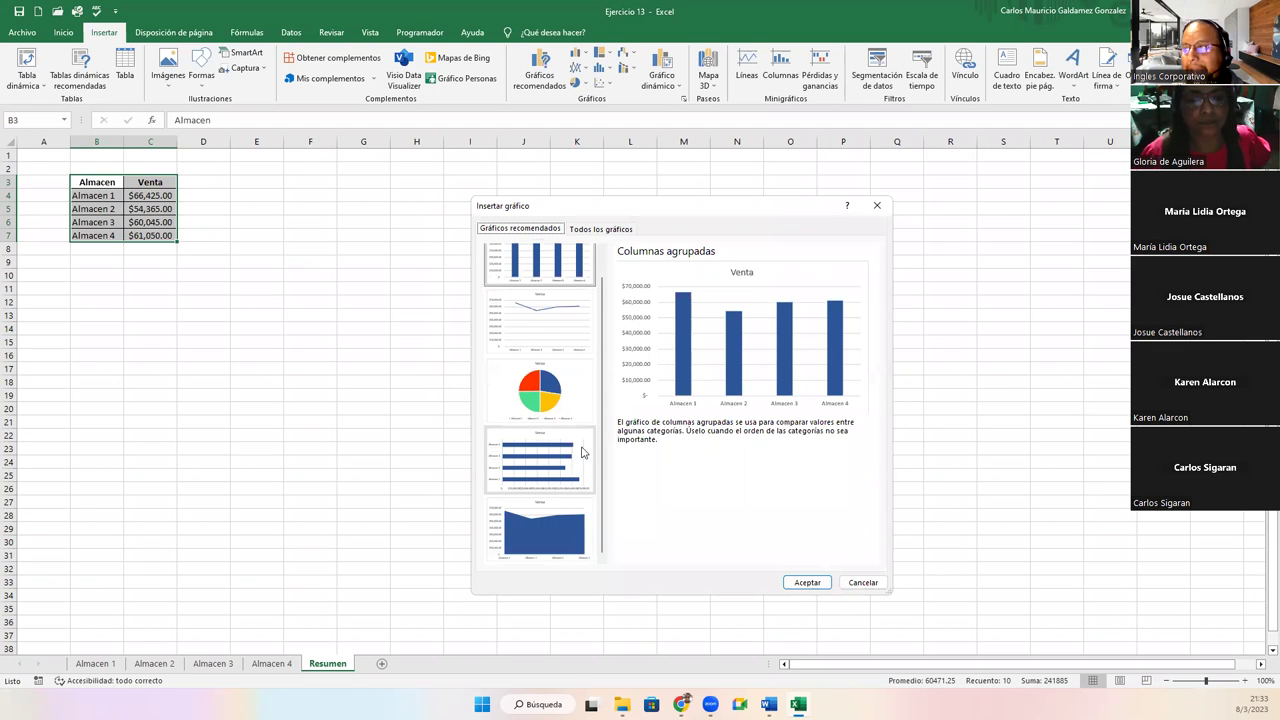
scroll(580, 450, up, 1)
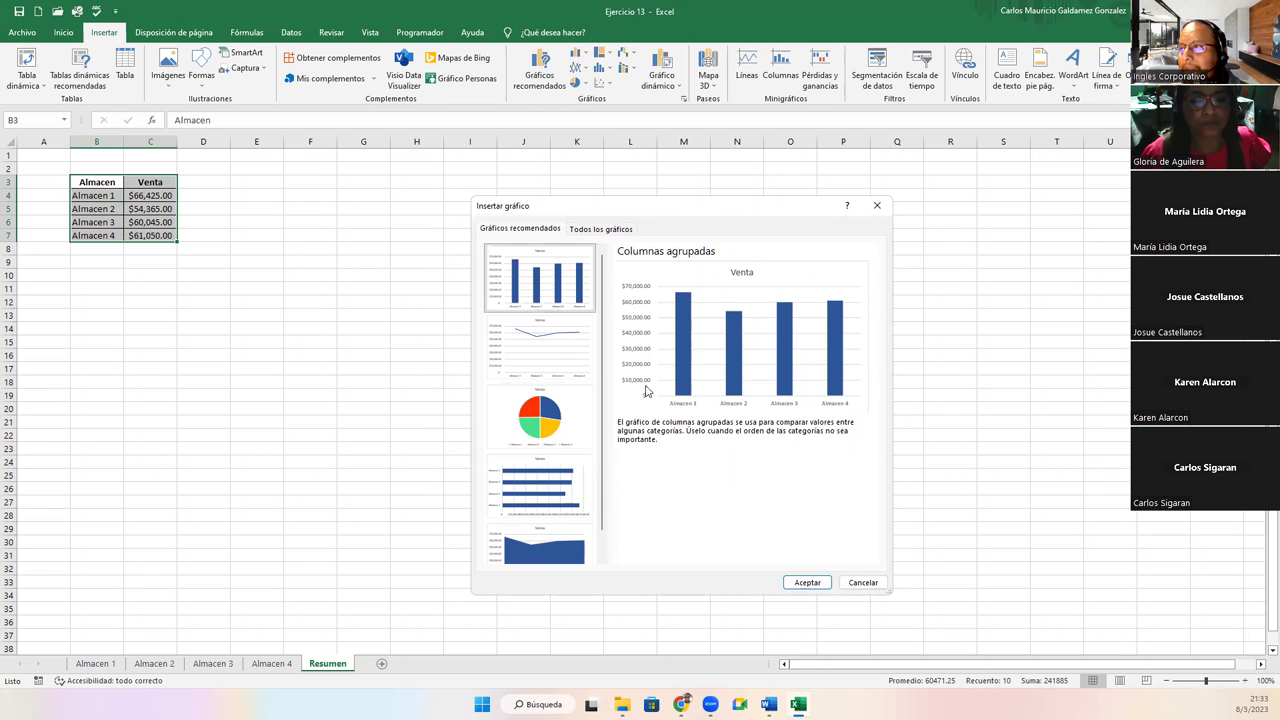
click(798, 584)
drag(540, 315, 289, 186)
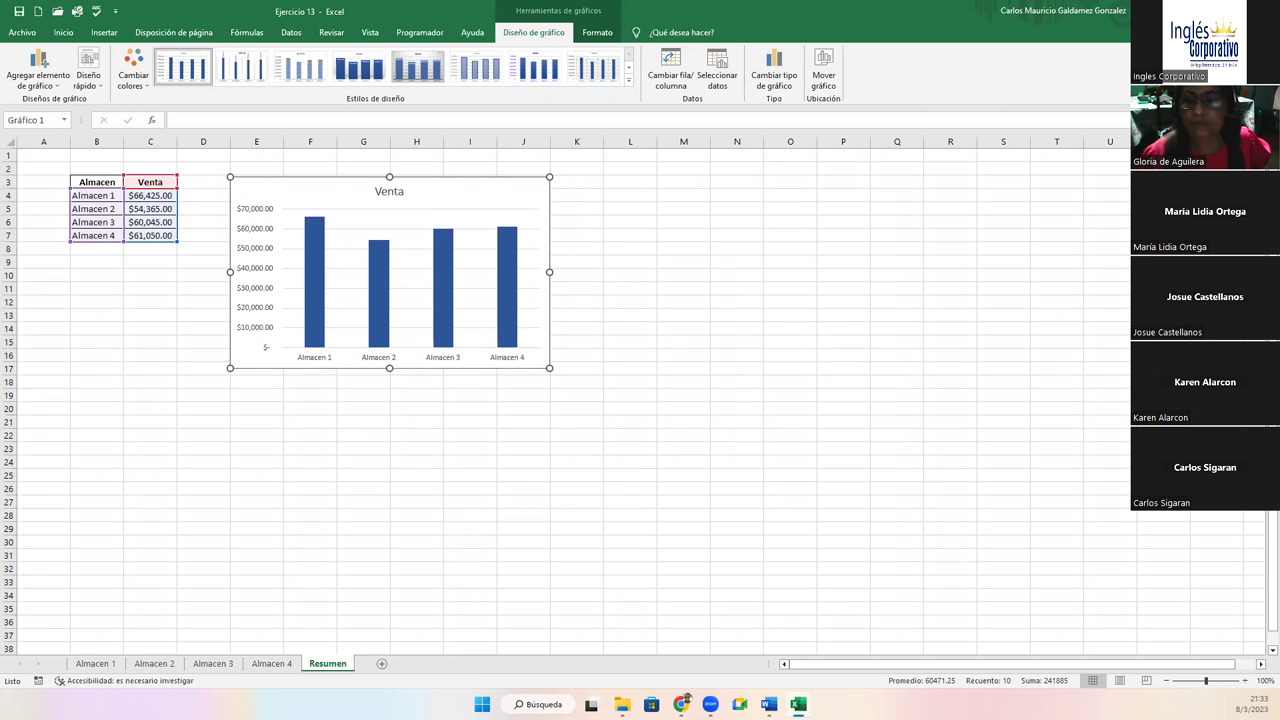
On Almacen 1, review the Total column and the Total row's monthly sums up to $66,425.00
click(98, 663)
drag(572, 174, 590, 294)
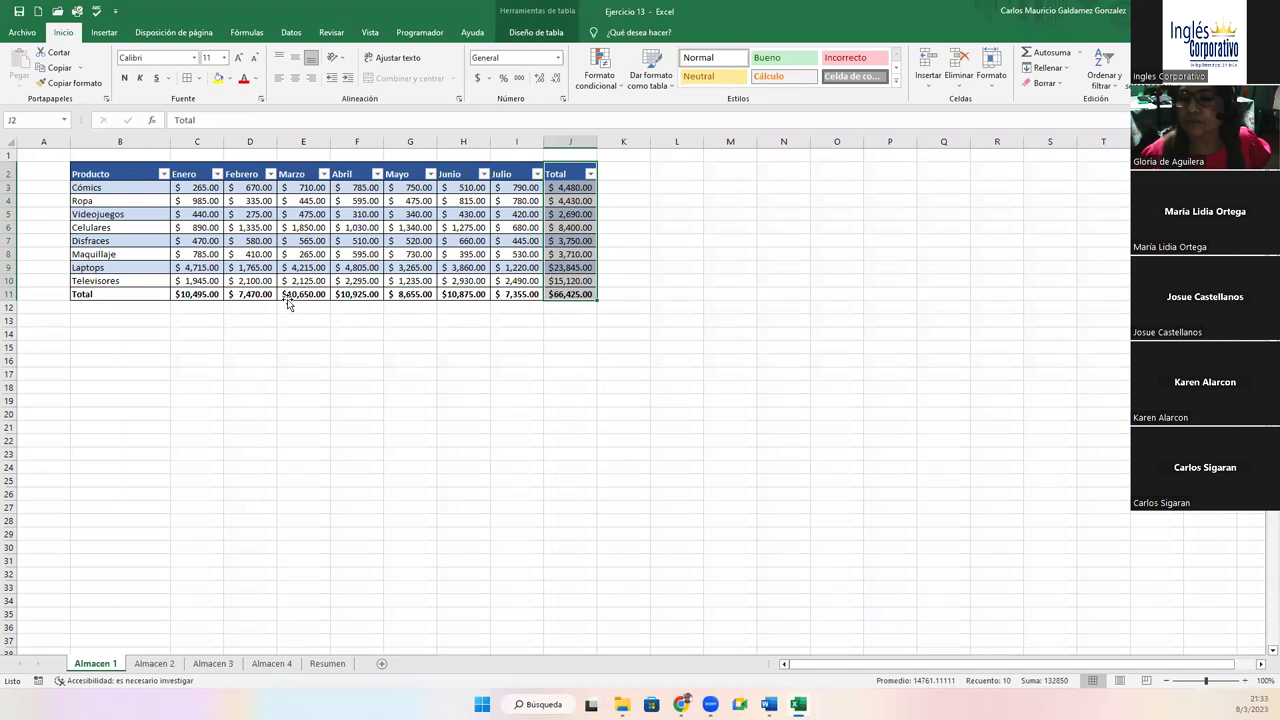
drag(196, 294, 575, 294)
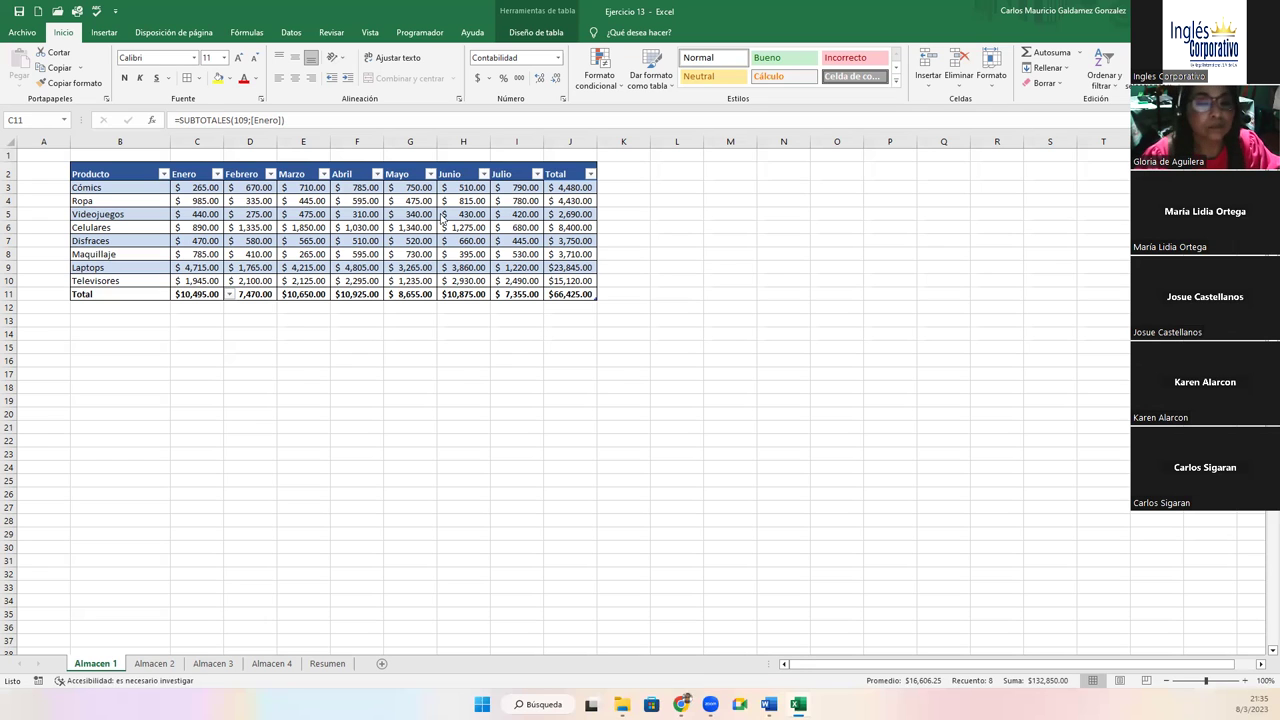
drag(556, 184, 569, 280)
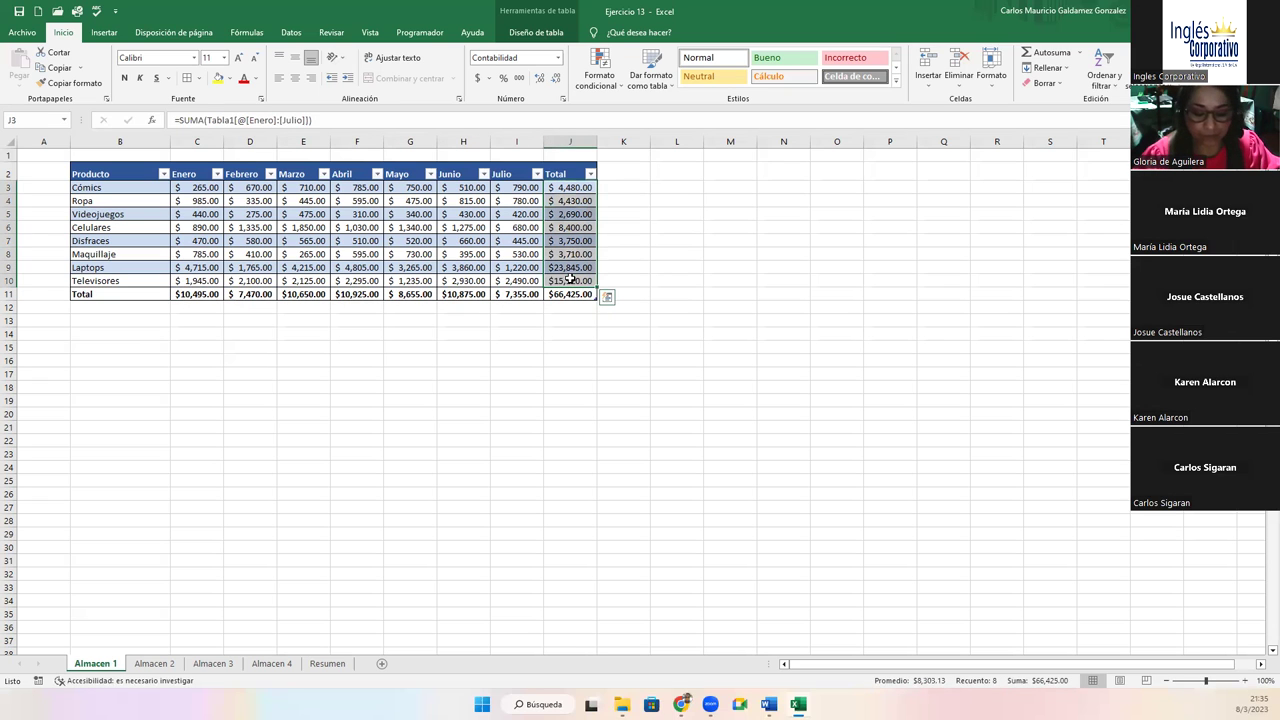
drag(212, 292, 551, 293)
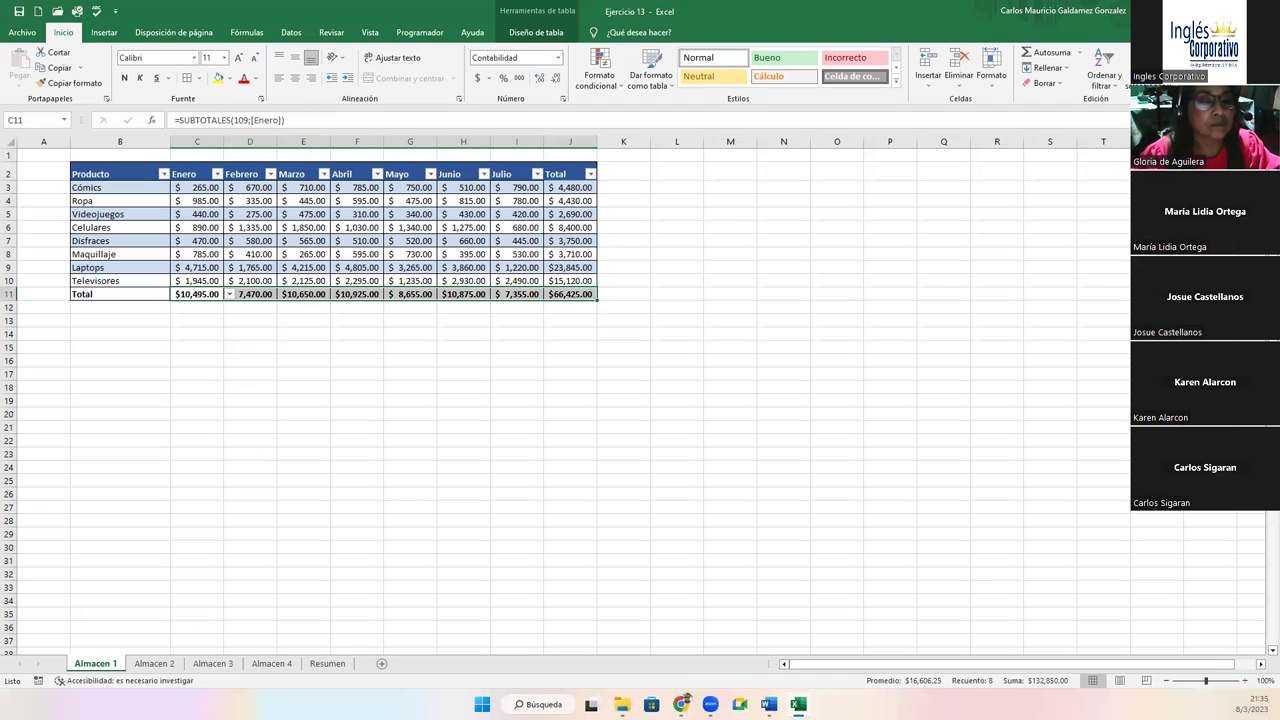
Move the chart further right, retitle it VENTAS TOTALES, and select the Almacen labels B3:B7
click(312, 668)
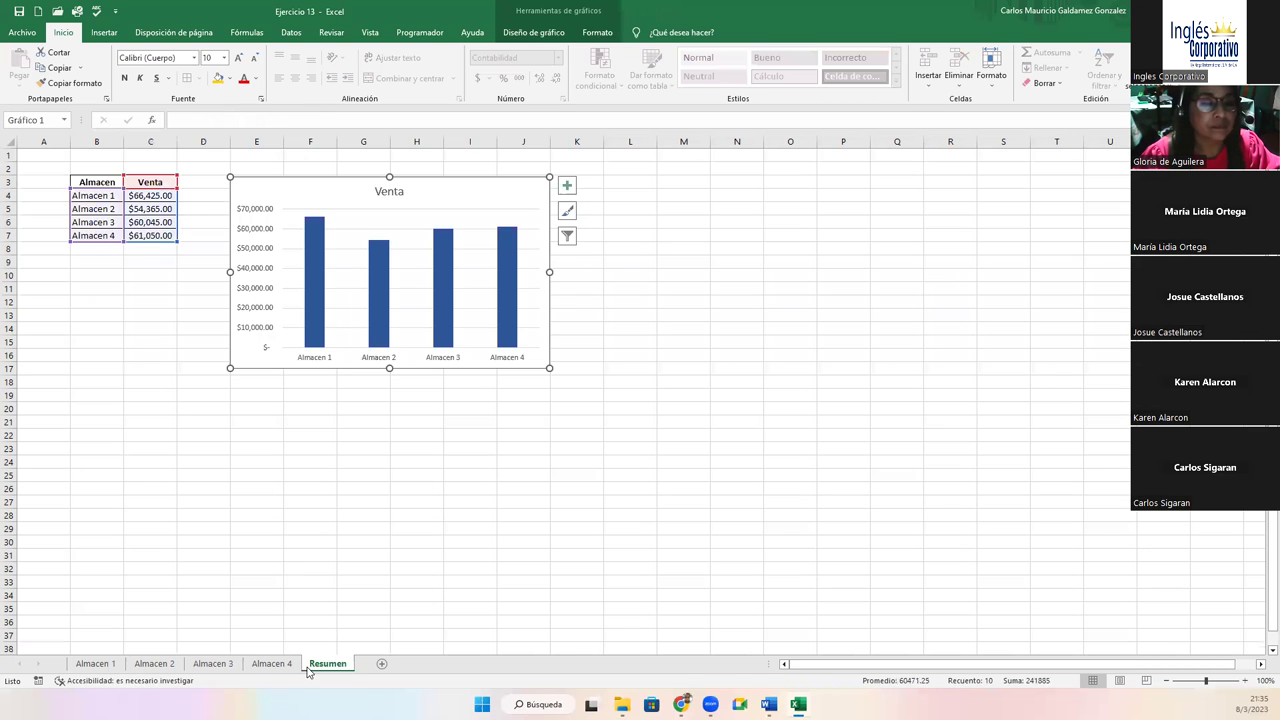
drag(474, 195, 580, 183)
double_click(510, 186)
double_click(509, 182)
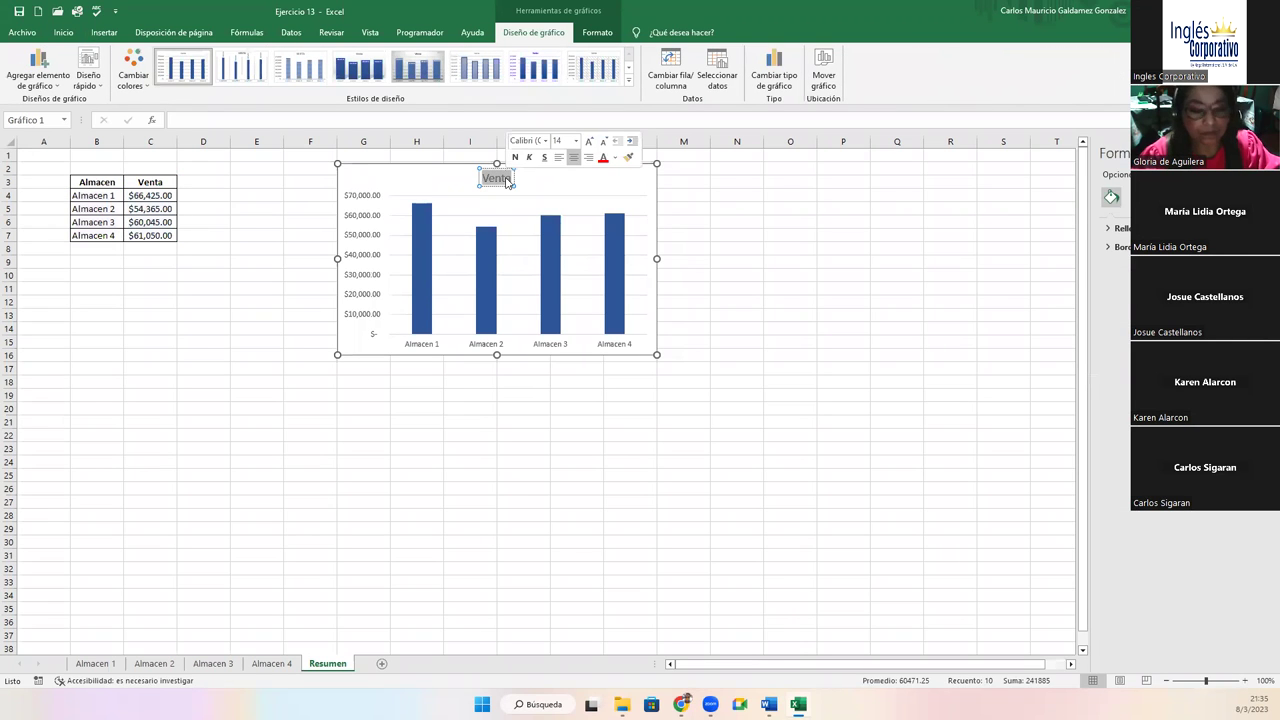
text(VENTAS TOTALES)
click(226, 286)
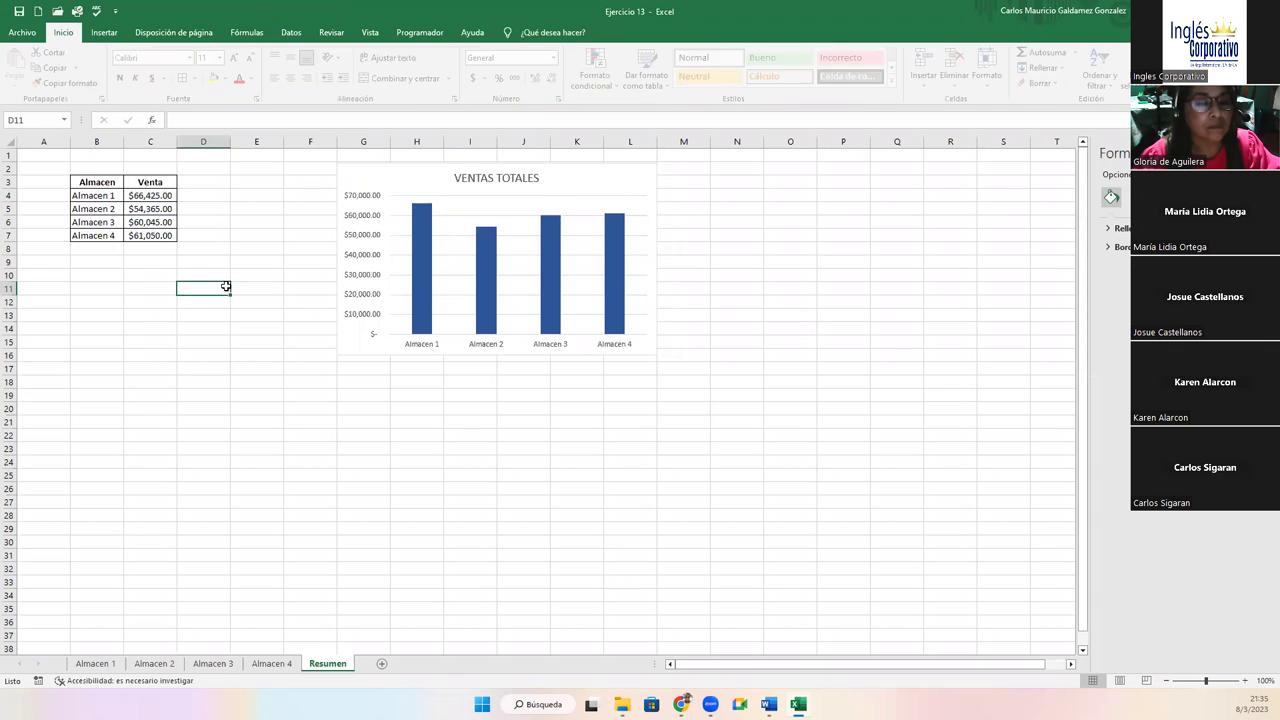
click(110, 398)
drag(94, 182, 105, 236)
Copy the Almacen header and warehouse names to B18
key(ctrl+c)
click(97, 381)
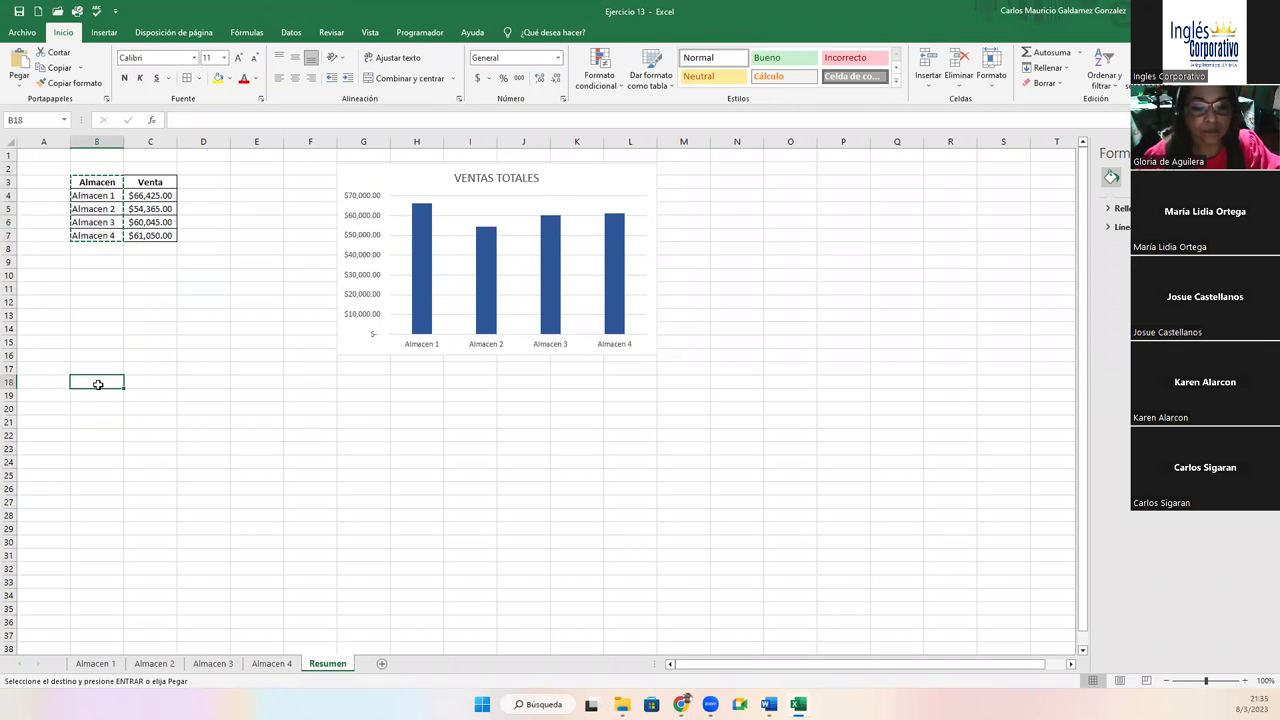
key(ctrl+v)
Enter month headers Enero and Febrero in C18:D18 and extend the series through Julio in I18
click(98, 667)
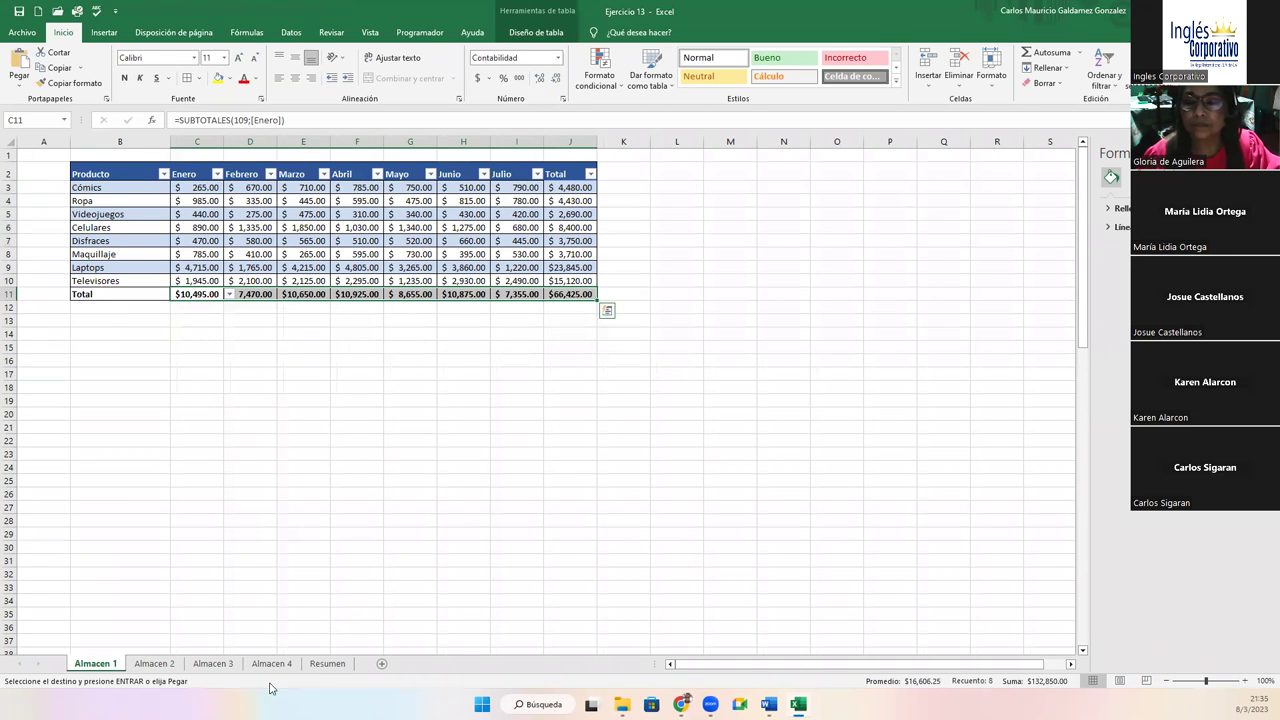
click(333, 665)
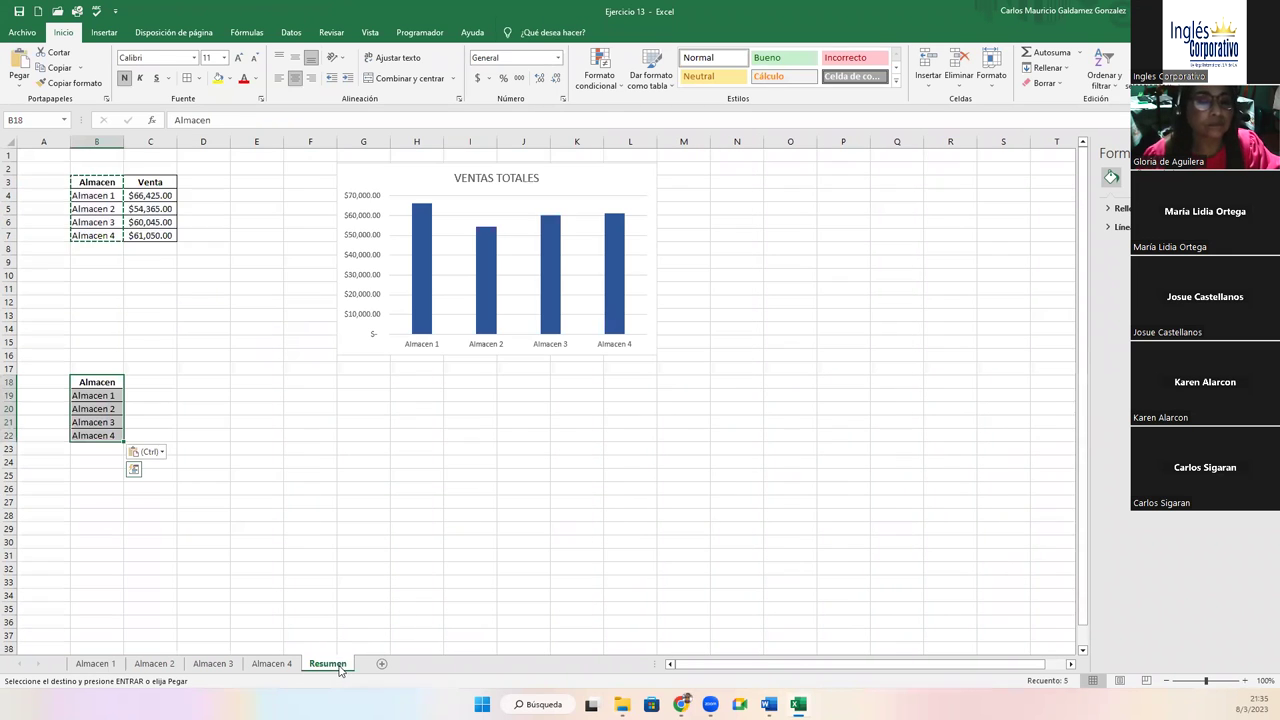
click(137, 381)
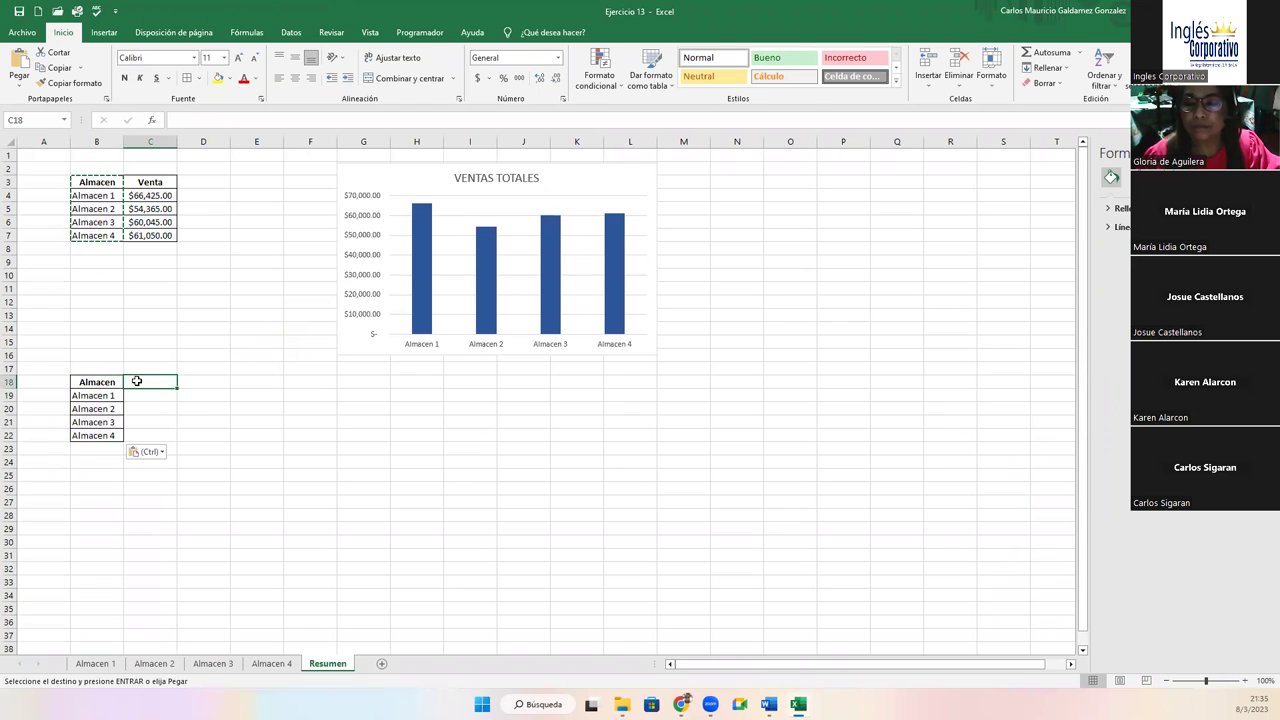
text(Enero)
key(Tab)
text(Febrero)
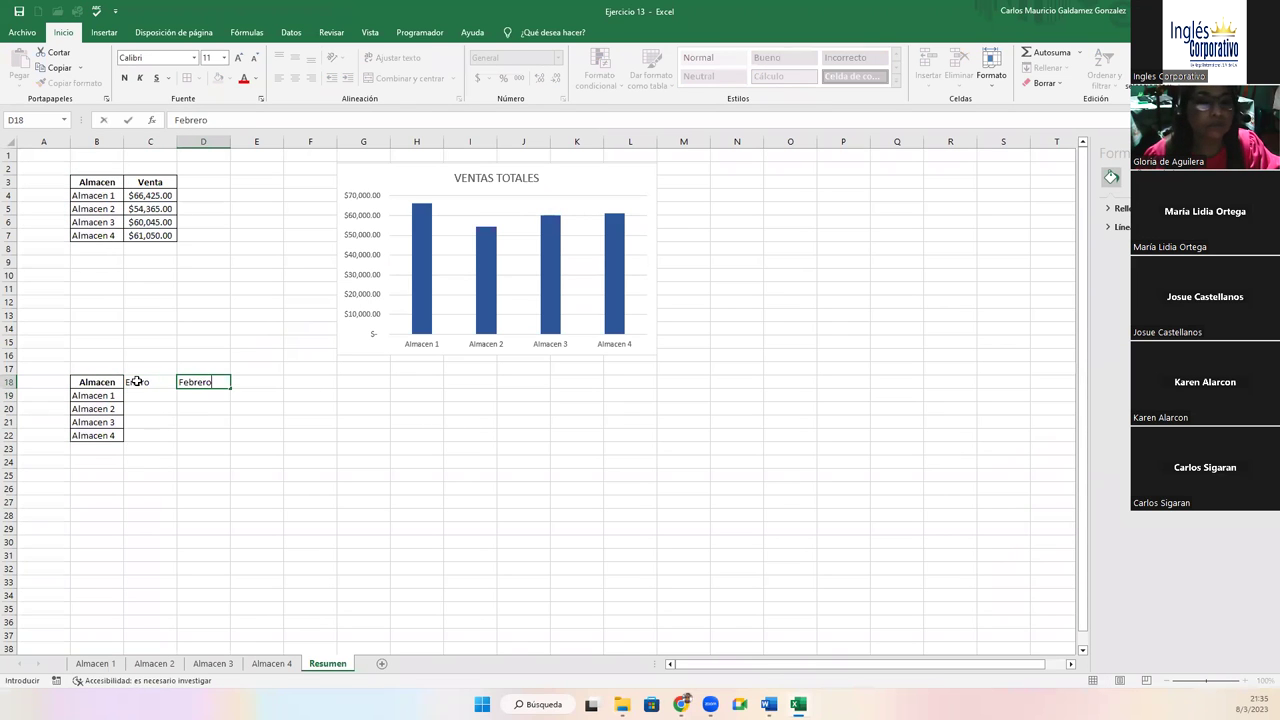
click(144, 383)
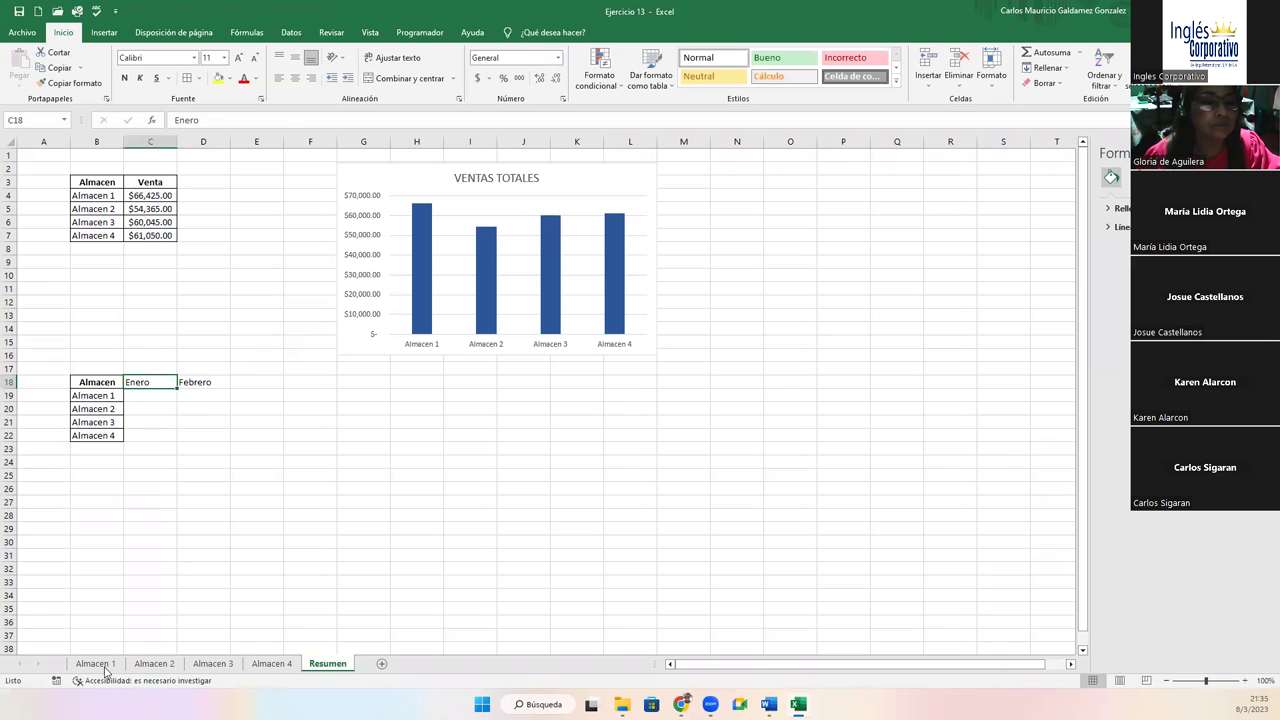
click(104, 665)
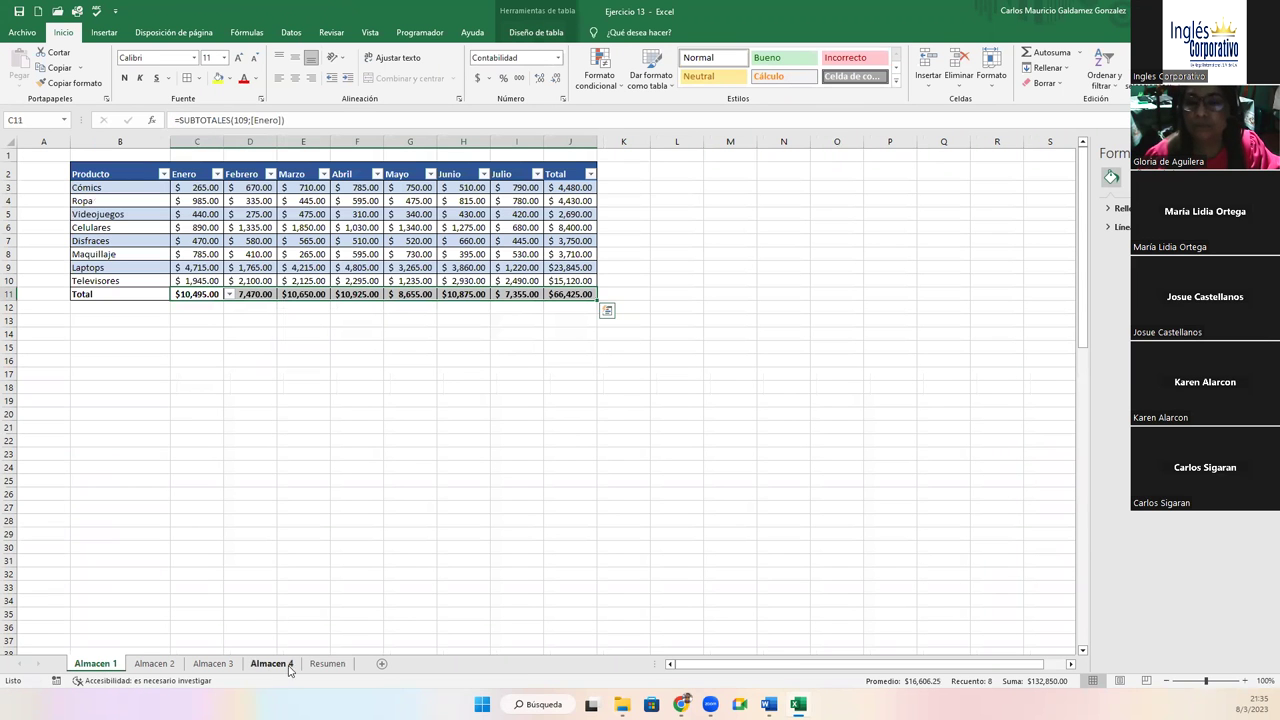
click(322, 665)
drag(158, 383, 482, 389)
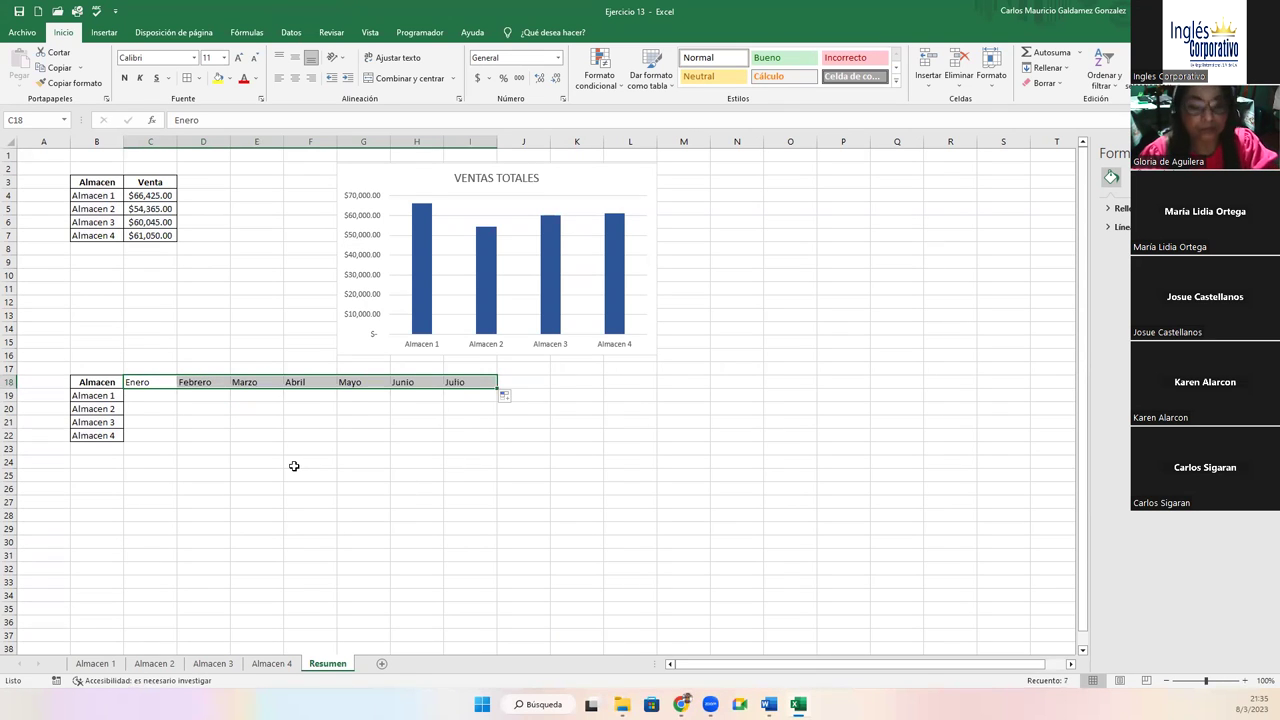
Link C19 to Almacen 1's Enero total in C11 and fill the formula across to Julio
click(143, 397)
text(=)
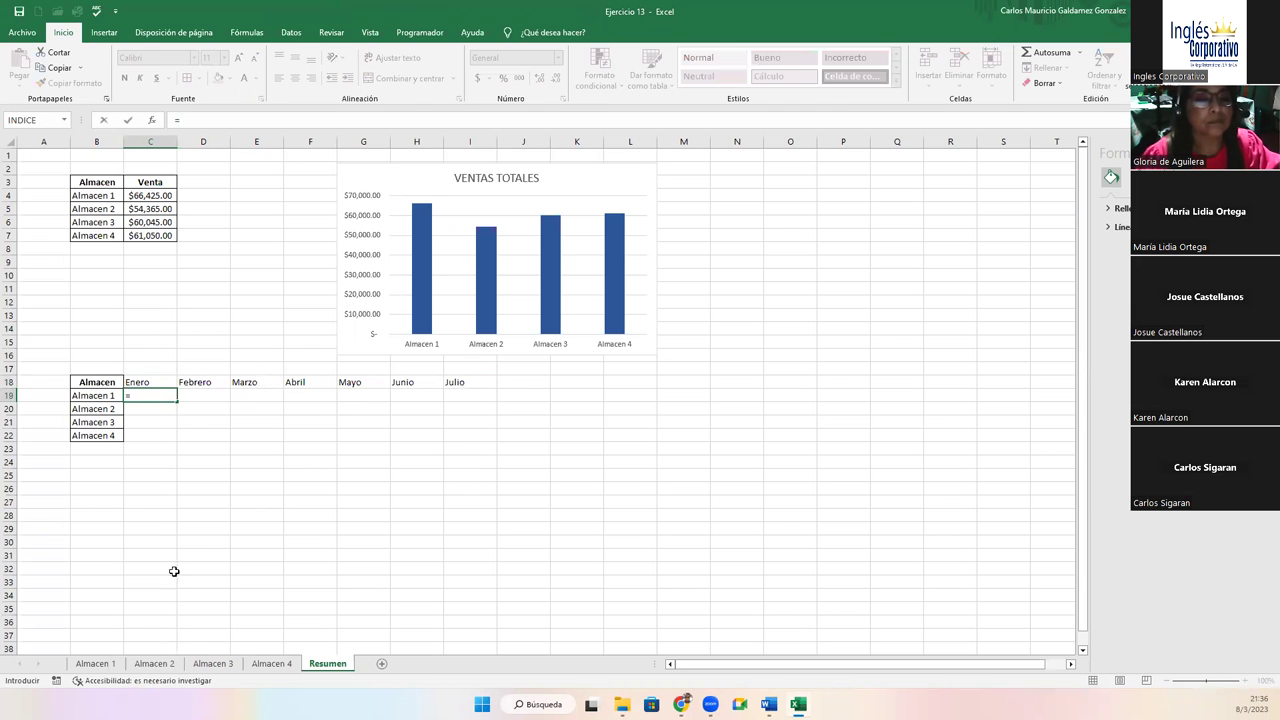
click(95, 663)
click(190, 293)
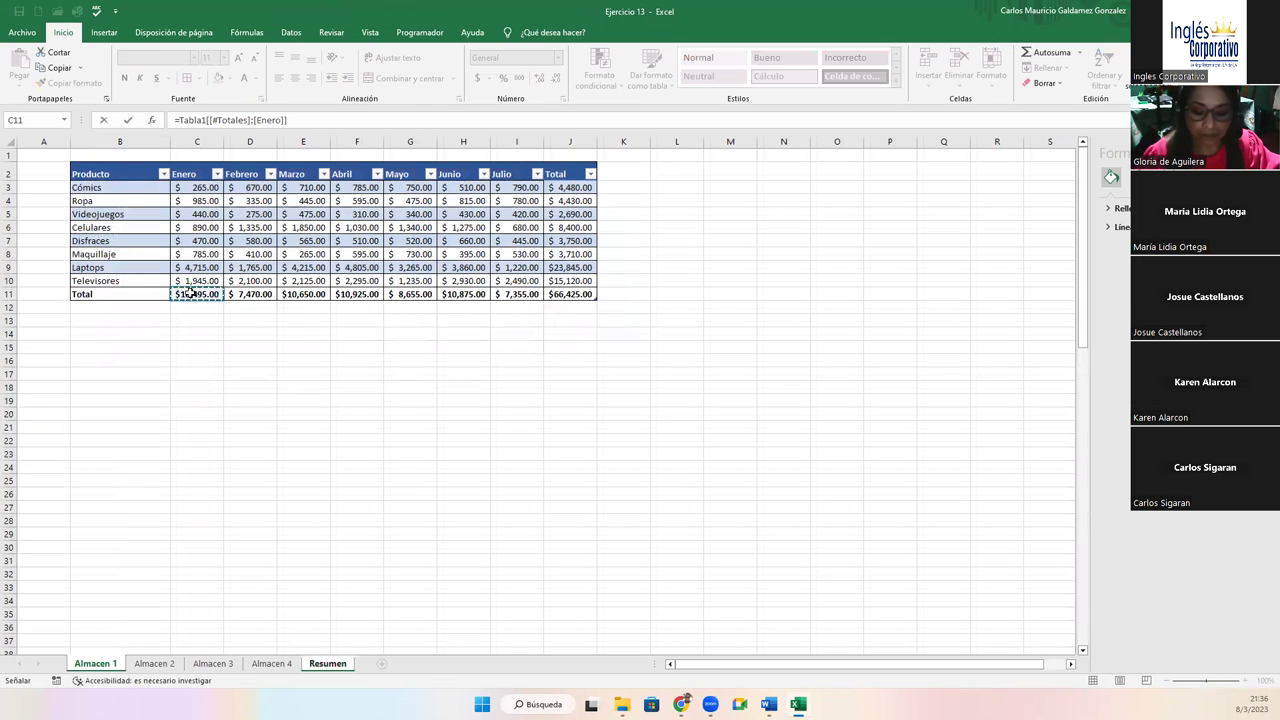
key(Return)
click(158, 396)
drag(177, 401, 477, 397)
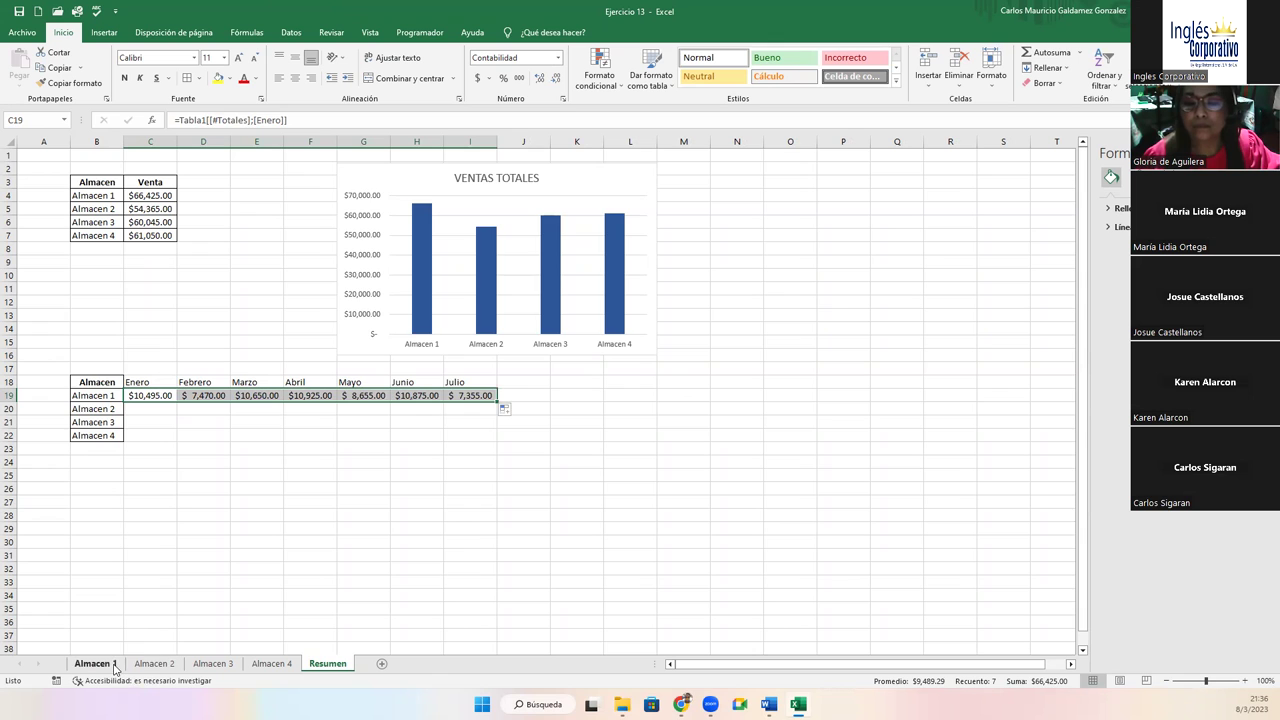
click(114, 666)
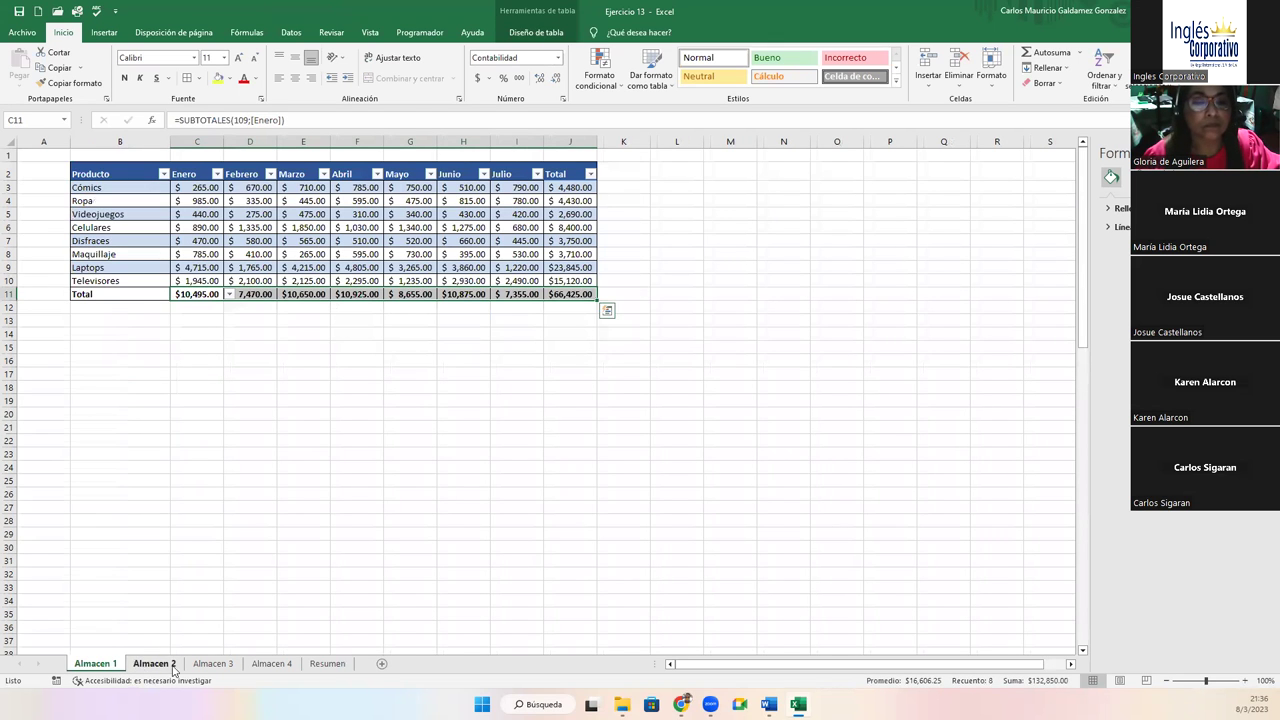
click(325, 664)
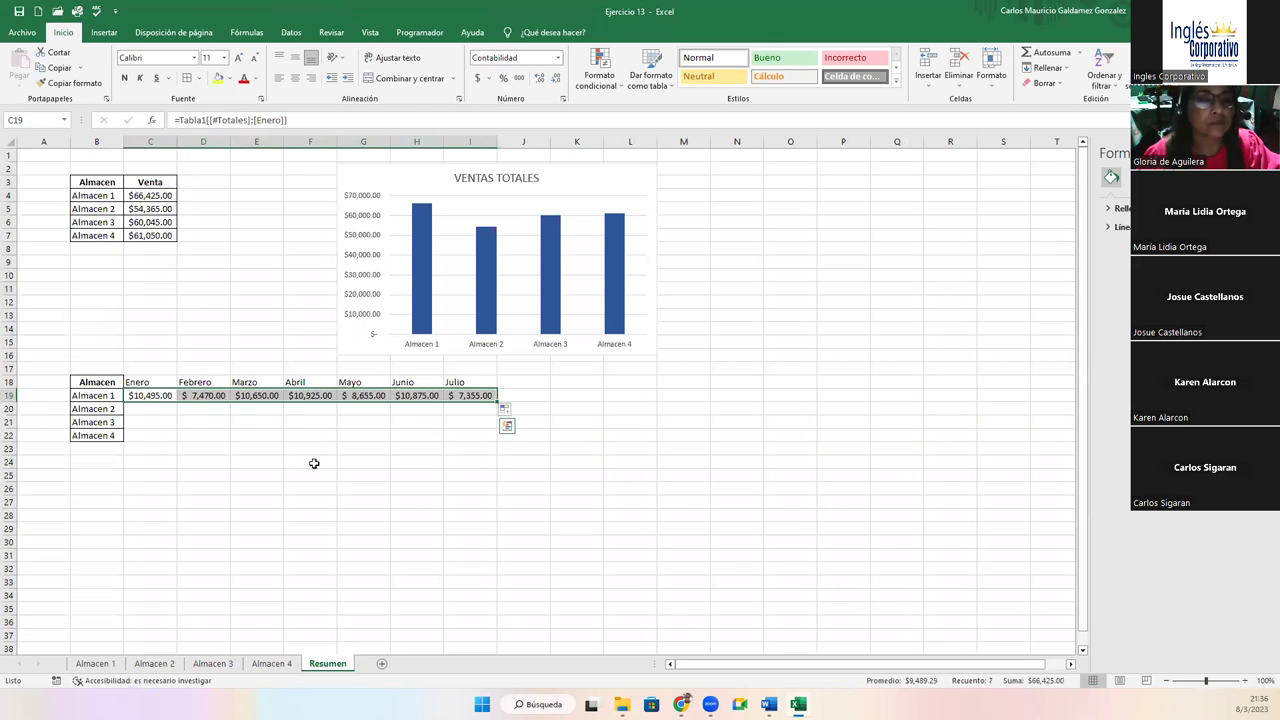
Link C20 to Almacen 2's Enero total in C11 and fill it across to Julio
click(136, 407)
text(=)
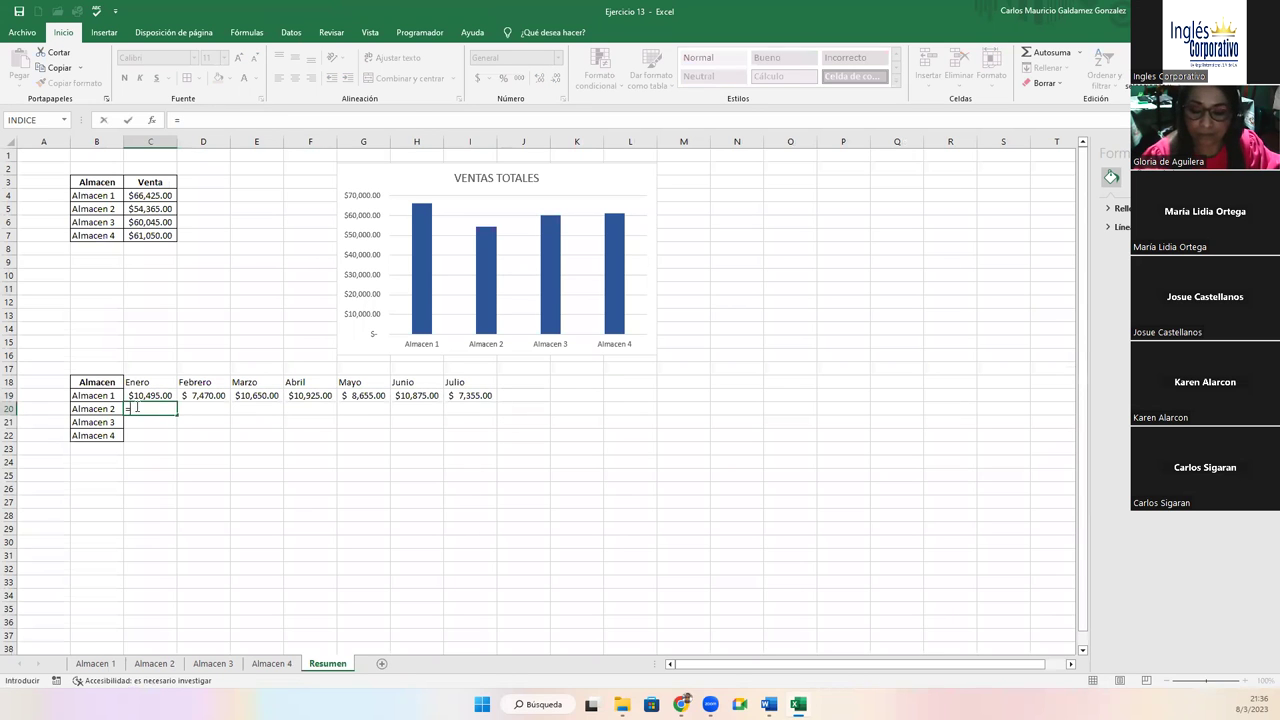
click(154, 664)
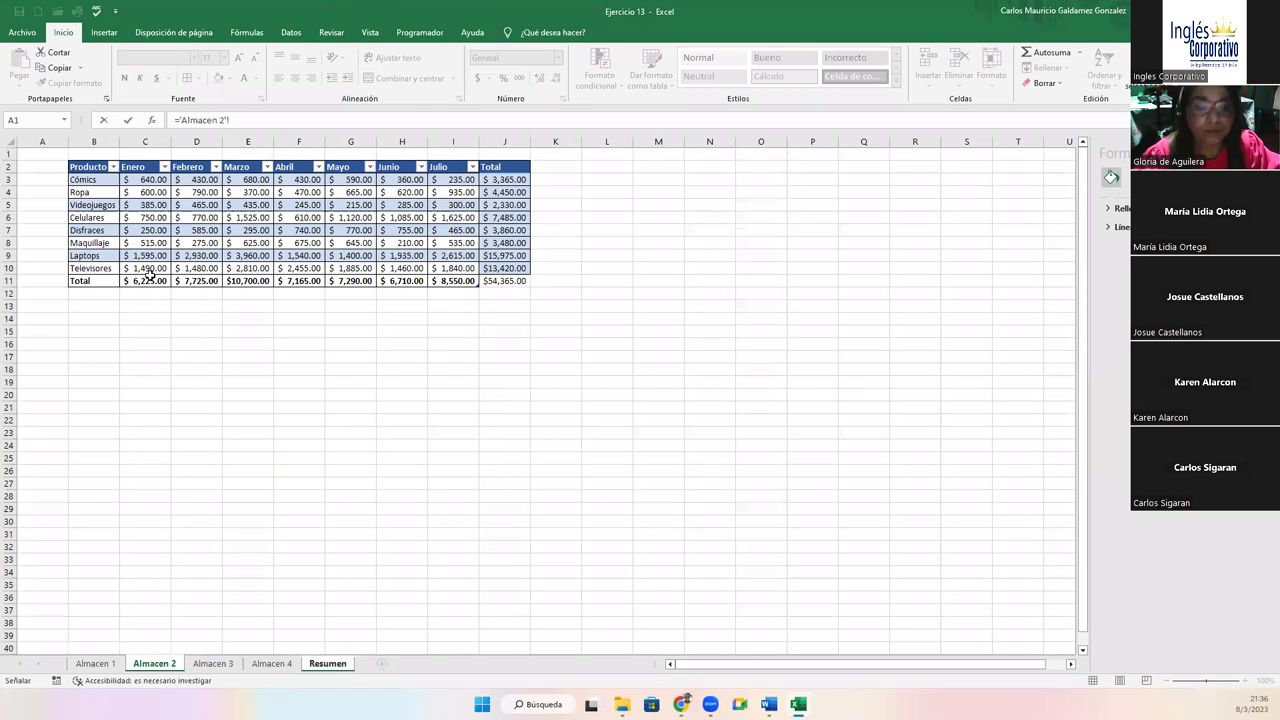
click(147, 281)
key(Return)
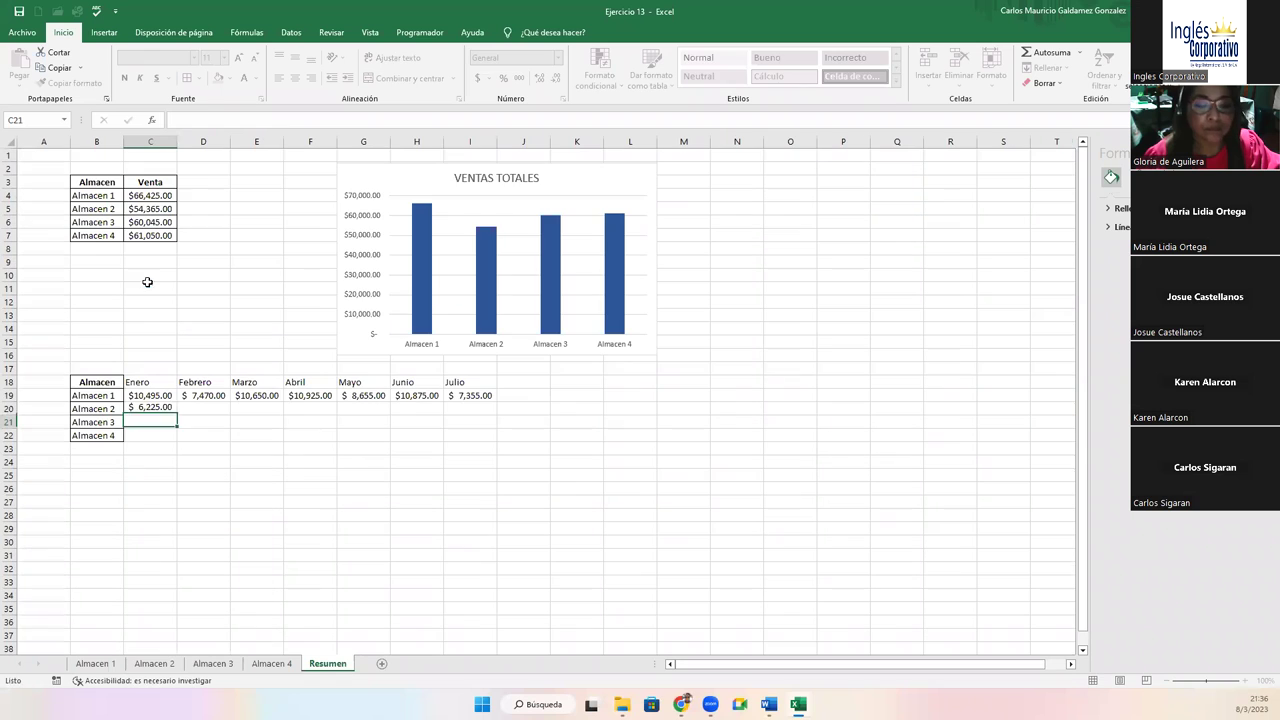
drag(174, 415, 494, 410)
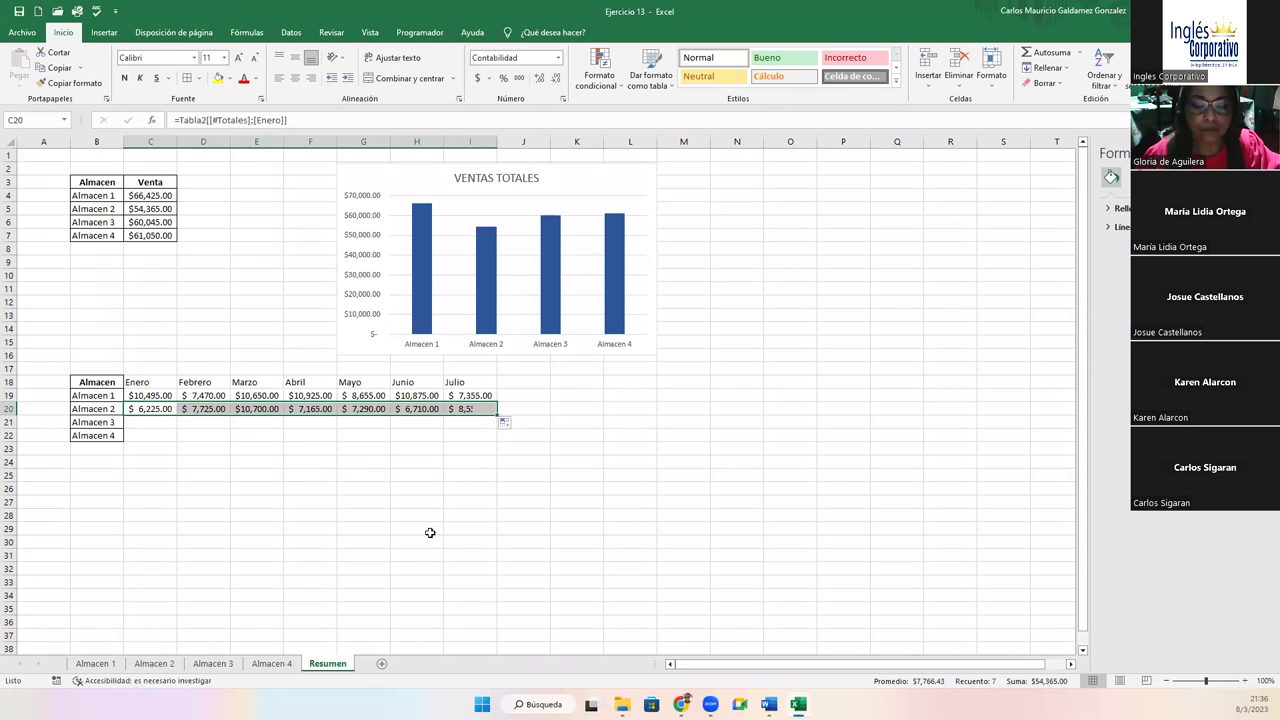
click(155, 664)
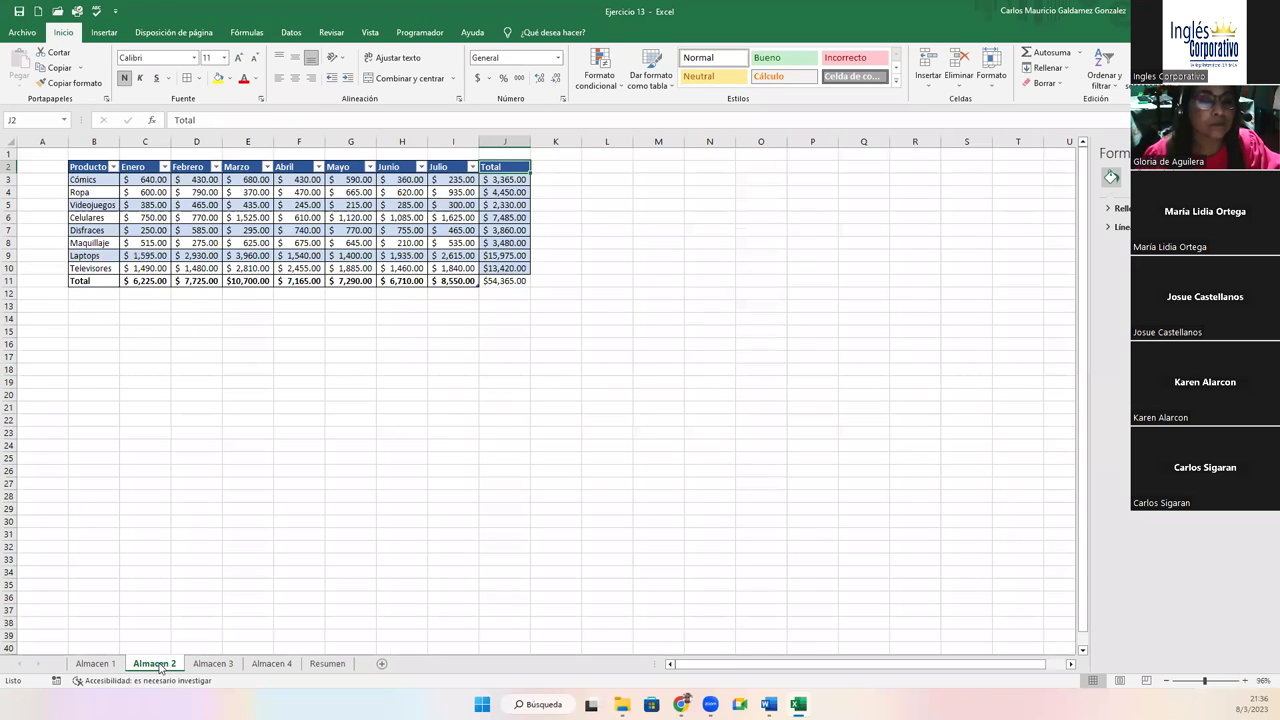
click(327, 664)
Link C21 to Almacen 3's Enero total in C11 and fill it across to Julio
click(160, 423)
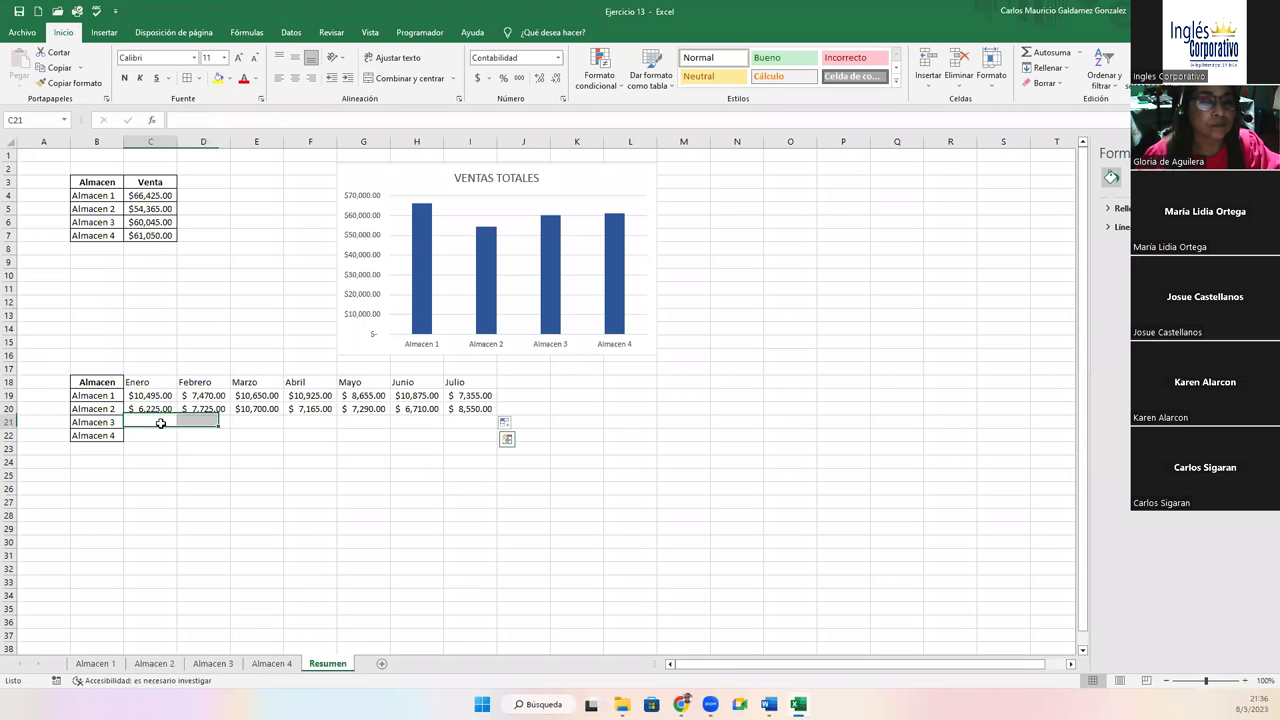
text(=)
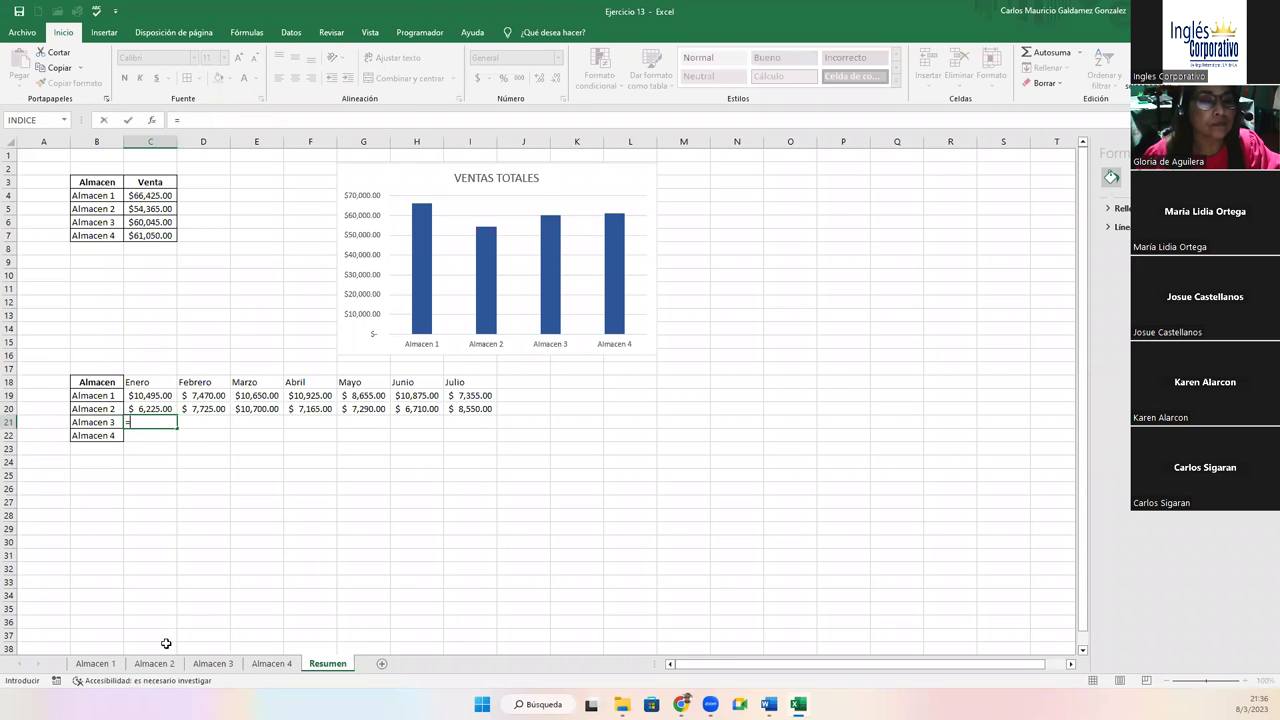
click(196, 666)
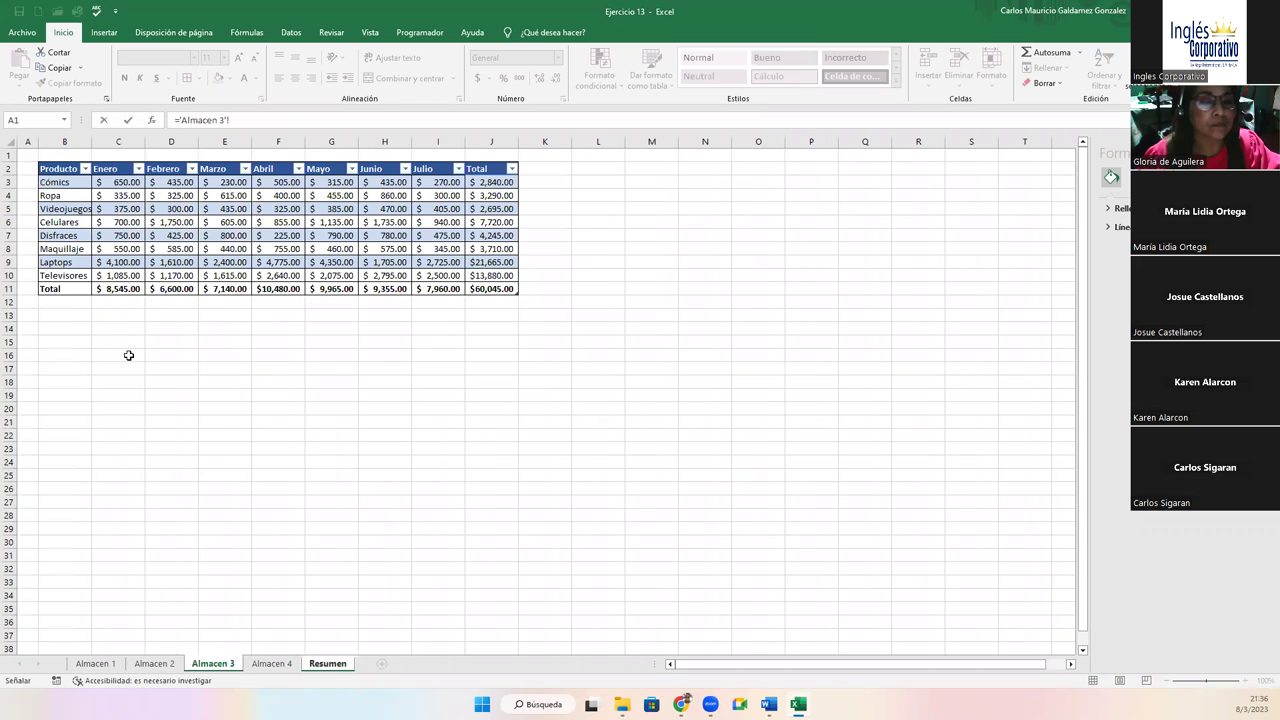
click(131, 292)
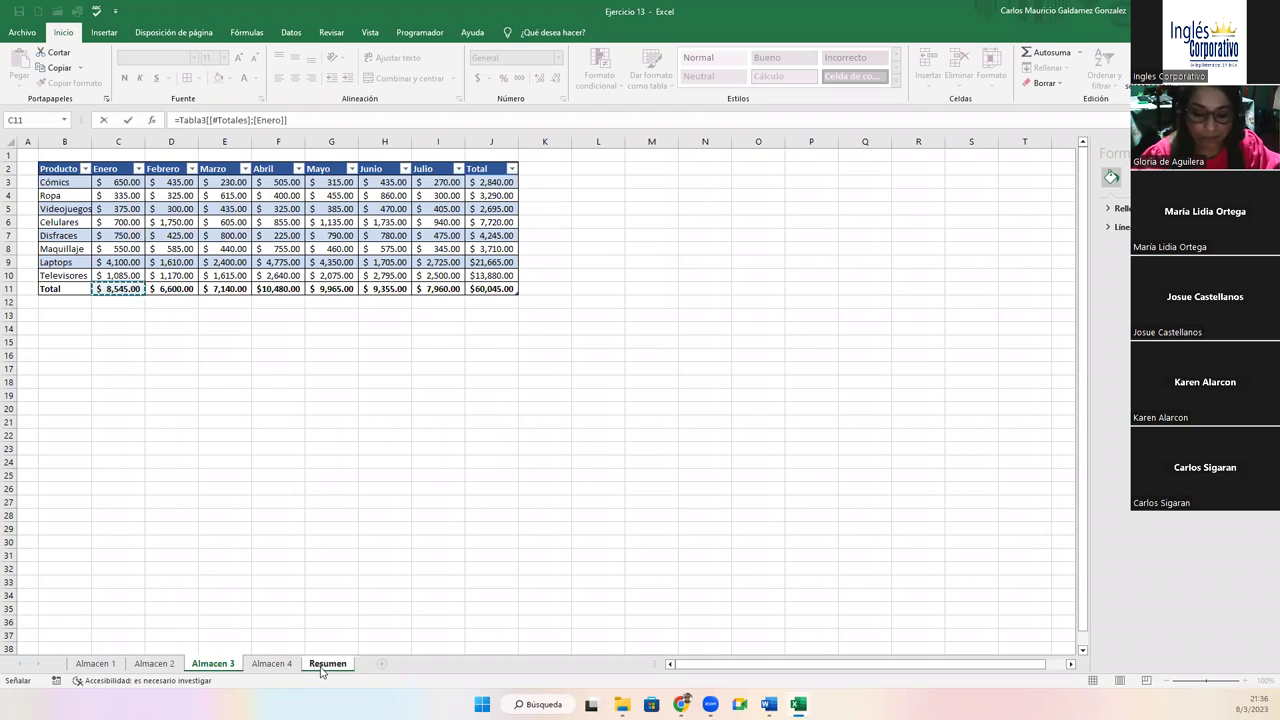
click(323, 665)
key(Return)
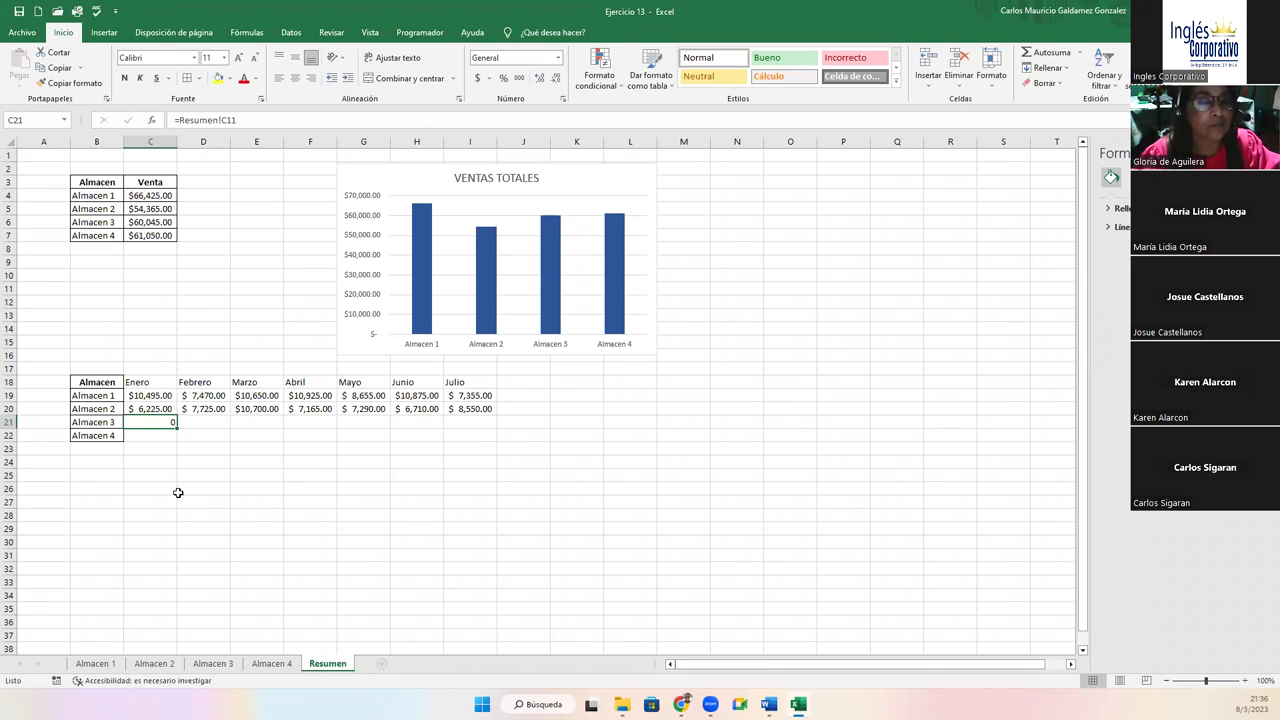
text(=)
click(213, 663)
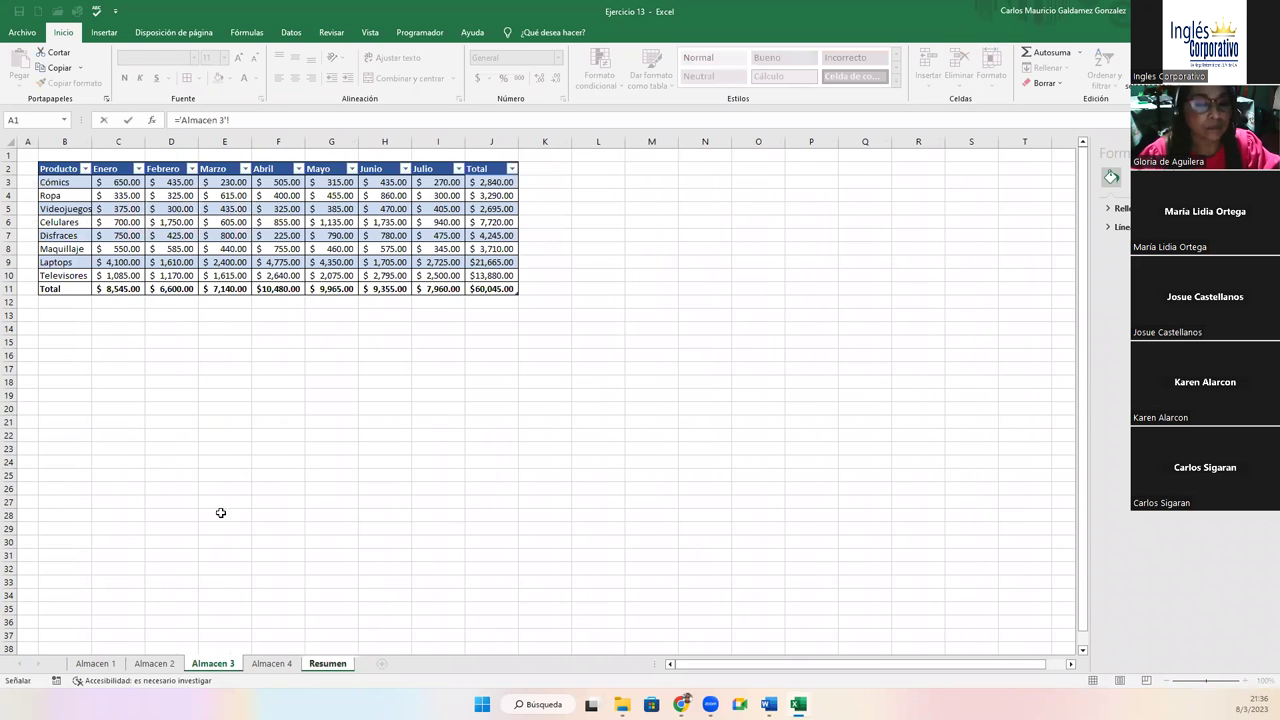
click(120, 287)
key(Return)
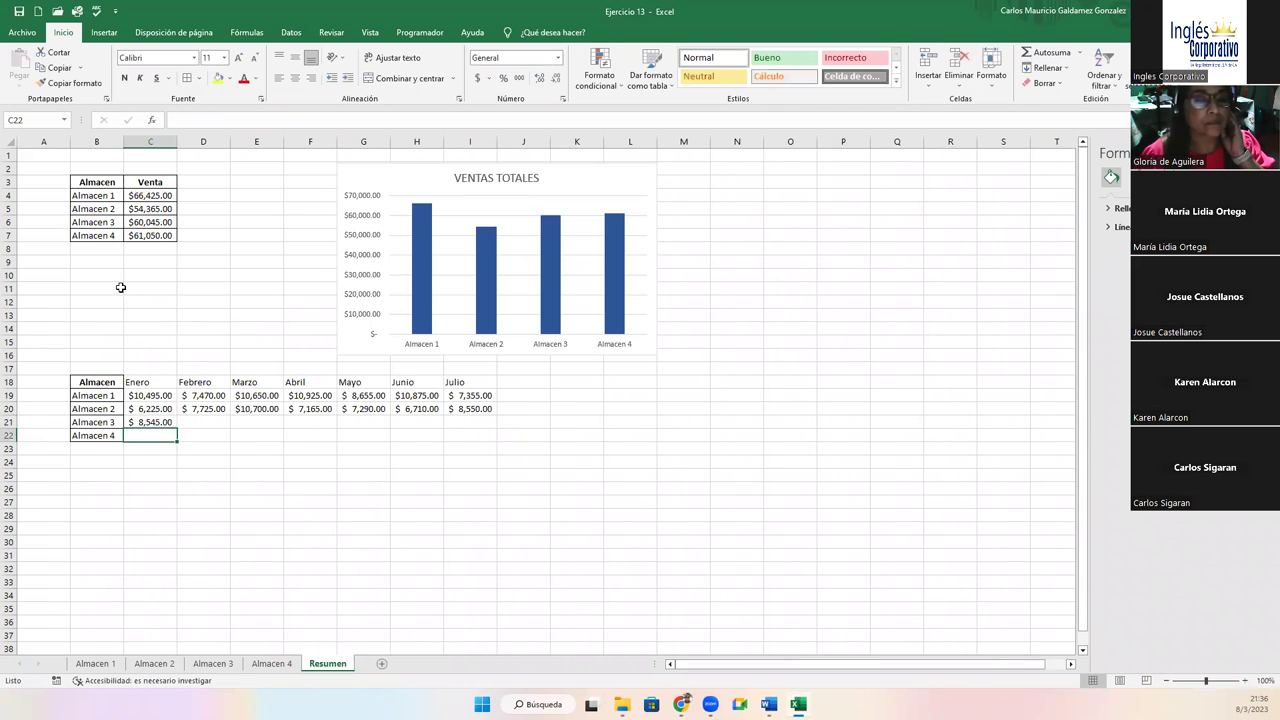
click(158, 422)
drag(177, 428, 475, 428)
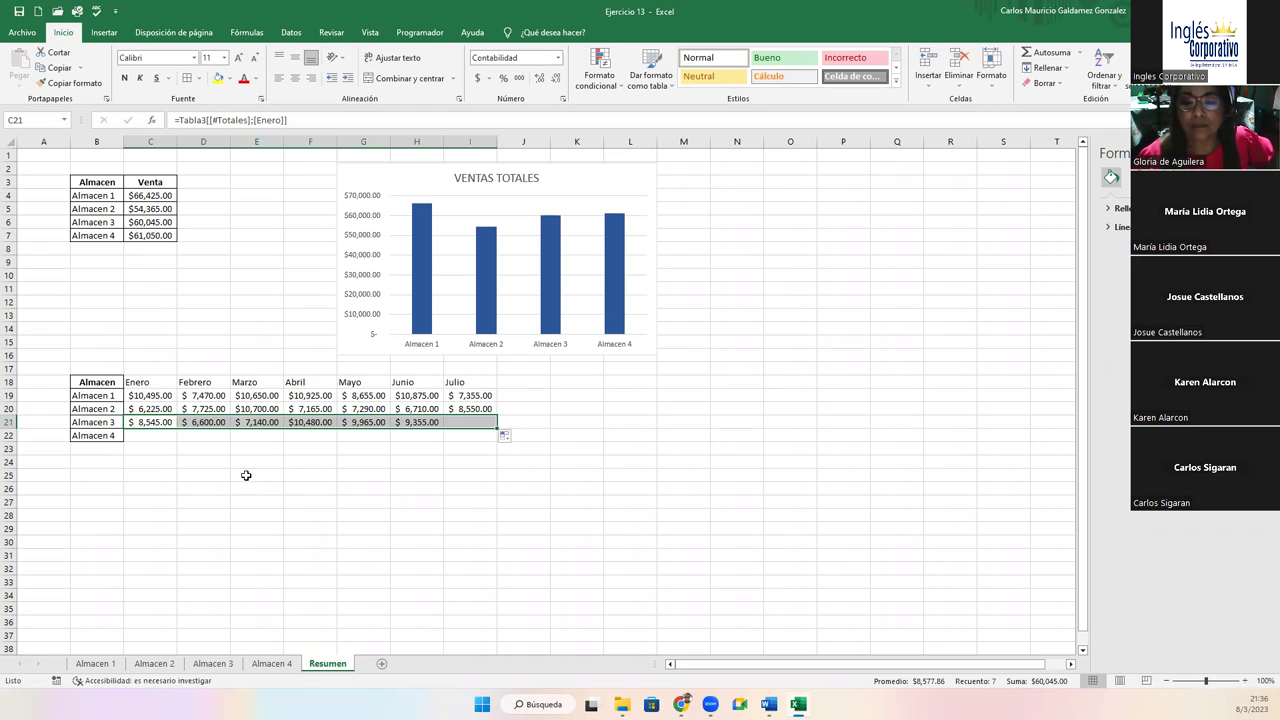
Link C22 to Almacen 4's Enero total in C11 and fill it across to Julio
click(150, 437)
text(=)
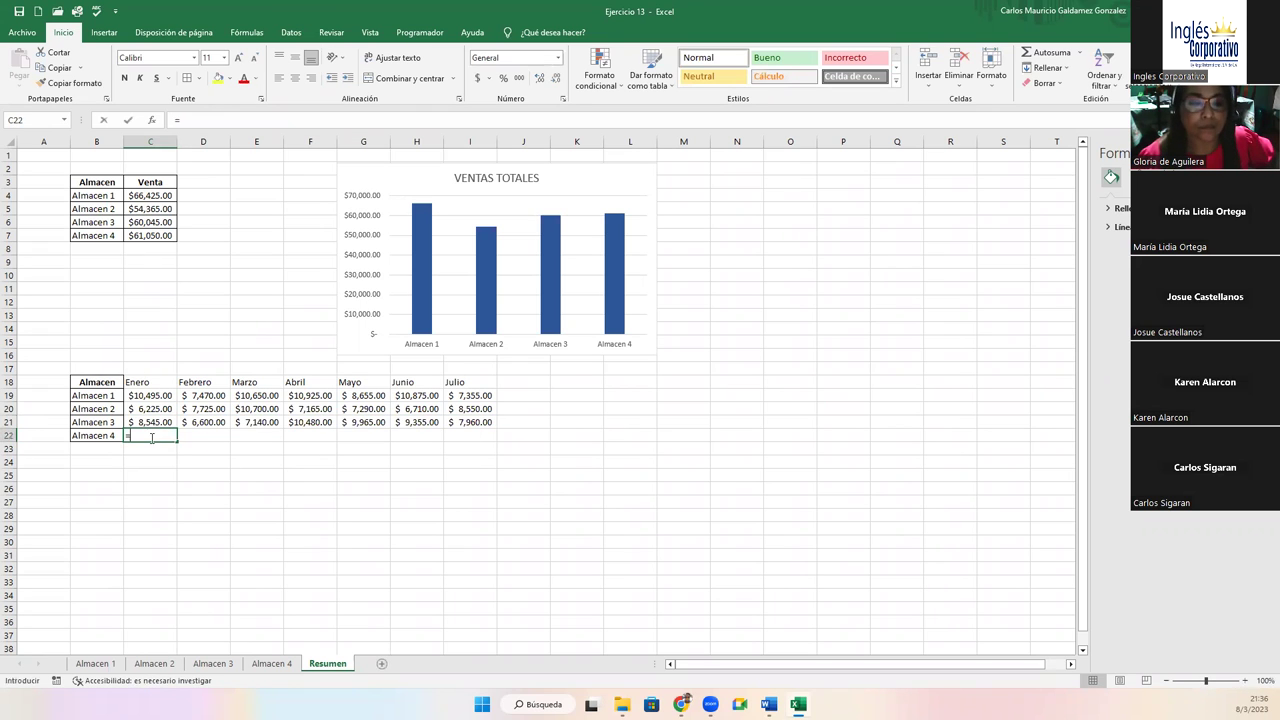
click(271, 663)
click(140, 288)
key(Return)
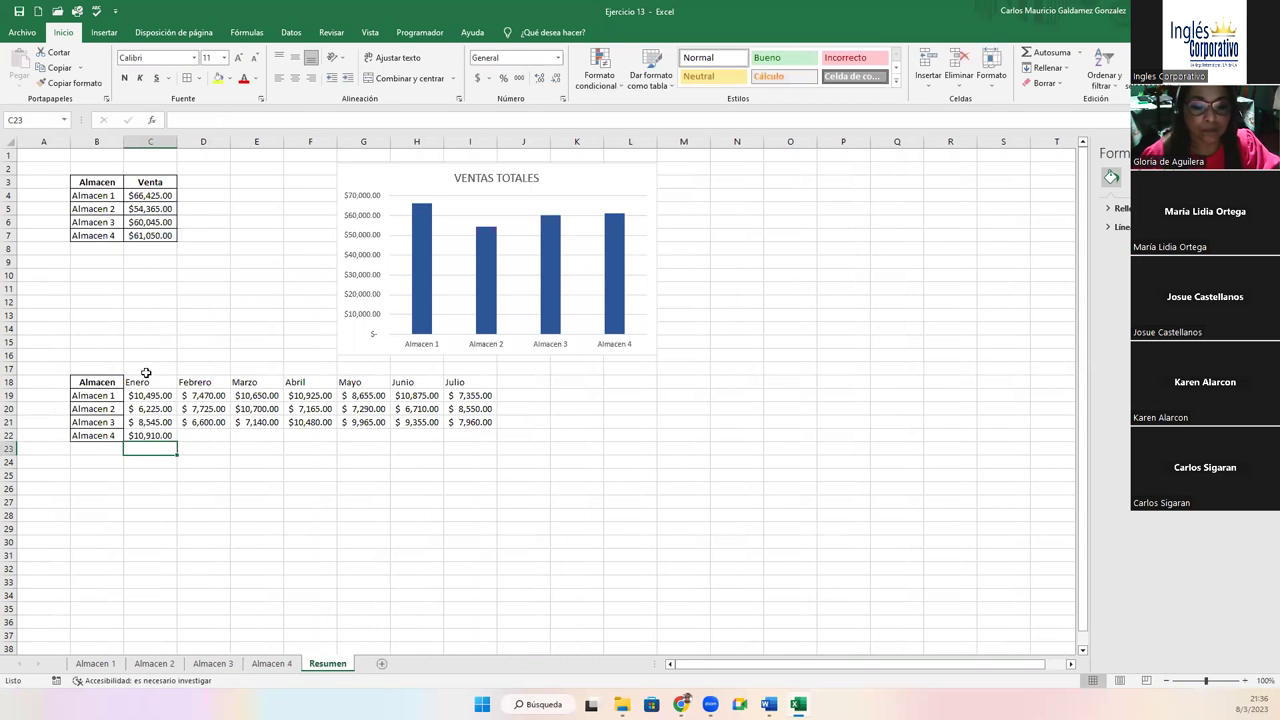
click(162, 436)
drag(178, 437, 495, 437)
Add borders to the whole monthly table and move it down to start at B20
drag(120, 380, 490, 438)
click(184, 80)
drag(183, 376, 188, 403)
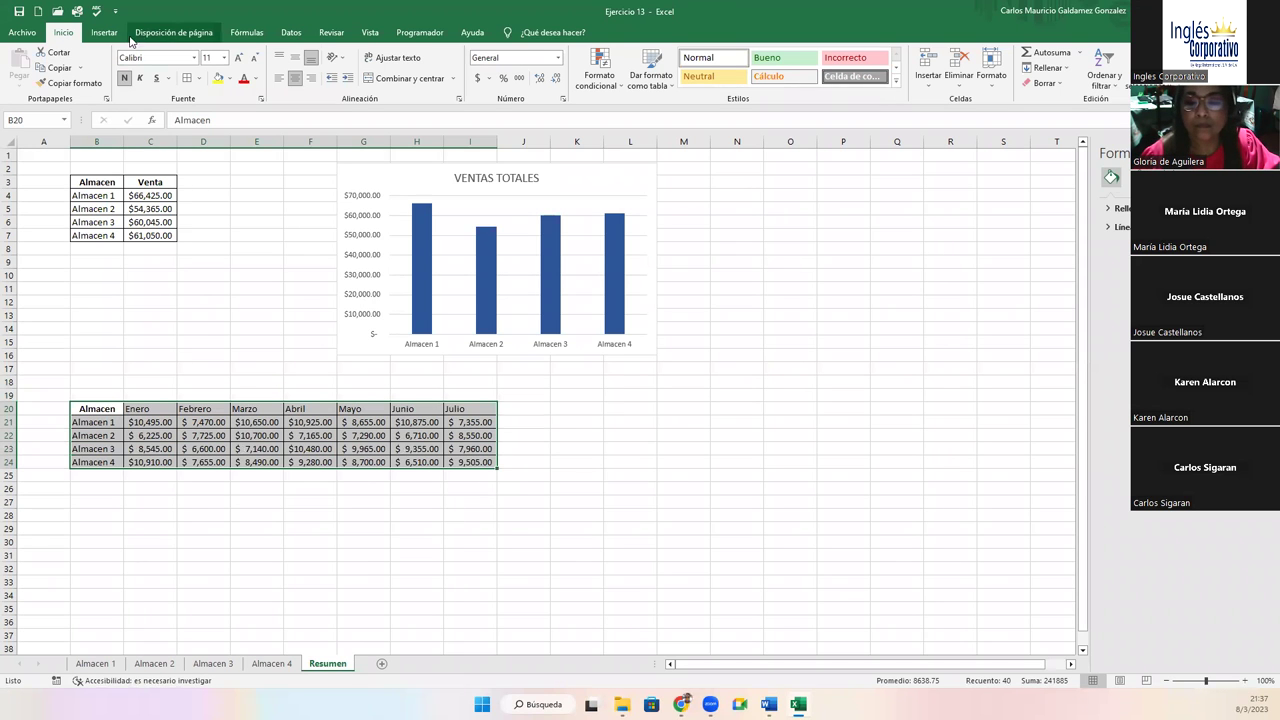
Convert the VENTAS TOTALES chart to a 3D pie with a percentage-label style, then select B20:I24
click(421, 183)
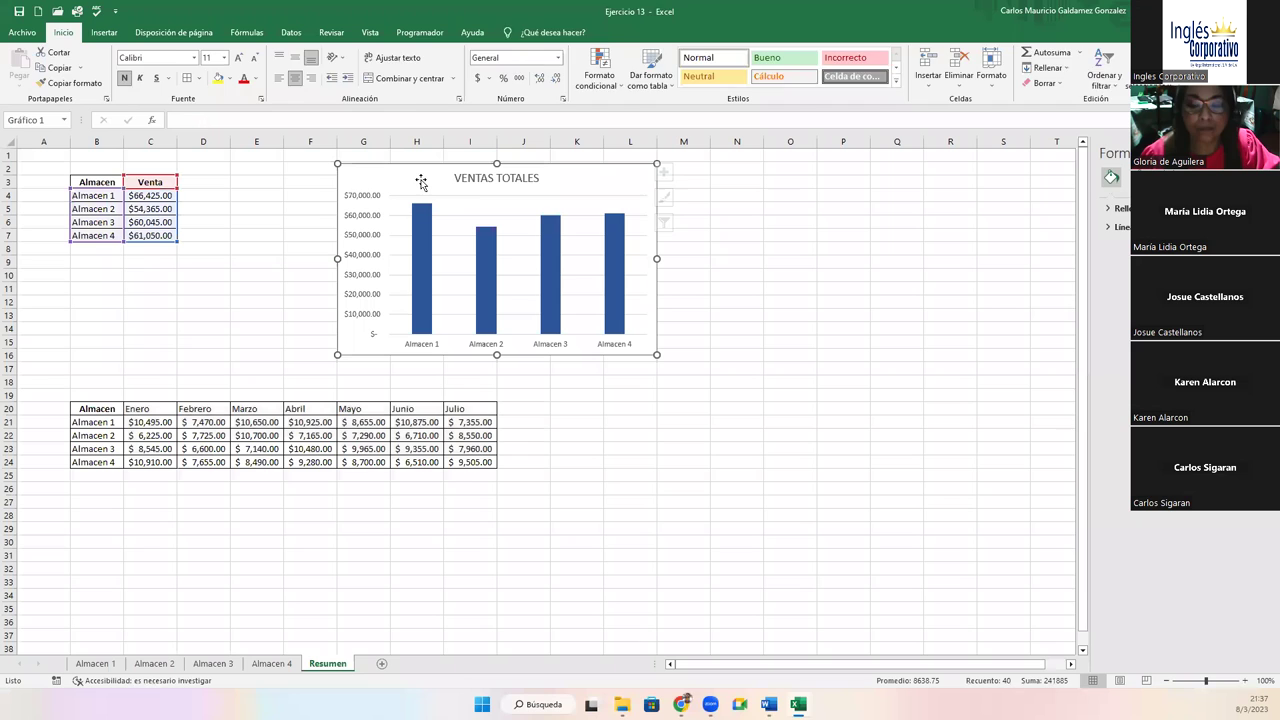
click(717, 76)
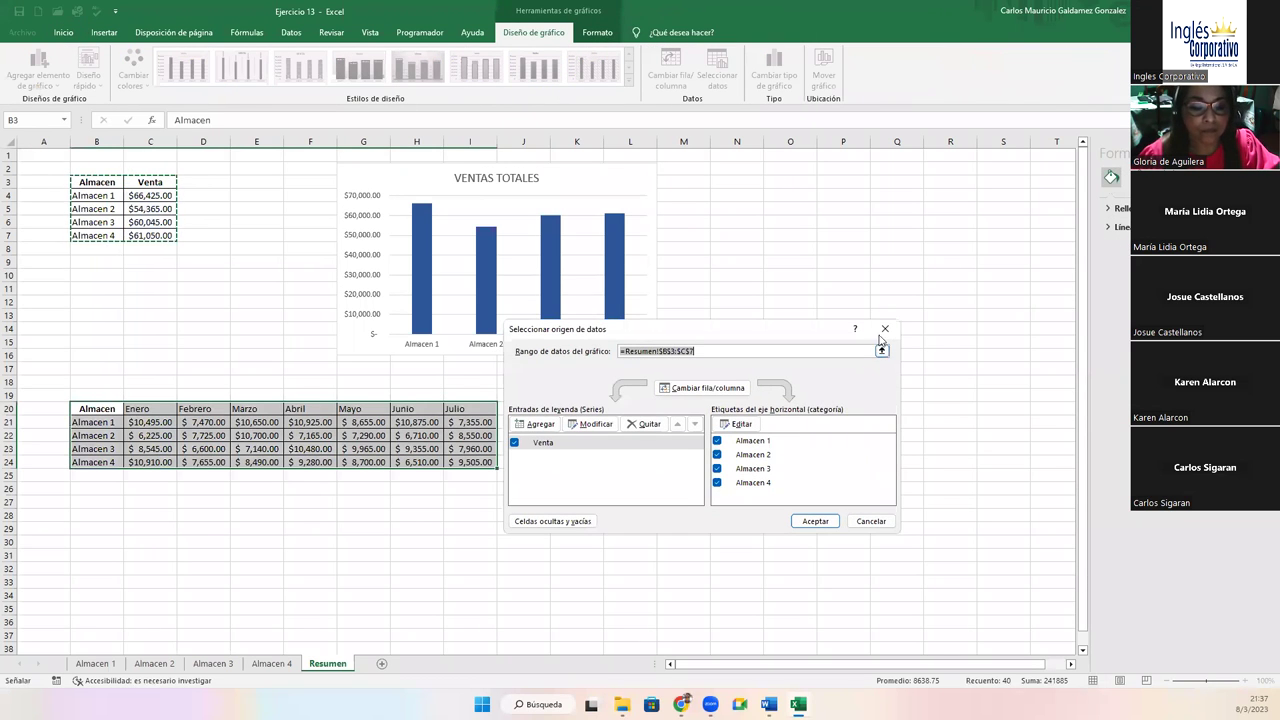
click(884, 329)
click(774, 78)
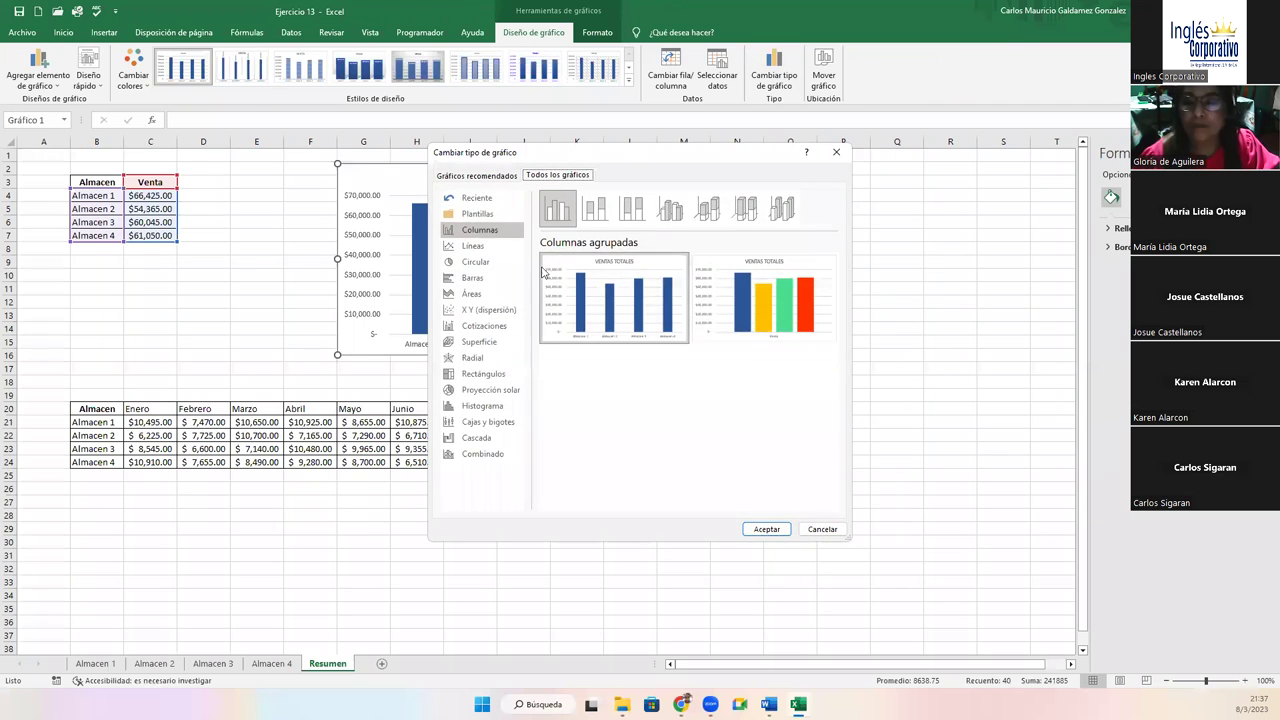
click(475, 261)
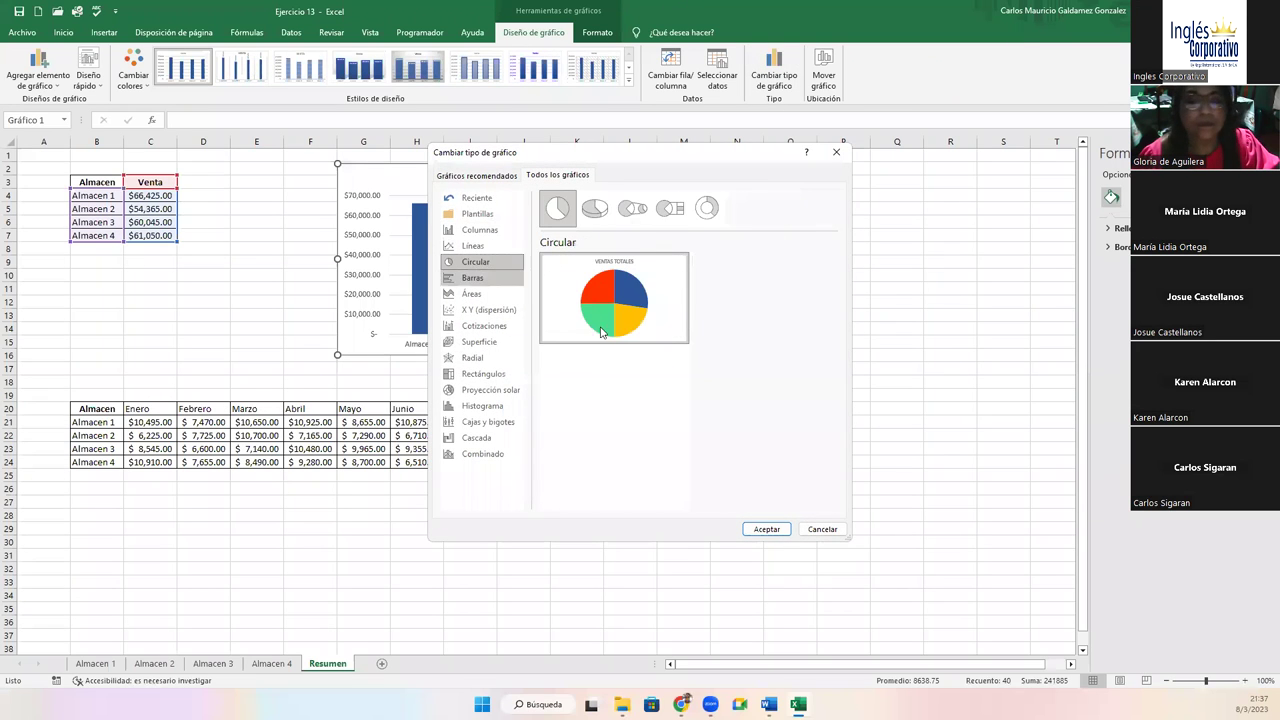
click(600, 212)
click(766, 529)
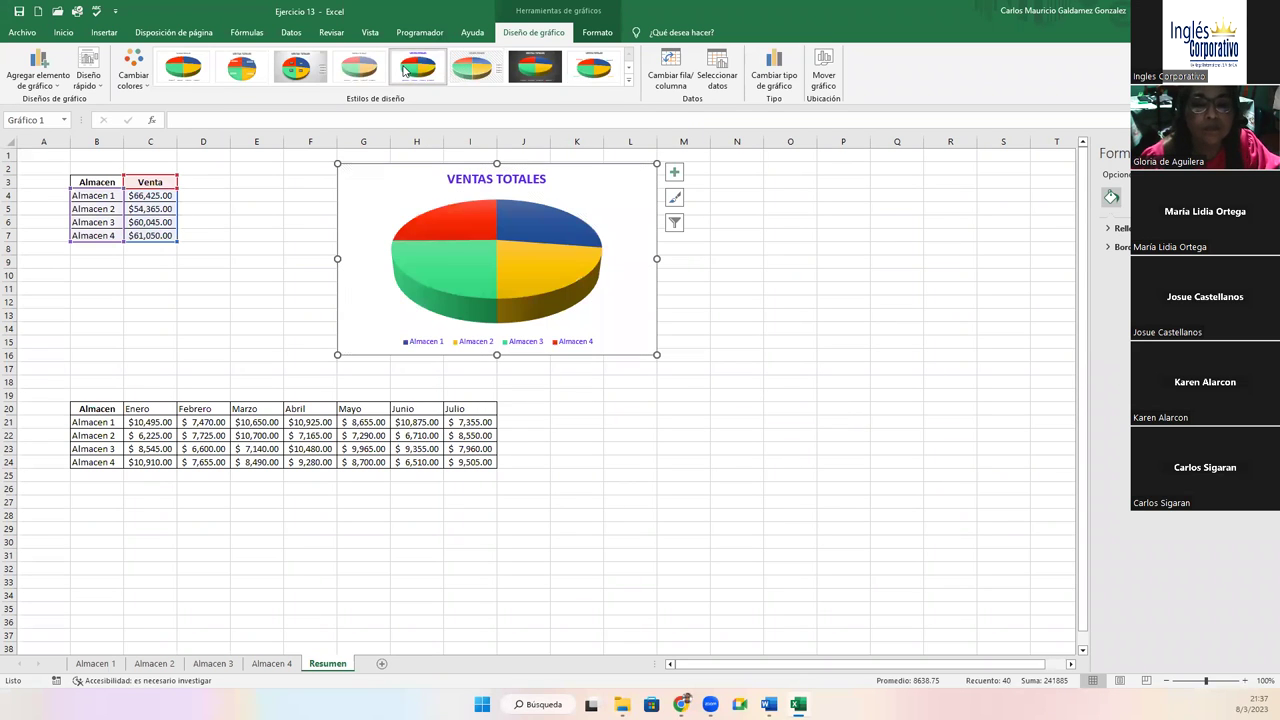
click(295, 79)
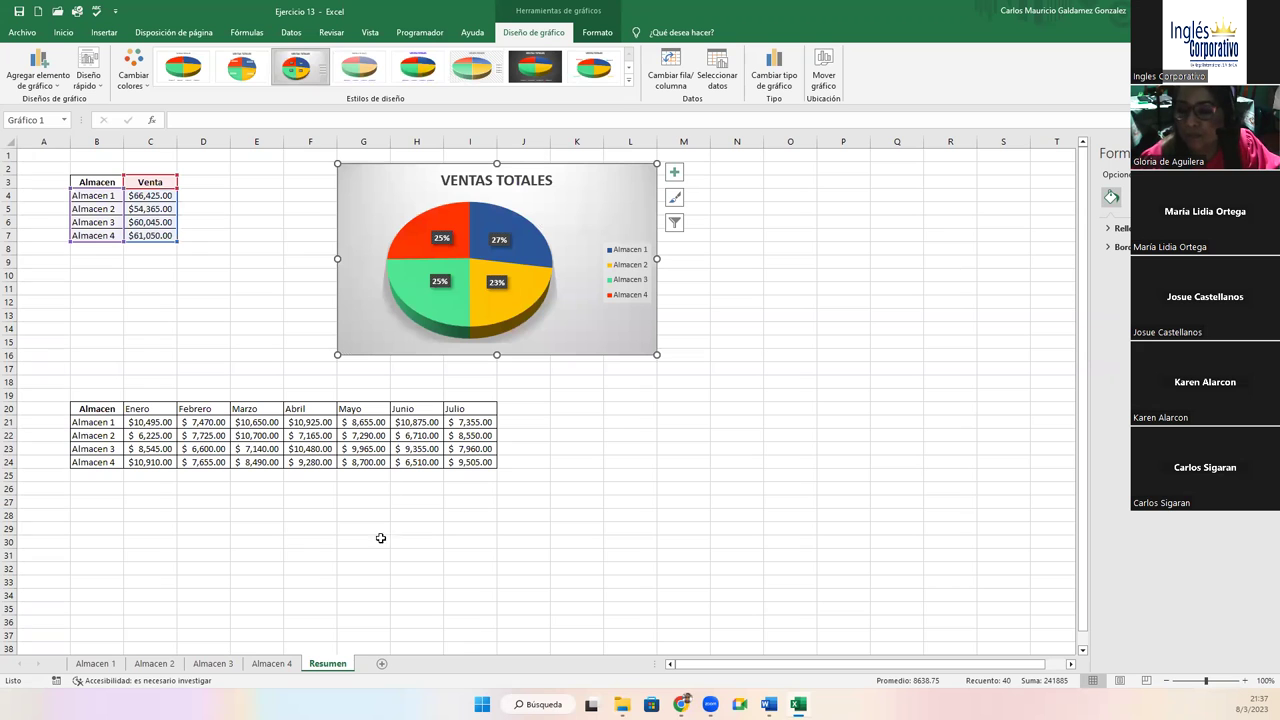
drag(104, 412, 470, 462)
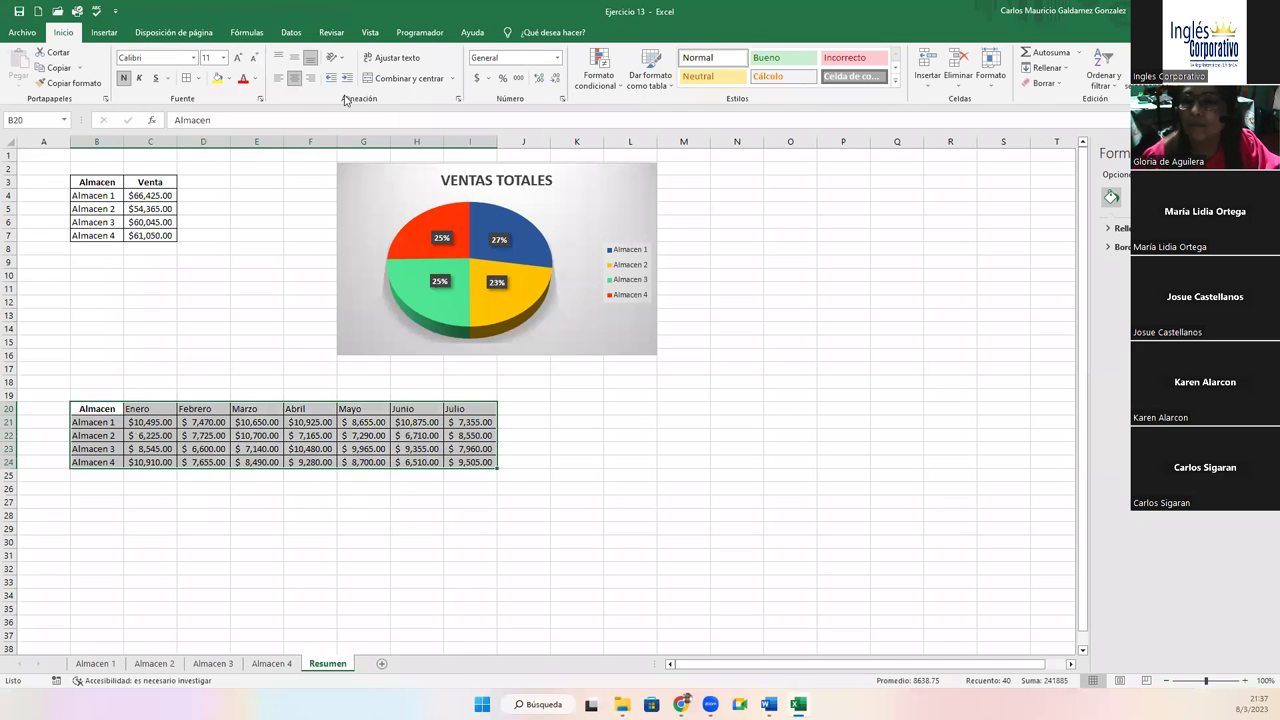
Insert a recommended clustered column chart of the monthly sales table and reposition it
click(104, 32)
click(540, 75)
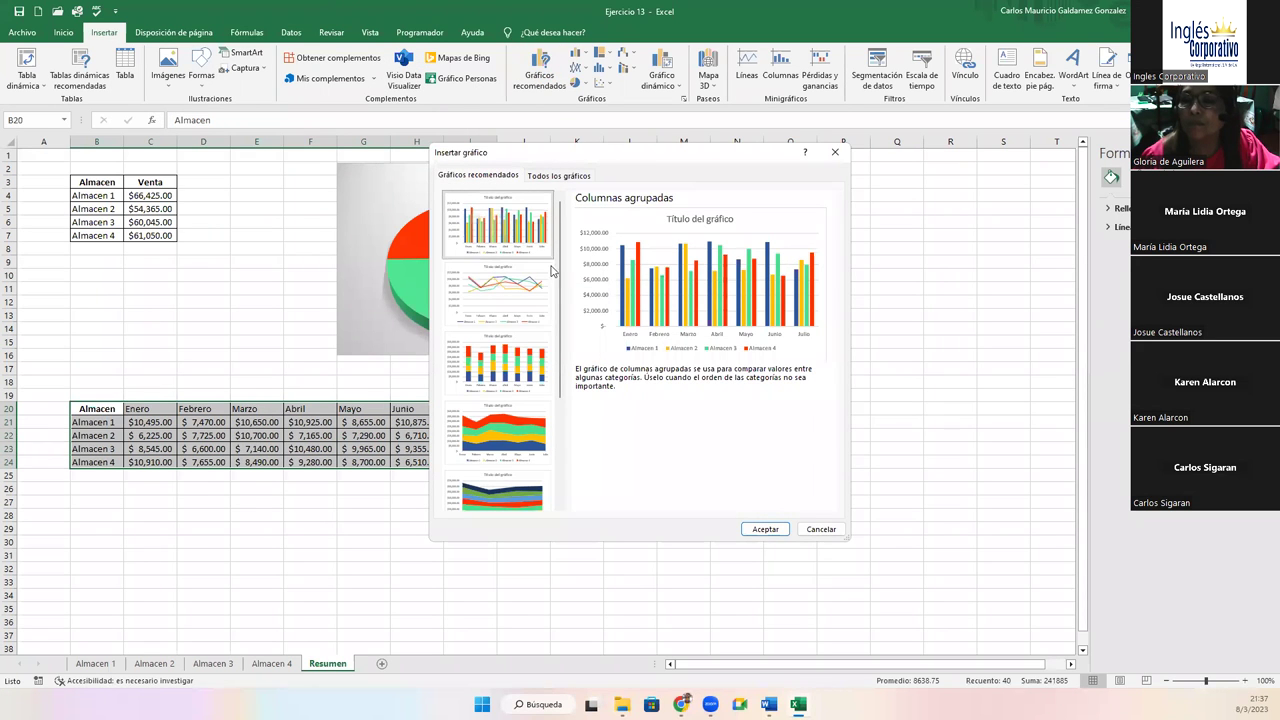
click(764, 529)
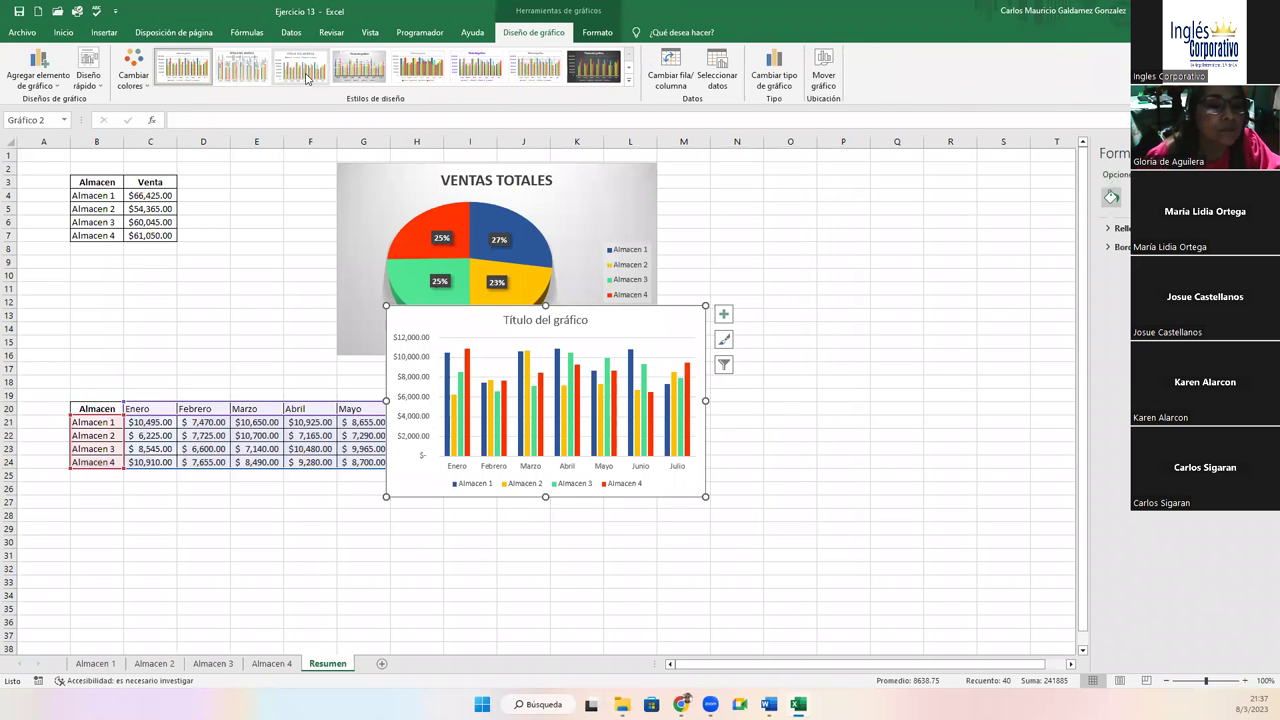
click(241, 67)
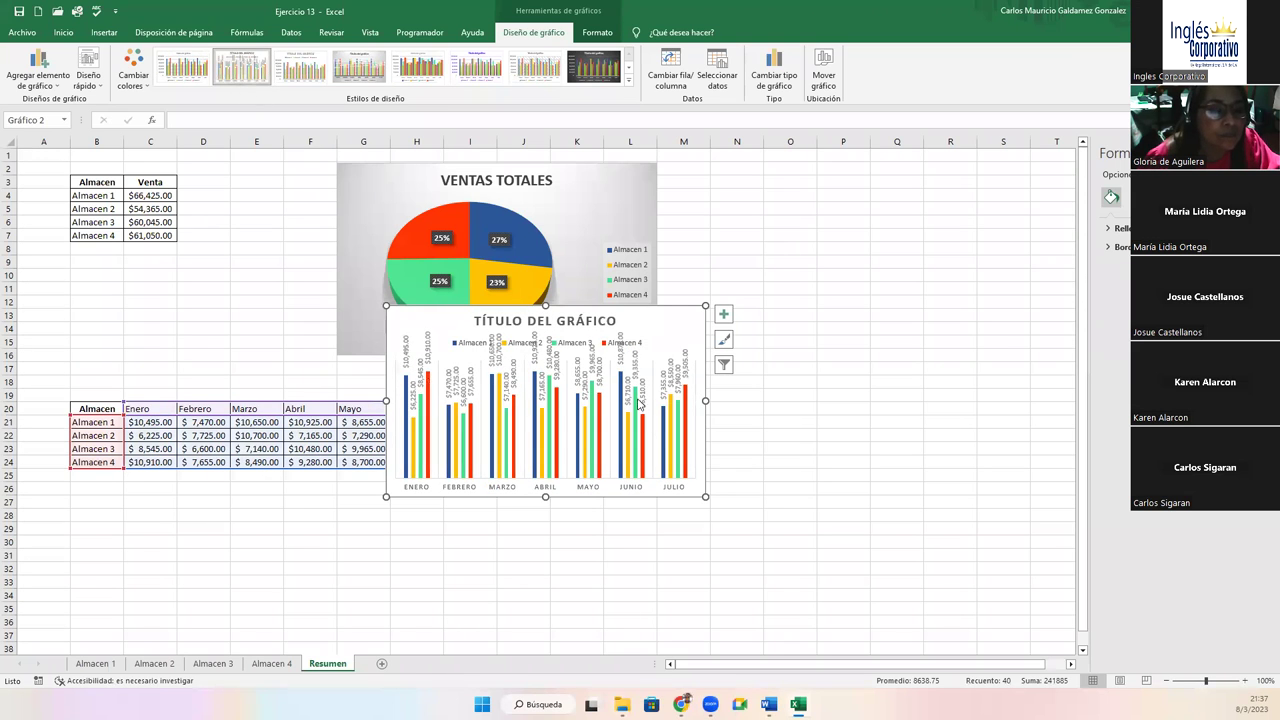
drag(700, 400, 803, 420)
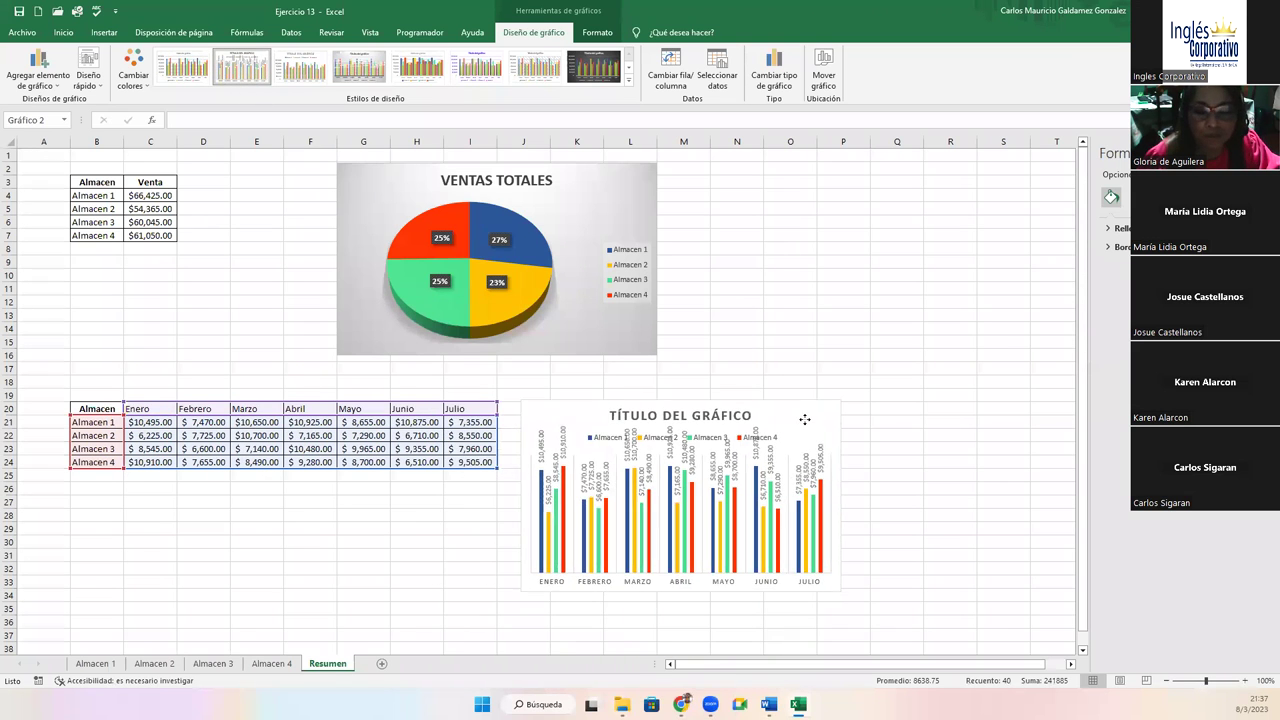
Try several column chart styles, settling on the dark style
click(535, 68)
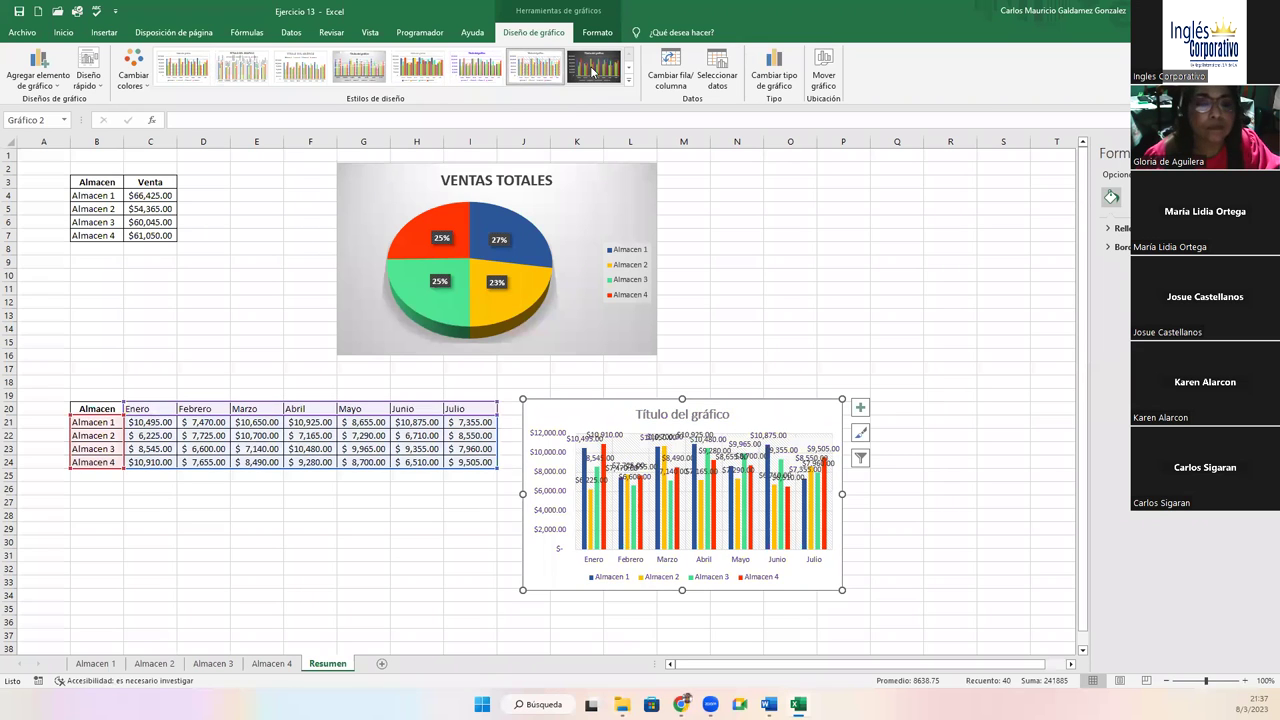
click(592, 68)
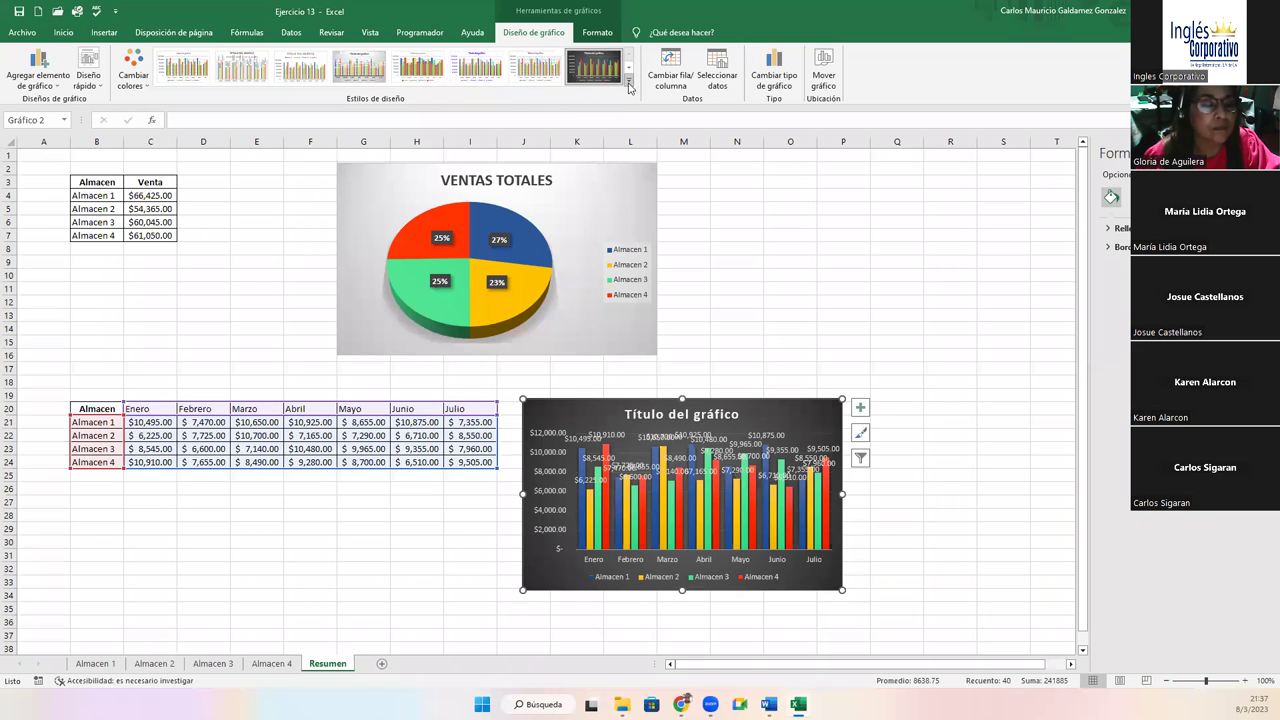
click(629, 84)
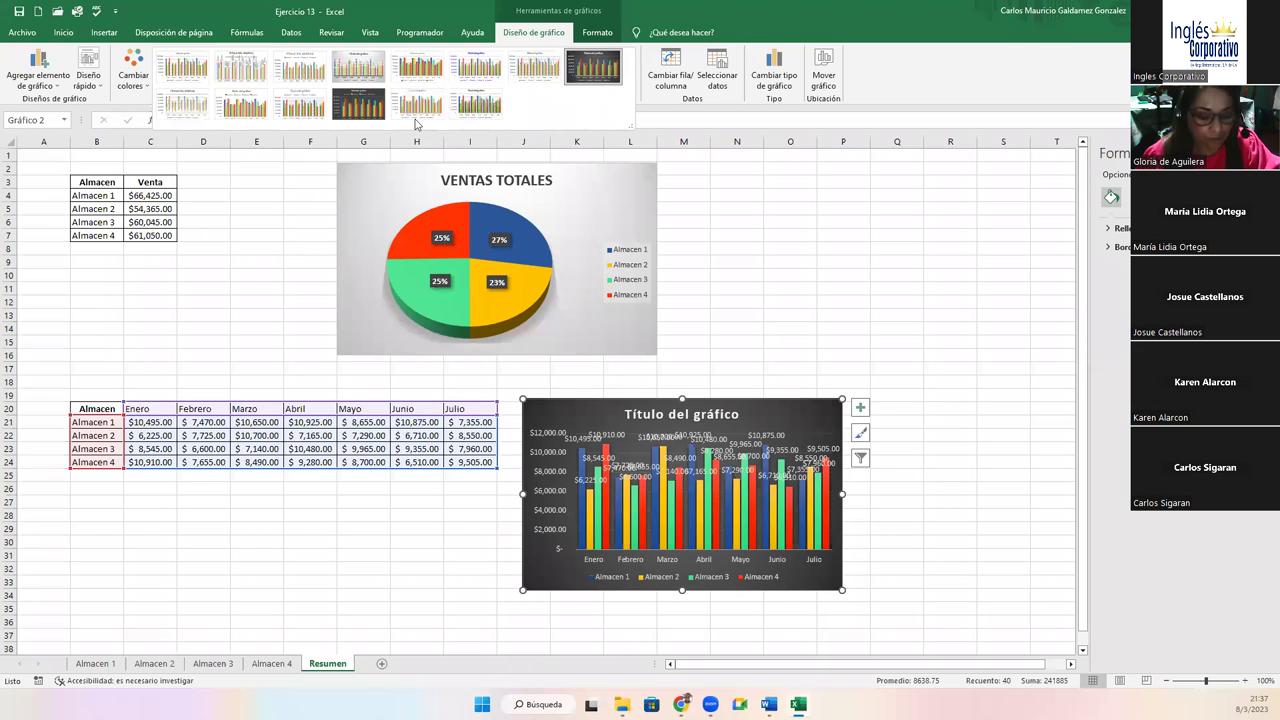
click(474, 106)
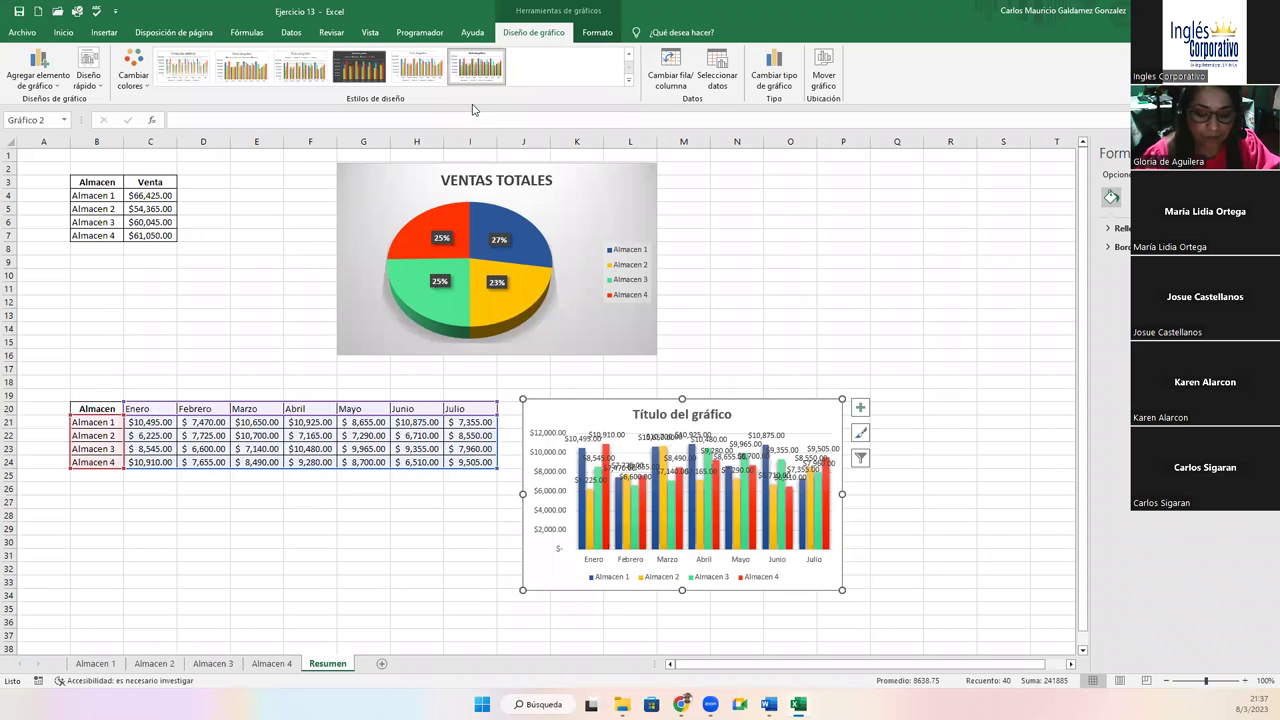
click(629, 84)
click(416, 113)
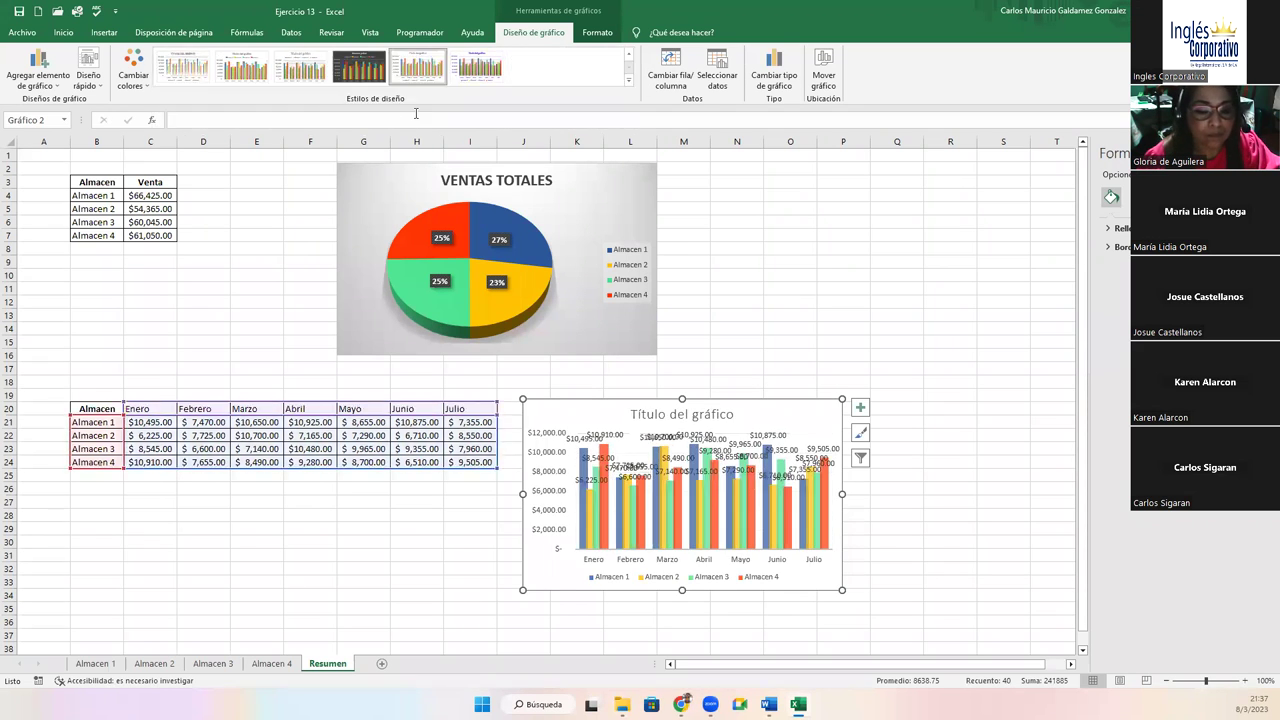
click(352, 82)
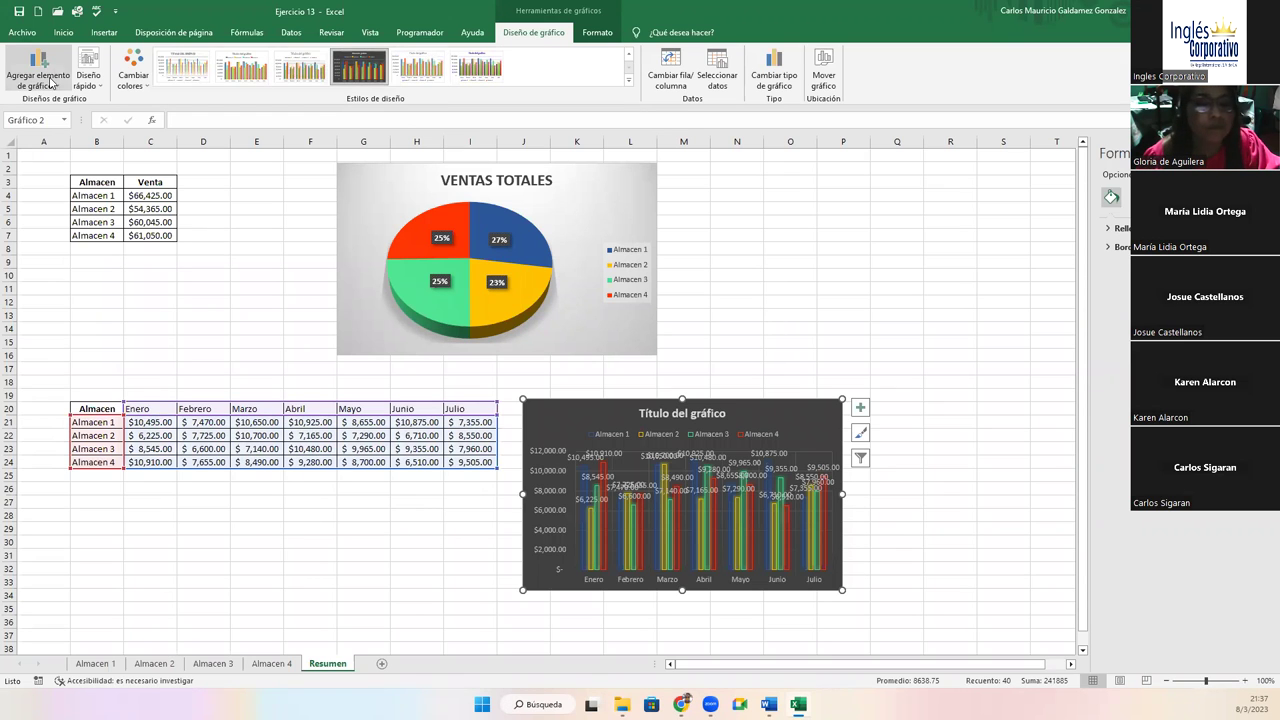
Apply the right-legend Quick Layout and retitle the chart 'VENTAS MES POR ALMACEN'
click(88, 78)
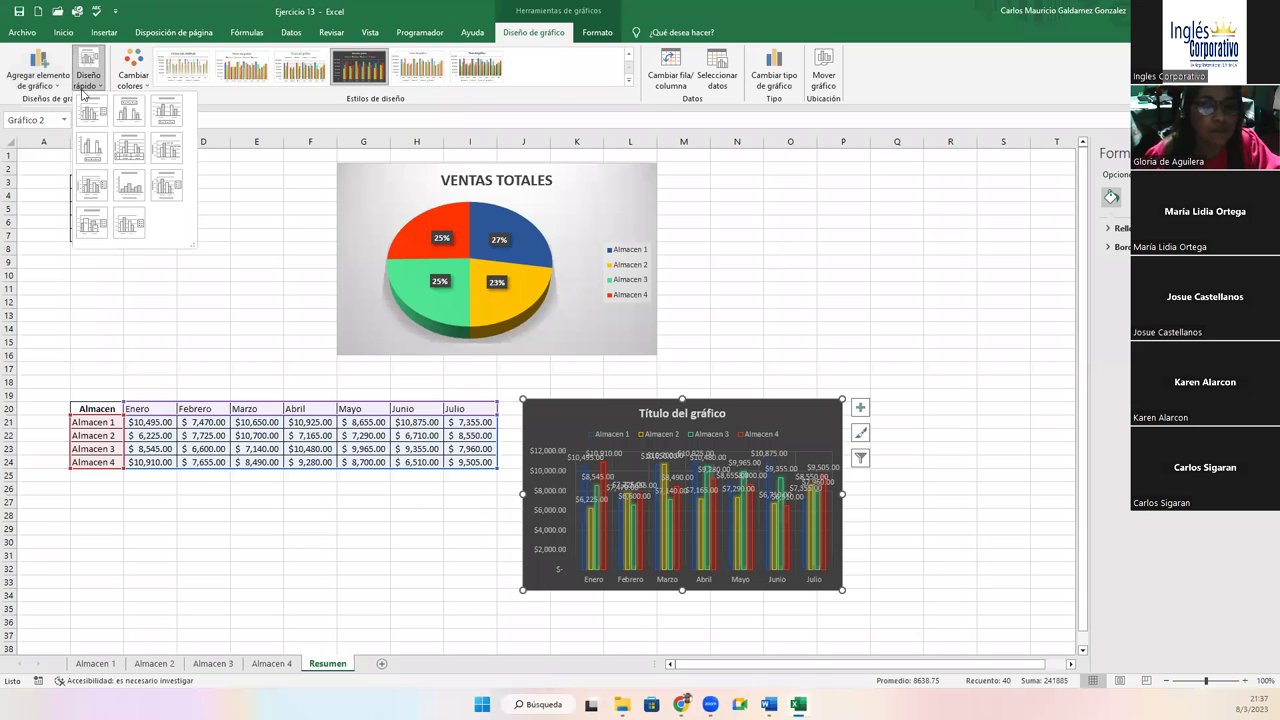
click(90, 119)
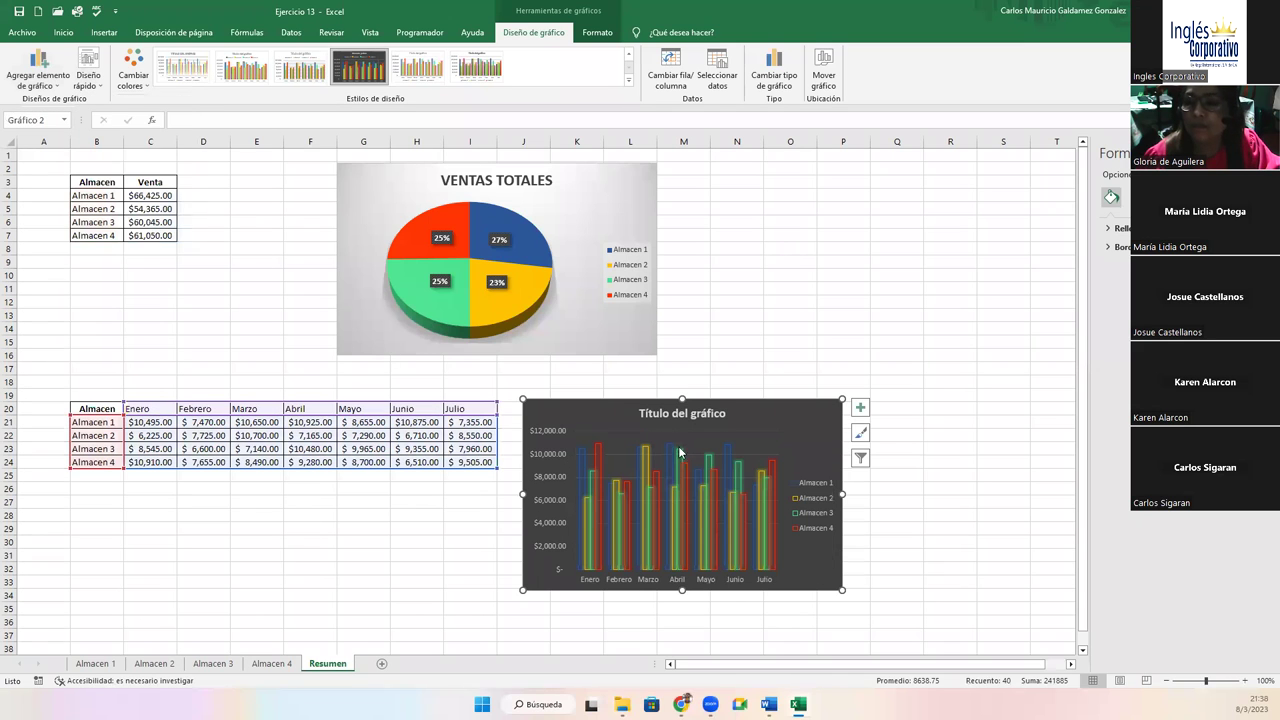
click(693, 417)
double_click(680, 413)
triple_click(663, 415)
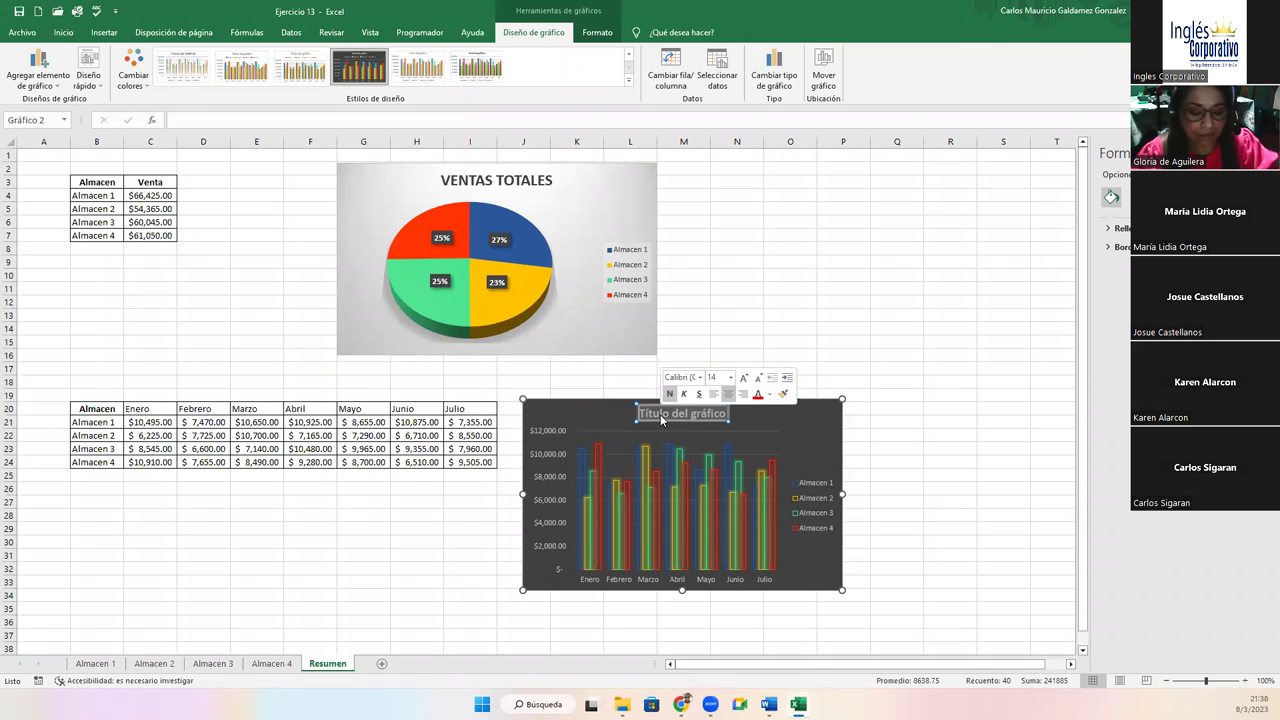
key(Delete)
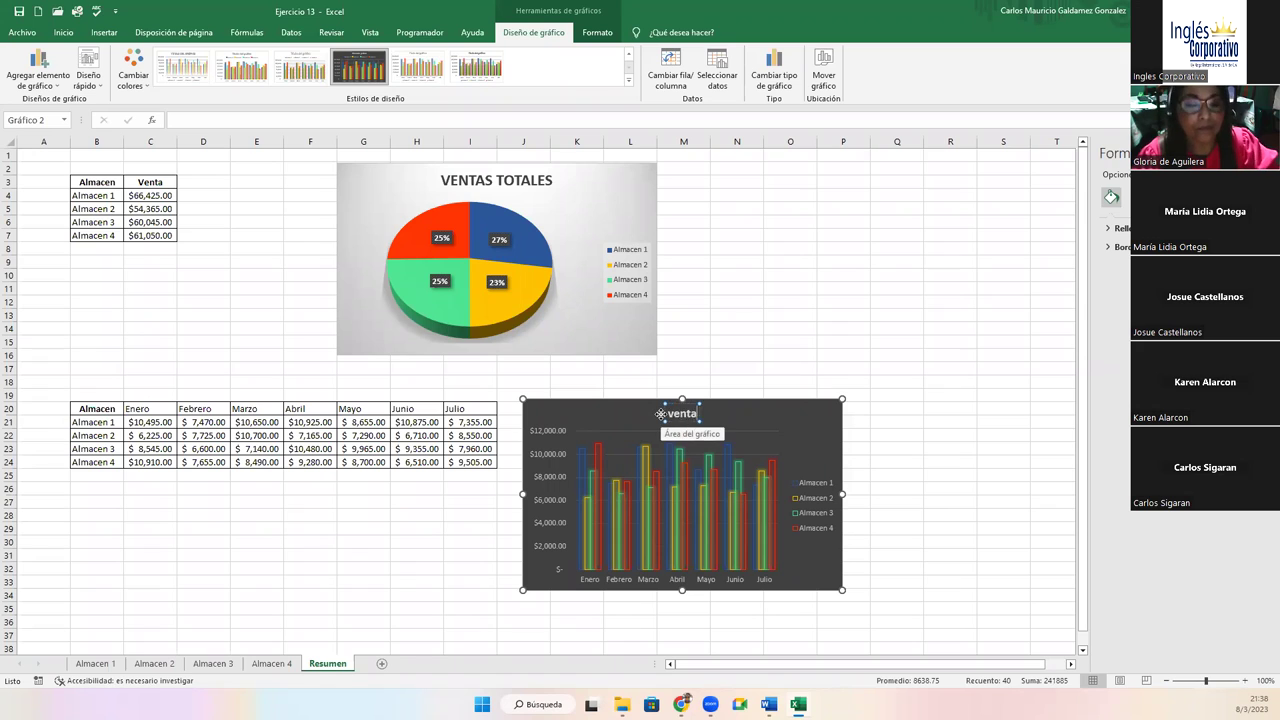
text(VENTAS M)
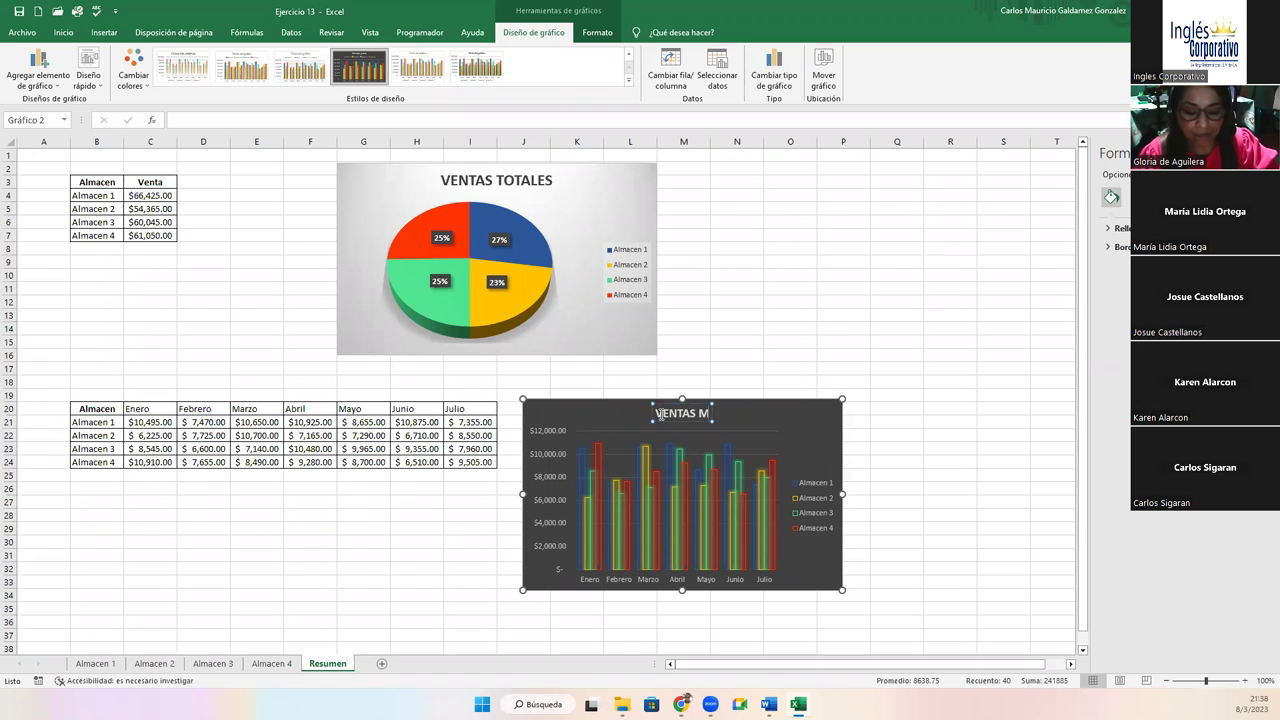
text(ES POR)
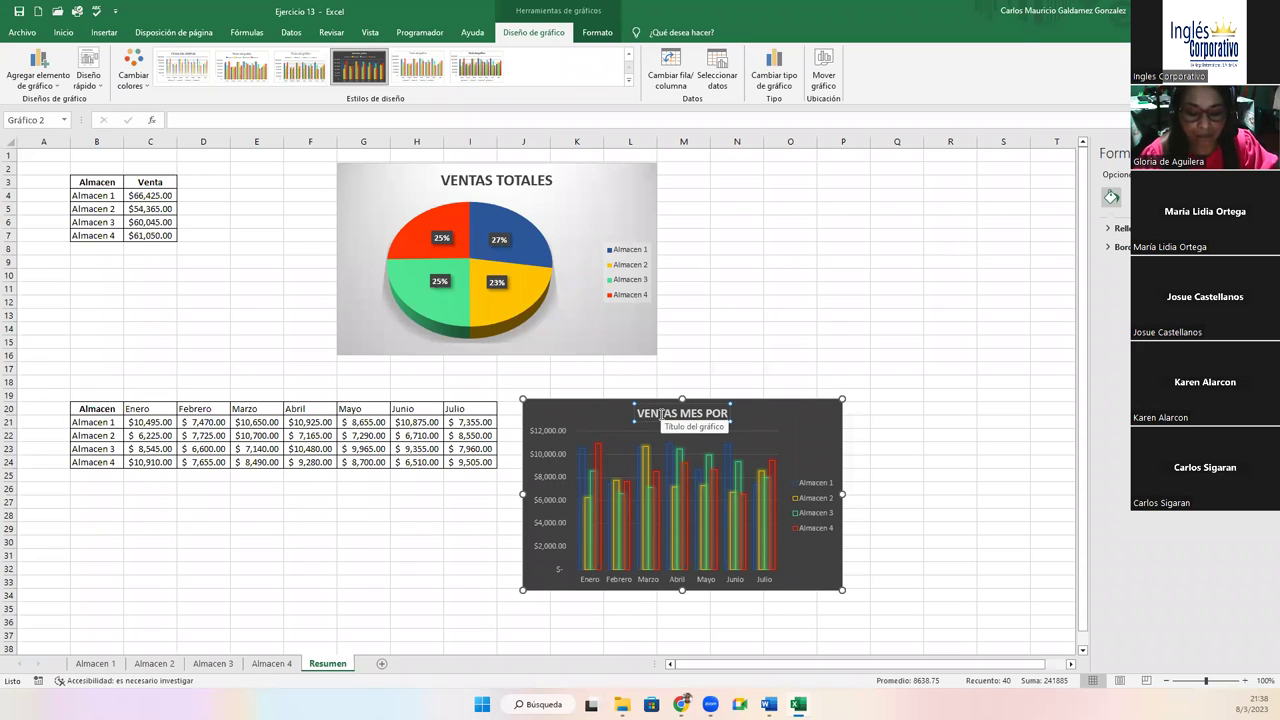
text( ALMACEN)
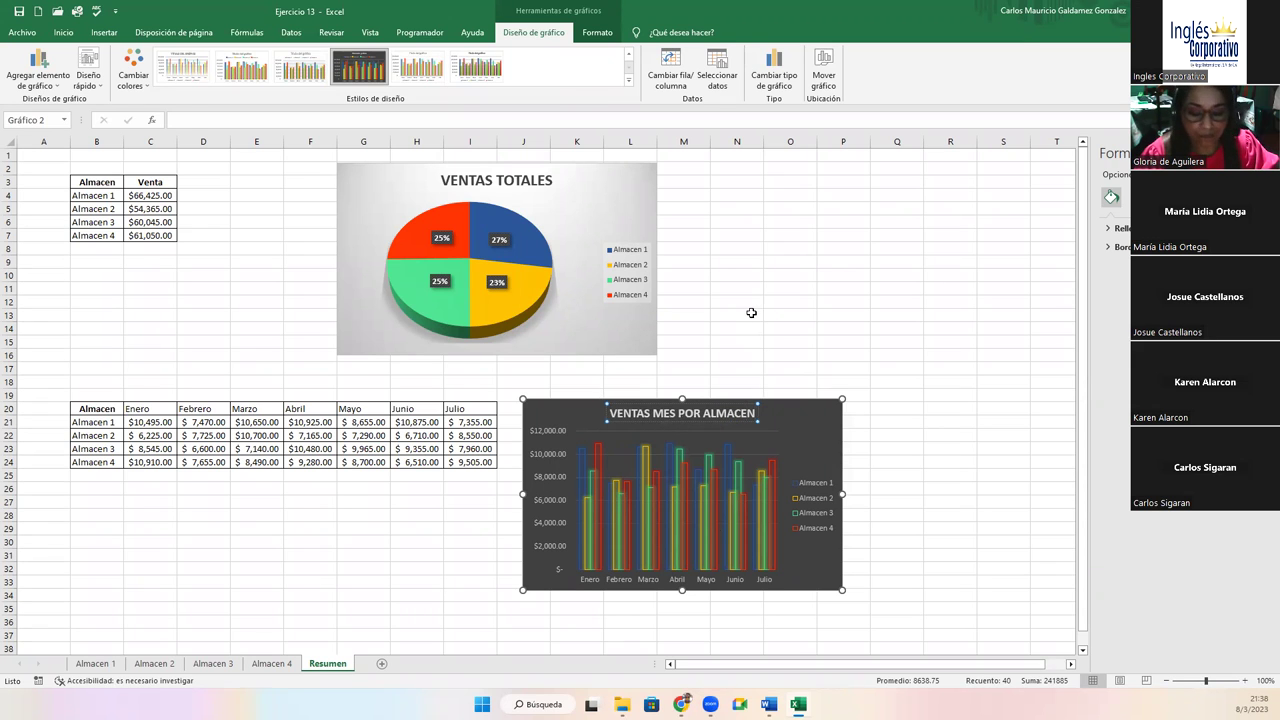
click(757, 313)
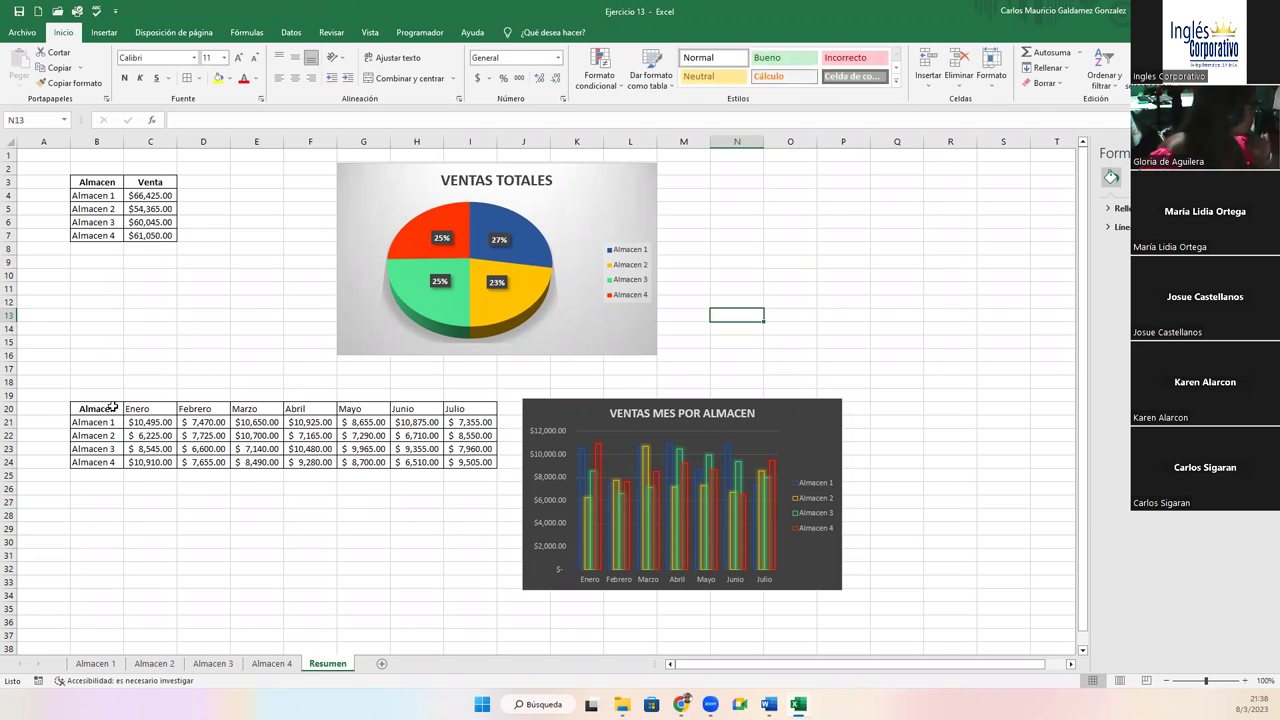
Move the pie chart to the top-left, enlarge it to row 19, and place the totals table beneath it
drag(806, 417, 907, 183)
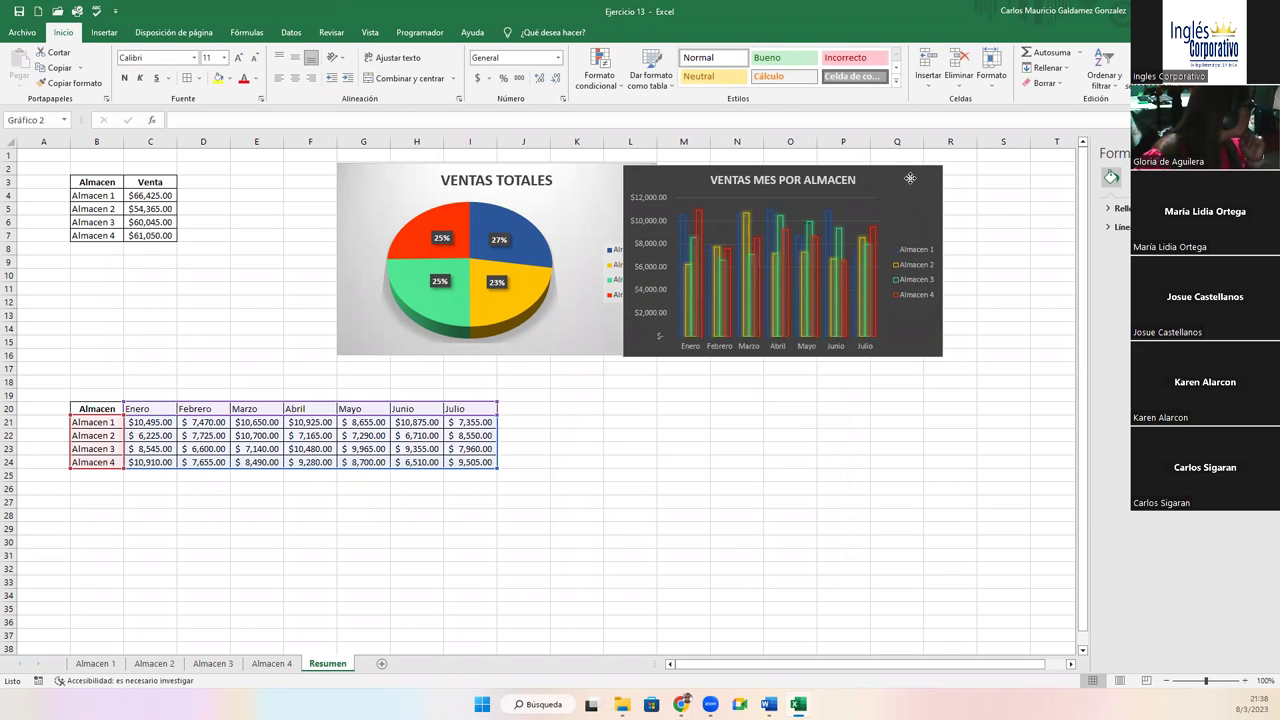
drag(88, 410, 1000, 458)
drag(73, 180, 155, 462)
click(363, 256)
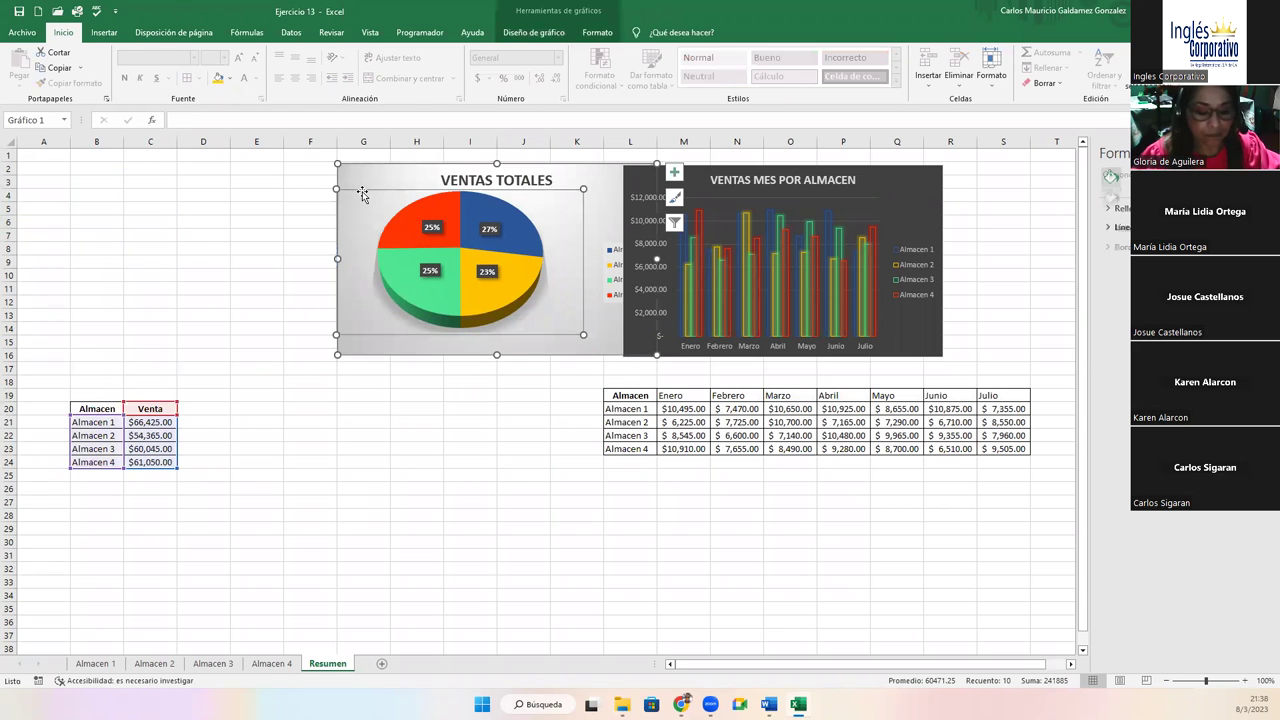
drag(360, 198, 55, 166)
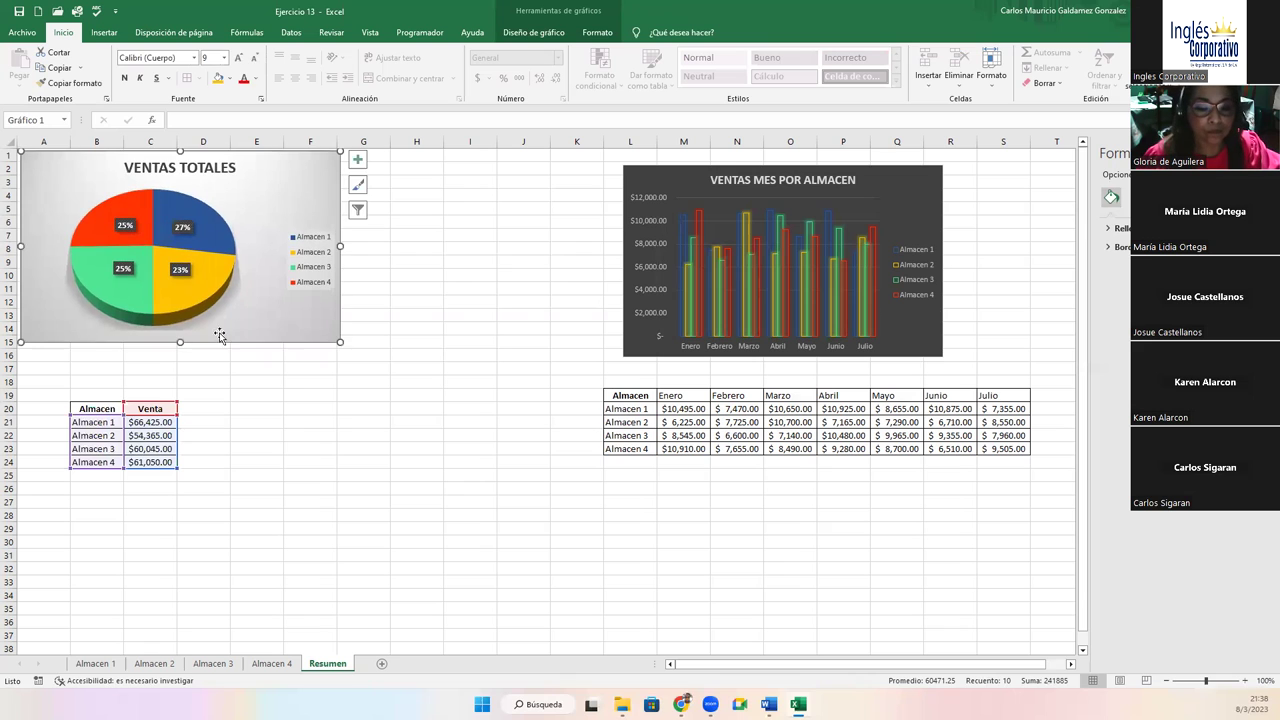
drag(340, 342, 464, 394)
click(300, 460)
drag(90, 408, 283, 450)
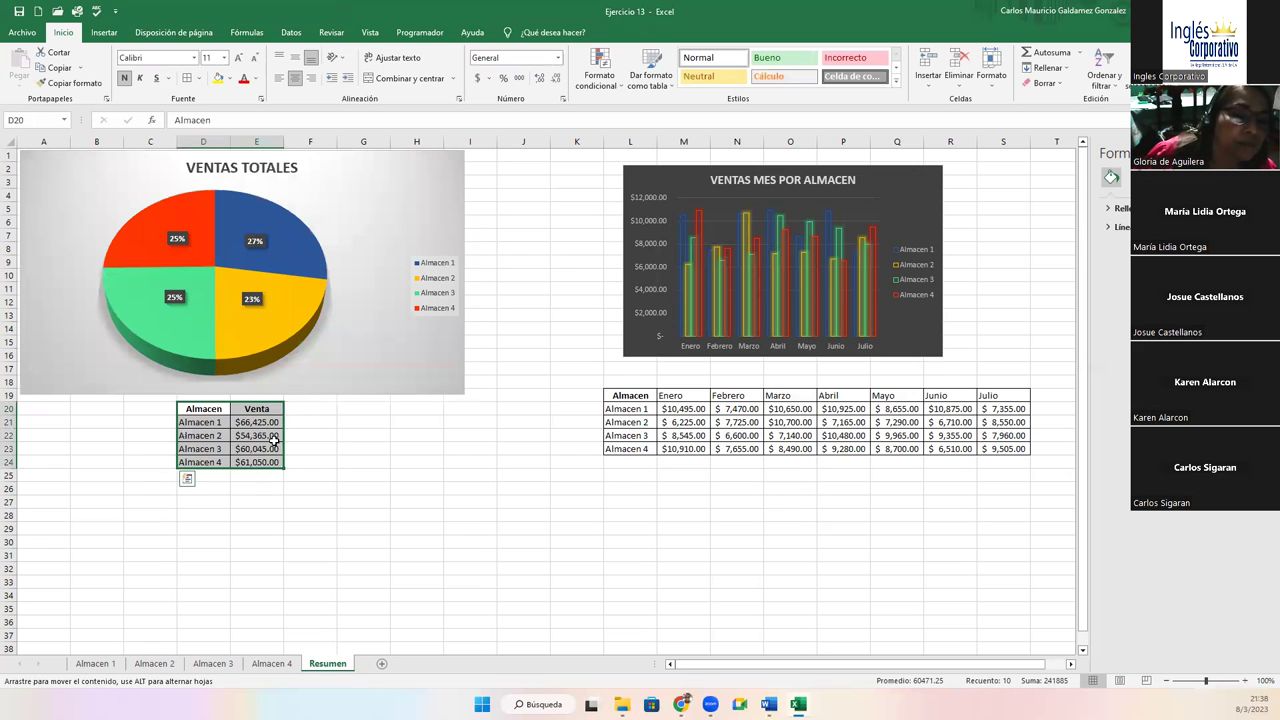
Move the column chart up beside the pie chart, enlarge it, and place the monthly table beneath
drag(678, 176, 552, 160)
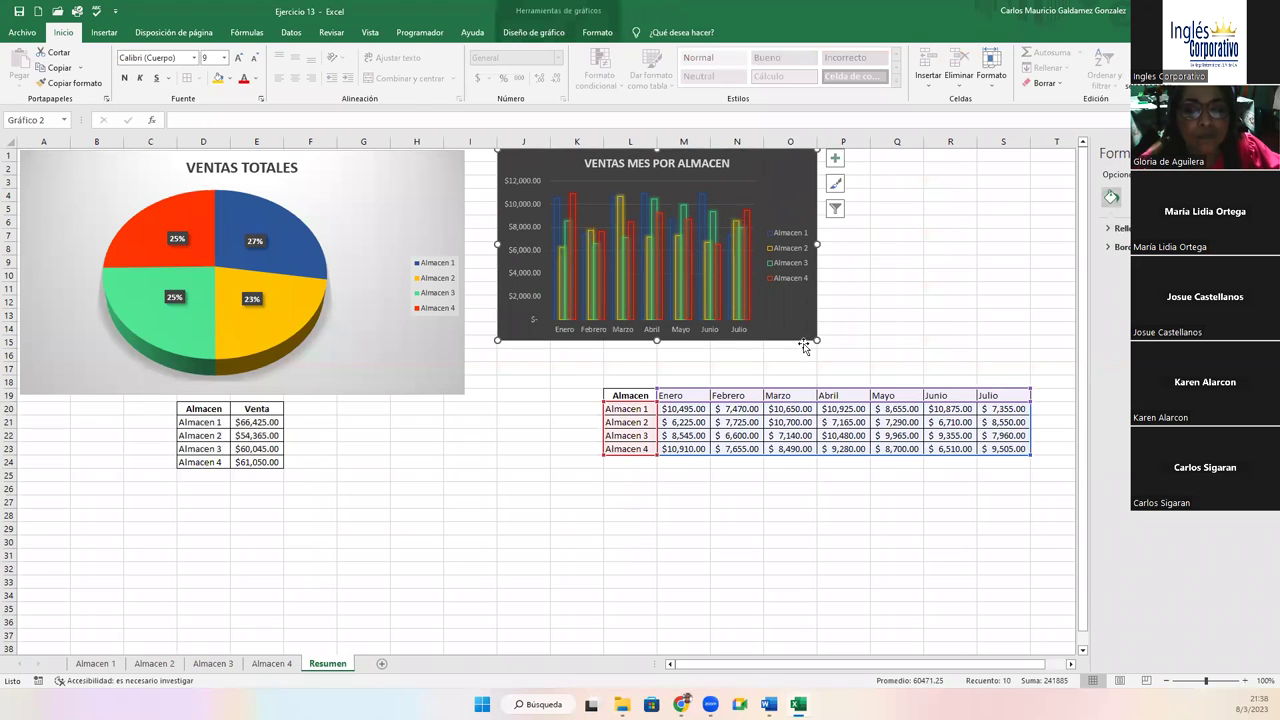
drag(815, 341, 936, 384)
drag(637, 396, 882, 474)
drag(204, 409, 268, 484)
click(350, 488)
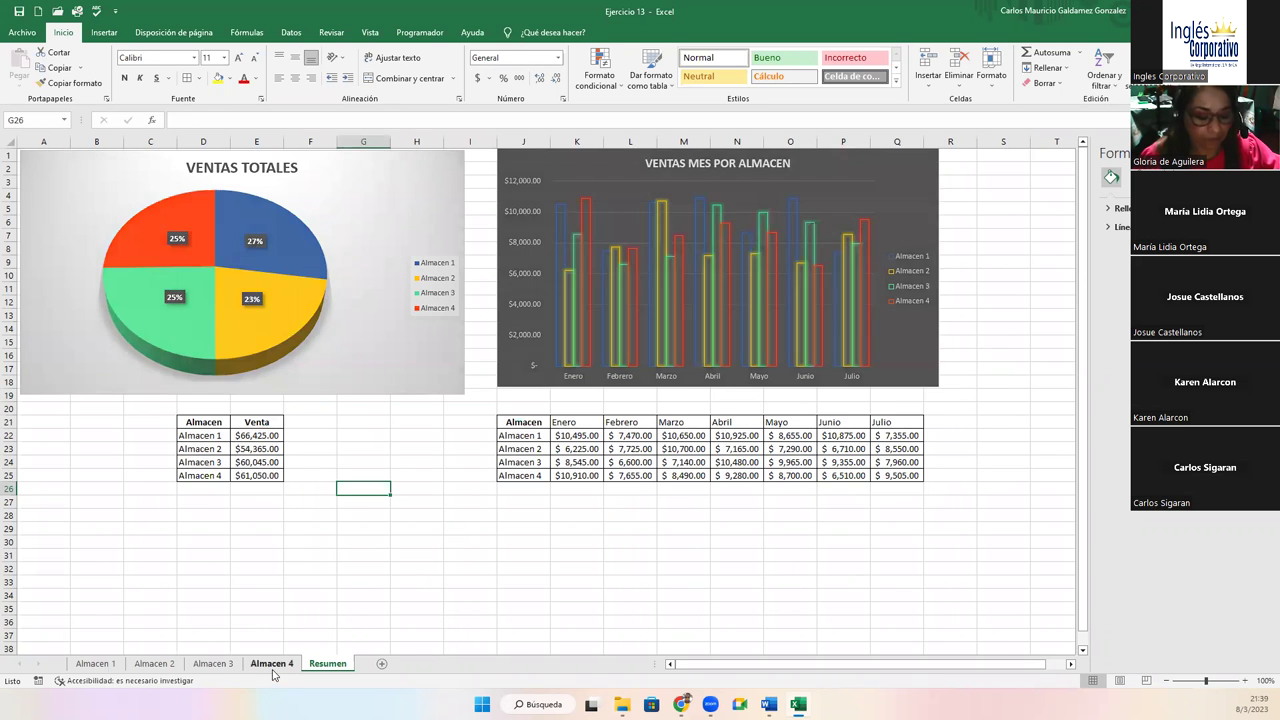
click(271, 664)
click(226, 666)
click(154, 664)
click(95, 664)
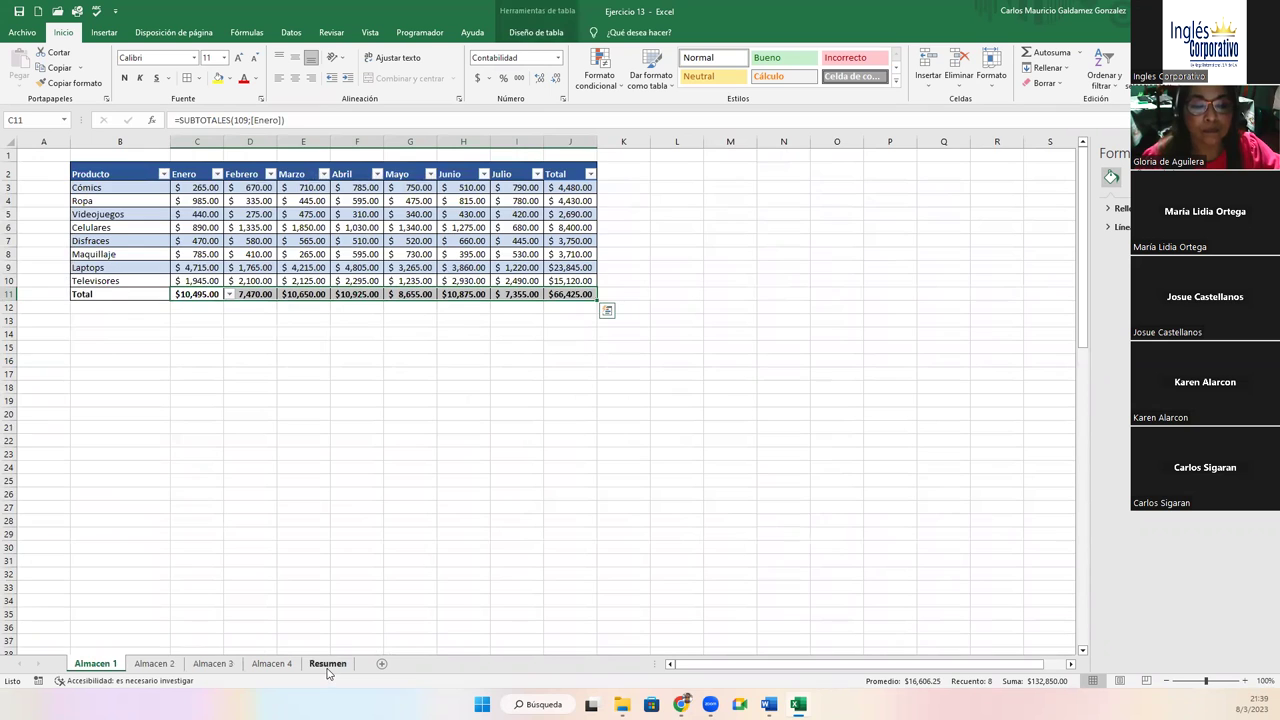
click(327, 664)
click(355, 197)
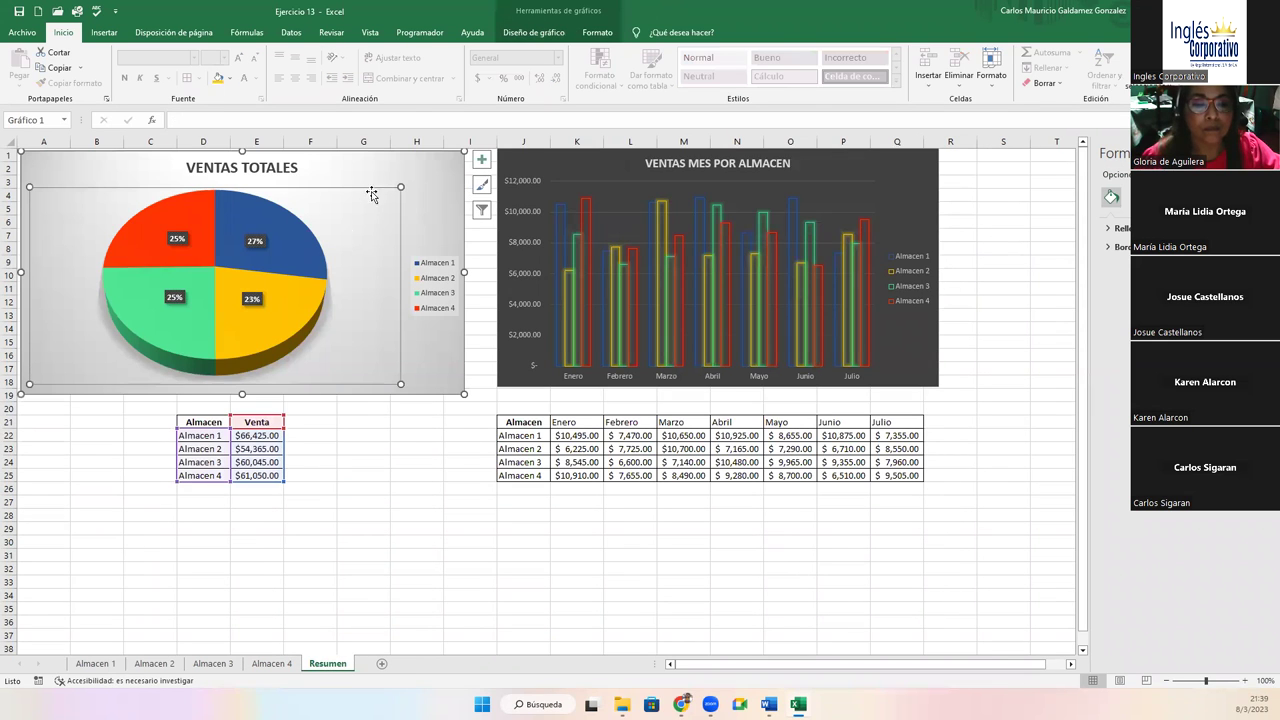
click(610, 186)
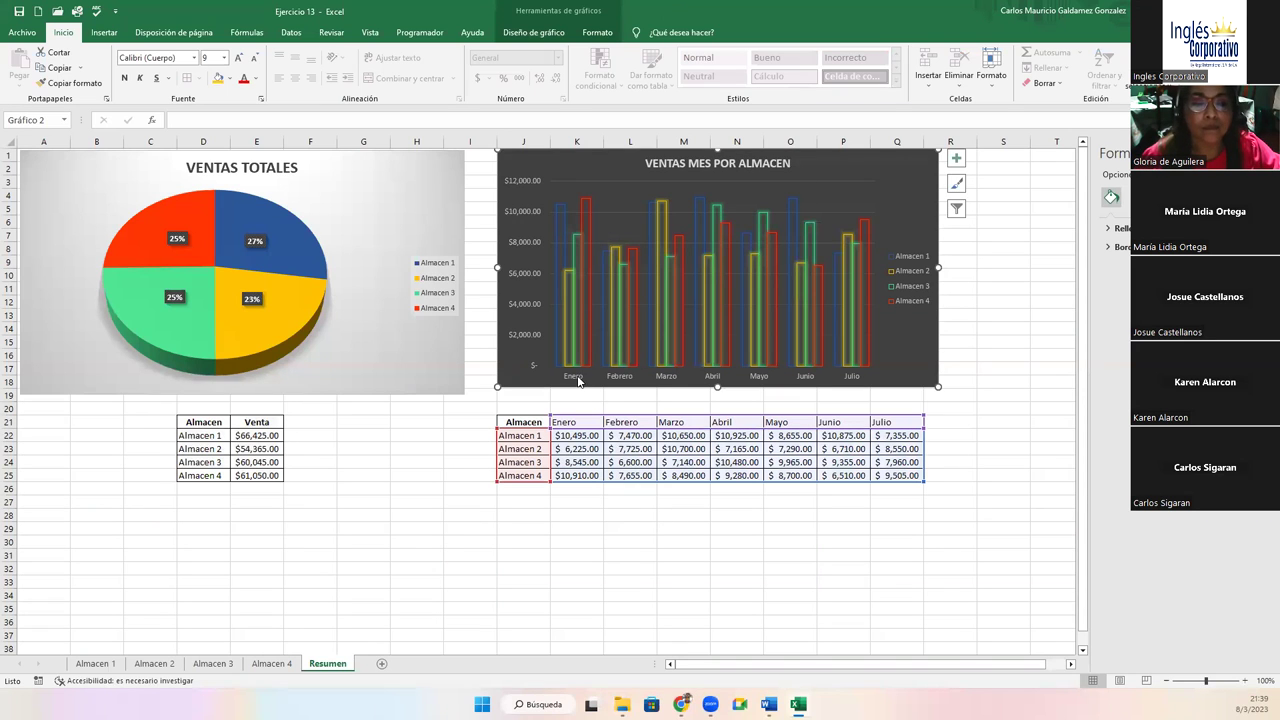
click(568, 447)
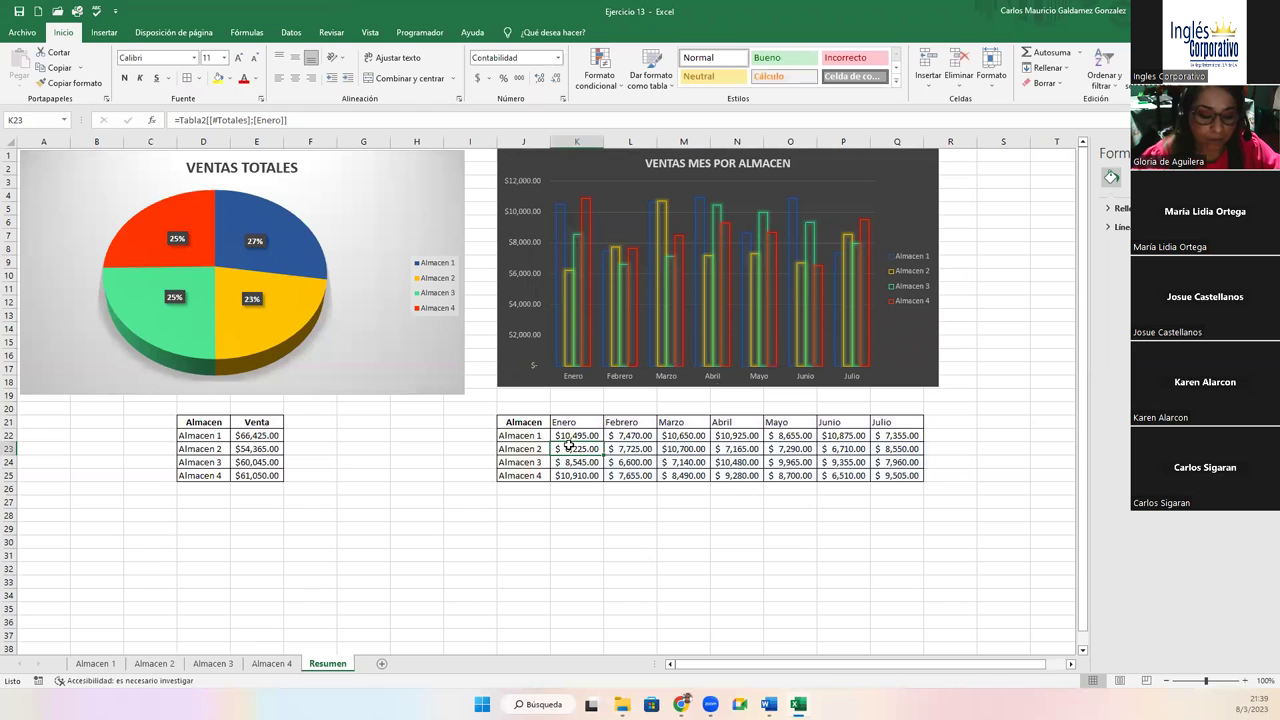
click(104, 32)
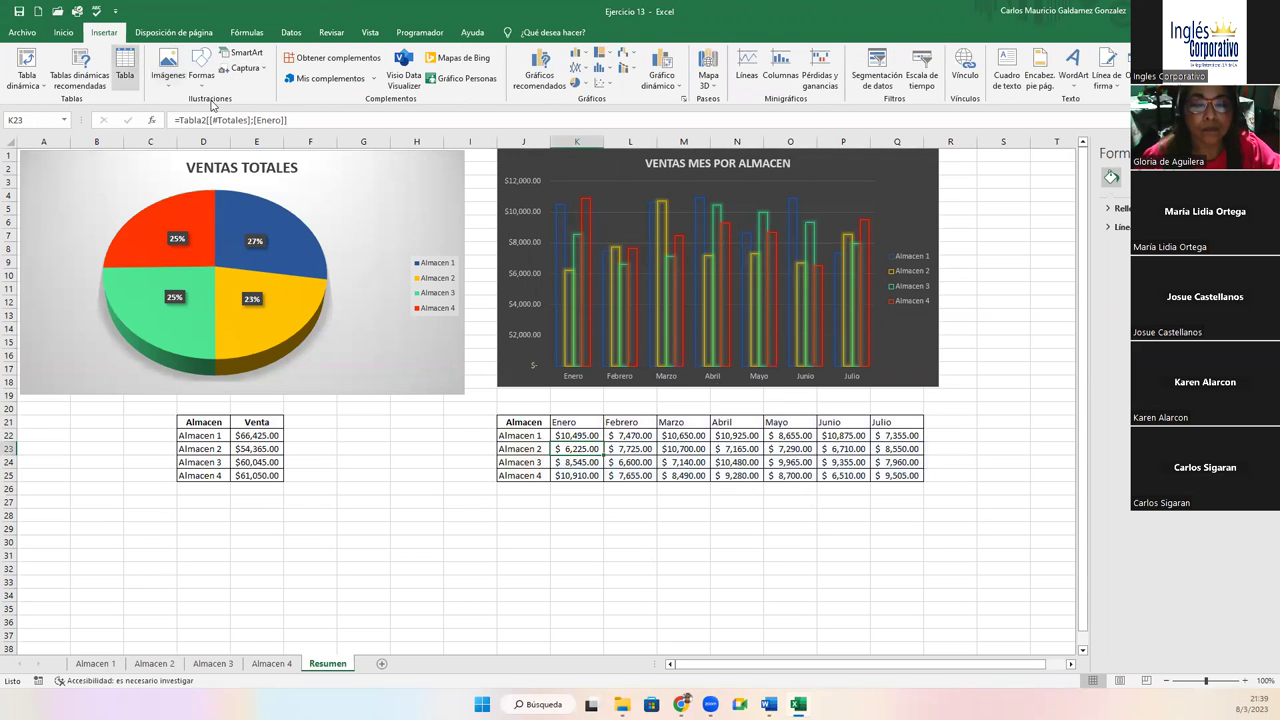
click(124, 70)
click(692, 462)
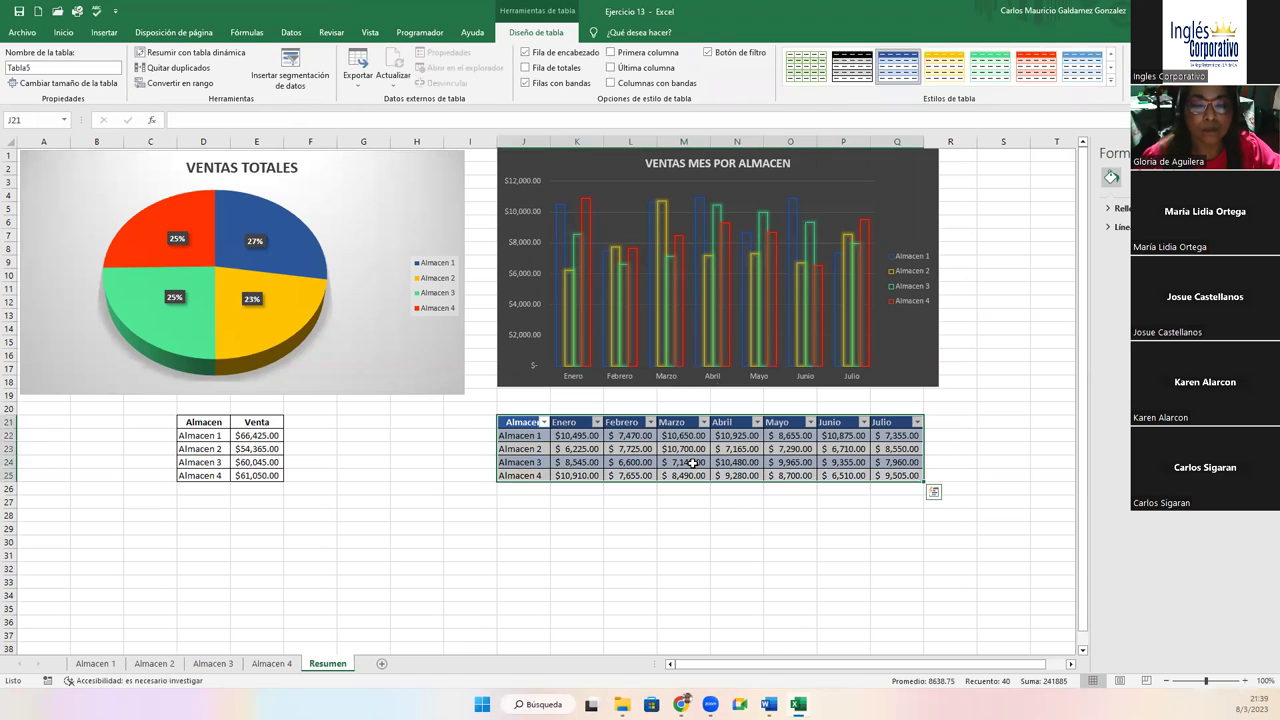
click(527, 68)
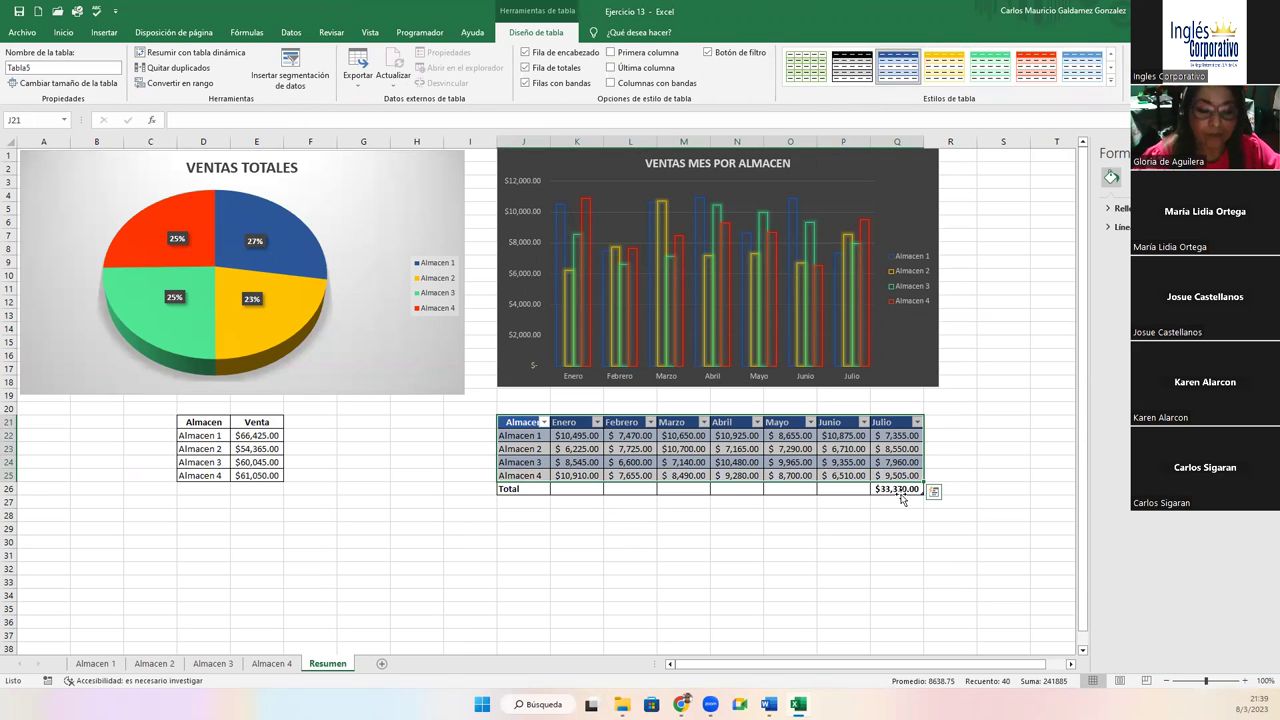
click(937, 425)
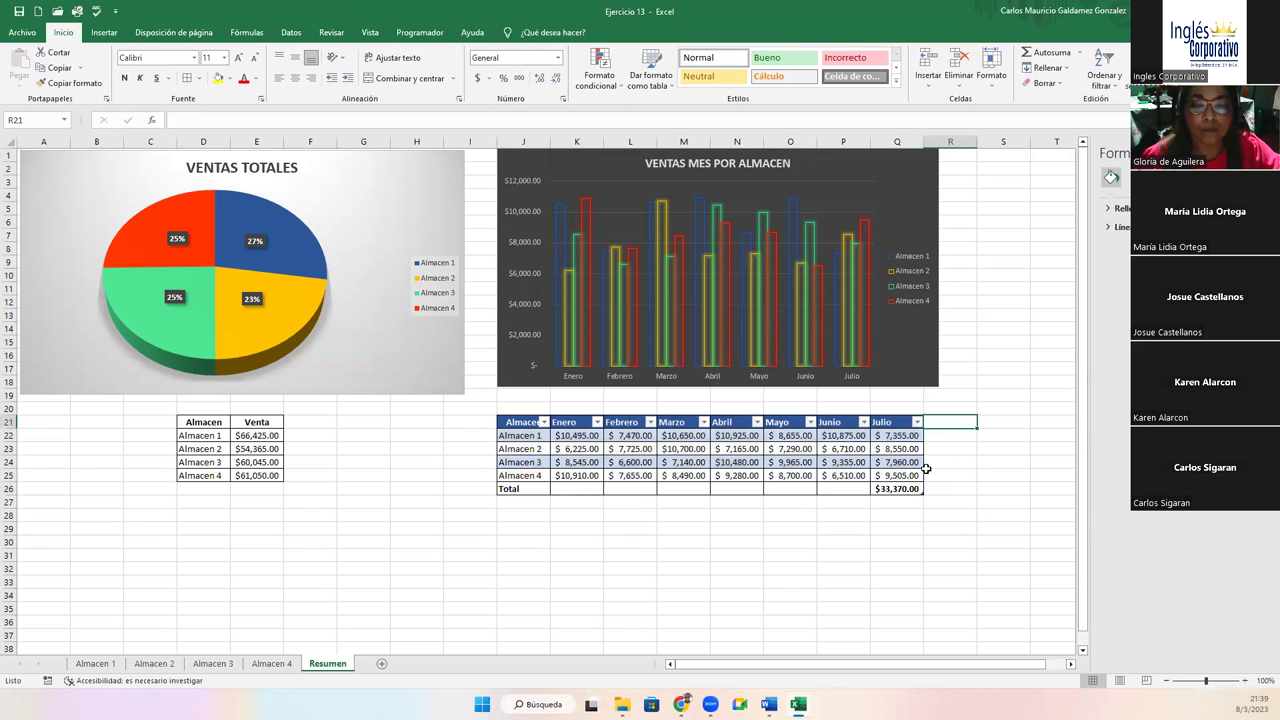
text(TOTAL)
key(Return)
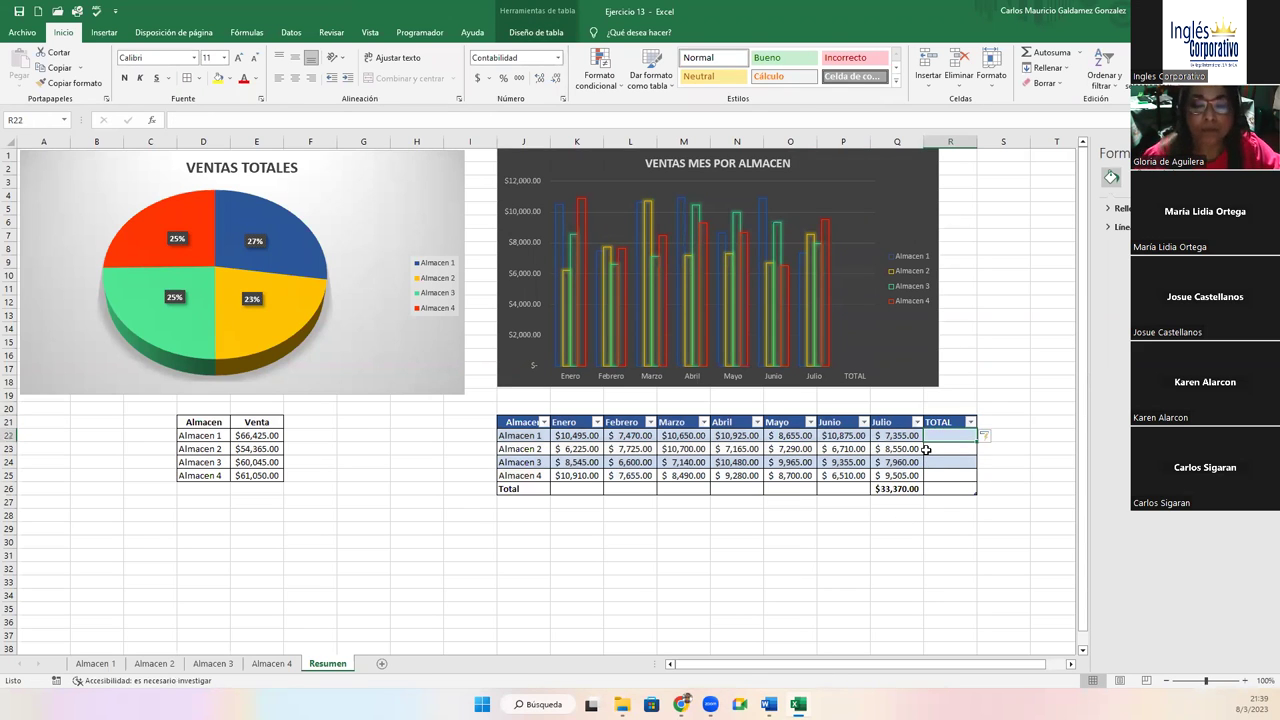
key(ctrl+z)
key(ctrl+z)
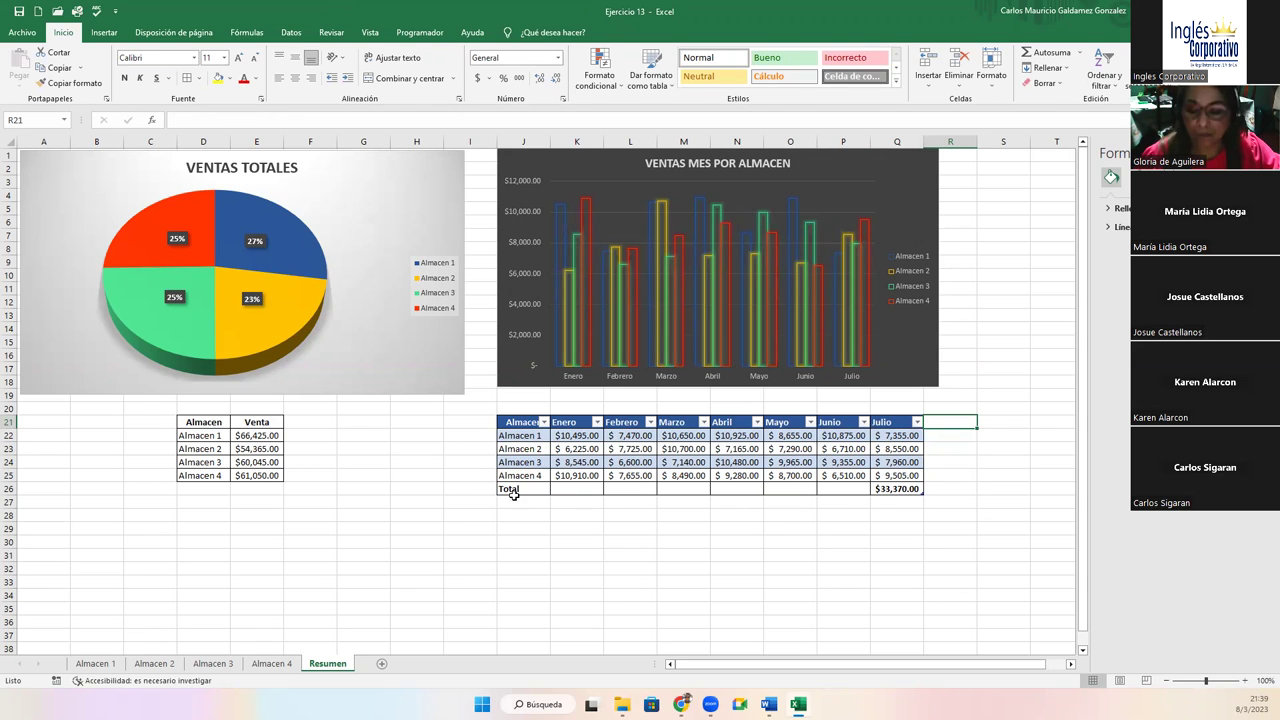
click(560, 462)
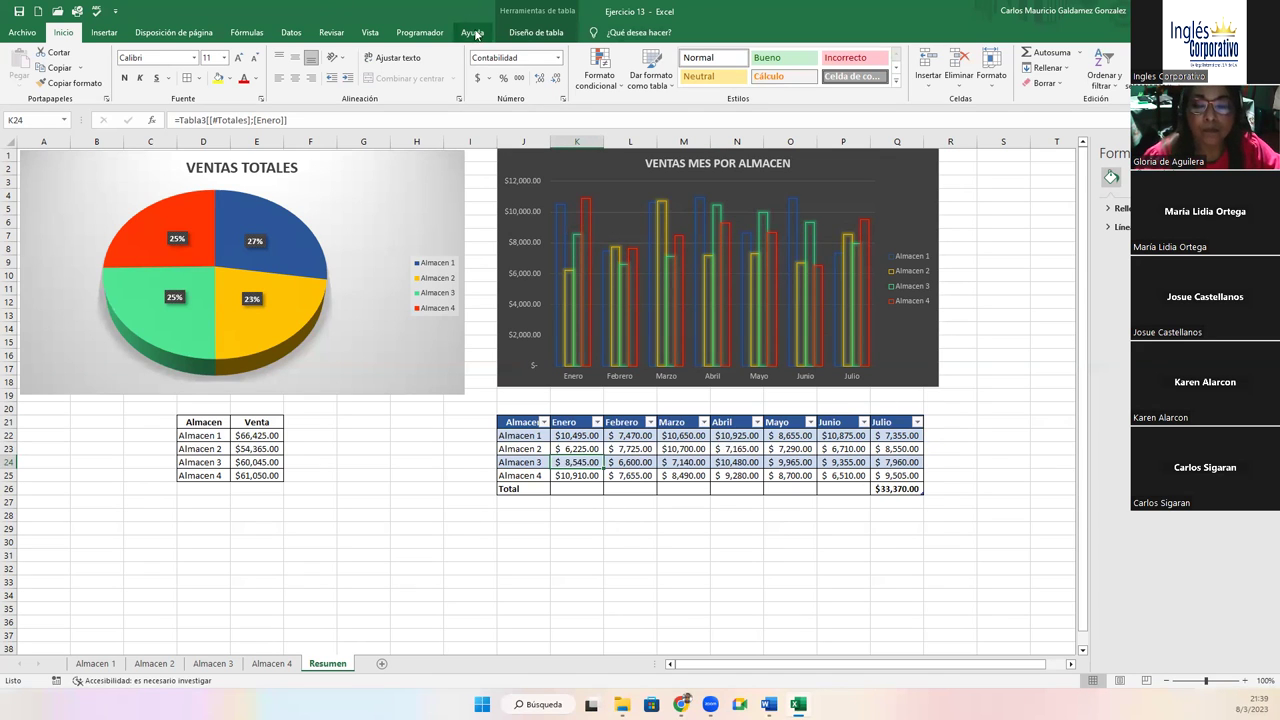
Uncheck Fila de totales on the monthly table and look through the Almacen 1–4 sheets
click(536, 32)
click(525, 67)
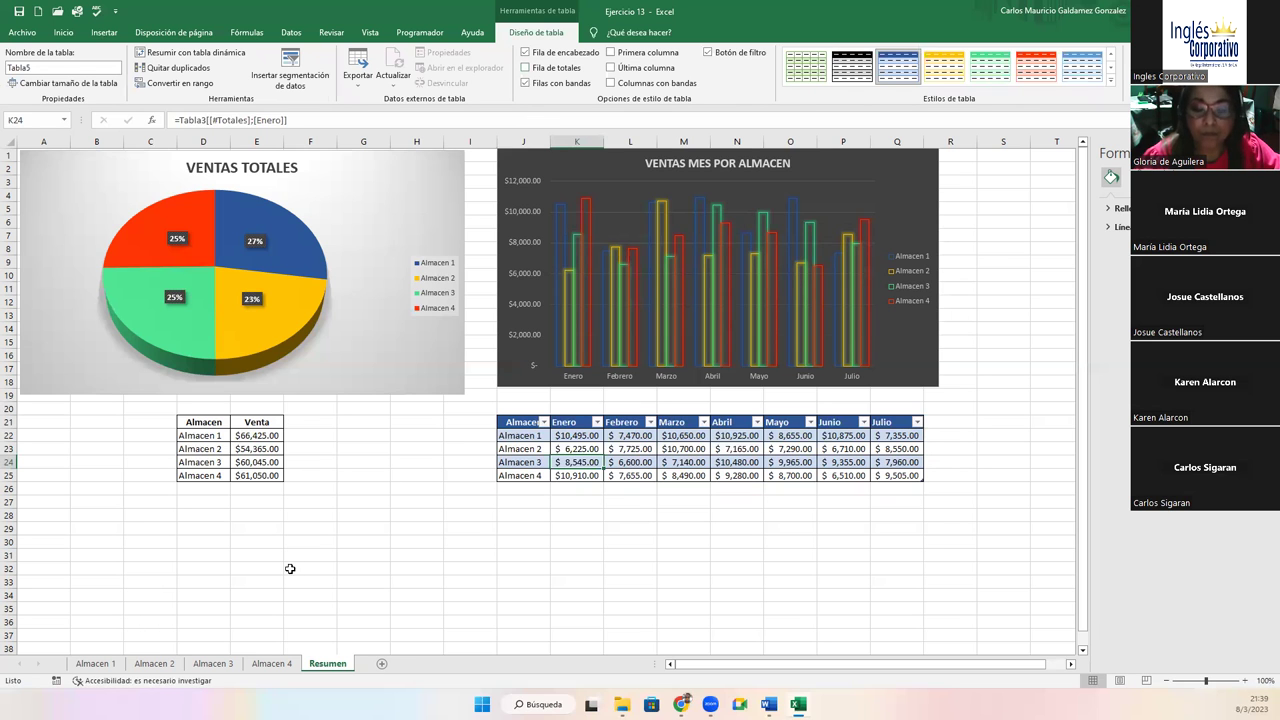
click(100, 664)
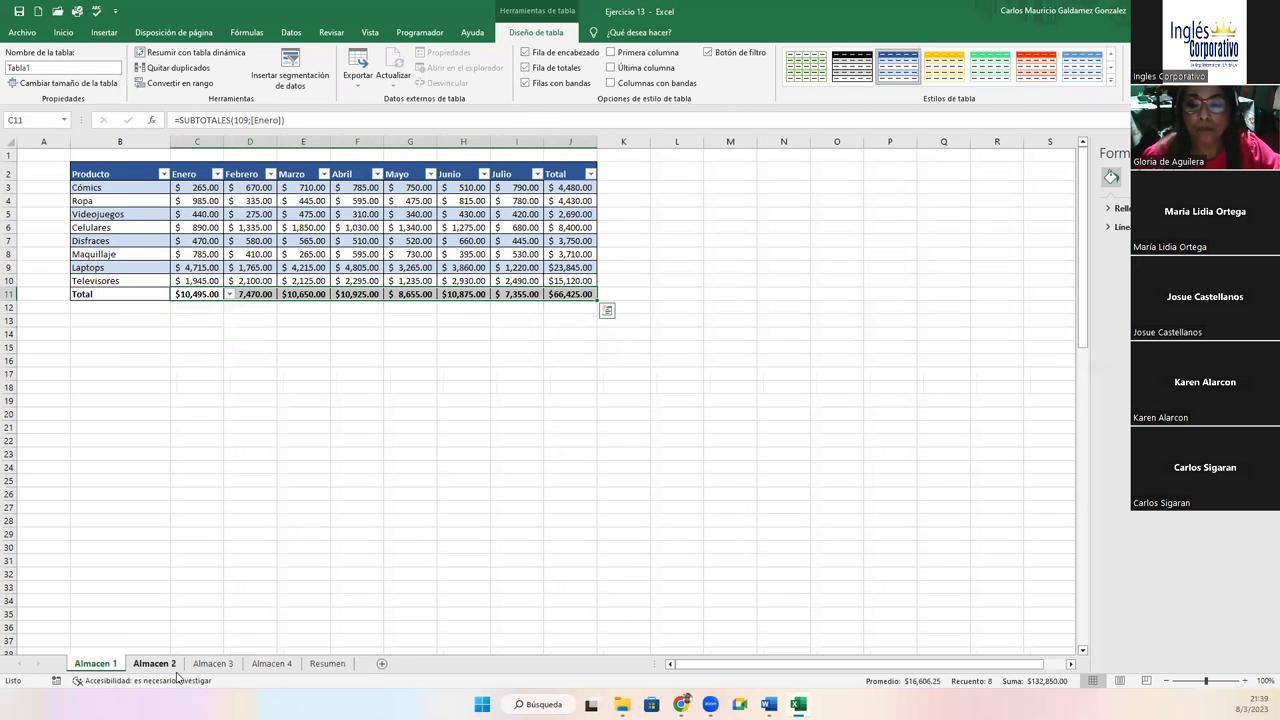
click(154, 664)
click(213, 664)
click(256, 666)
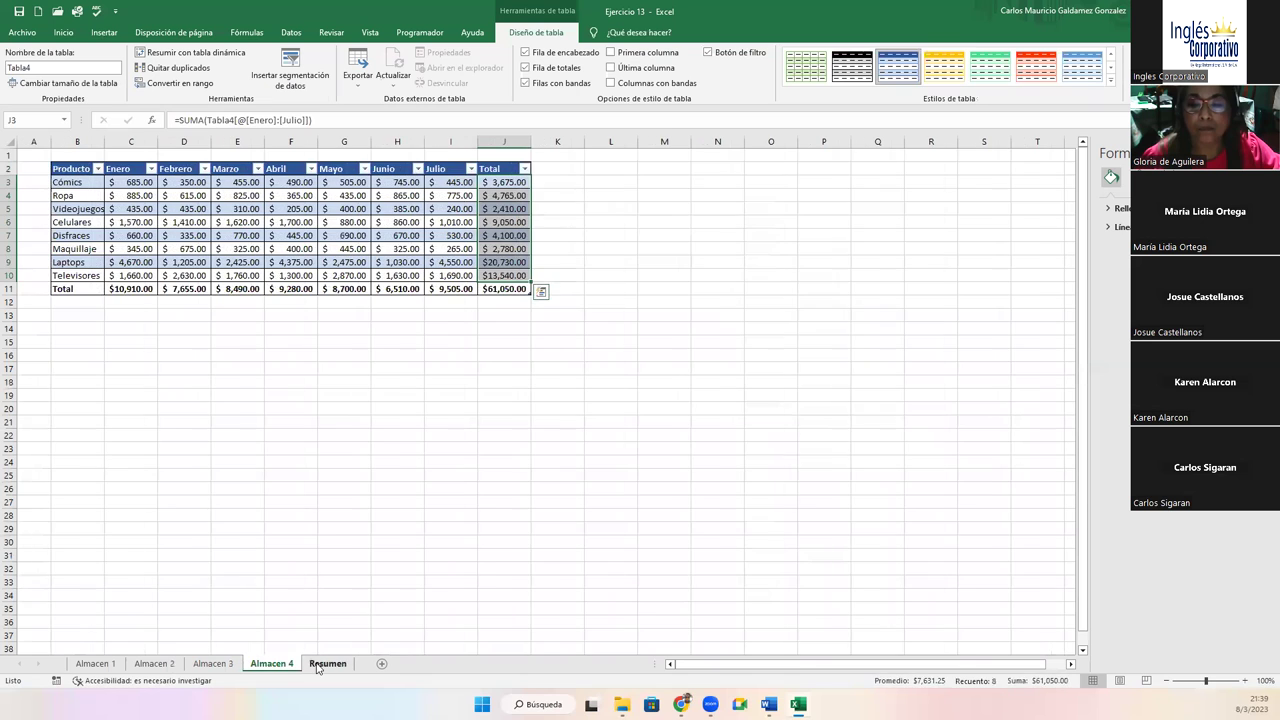
click(327, 664)
Check Almacen 1's product table Total column, then return to Resumen and deselect everything
click(272, 664)
click(213, 664)
click(154, 664)
click(95, 664)
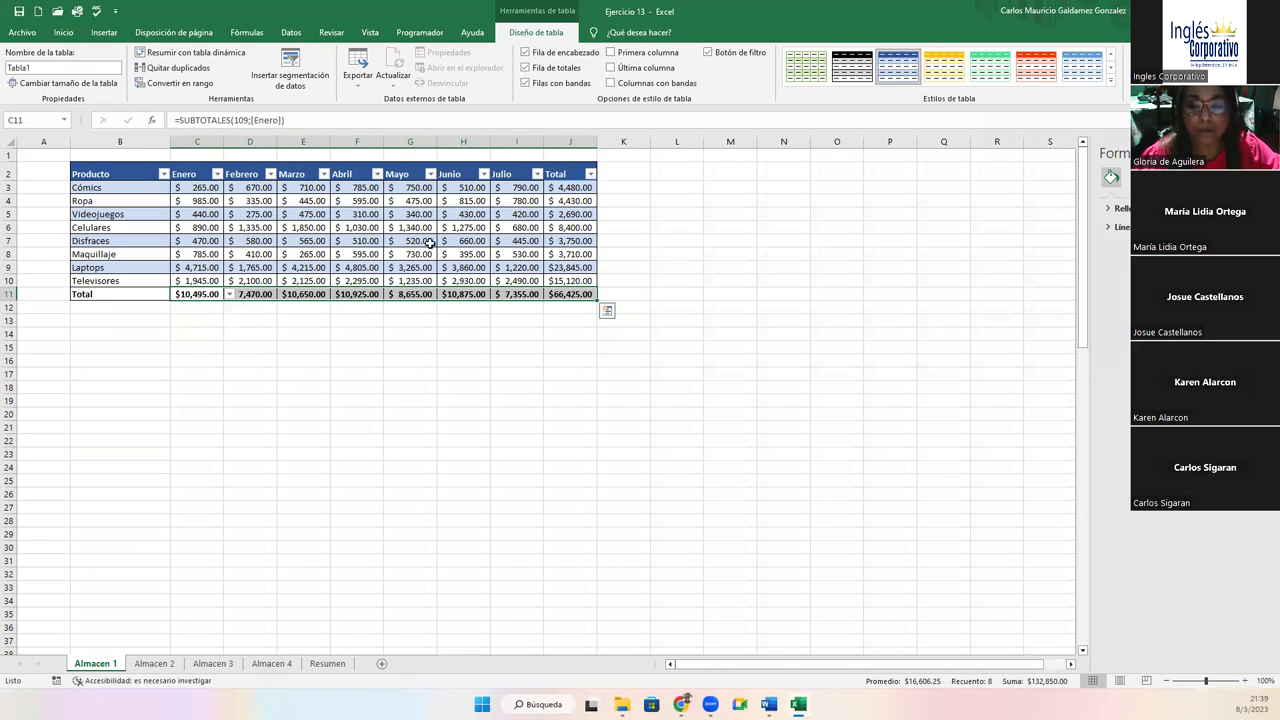
drag(558, 187, 569, 289)
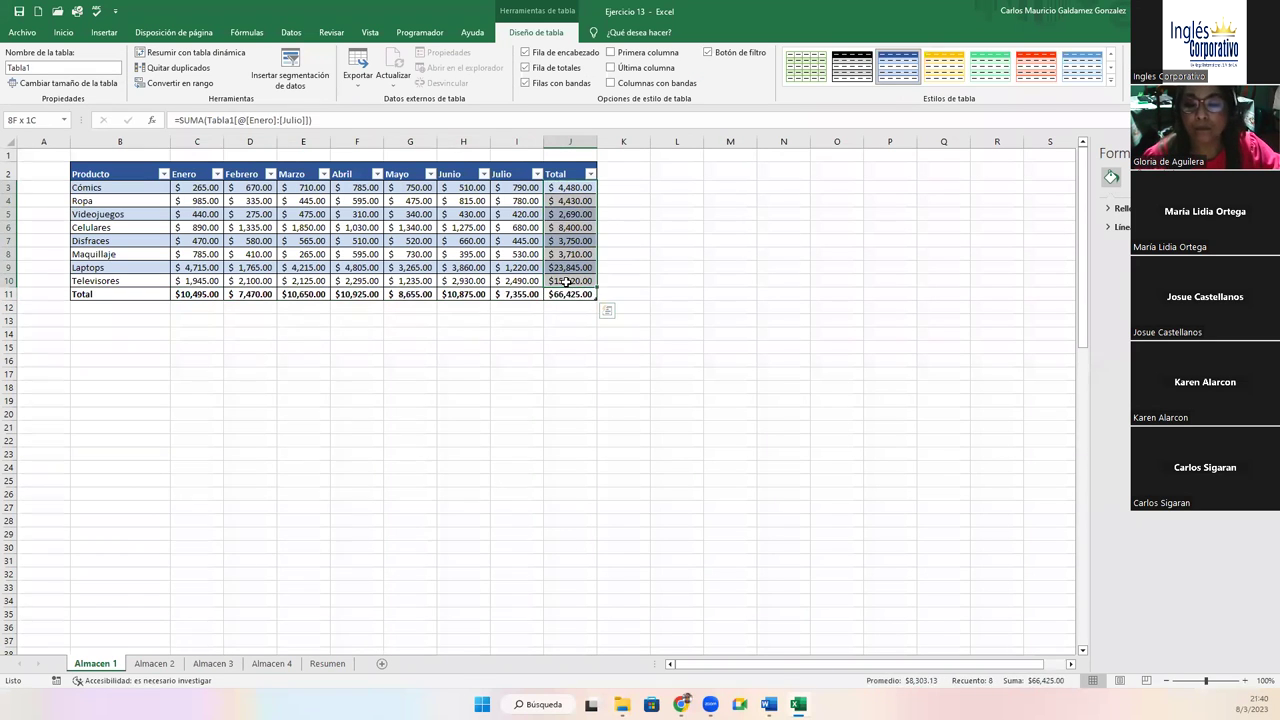
click(321, 665)
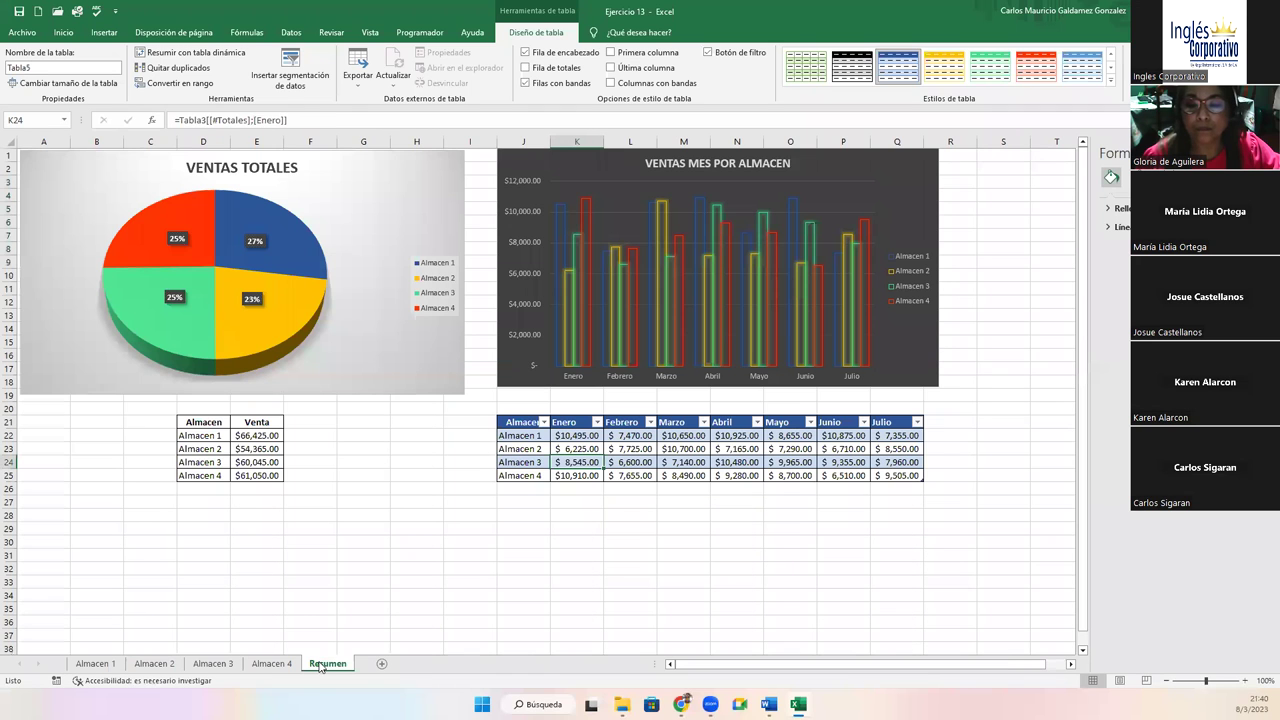
click(319, 201)
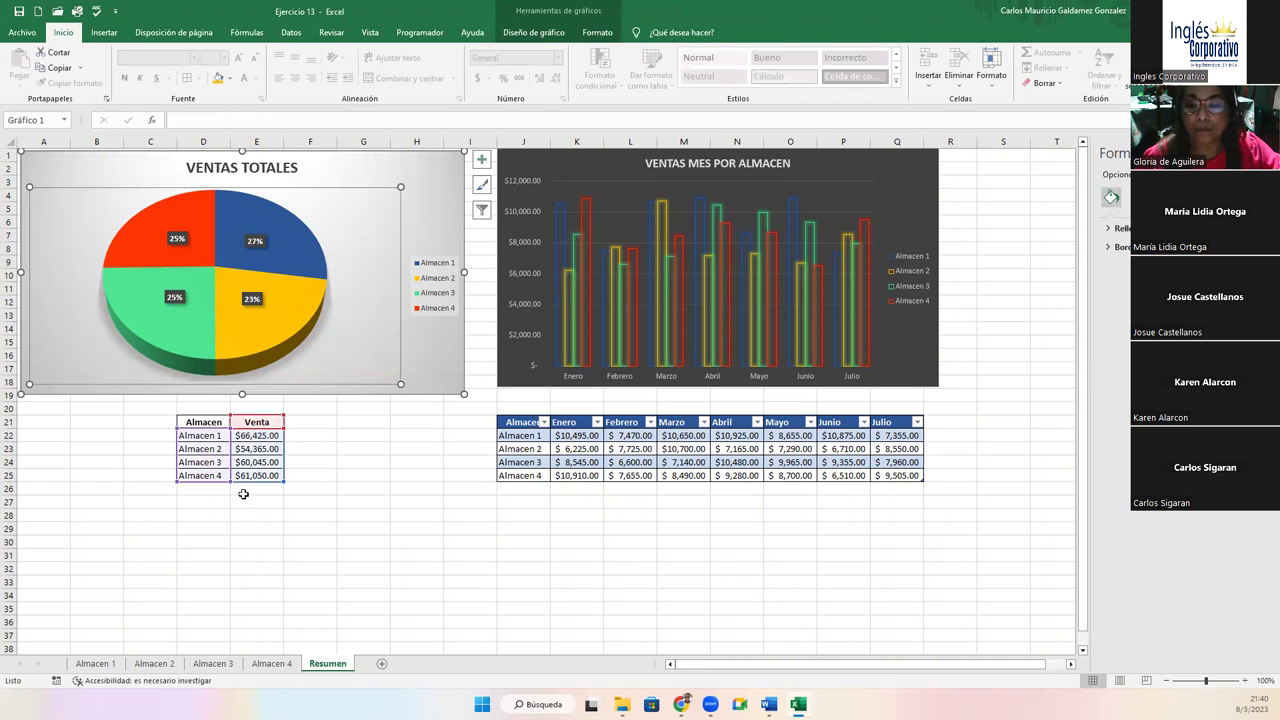
click(570, 437)
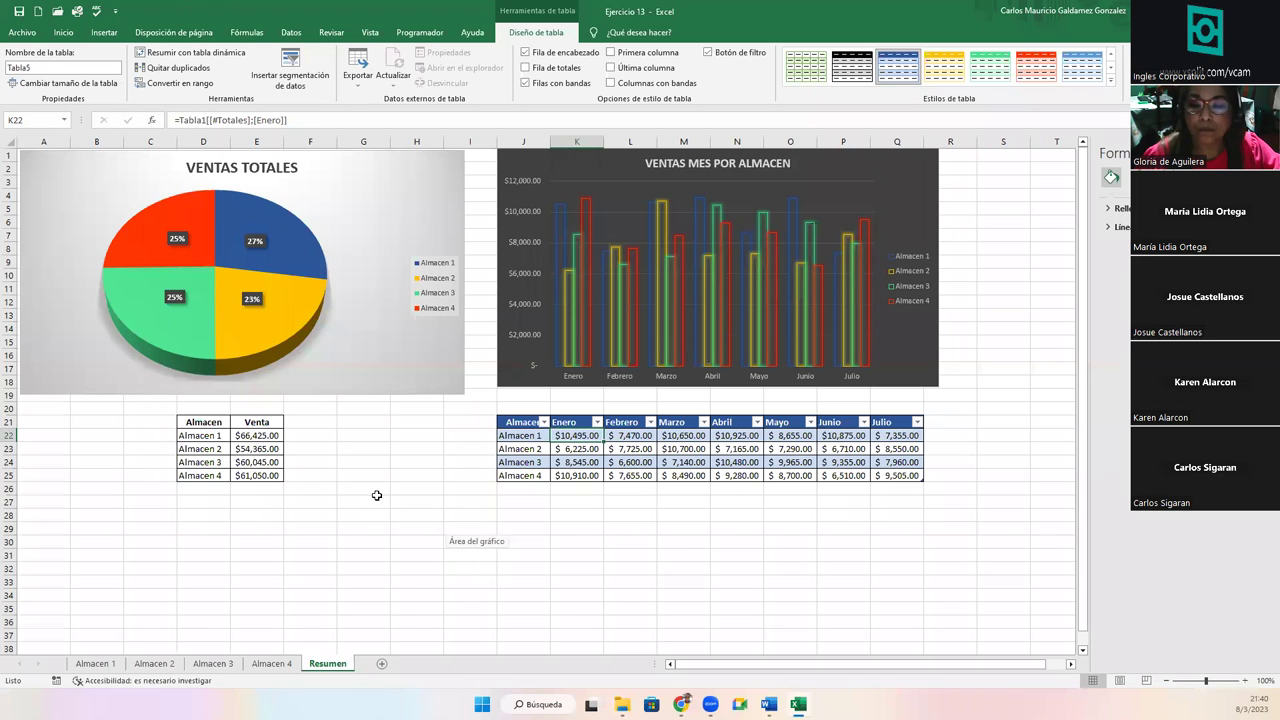
click(317, 424)
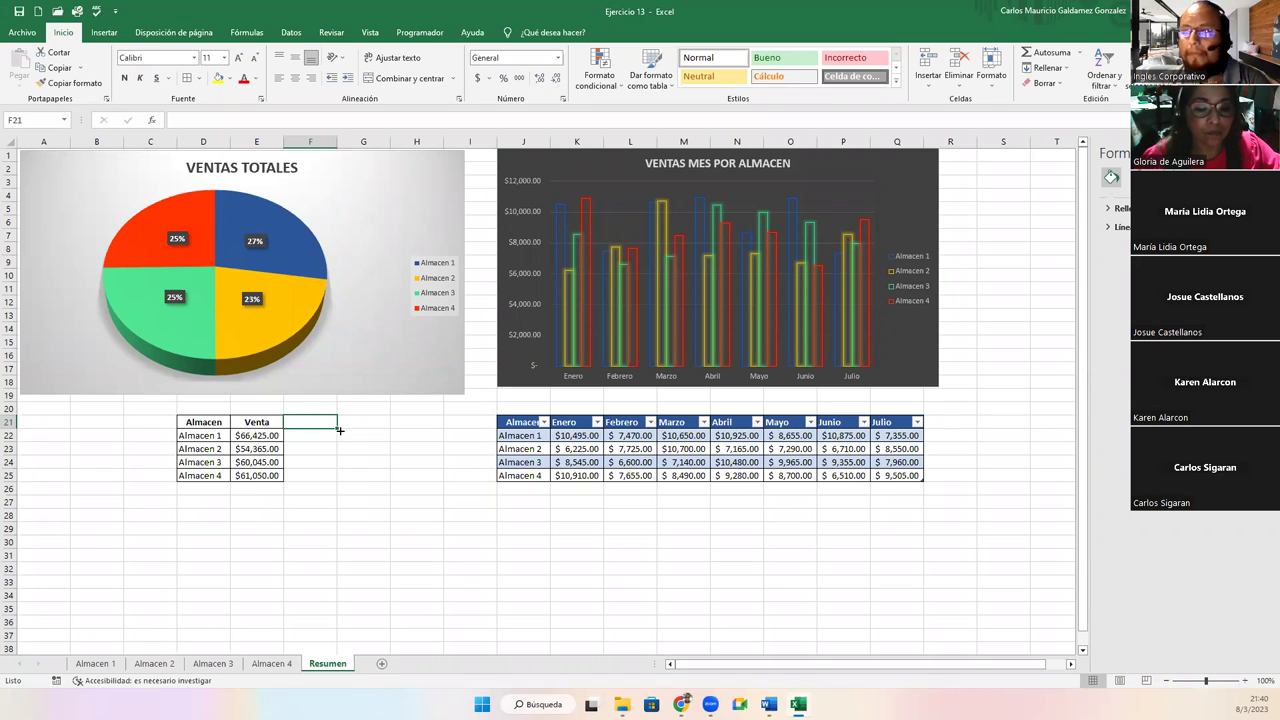
Select the monthly table J21:Q25 and cycle through the Almacen 1–4 sheets and Resumen
click(202, 502)
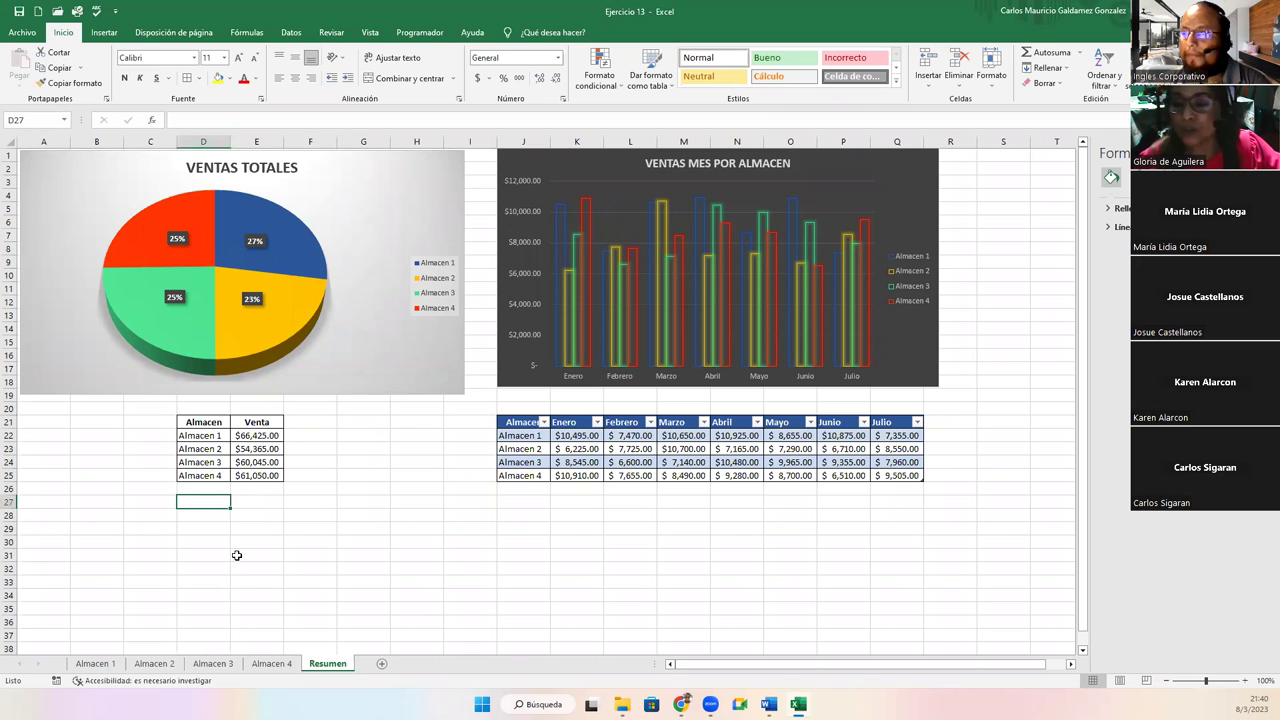
drag(522, 422, 885, 476)
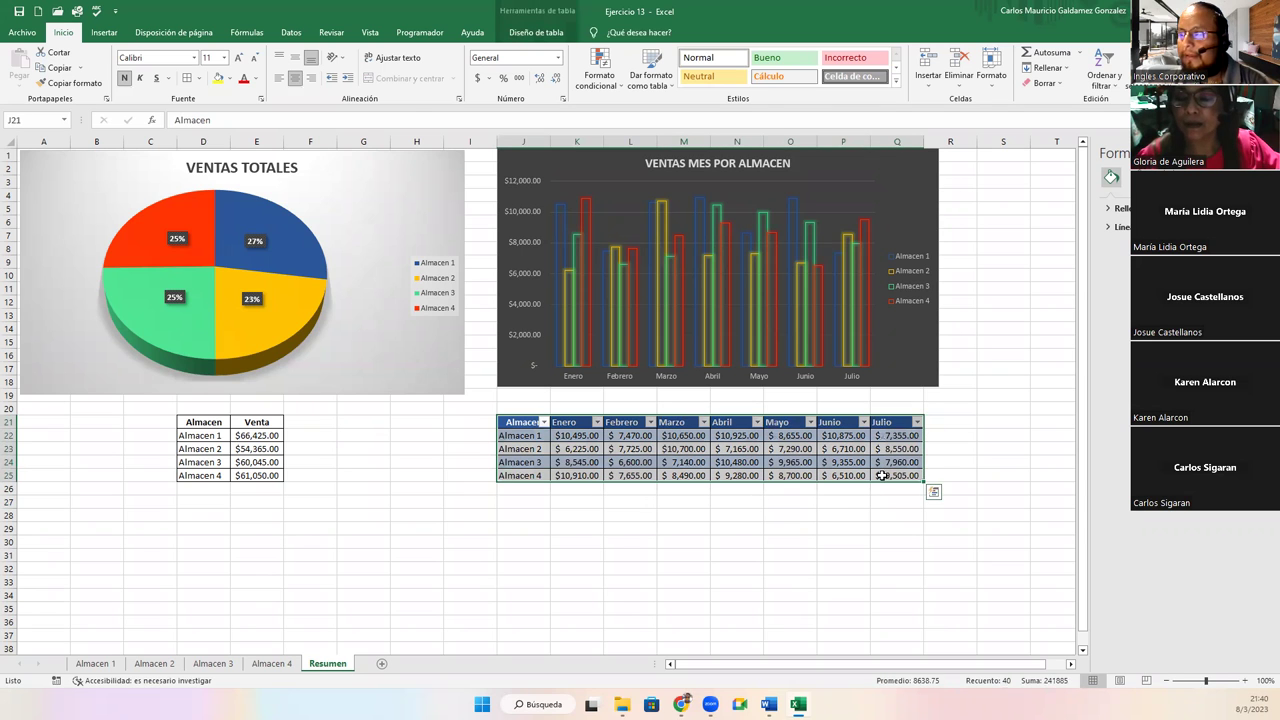
click(96, 665)
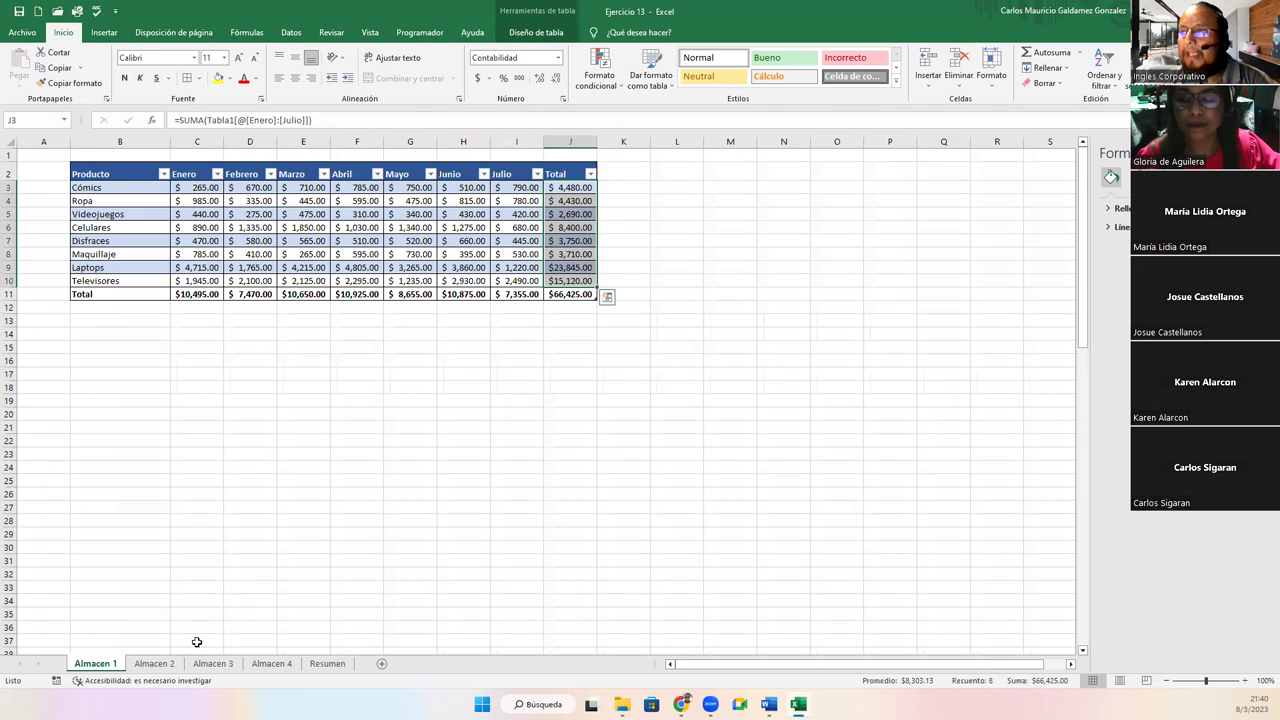
click(156, 664)
click(213, 664)
click(272, 665)
click(213, 664)
click(155, 664)
click(96, 664)
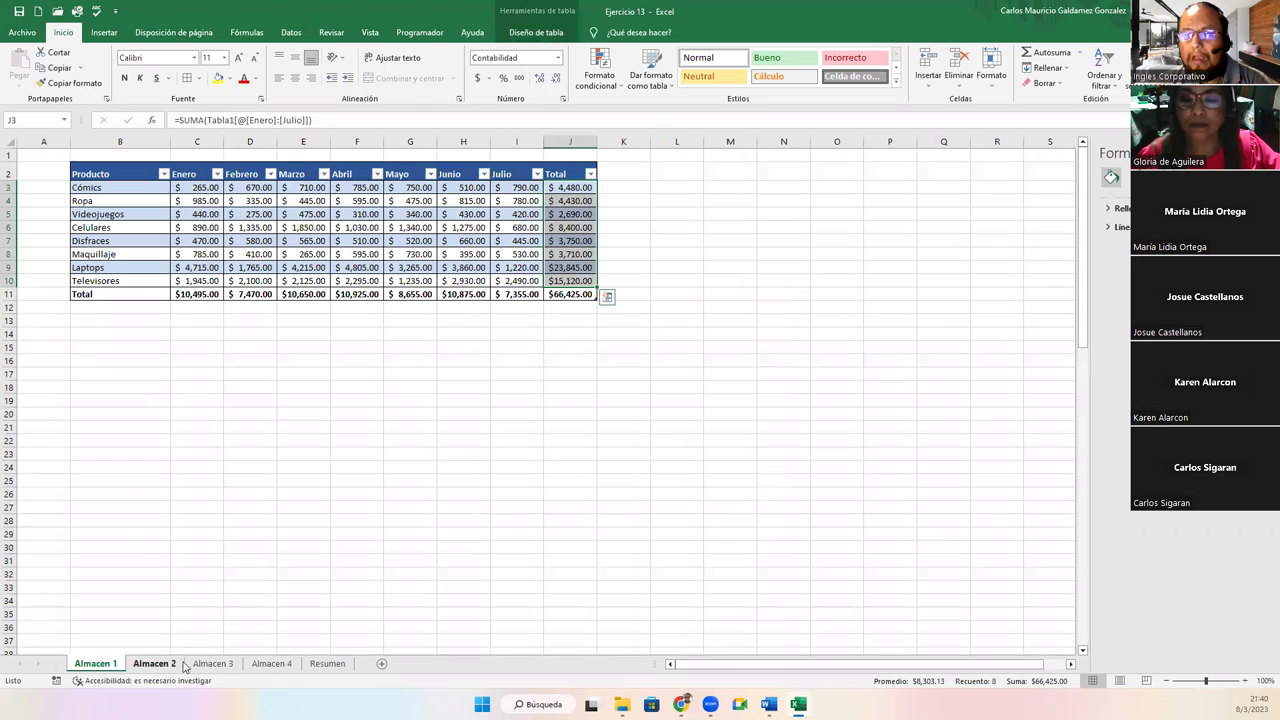
click(213, 664)
click(258, 664)
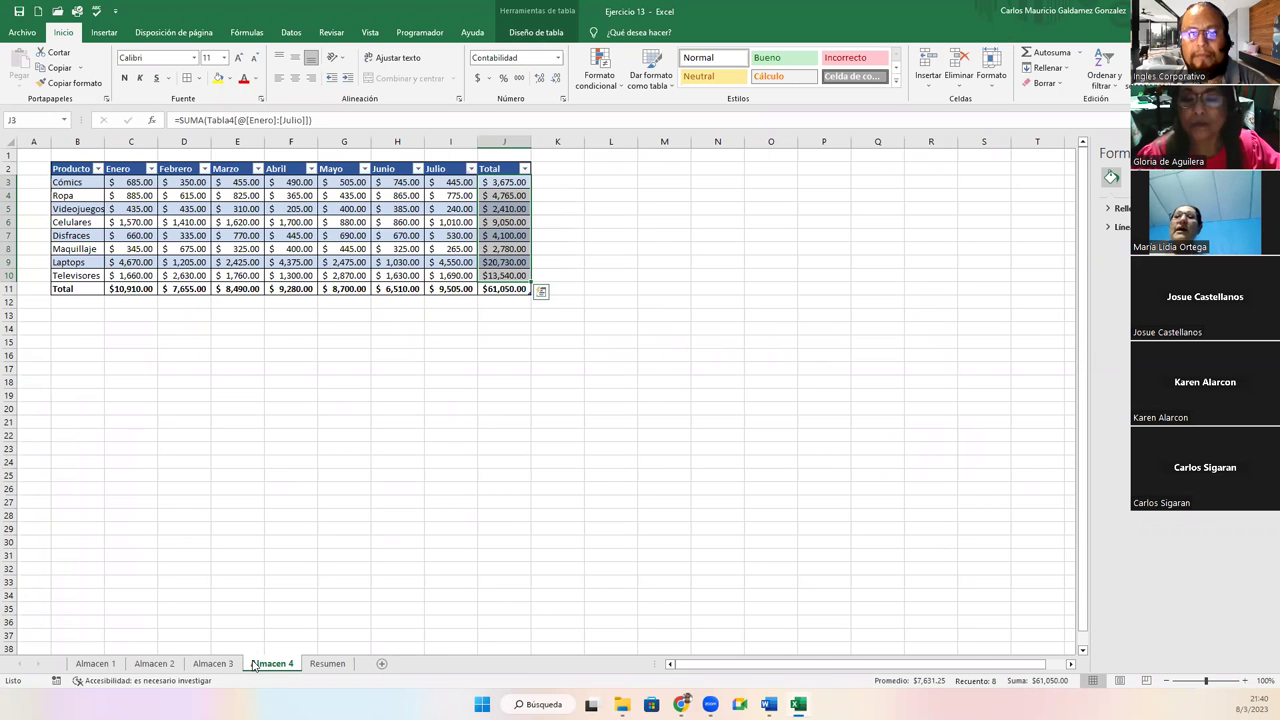
click(328, 664)
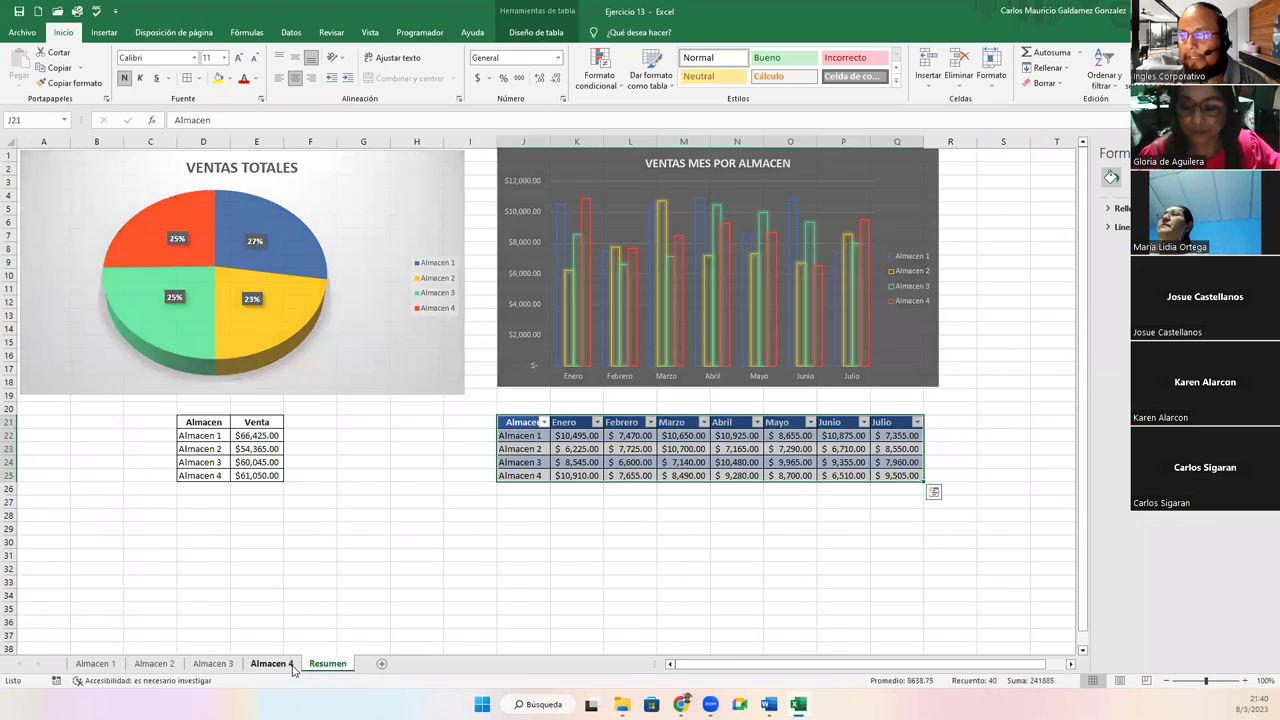
Flip through the Almacen sheets again, ending on Almacen 1 with an empty cell selected
click(272, 664)
click(213, 664)
click(154, 664)
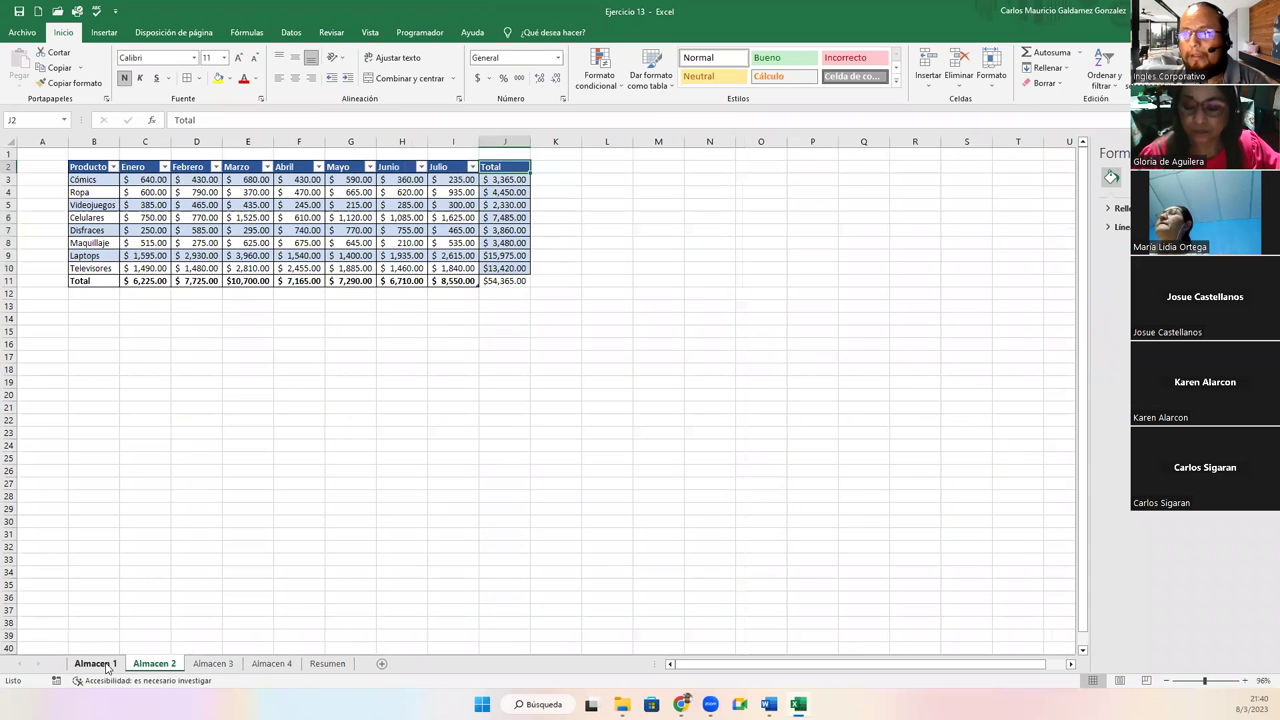
click(96, 664)
click(154, 664)
click(213, 664)
click(272, 664)
click(327, 664)
click(272, 664)
click(213, 664)
click(165, 667)
click(100, 667)
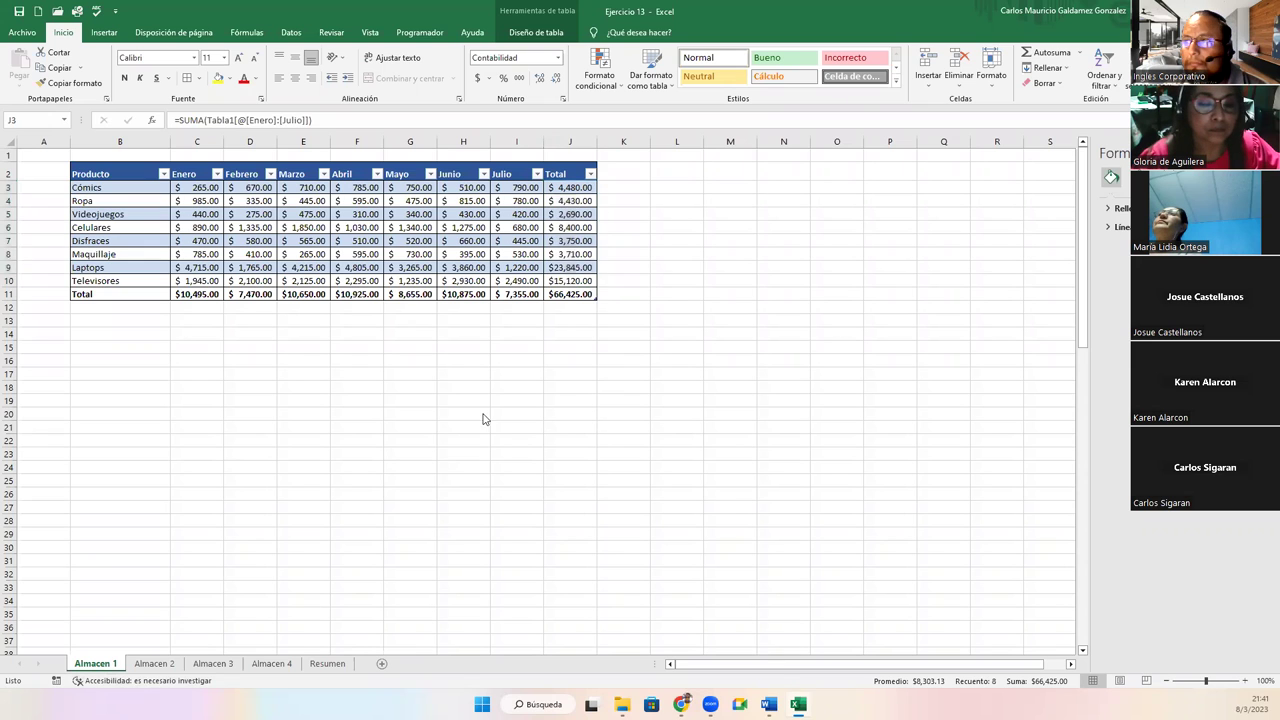
click(448, 359)
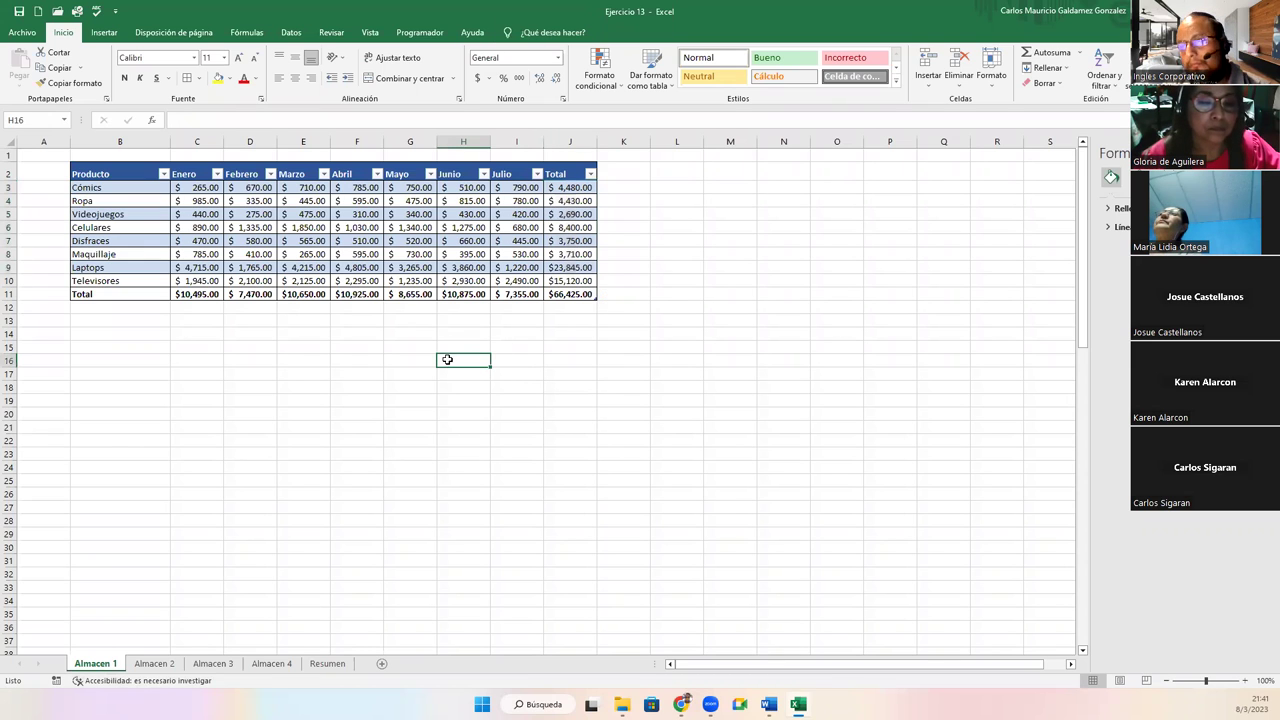
click(272, 319)
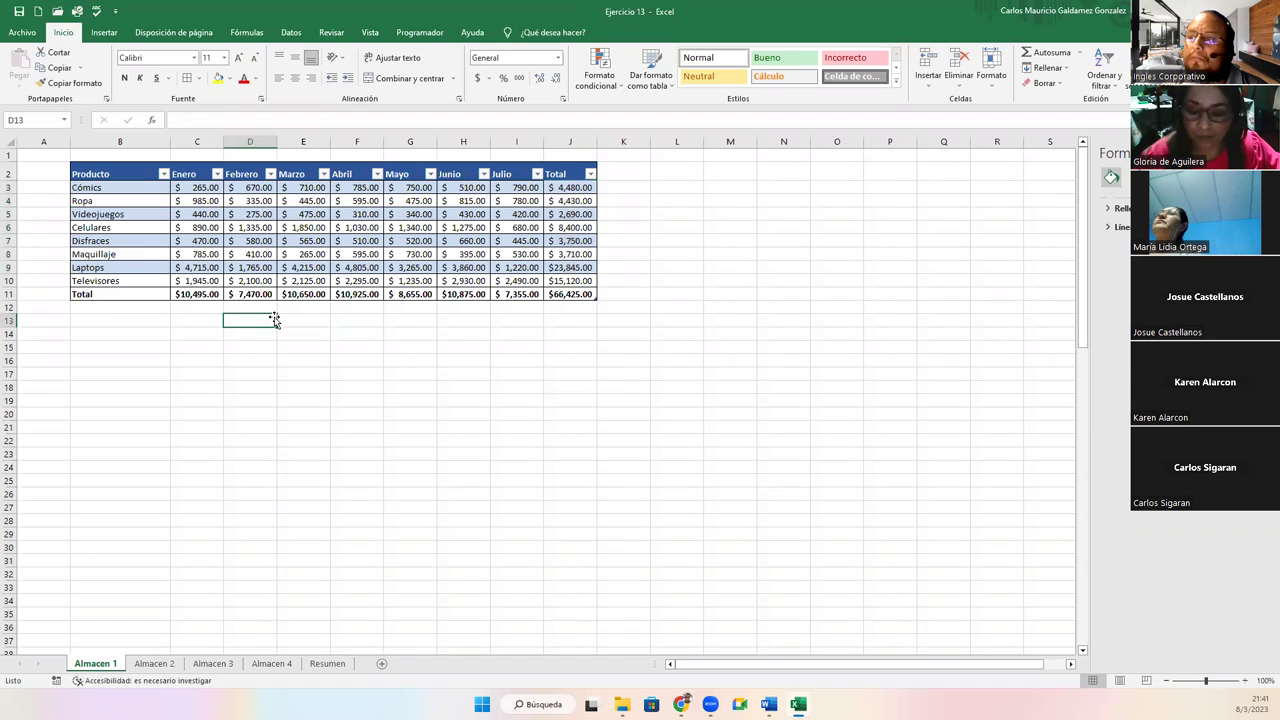
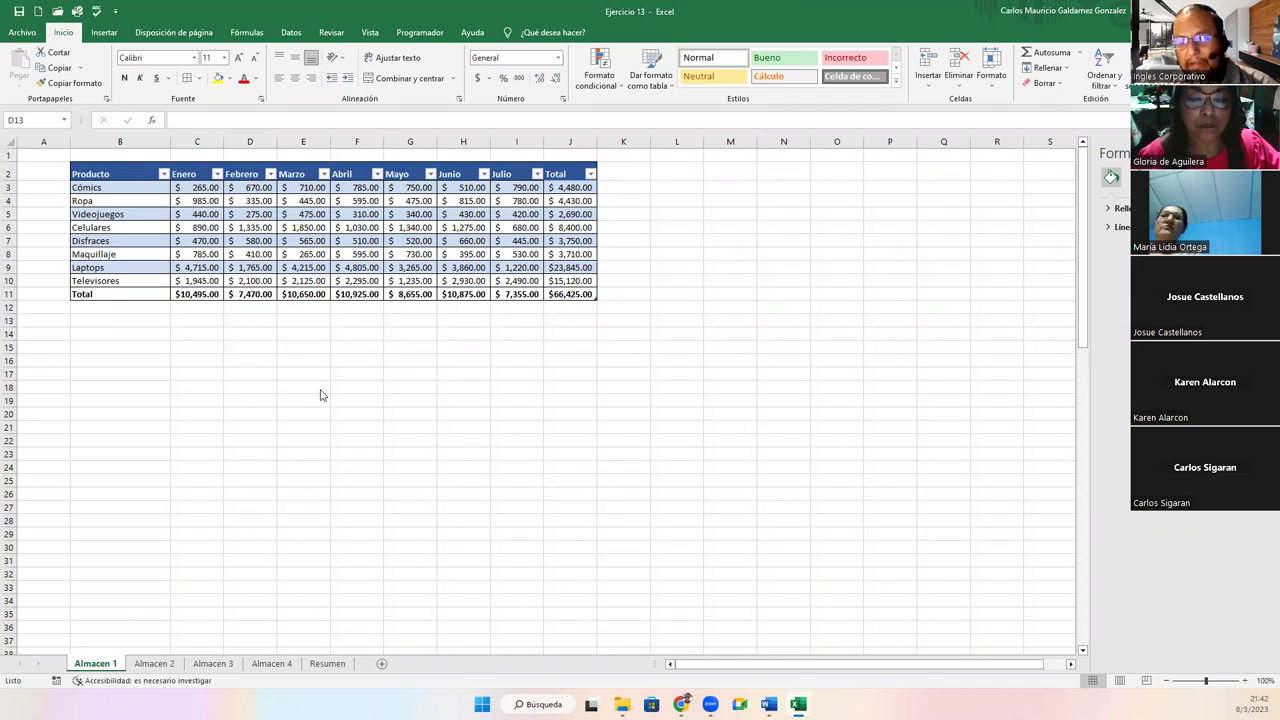
Review the Almacen 2, 3 and 4 tables, checking the J11 and H11 totals, then return to Resumen
click(155, 668)
click(155, 665)
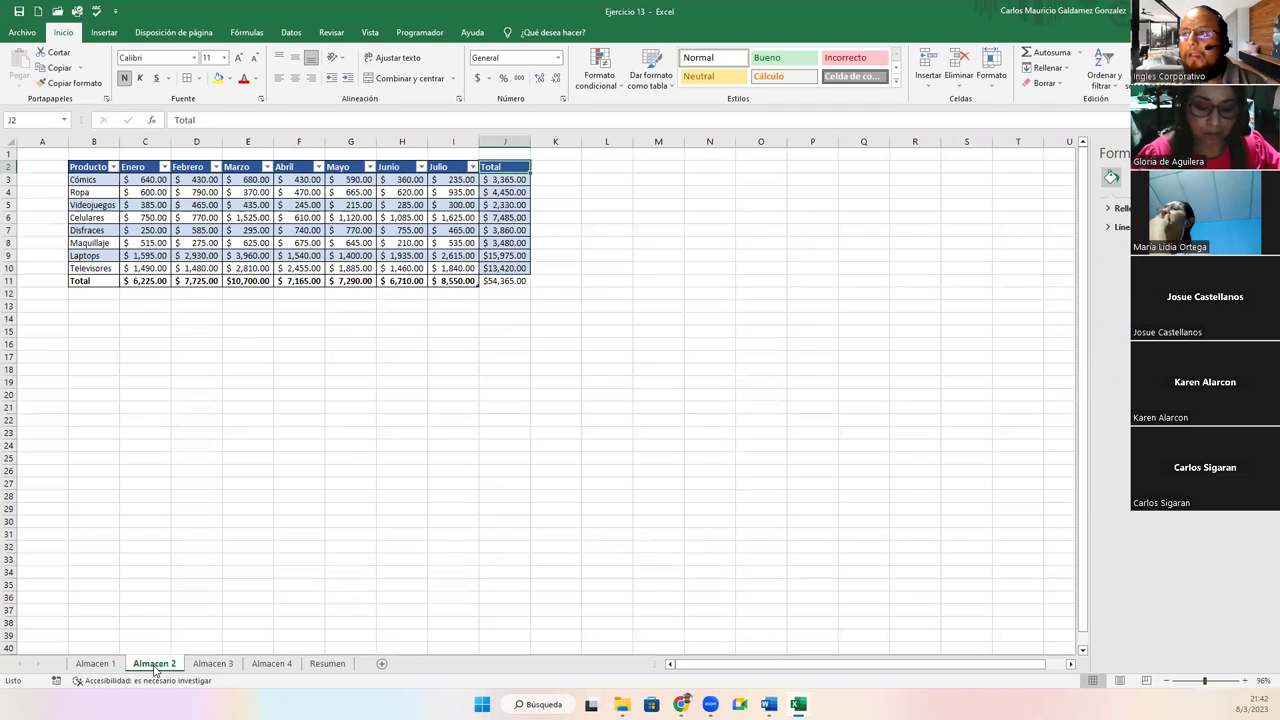
click(499, 281)
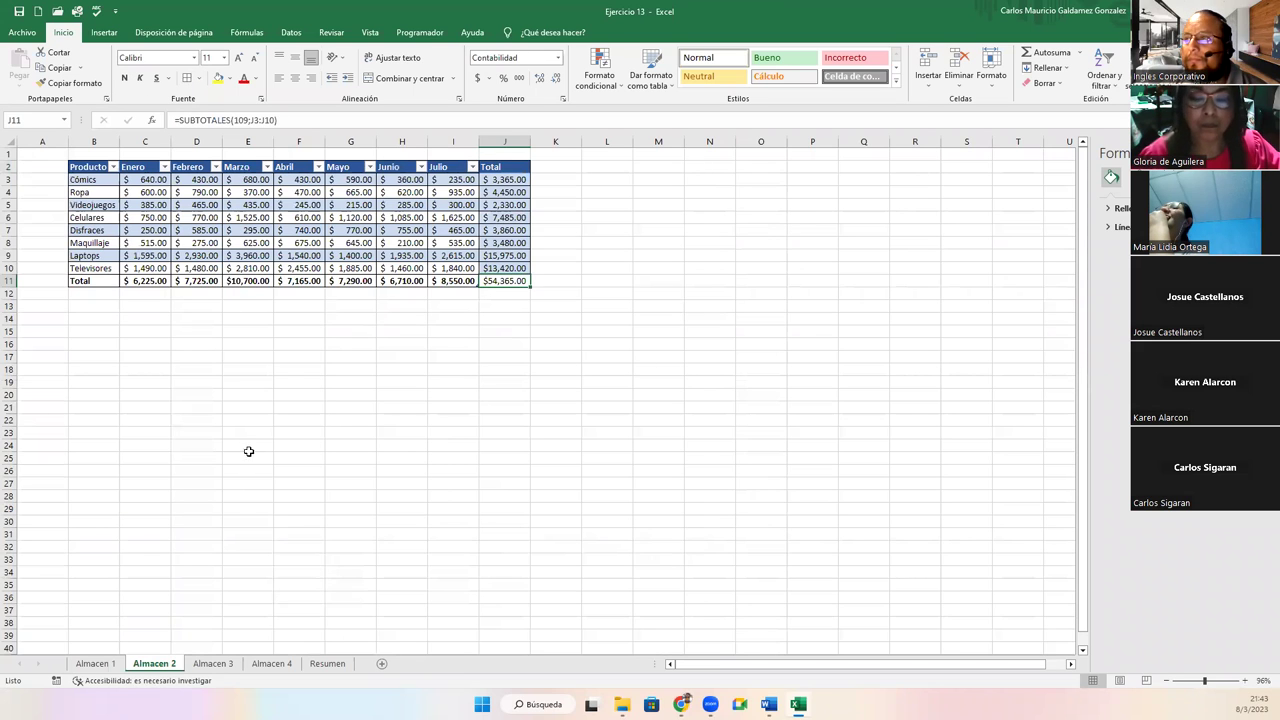
click(219, 672)
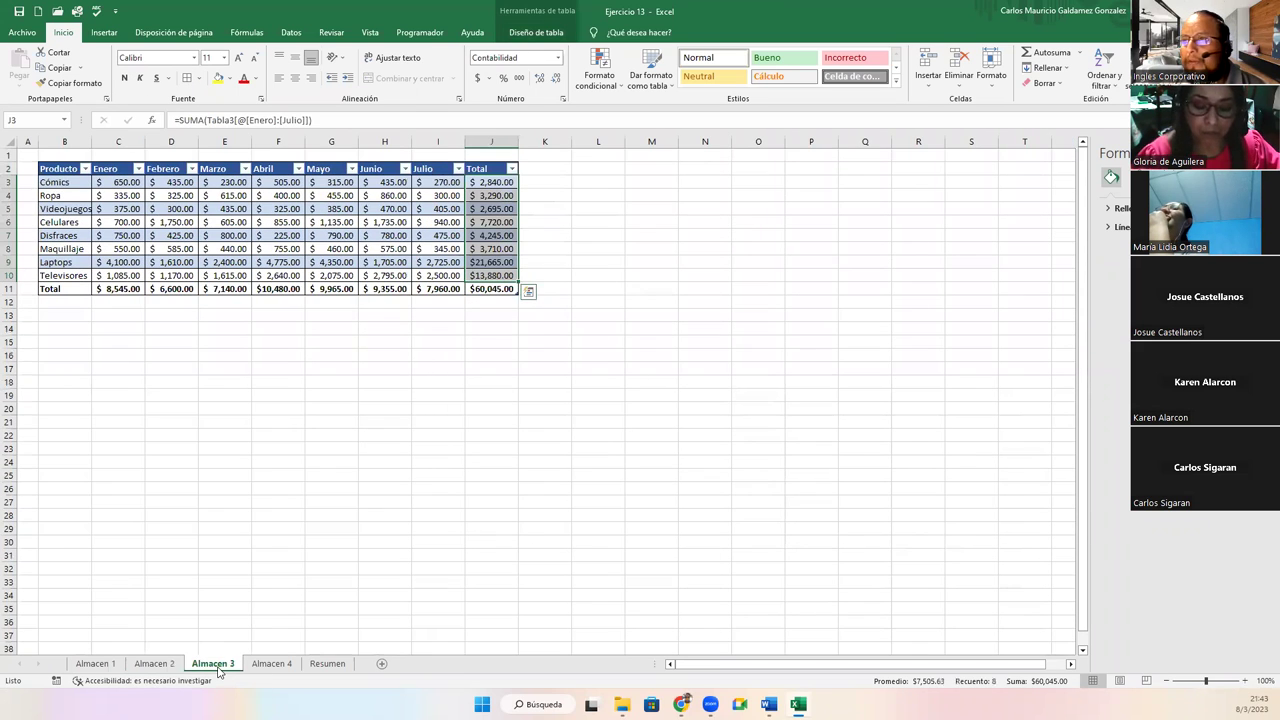
click(380, 289)
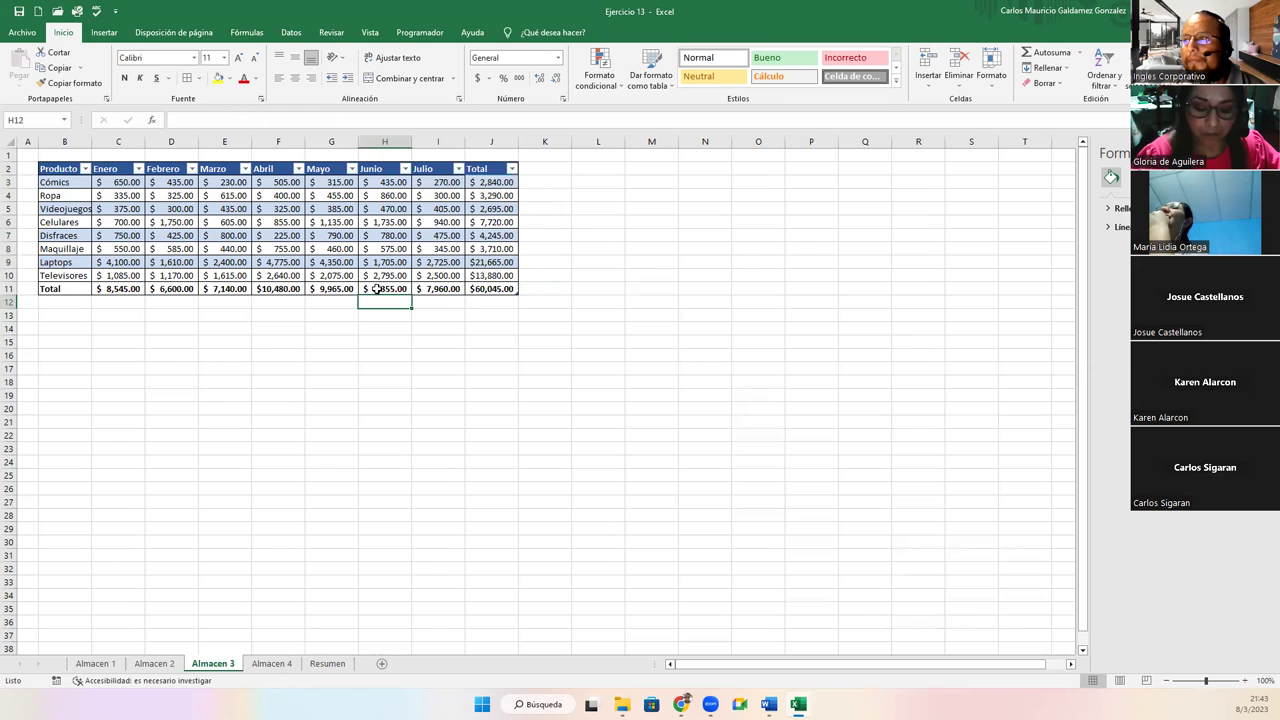
click(266, 667)
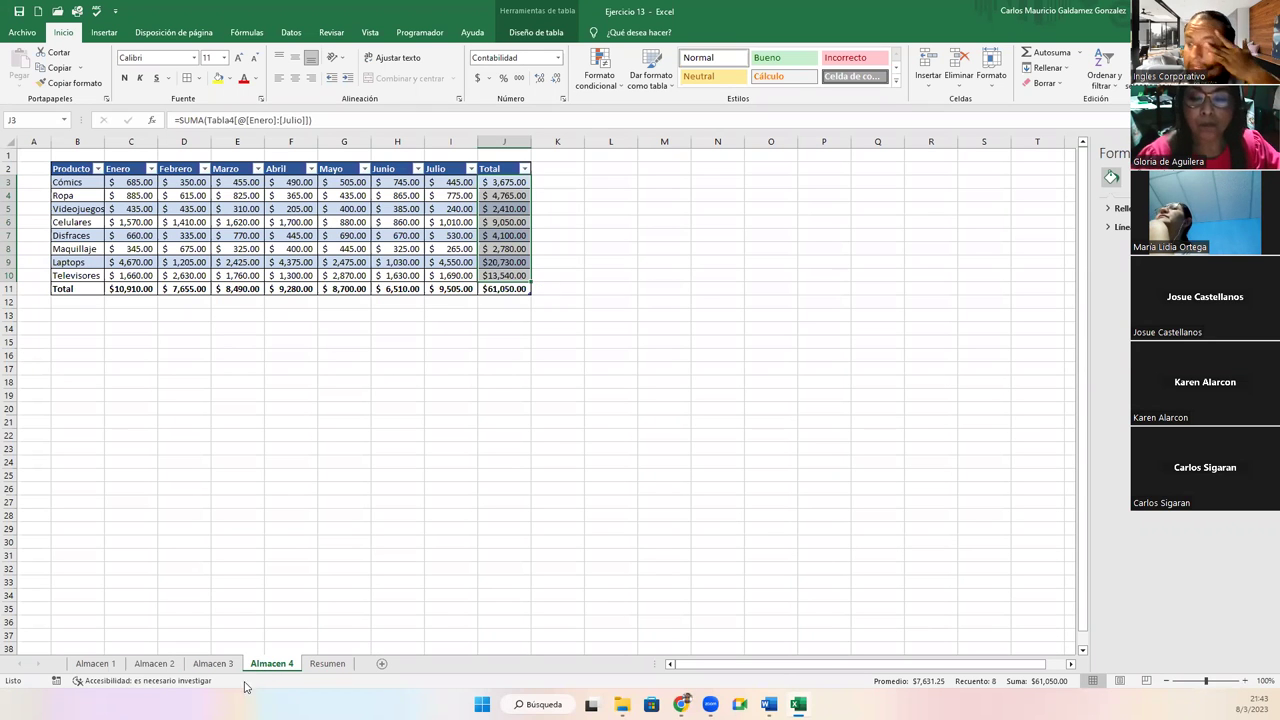
click(318, 664)
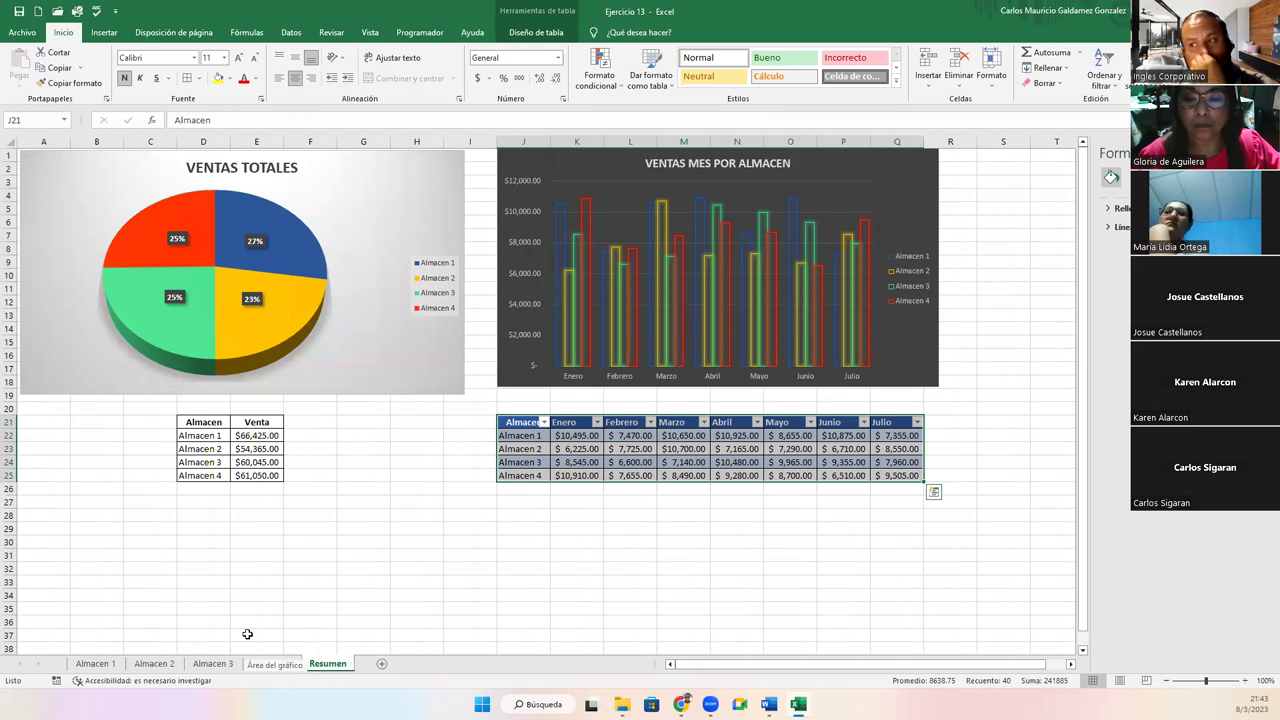
Total the Venta amounts E22:E25 into E26 with Autosuma and widen column E
drag(252, 434, 256, 472)
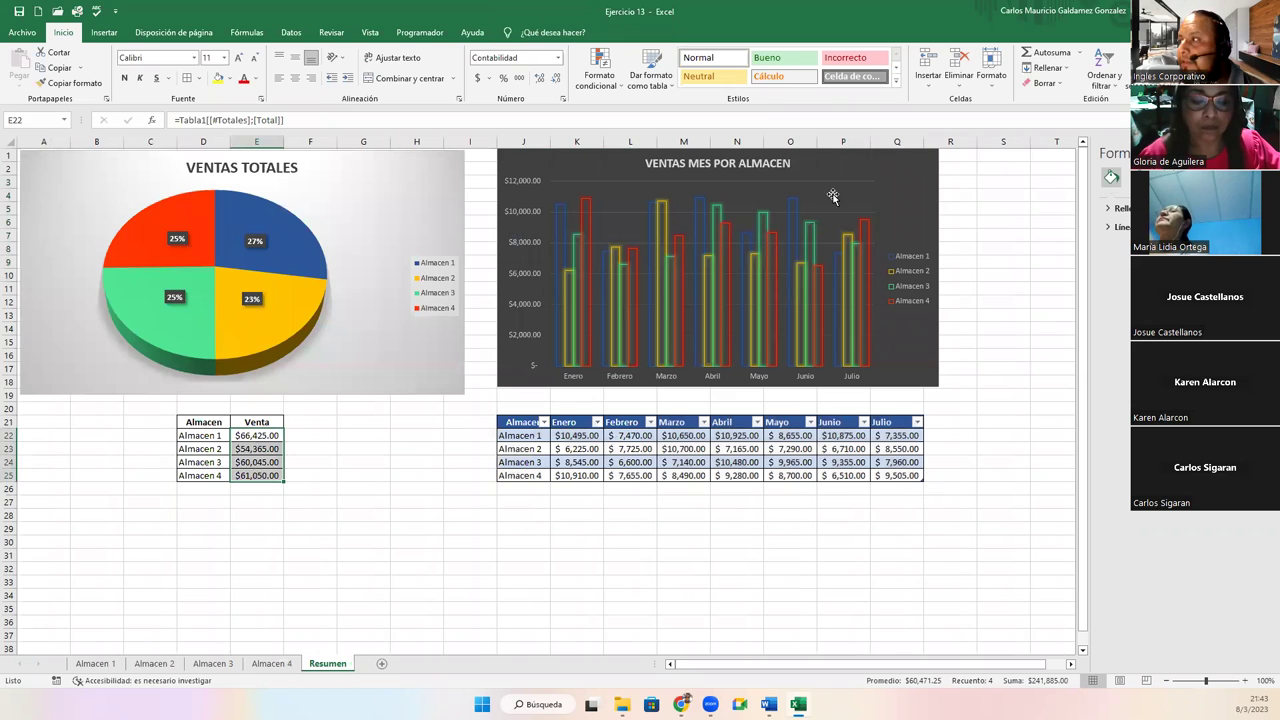
click(1063, 51)
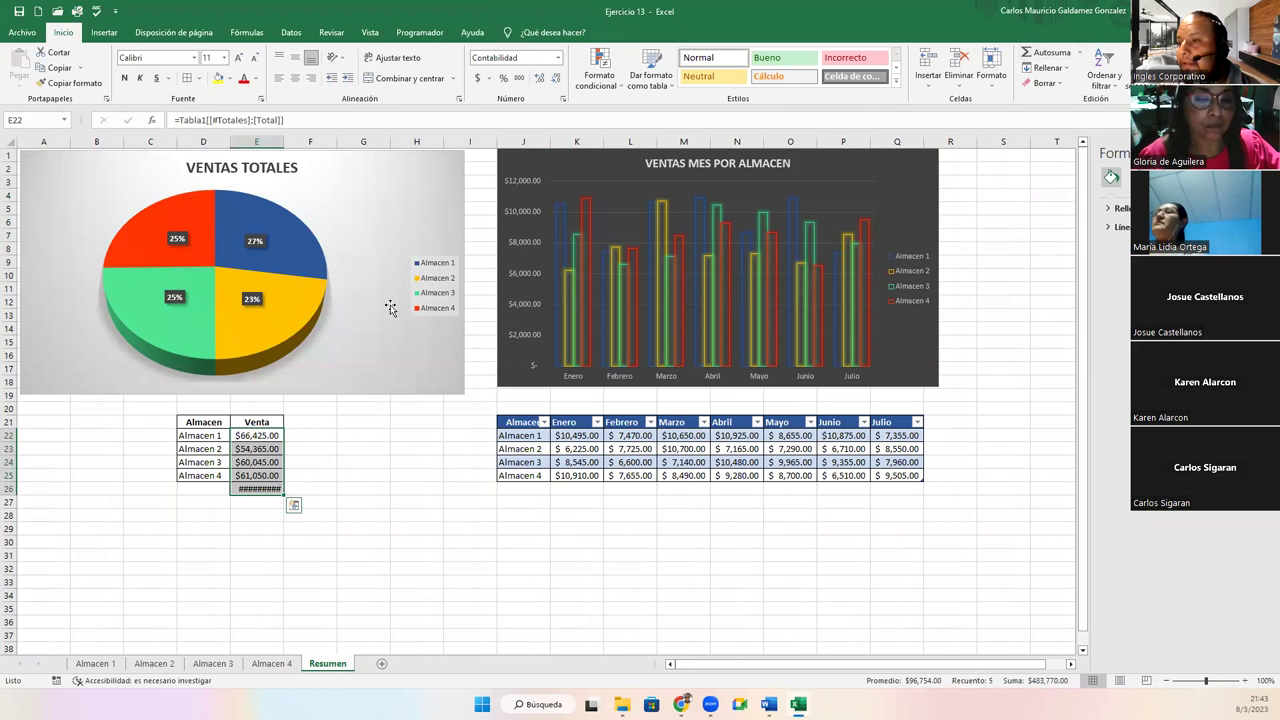
drag(285, 142, 290, 142)
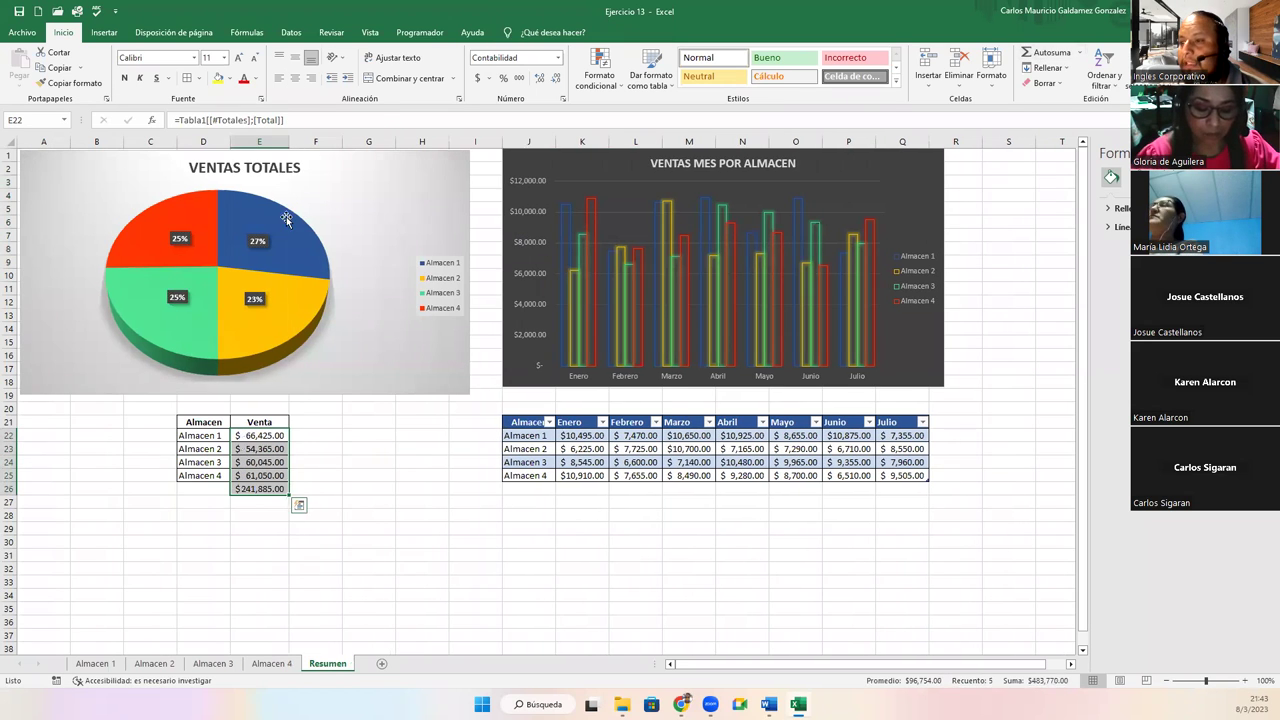
click(240, 489)
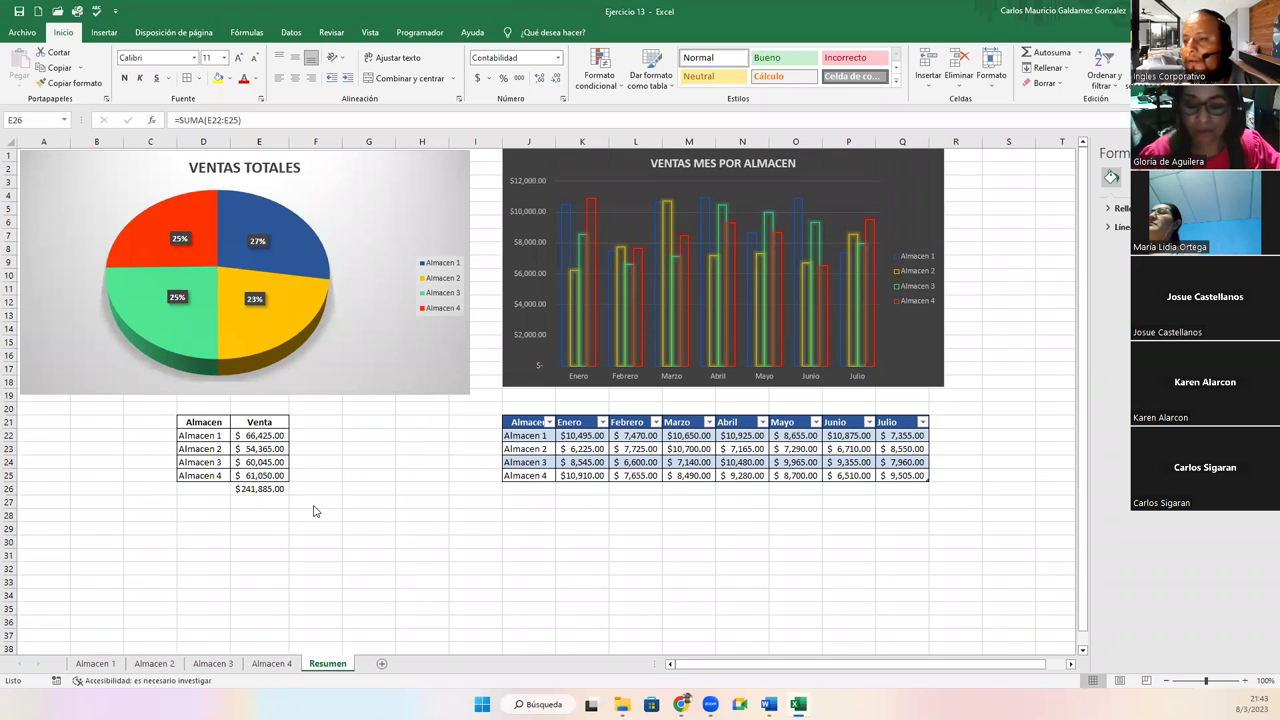
Check the $241,885.00 total in E26 against Almacen 1's monthly values in row 22
click(246, 490)
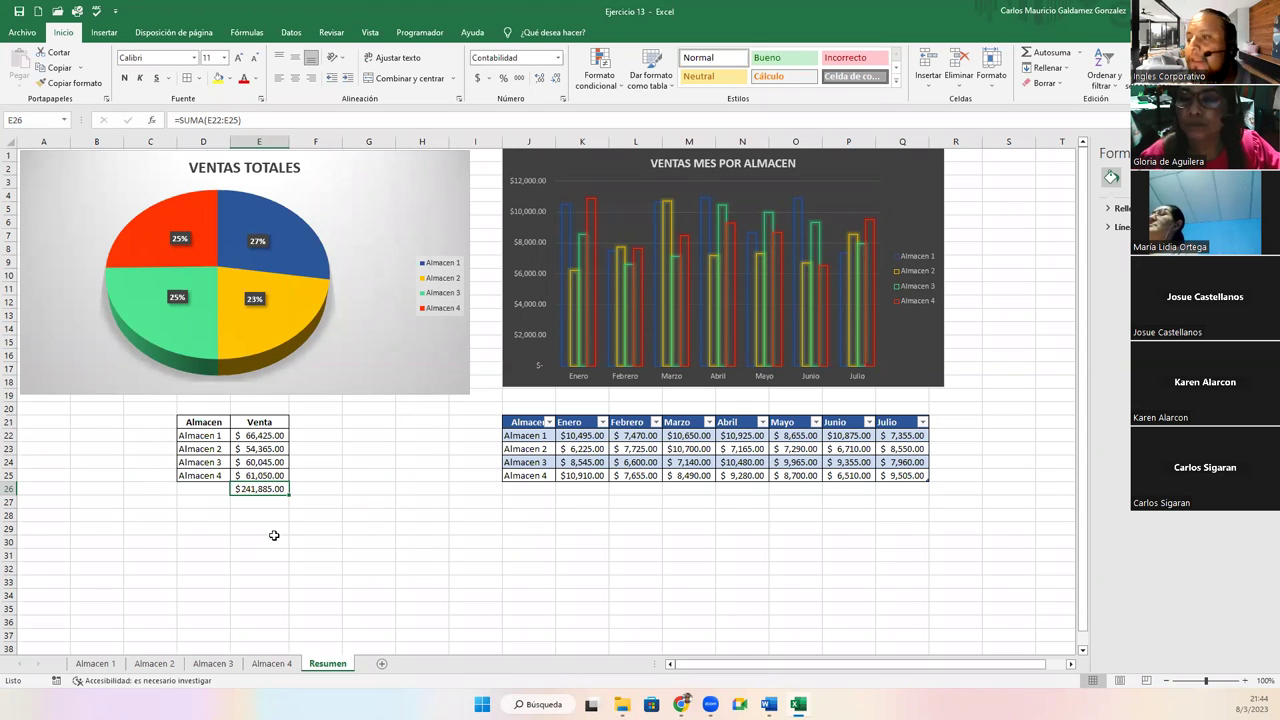
click(590, 440)
drag(613, 443, 905, 438)
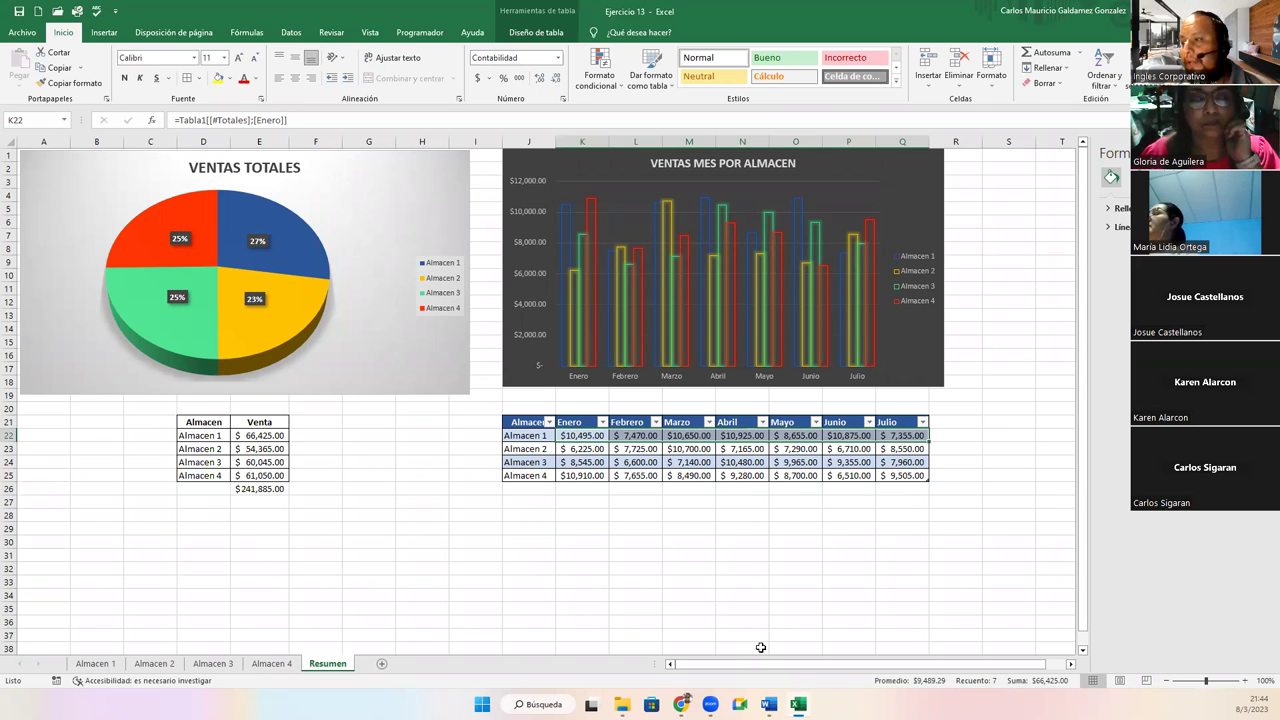
click(259, 489)
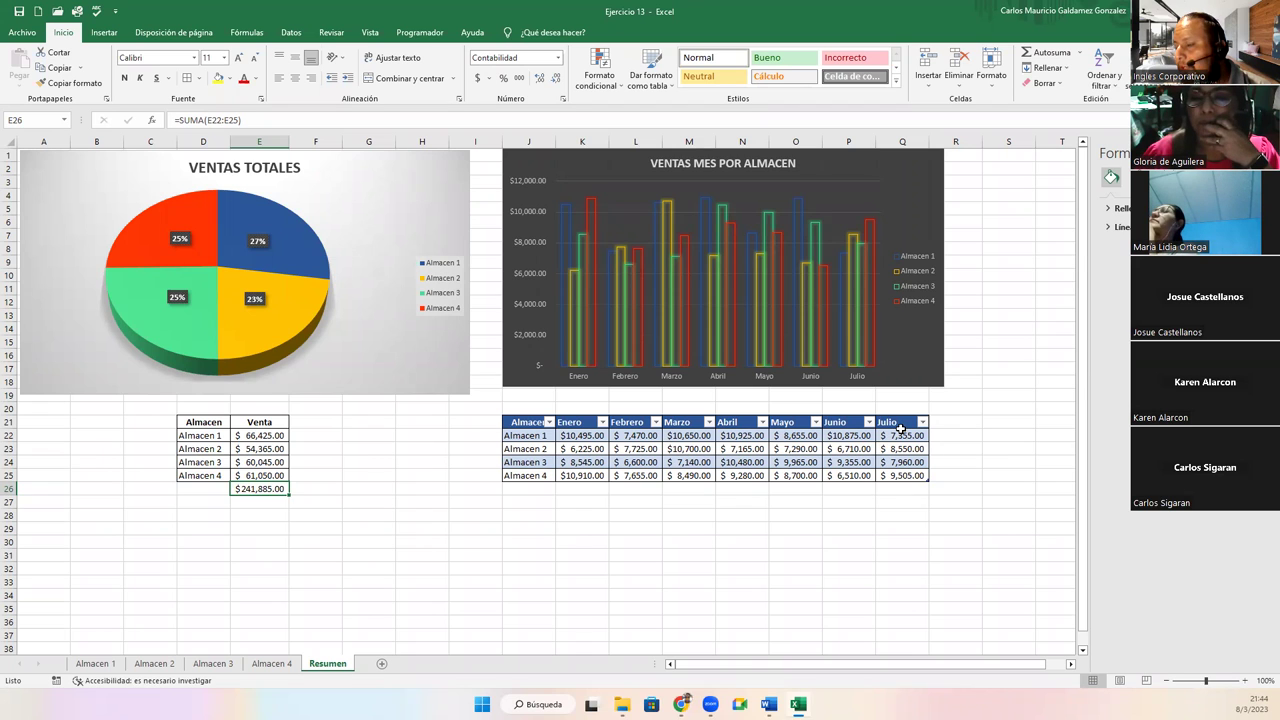
click(243, 505)
text(=)
key(Up)
text(()
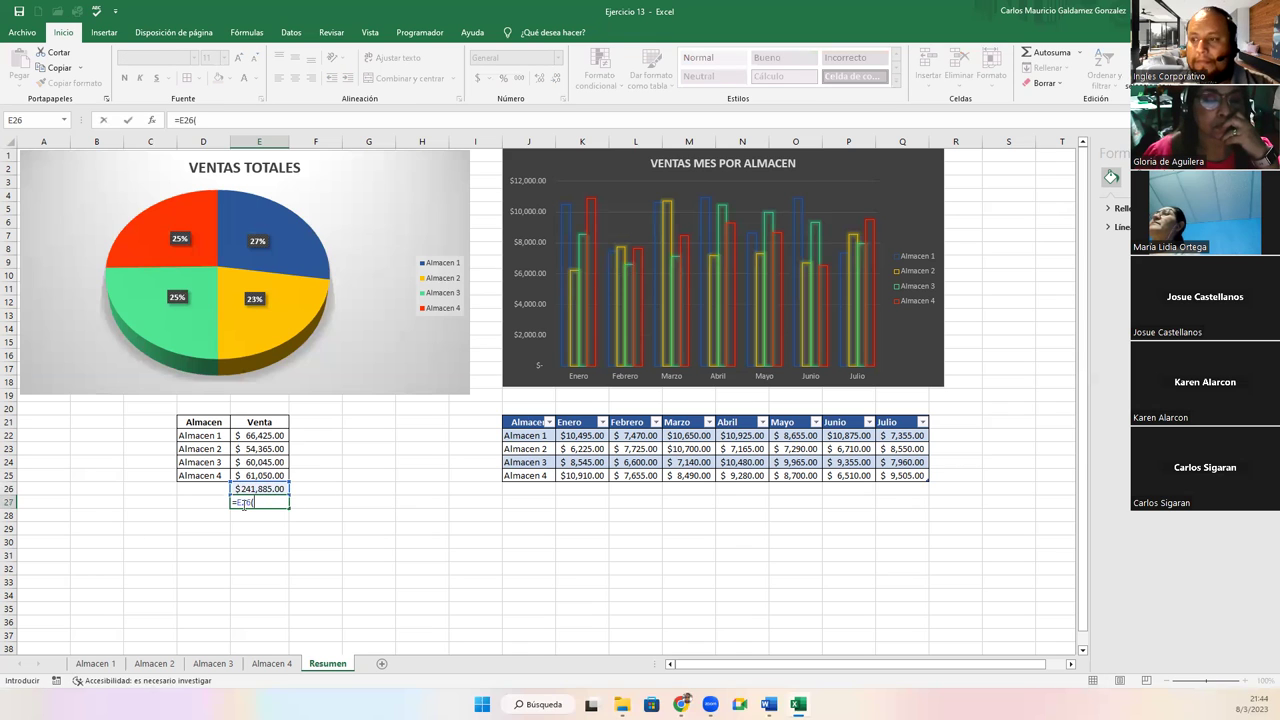
key(BackSpace)
text(/28)
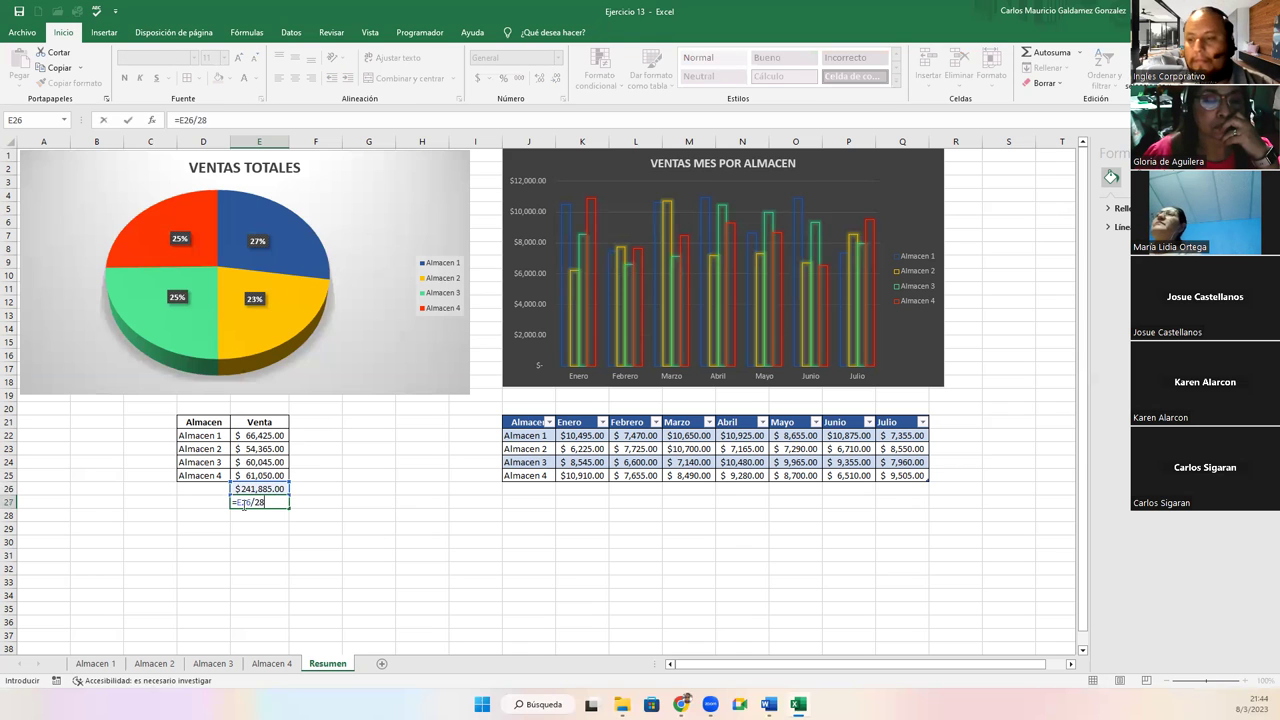
key(Return)
click(243, 505)
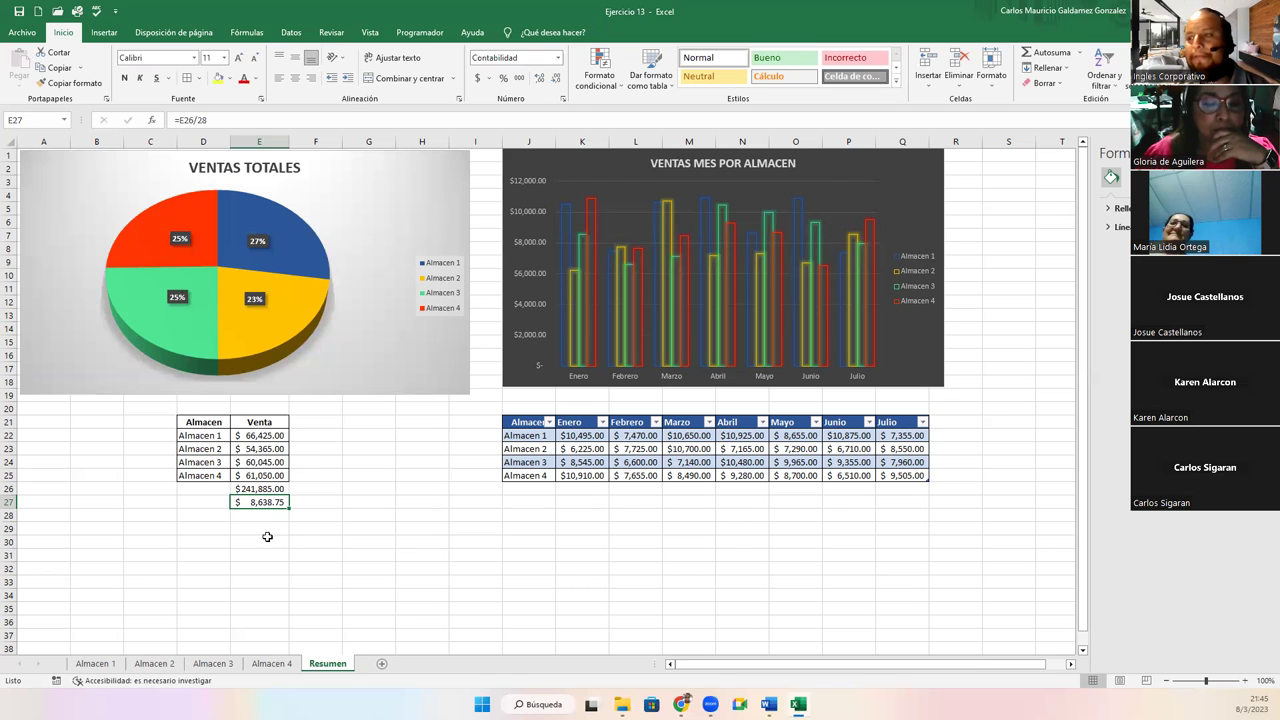
key(Delete)
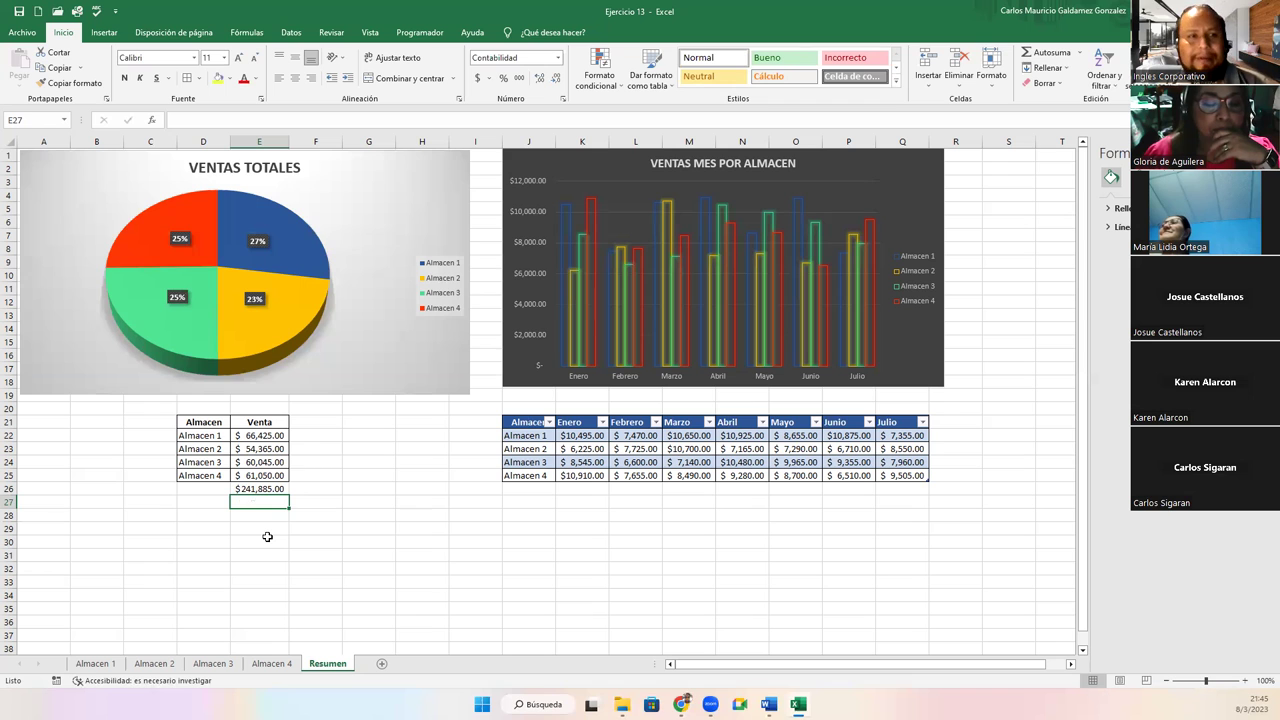
On Almacen 1, widen columns C and E and AutoFit G, H and J so every amount shows
click(88, 665)
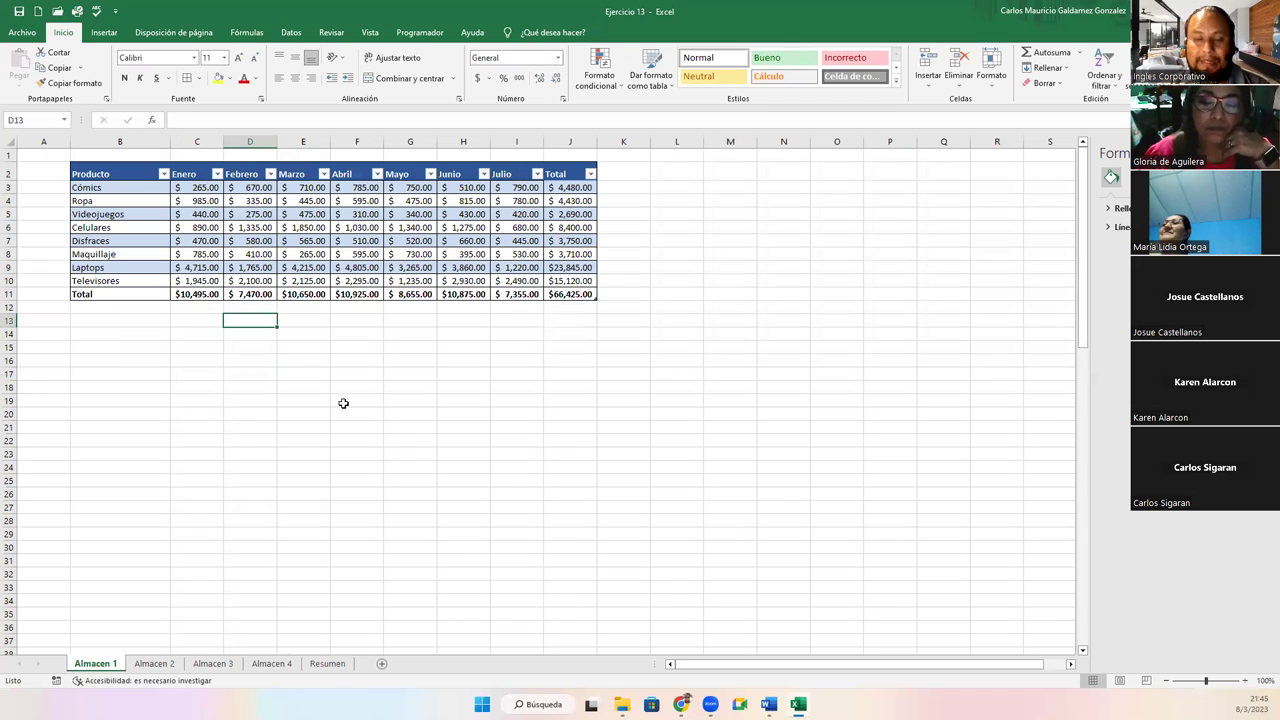
ctrl+scroll(295, 428, up, 2)
scroll(294, 428, down, 1)
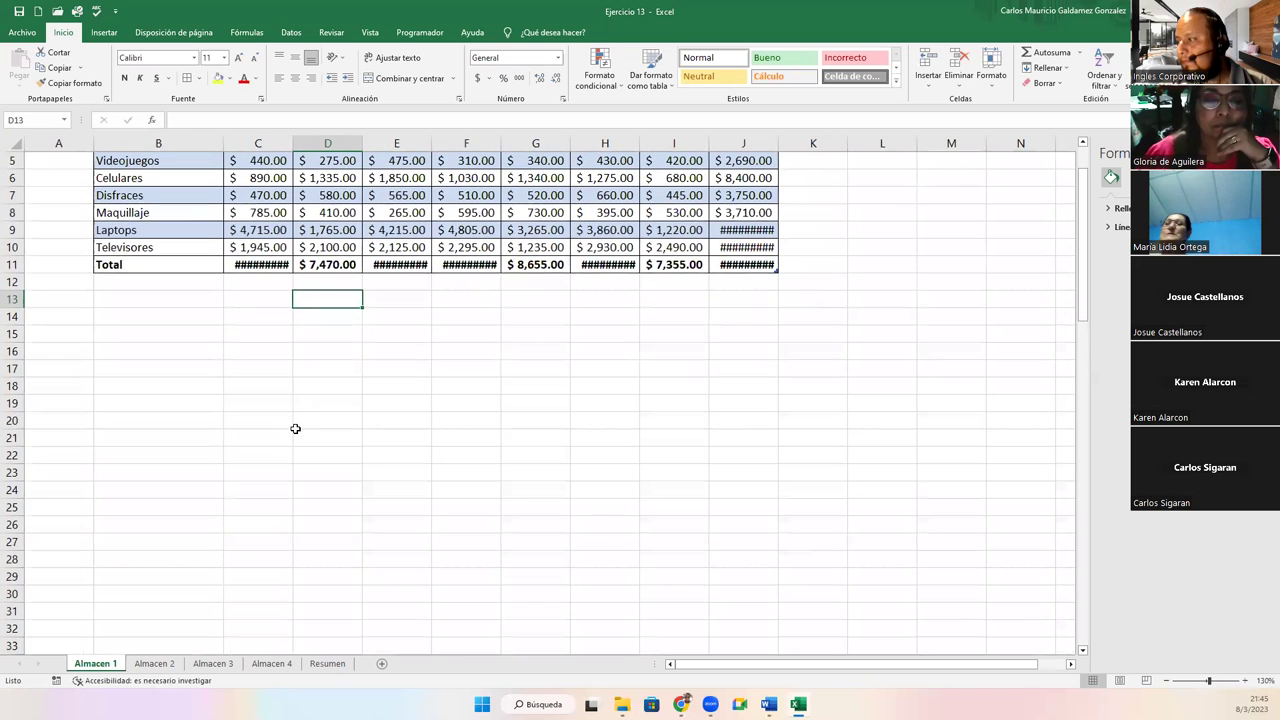
scroll(322, 292, up, 1)
drag(292, 143, 298, 143)
drag(436, 143, 515, 143)
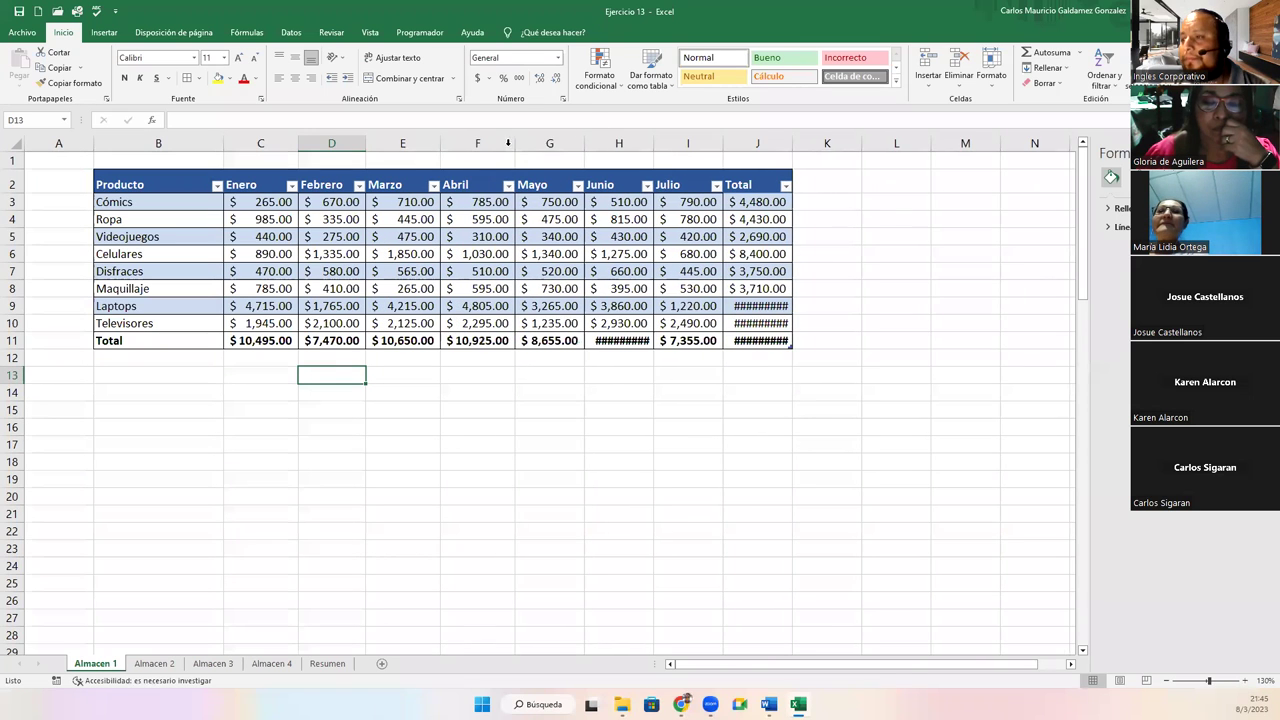
double_click(584, 143)
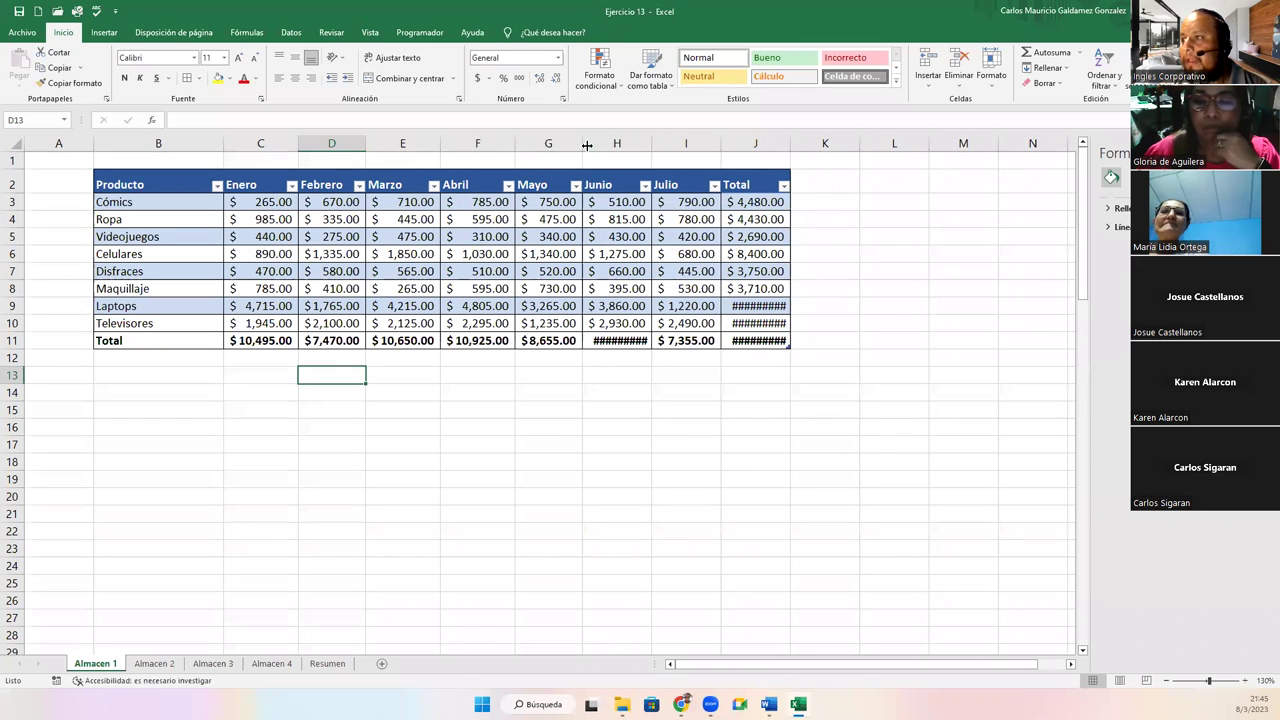
double_click(653, 143)
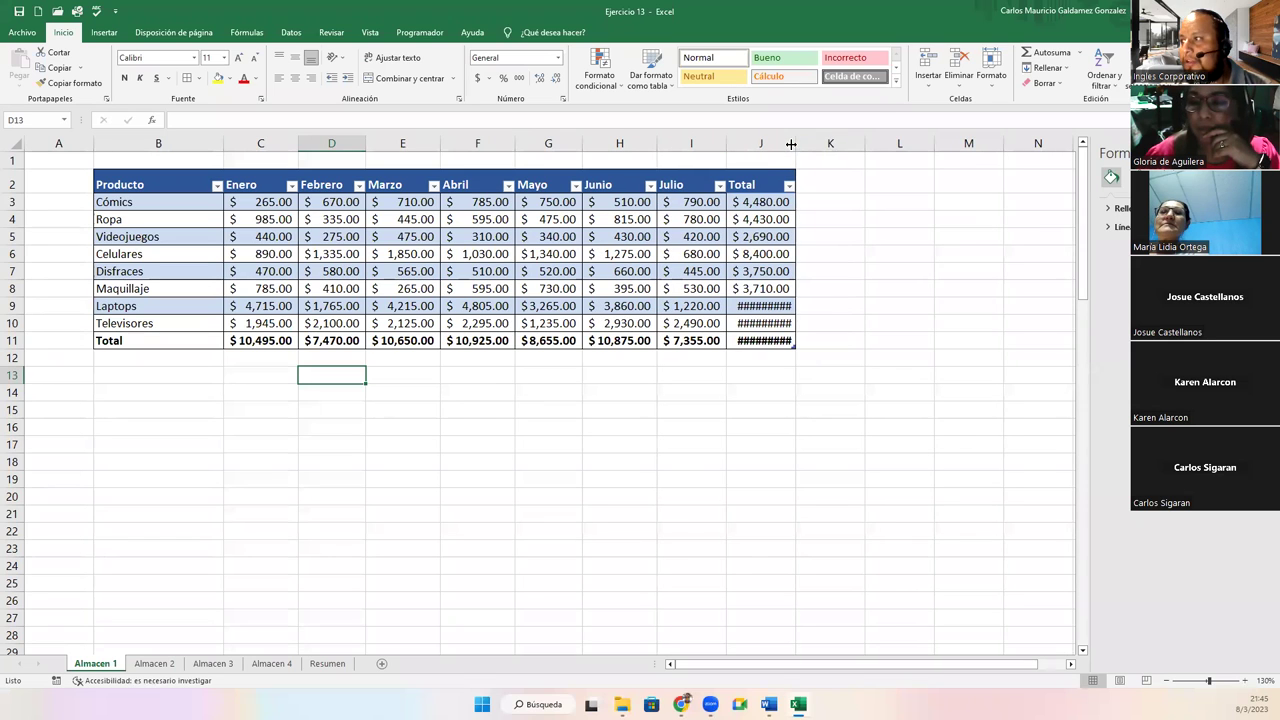
double_click(790, 143)
click(258, 396)
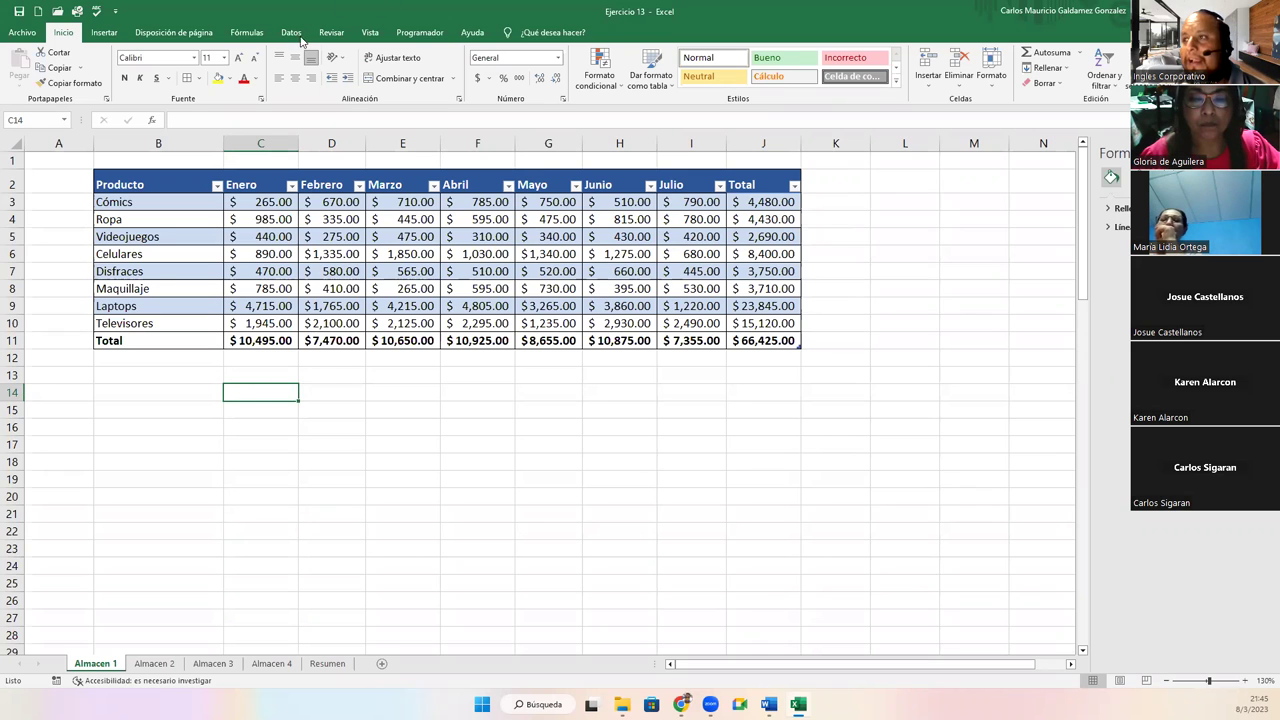
click(322, 35)
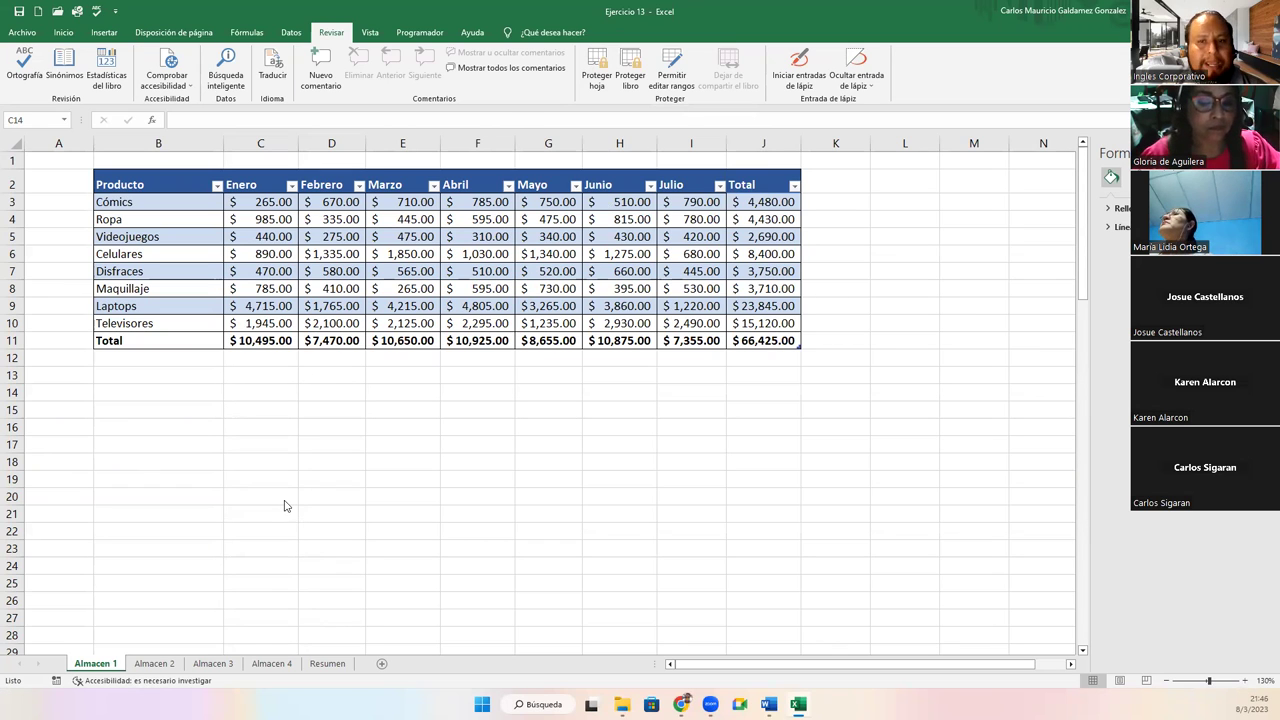
Select a cell inside the Almacen 1 product table
click(290, 393)
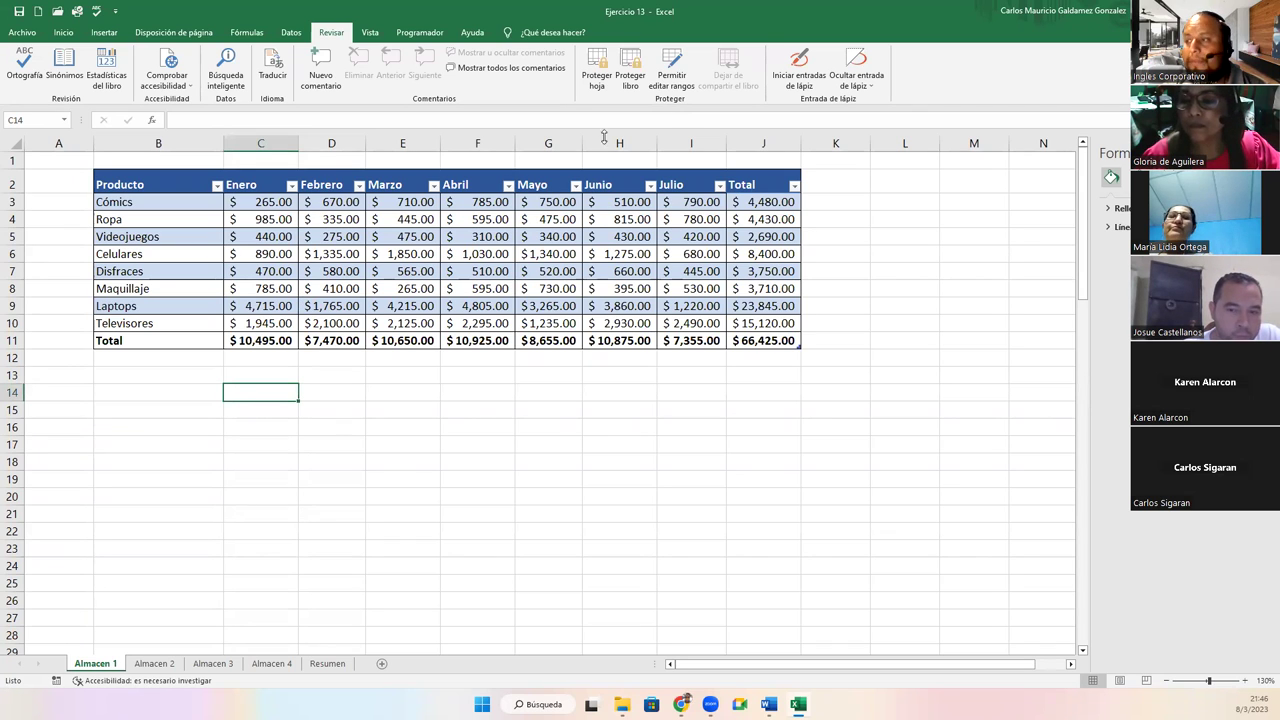
click(424, 242)
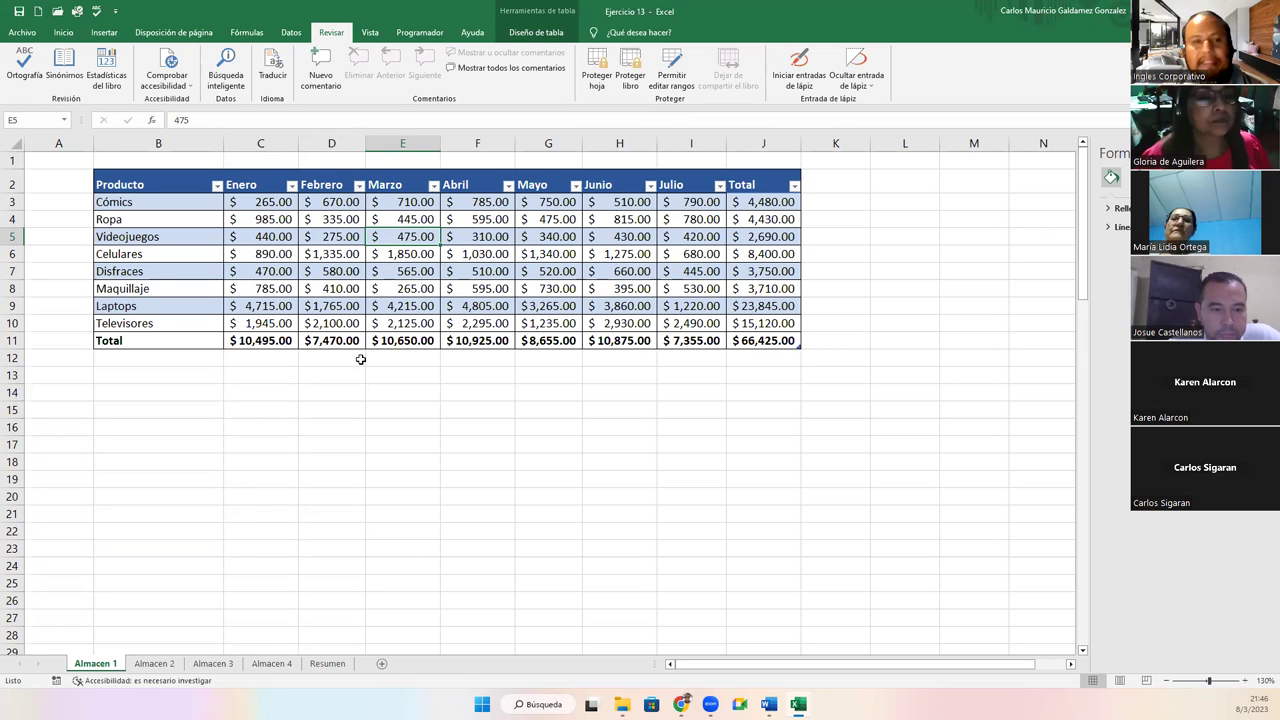
Protect the Almacen 1 sheet with a password and confirm it in the second prompt
click(596, 72)
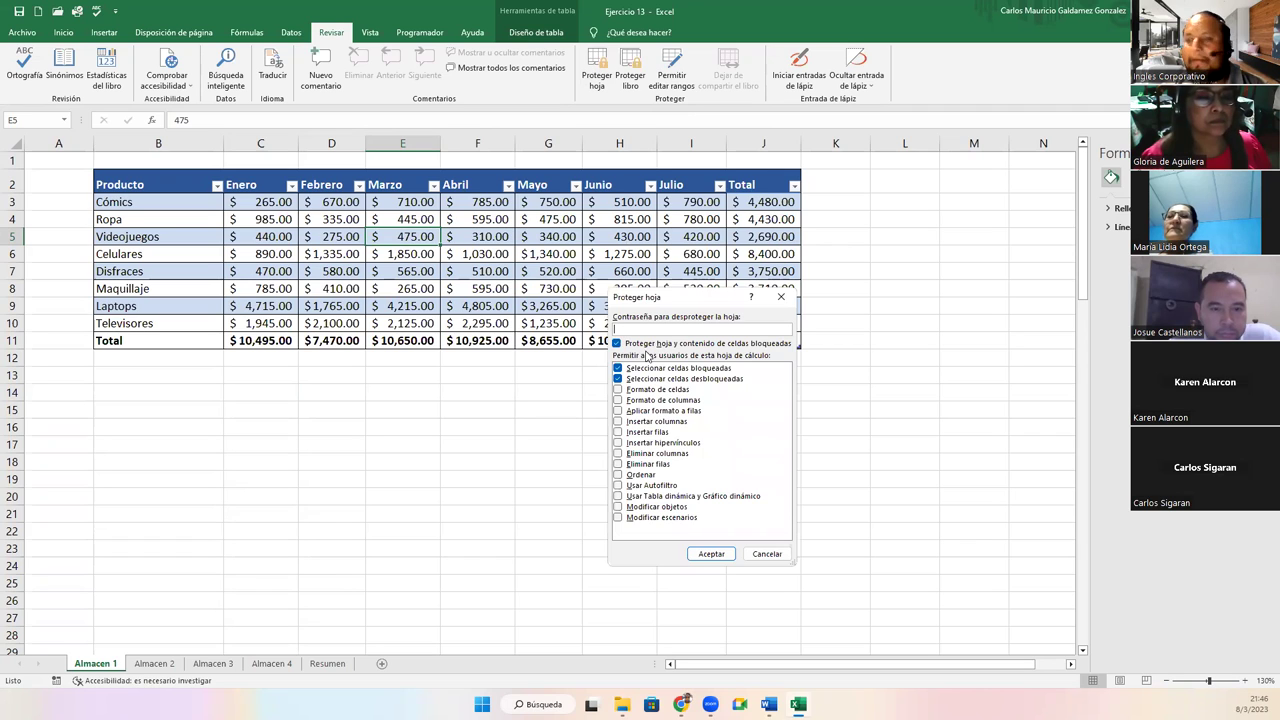
text(3456)
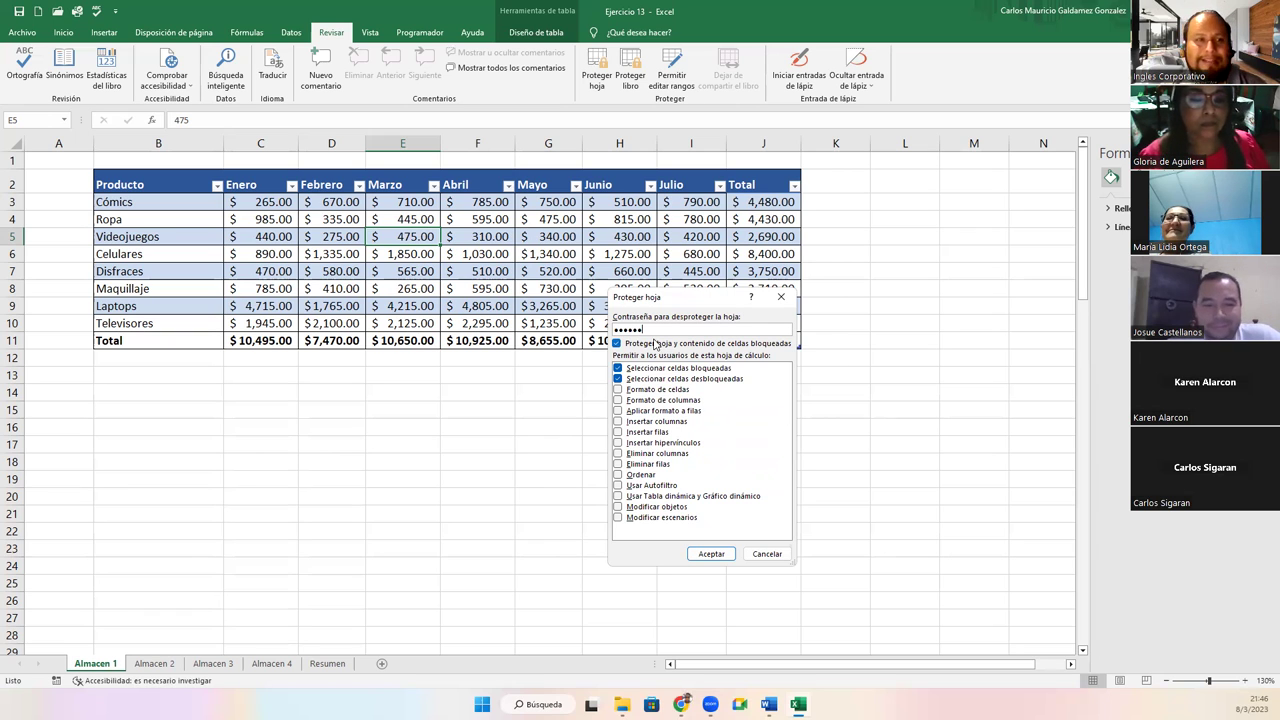
click(690, 554)
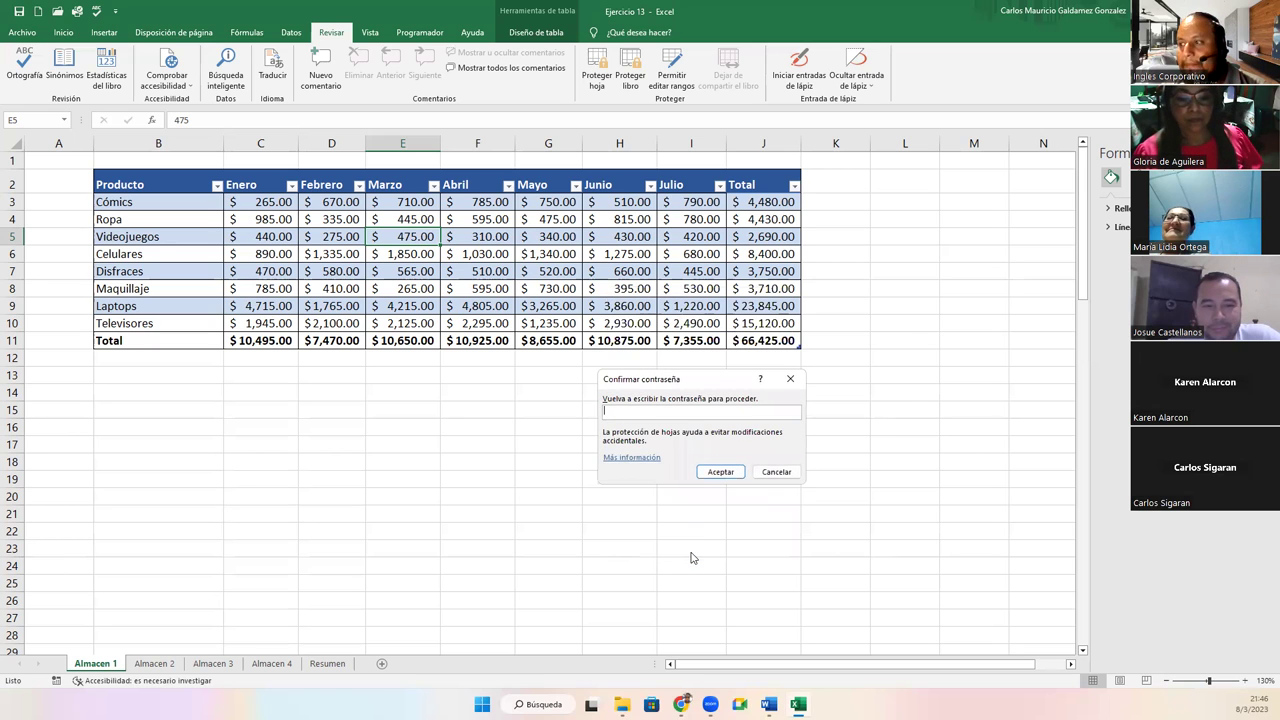
text(123456)
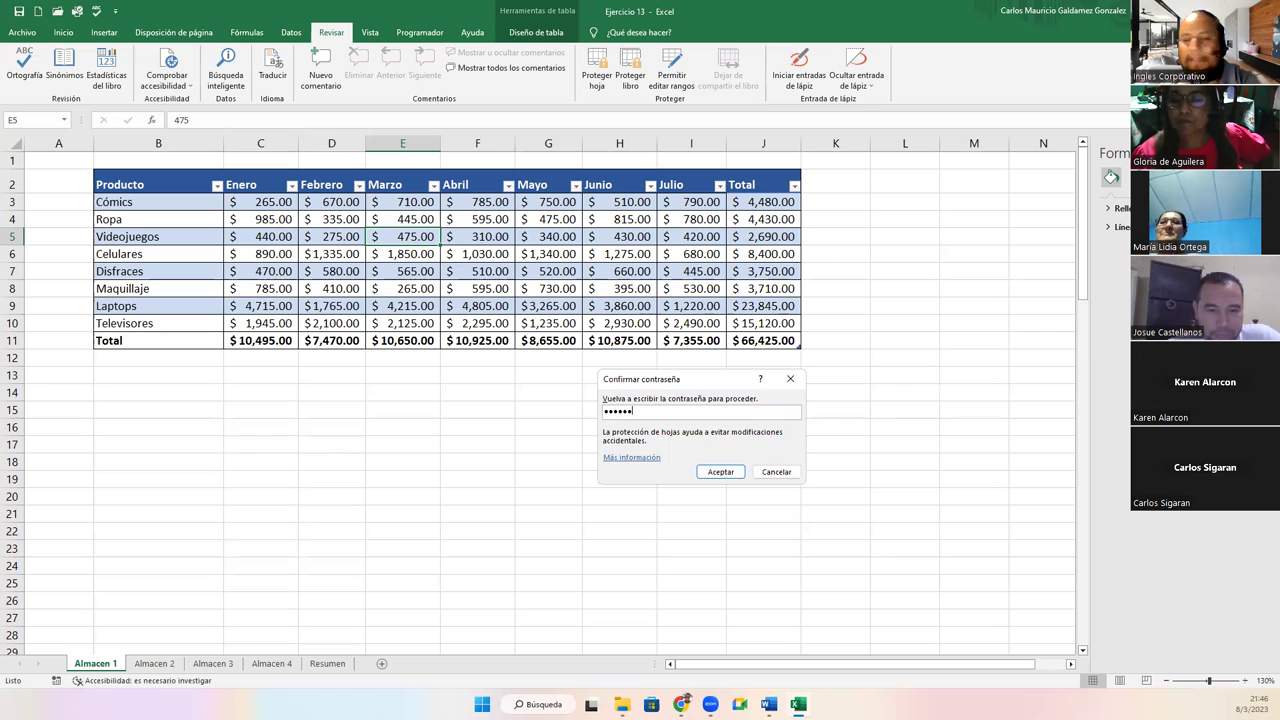
key(Return)
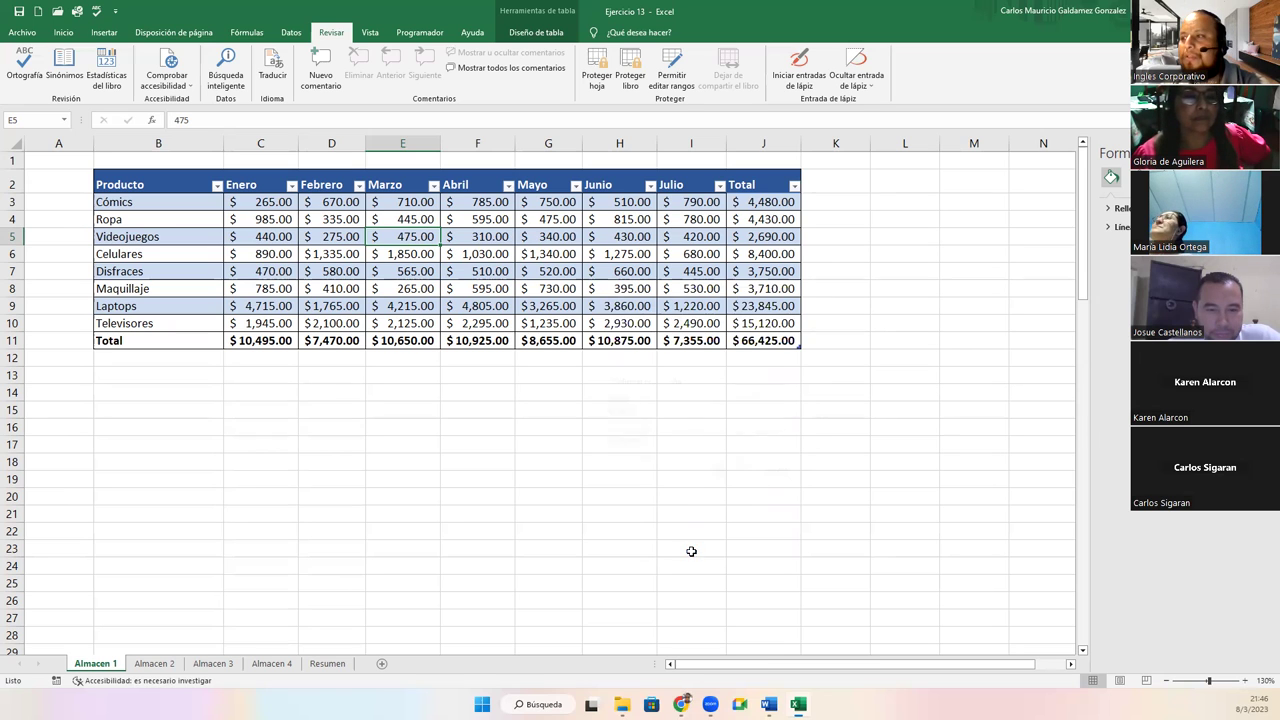
click(360, 443)
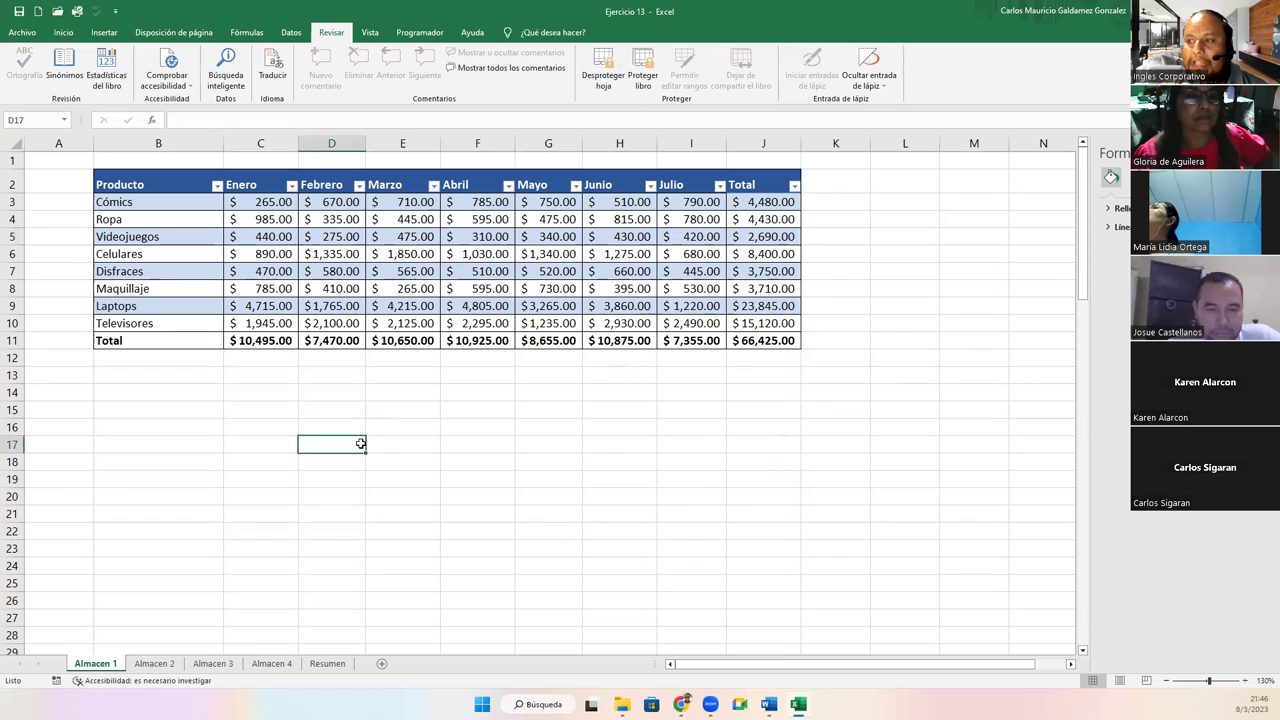
Confirm Almacen 1 rejects edits while Almacen 2 still accepts a test entry in F23
double_click(362, 446)
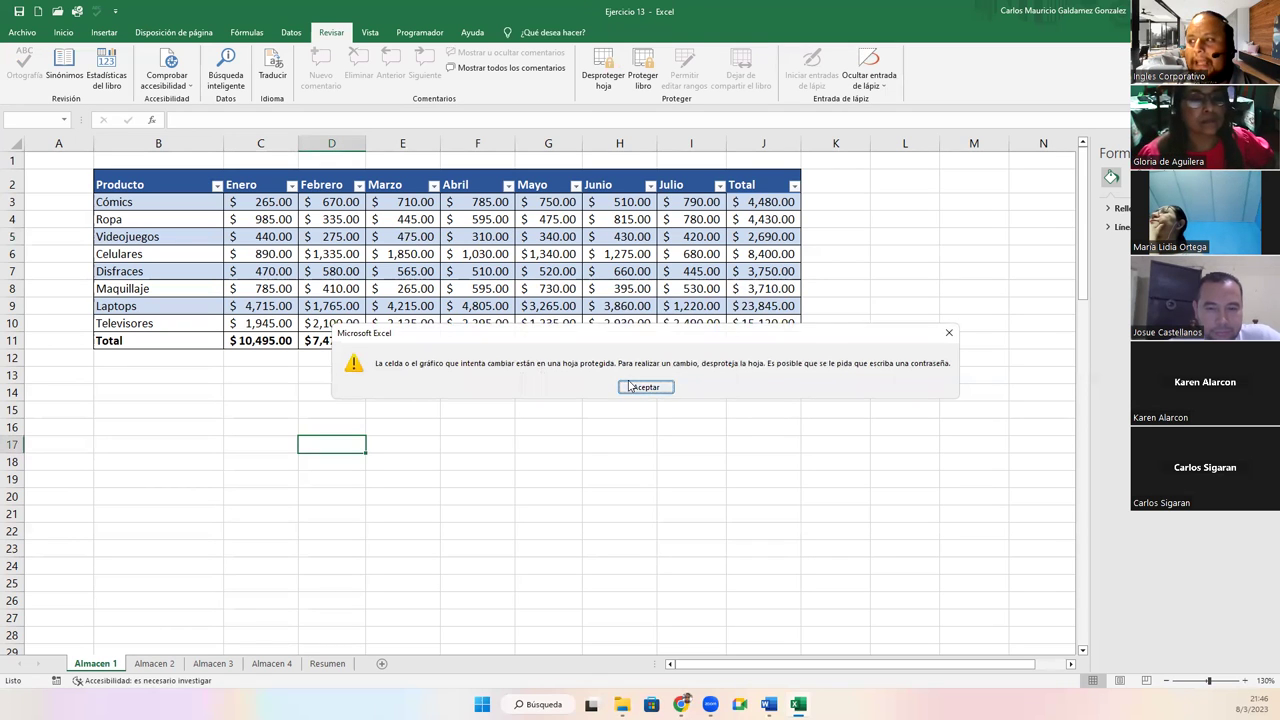
click(645, 387)
click(148, 664)
click(290, 432)
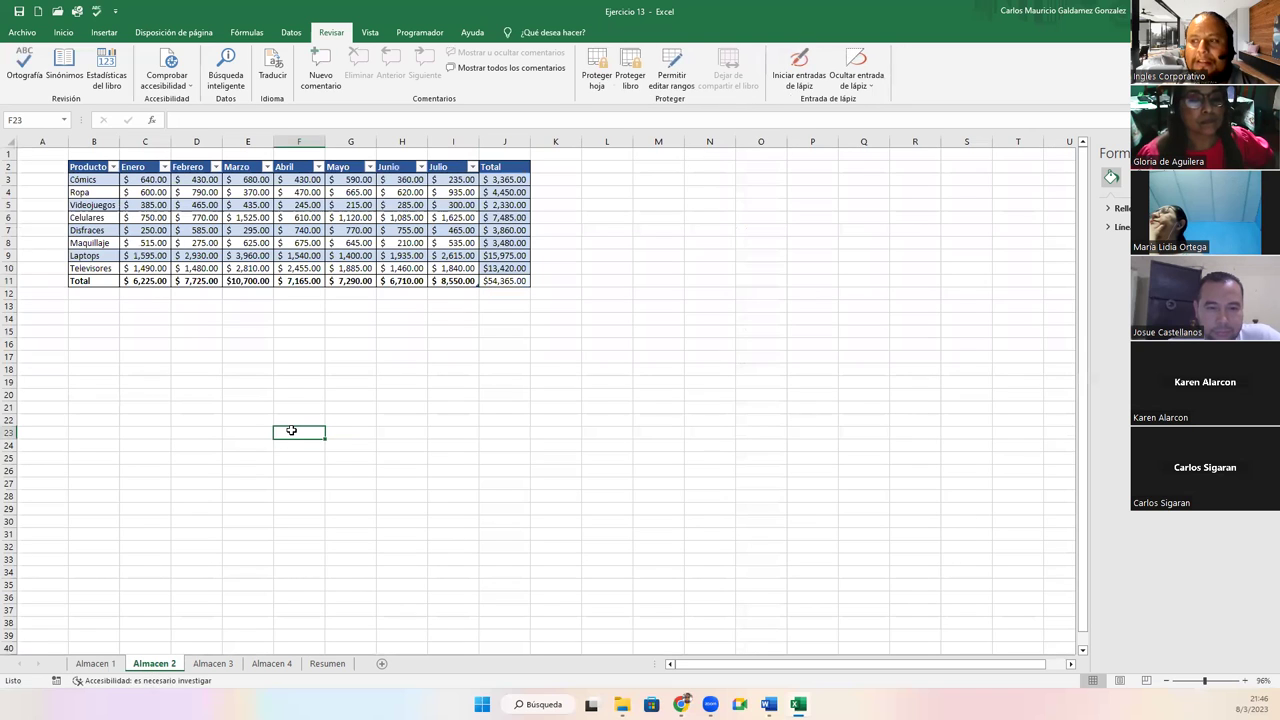
text(XFFDGFD)
text(GDFGFD)
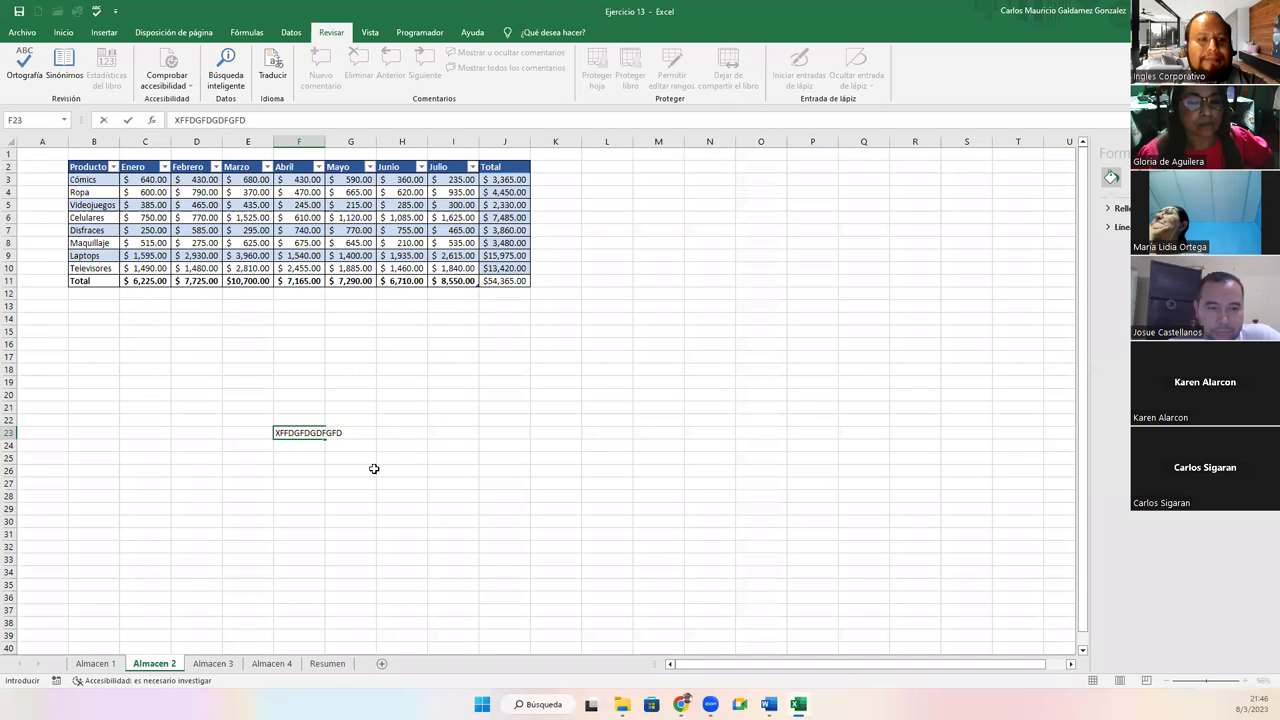
key(Escape)
click(108, 666)
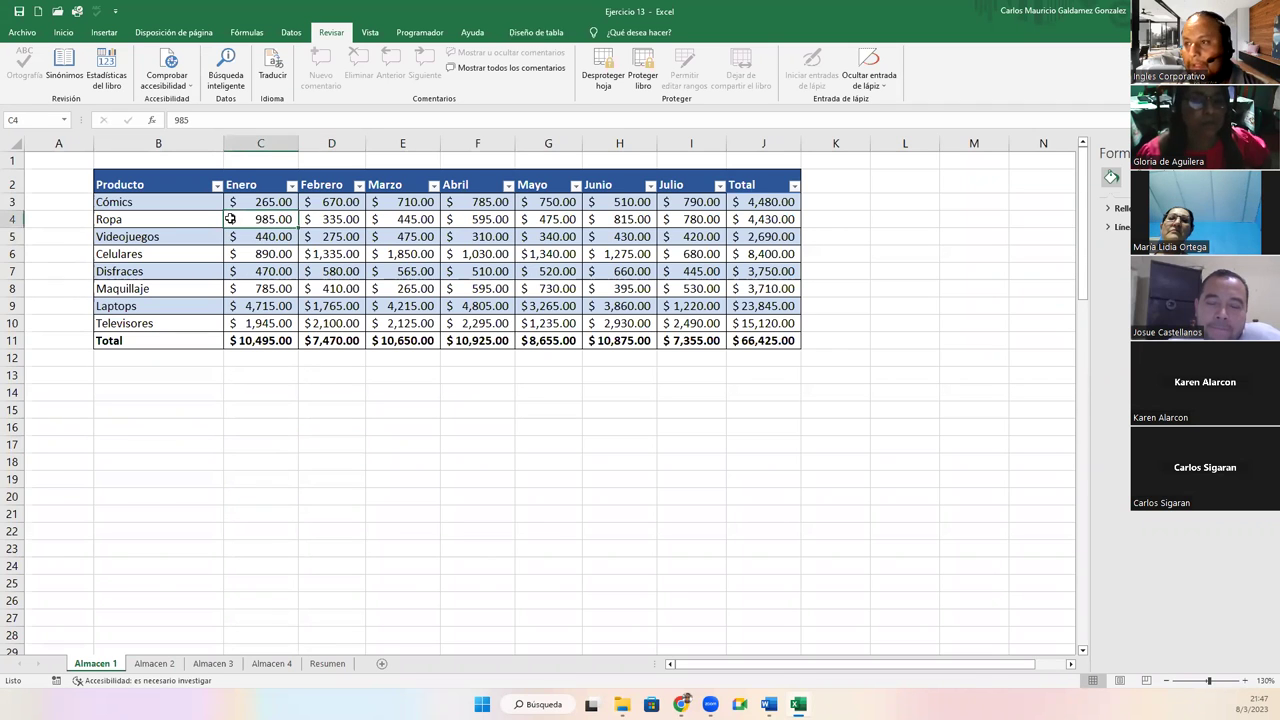
Copy Almacen 1's sales figures C3:J11 and paste them into Resumen at I34
drag(229, 201, 740, 352)
key(ctrl+c)
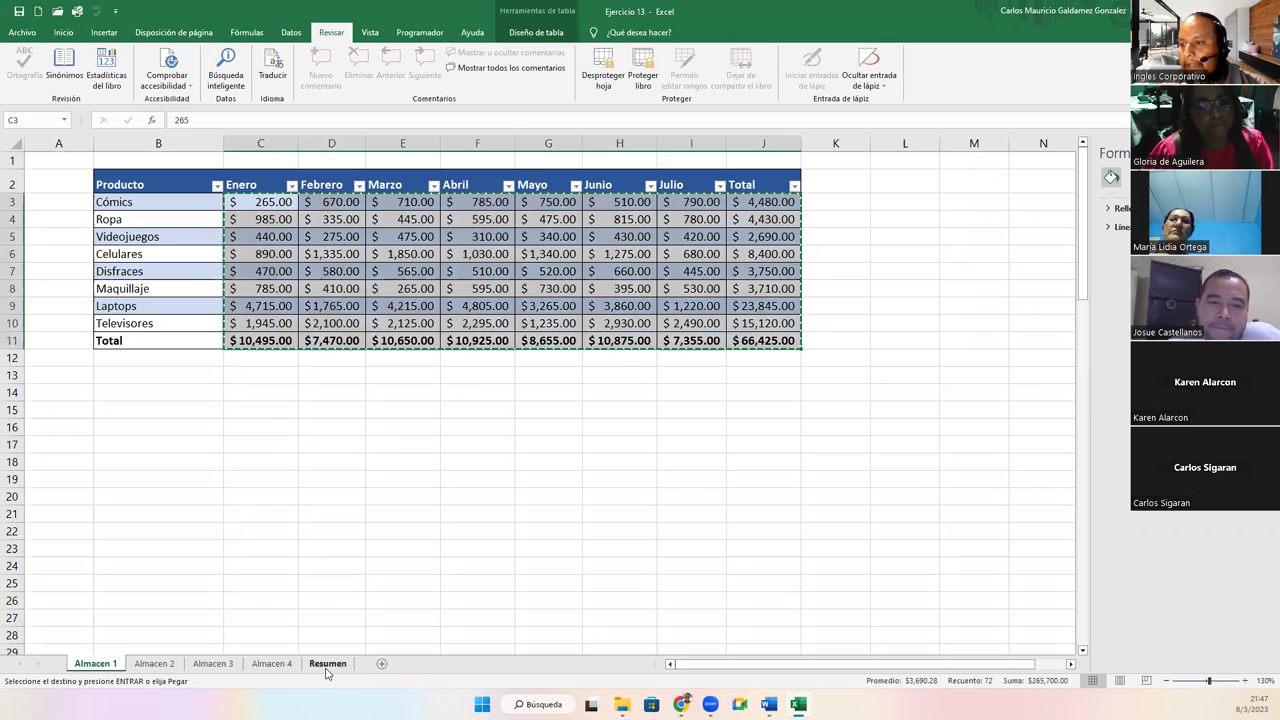
click(327, 663)
click(494, 591)
key(ctrl+v)
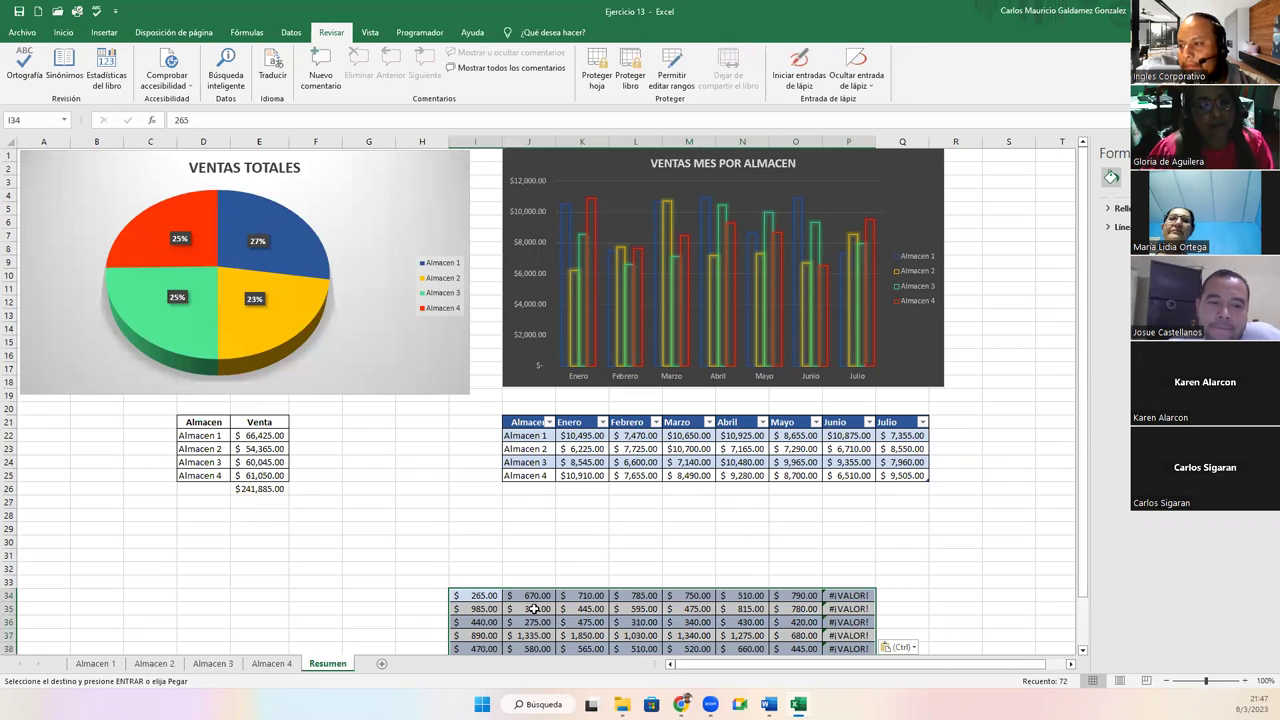
click(529, 608)
text(FDGFDGDFGDF)
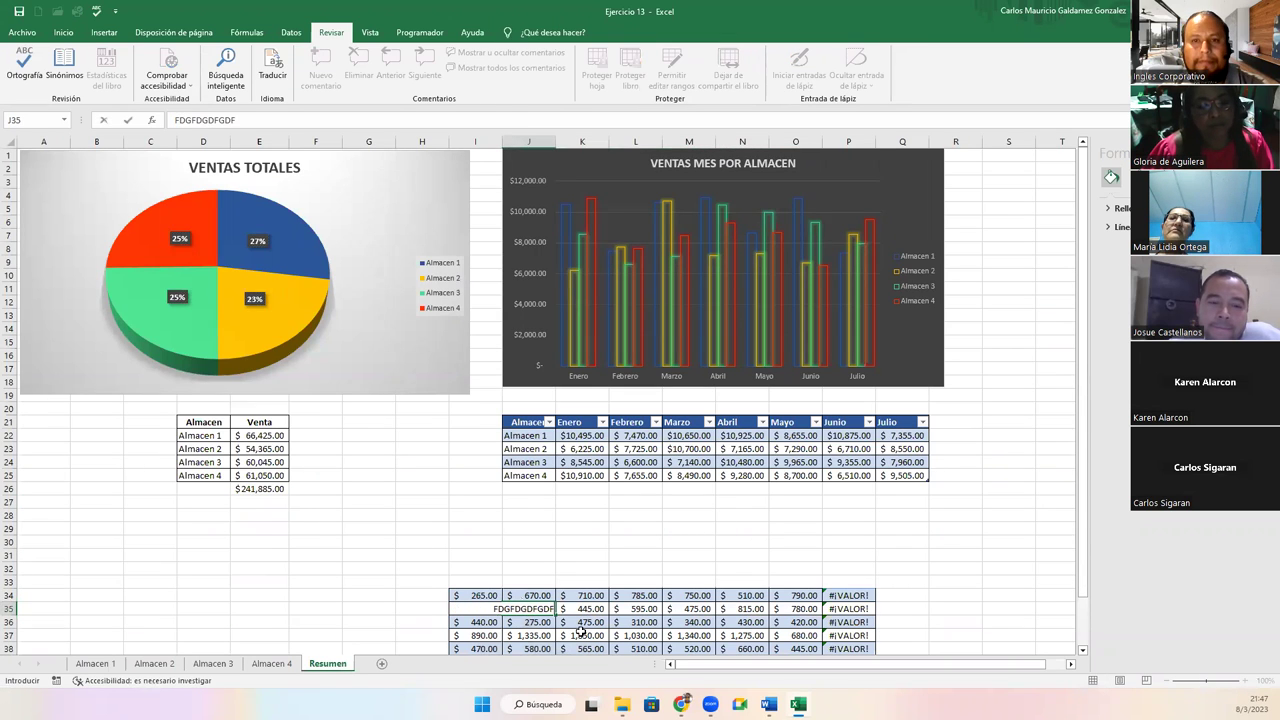
key(Escape)
Remove Almacen 1's sheet protection by entering its password
click(95, 663)
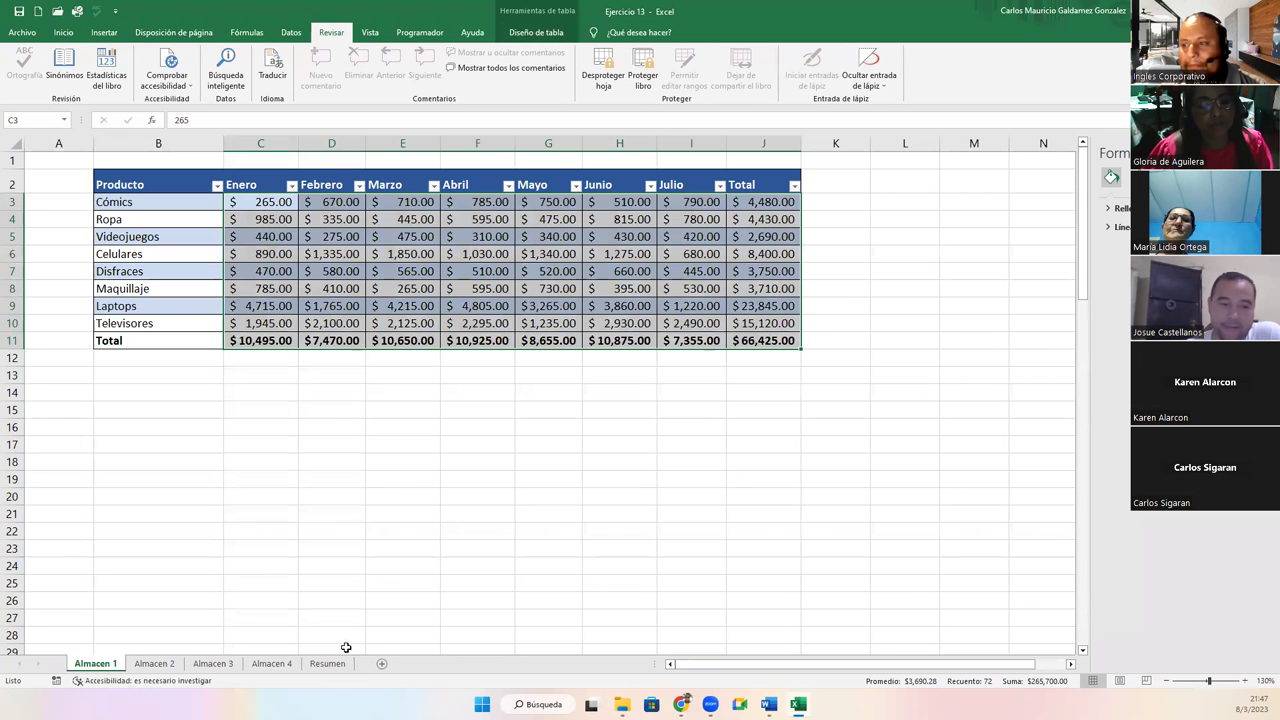
key(ctrl+c)
click(327, 663)
click(90, 665)
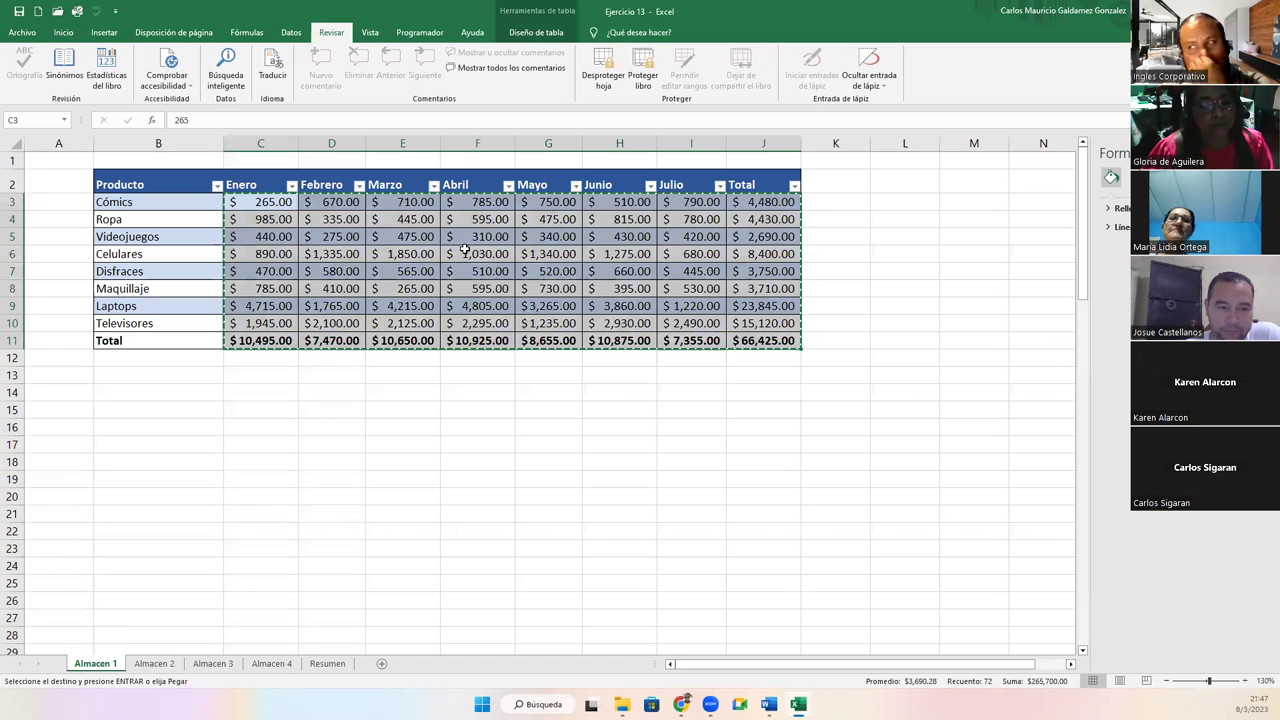
click(445, 237)
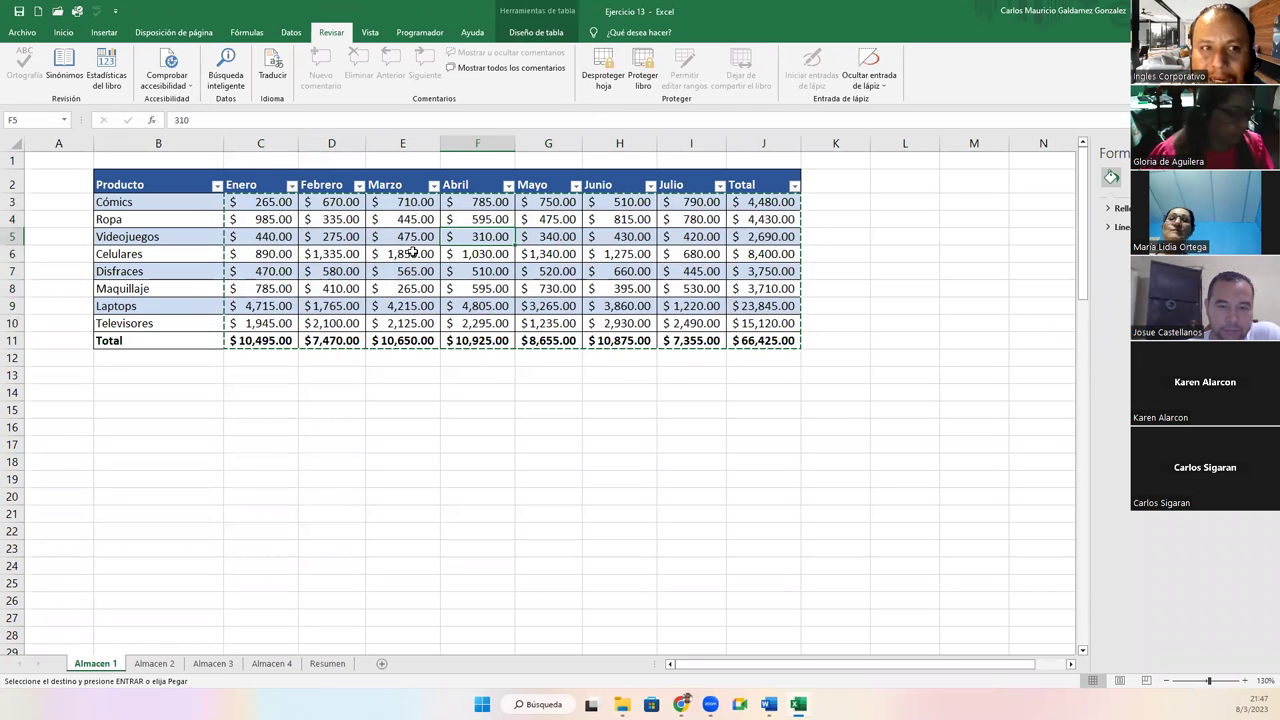
click(604, 72)
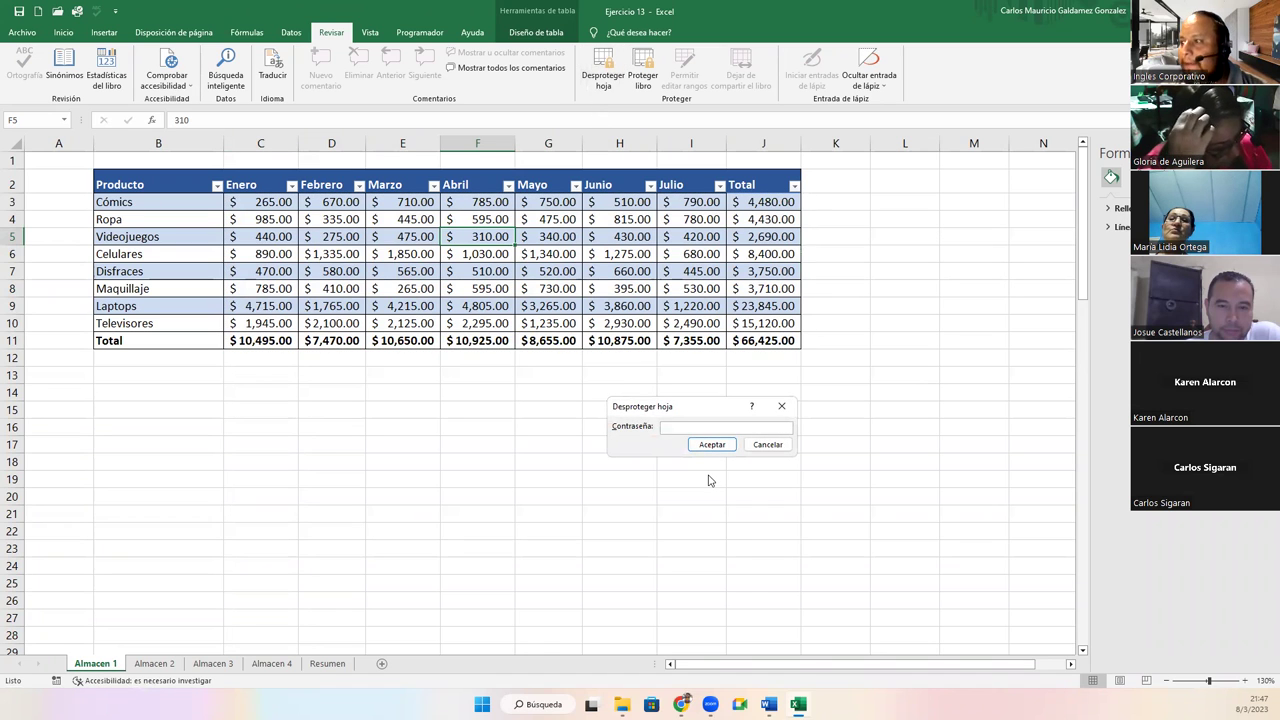
text(123)
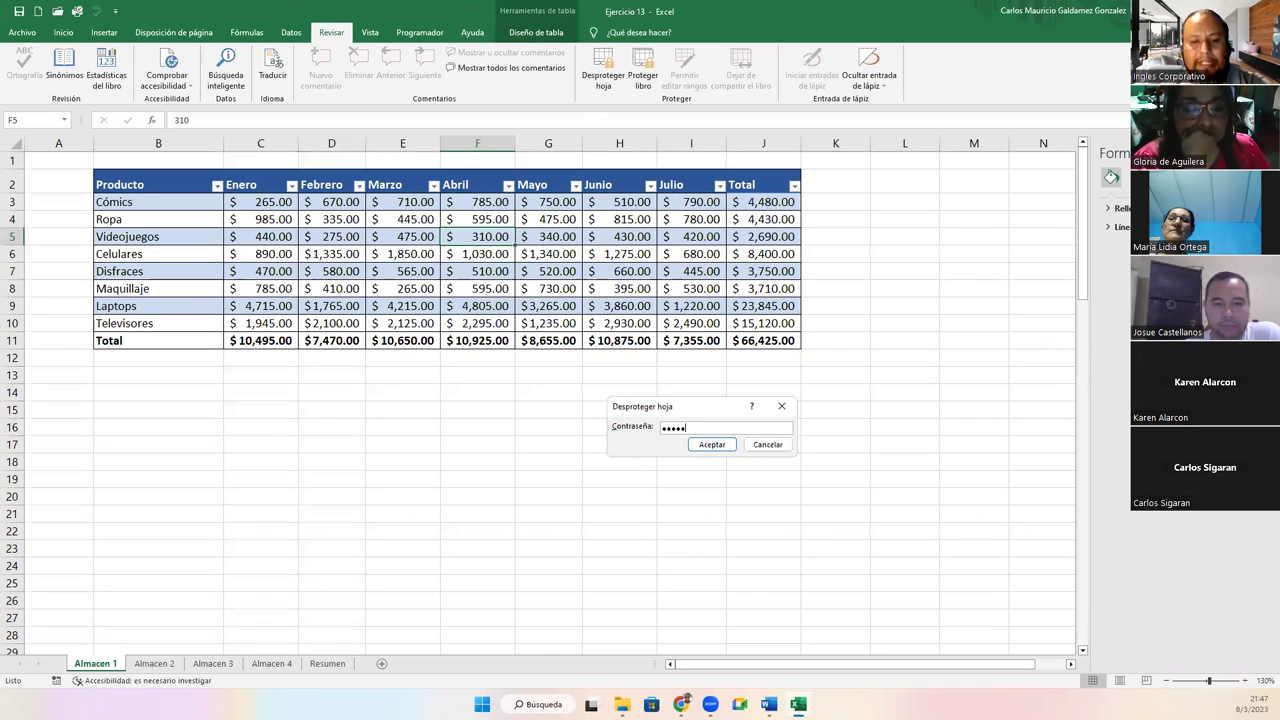
key(Return)
click(325, 287)
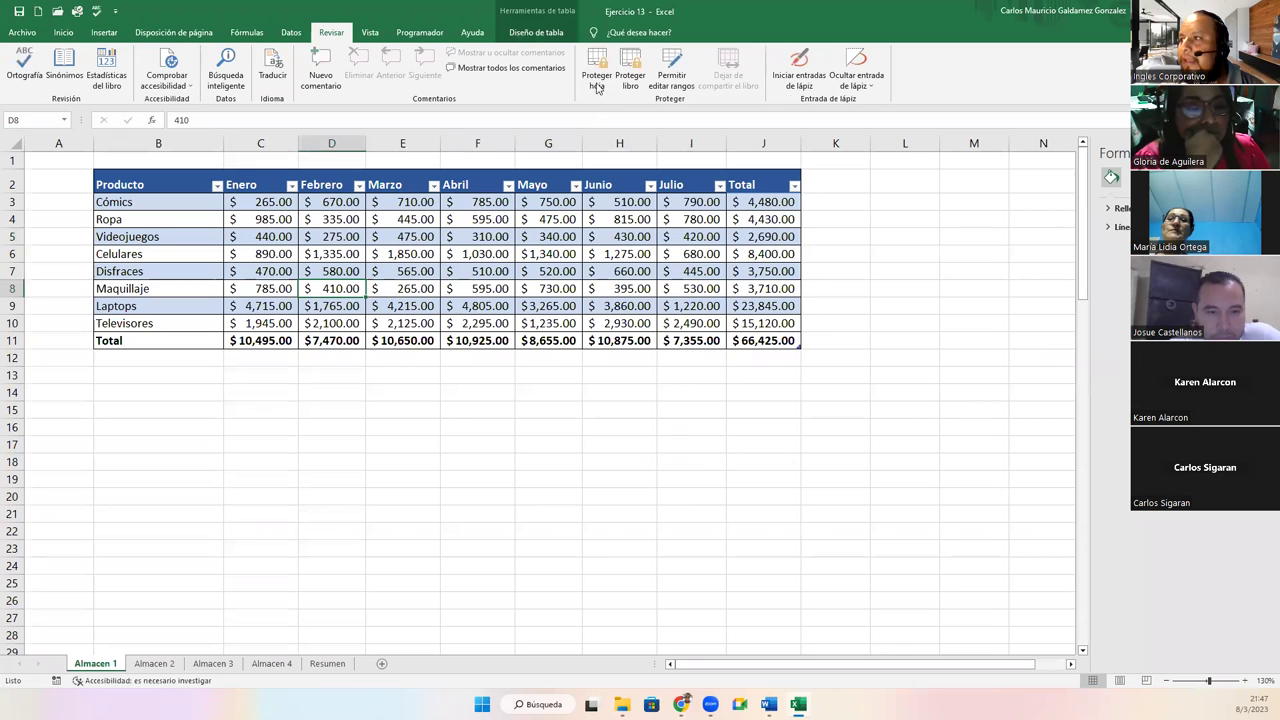
click(597, 75)
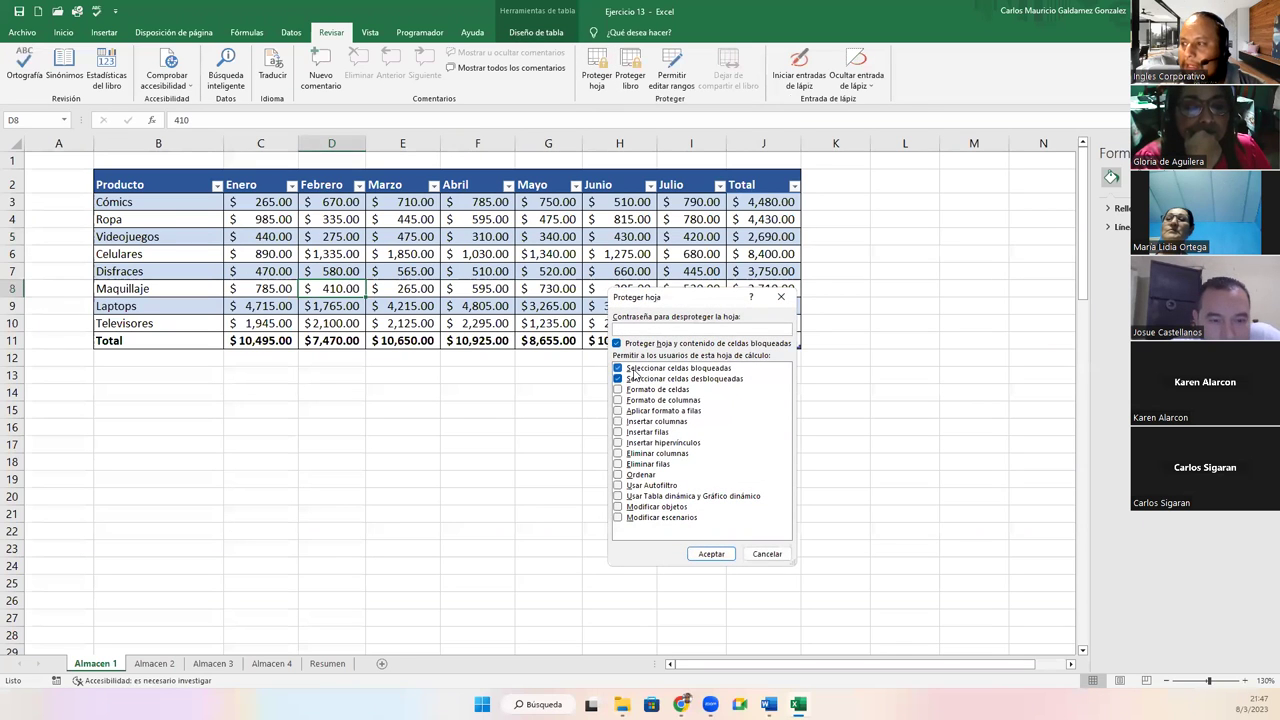
Re-protect Almacen 1 with a password, disallowing selection of locked and unlocked cells
click(618, 369)
click(618, 379)
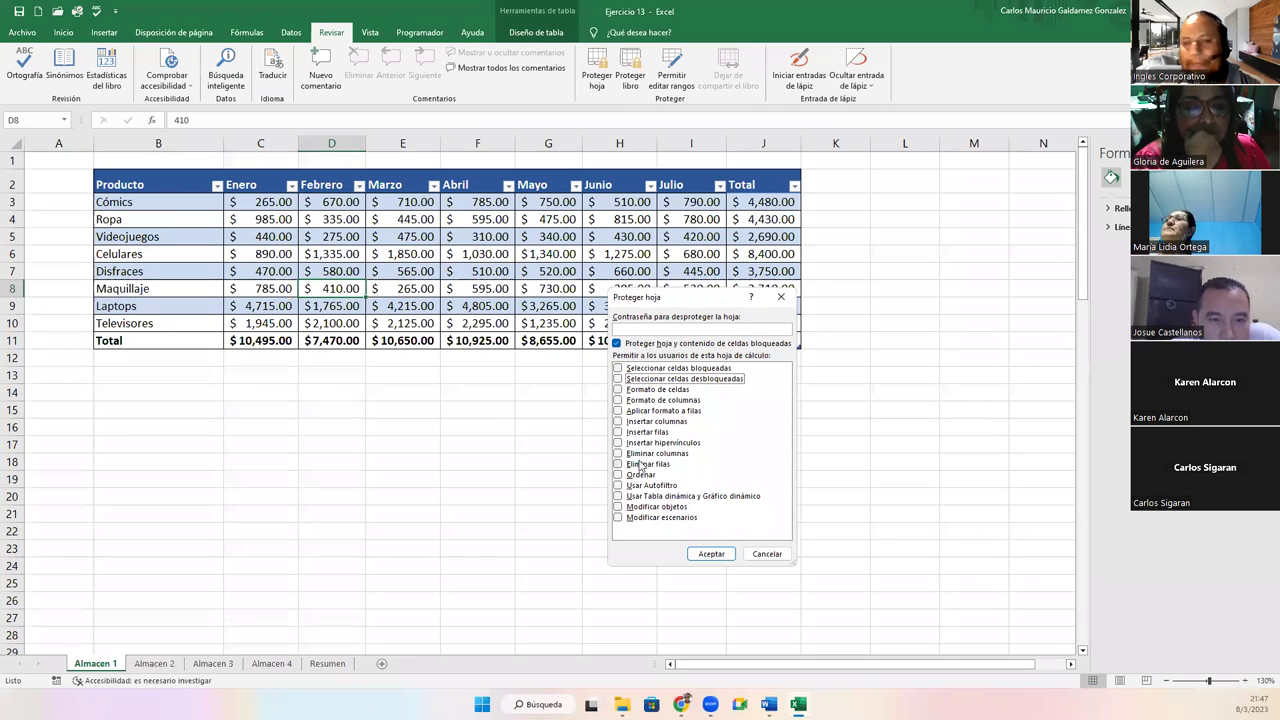
click(673, 328)
text(123456)
key(Return)
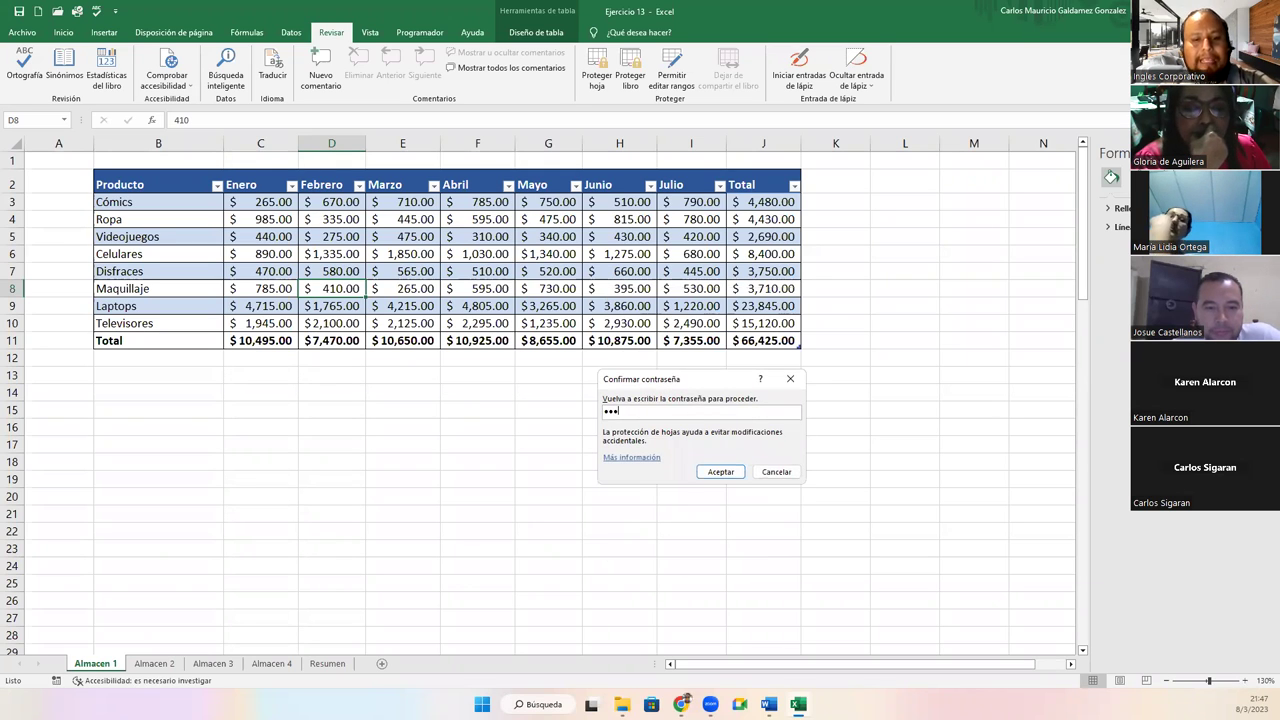
text(123456)
key(Return)
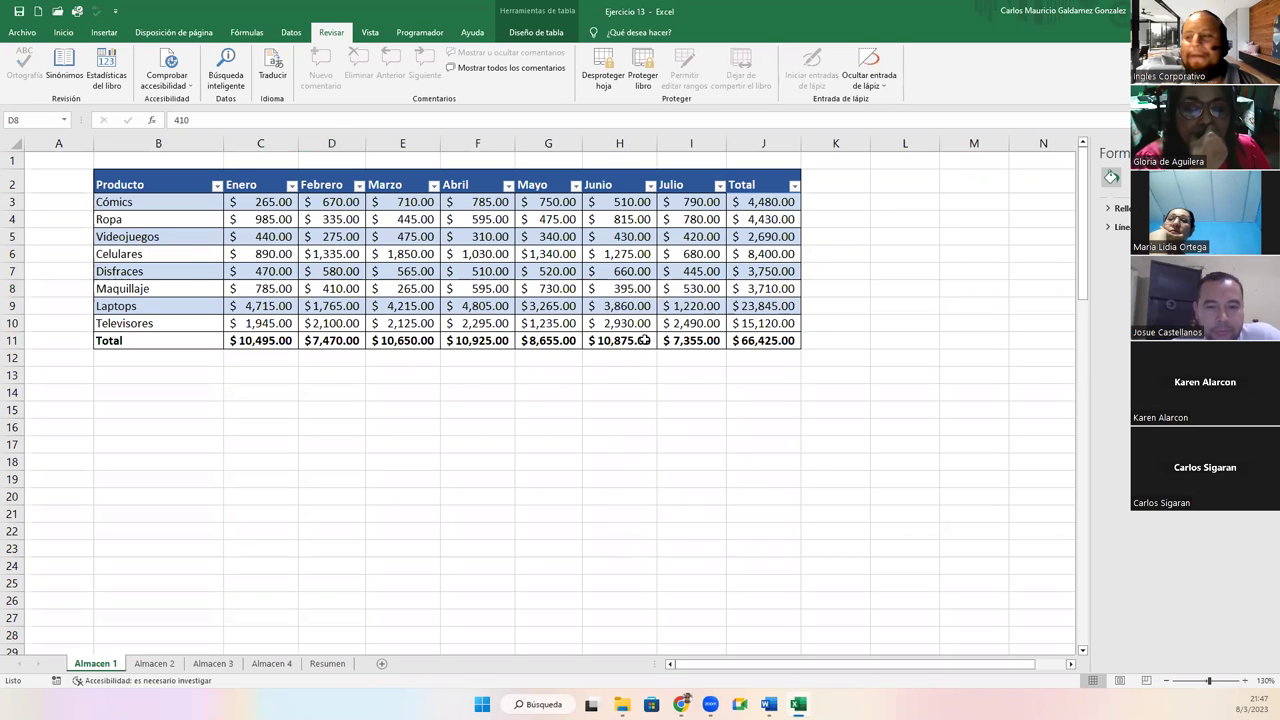
Try editing three cells on protected Almacen 1, dismissing each protection warning
double_click(401, 403)
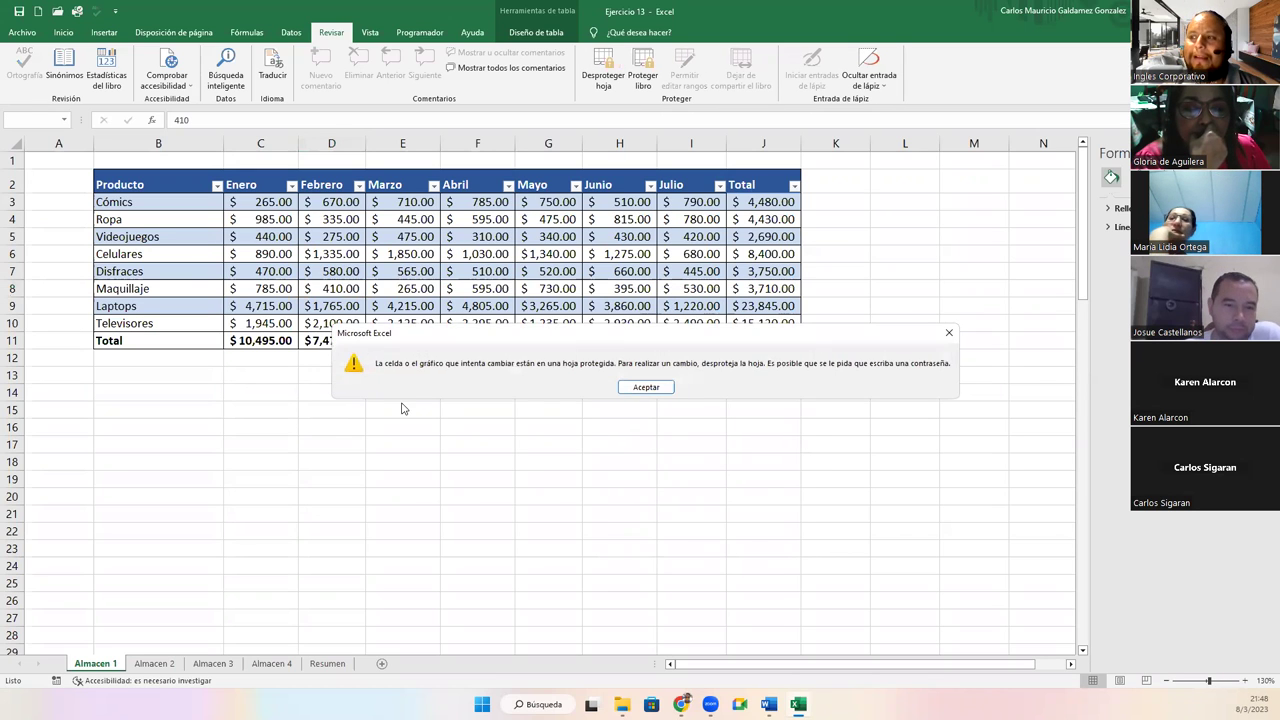
click(646, 387)
double_click(544, 282)
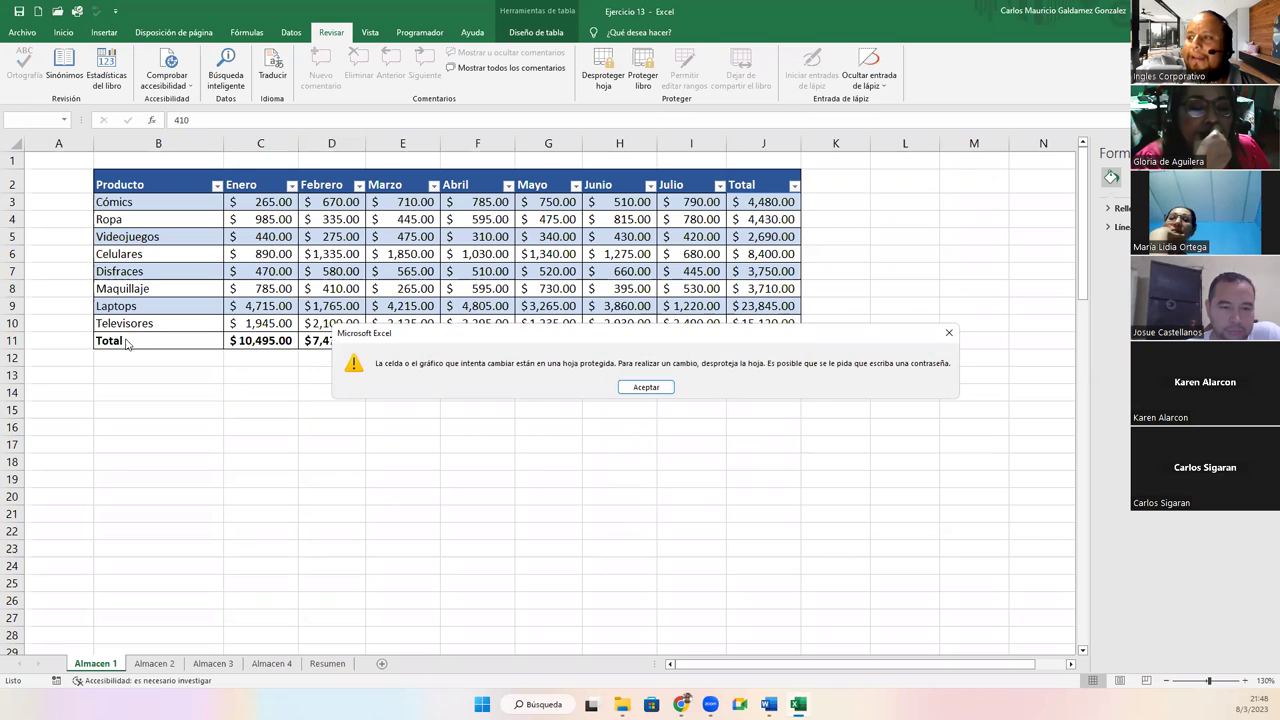
key(Return)
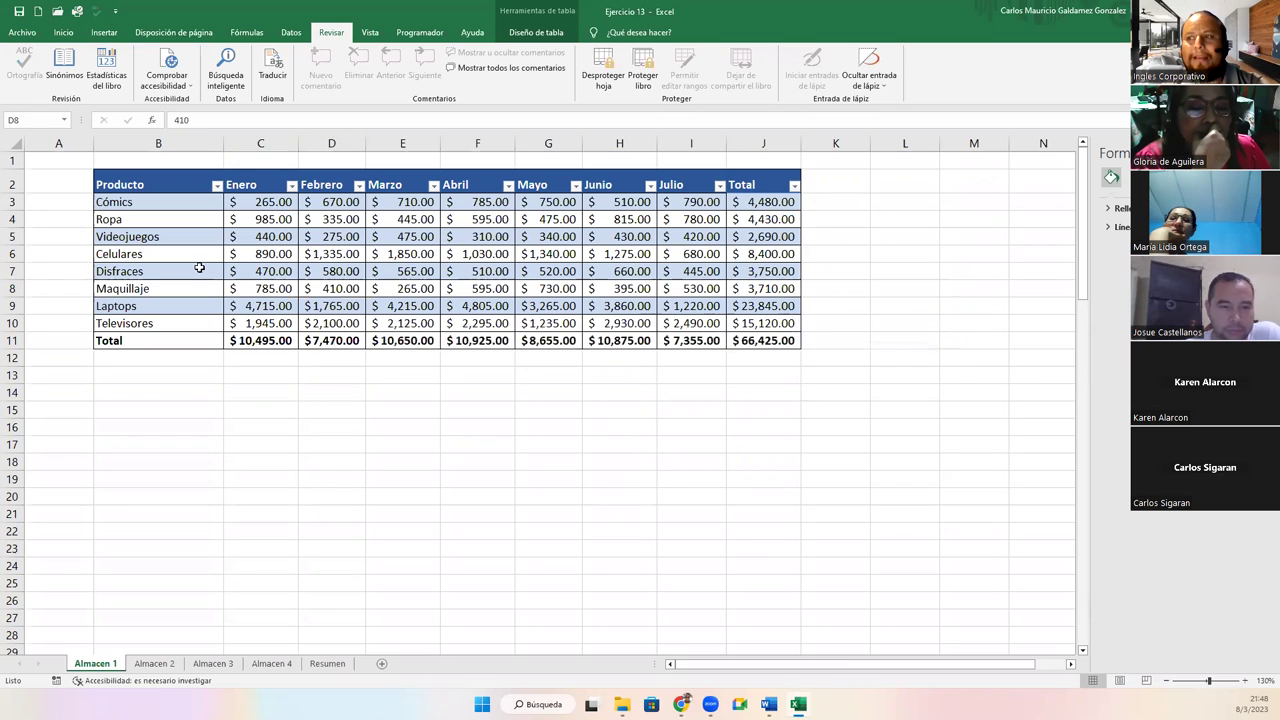
double_click(200, 263)
click(670, 387)
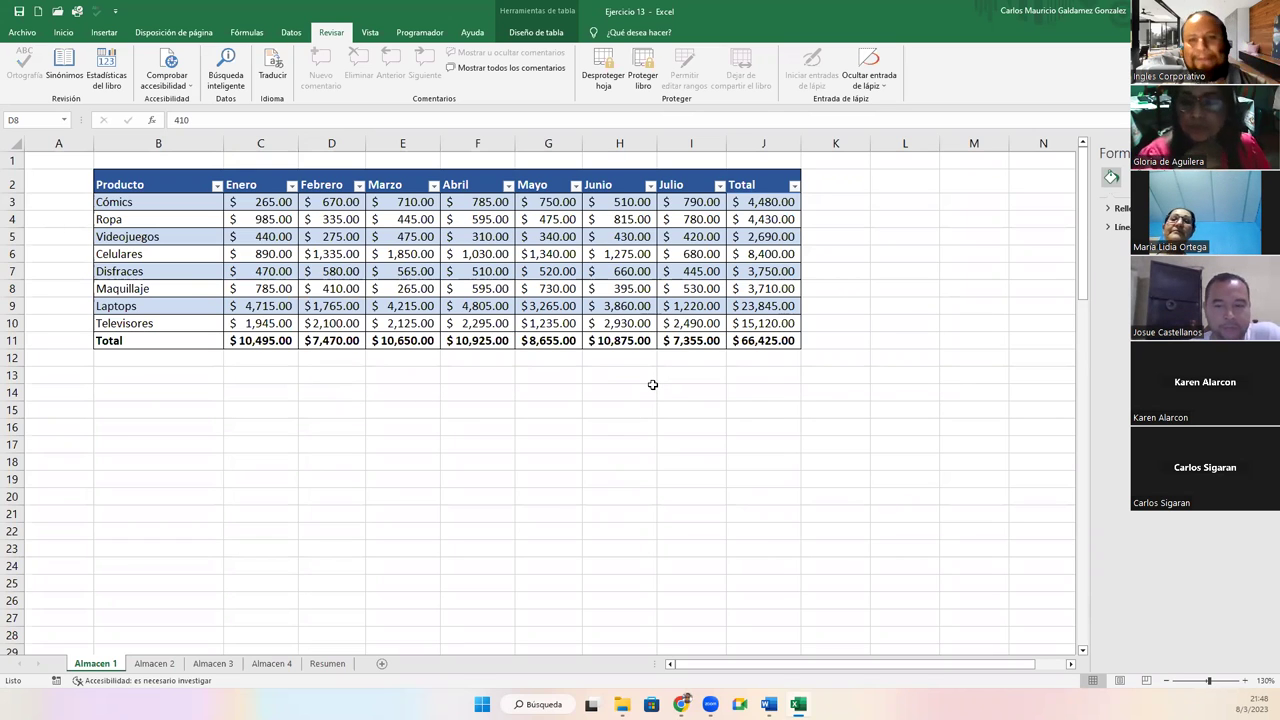
Test entries on Almacen 2, 3 and 4, undoing the overwrite of Almacen 3's June total
click(154, 663)
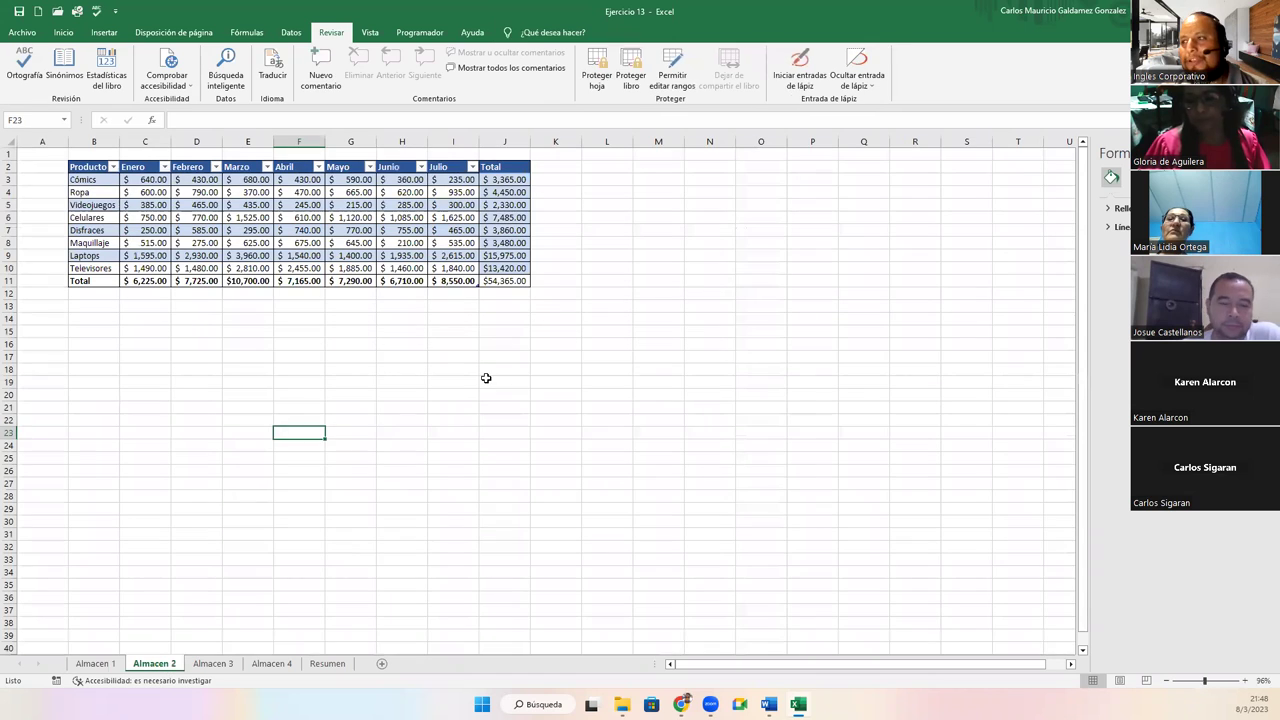
click(500, 381)
text(EFDFDSDF)
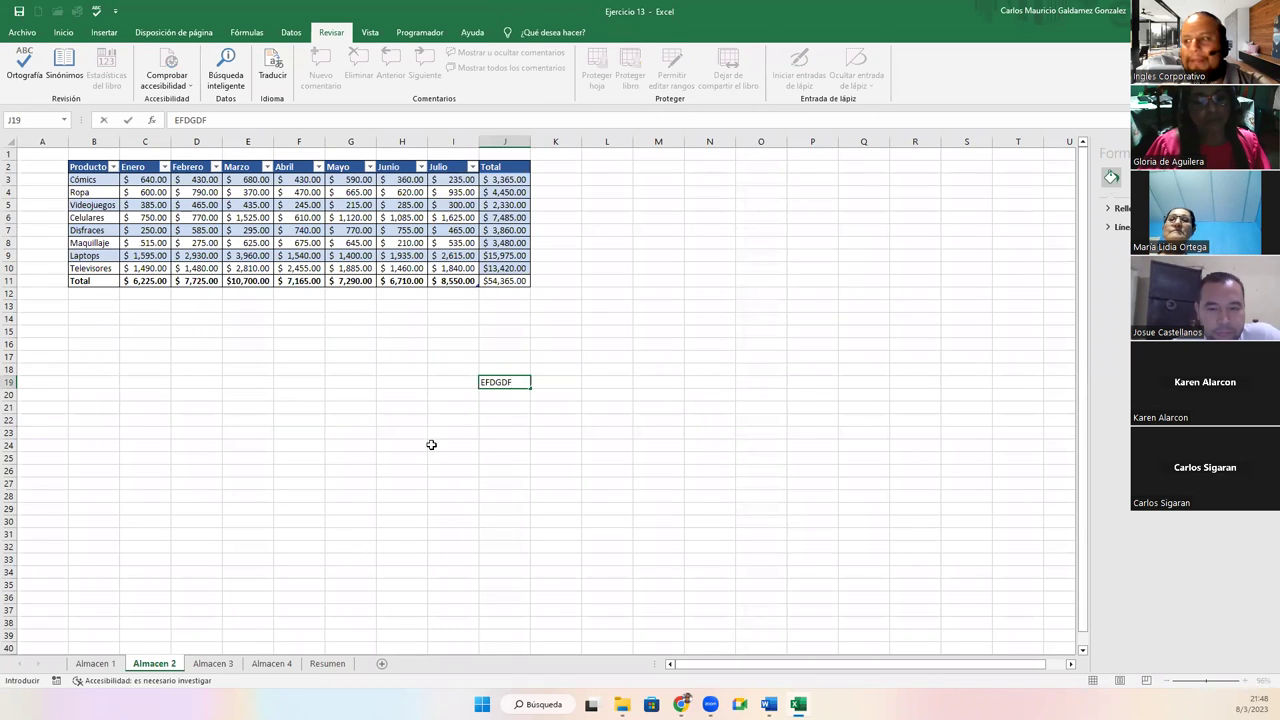
key(Escape)
click(213, 663)
text(THGFH)
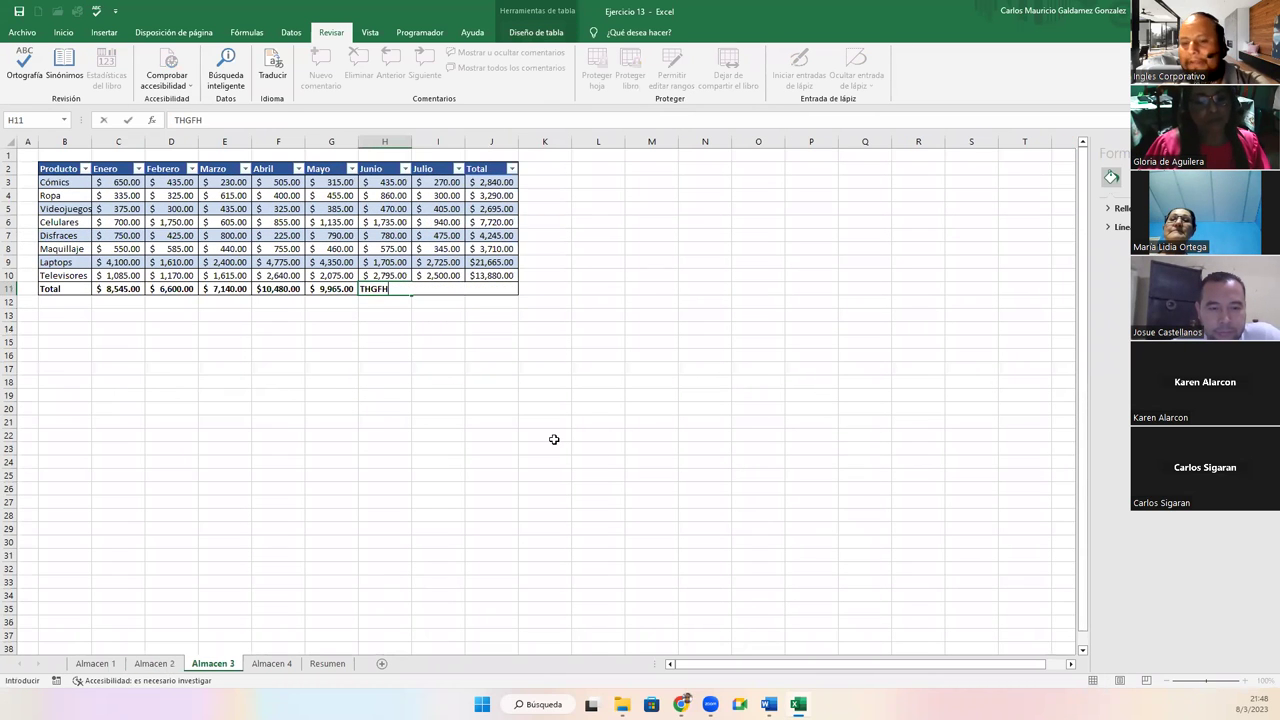
key(Return)
key(ctrl+z)
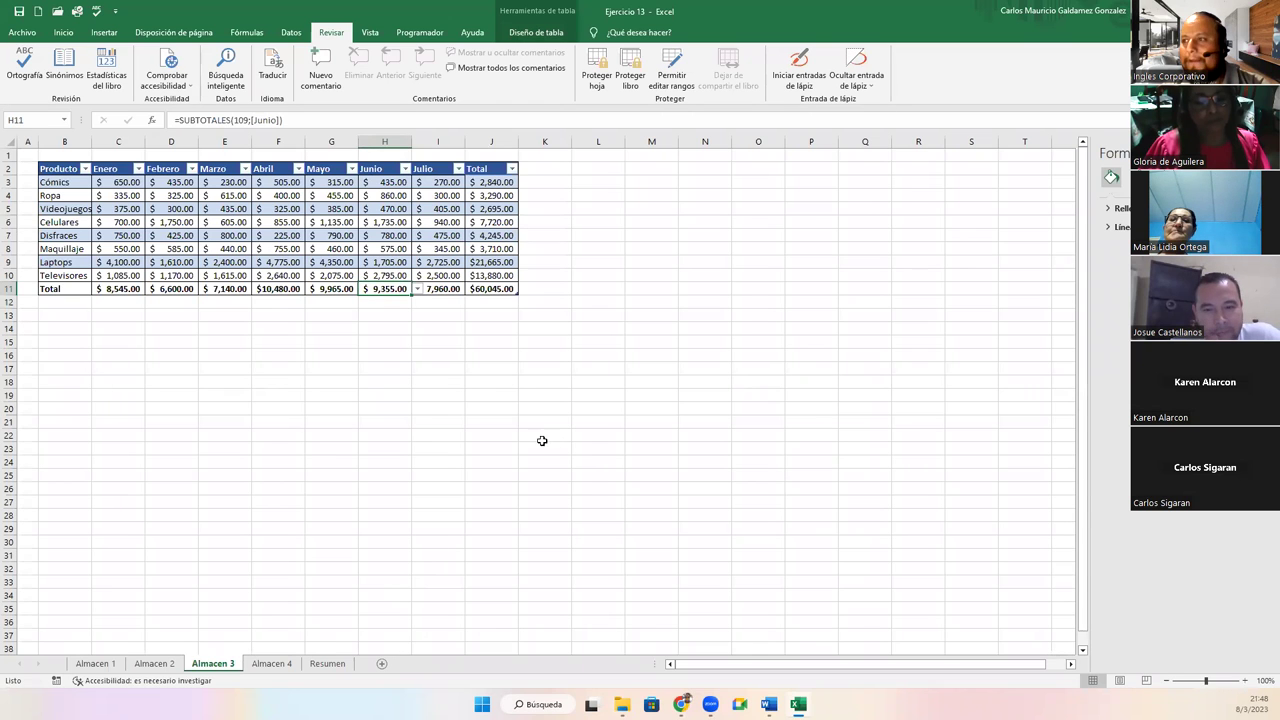
click(267, 662)
text(GFDSG)
key(Escape)
Enter a test value in Resumen H26, then confirm Almacen 1's D8 still can't be deleted
click(327, 663)
click(404, 488)
text(EWREWR)
click(426, 499)
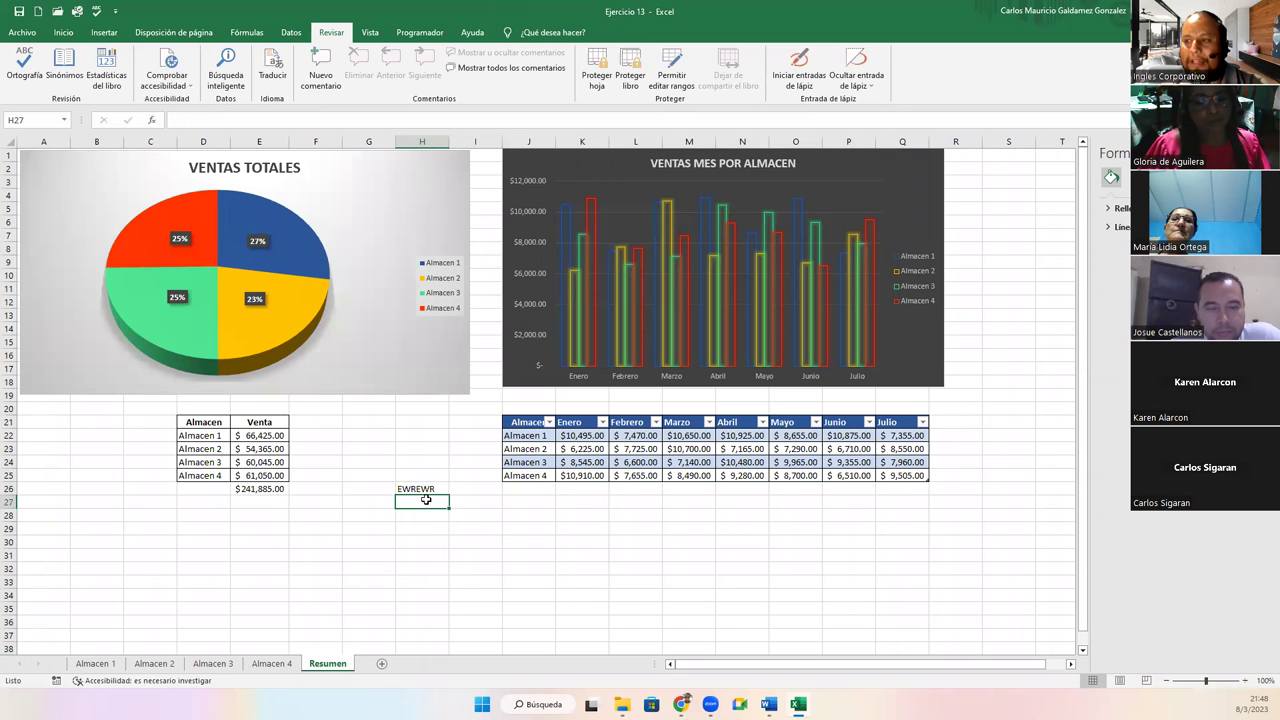
click(80, 665)
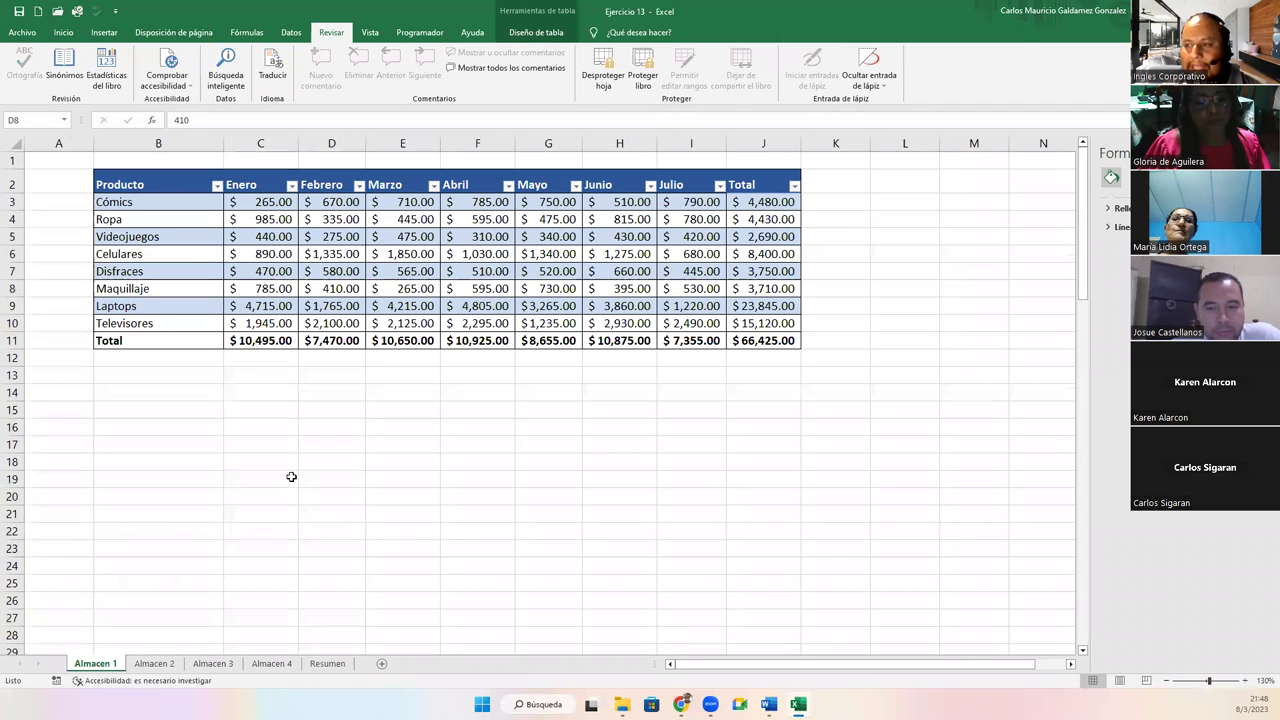
key(Delete)
key(Return)
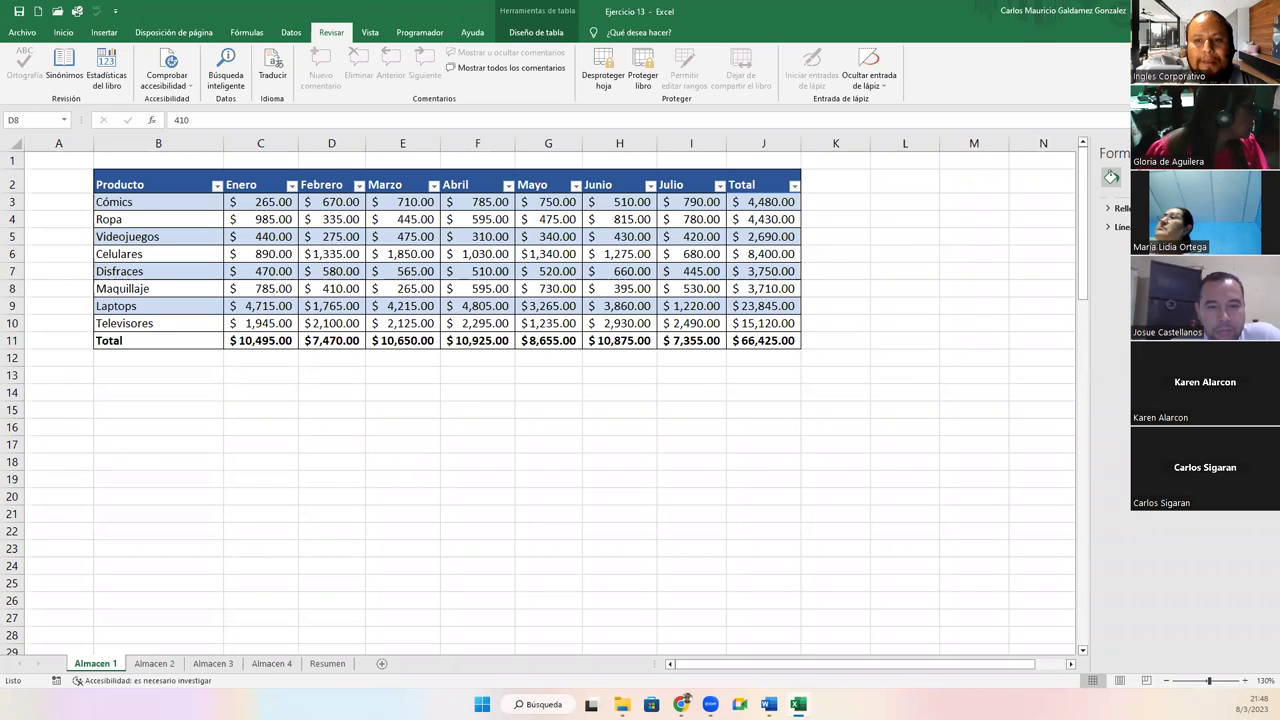
Unprotect Almacen 1 by entering its password
click(601, 88)
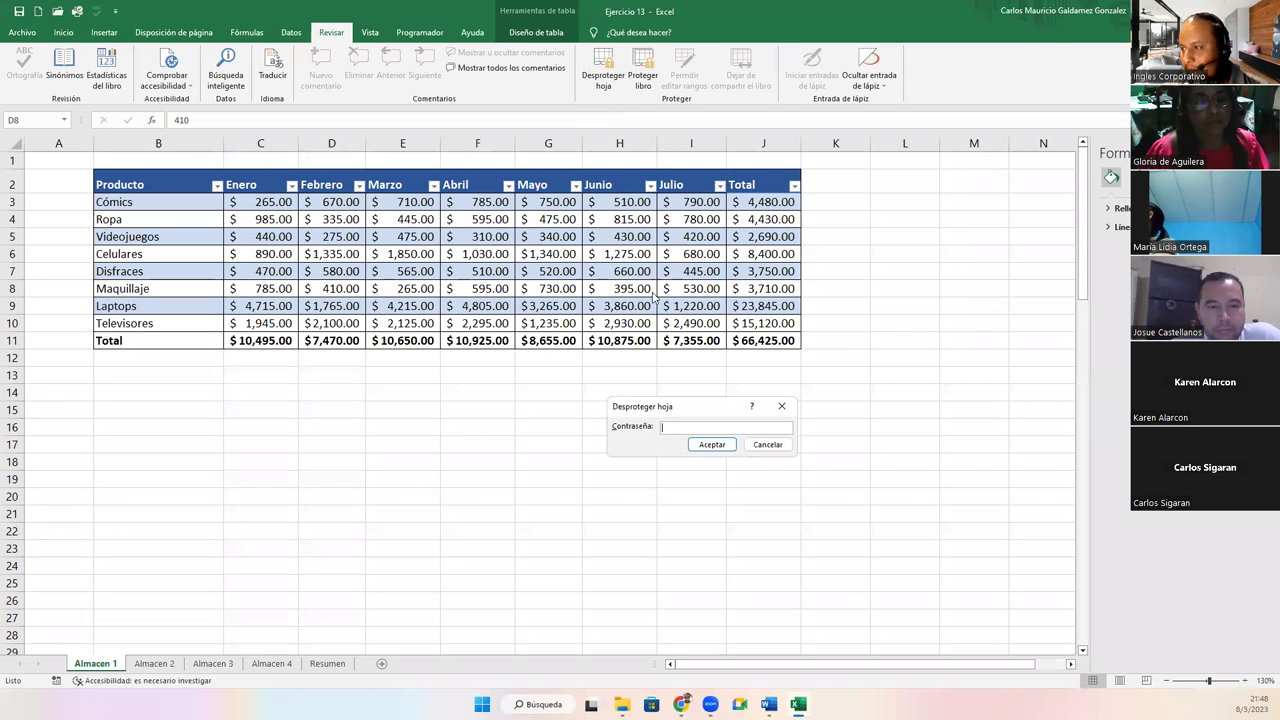
text(1)
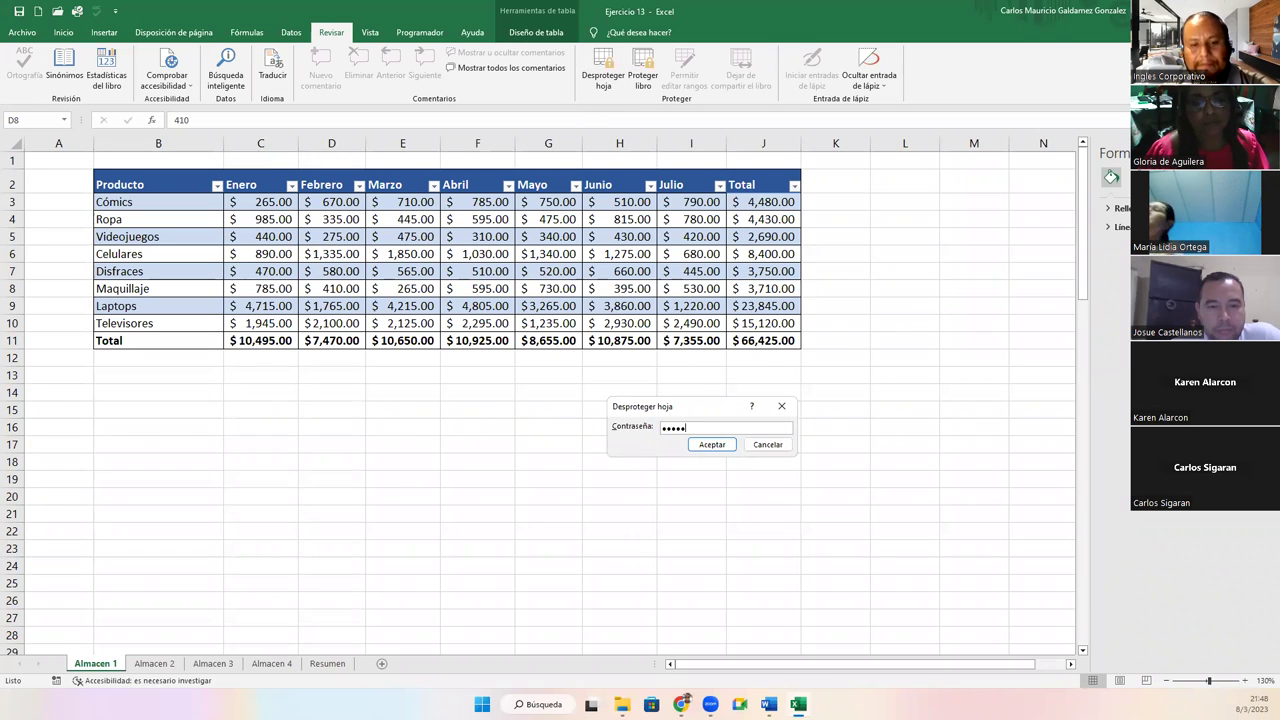
key(Return)
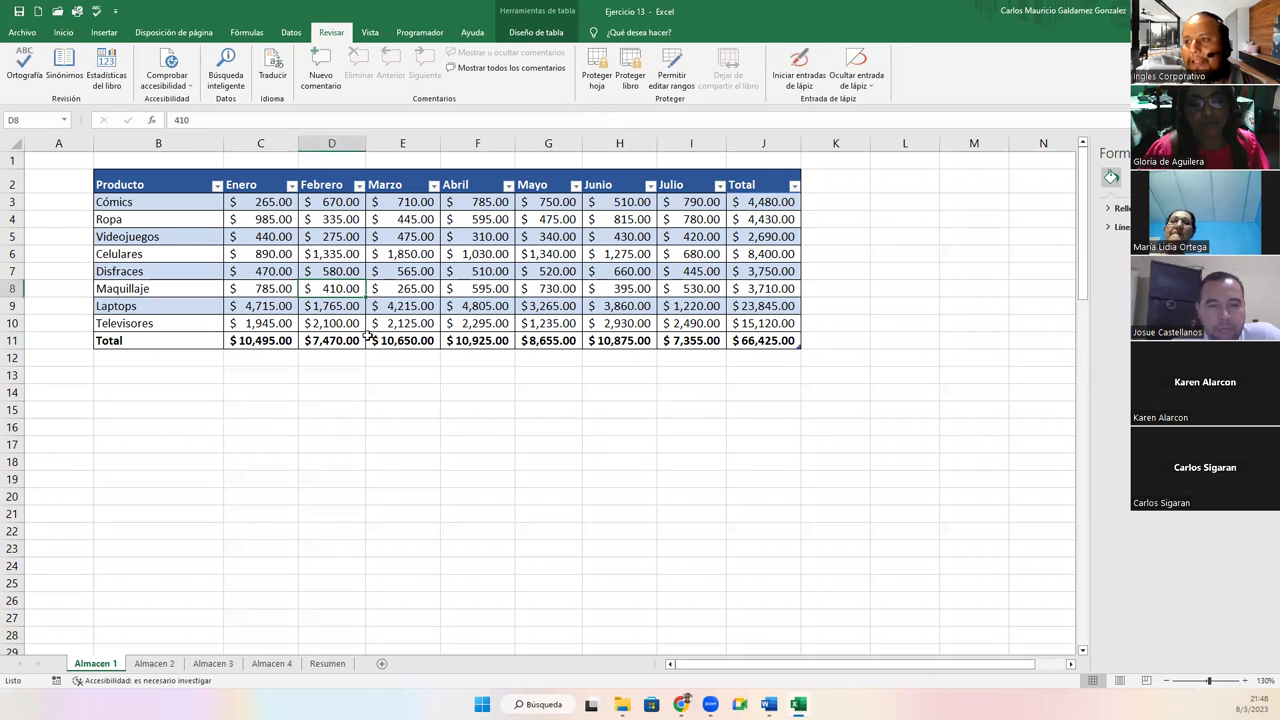
Set Maquillaje's Febrero value in D8 to 6,456 and AutoFit column D
text(566757)
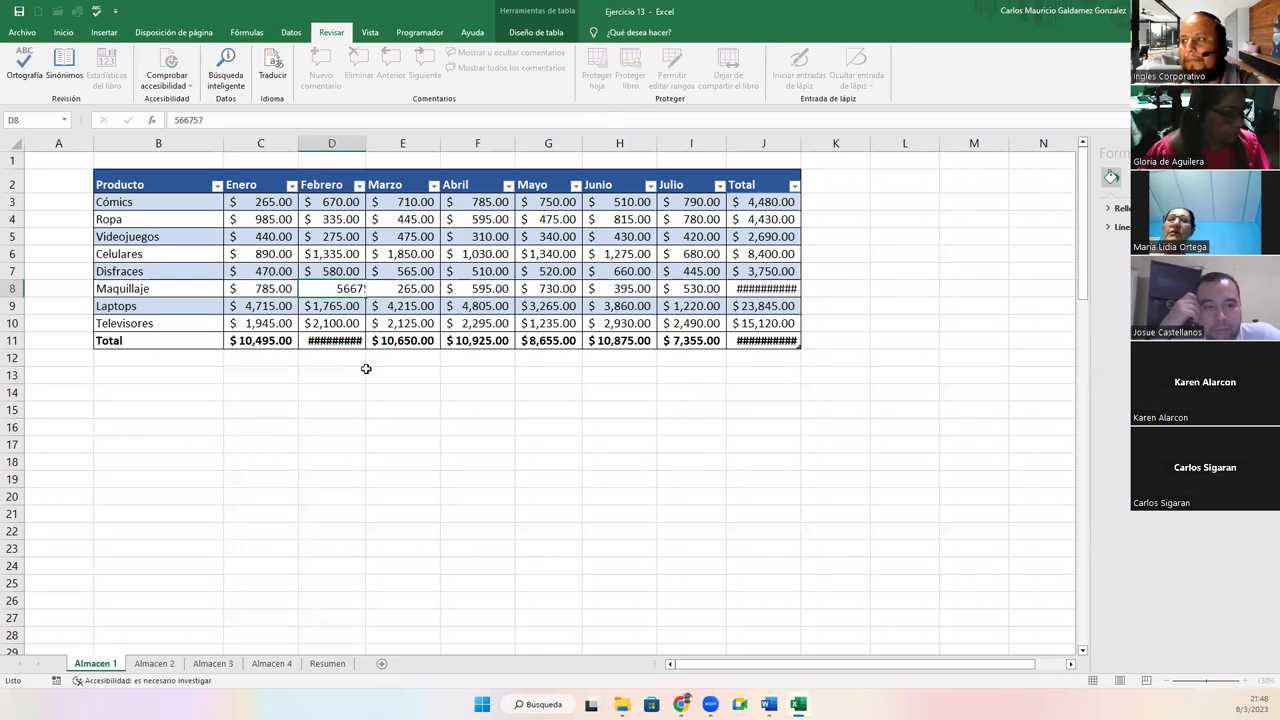
key(Return)
key(ctrl+z)
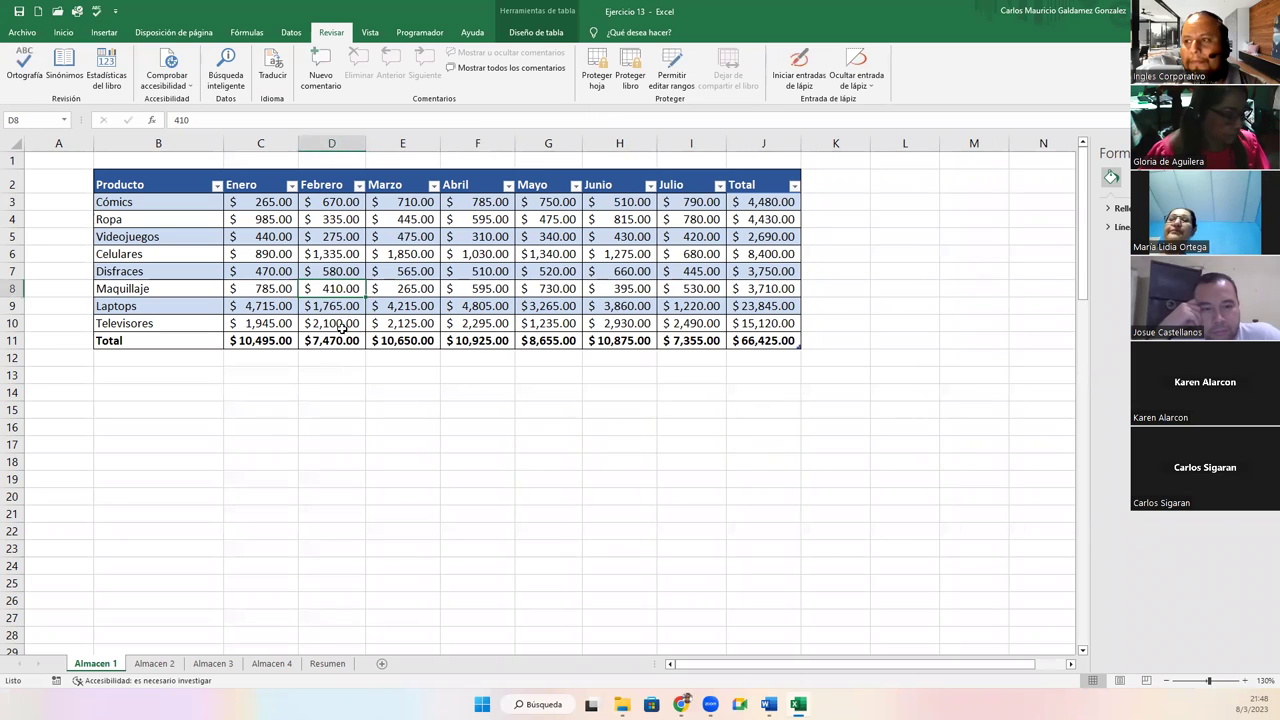
text(6)
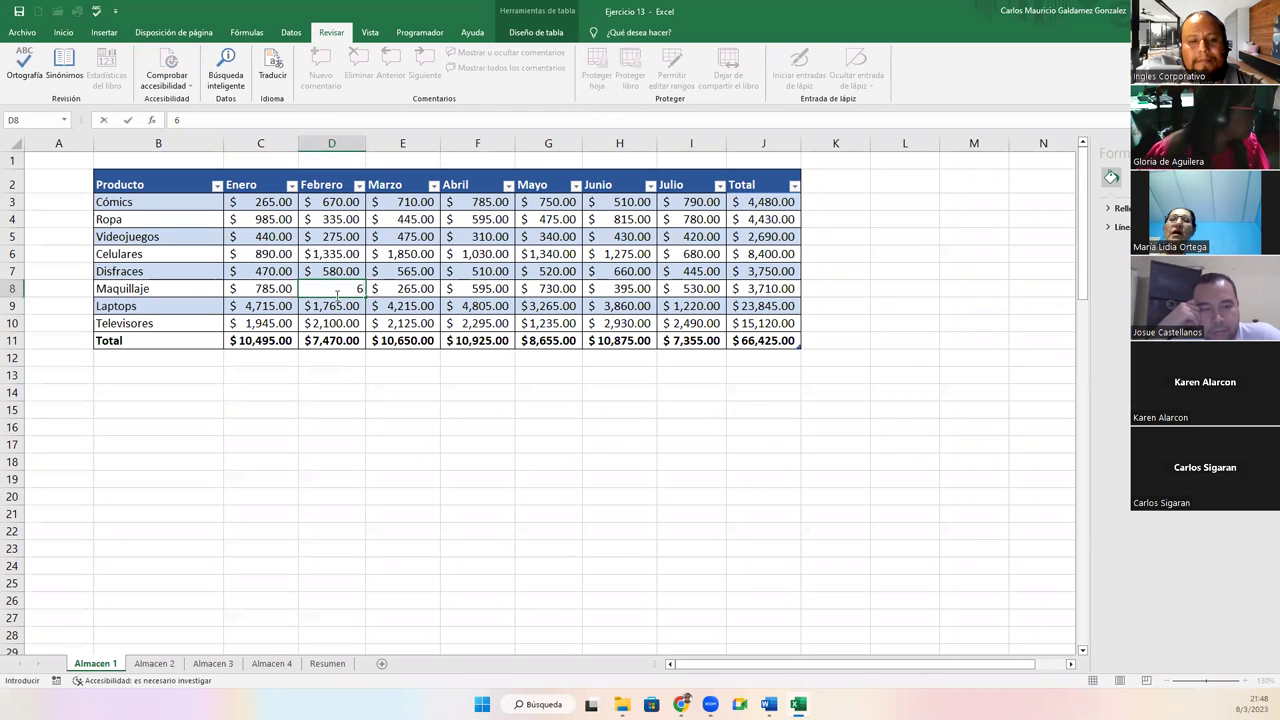
text(,456)
key(Return)
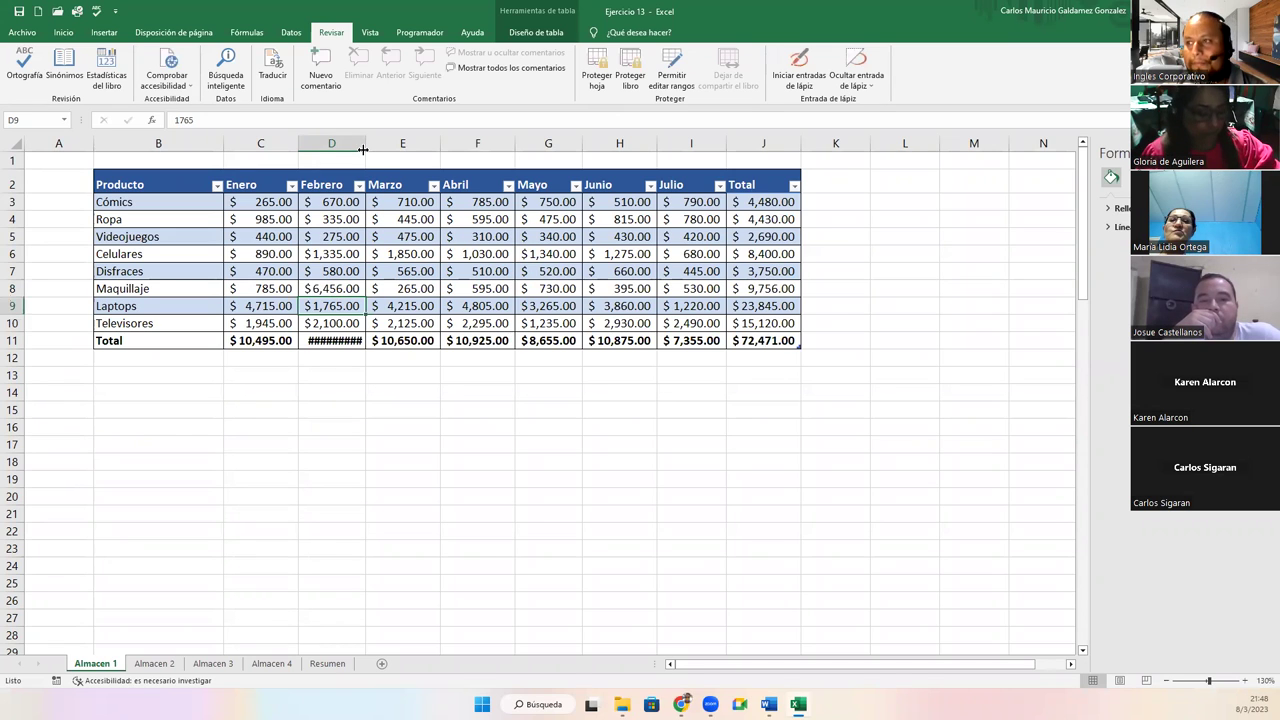
double_click(364, 145)
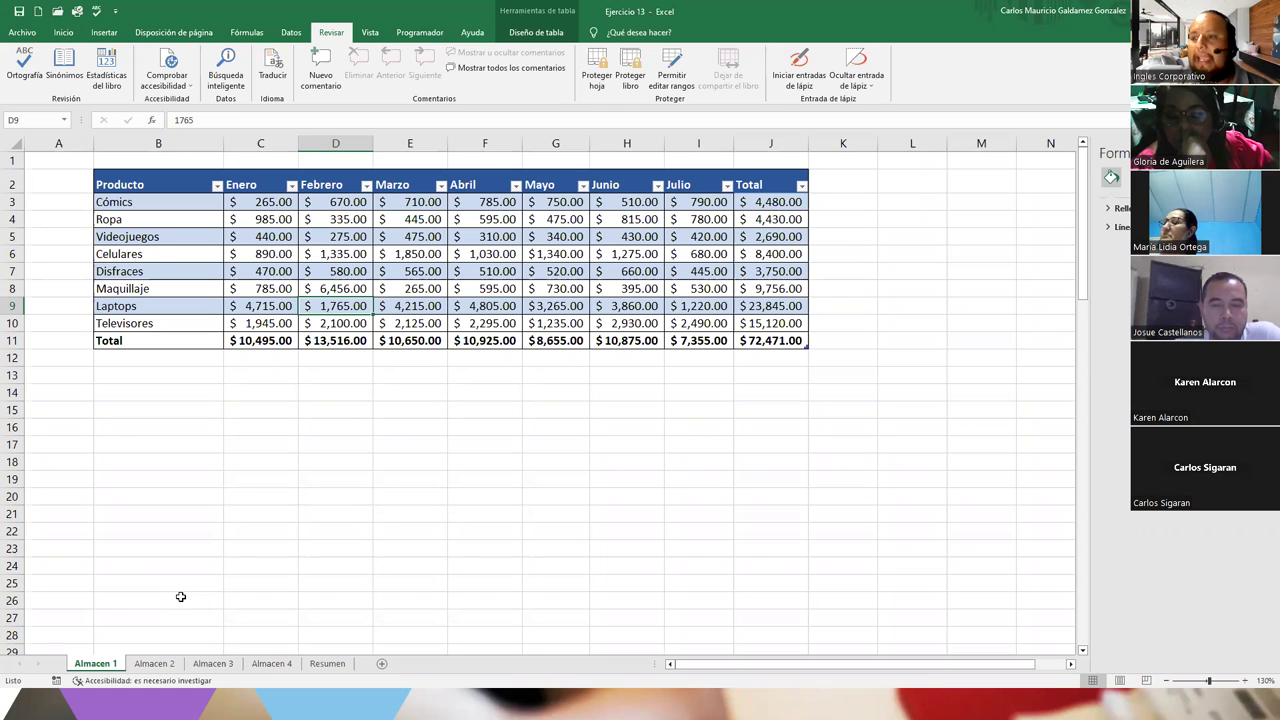
Select the product table and cell I11, then bring up Proteger hoja for Almacen 1
drag(176, 190, 812, 345)
click(700, 341)
click(597, 75)
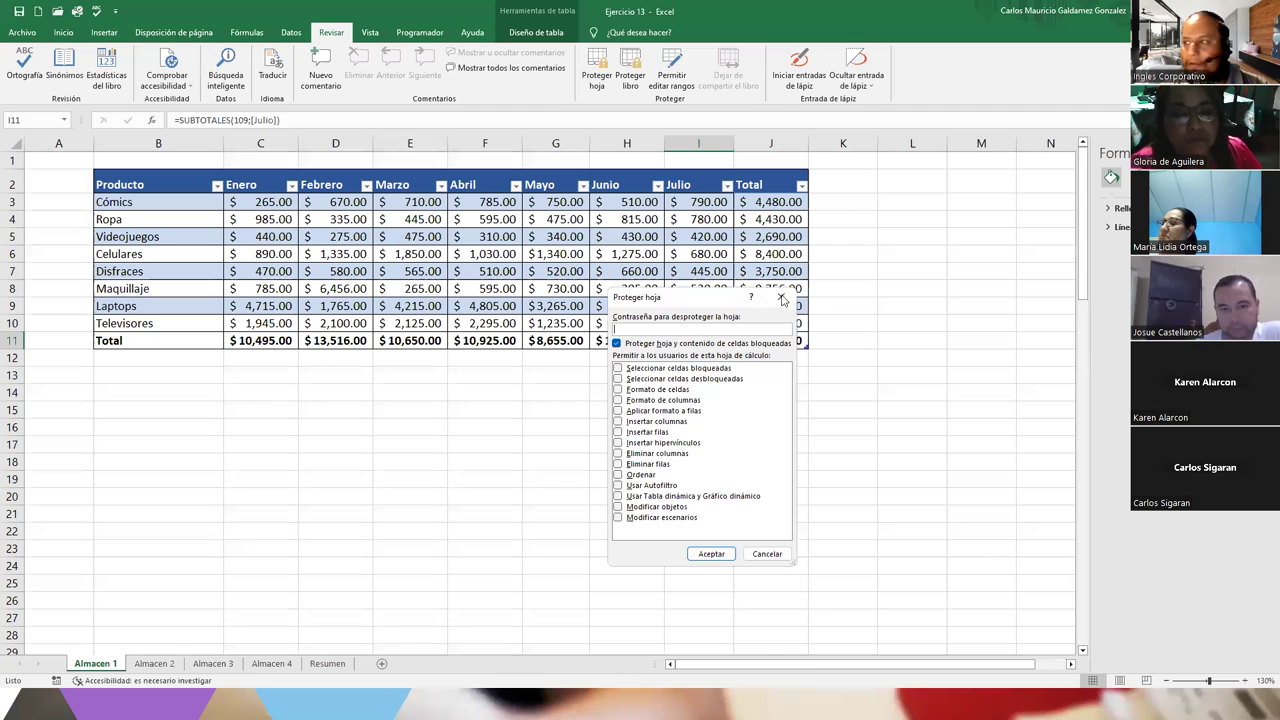
Skip sheet protection and protect the workbook structure with a confirmed password instead
click(782, 298)
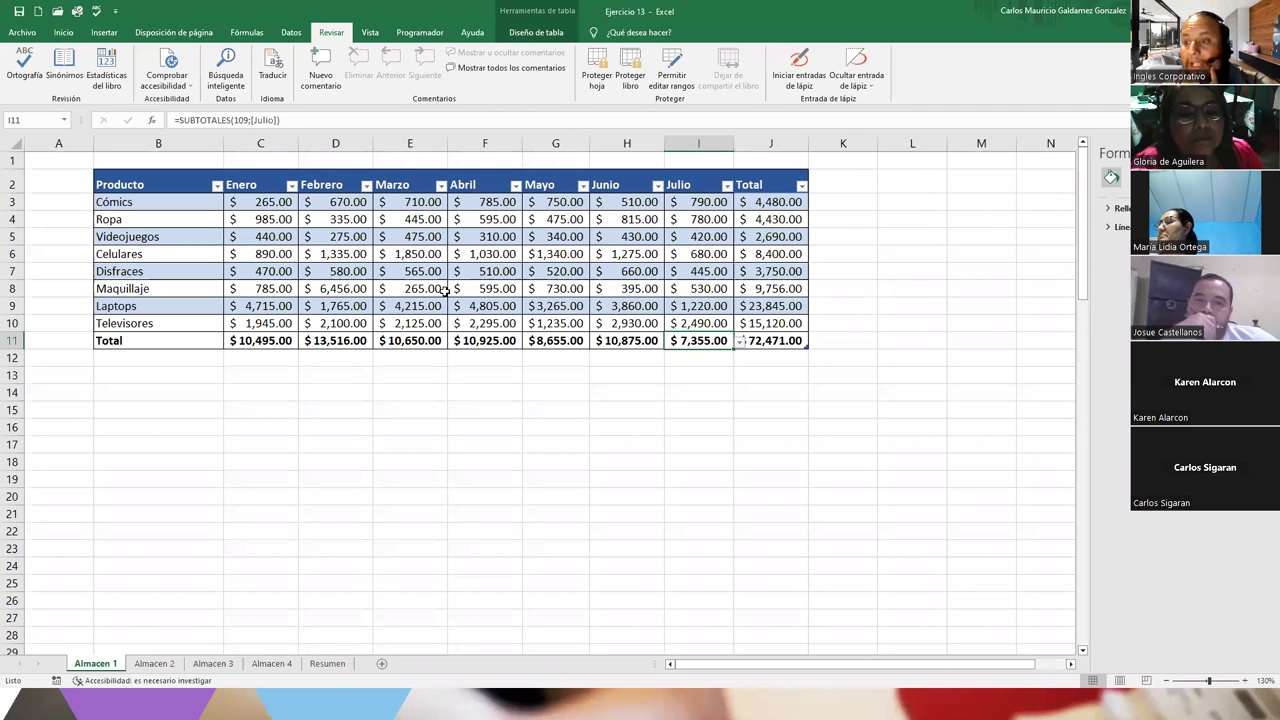
click(496, 308)
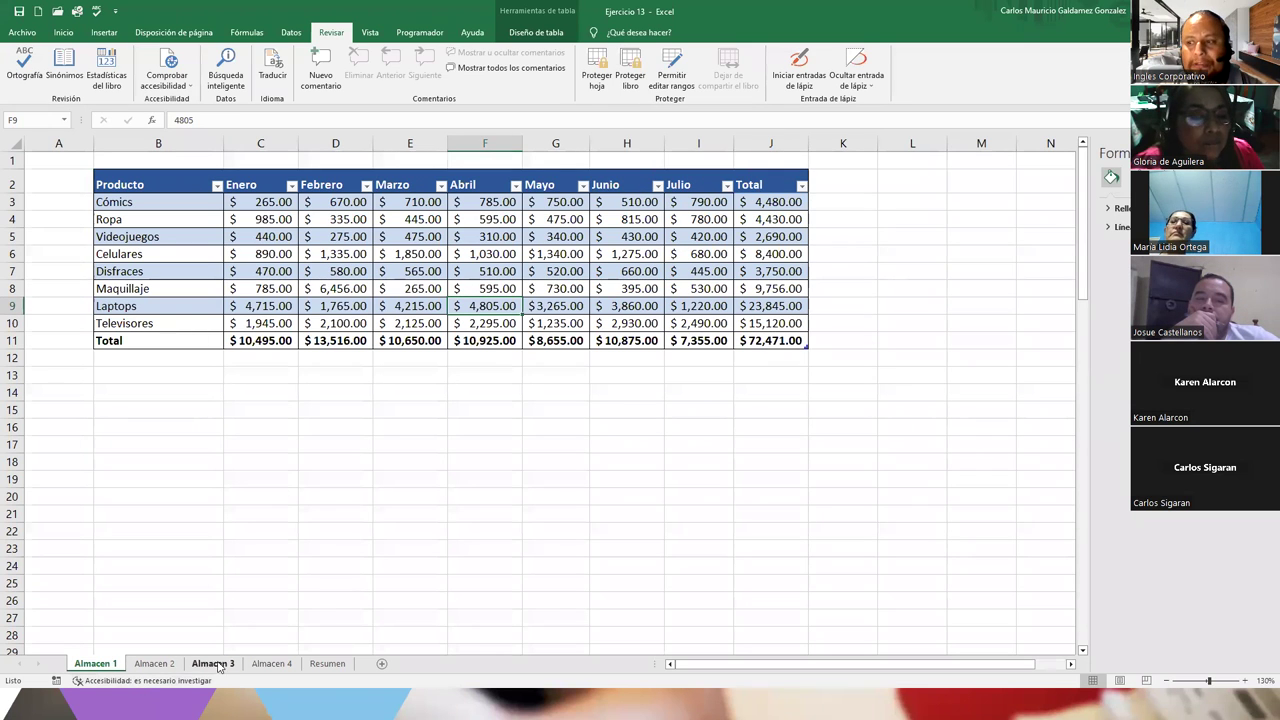
click(624, 72)
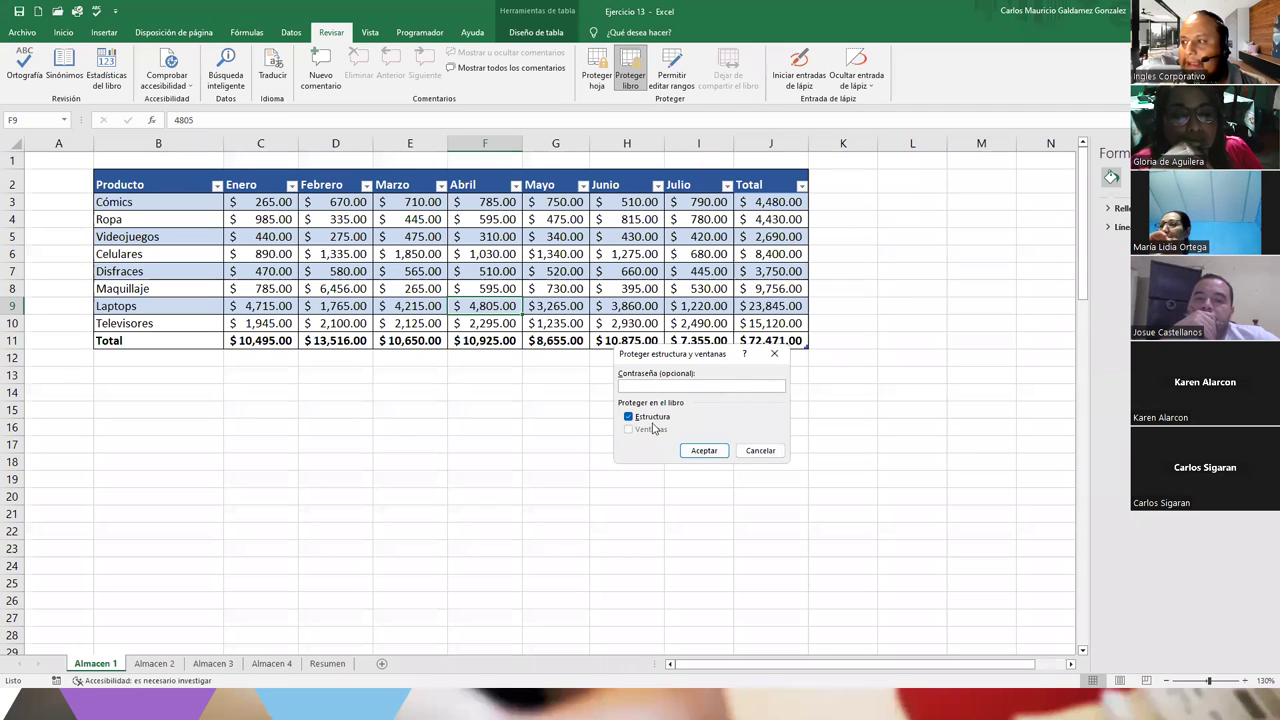
click(645, 387)
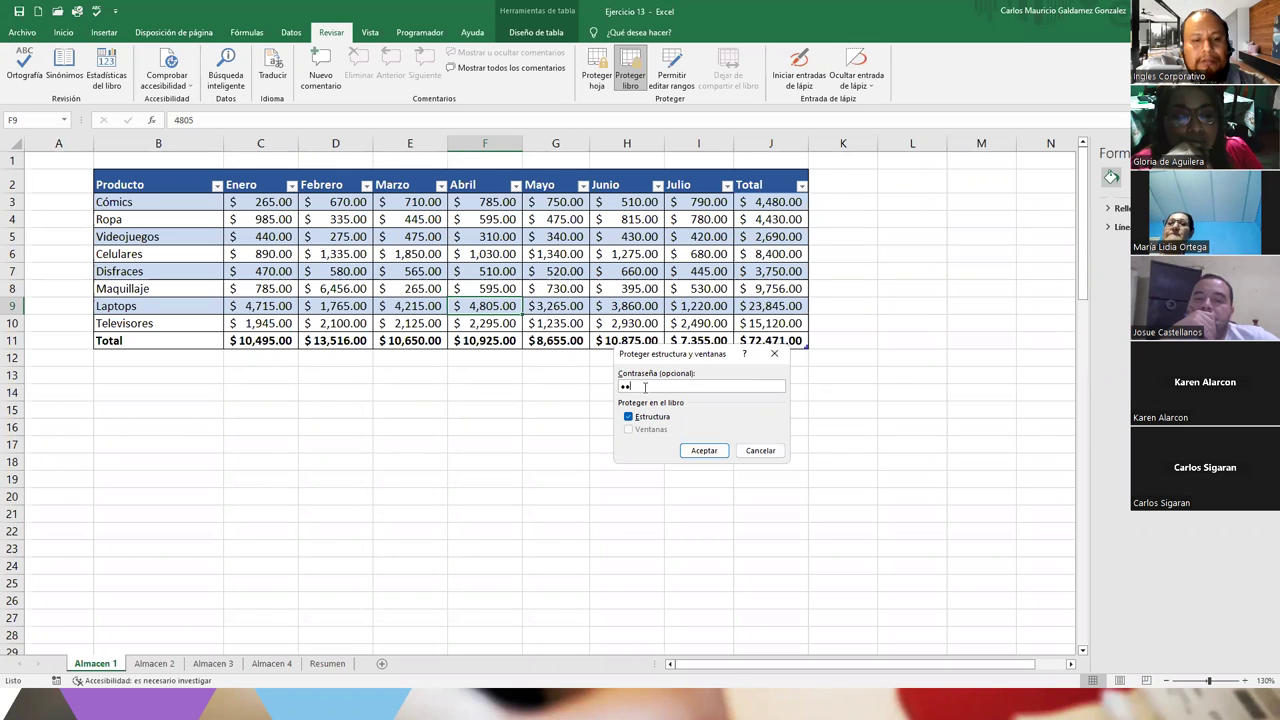
key(Return)
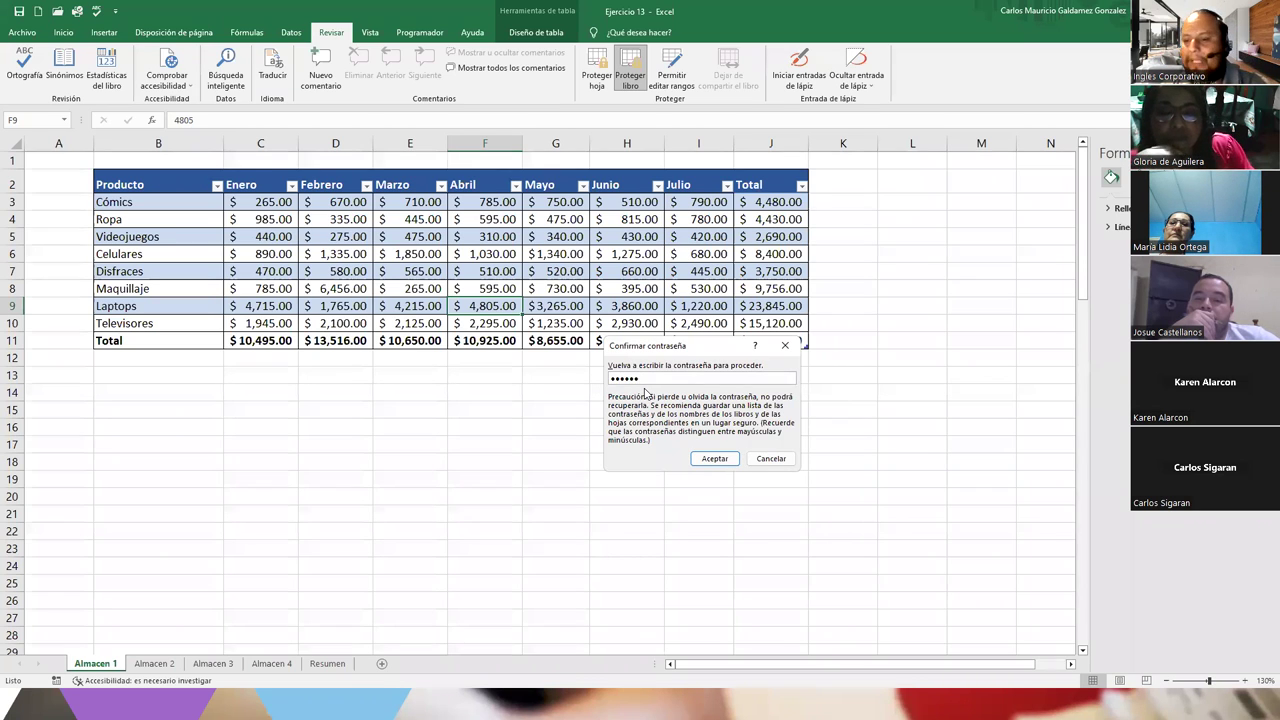
key(Return)
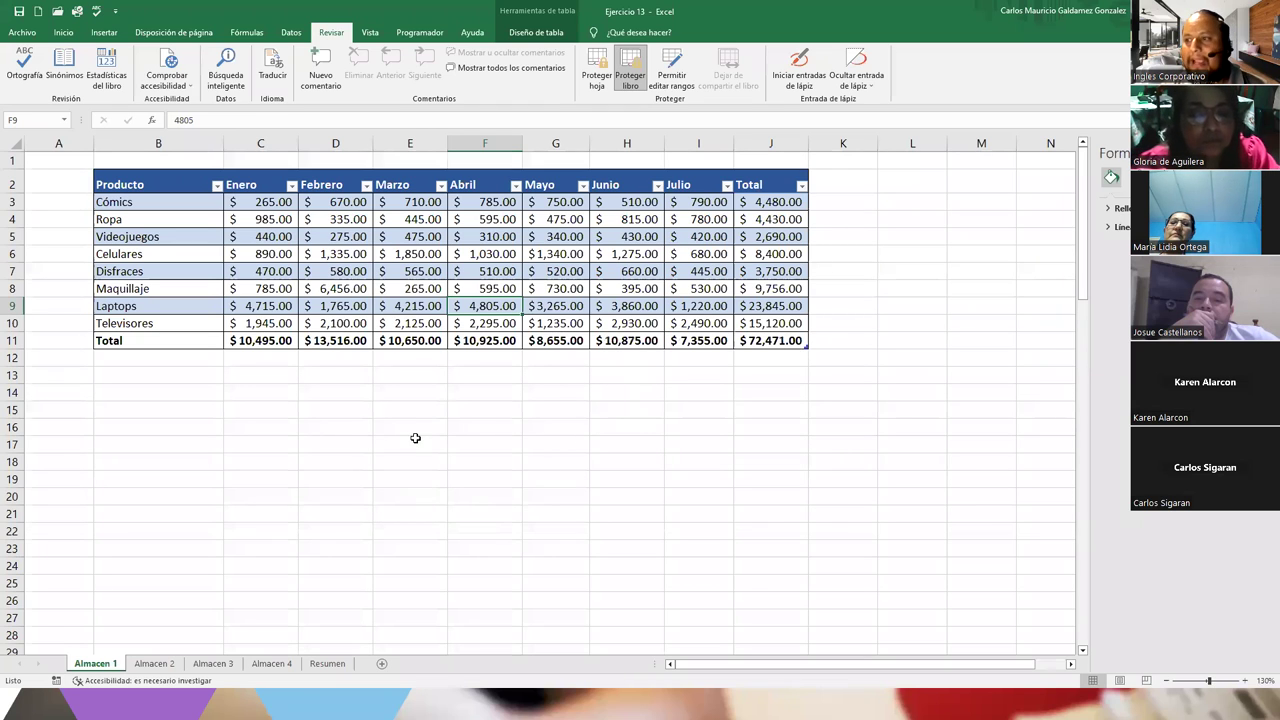
click(415, 438)
Test editing with a throwaway entry in E17, clear it, and set Laptops' Marzo in E9 to 567
text(DFDSFDS)
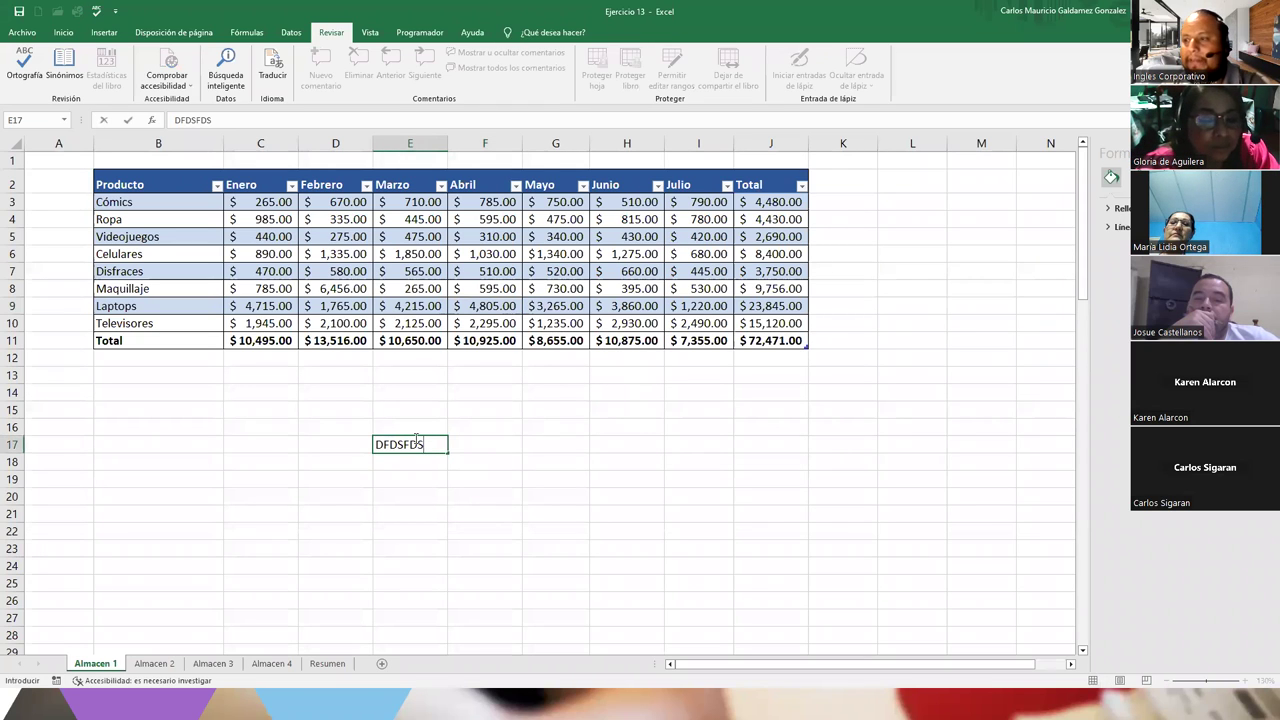
key(Return)
click(430, 447)
key(Delete)
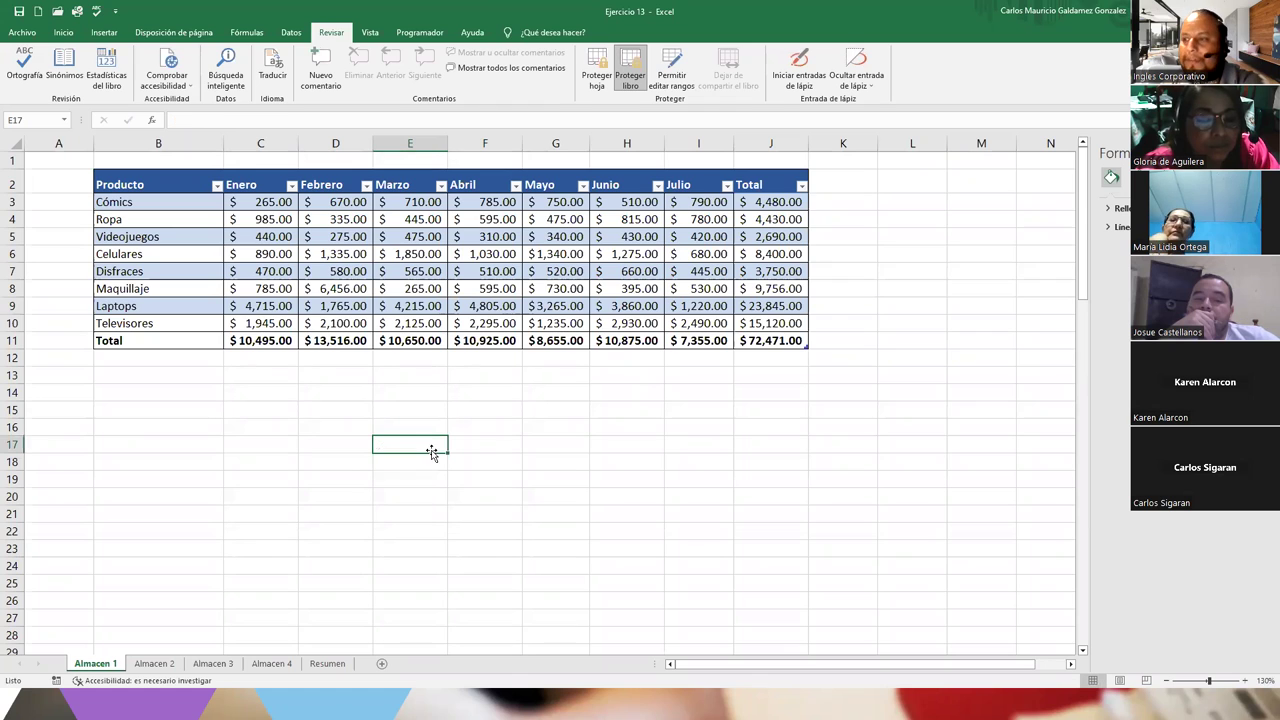
click(419, 309)
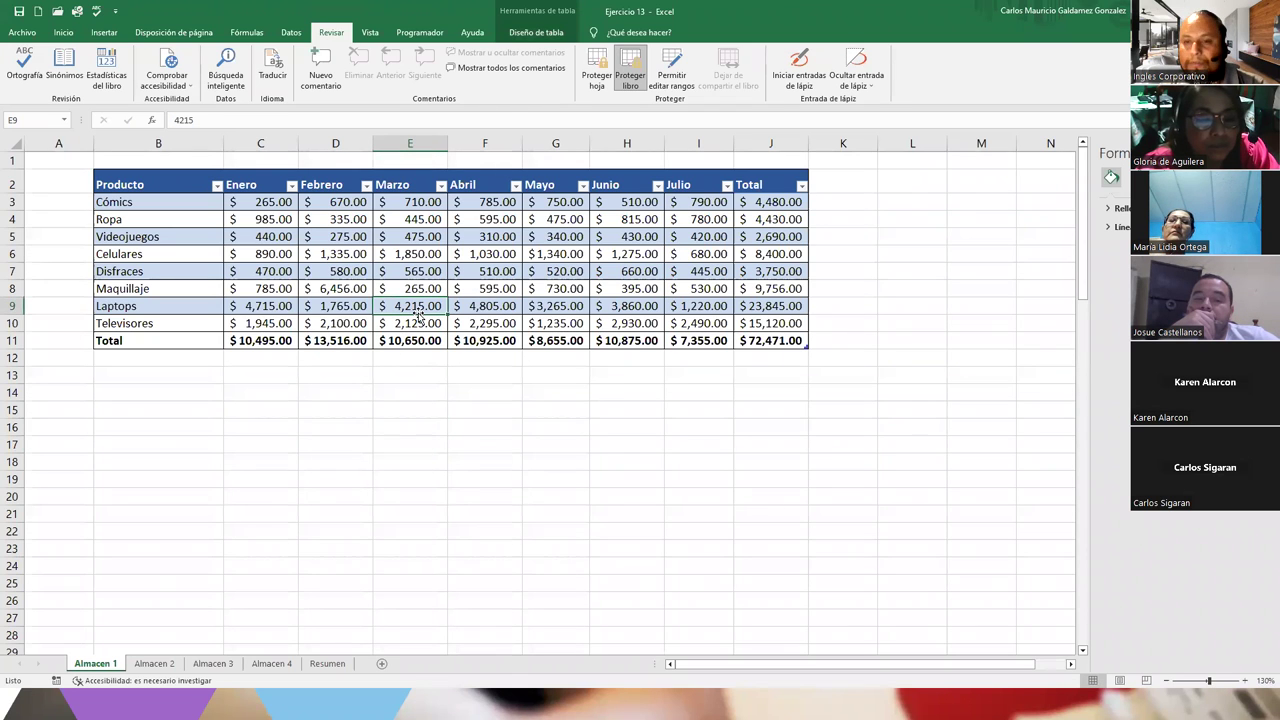
text(567)
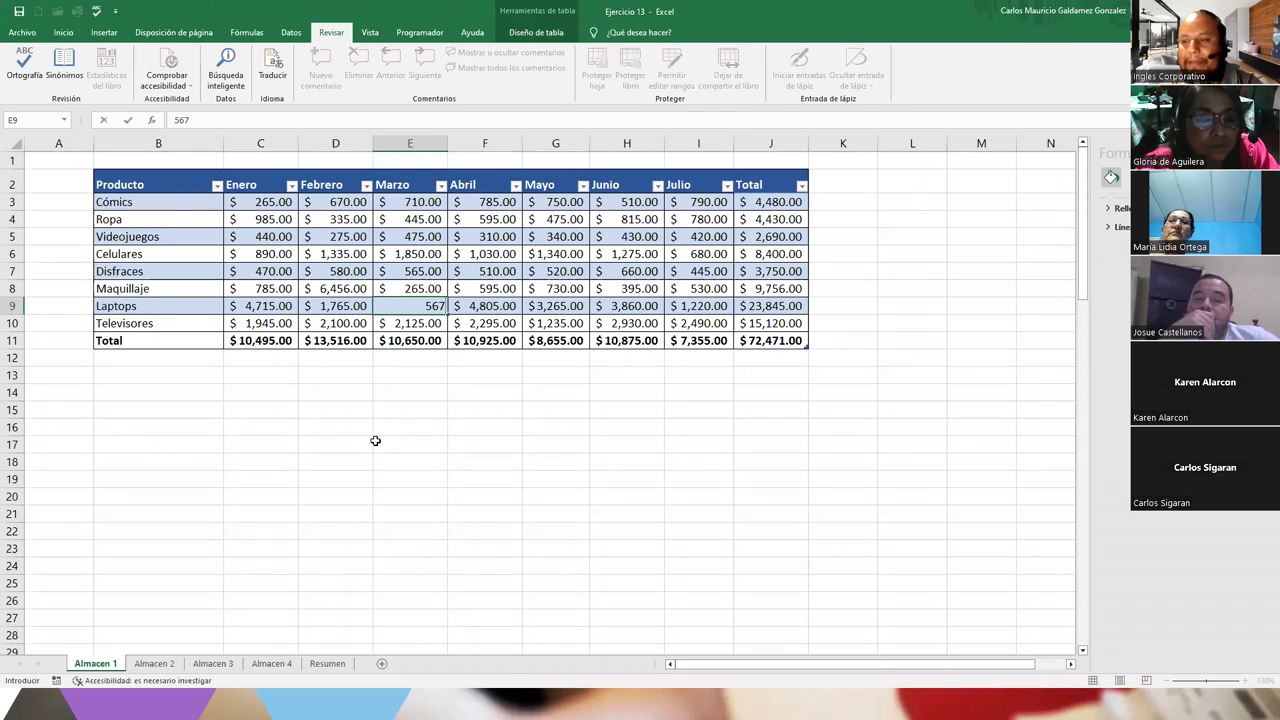
key(Return)
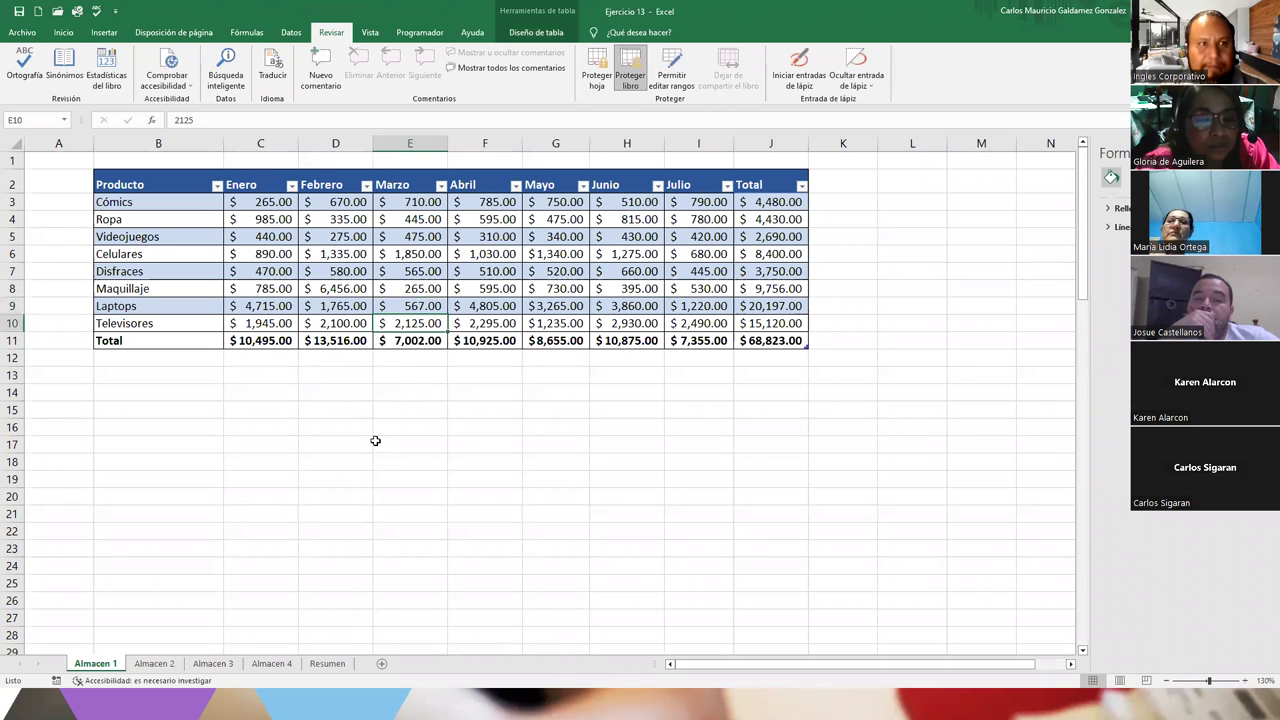
Try renaming the Almacen 4 sheet, dismiss the workbook-protected warning, and reopen its tab menu
click(282, 665)
right_click(282, 665)
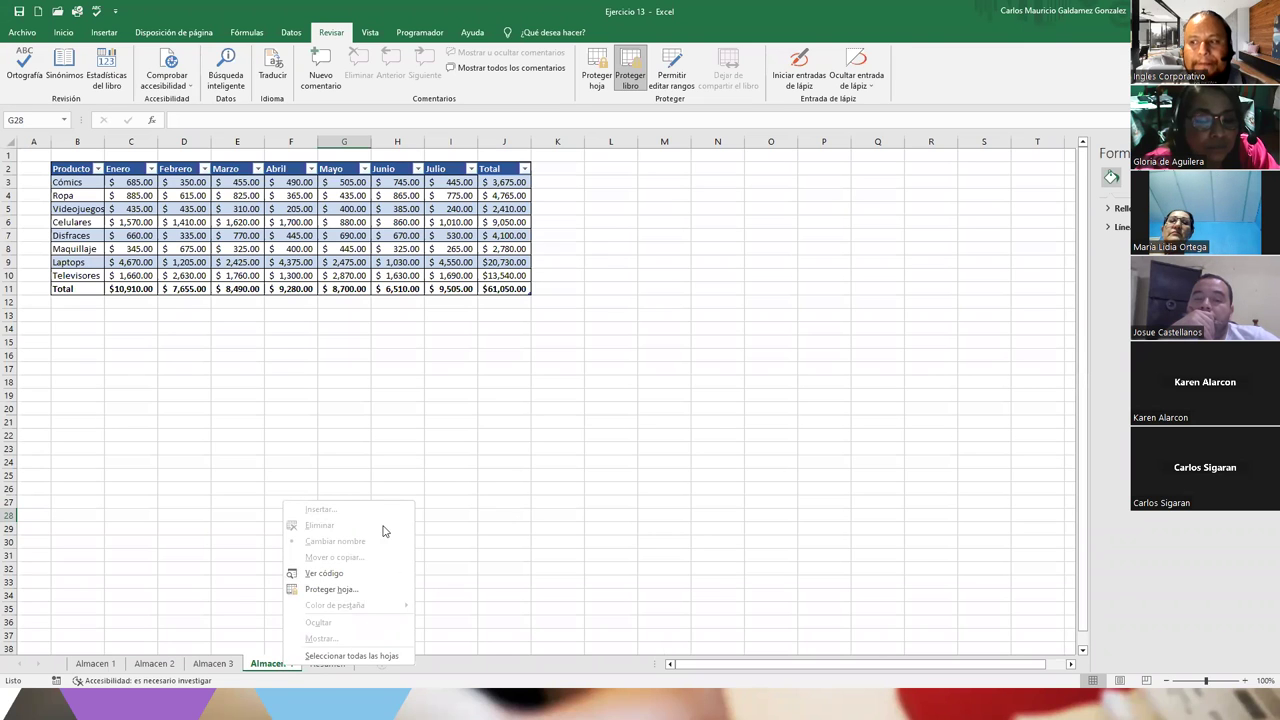
click(474, 448)
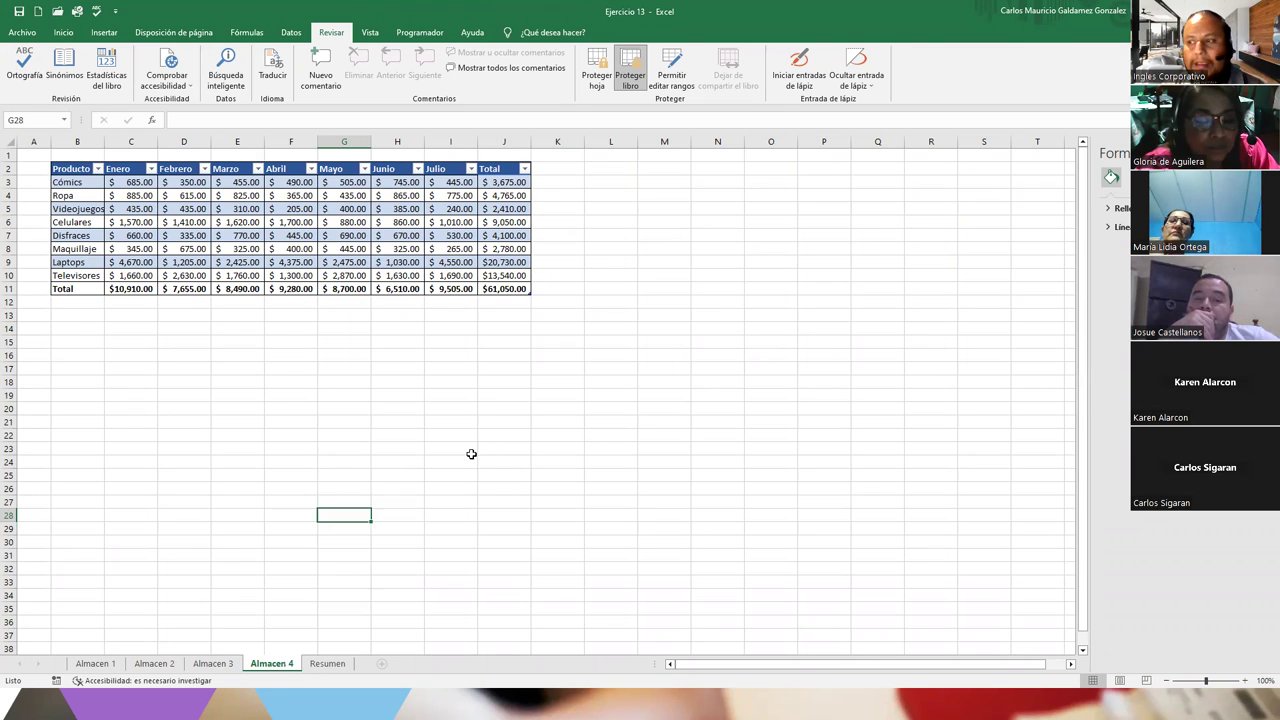
click(222, 664)
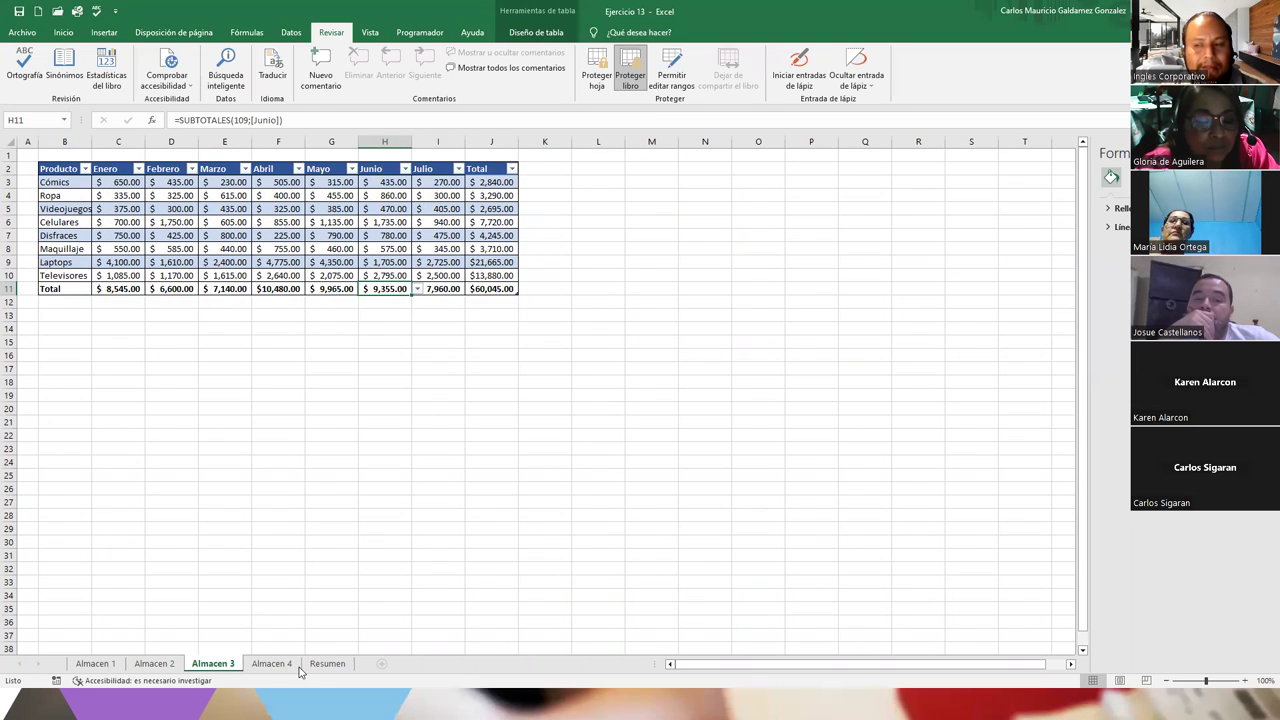
right_click(268, 664)
double_click(265, 664)
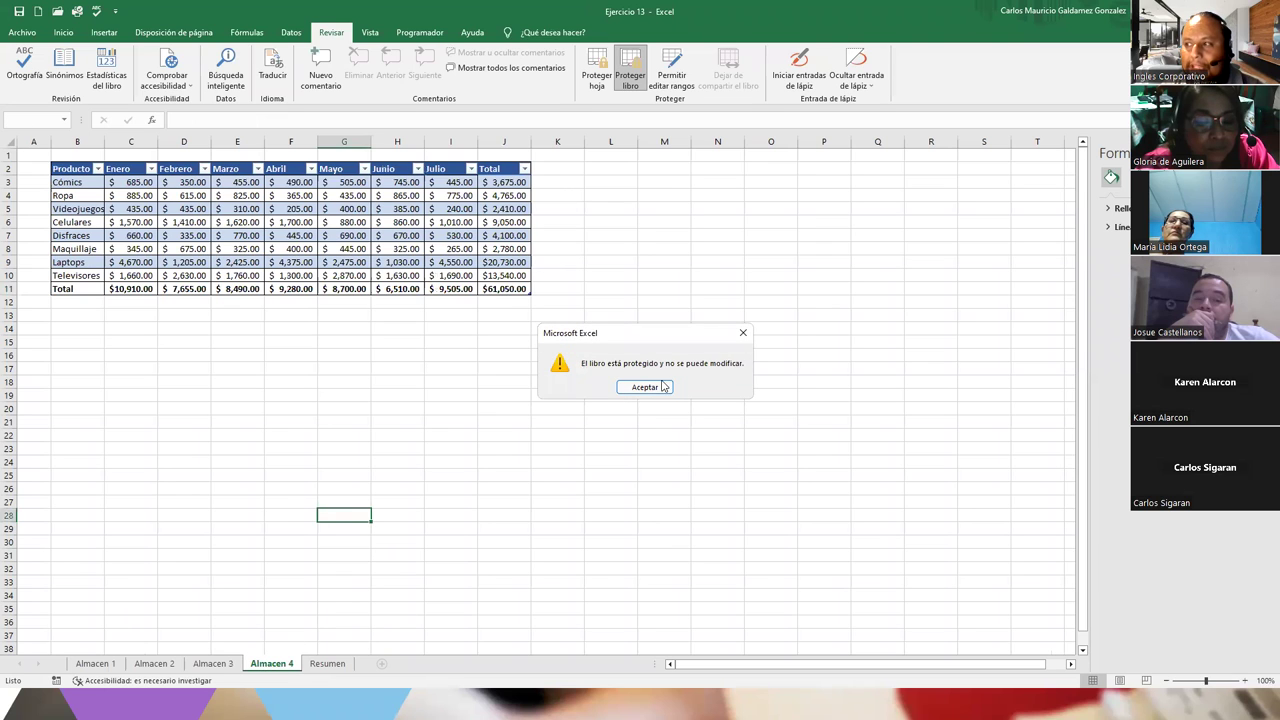
click(648, 387)
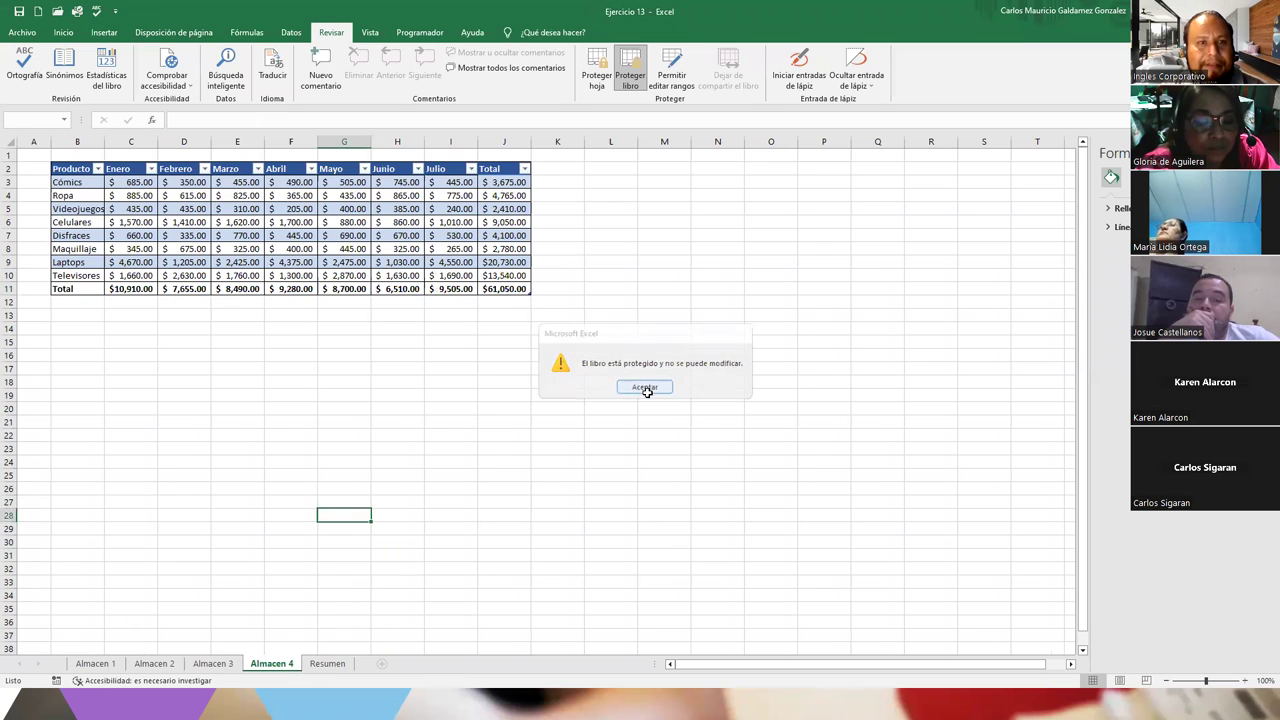
right_click(285, 665)
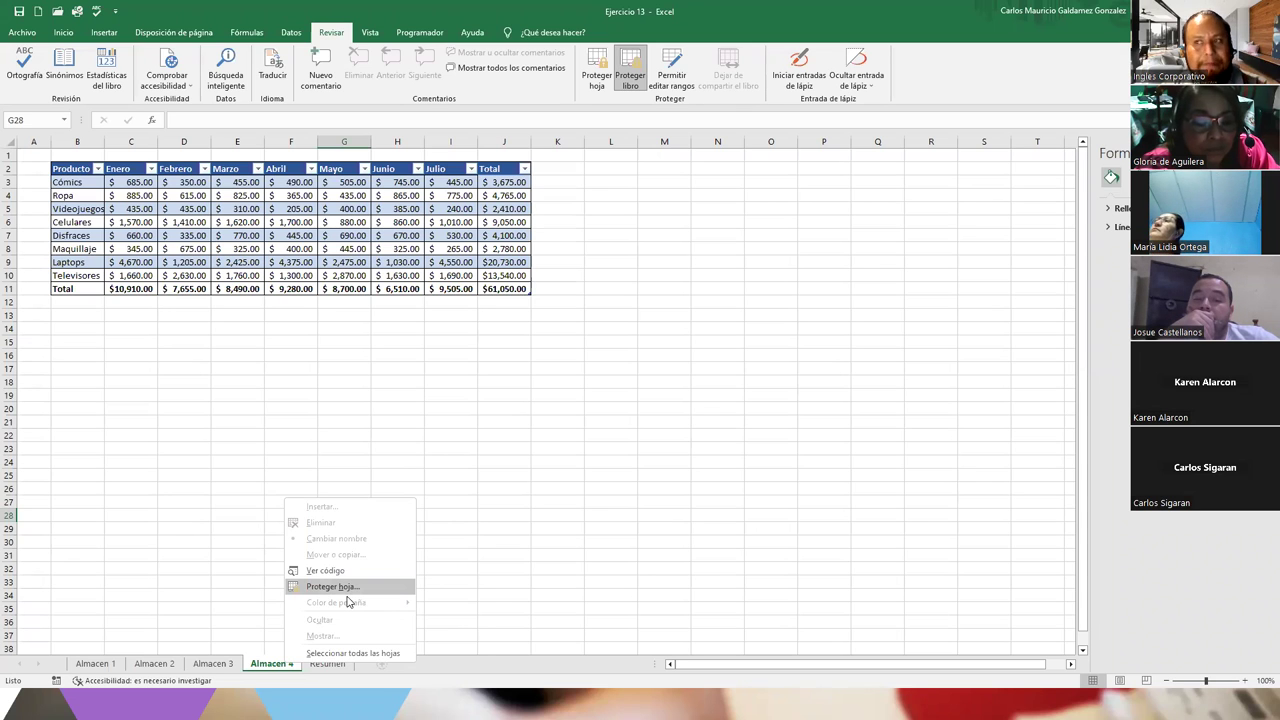
Group all sheets, then ungroup them by clicking through the tabs back to Almacen 1
click(339, 656)
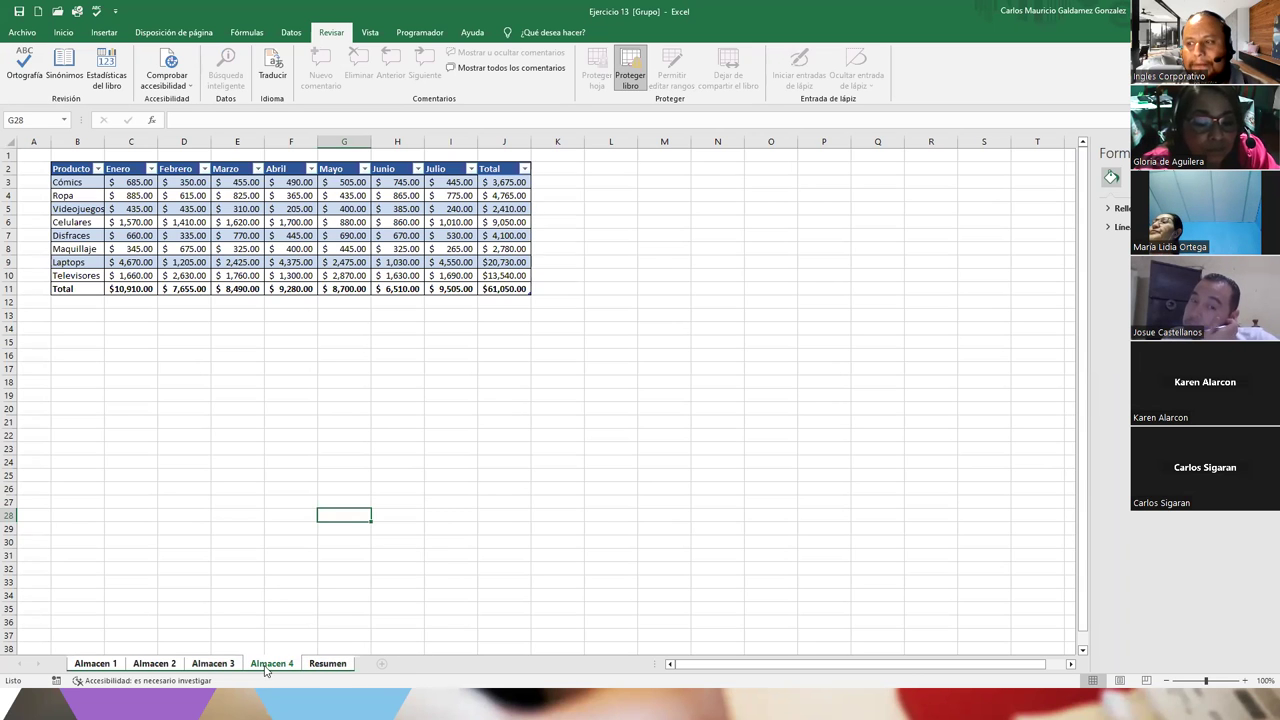
click(327, 663)
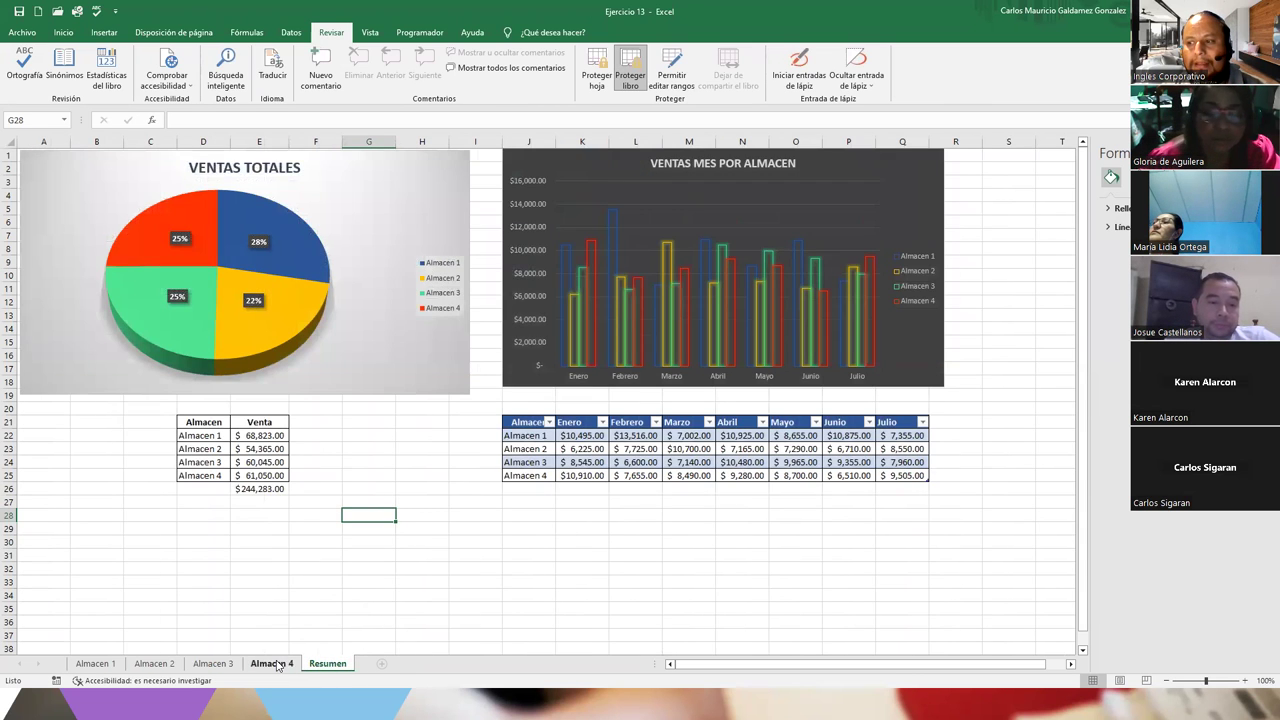
click(275, 664)
click(154, 664)
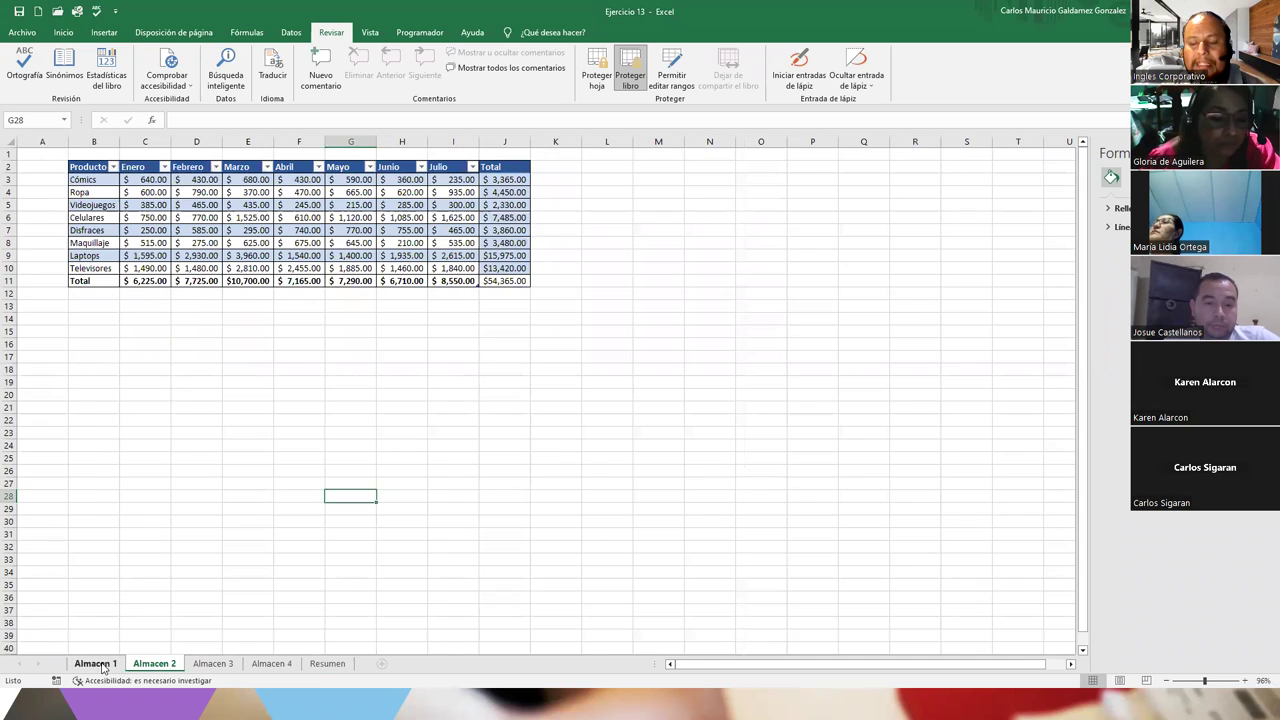
click(98, 664)
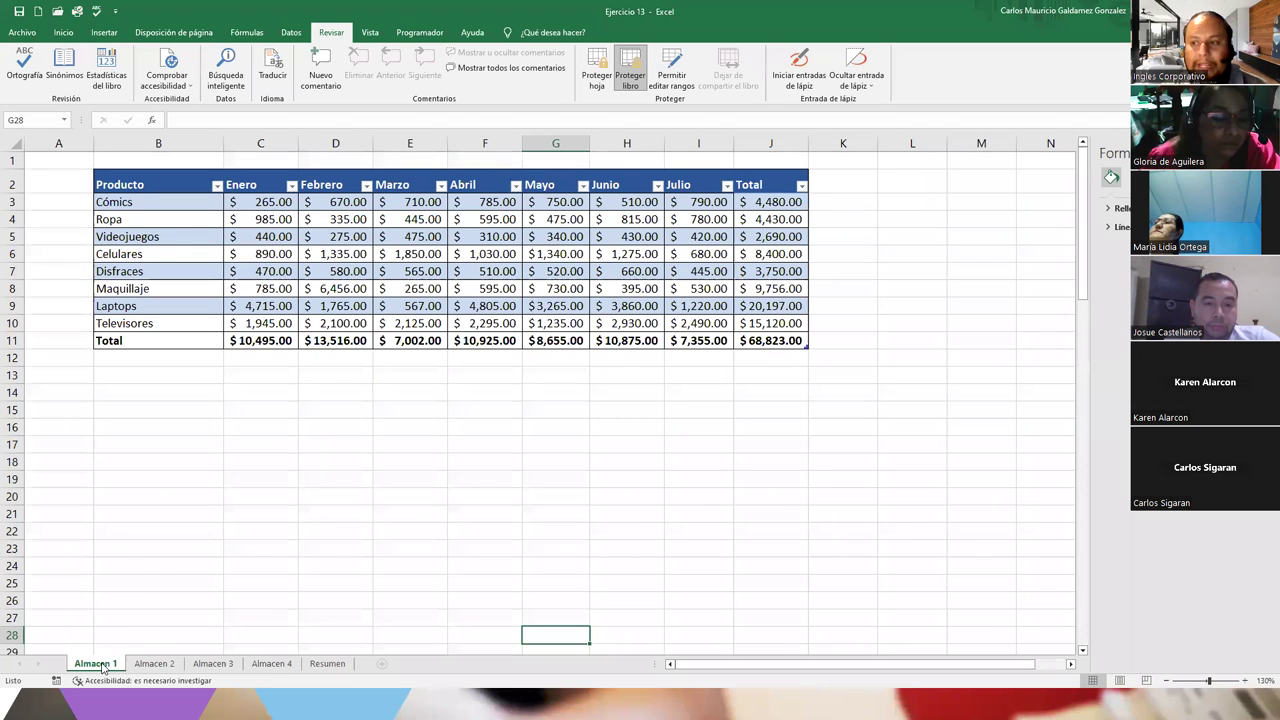
right_click(103, 666)
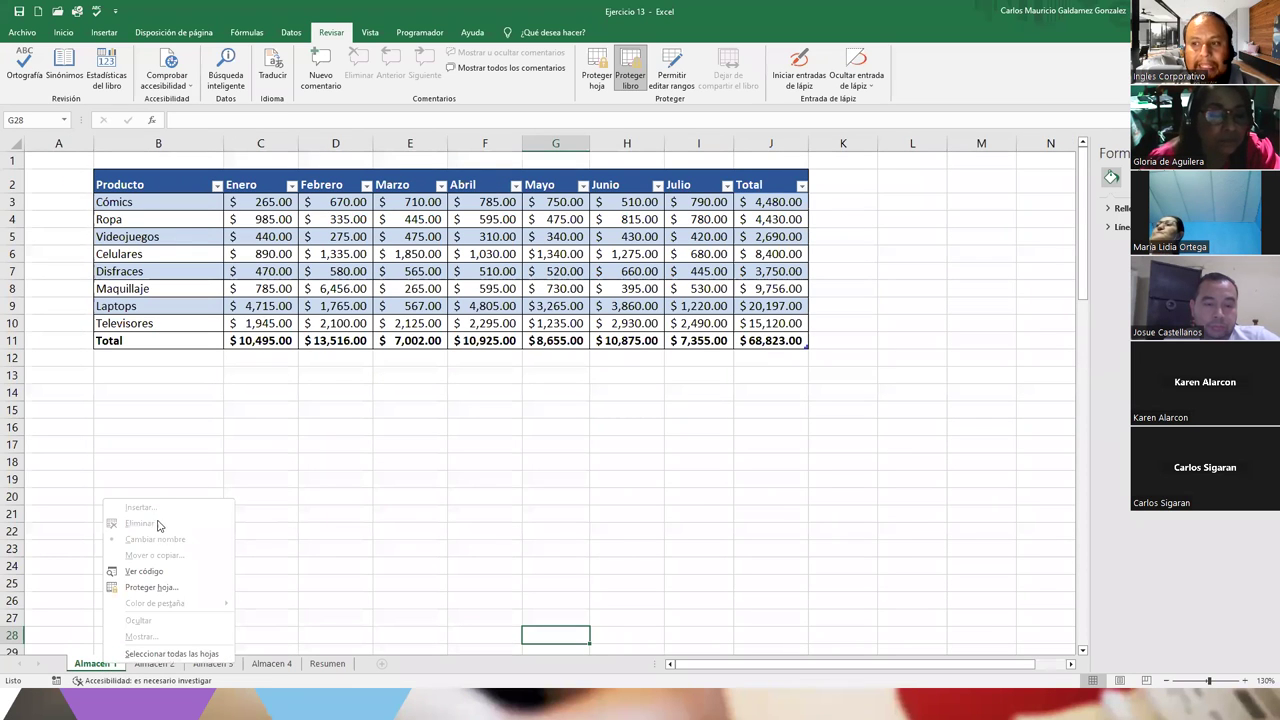
click(383, 670)
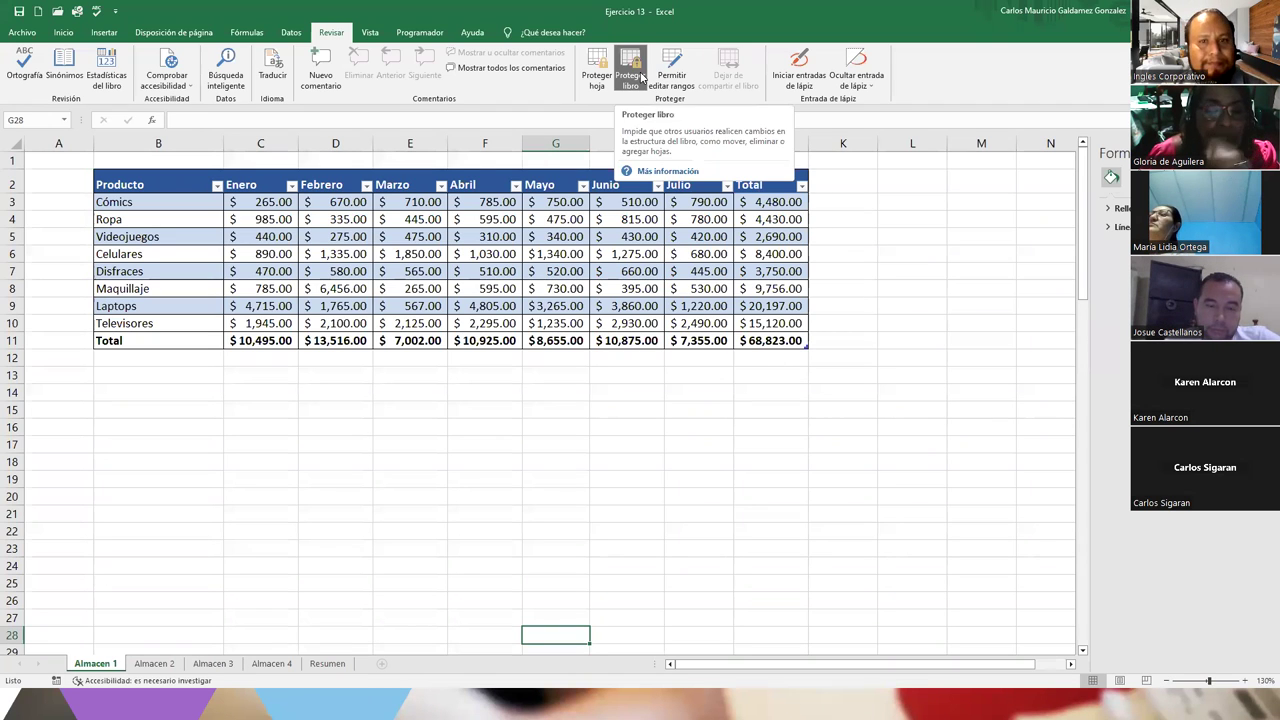
click(199, 421)
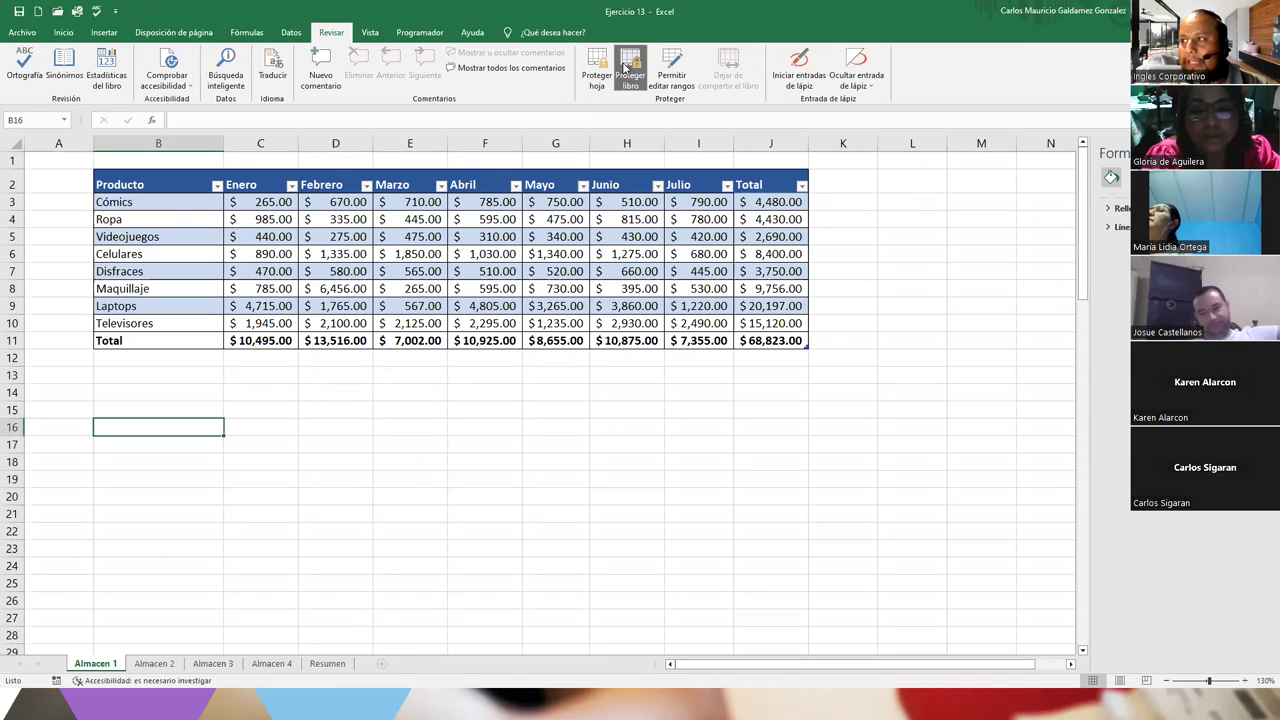
Remove the workbook structure protection by entering its password
click(627, 68)
text(••••••)
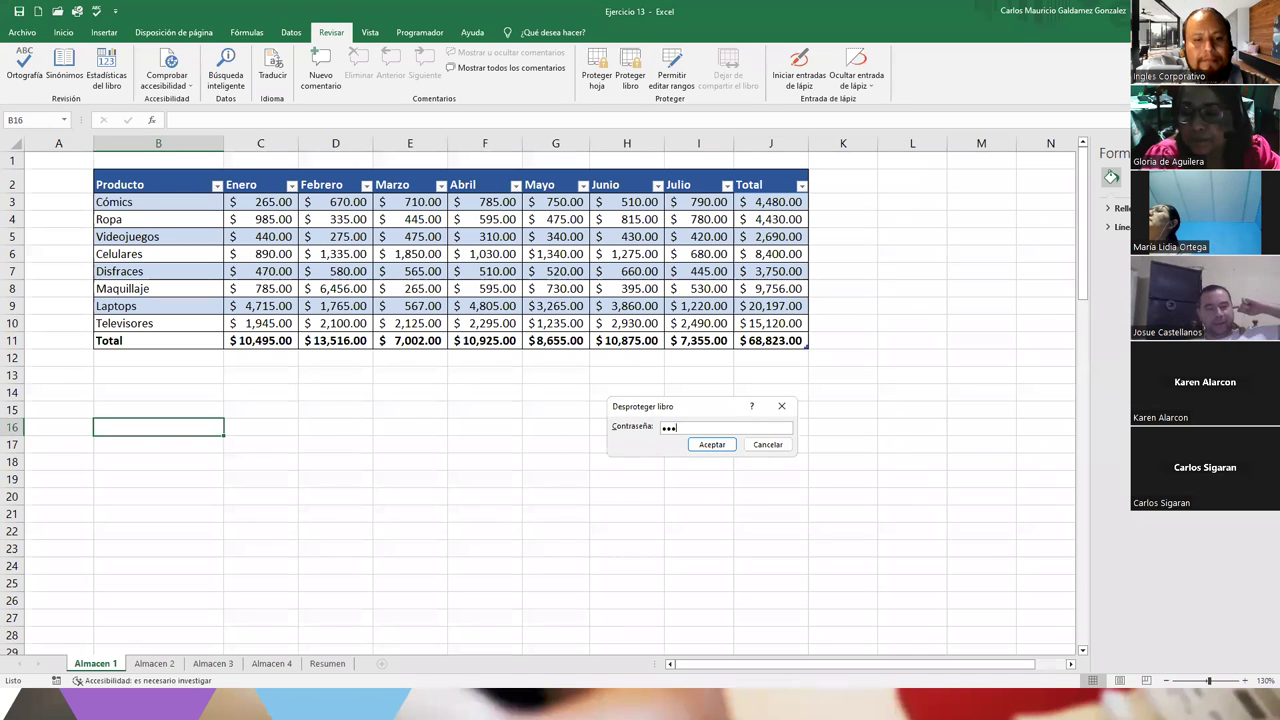
key(Return)
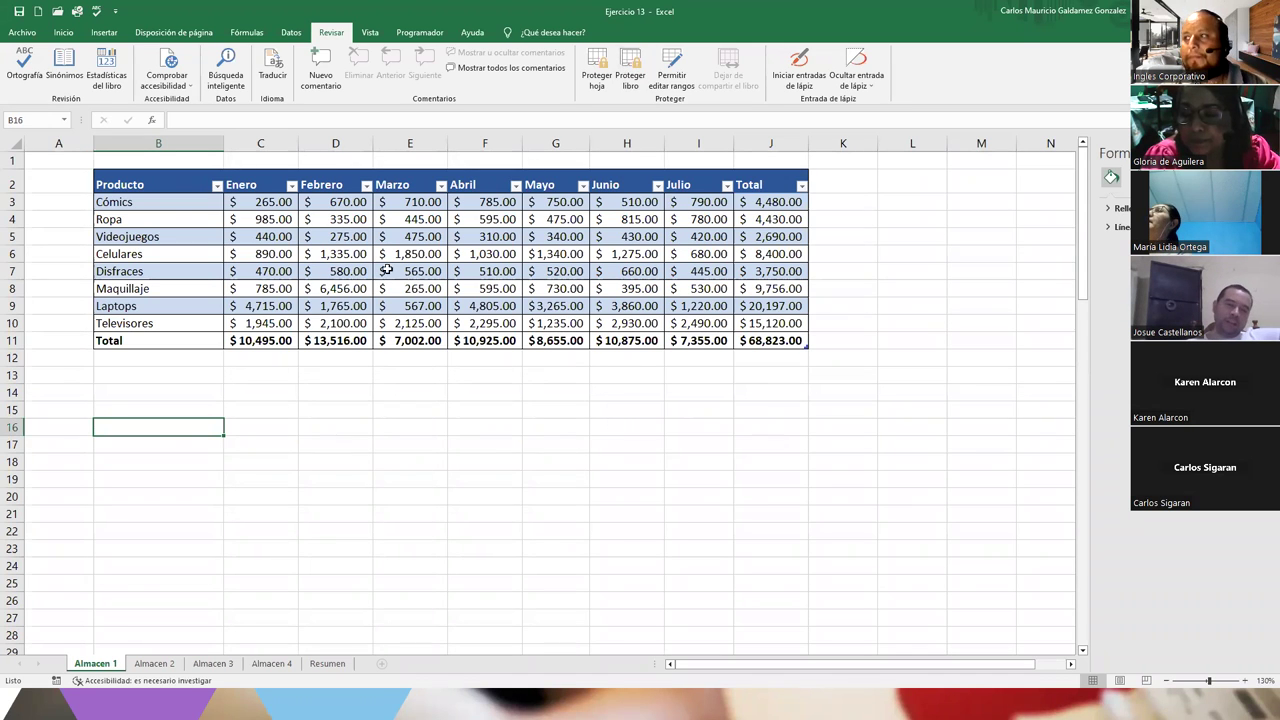
click(379, 278)
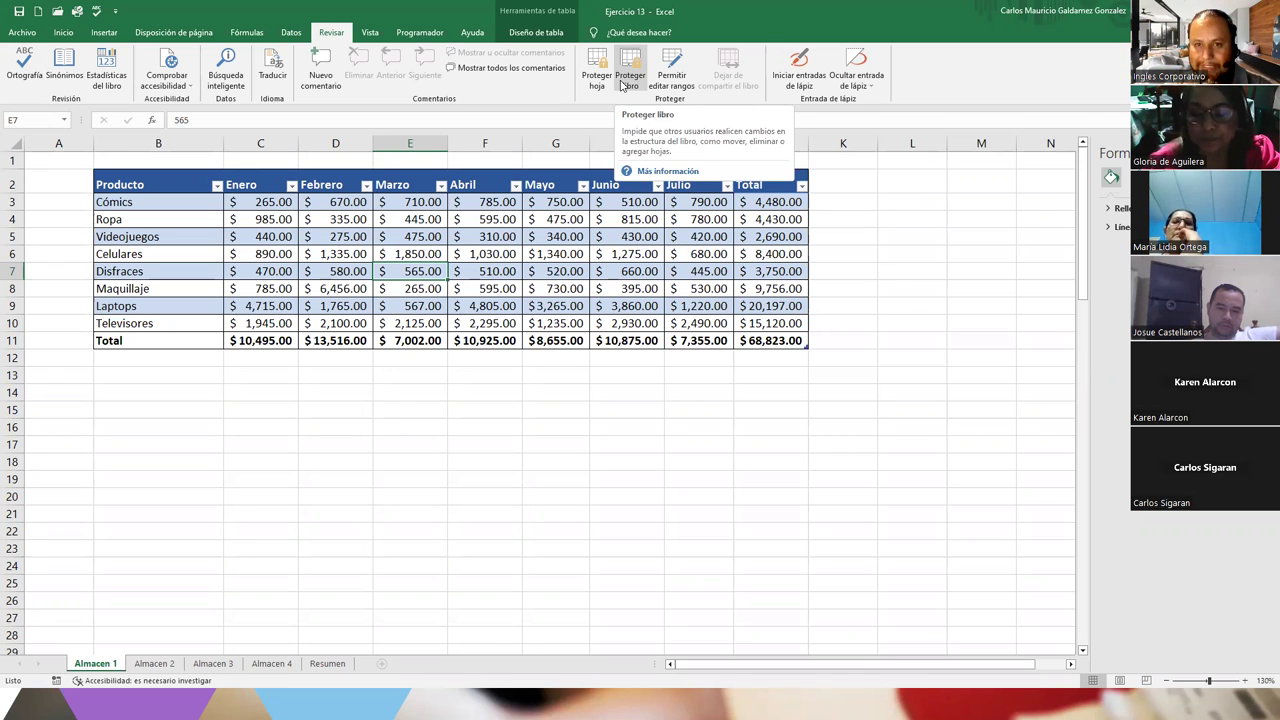
Clear all monthly sales values in C3:I10 on the Almacen 4 sheet
click(271, 663)
drag(127, 182, 450, 277)
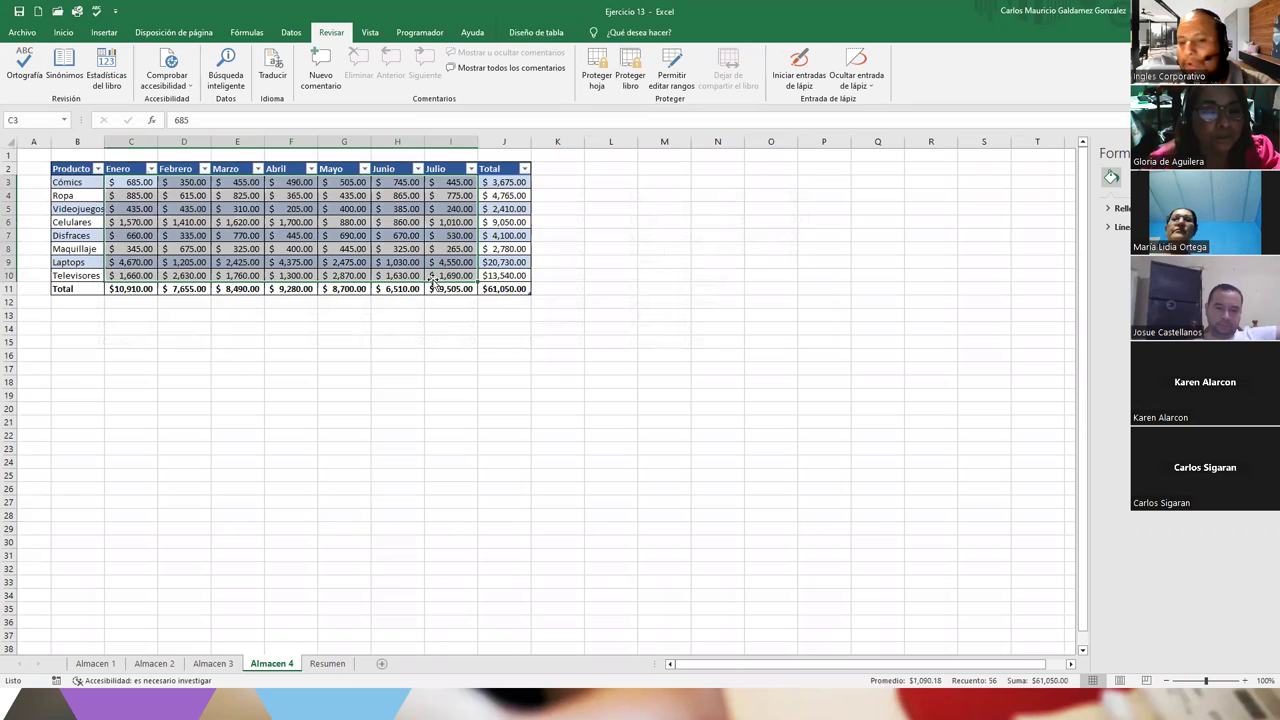
key(Delete)
click(206, 261)
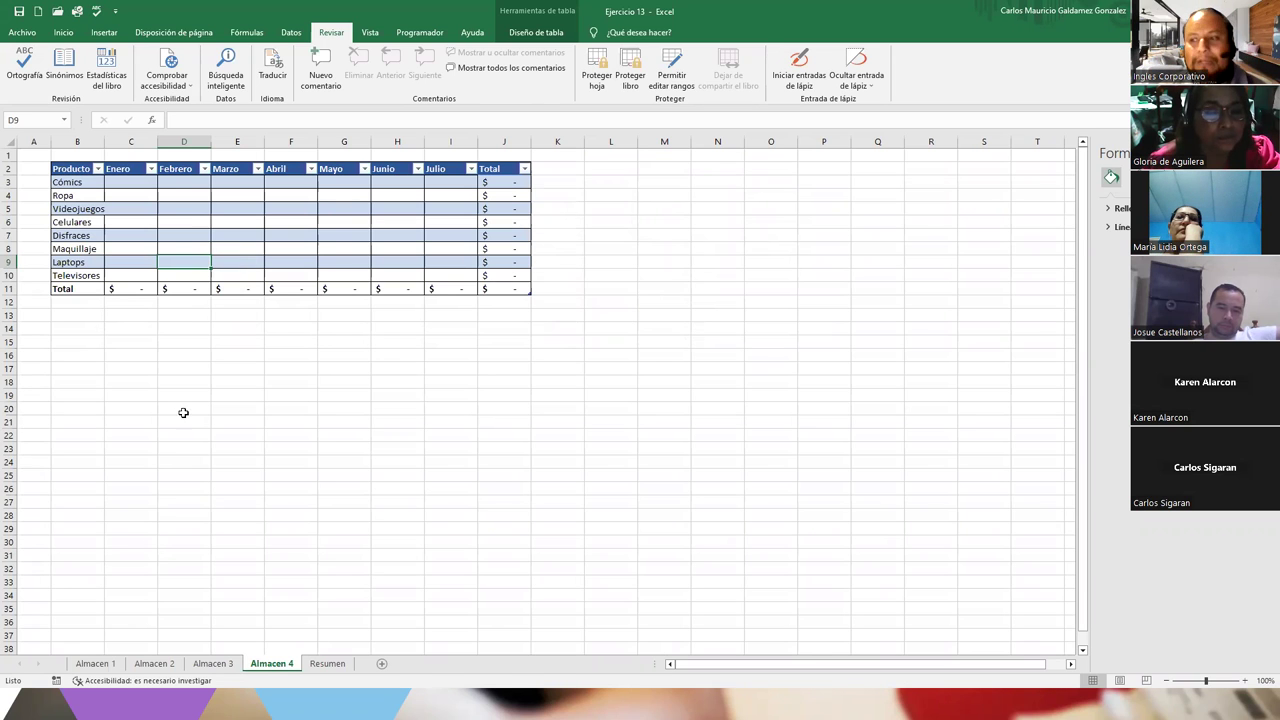
Protect Almacen 1 with a confirmed password, disallowing selection of locked and unlocked cells
click(96, 664)
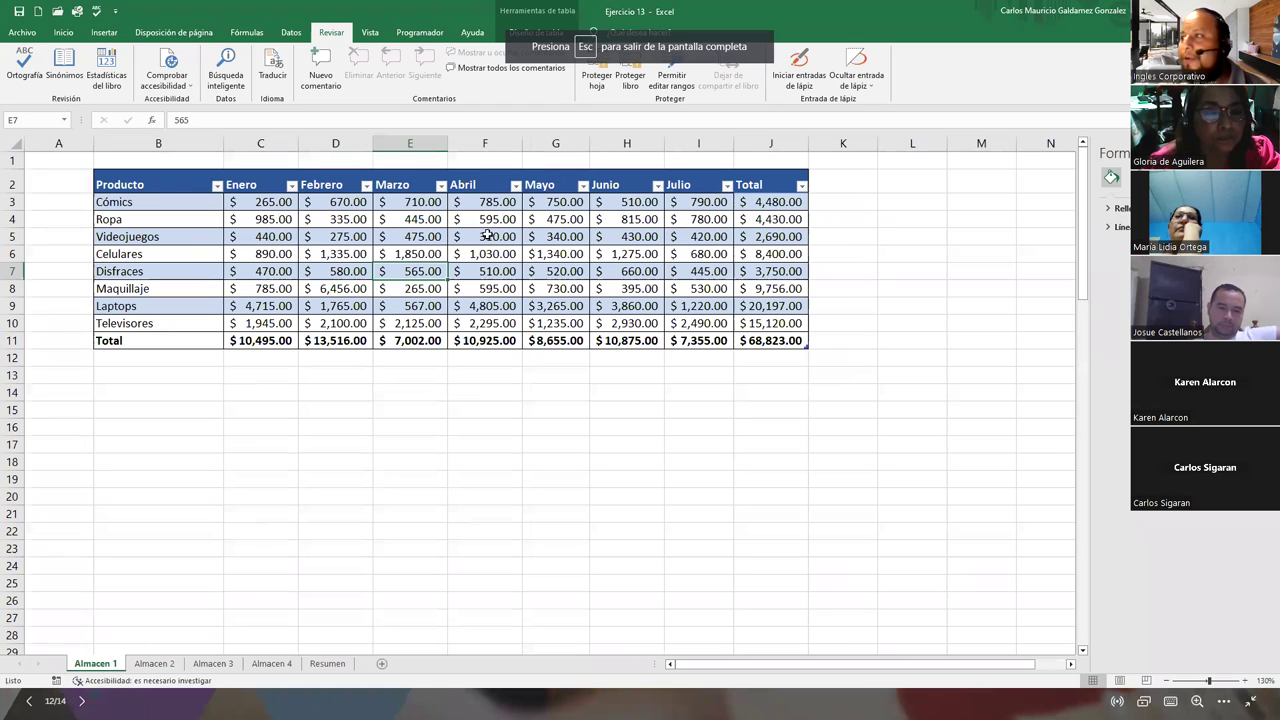
click(598, 80)
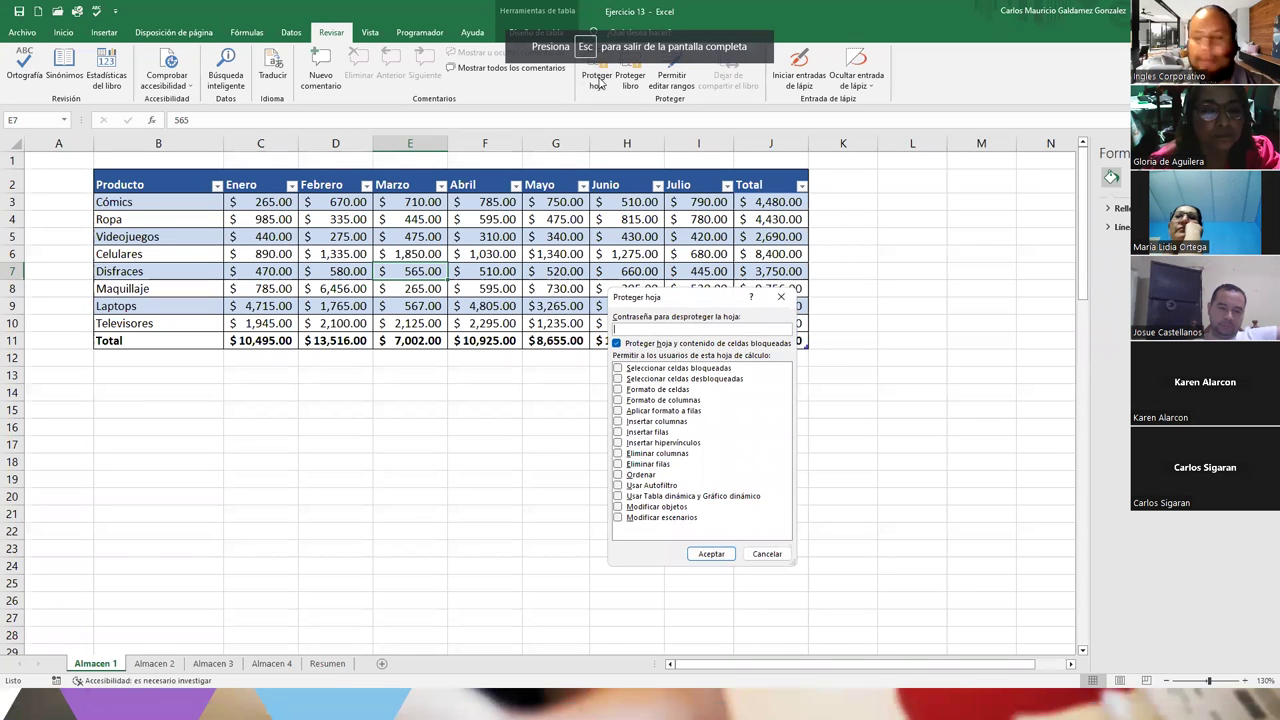
click(618, 369)
click(618, 369)
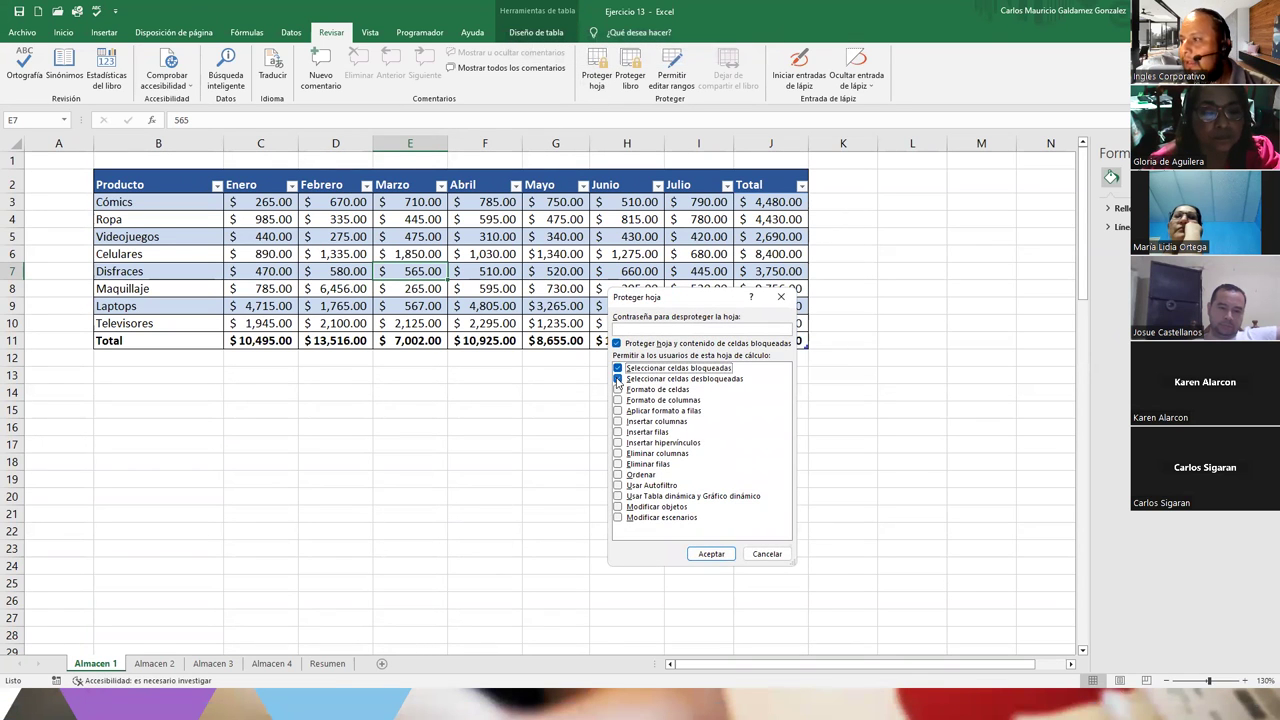
click(618, 379)
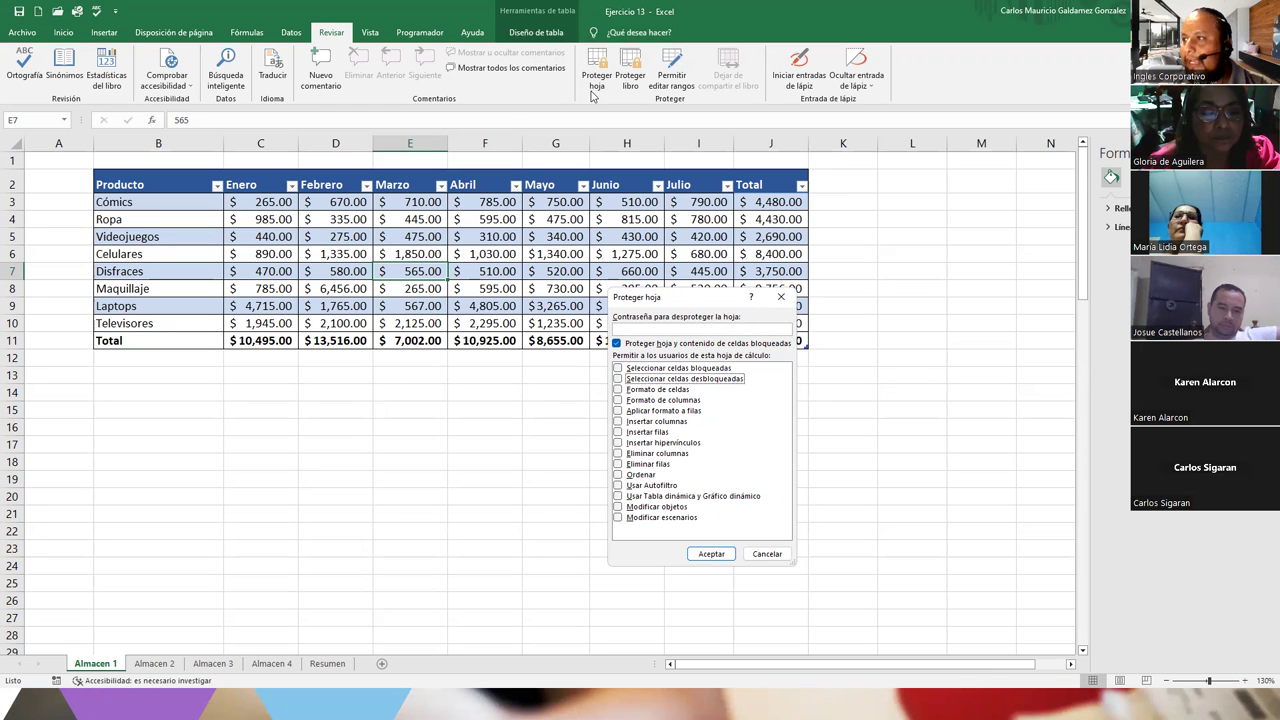
click(641, 327)
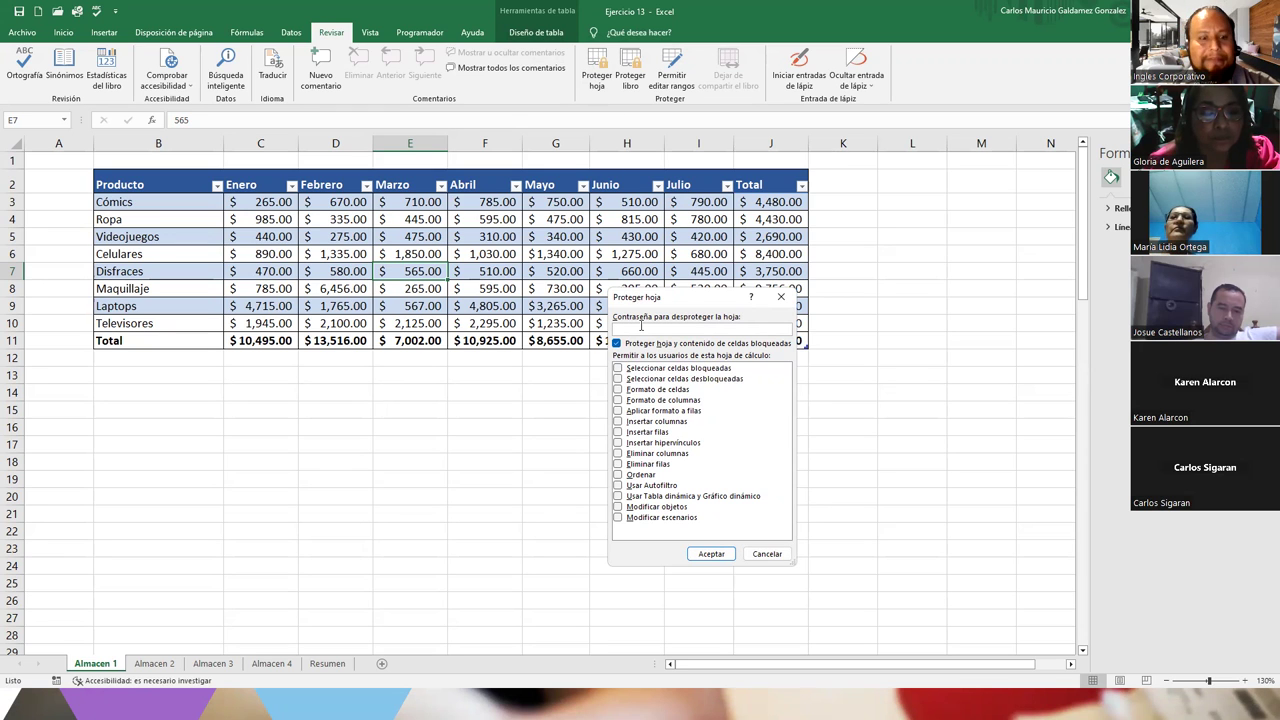
text(12345678)
key(Return)
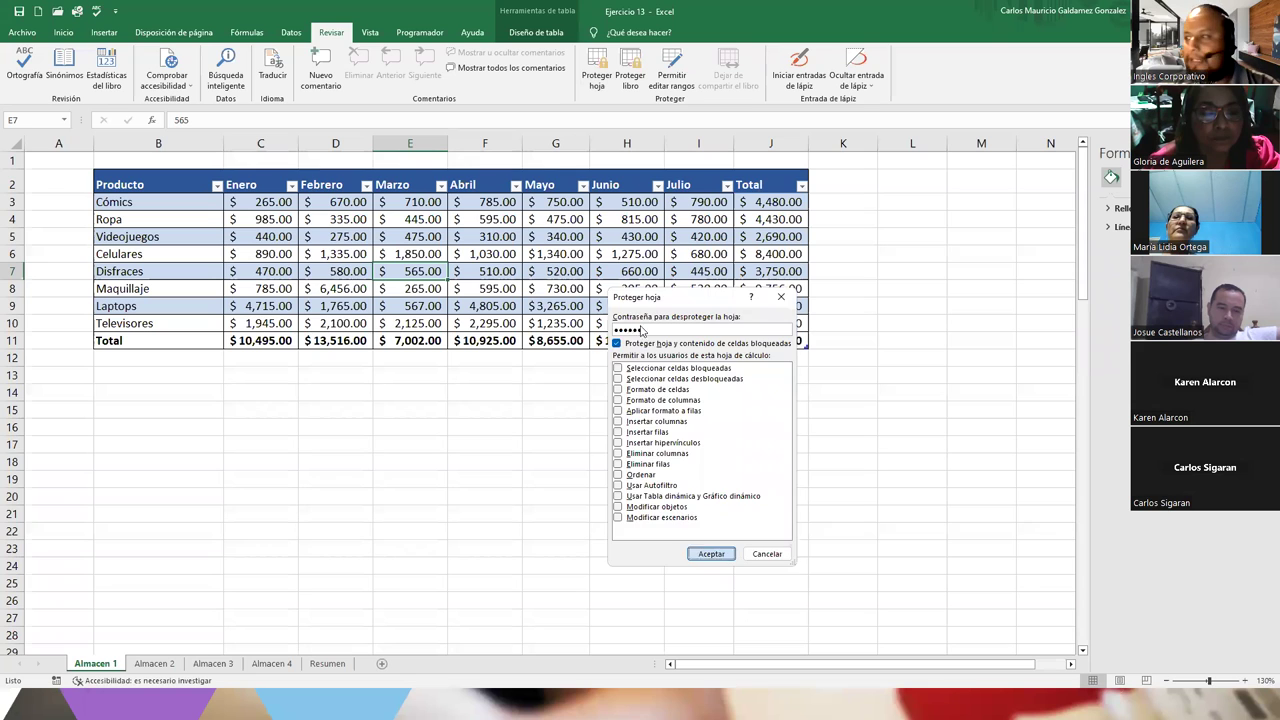
text(12345678)
key(Return)
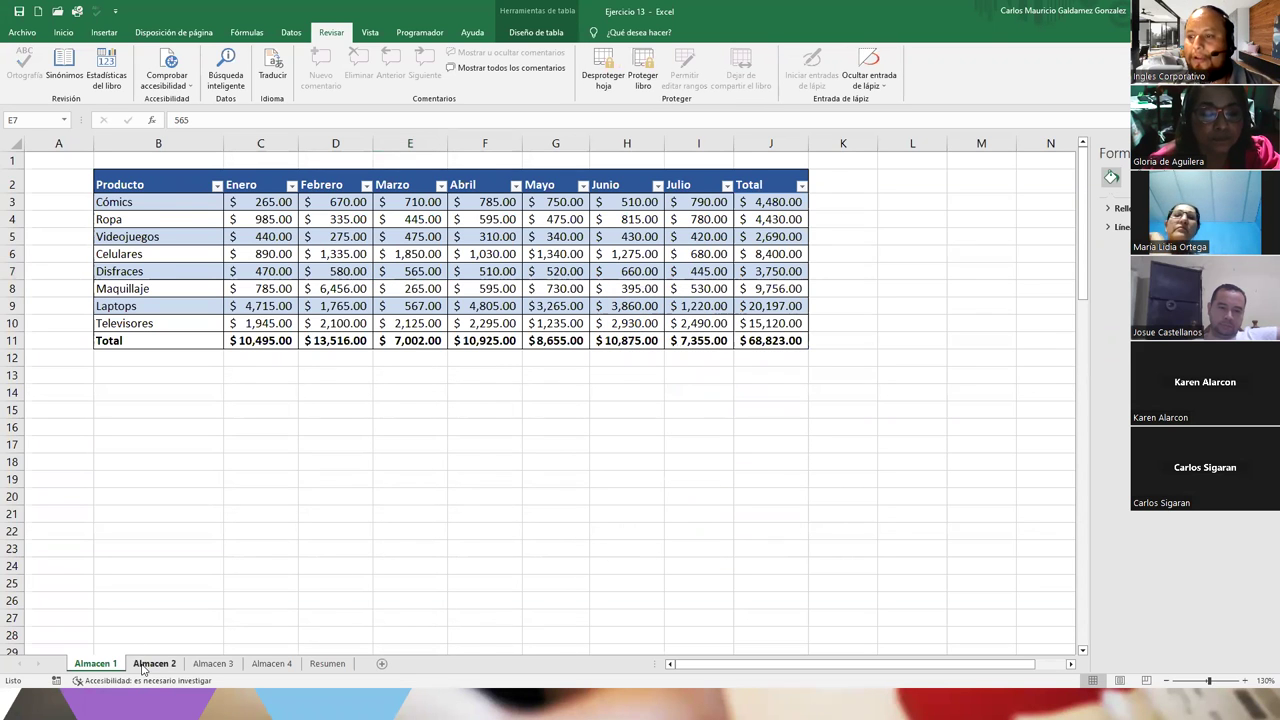
Protect Almacen 2 with a confirmed password, disallowing selection of locked and unlocked cells
click(154, 663)
click(597, 72)
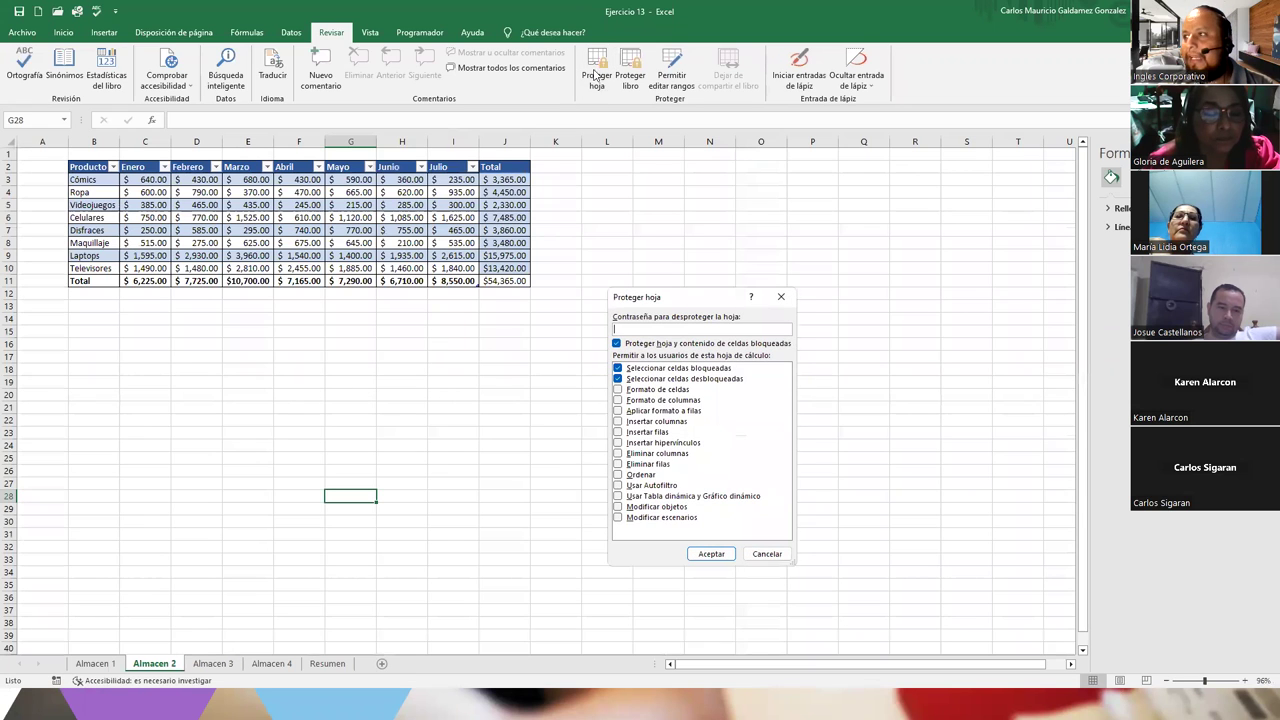
click(628, 368)
click(628, 378)
click(636, 330)
text(123456)
click(711, 553)
text(123456)
key(Return)
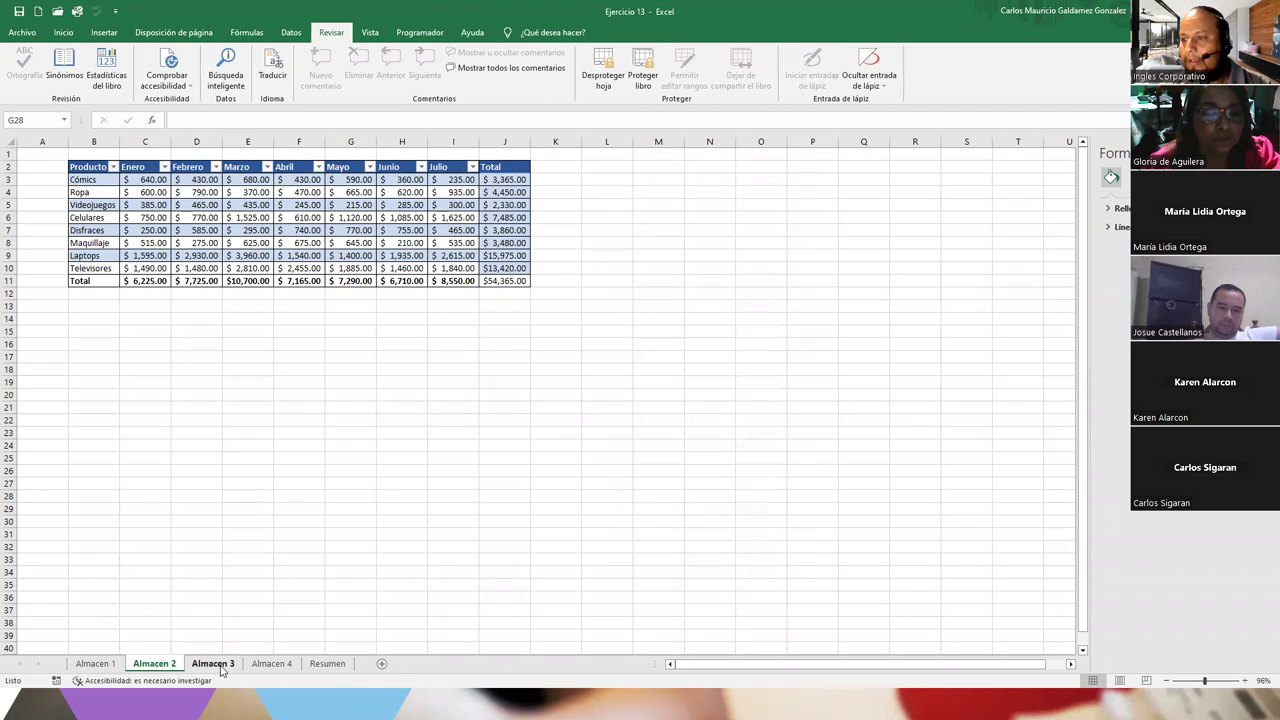
Protect Almacen 3 the same way, with a confirmed password and no cell selection
click(213, 664)
click(597, 70)
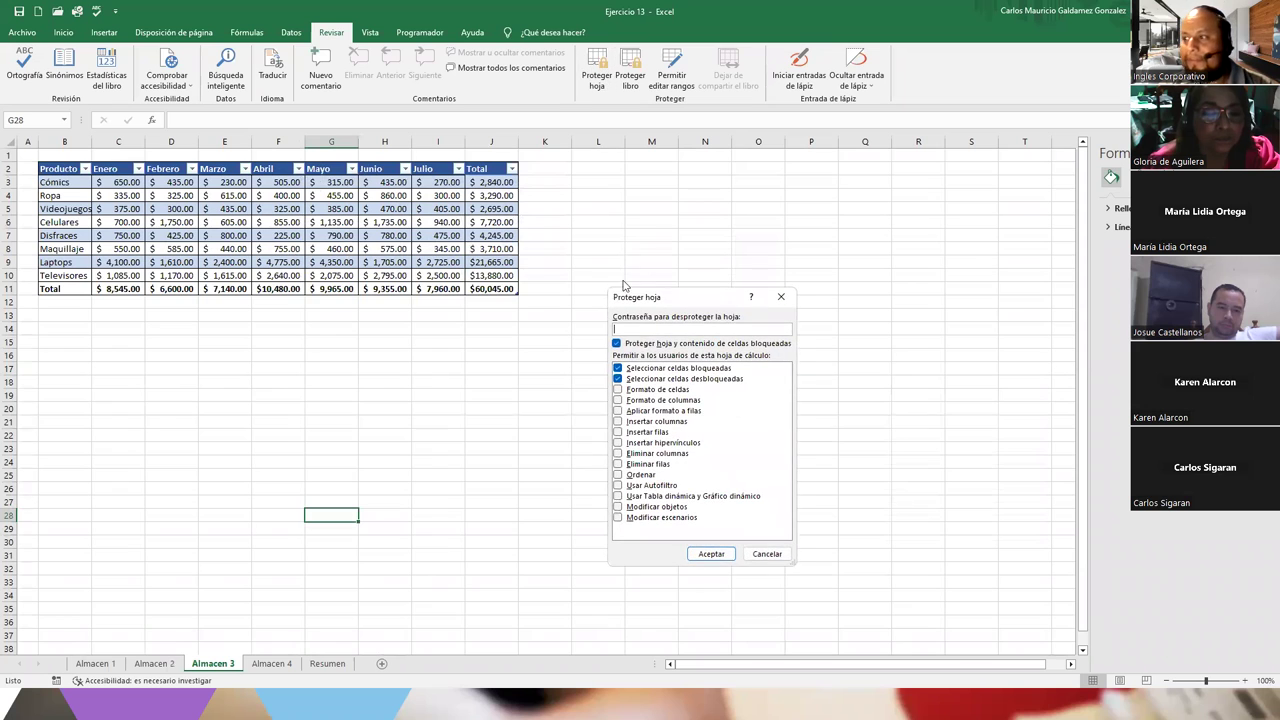
click(617, 368)
click(618, 379)
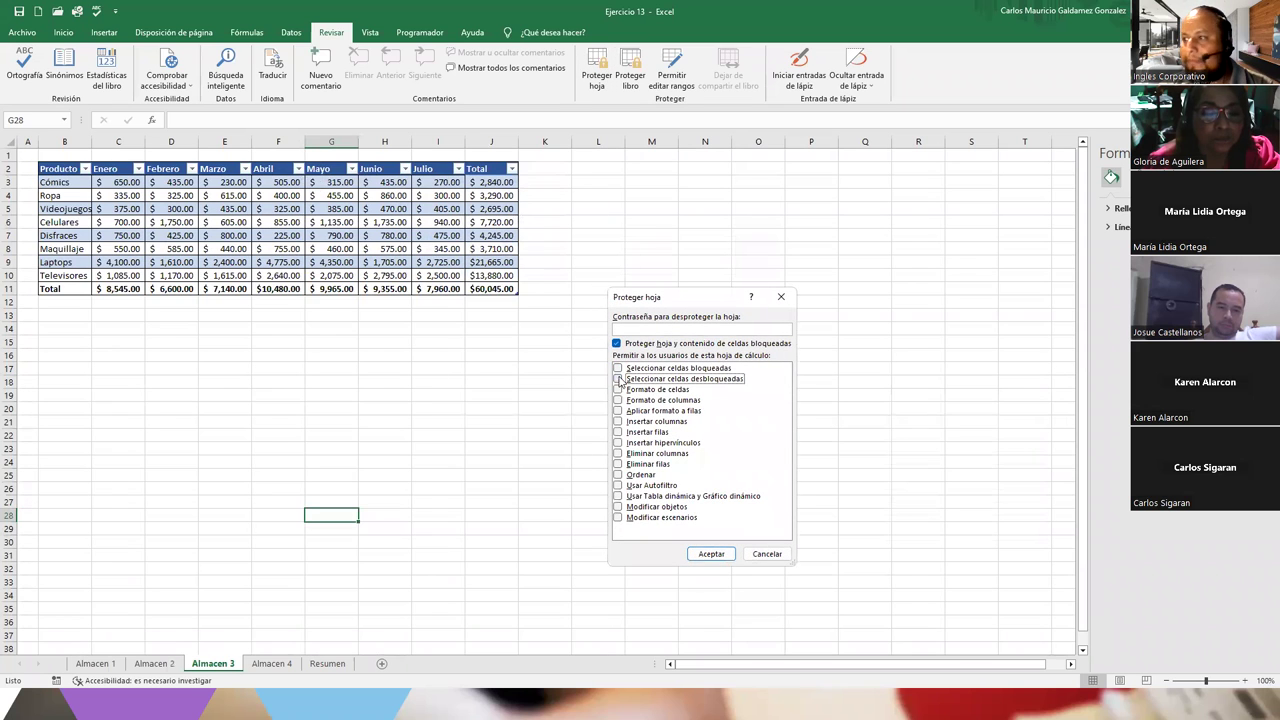
click(627, 327)
text(123456)
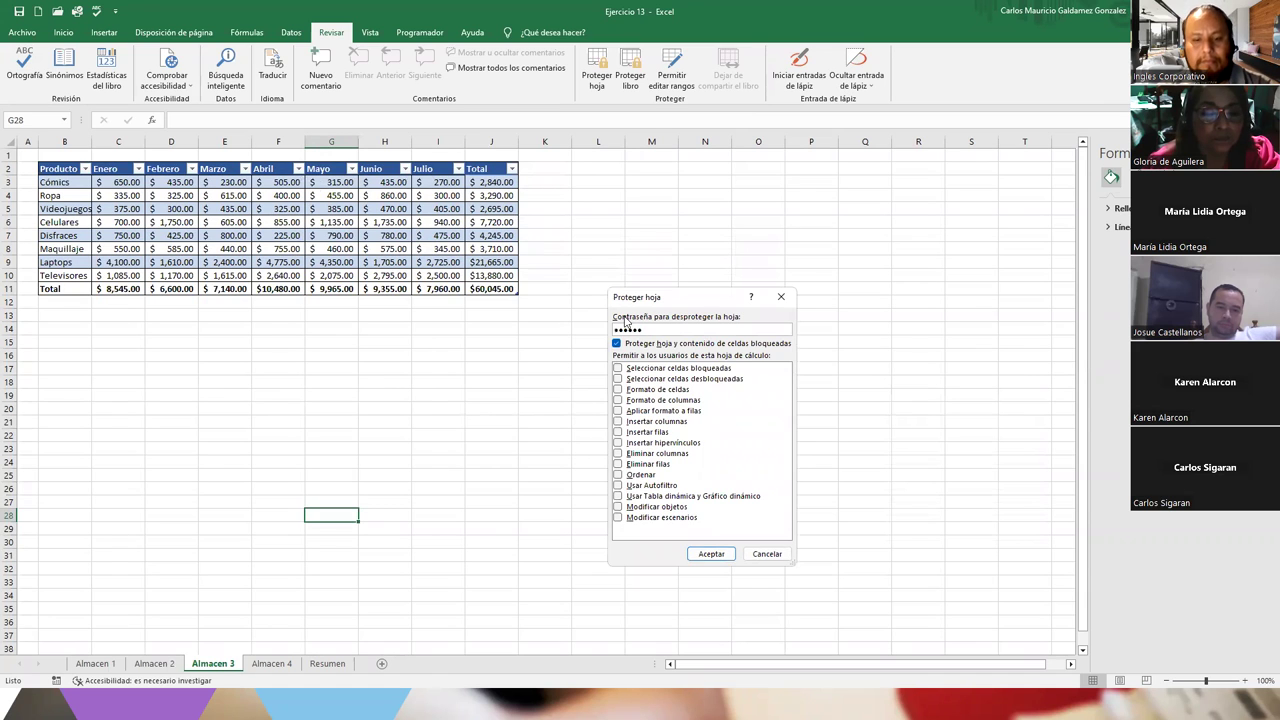
key(Return)
text(123456)
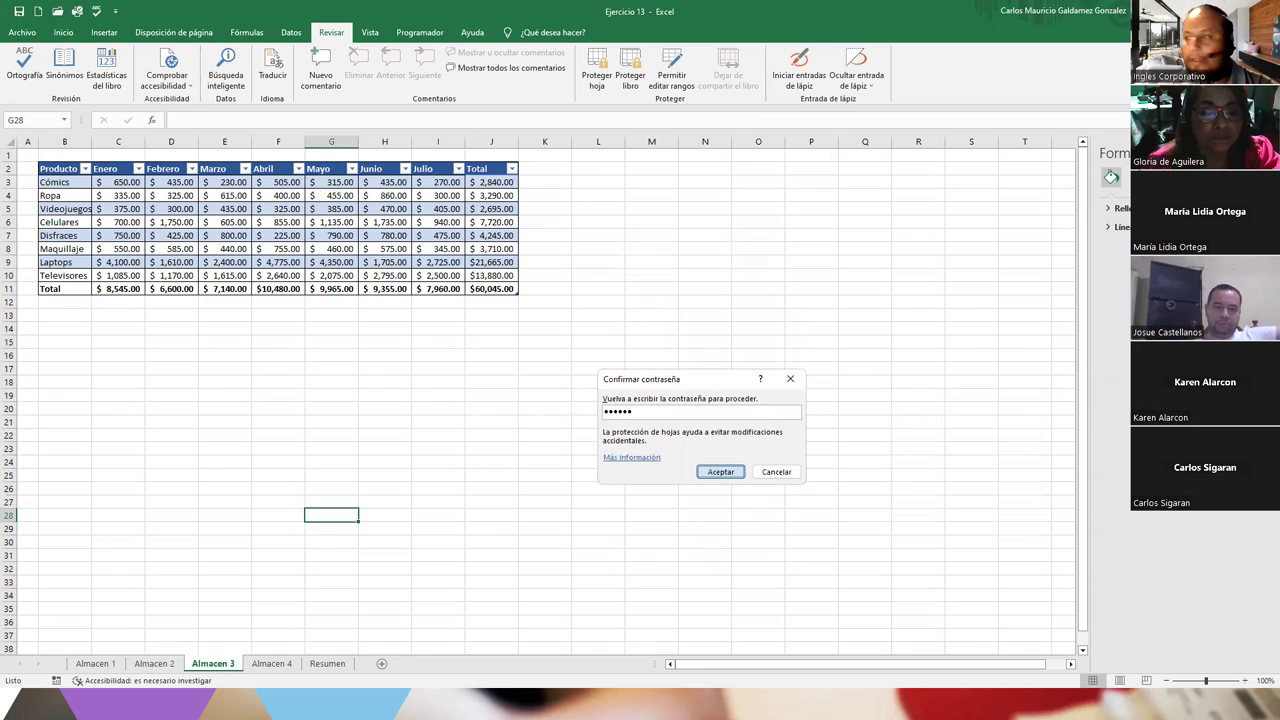
key(Return)
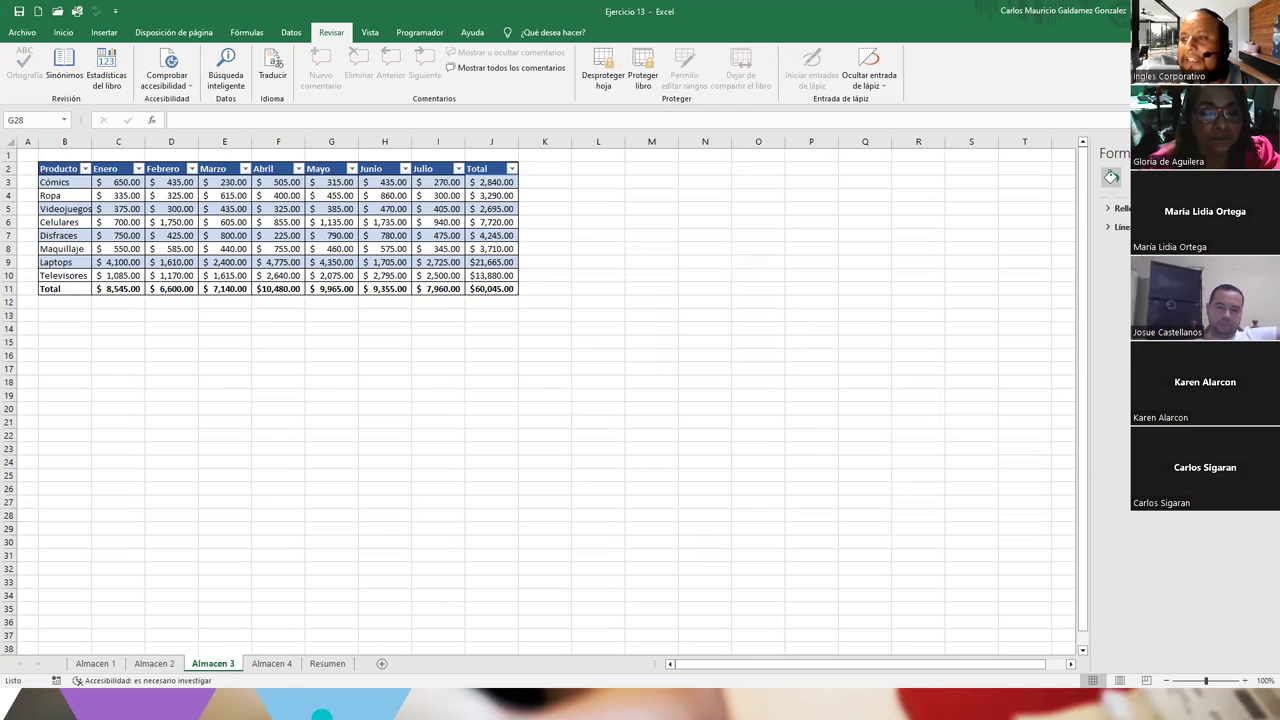
Browse the Almacen 4, Resumen, Almacen 3, Almacen 2 and Almacen 1 sheets
click(272, 663)
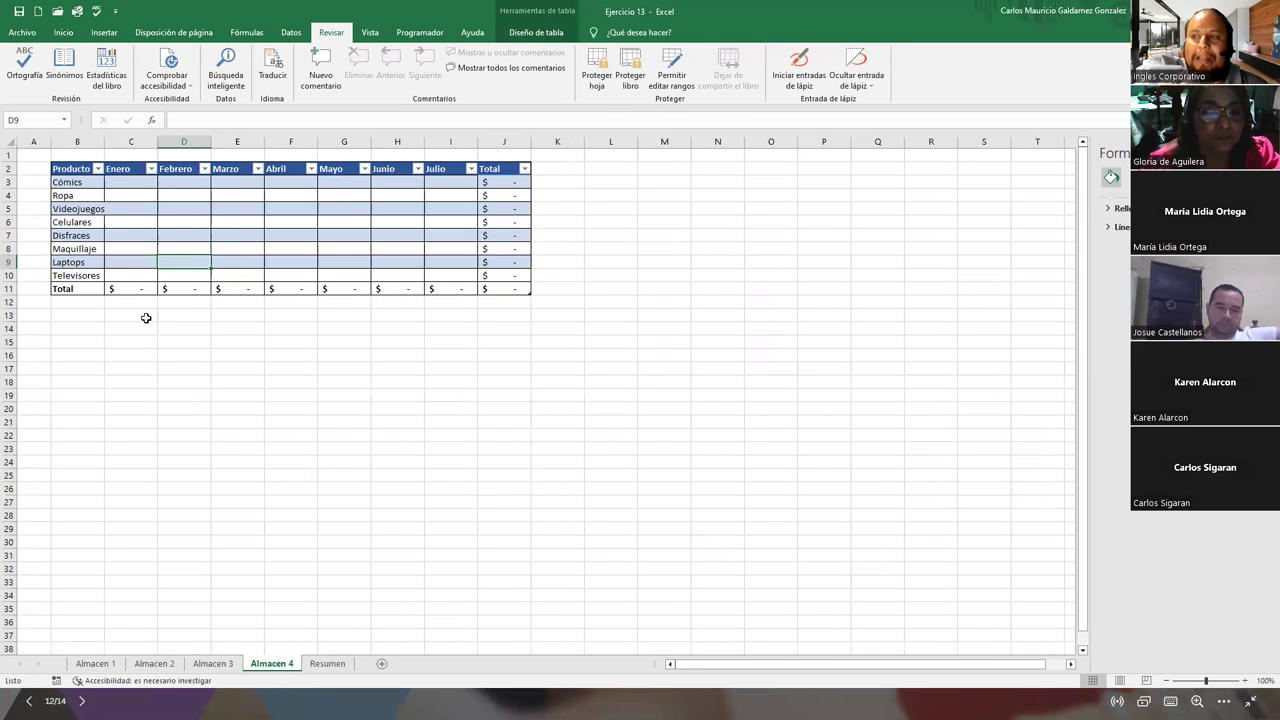
click(155, 222)
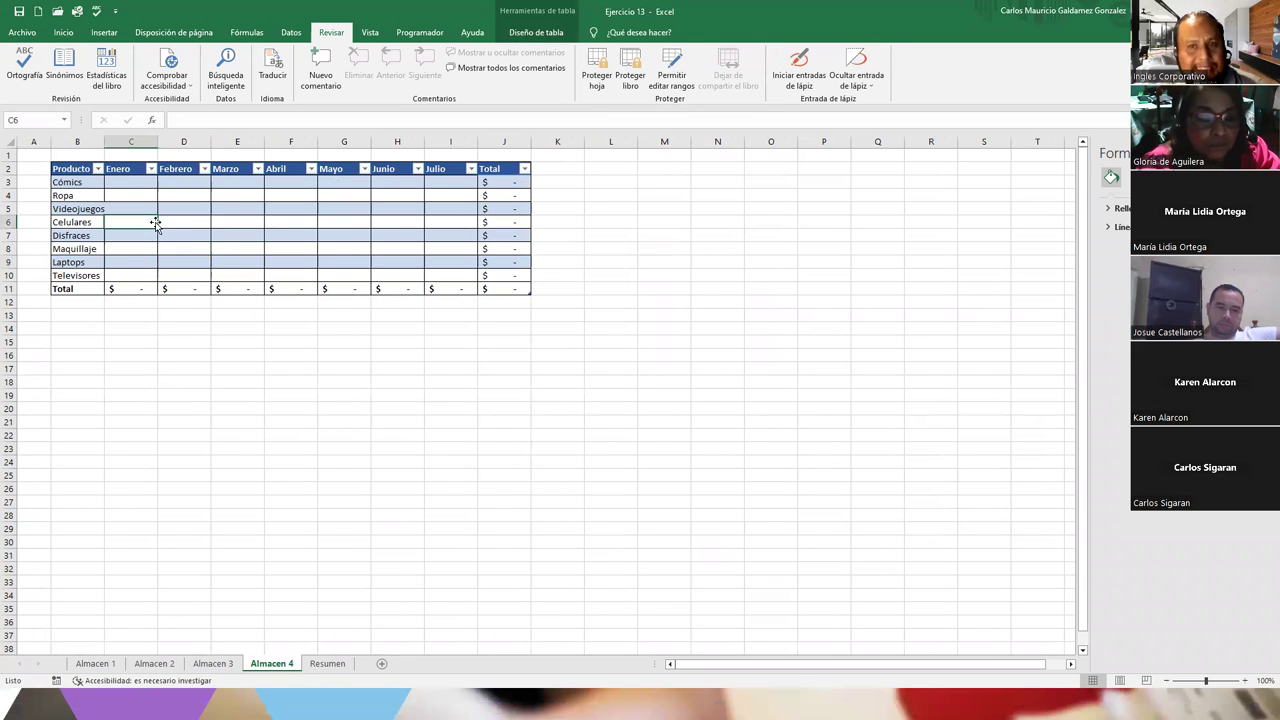
click(327, 663)
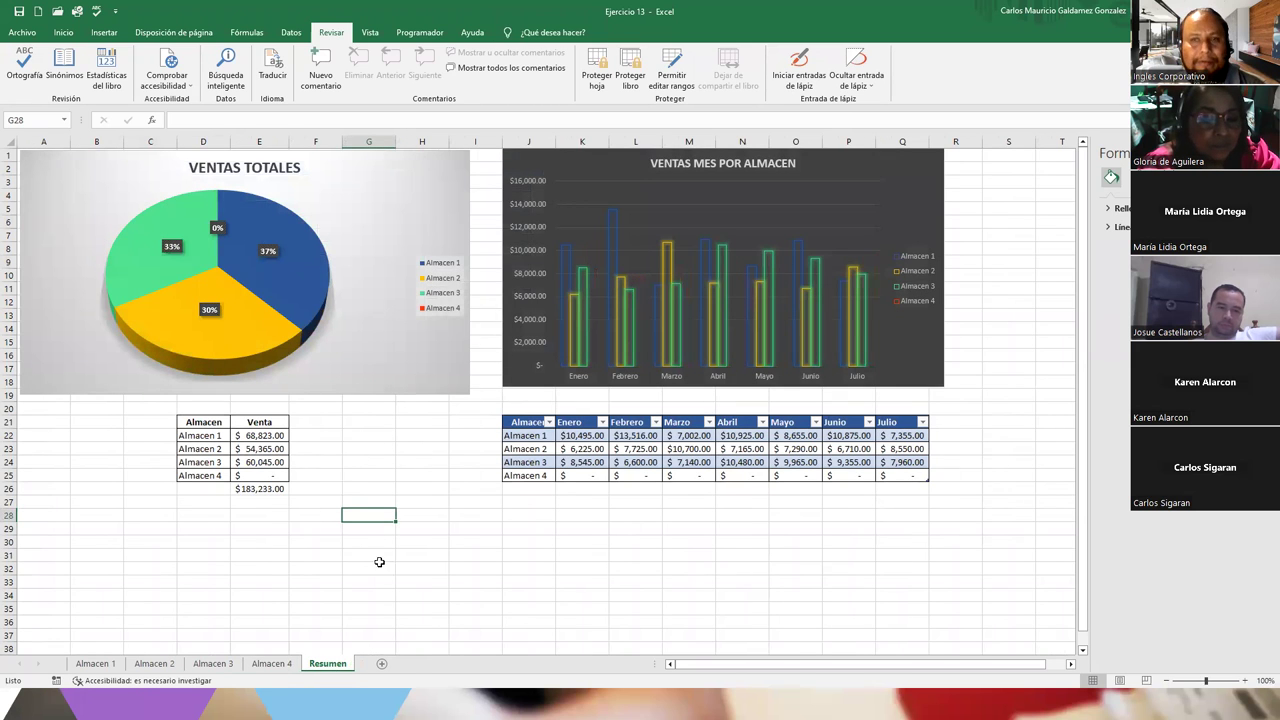
click(213, 663)
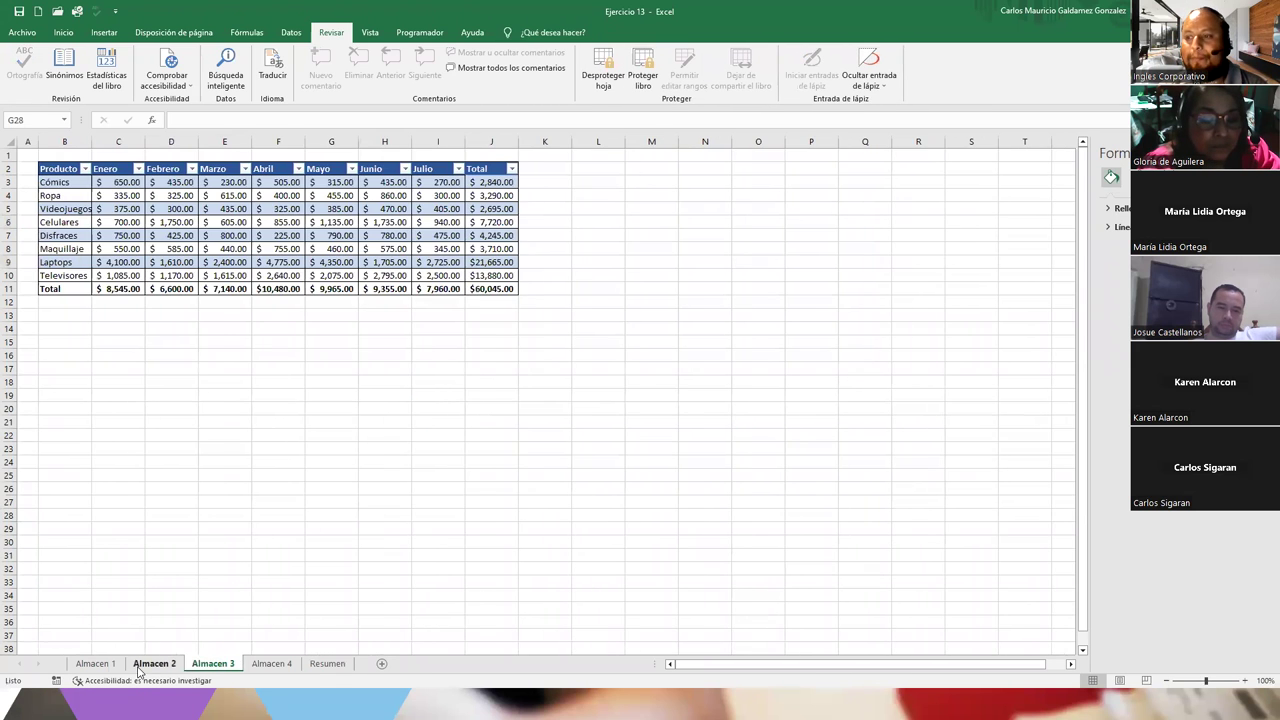
click(154, 663)
click(95, 663)
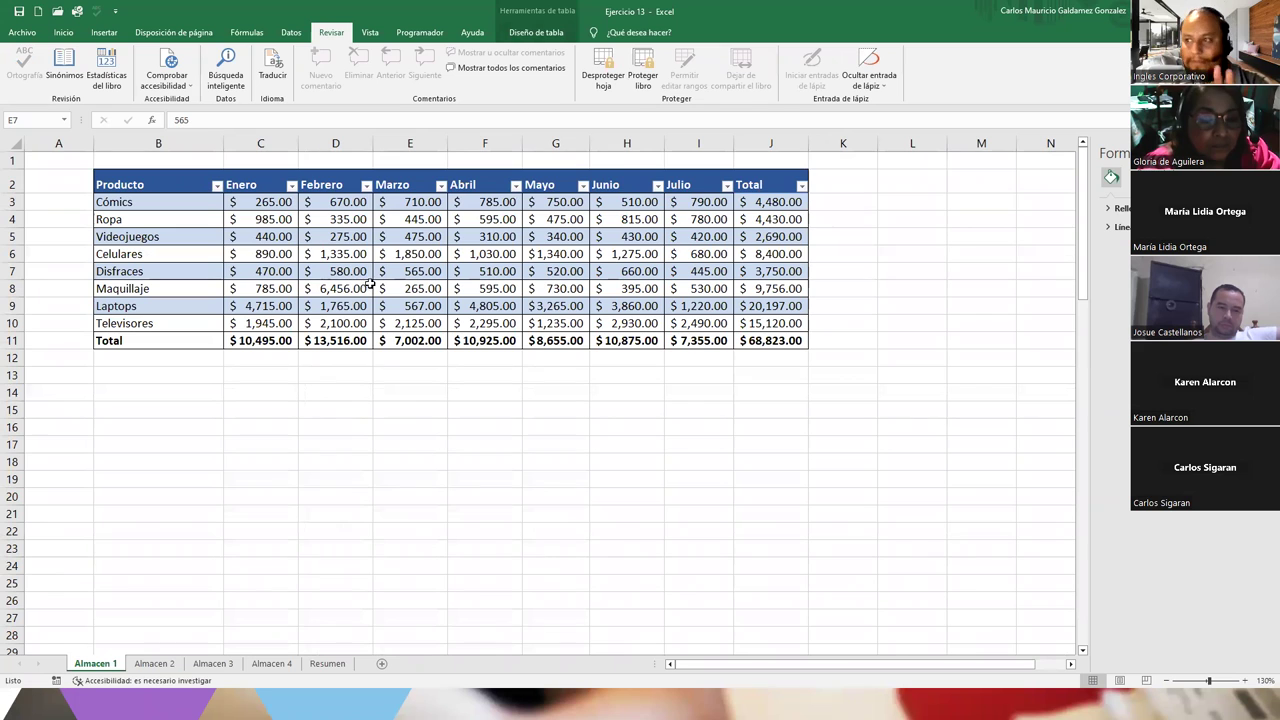
Look over Almacen 2, then return to Almacen 4 and select Ropa's February cell D4
click(148, 665)
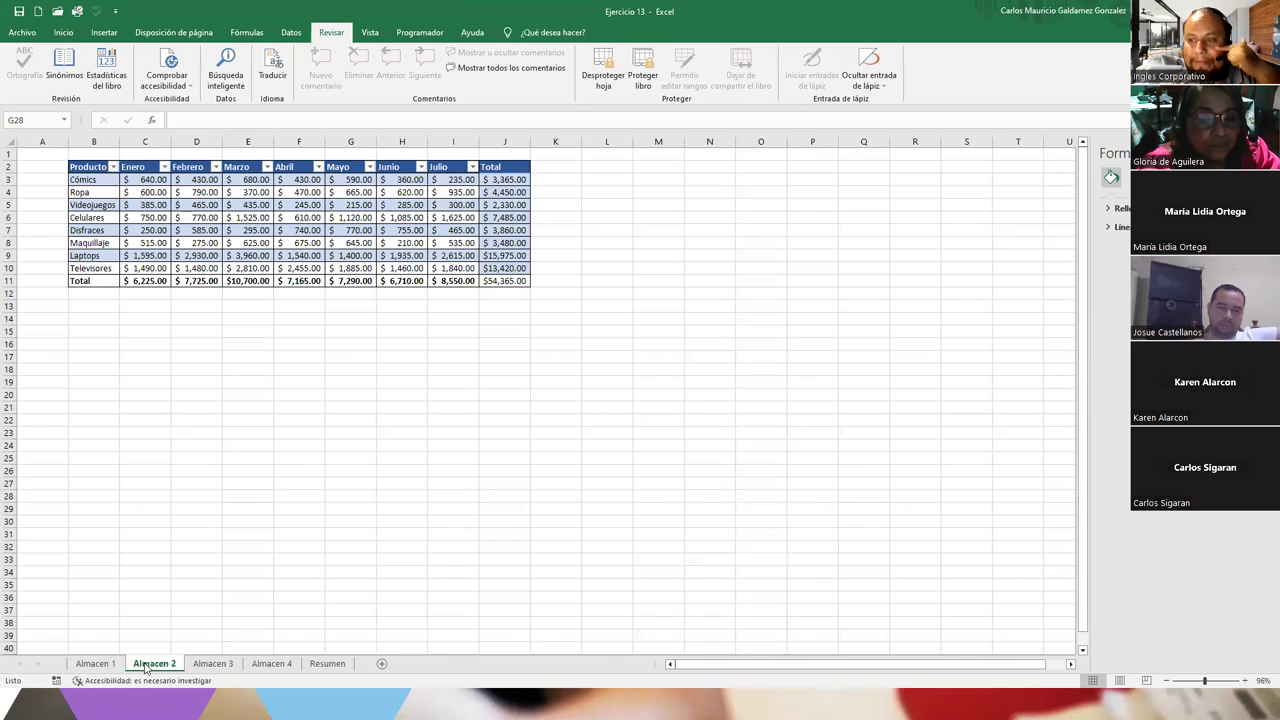
scroll(337, 441, up, 2)
scroll(337, 441, up, 3)
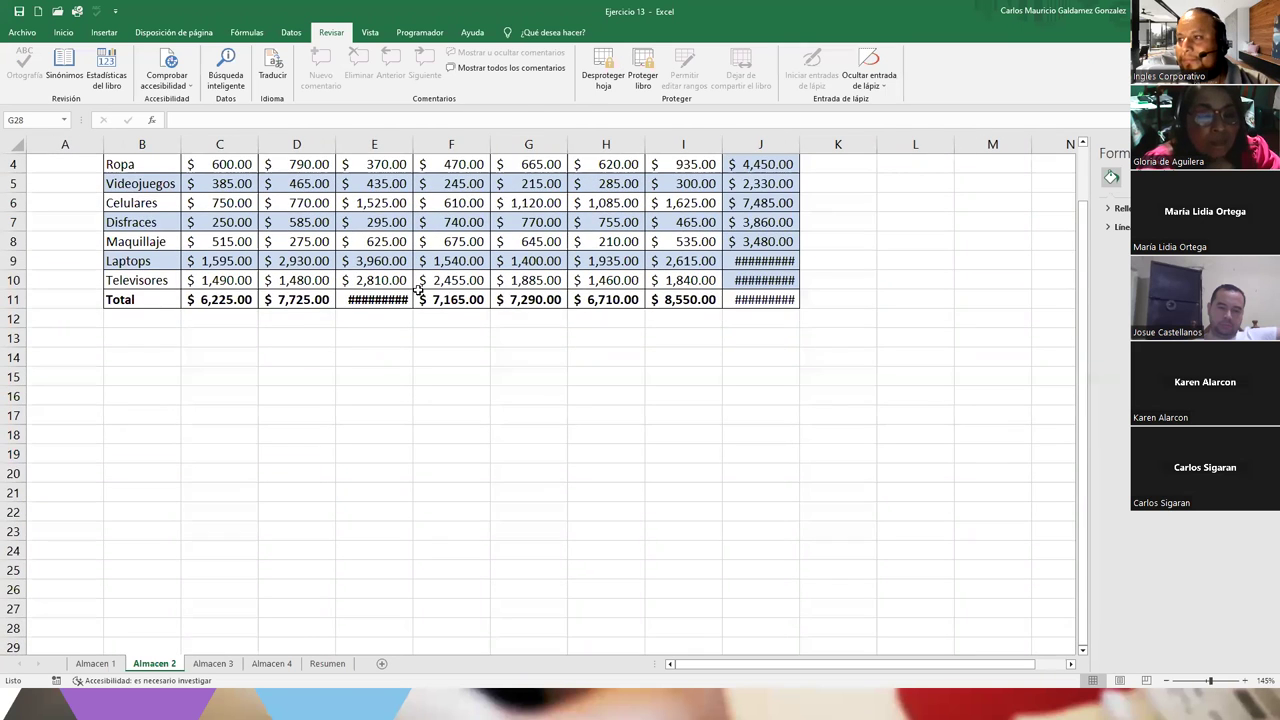
scroll(423, 375, down, 2)
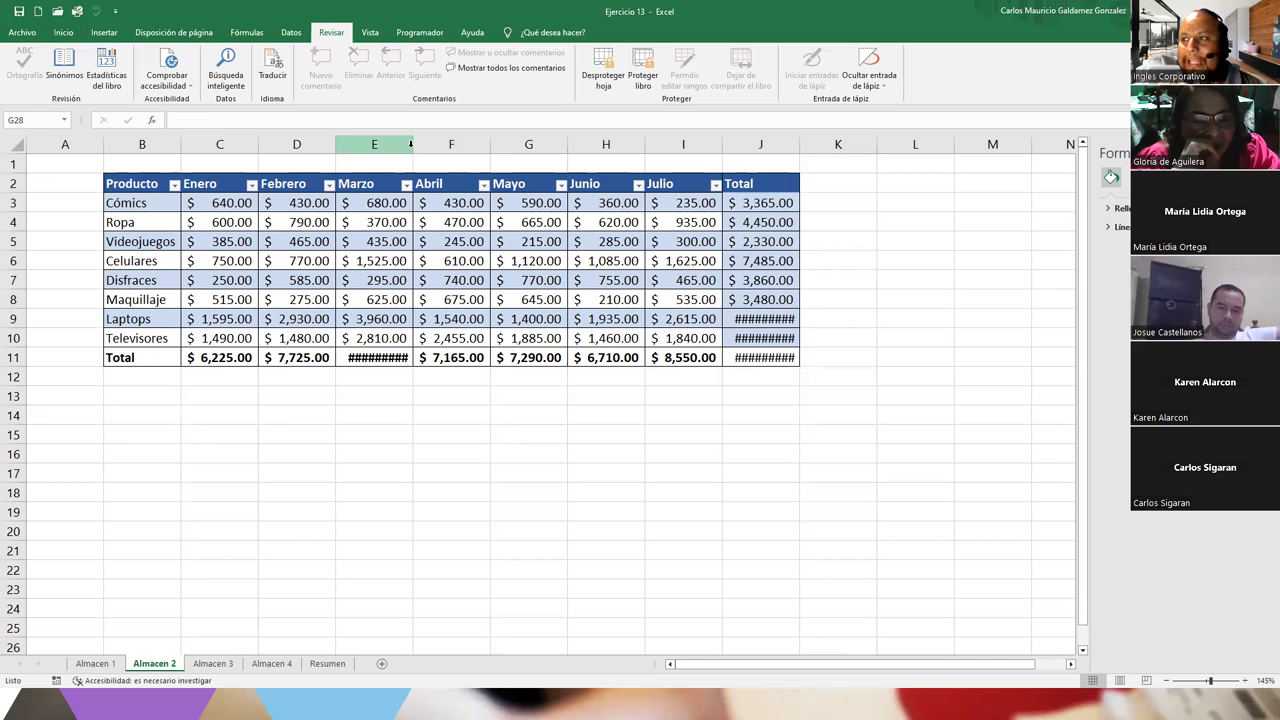
scroll(368, 338, down, 2)
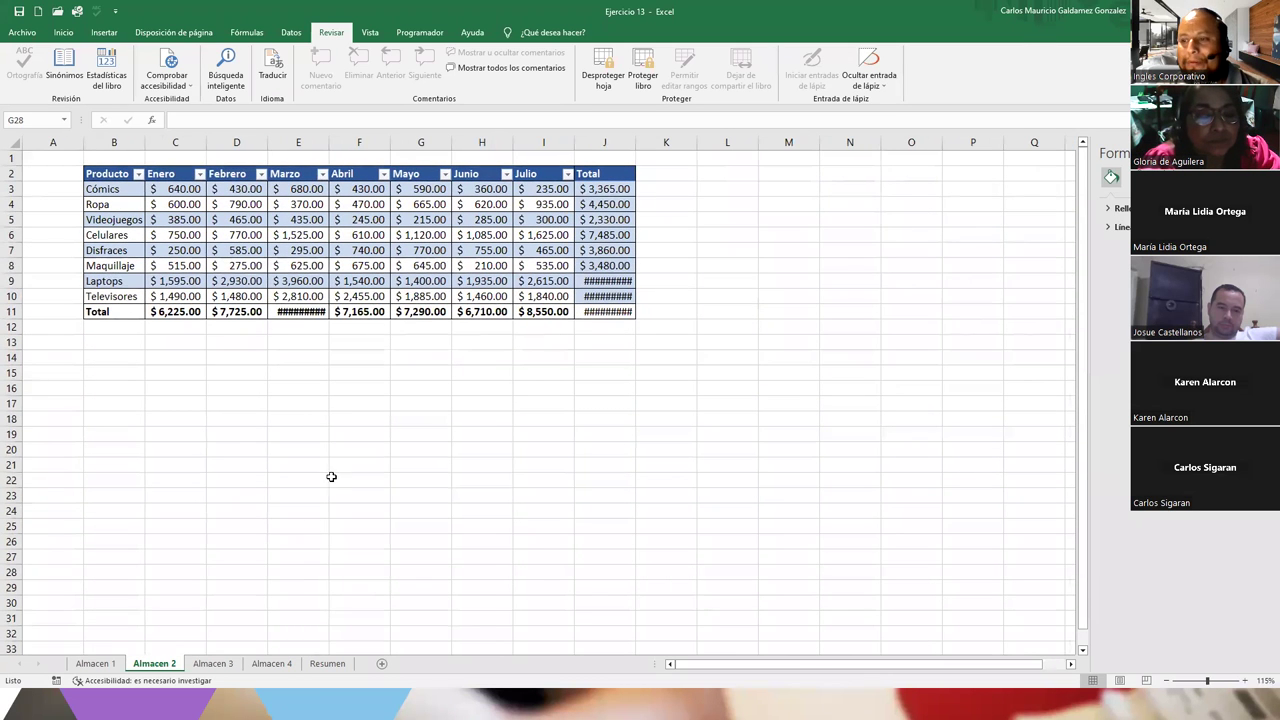
click(108, 665)
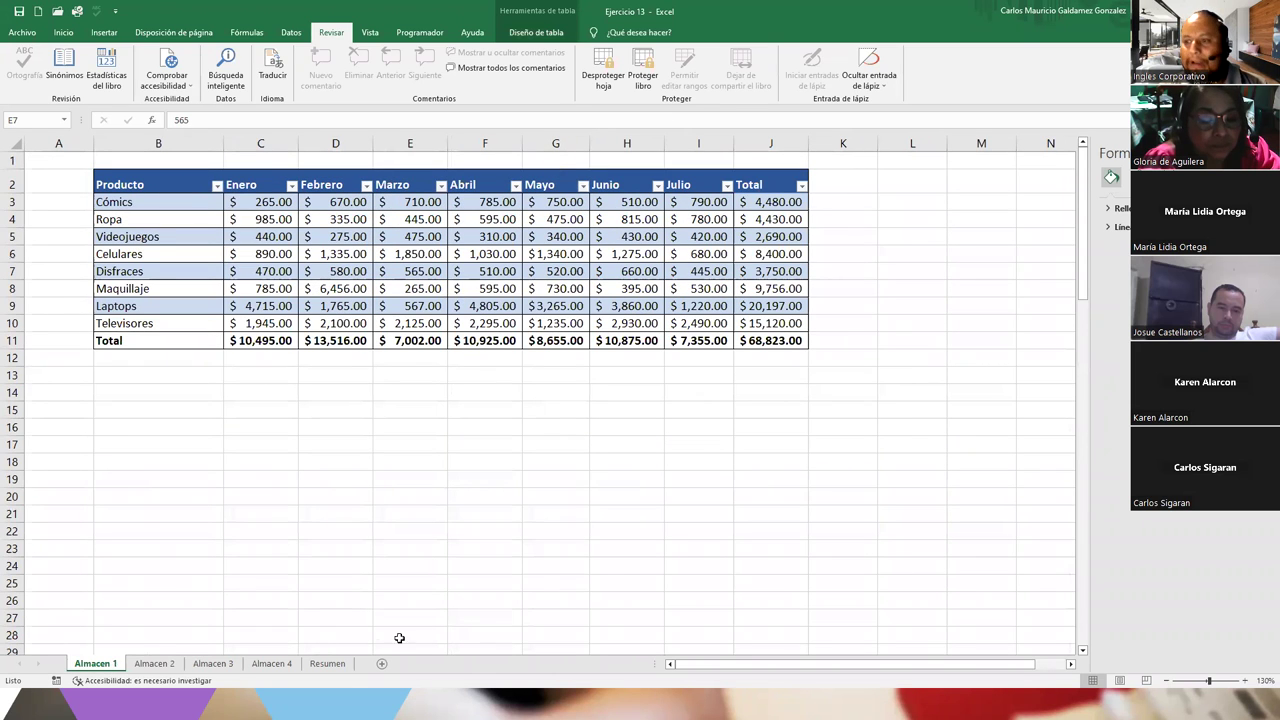
click(272, 663)
click(177, 197)
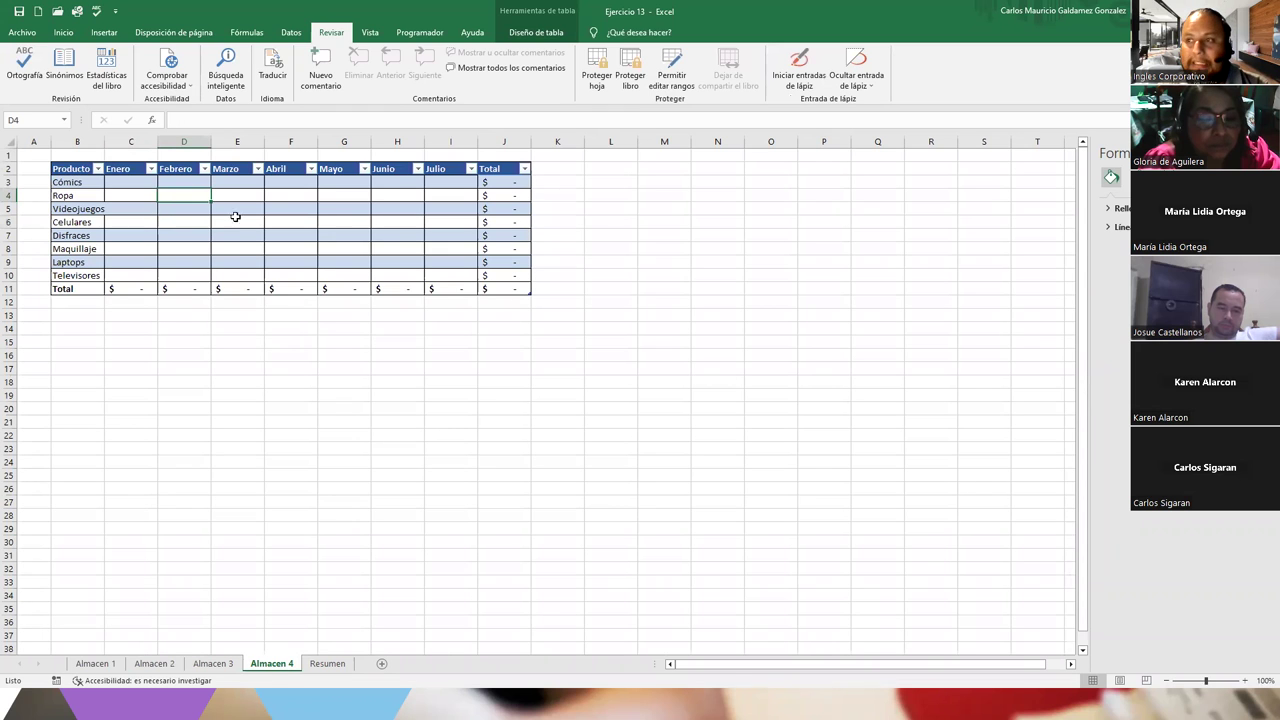
Enter February amounts V465, 3,432, 2,223 and 4 on Almacen 4, undo them, and move to Almacen 2
text(V)
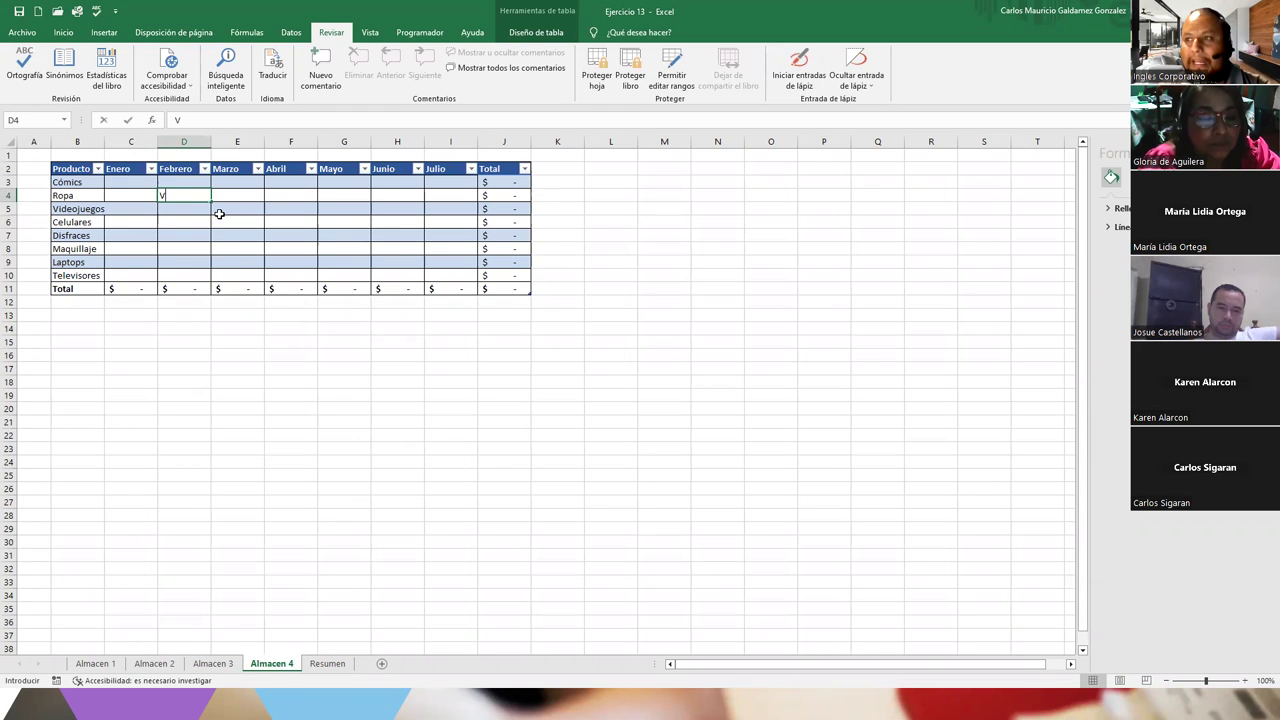
text(465)
key(Return)
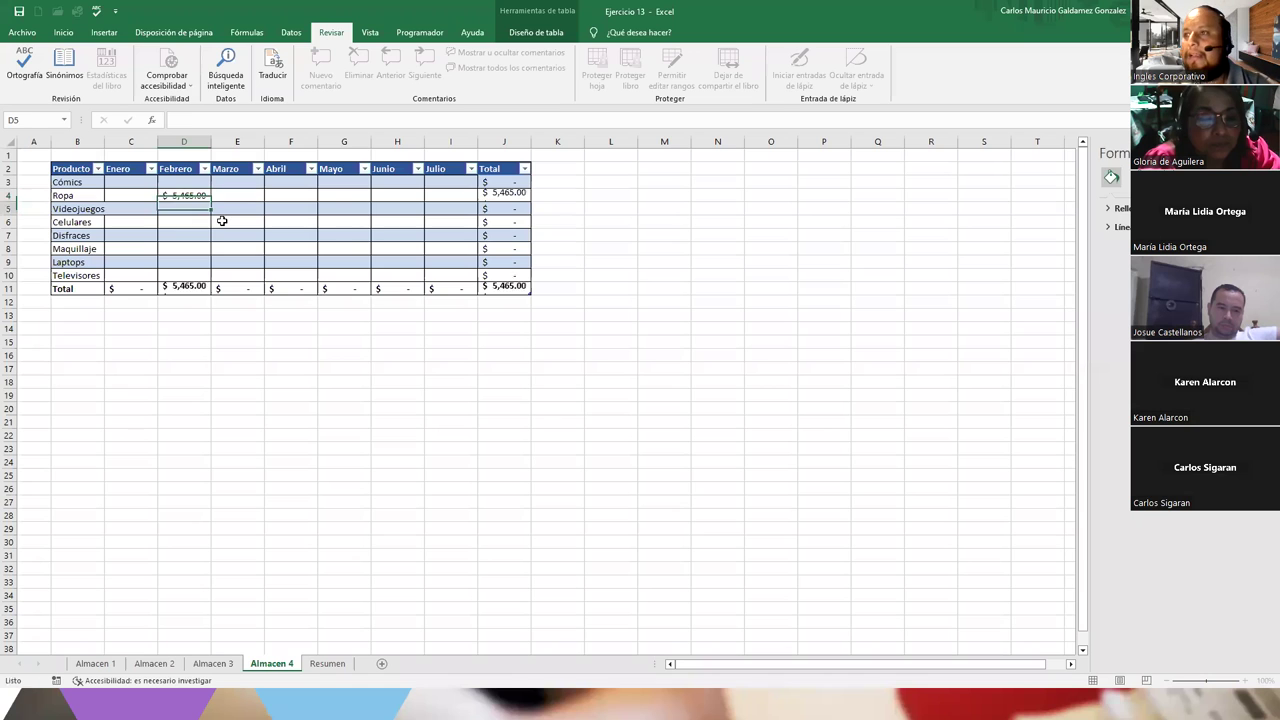
text(3,4)
text(32)
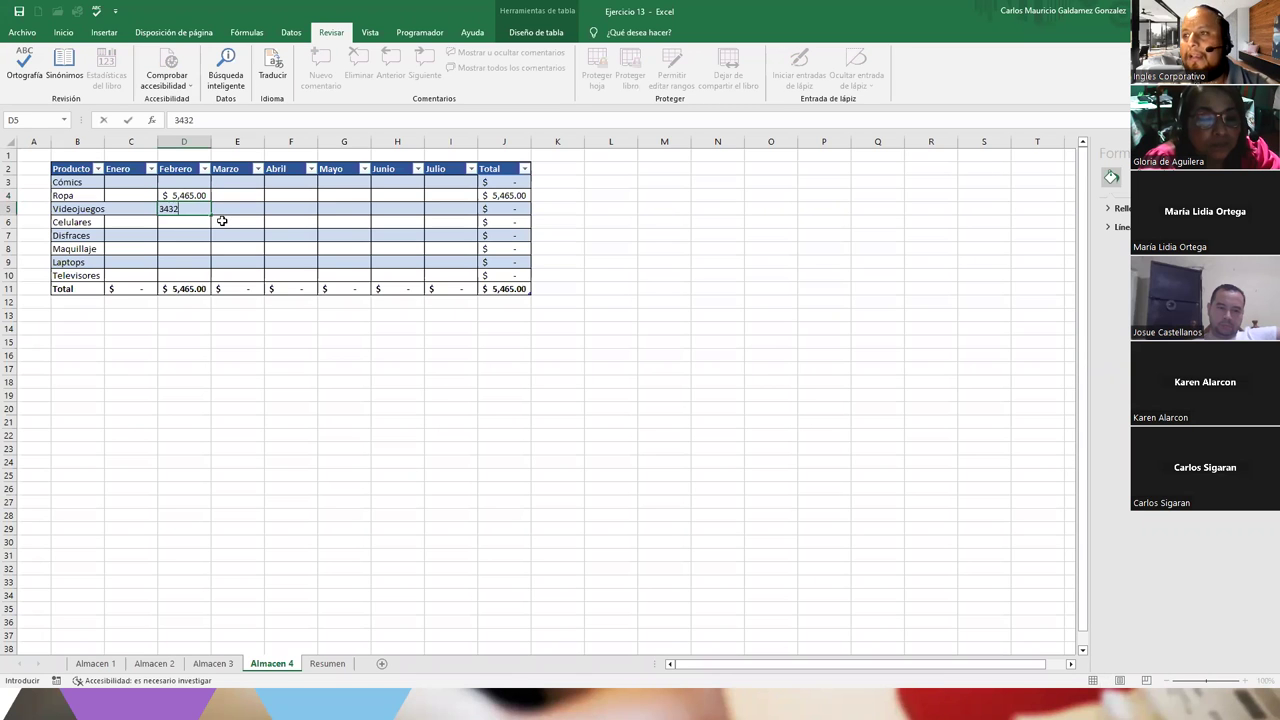
key(Return)
text(2,223)
key(Return)
text(4567)
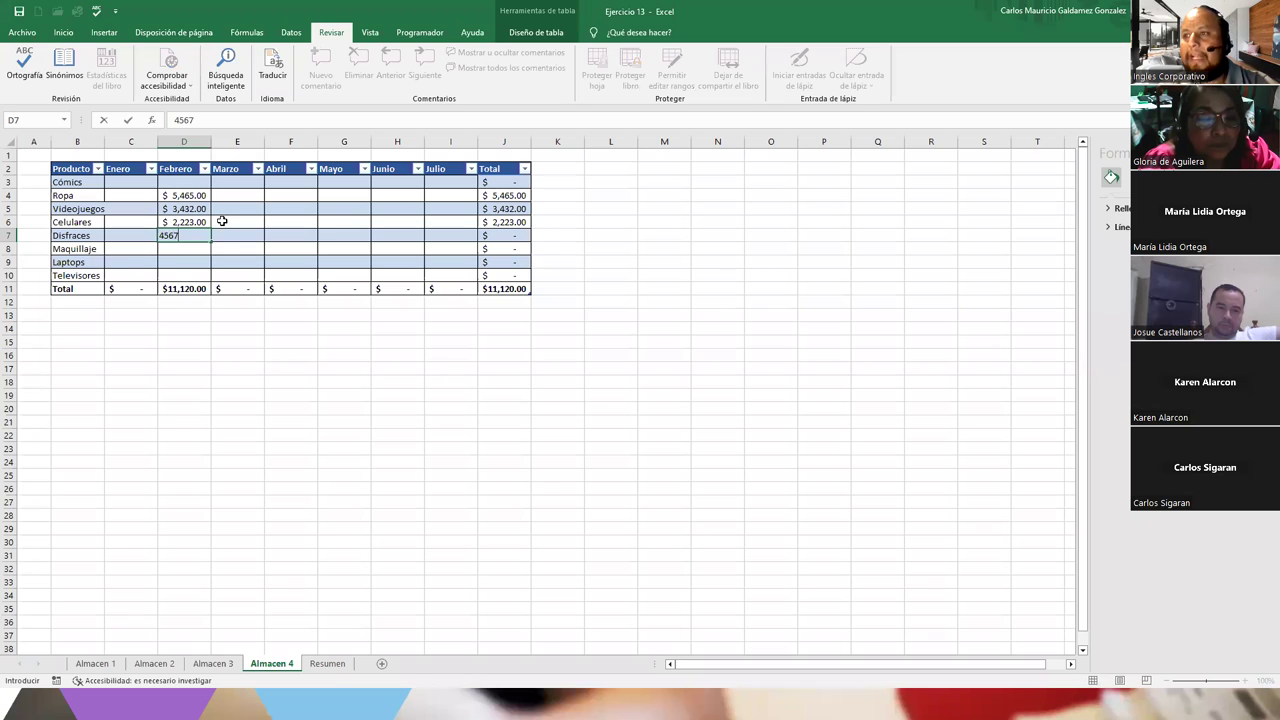
key(Return)
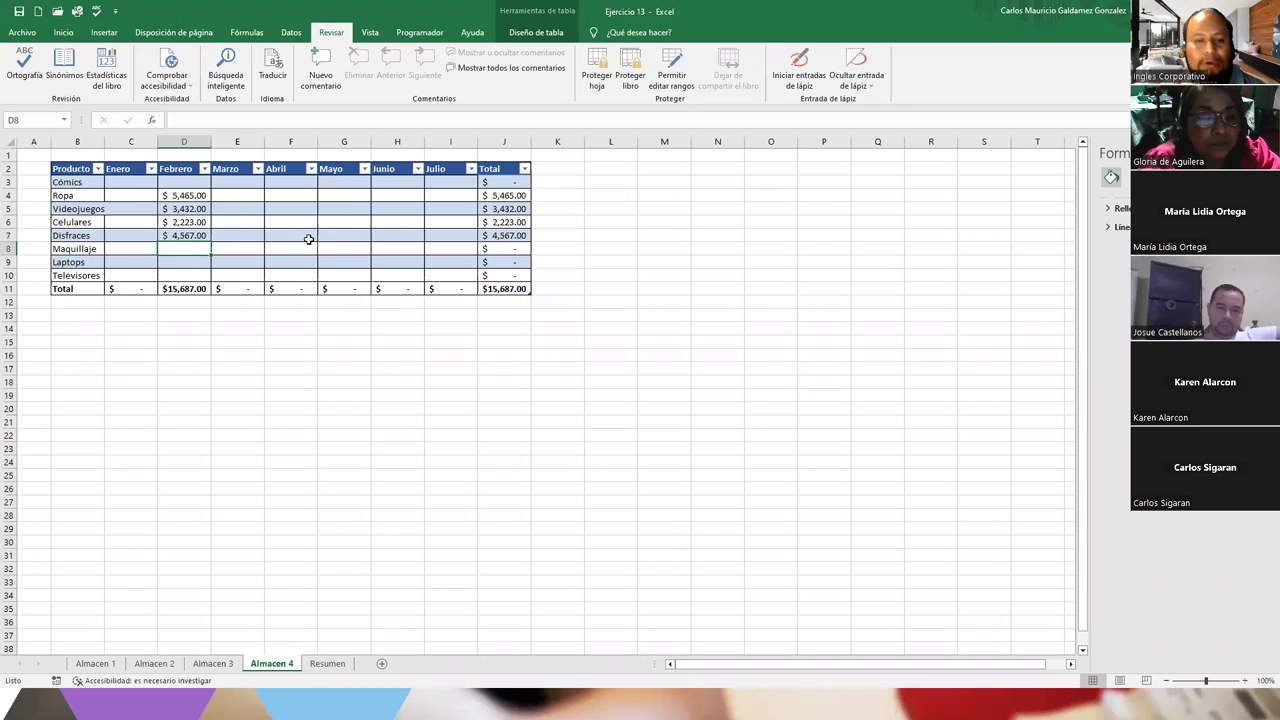
key(ctrl+z)
key(ctrl+z)
key(ctrl+z)
key(ctrl+z)
key(ctrl+Page_Up)
key(ctrl+Page_Up)
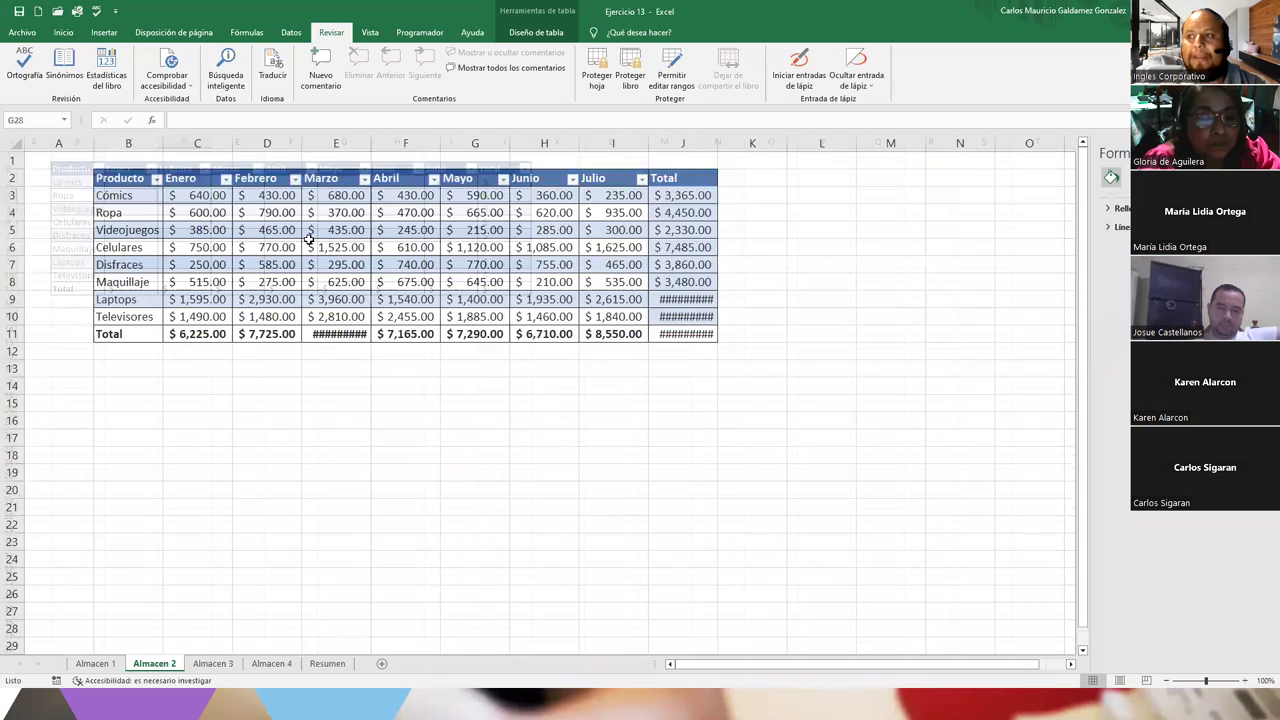
Remove the sheet protection from Almacen 3 with its password
ctrl+scroll(310, 240, down, 4)
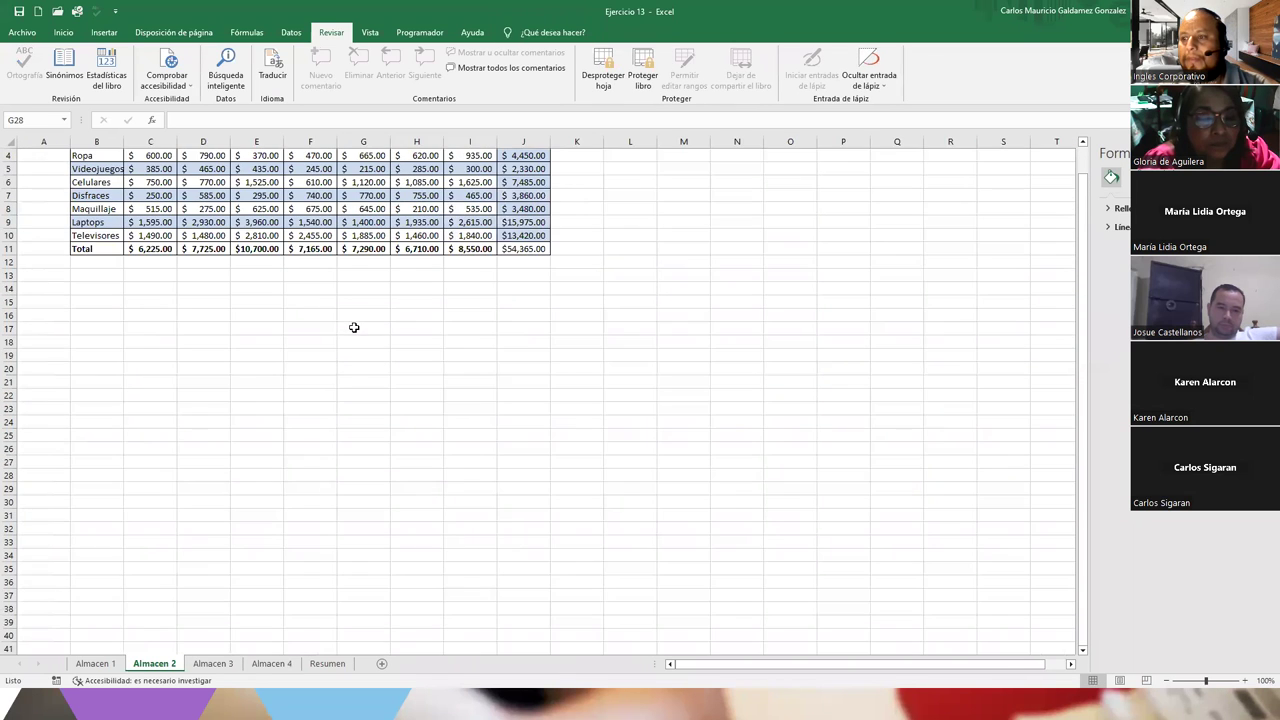
key(ctrl+Page_Down)
key(ctrl+Page_Down)
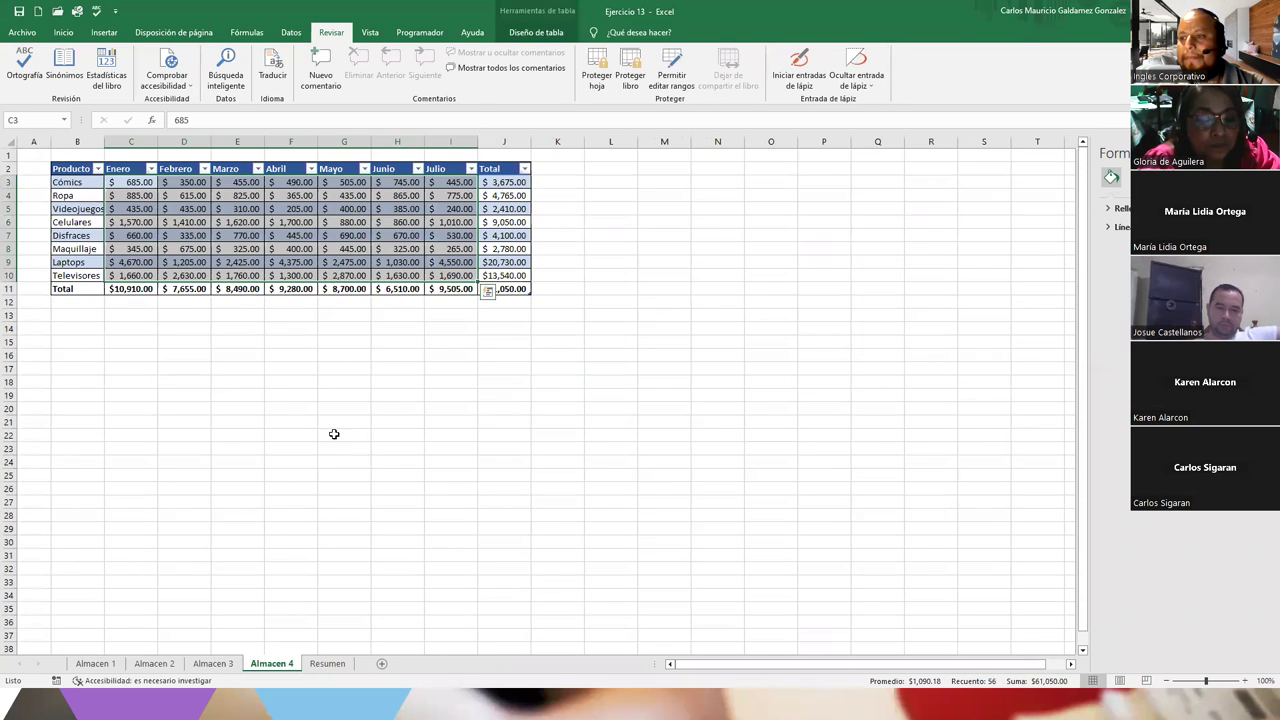
click(213, 663)
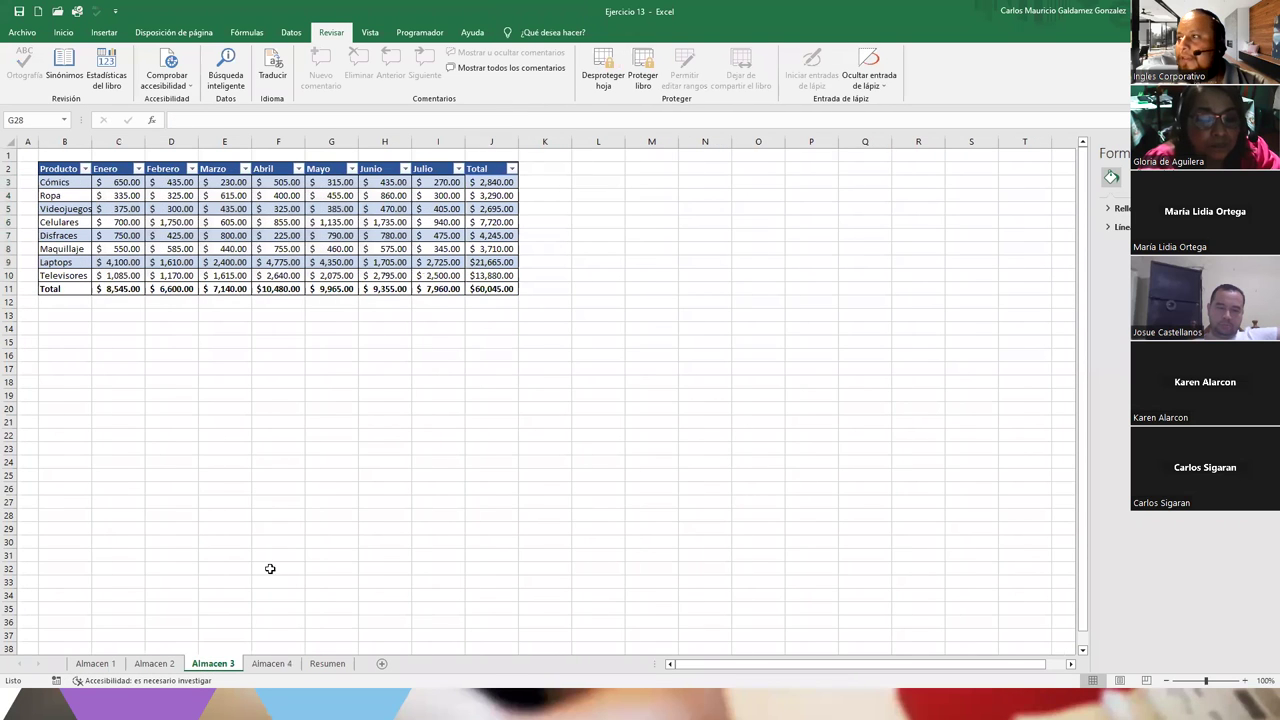
click(596, 76)
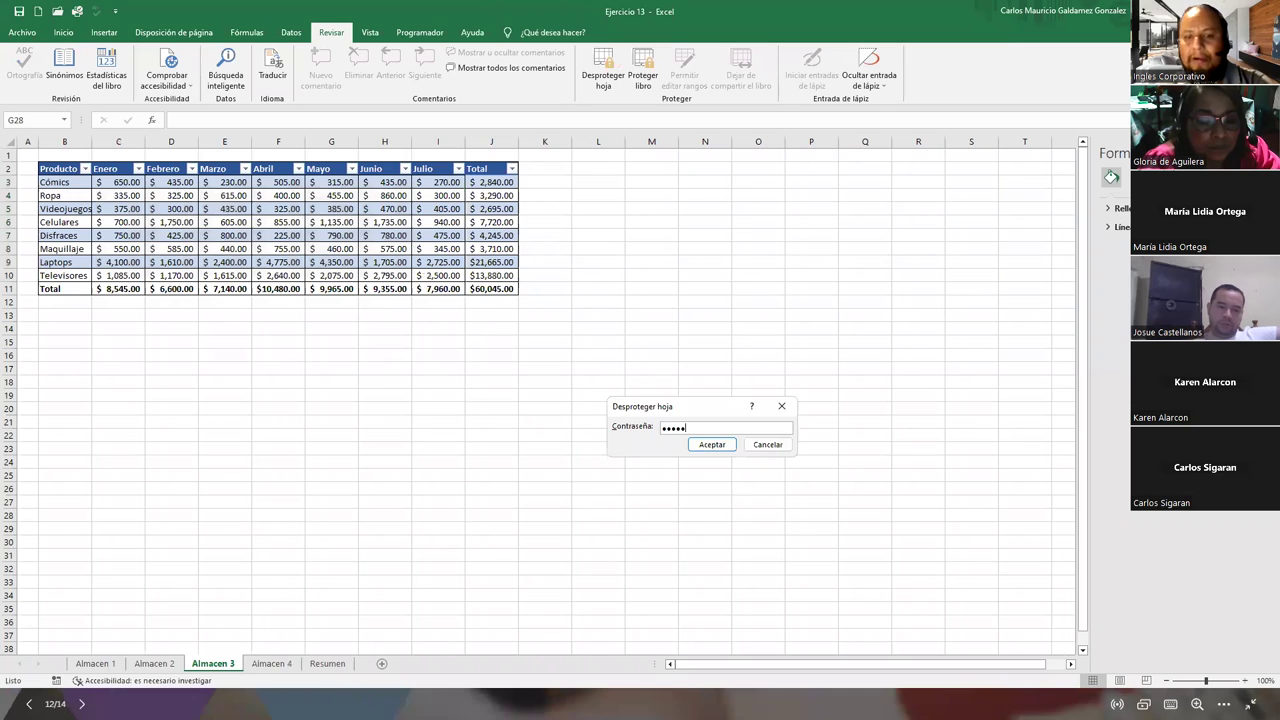
key(Return)
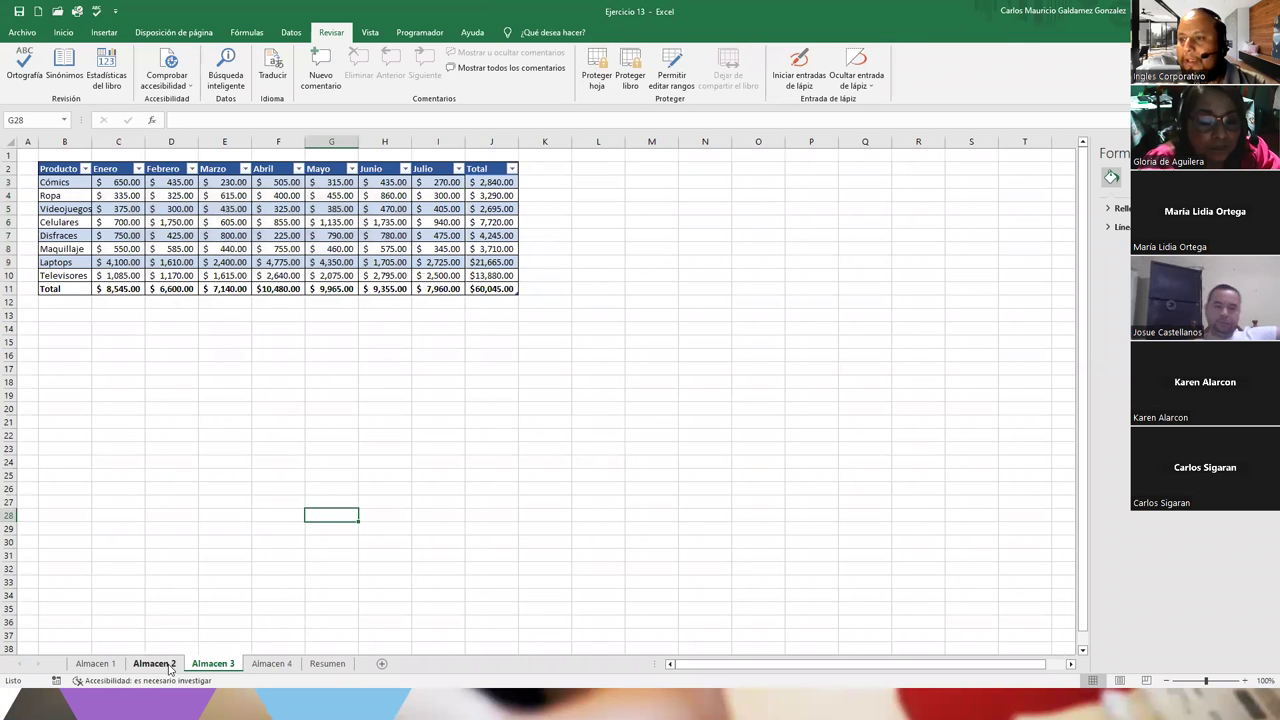
Unprotect Almacen 2 with its password and begin unprotecting Almacen 1
click(154, 663)
click(590, 68)
text(12345)
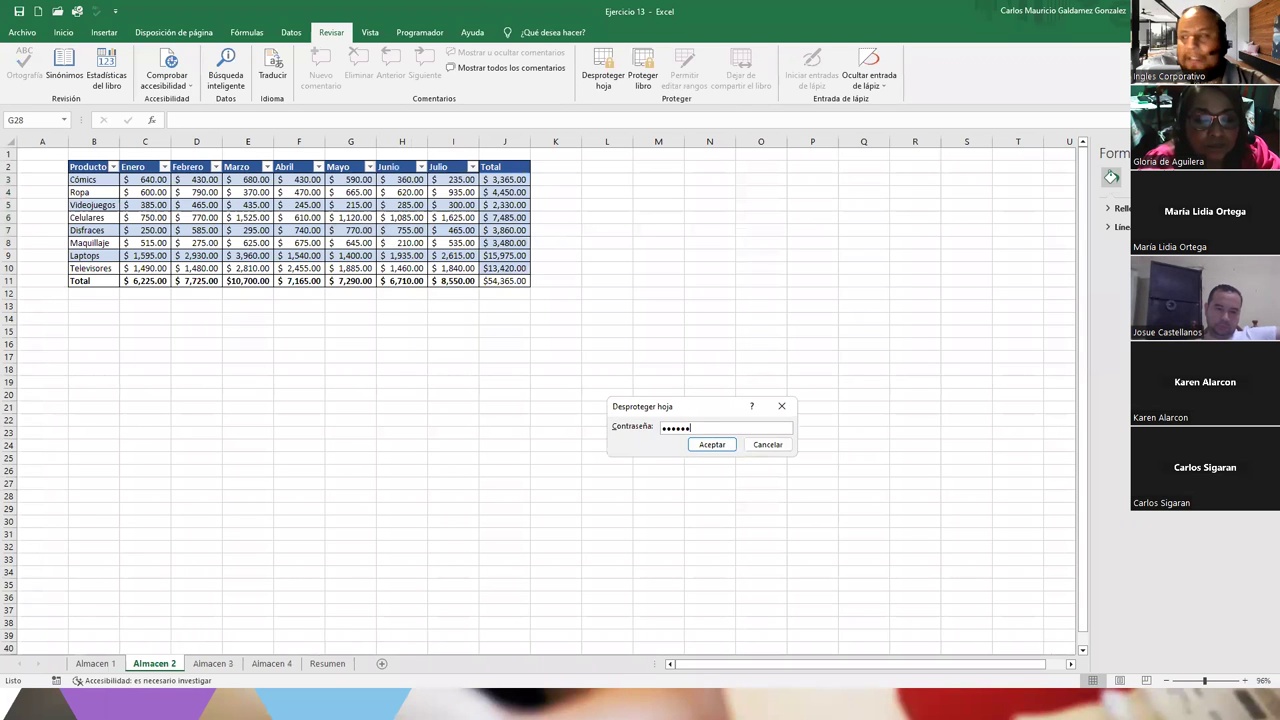
key(Return)
click(95, 663)
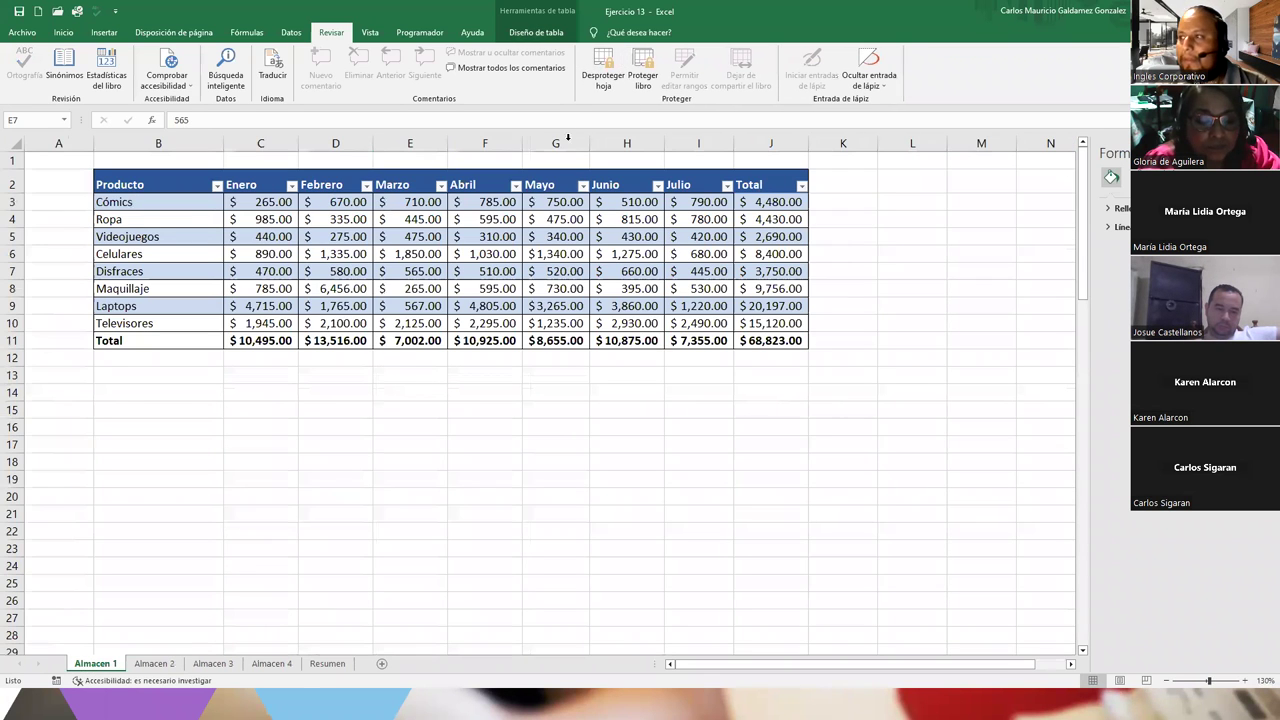
click(603, 64)
text(12)
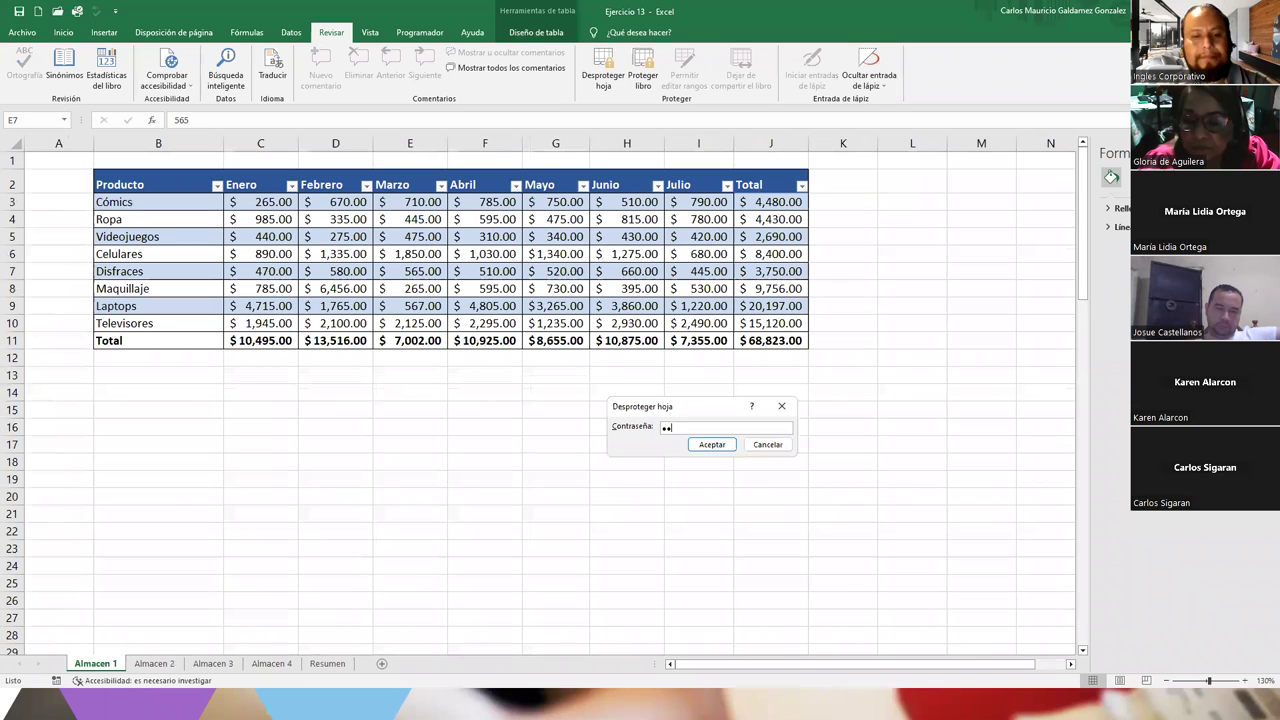
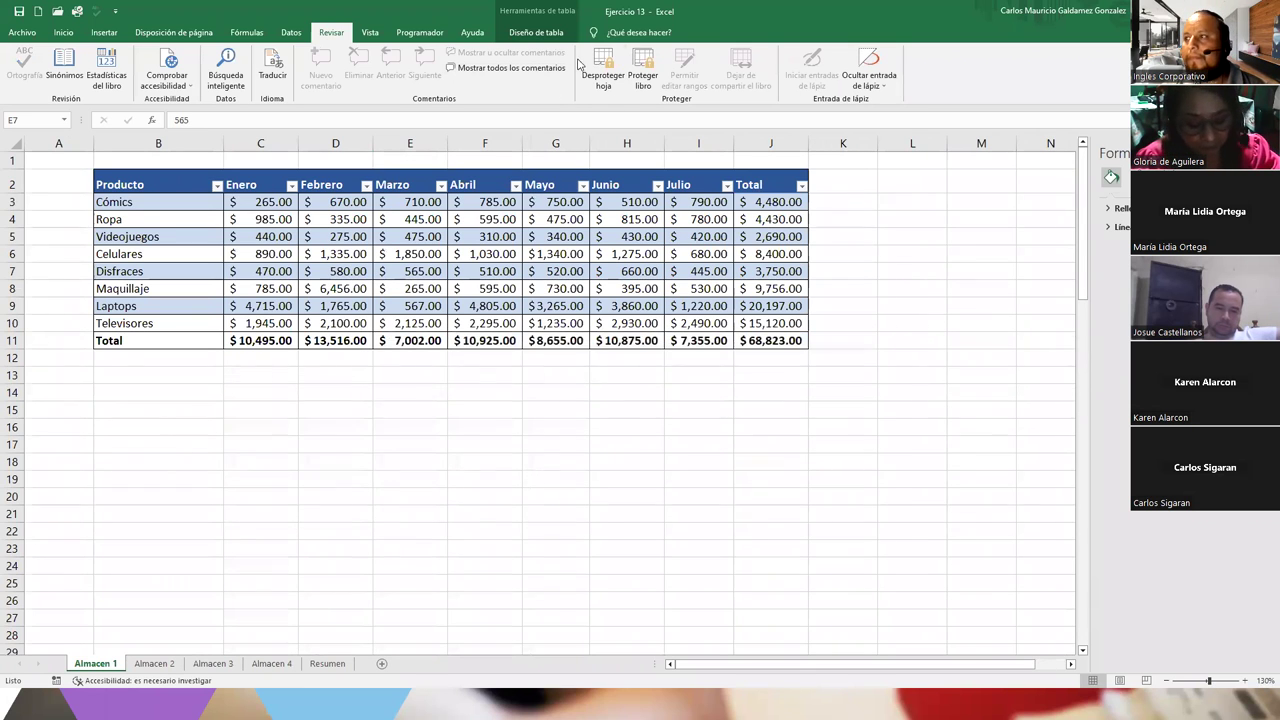
Unprotect the Almacen 1 sheet by entering its sheet password
click(603, 64)
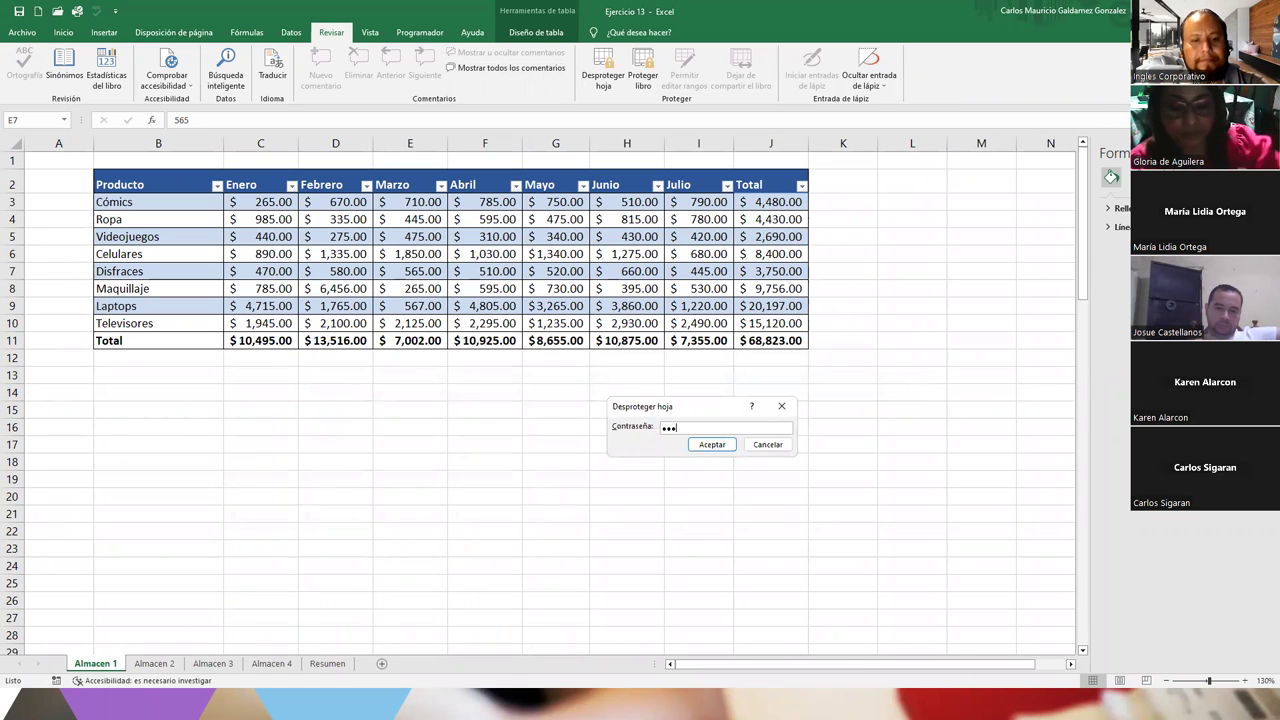
key(Return)
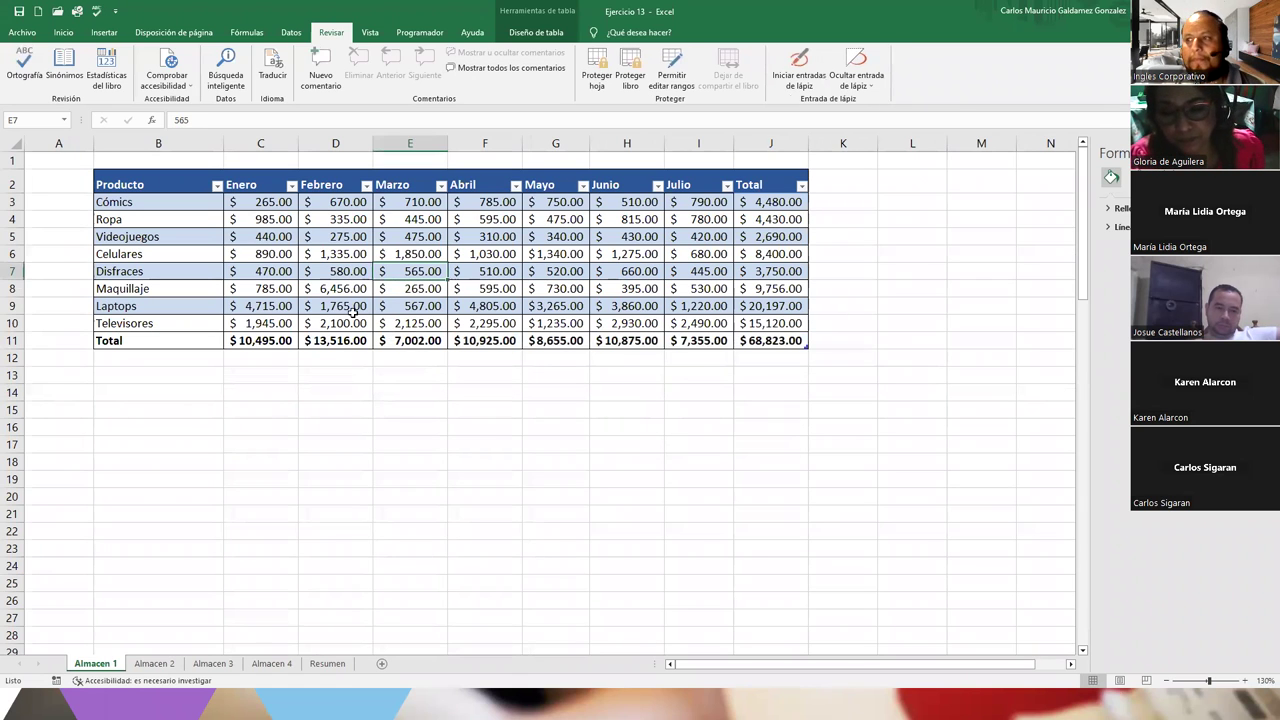
click(352, 308)
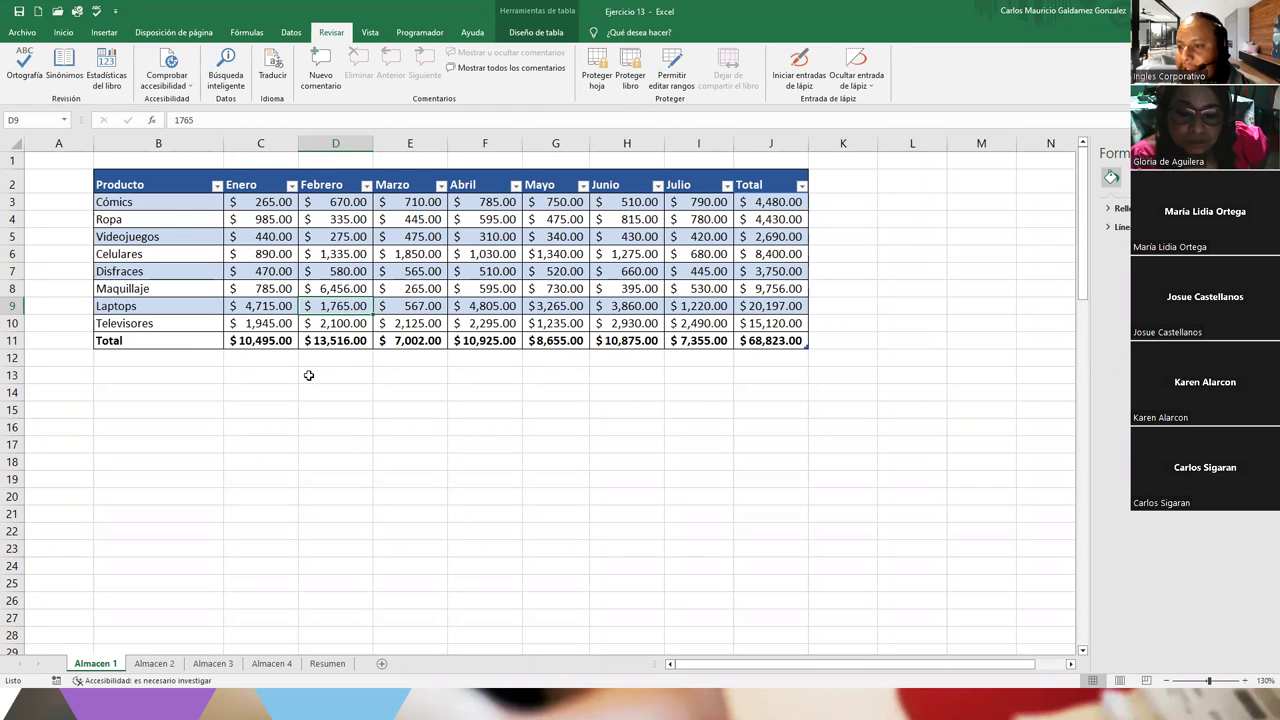
drag(745, 203, 760, 325)
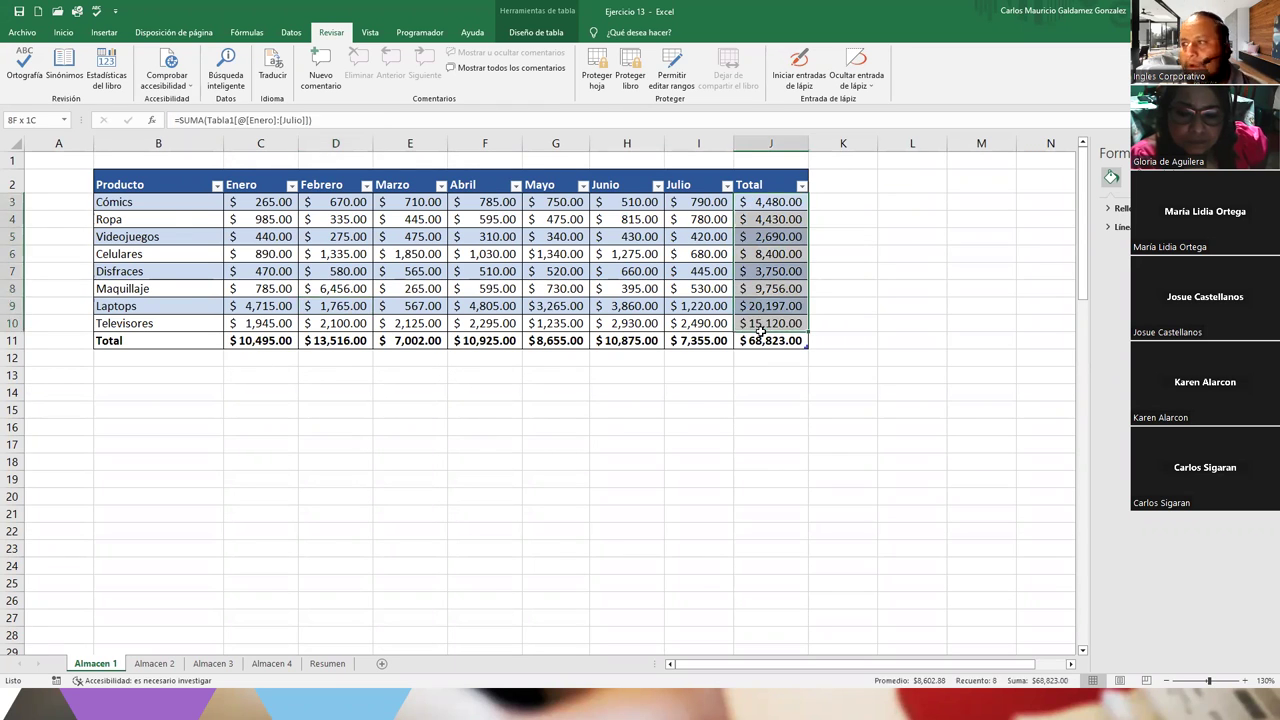
click(422, 292)
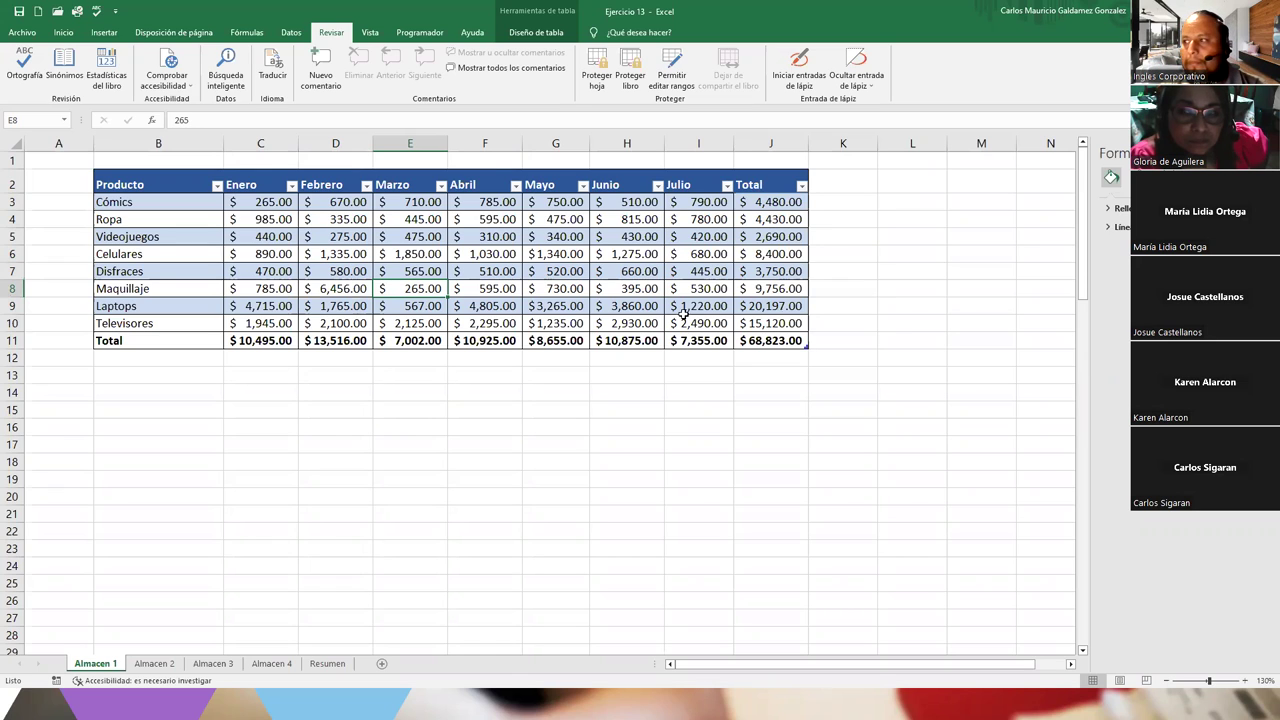
Check the grand total formula in Resumen E26, then view Almacen 1 through Almacen 4 in turn
click(328, 664)
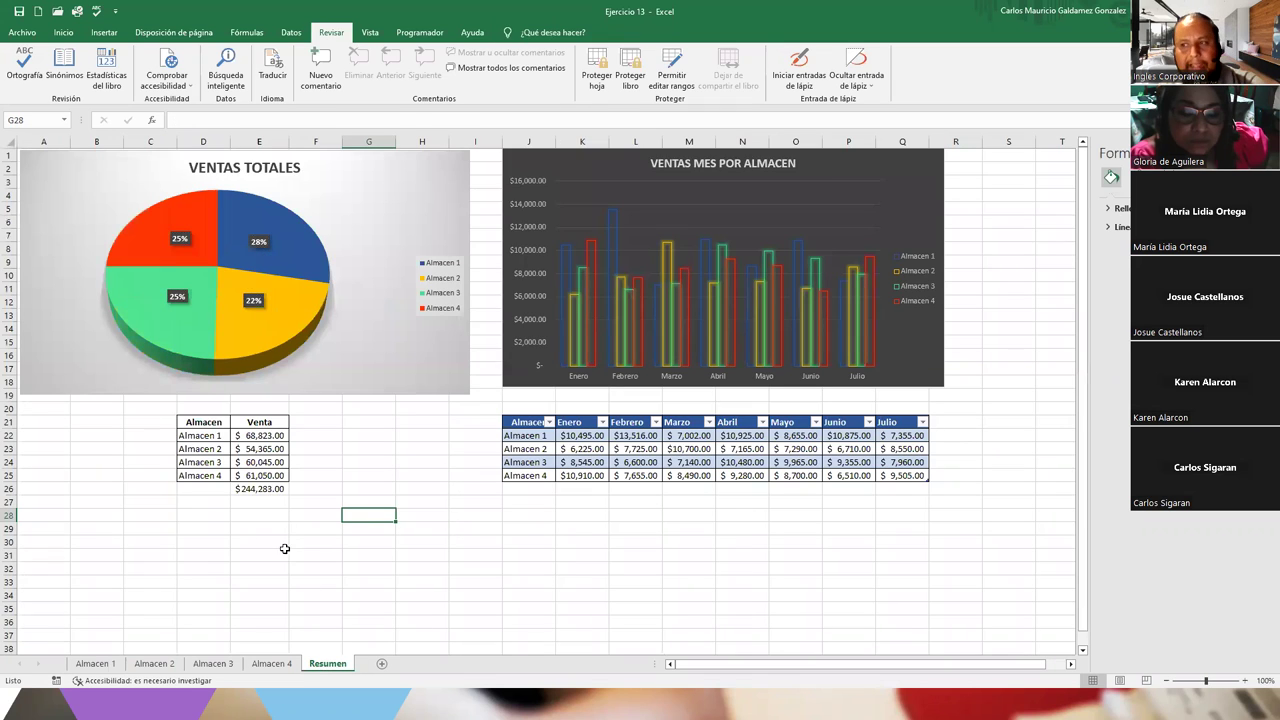
click(260, 489)
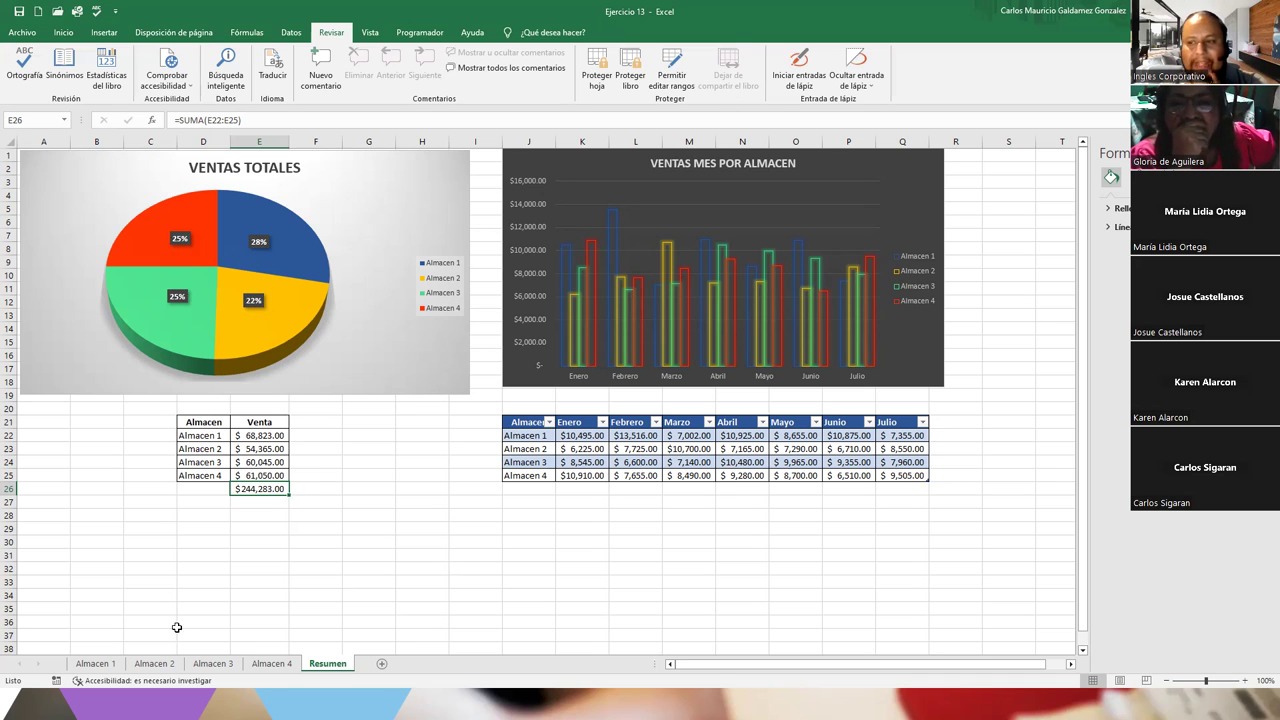
click(110, 668)
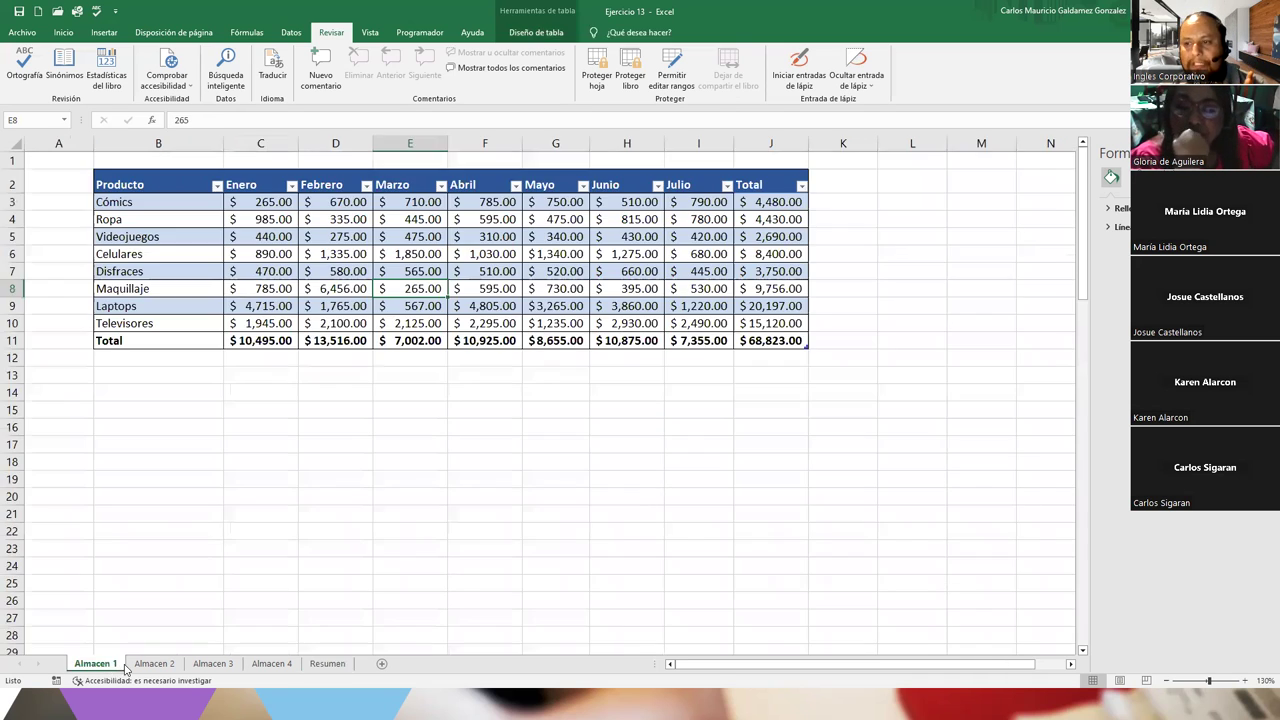
click(154, 664)
click(213, 664)
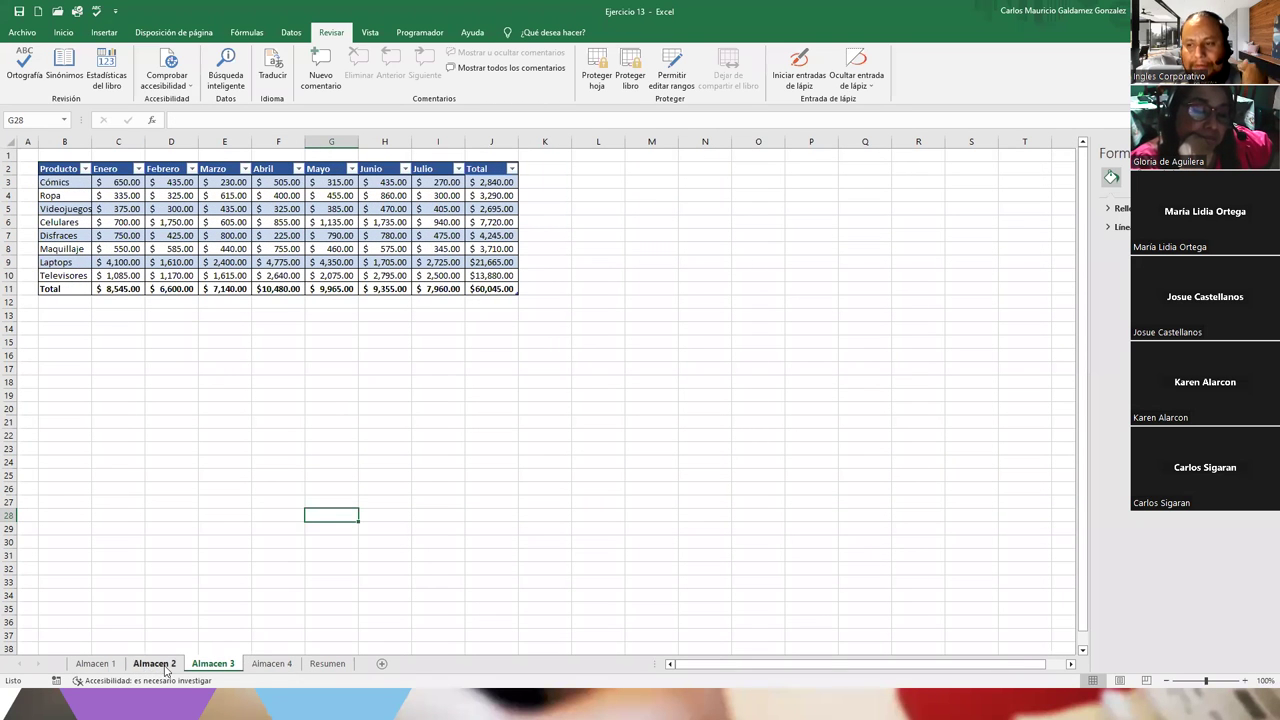
click(271, 664)
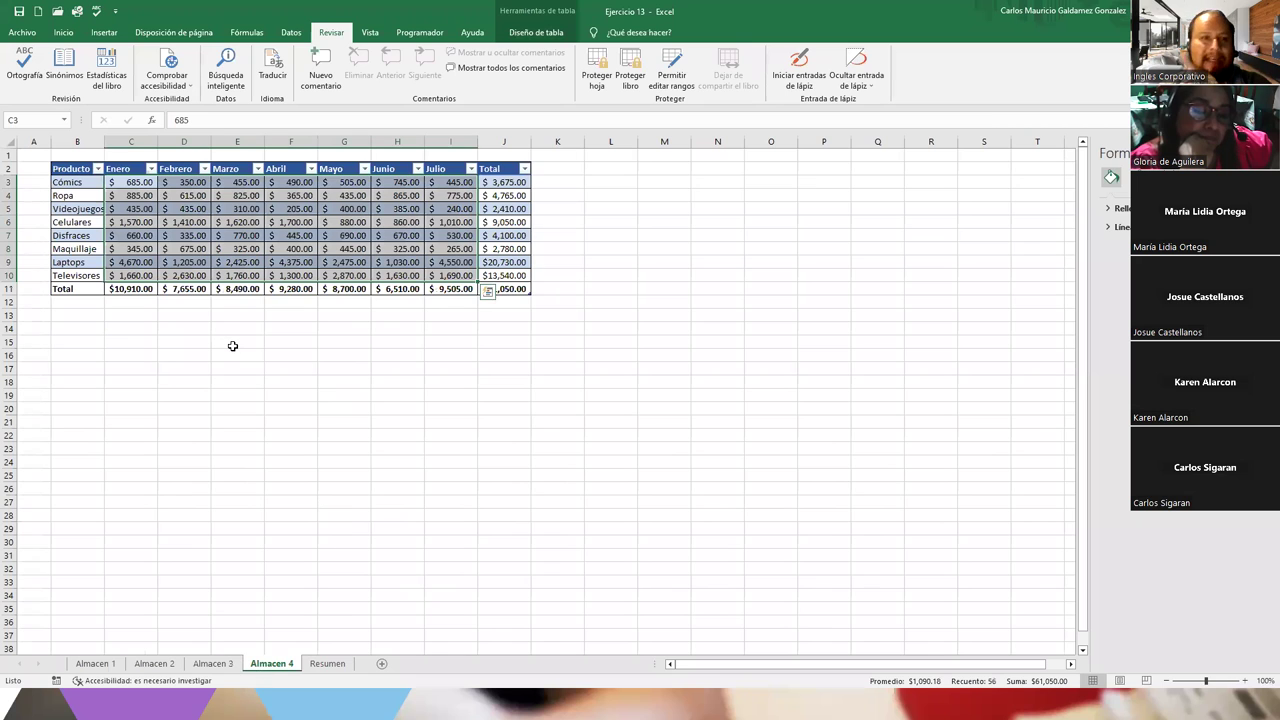
Clear Almacen 4's sales in C3:I10 and check the Almacen 1–3 totals on Resumen
drag(120, 182, 430, 273)
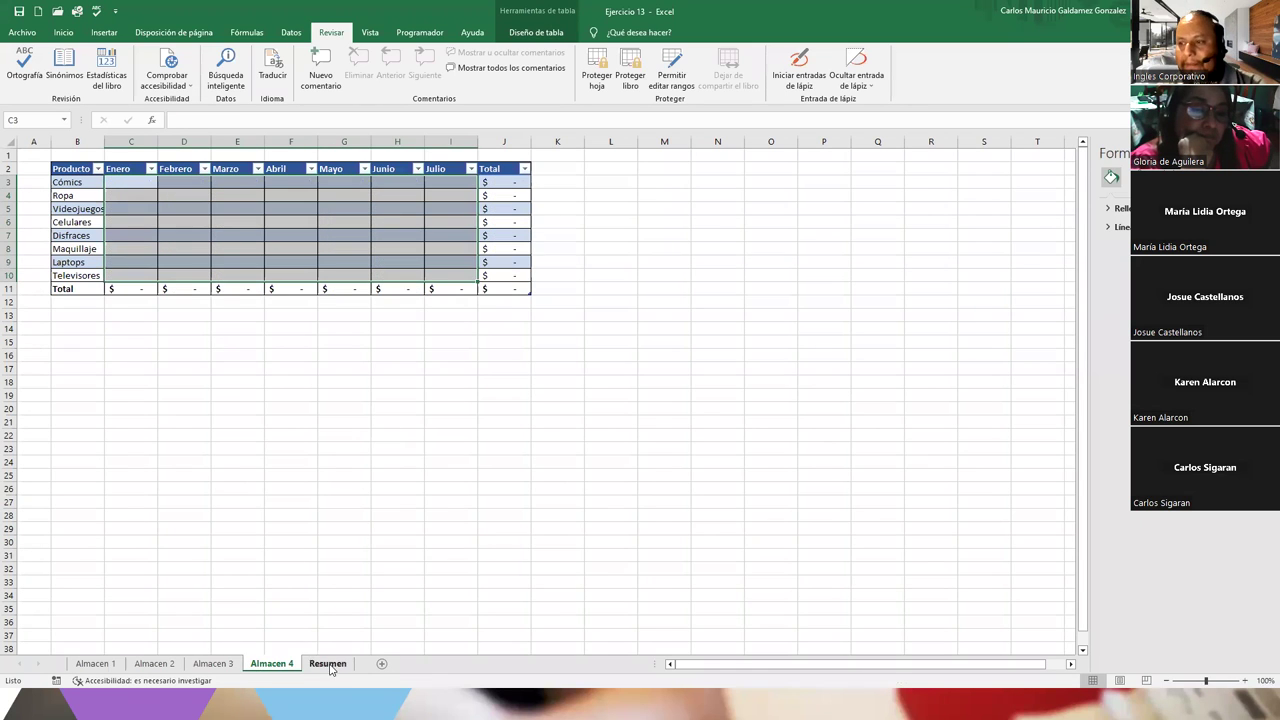
click(327, 664)
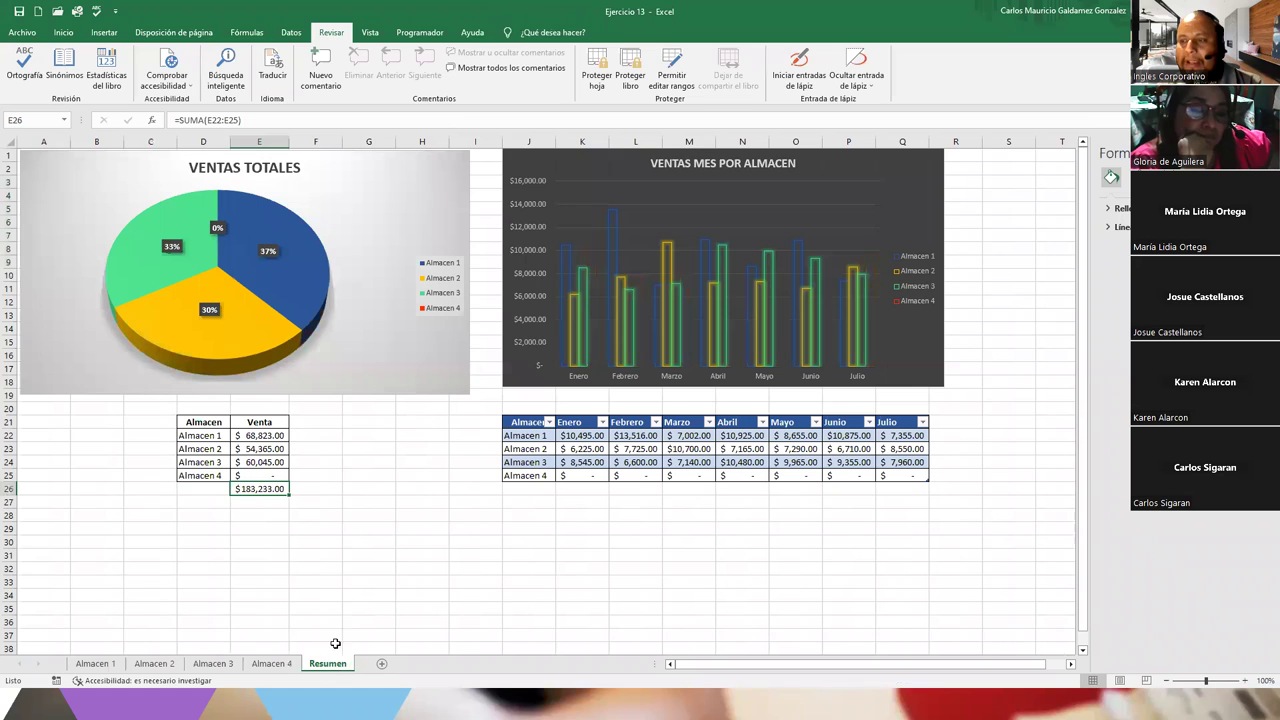
click(265, 441)
drag(266, 444, 258, 457)
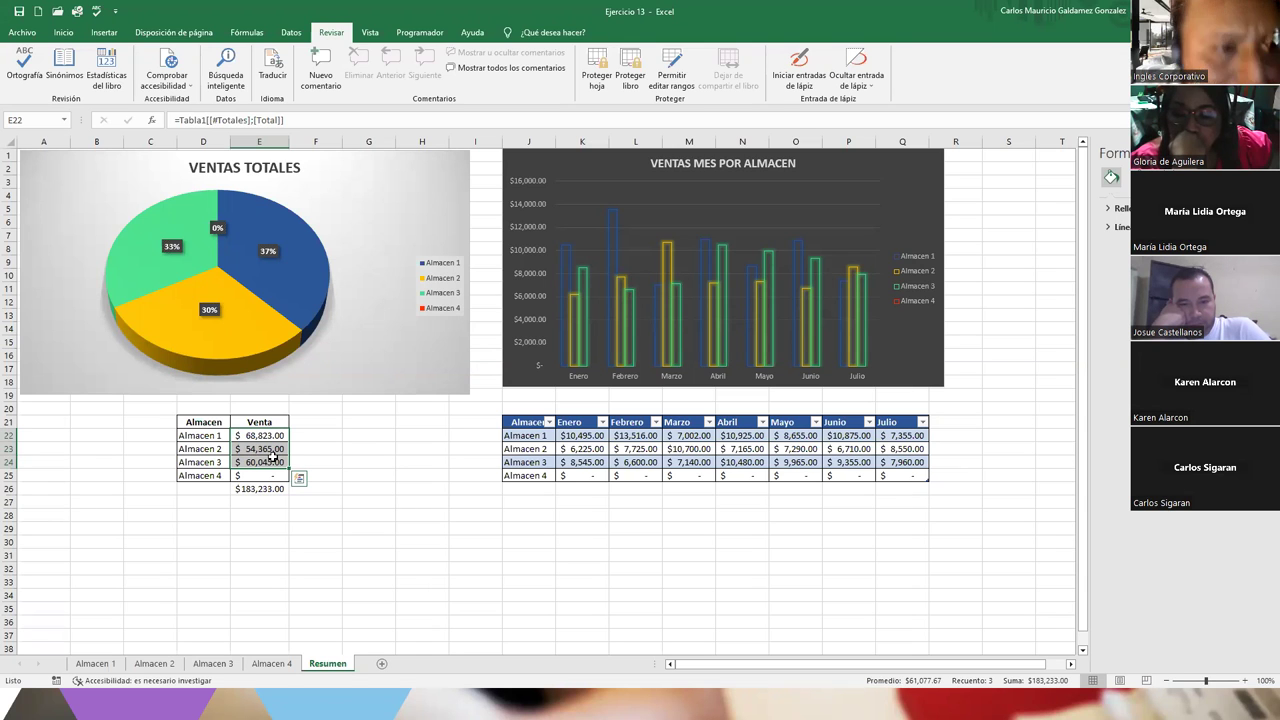
Autofit Almacen 4's column B to the product names and inspect the Almacen 4 total in Resumen E25
click(271, 663)
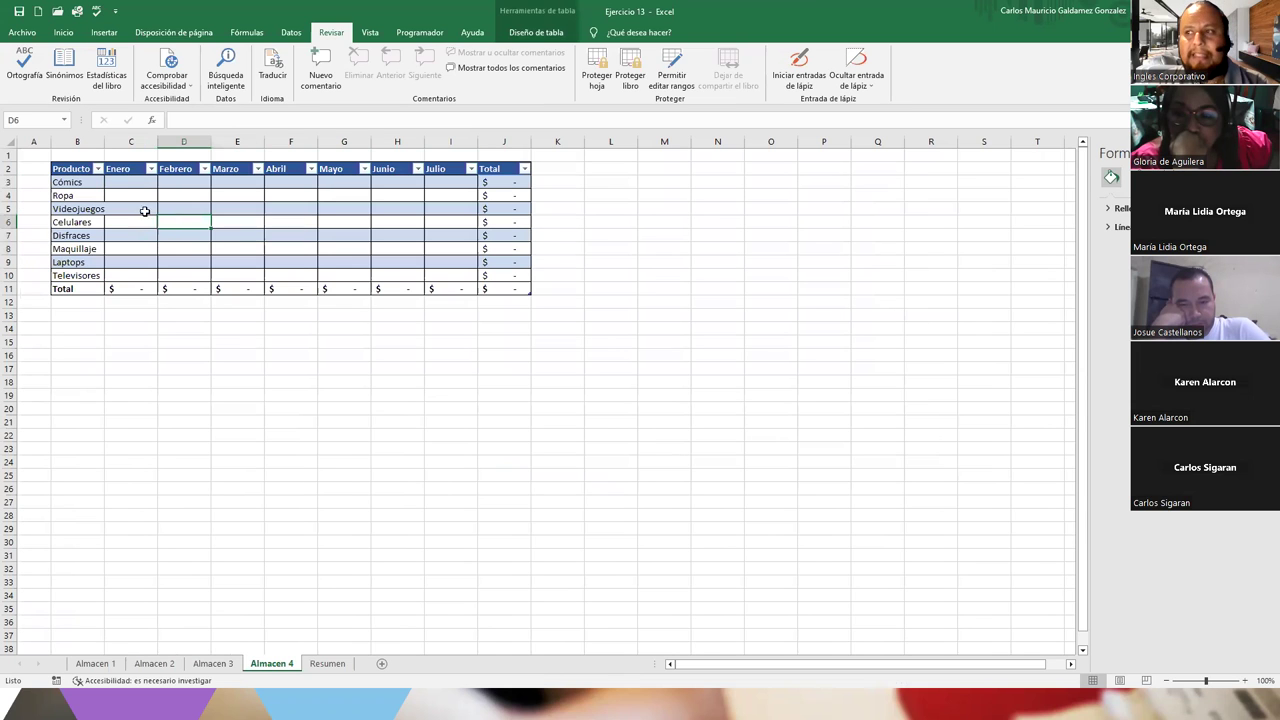
double_click(103, 141)
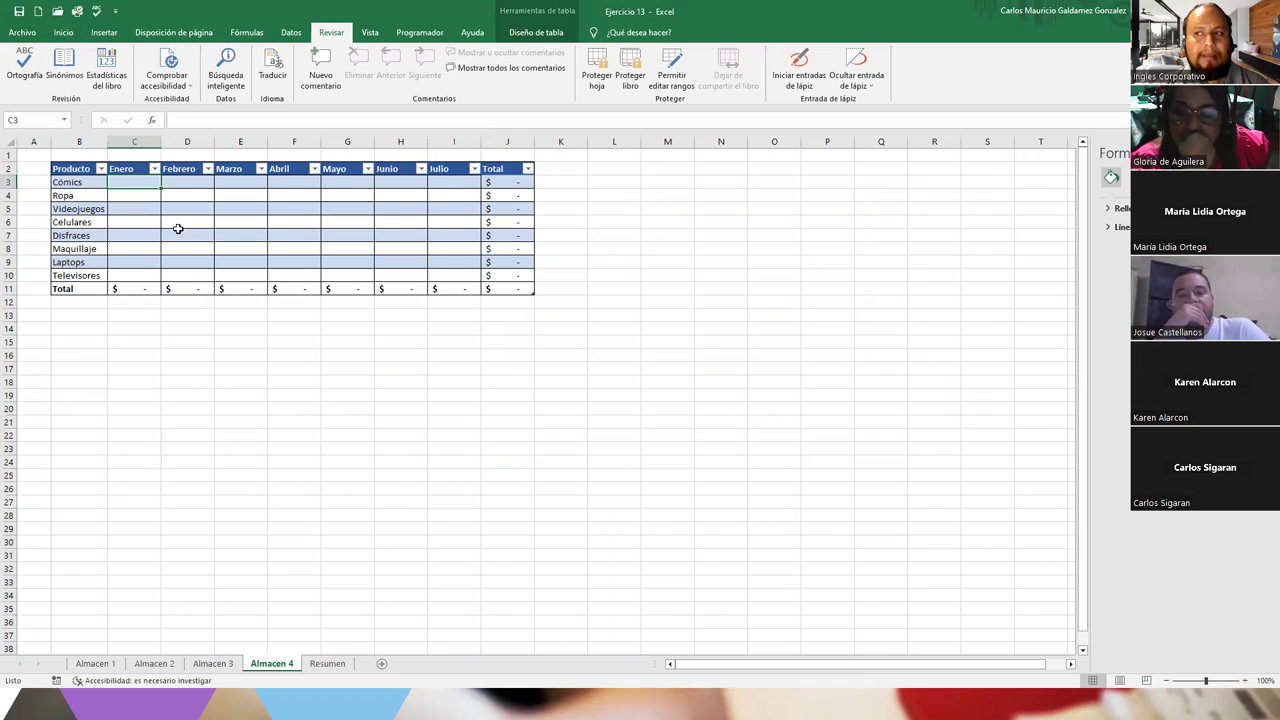
click(328, 664)
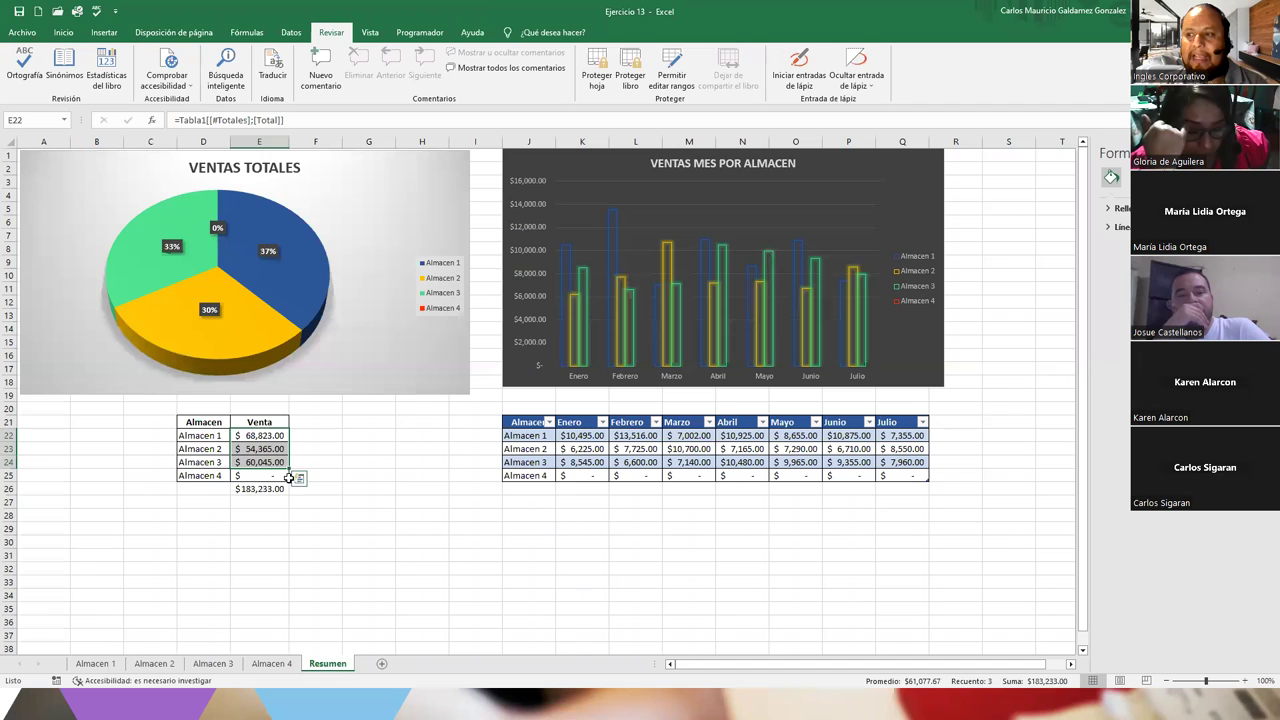
click(250, 478)
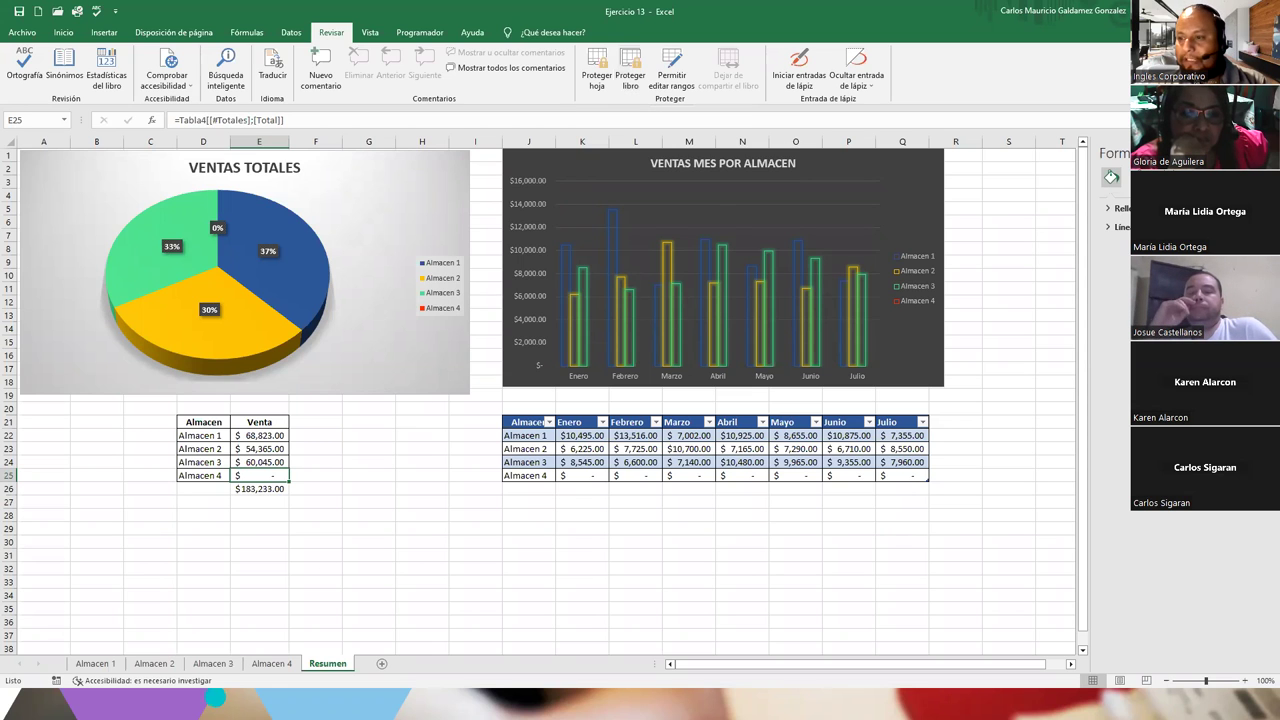
On Almacen 1, cancel the Proteger hoja dialog and select the sales values from C3
click(95, 664)
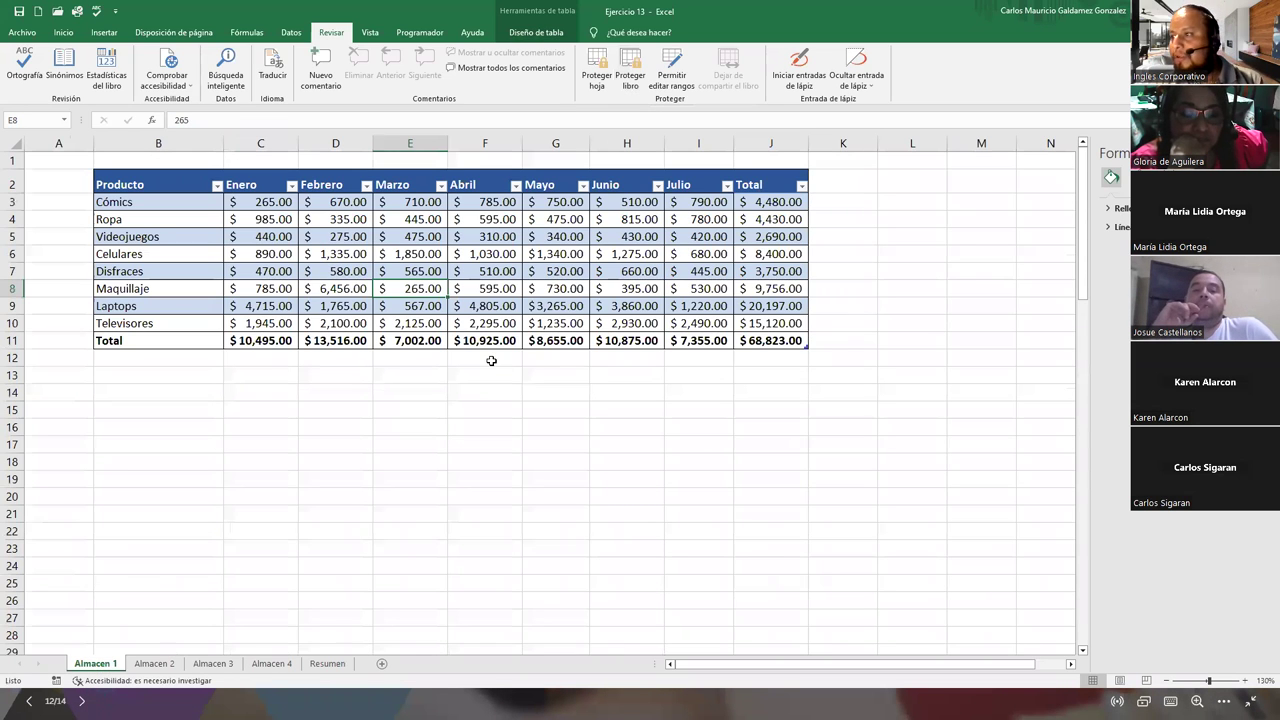
click(492, 360)
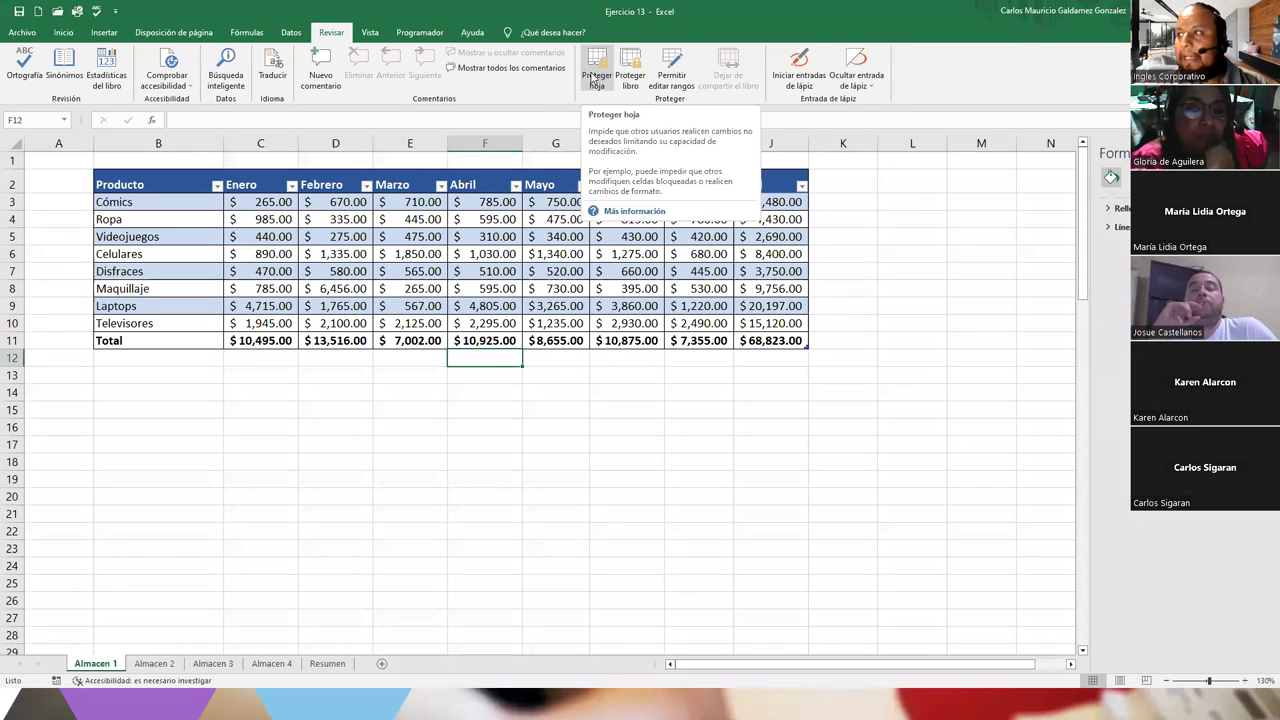
click(595, 80)
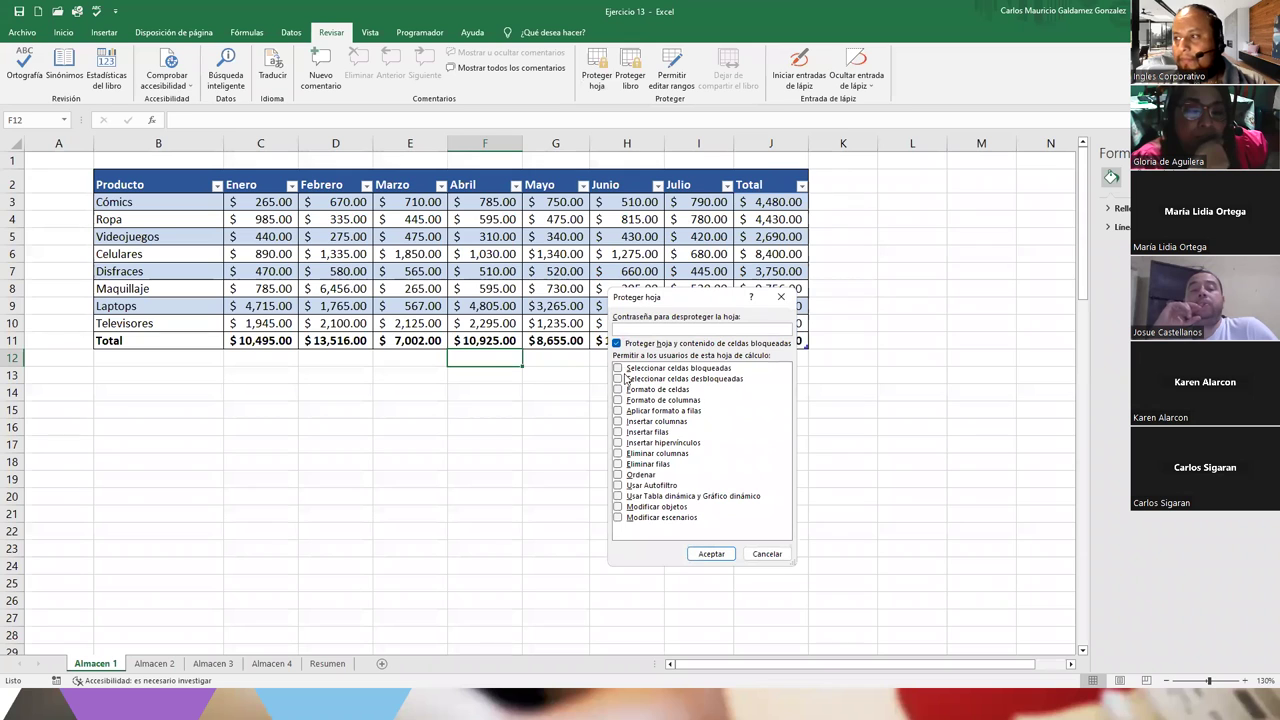
click(767, 554)
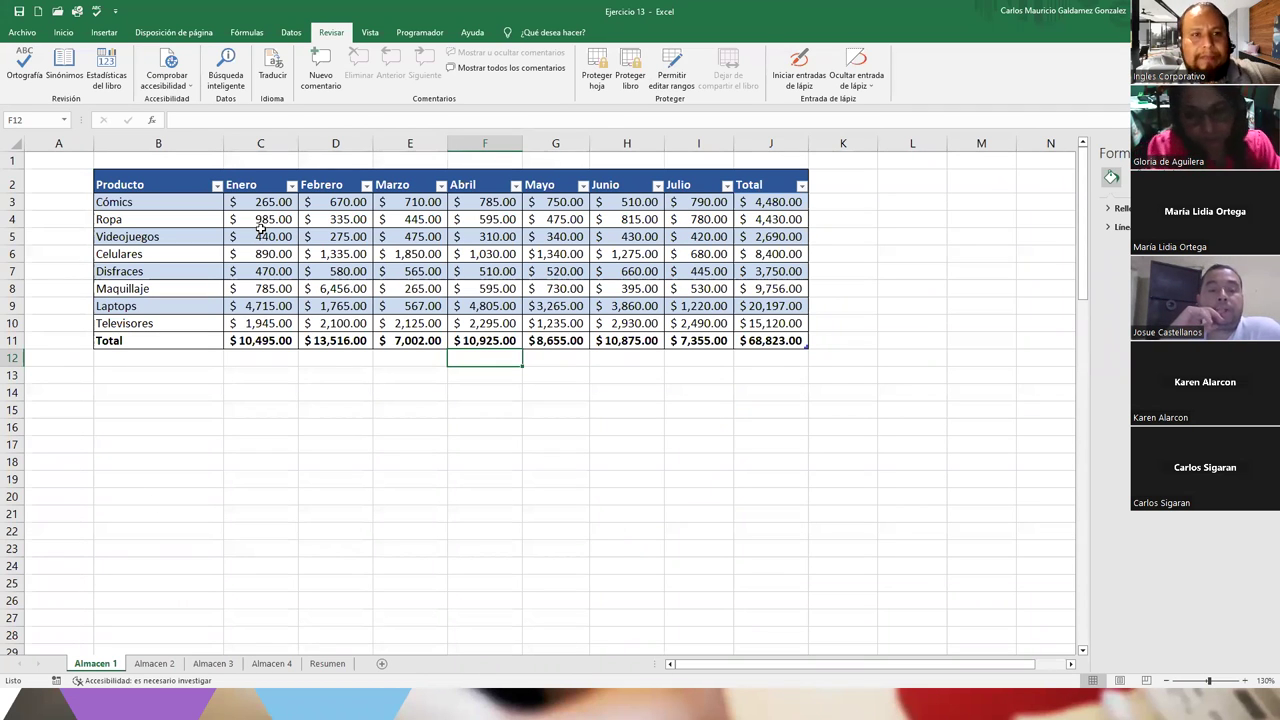
drag(265, 201, 686, 328)
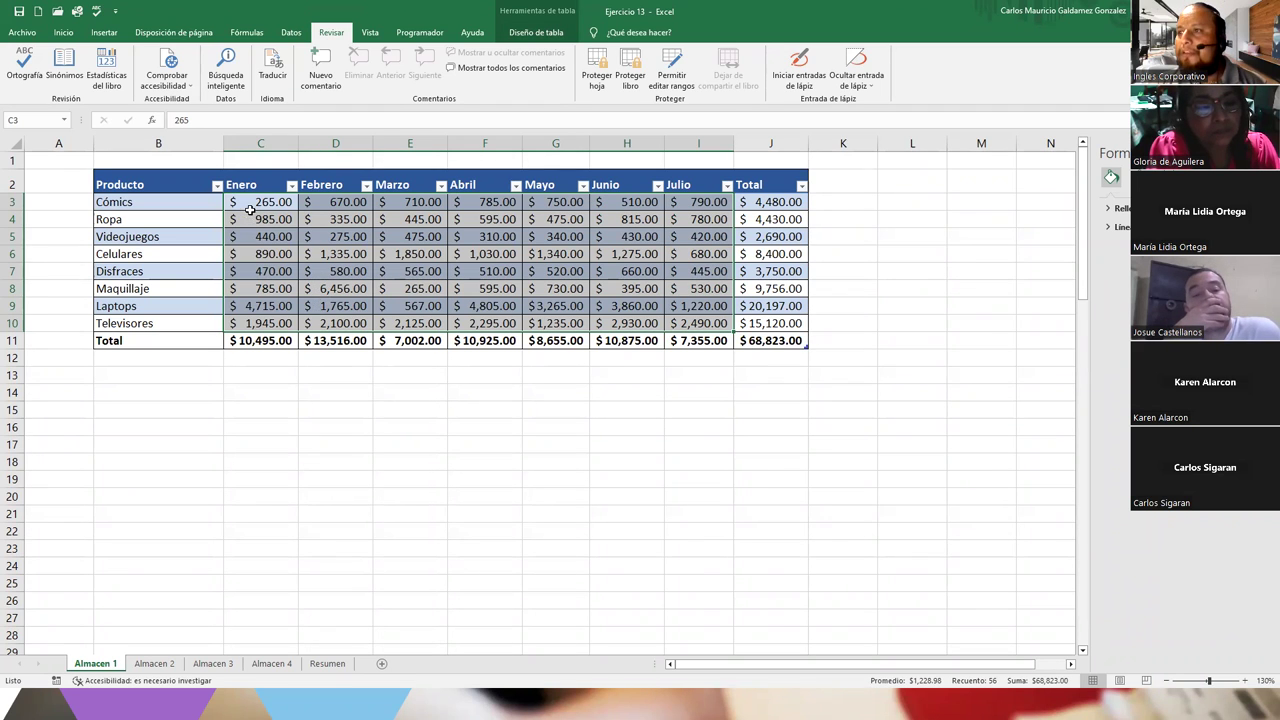
Add editable range Rango1 covering C3:I10 on Almacen 1, protected by its own range password
click(252, 204)
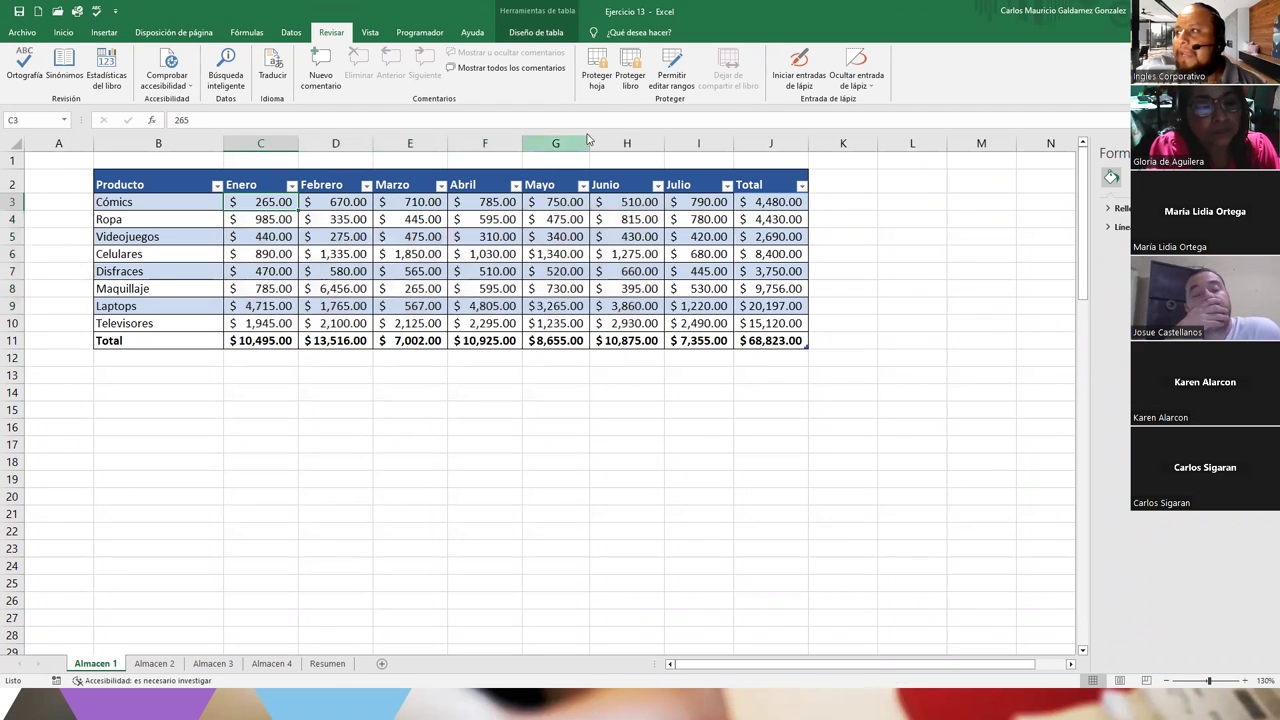
click(674, 86)
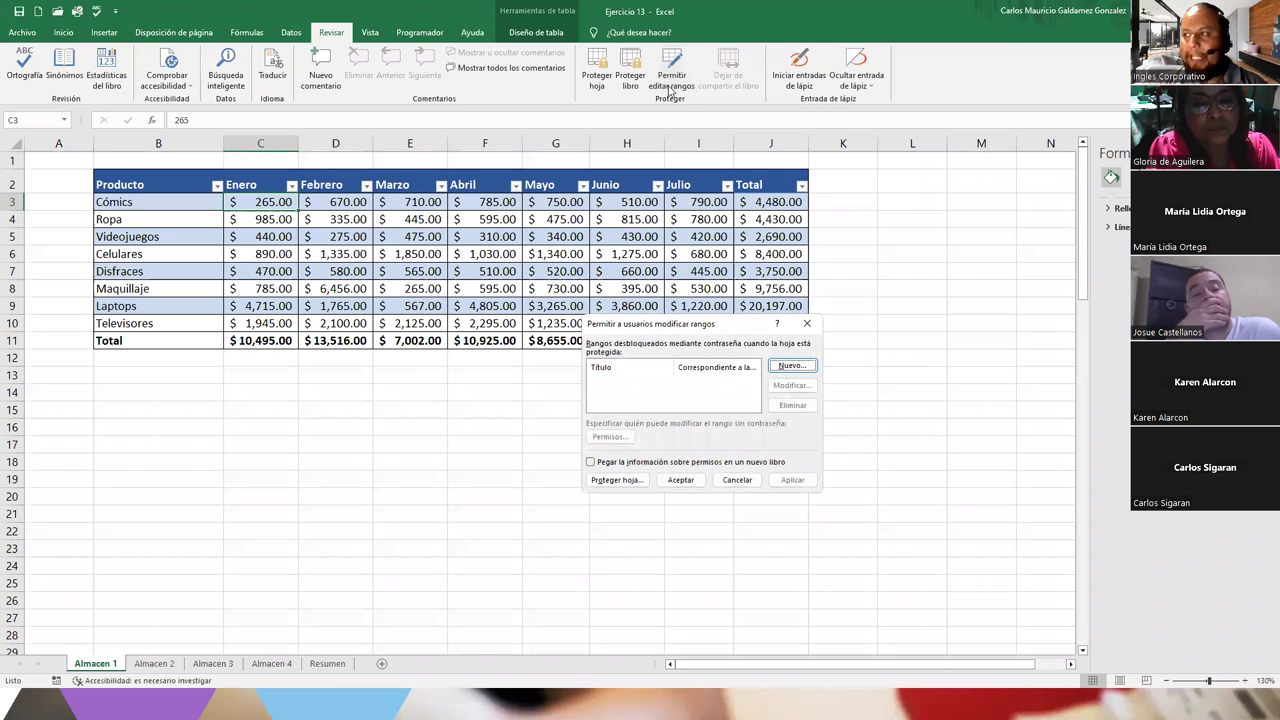
drag(678, 330, 387, 395)
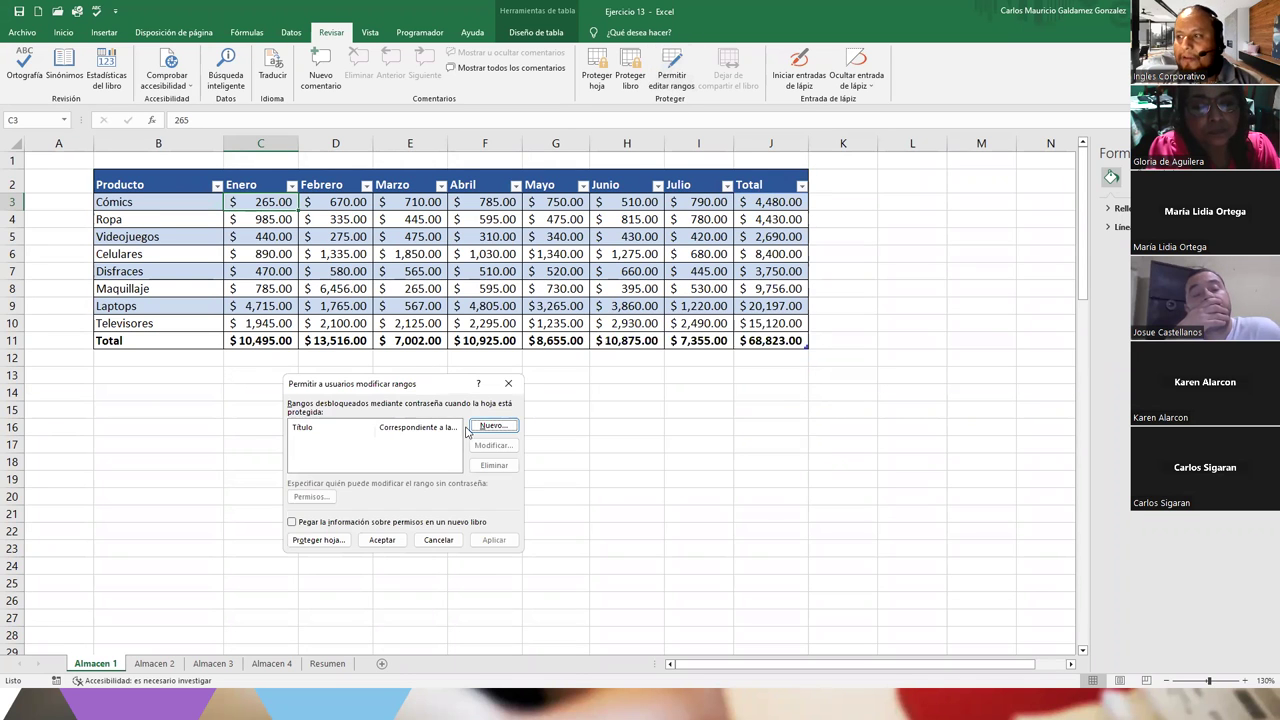
click(482, 429)
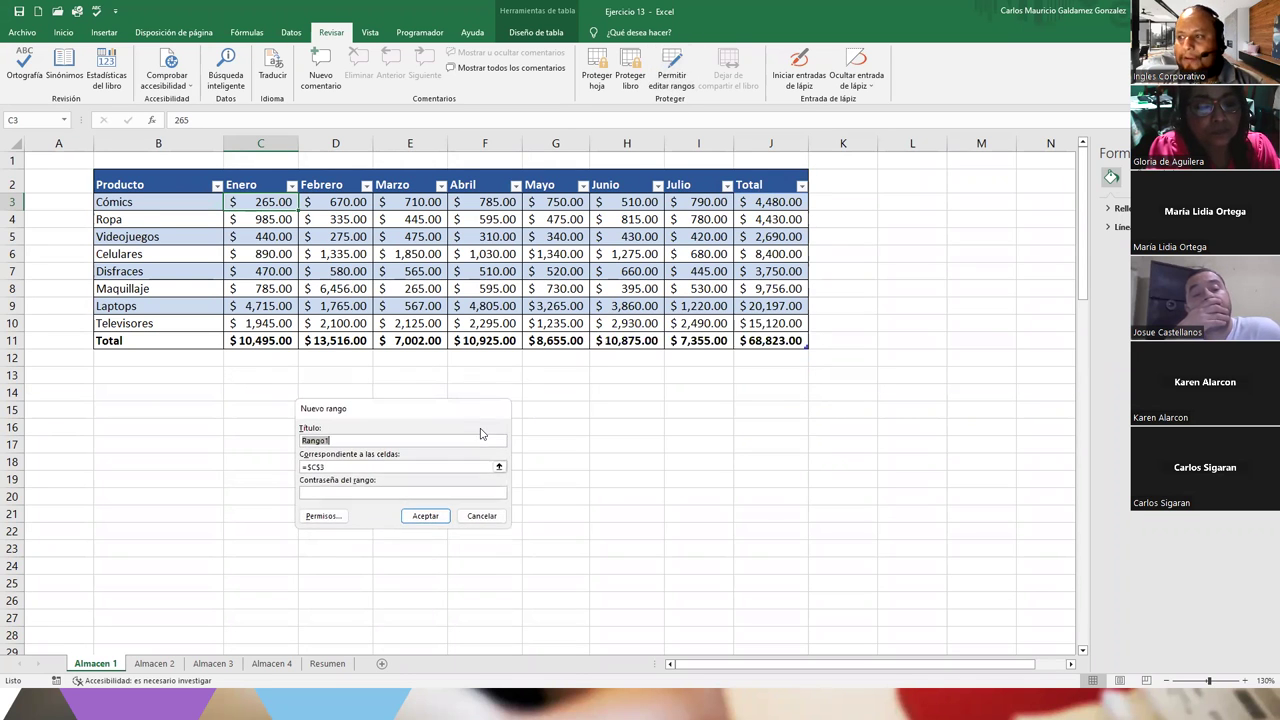
click(338, 466)
drag(240, 205, 709, 325)
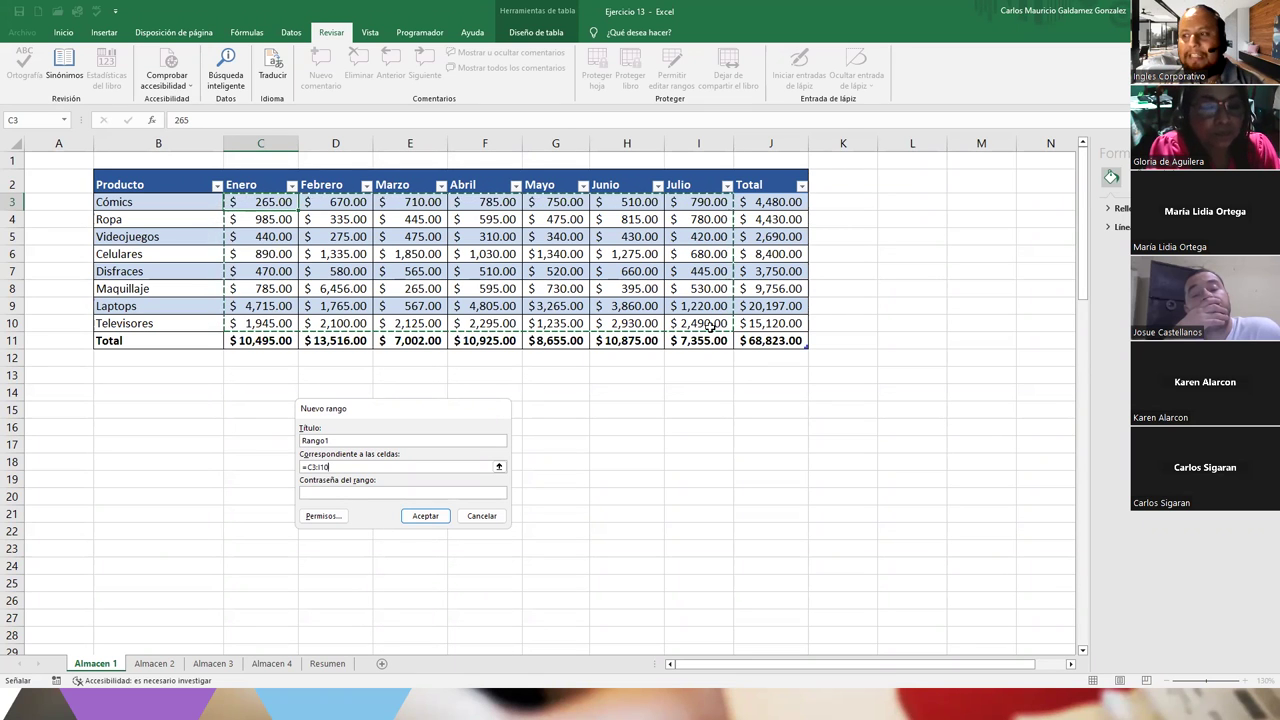
click(382, 493)
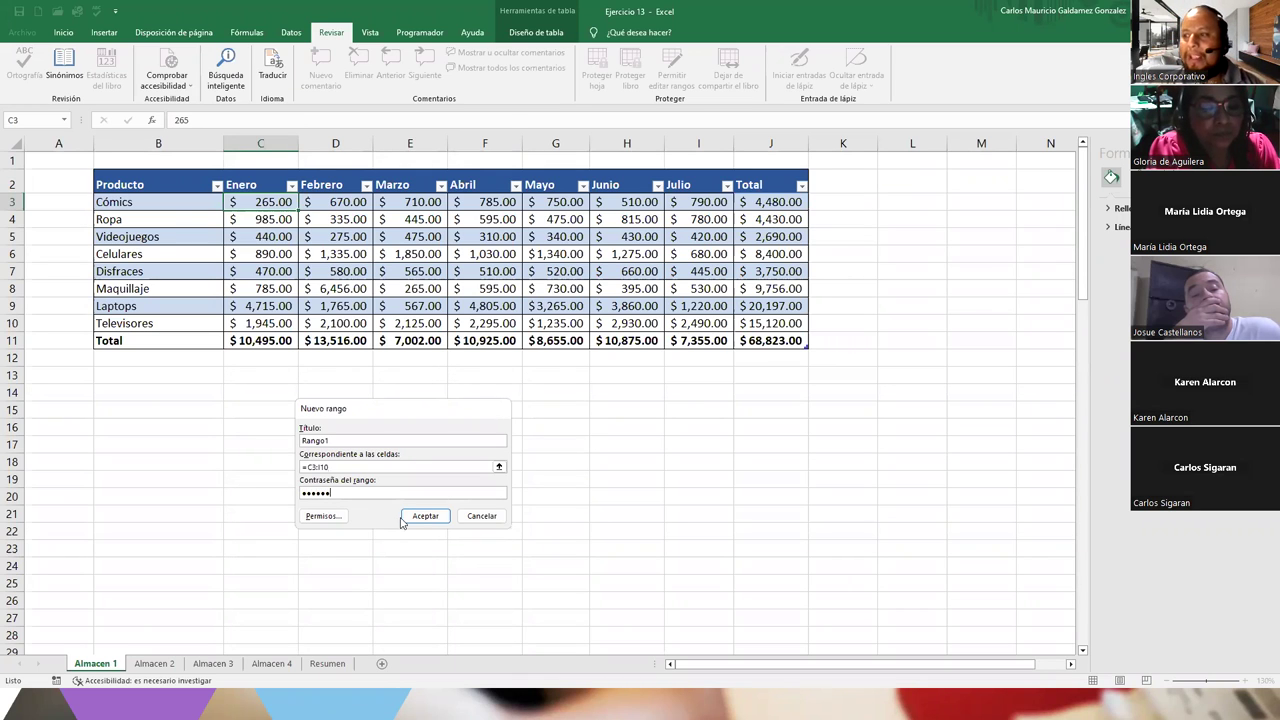
click(420, 516)
text(123456)
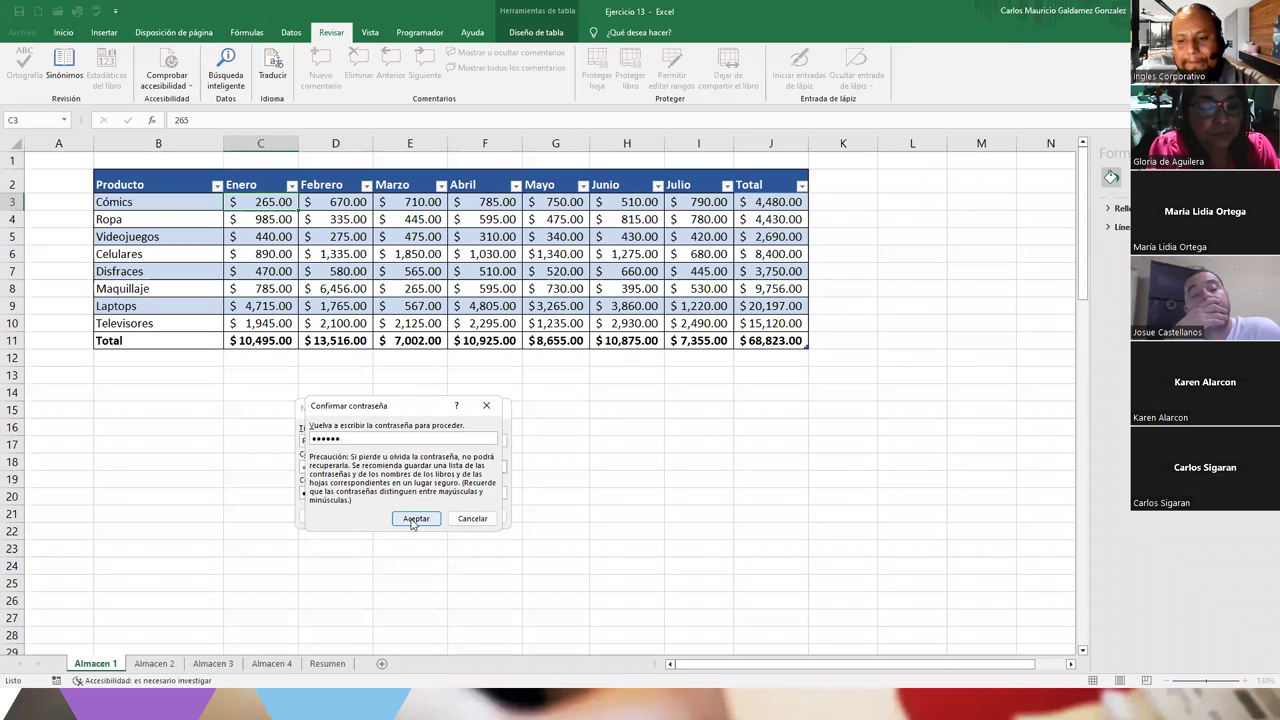
click(415, 519)
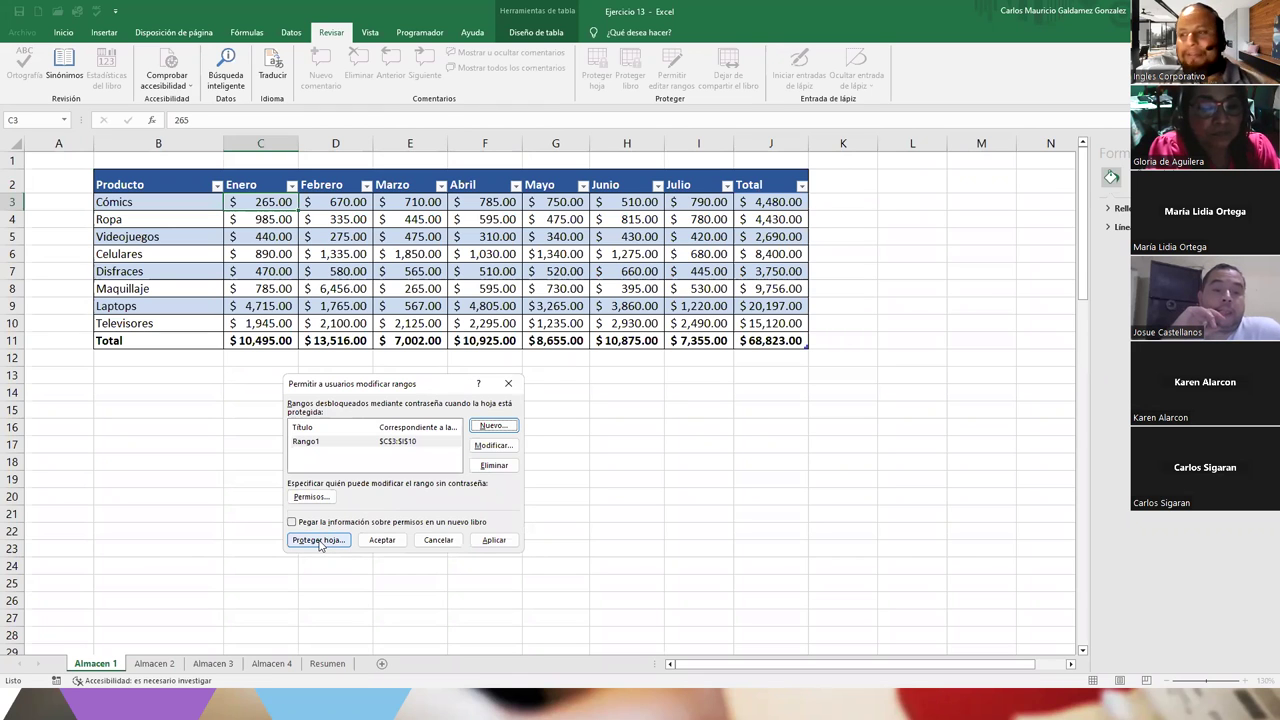
Protect Almacen 1 with a confirmed sheet password, allowing selection of locked cells
click(318, 540)
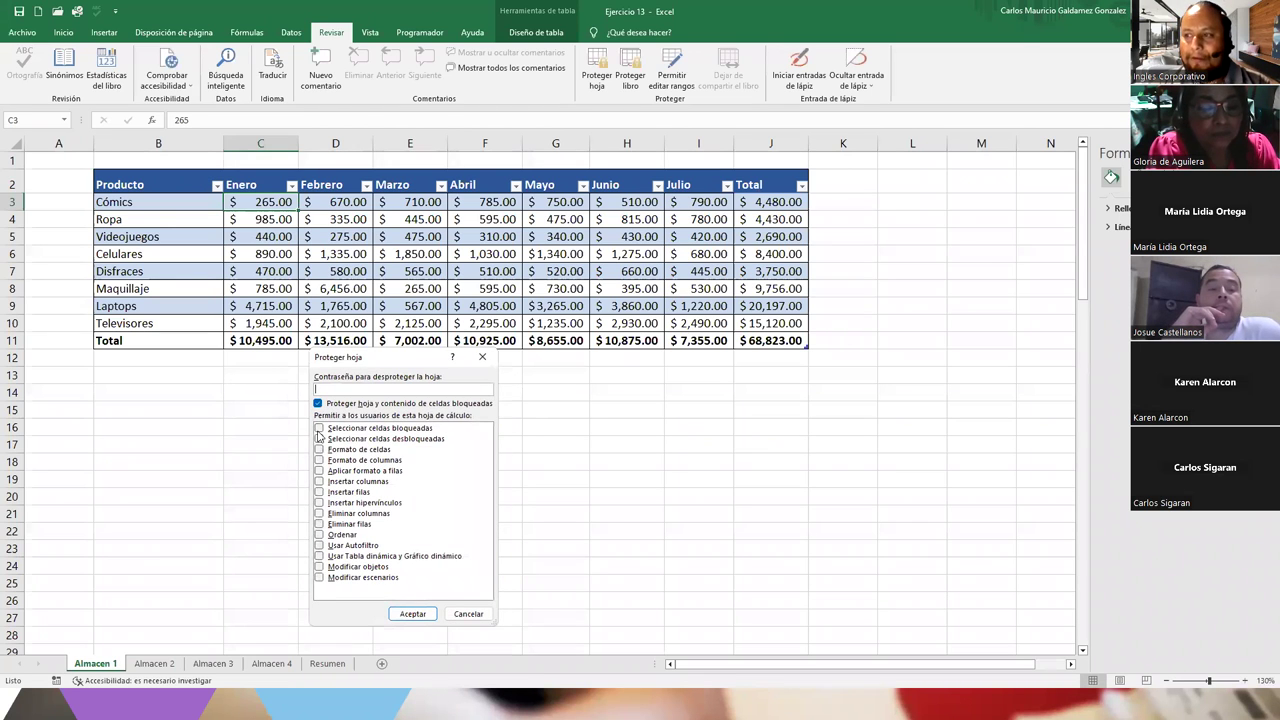
click(333, 390)
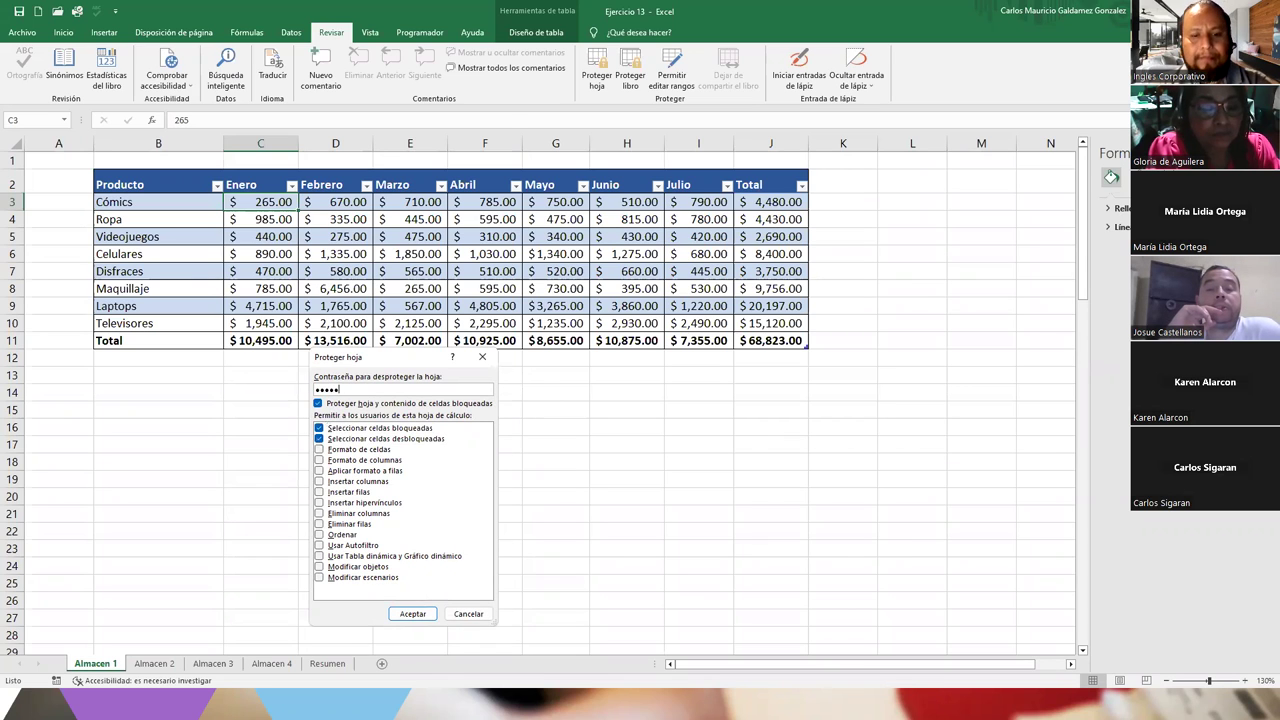
key(Return)
text(123456)
key(Return)
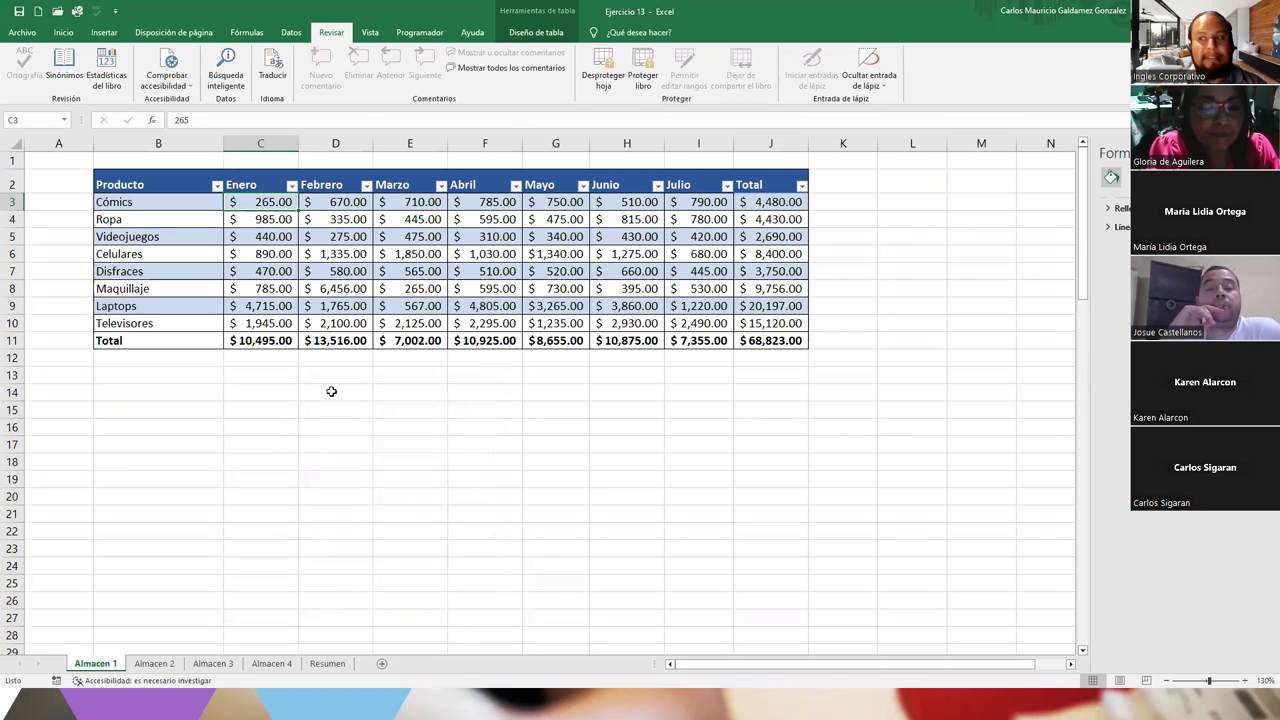
click(280, 477)
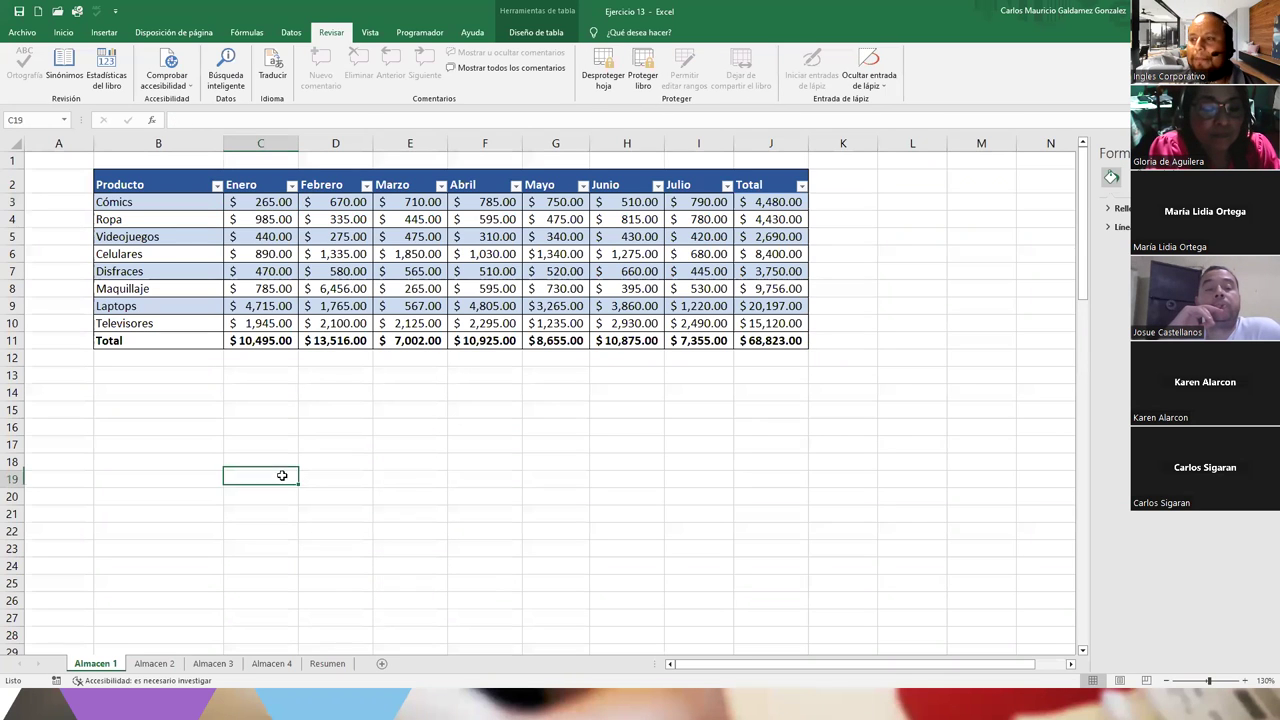
click(472, 487)
double_click(474, 490)
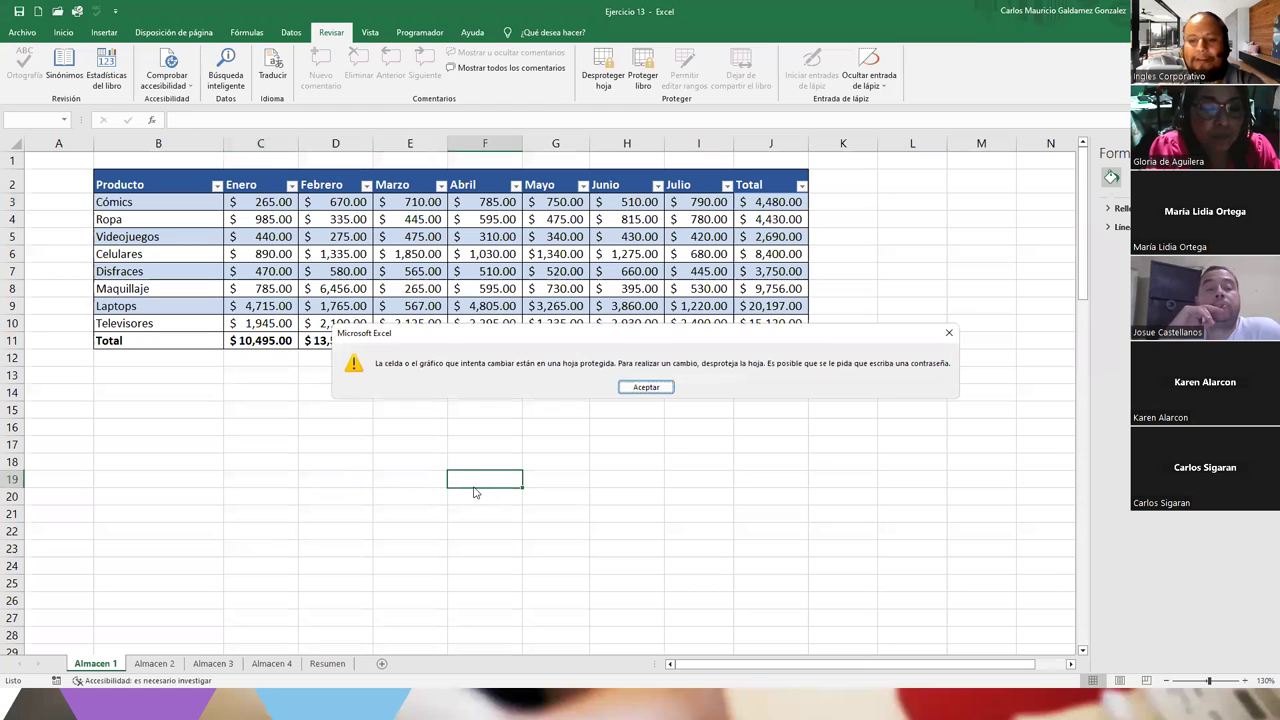
key(Return)
double_click(476, 430)
click(634, 389)
click(882, 412)
double_click(880, 413)
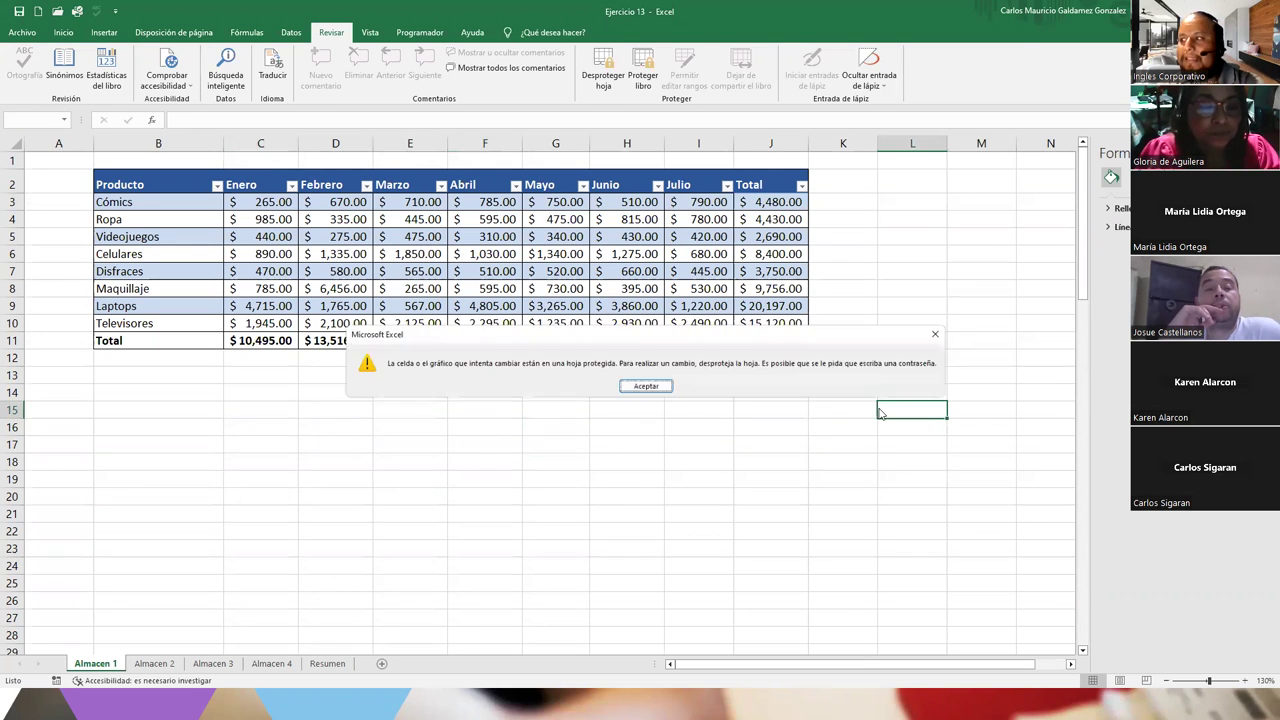
click(628, 387)
click(410, 398)
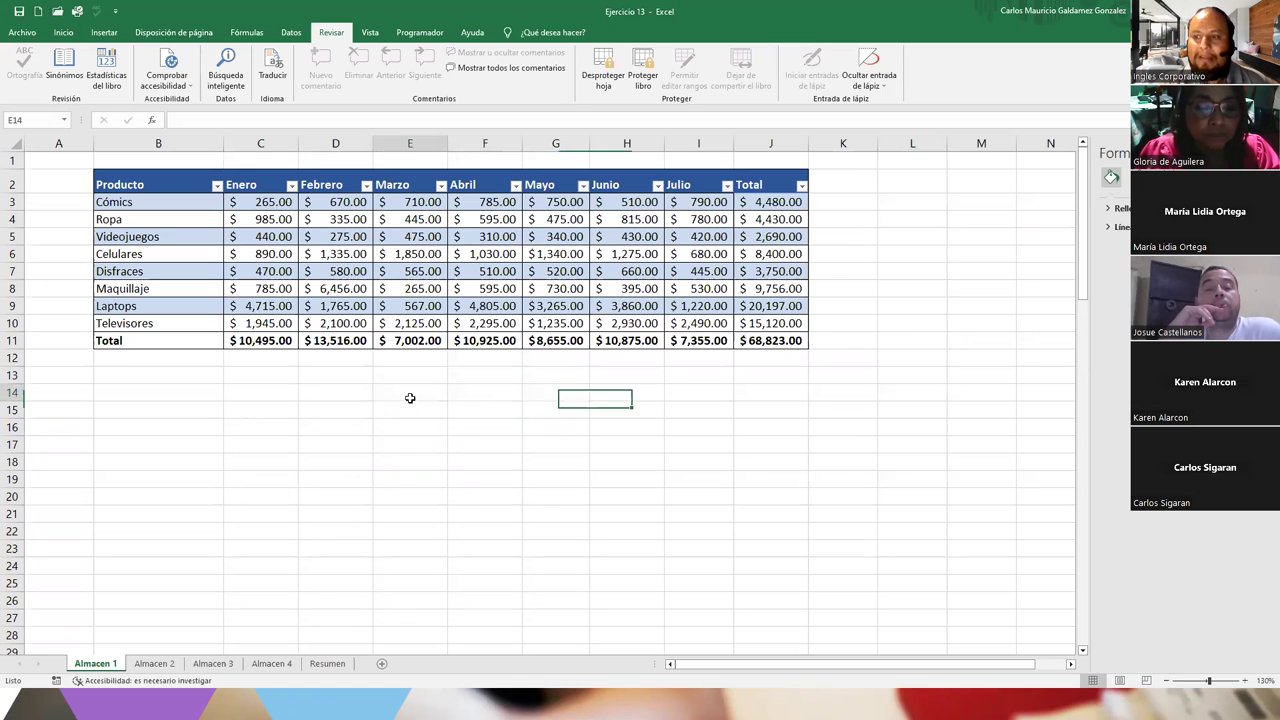
click(333, 265)
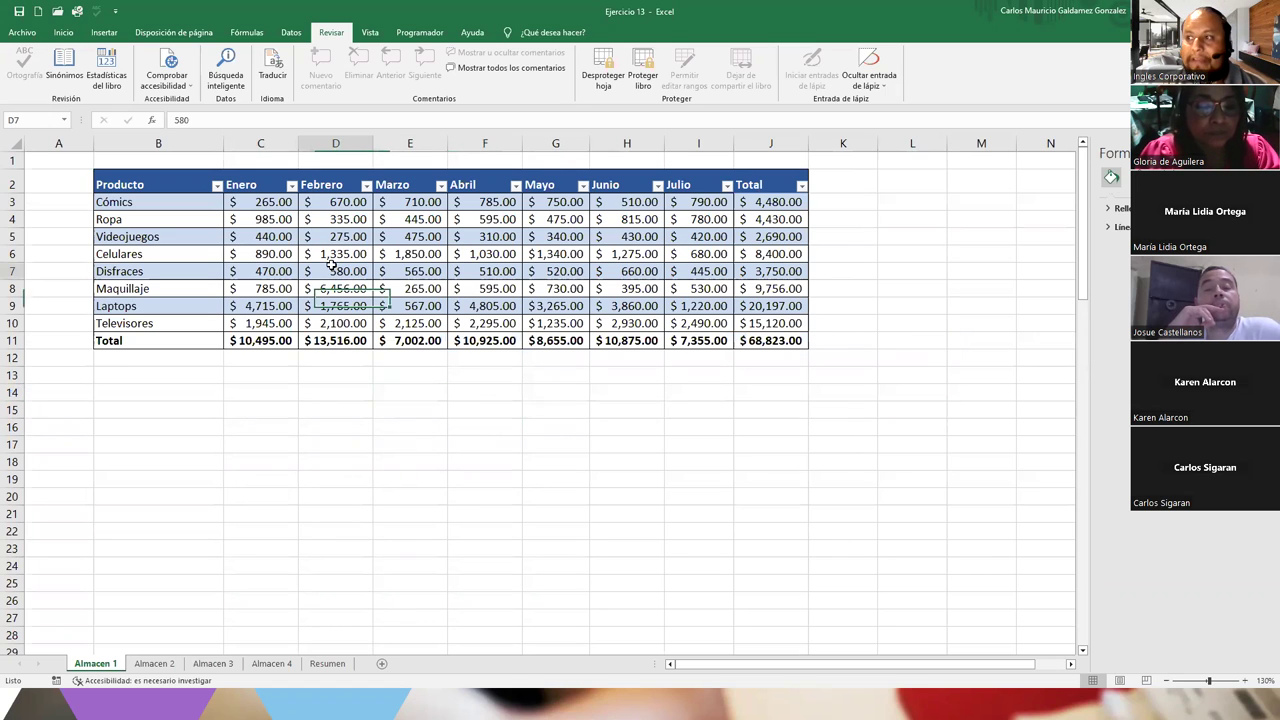
Unlock Rango1 with the range password after one failed attempt and change D7 from 580 to 1580
double_click(333, 263)
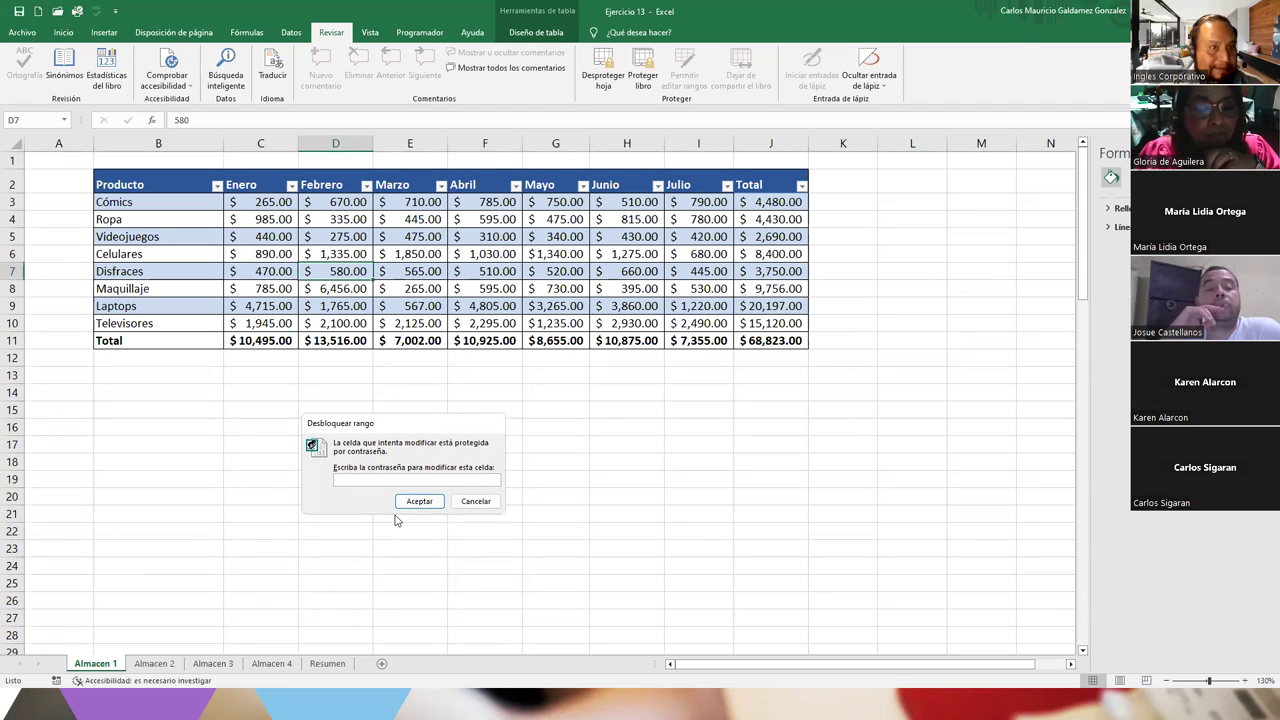
text(12345)
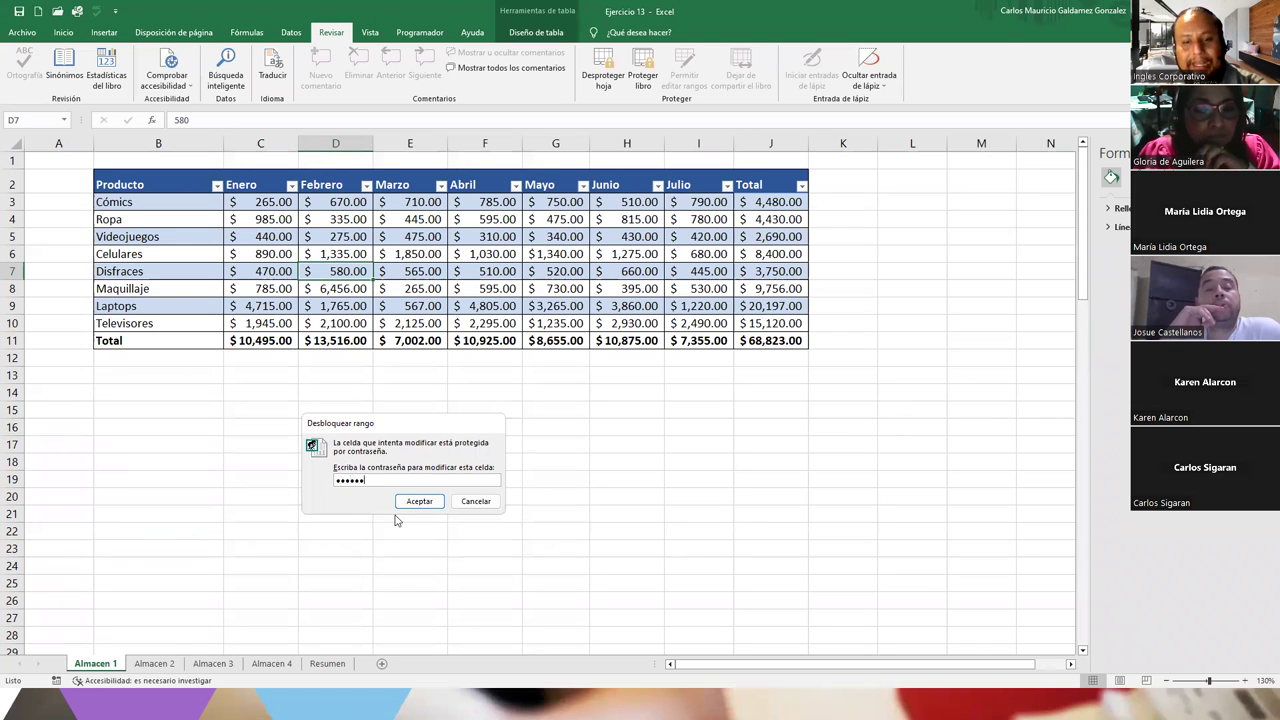
text(67)
key(Return)
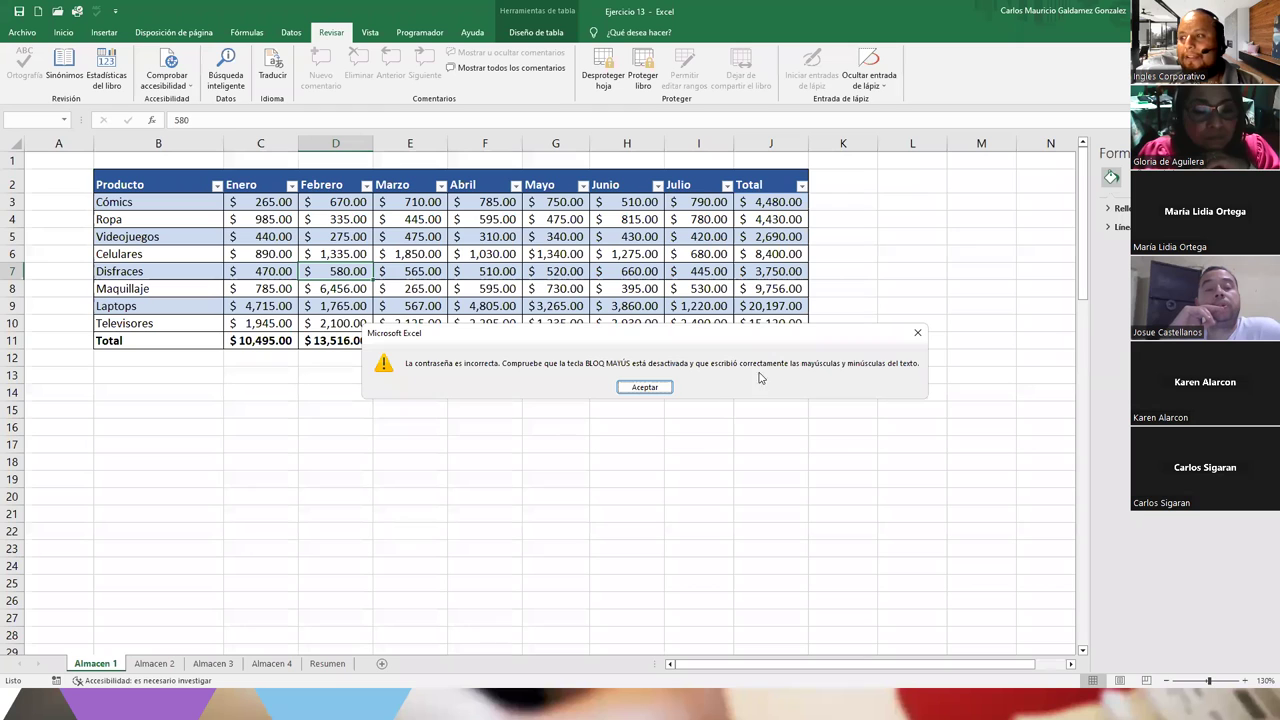
click(643, 388)
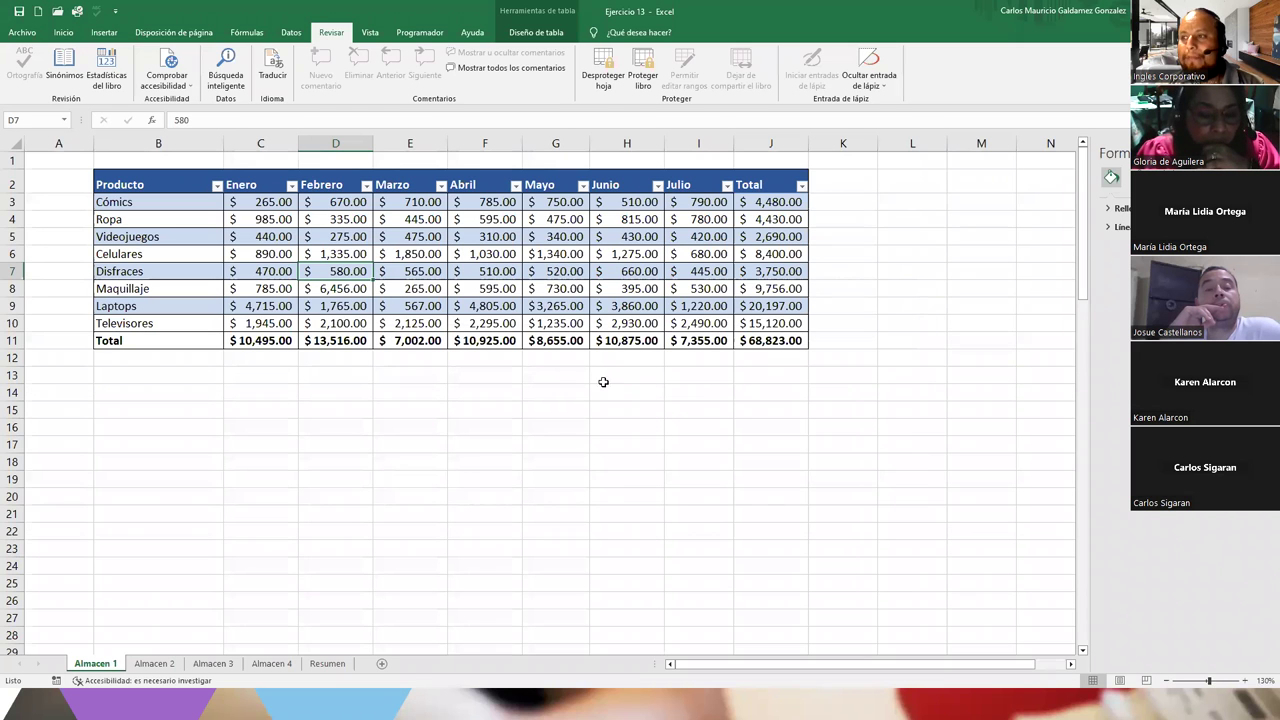
double_click(352, 269)
text(123)
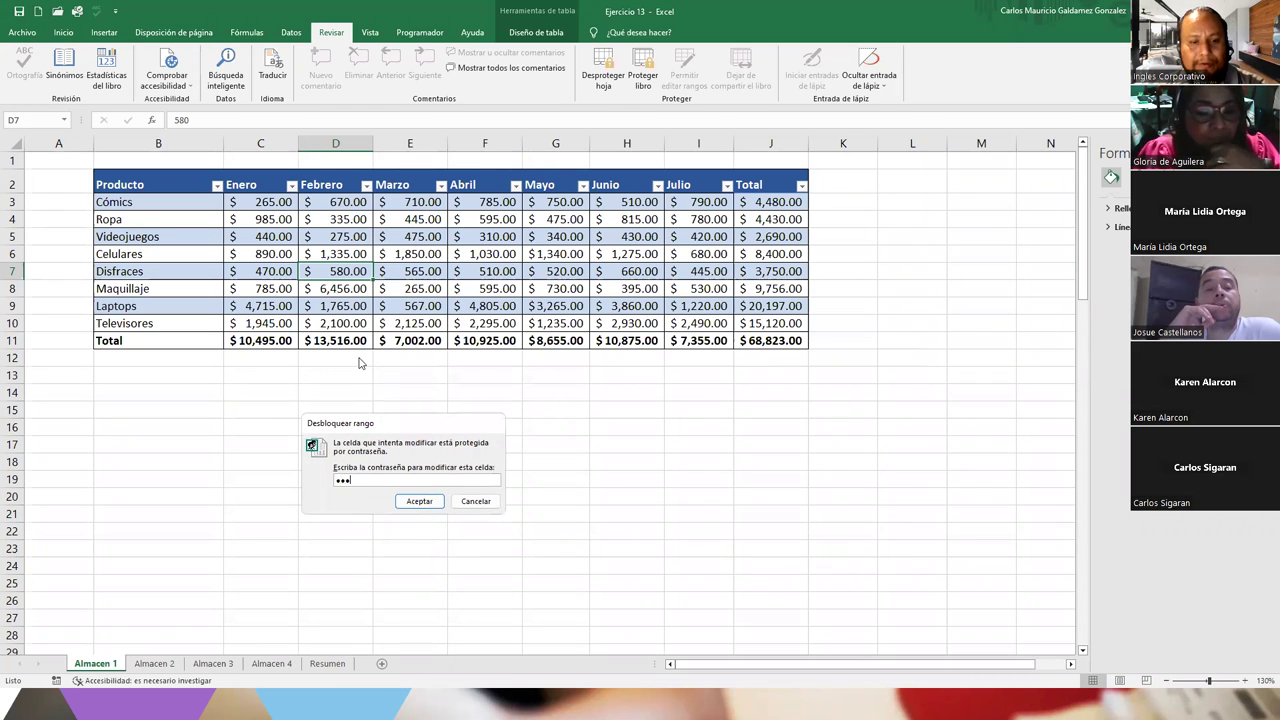
key(Return)
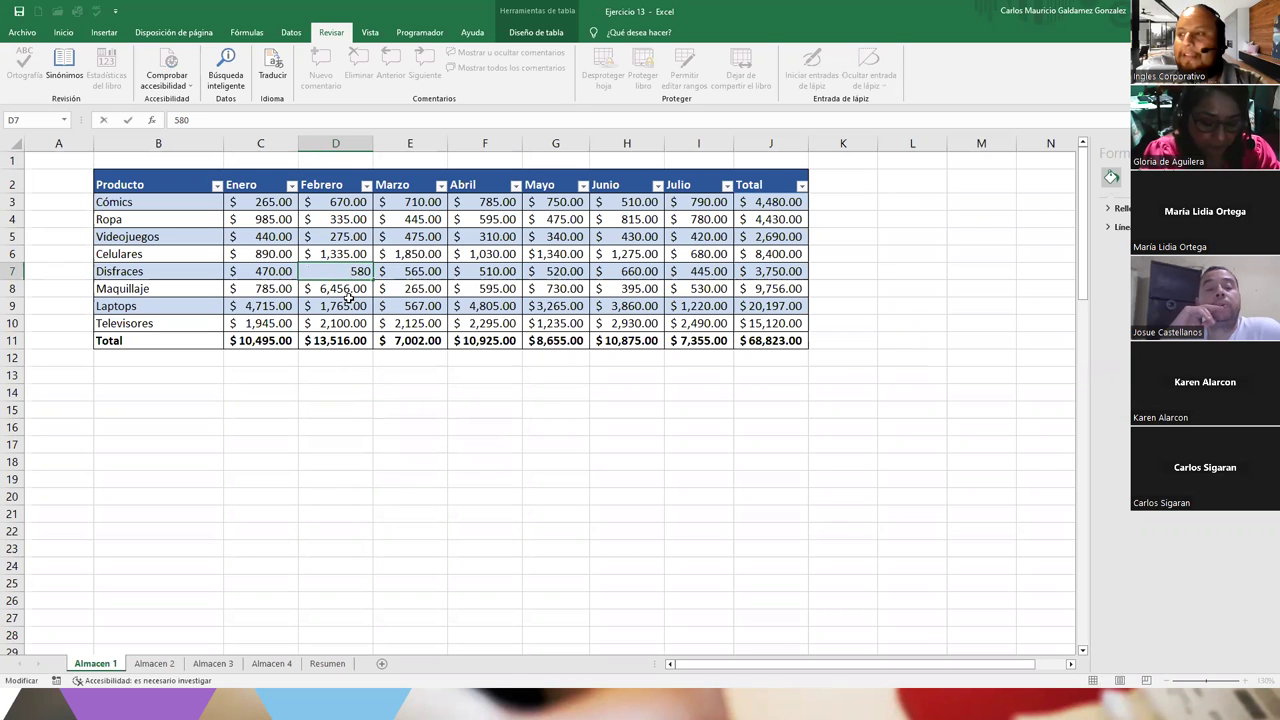
text(1)
key(Return)
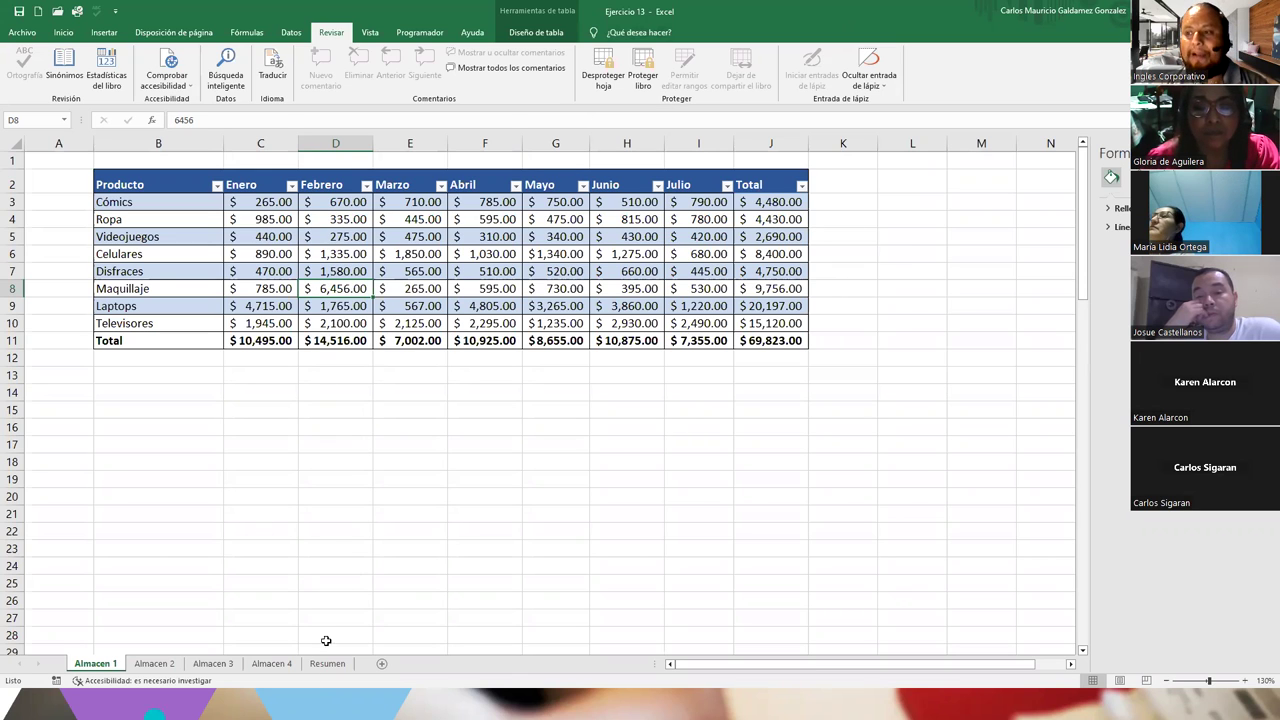
Unprotect the Almacen 1 sheet with its password
click(268, 452)
click(280, 409)
click(280, 490)
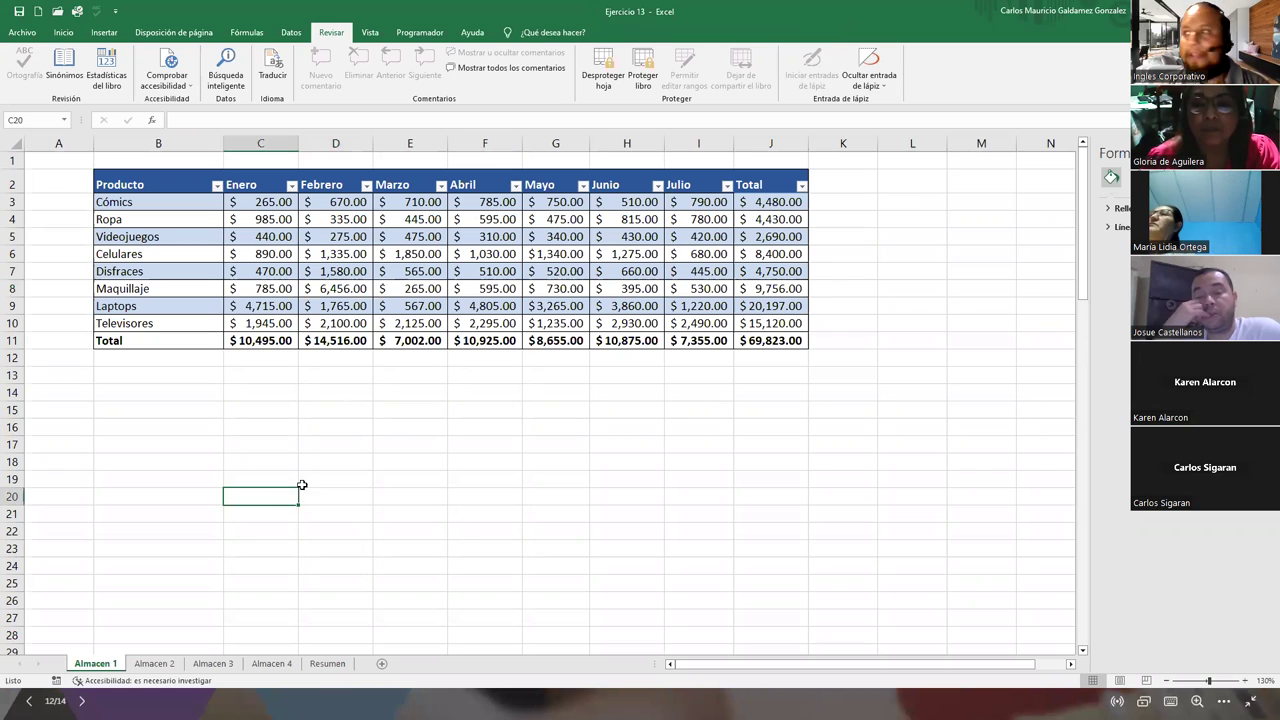
click(603, 68)
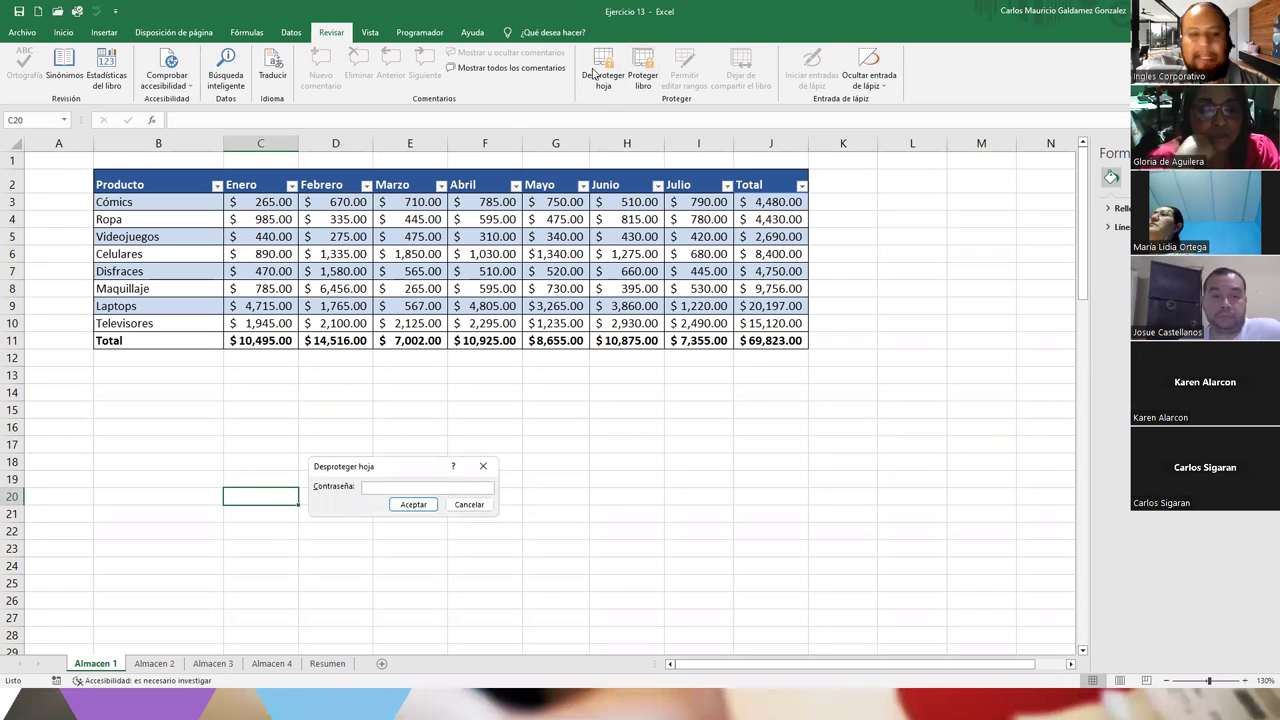
text(1234567)
key(Return)
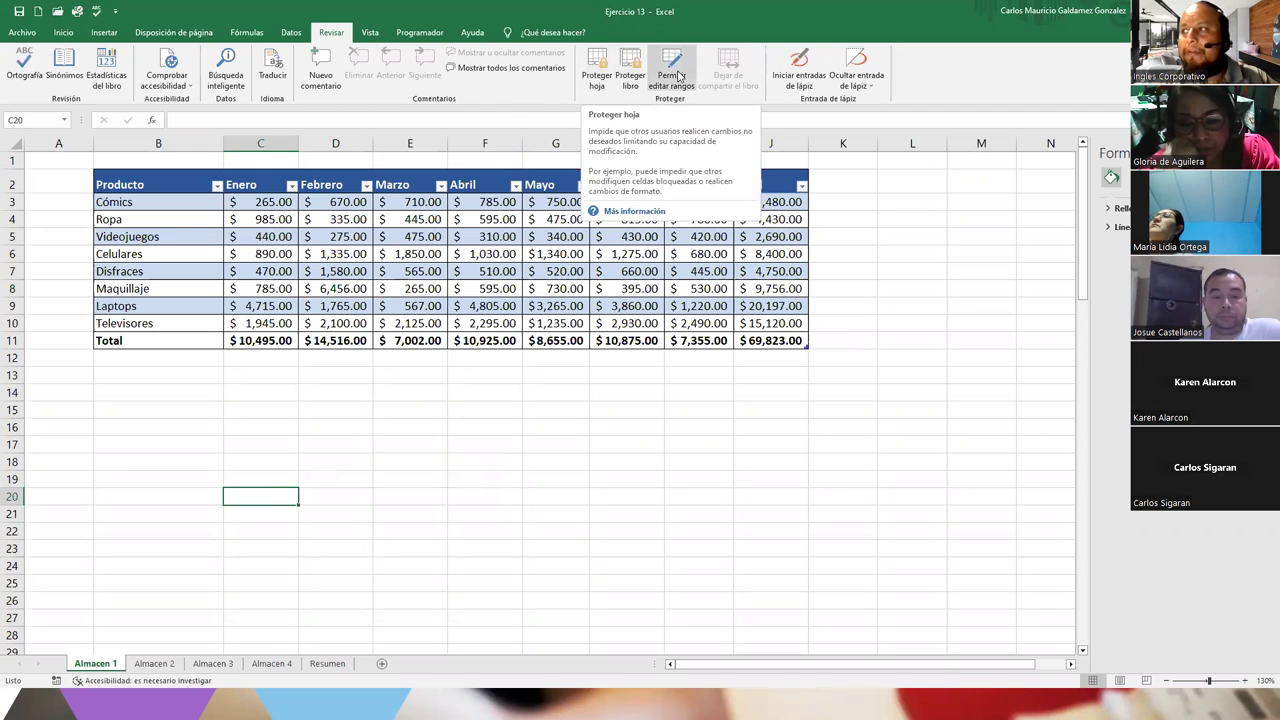
Delete the Rango1 editable range, then switch over to the presentation slides
click(676, 72)
click(422, 442)
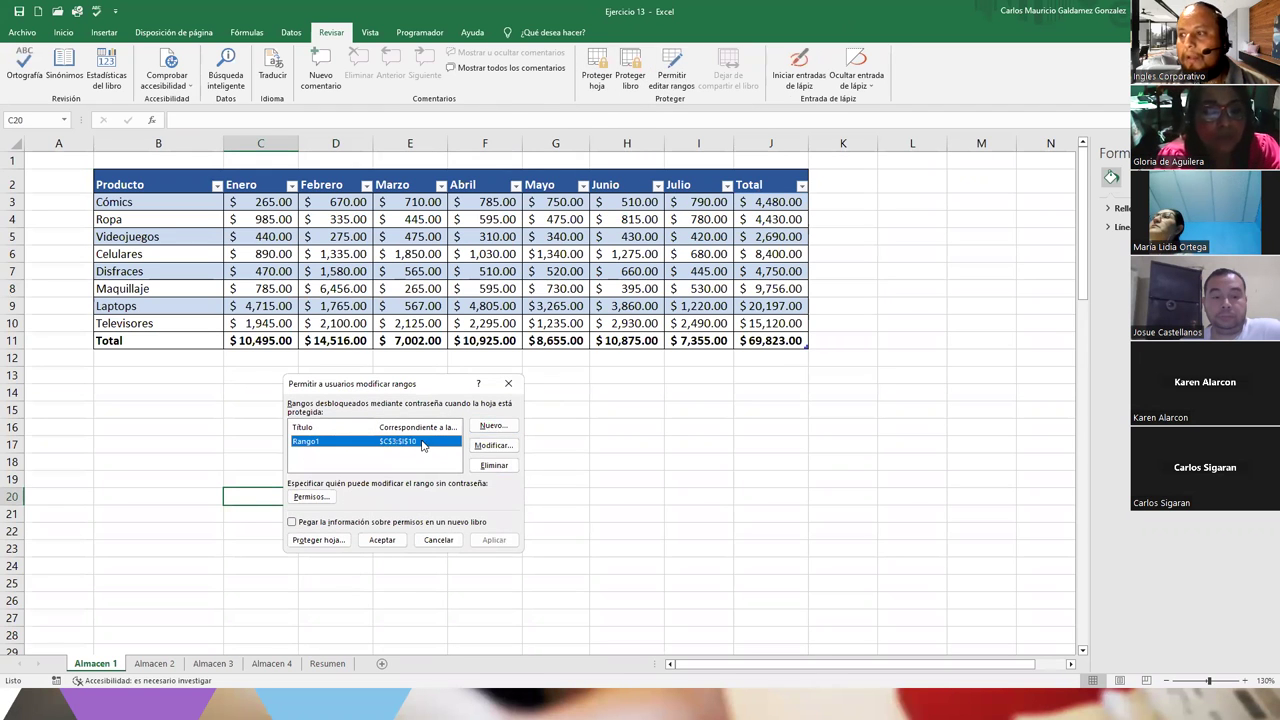
click(482, 465)
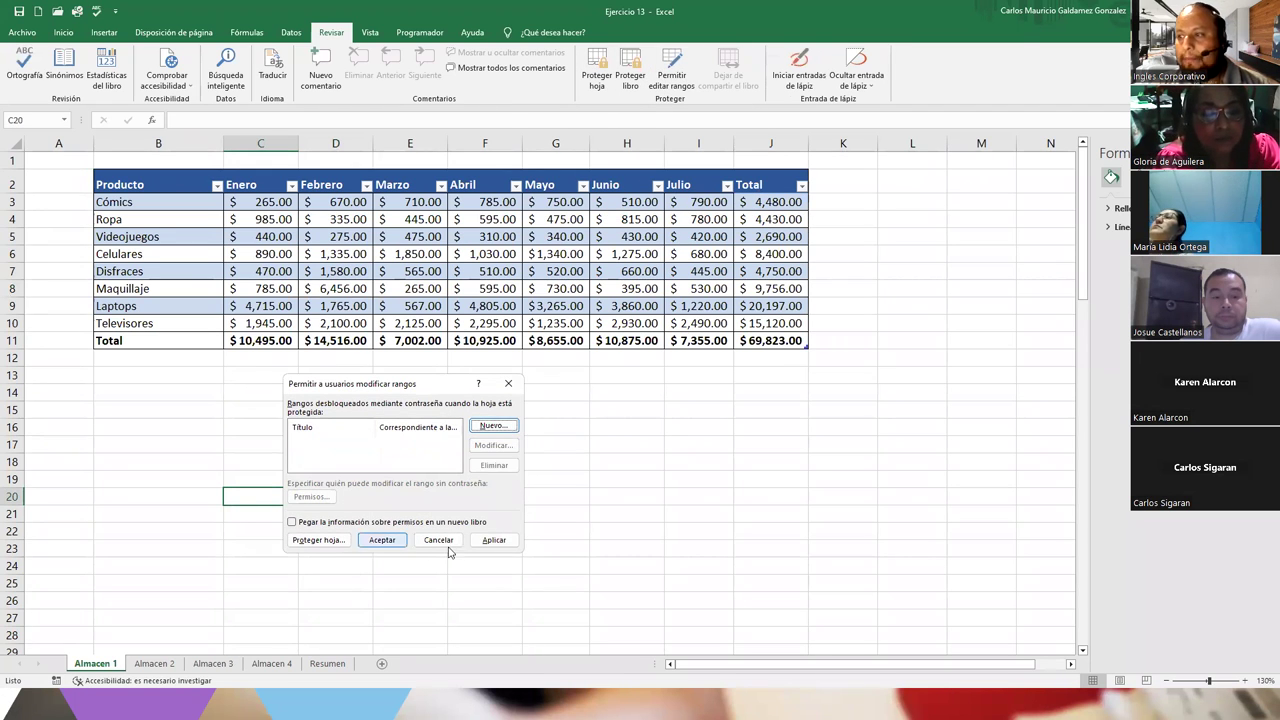
click(392, 545)
click(313, 289)
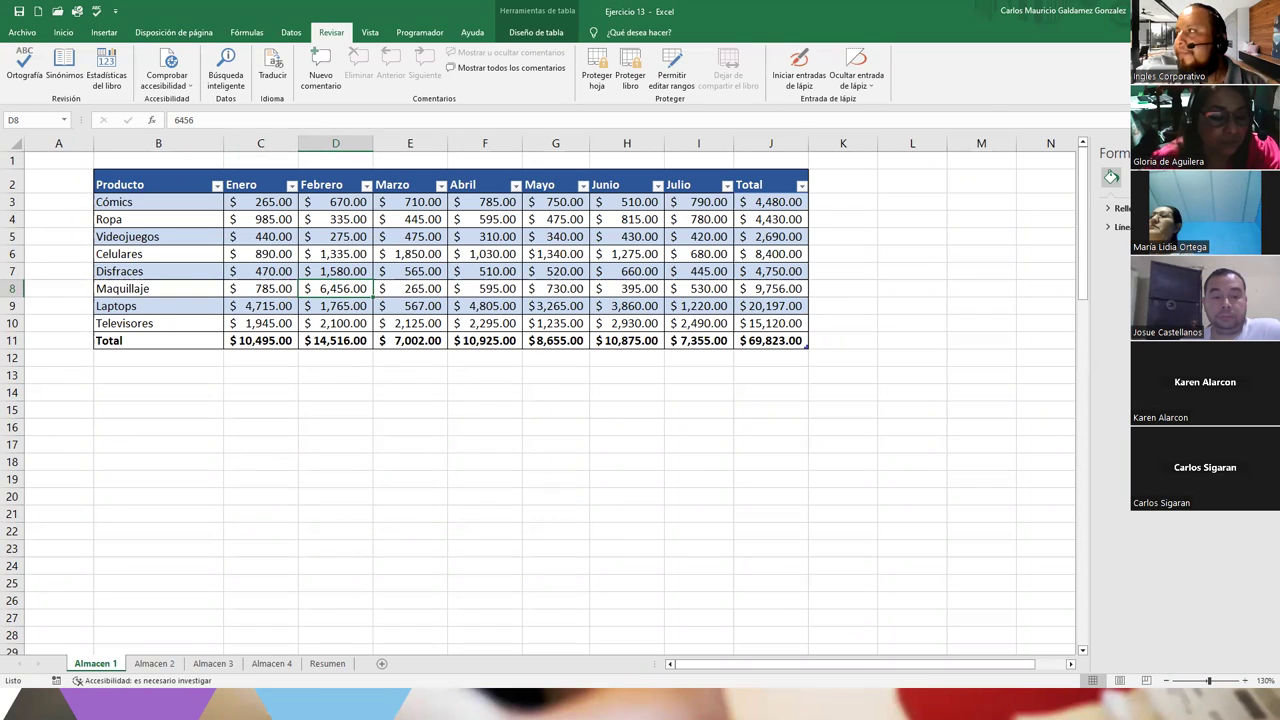
key(alt+Tab)
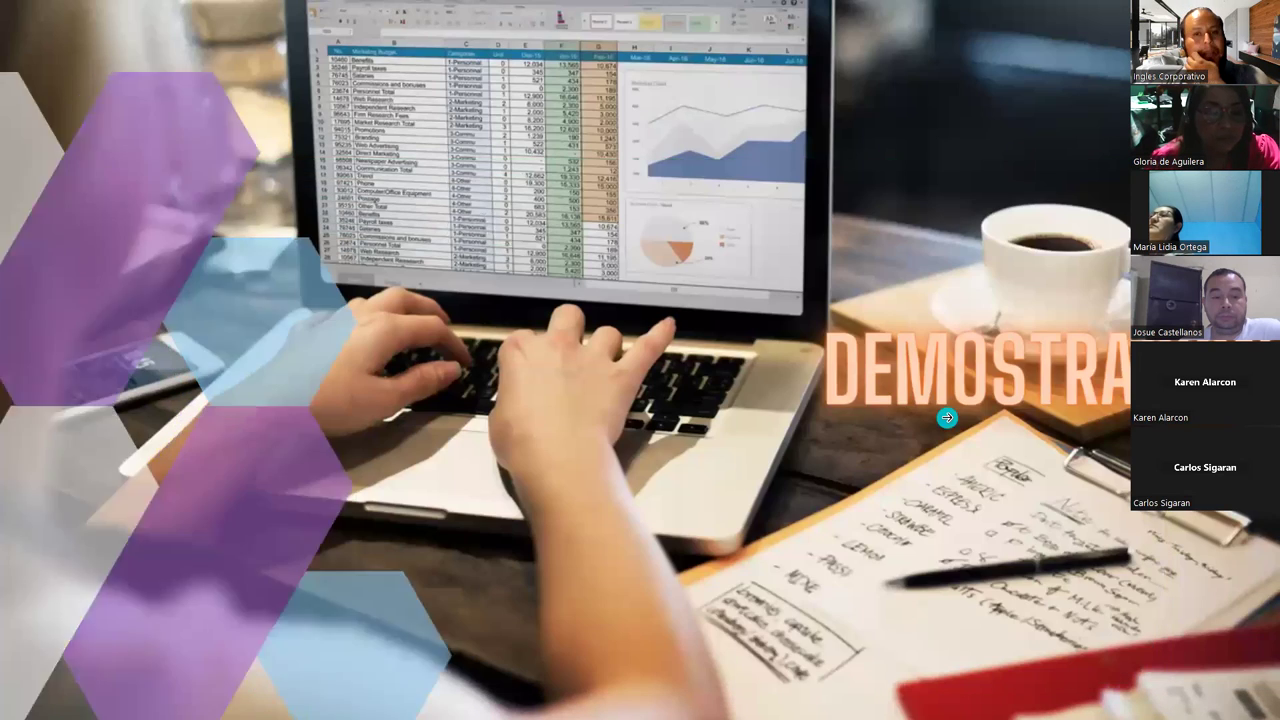
Advance the slideshow to the DUDAS Y CONSULTAS slide, then return to the Ejercicio 13 workbook
click(946, 417)
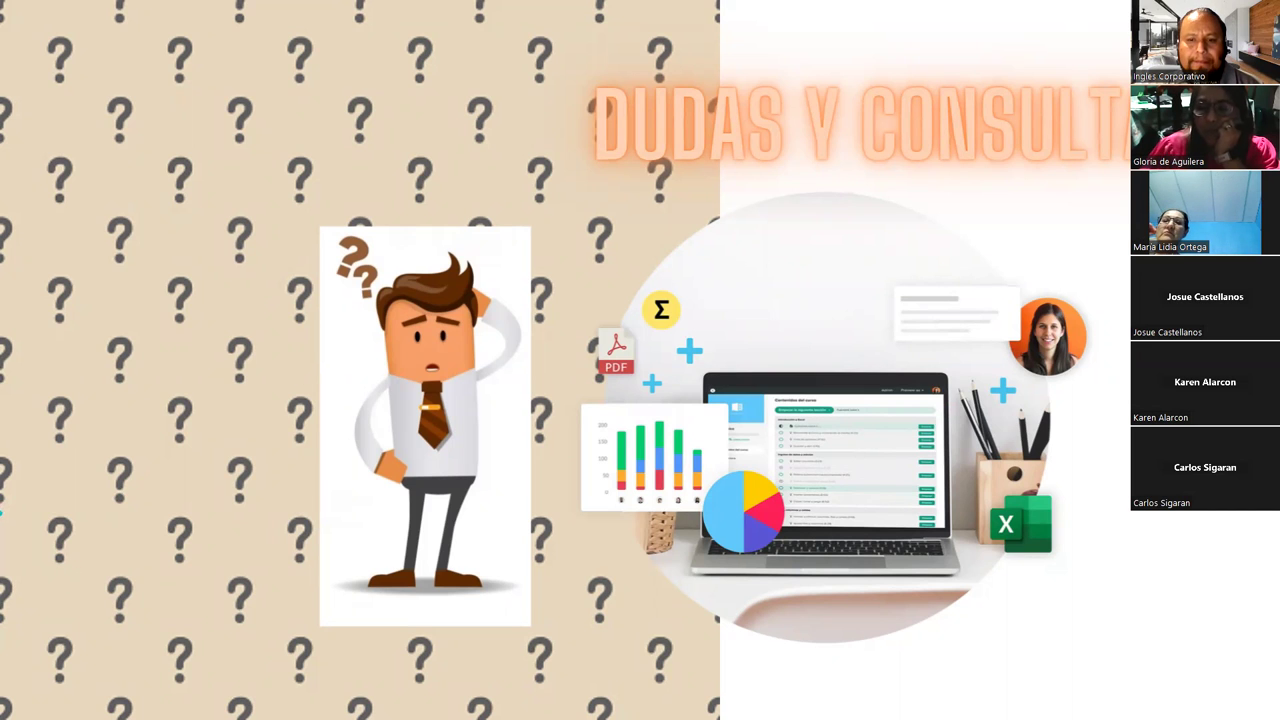
key(alt+Tab)
Create editable range Rango1 over C3:I10 with its own confirmed range password
drag(248, 204, 643, 323)
click(688, 323)
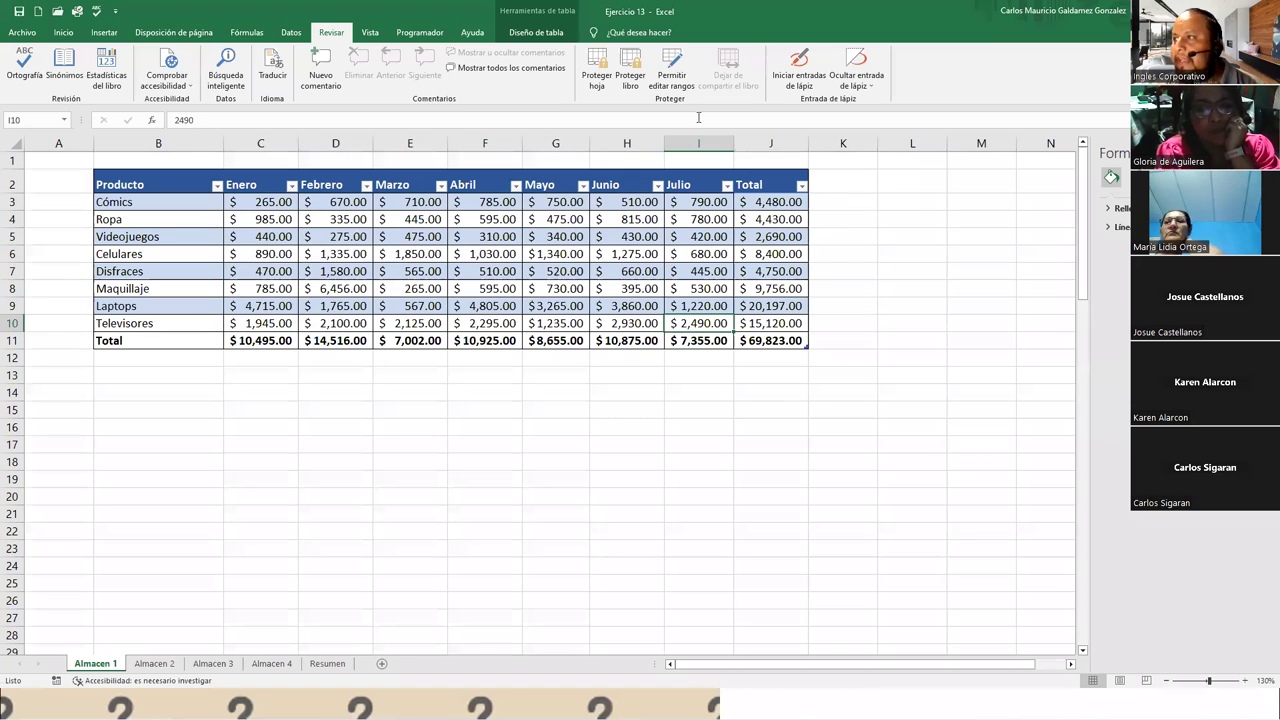
click(672, 75)
click(490, 426)
click(490, 467)
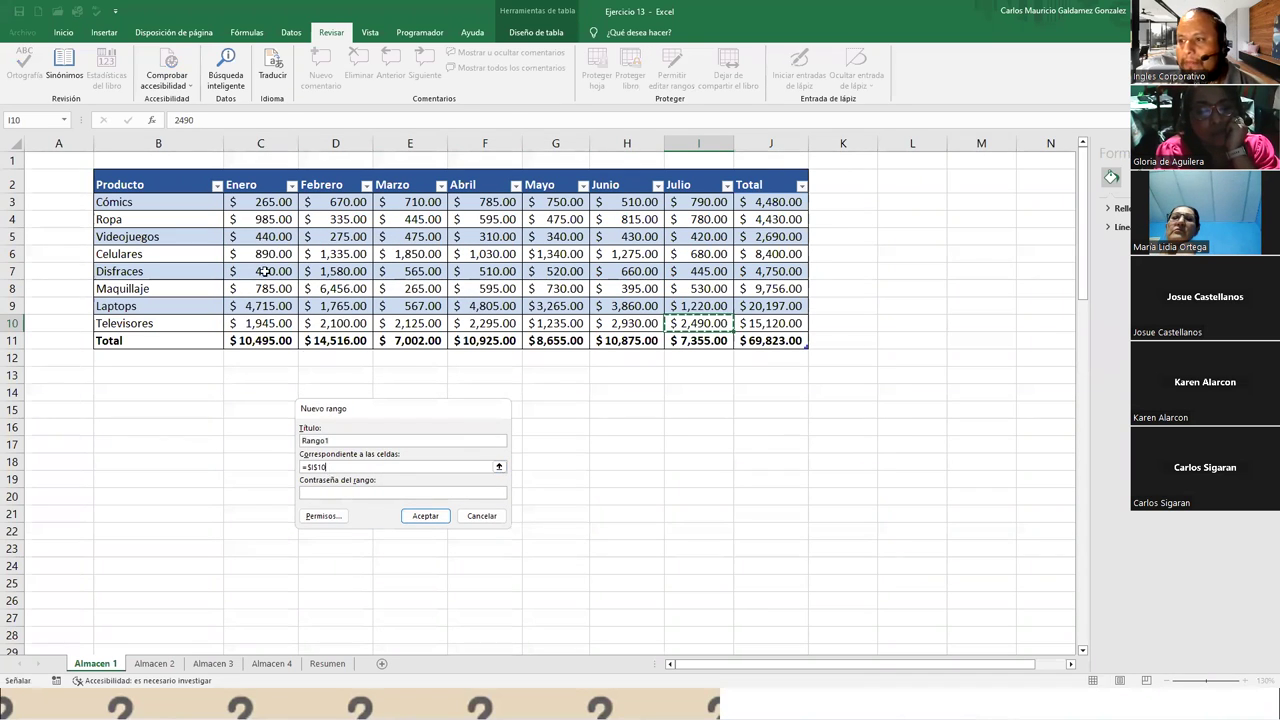
drag(250, 204, 700, 323)
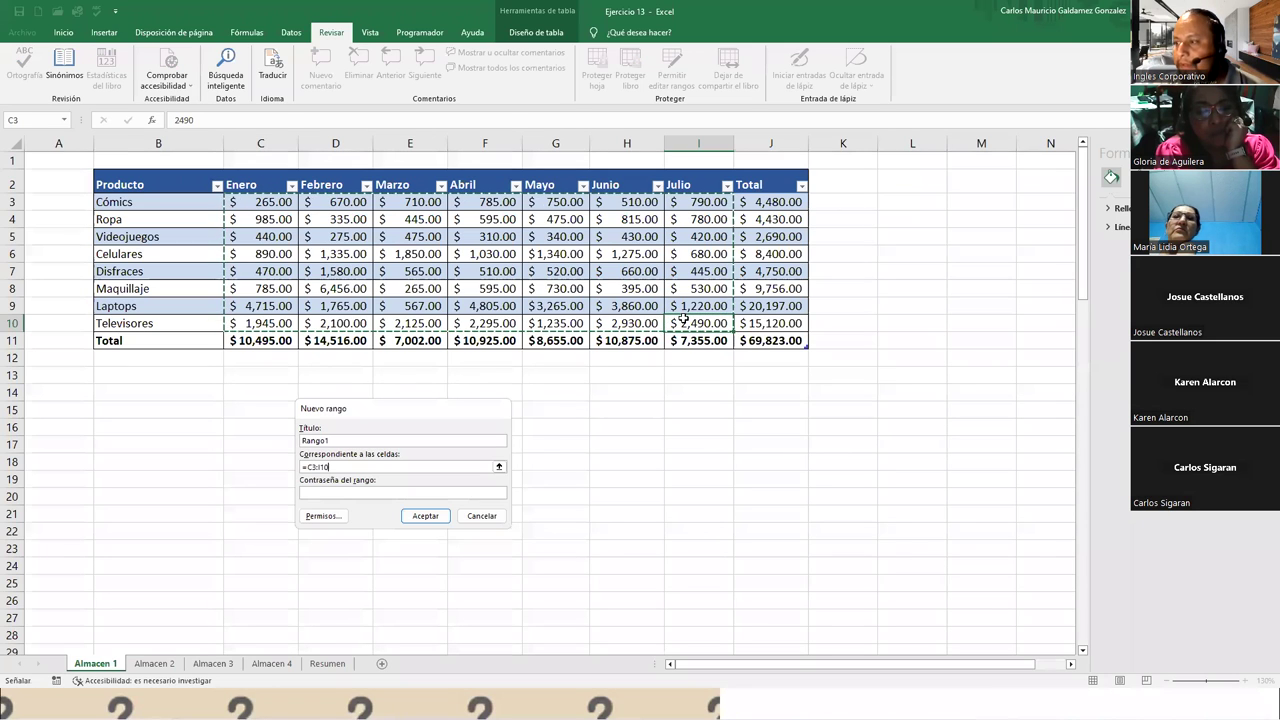
click(372, 493)
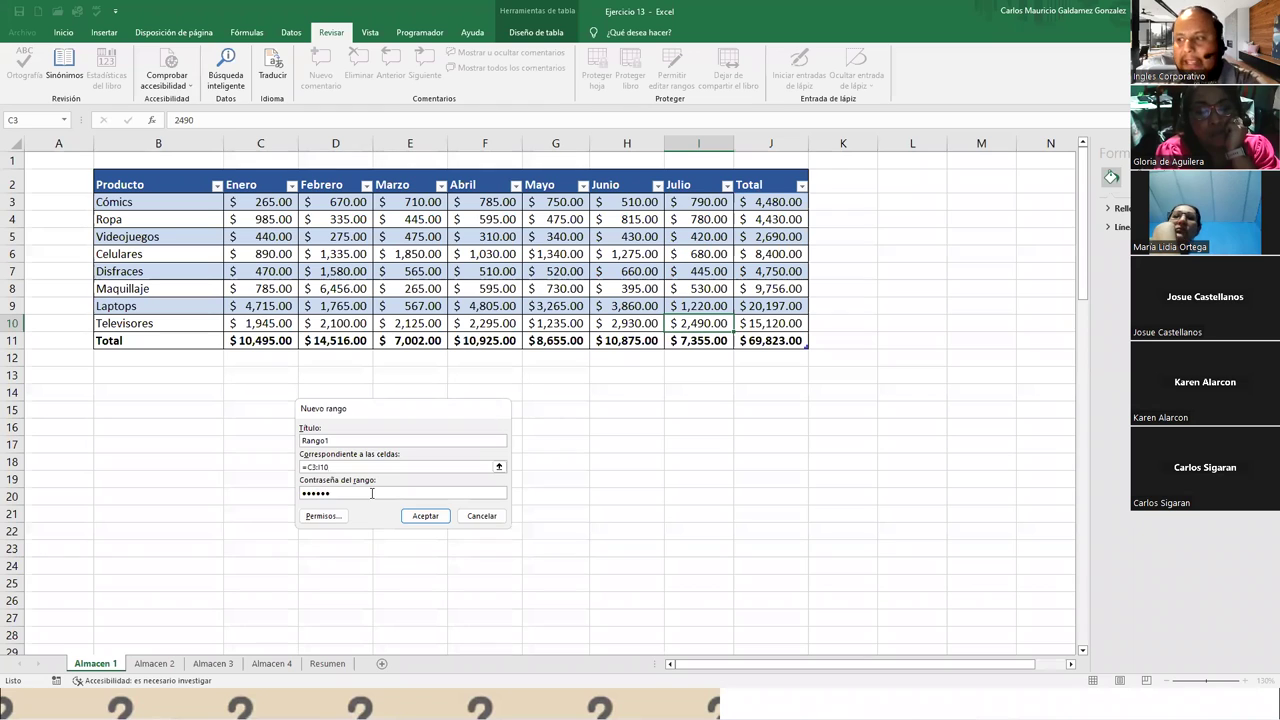
key(Return)
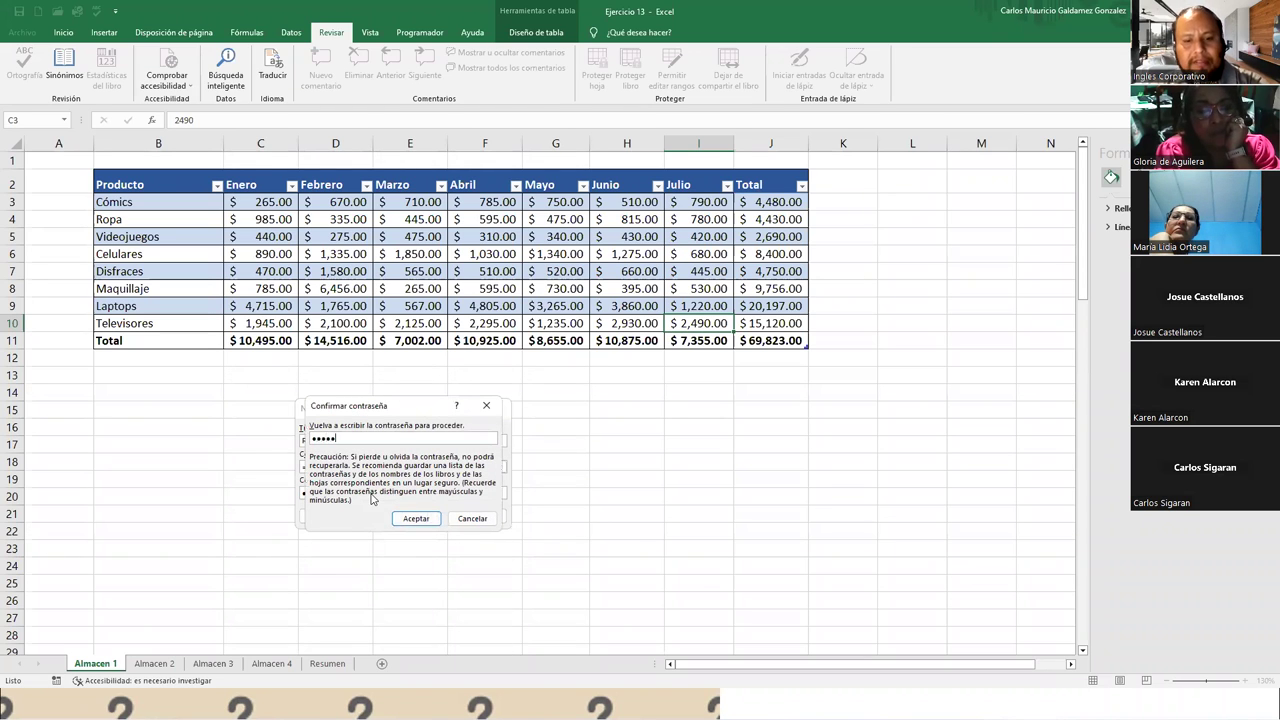
key(Return)
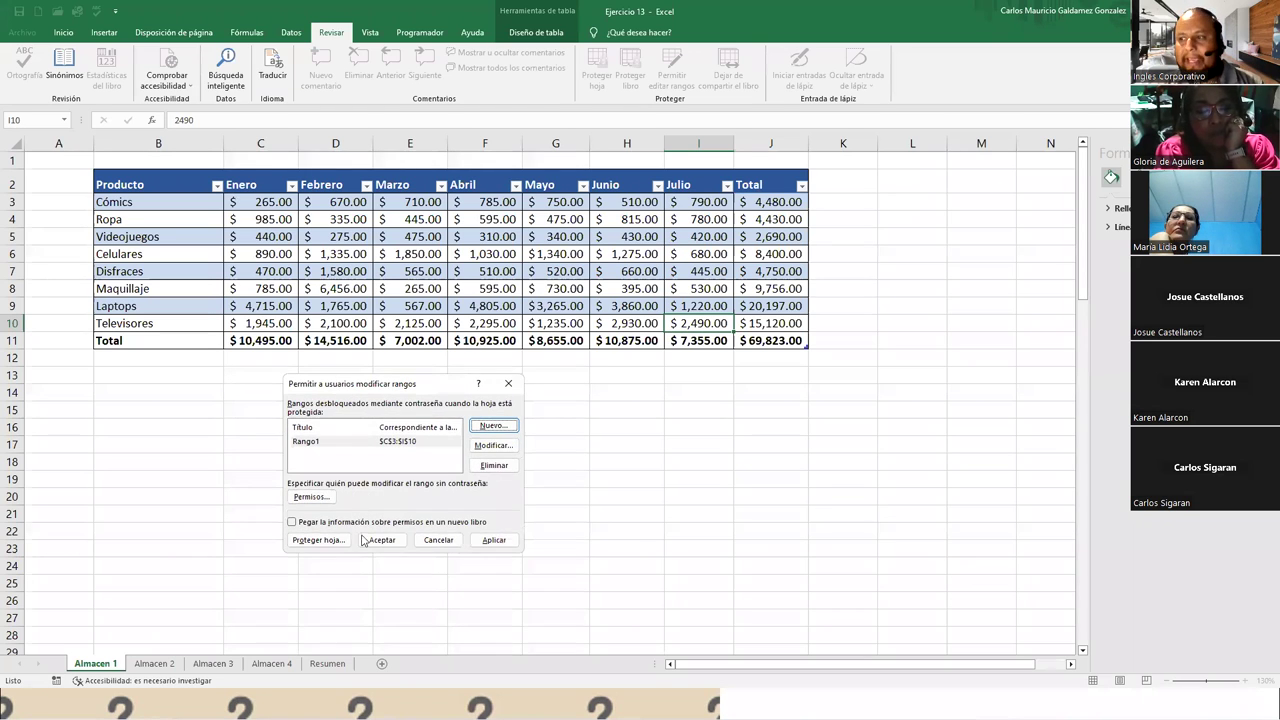
Protect the Almacen 1 sheet with a confirmed sheet password
click(331, 545)
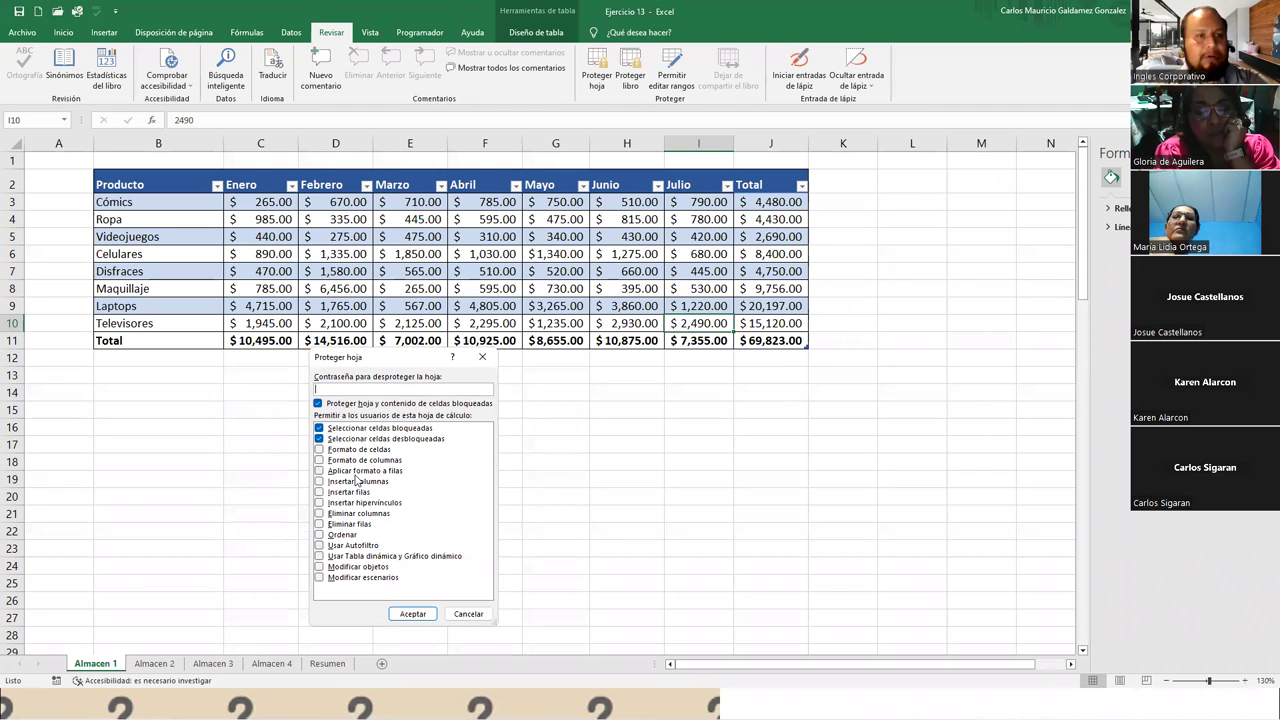
click(357, 390)
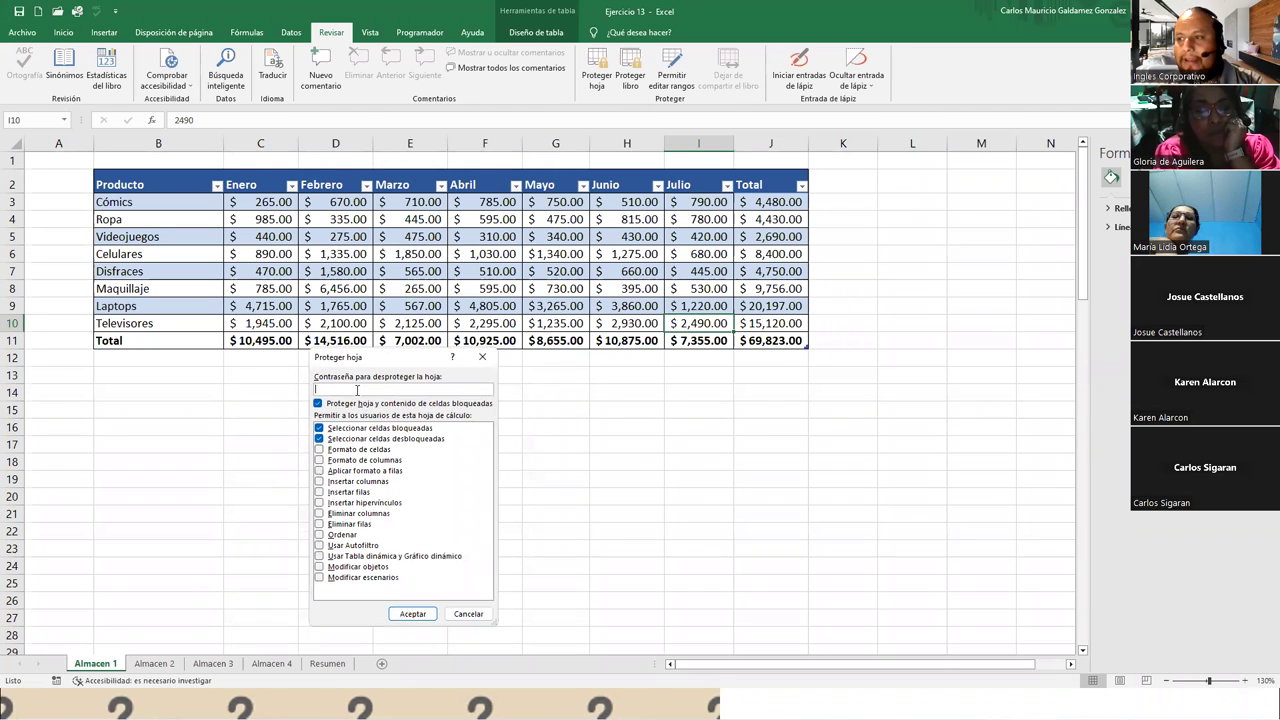
text(1234)
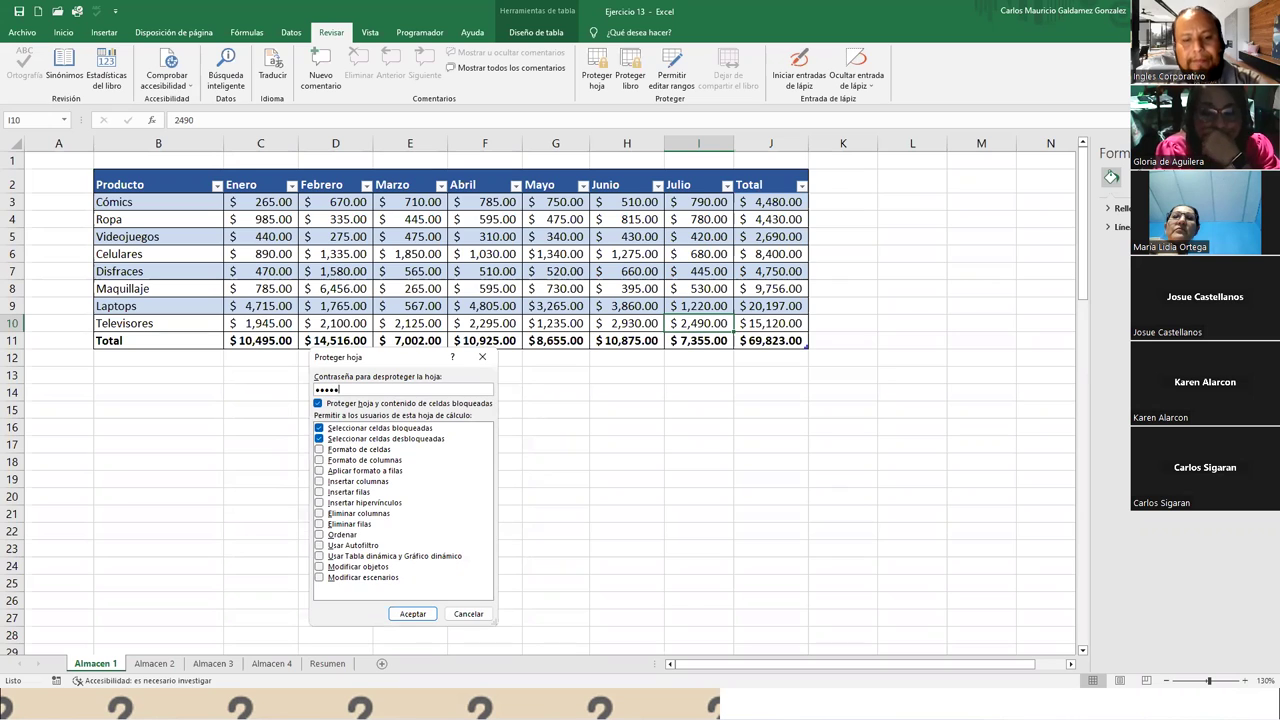
key(Return)
text(123)
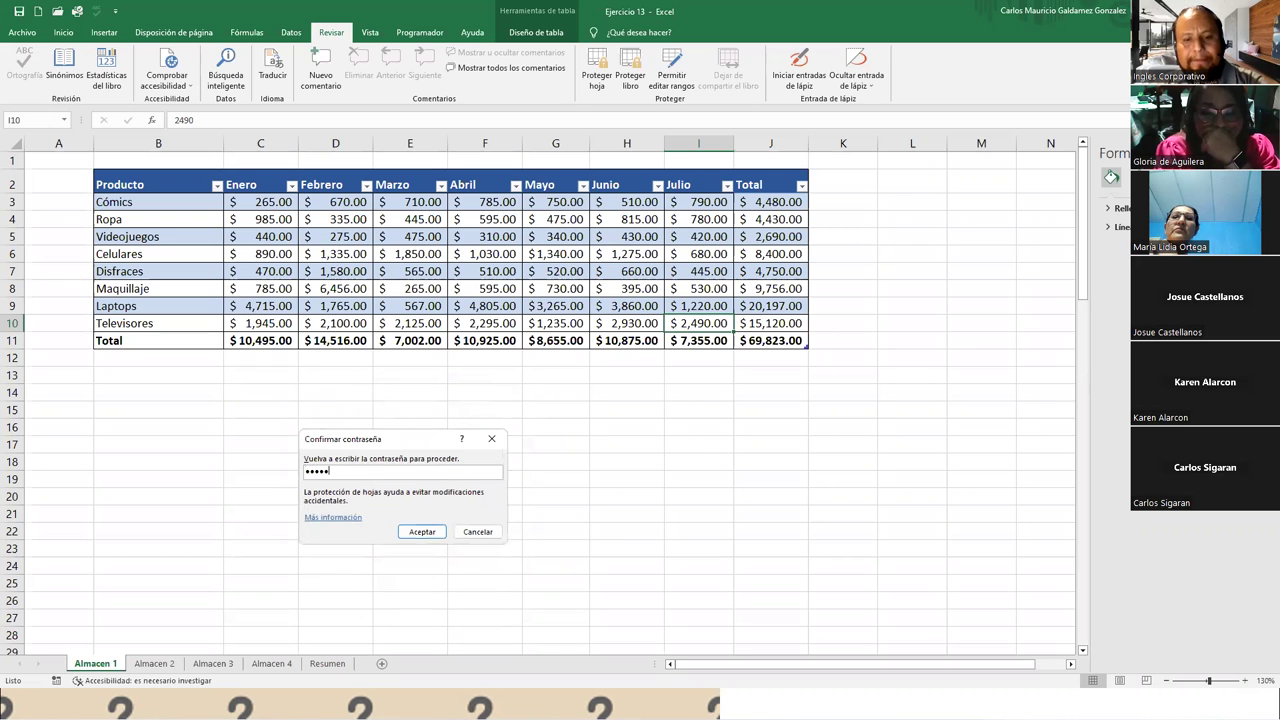
key(Return)
click(315, 516)
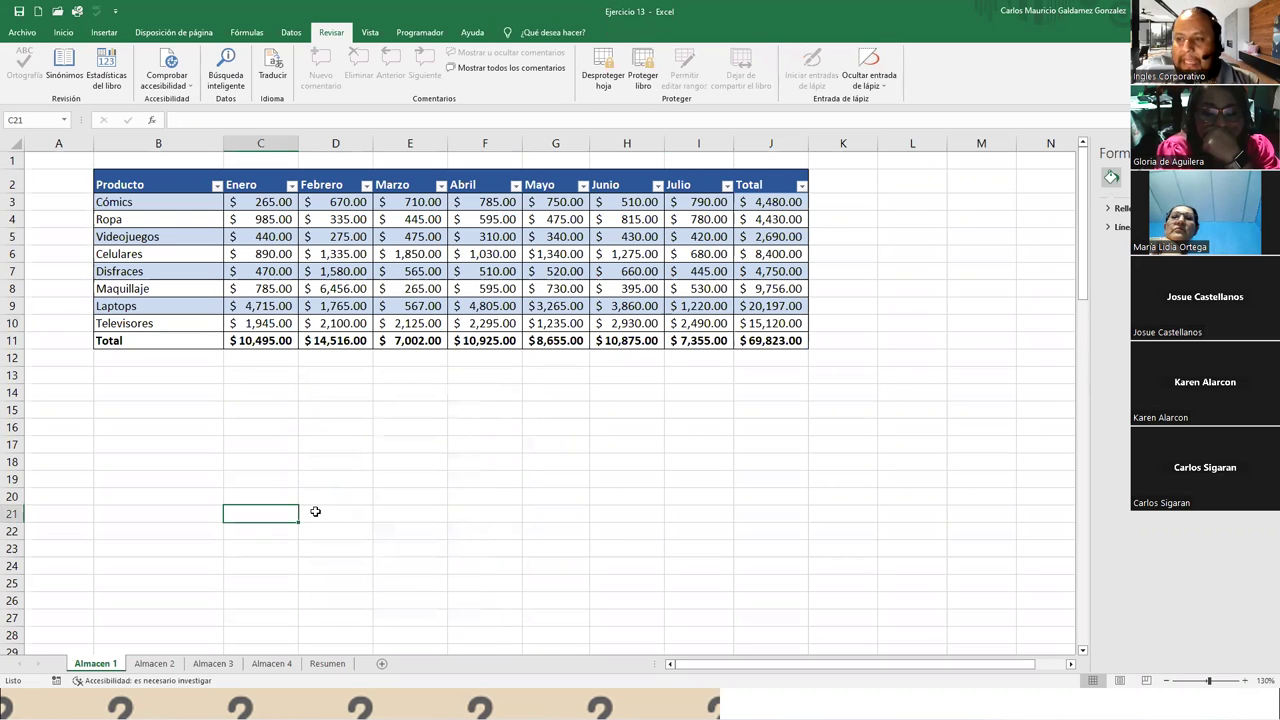
double_click(315, 516)
key(Return)
drag(260, 410, 574, 489)
key(ctrl+c)
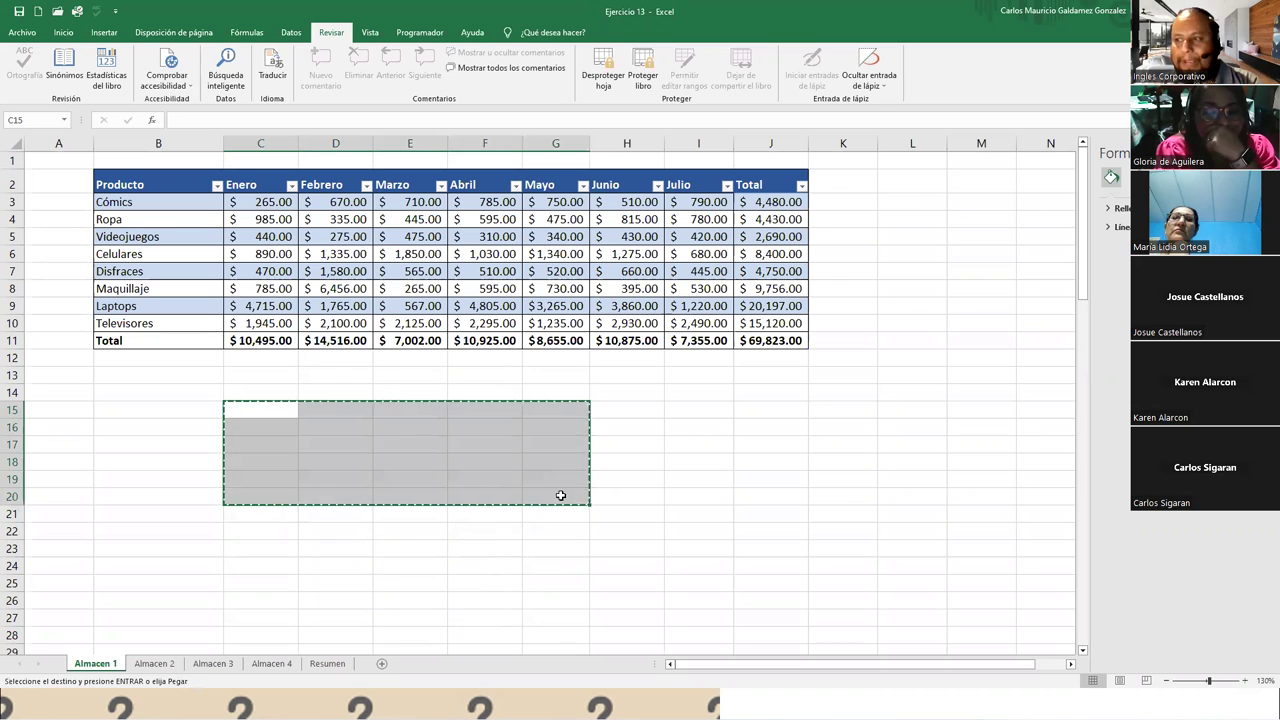
click(354, 440)
click(281, 409)
key(Escape)
double_click(282, 409)
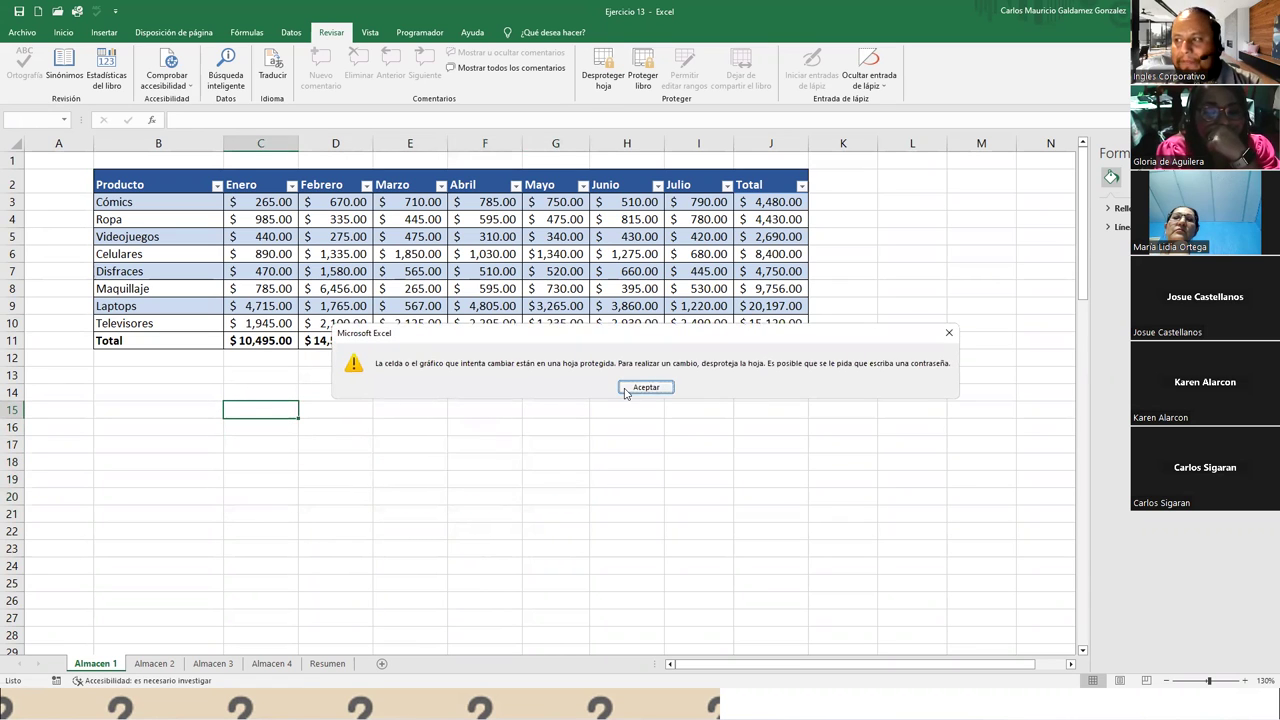
click(638, 389)
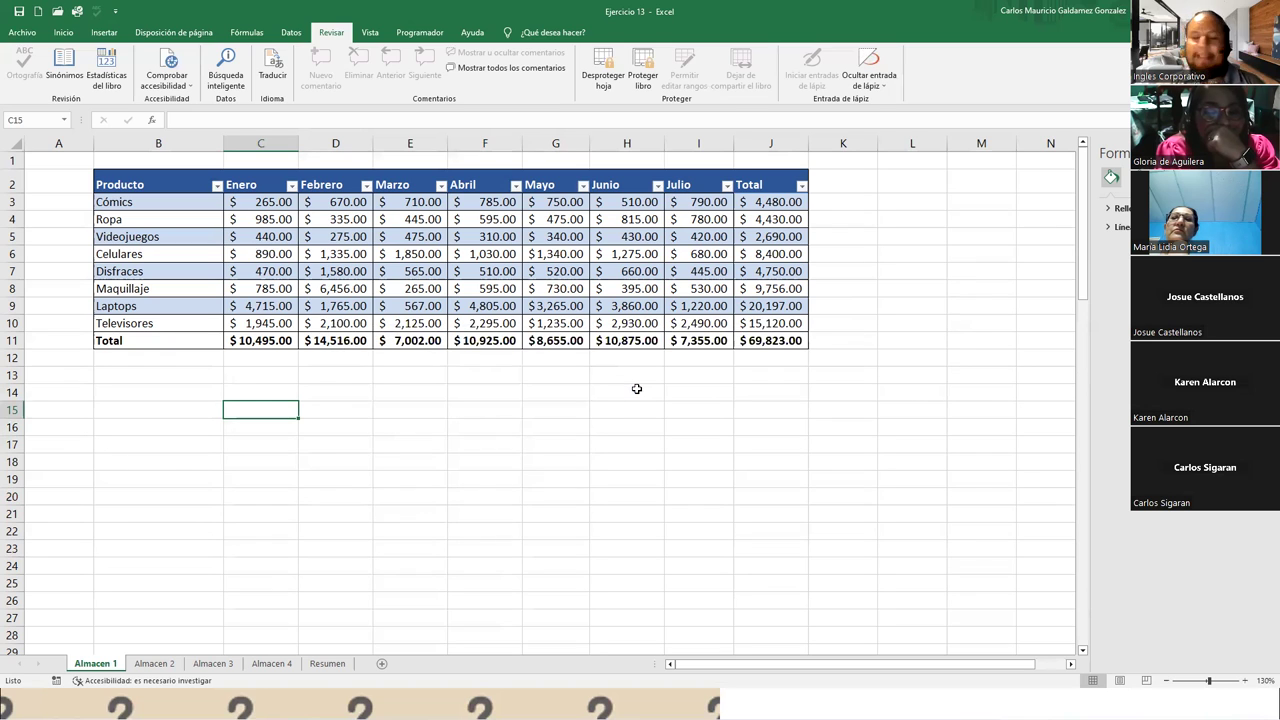